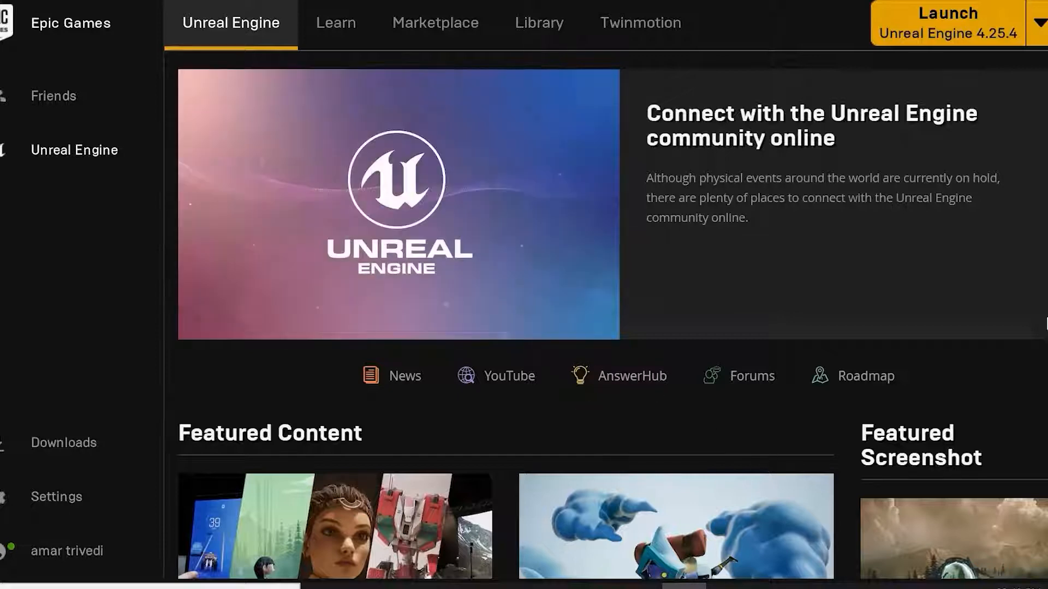
Scroll through the Unreal Engine home page to review the news and featured content.
{"action": "scroll", "coordinate": [593, 438], "scroll_direction": "down", "scroll_amount": 5}
{"action": "scroll", "coordinate": [597, 431], "scroll_direction": "up", "scroll_amount": 5}
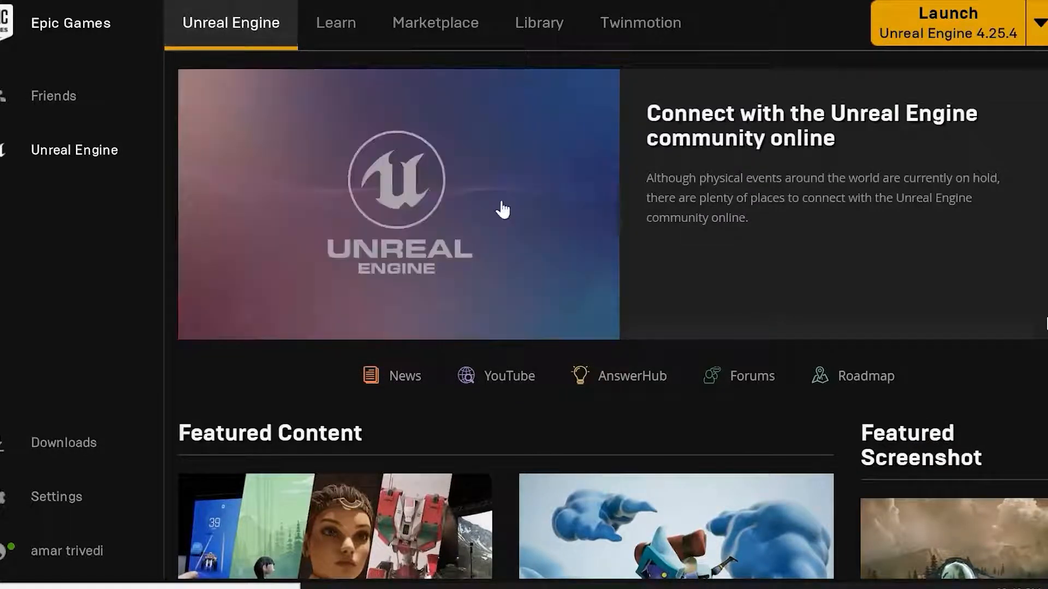
{"action": "scroll", "coordinate": [663, 251], "scroll_direction": "down", "scroll_amount": 3}
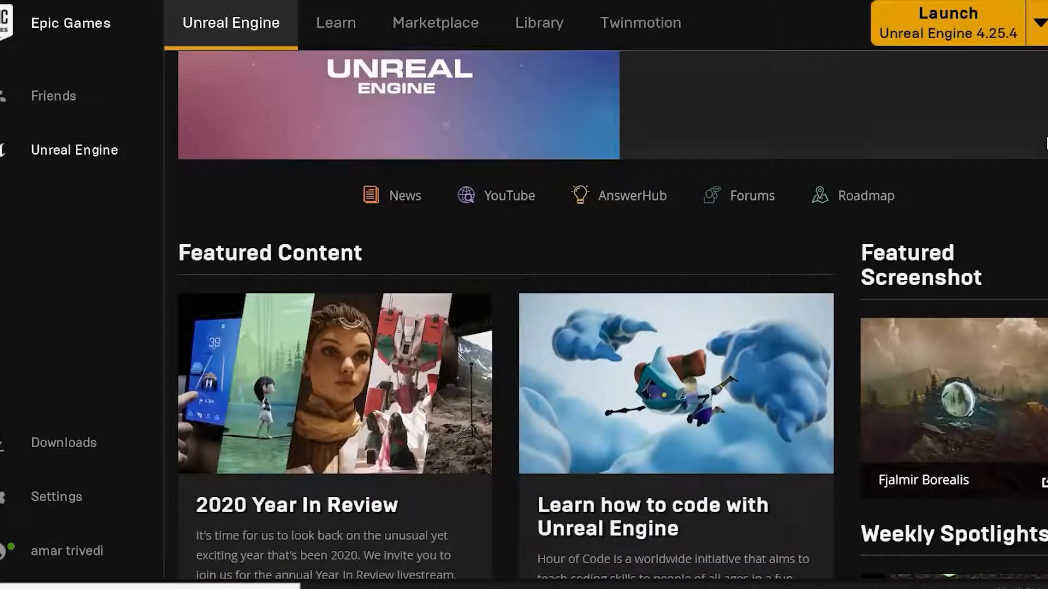
{"action": "scroll", "coordinate": [443, 465], "scroll_direction": "down", "scroll_amount": 3}
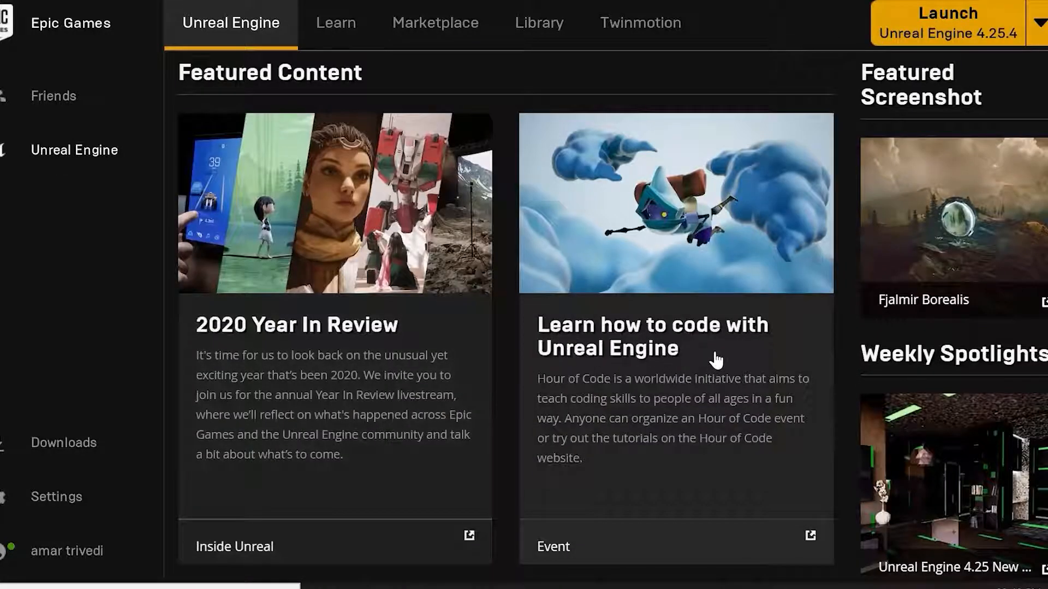
{"action": "scroll", "coordinate": [710, 357], "scroll_direction": "down", "scroll_amount": 3}
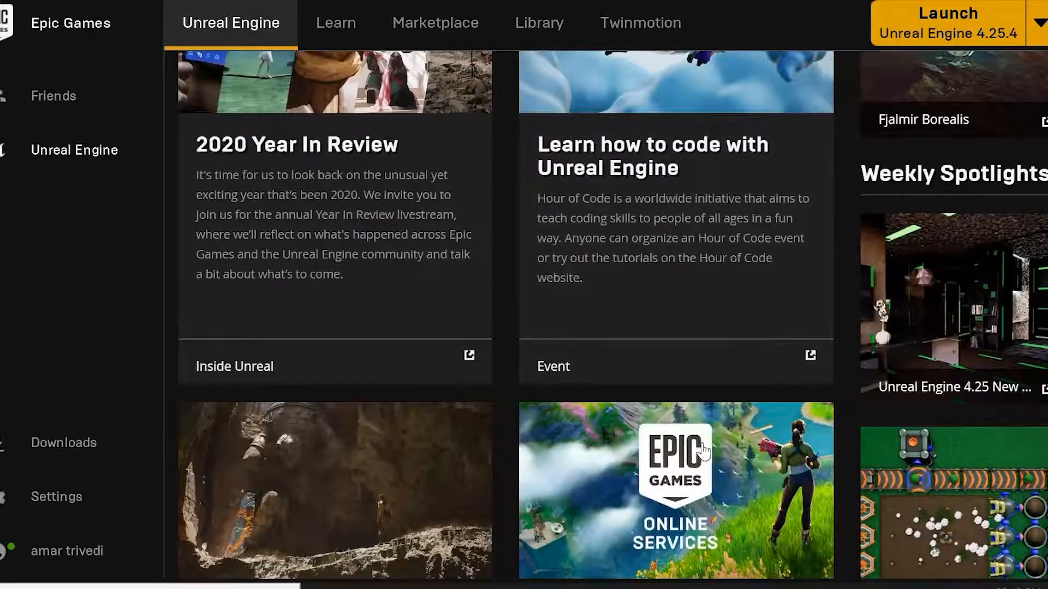
{"action": "scroll", "coordinate": [622, 434], "scroll_direction": "down", "scroll_amount": 3}
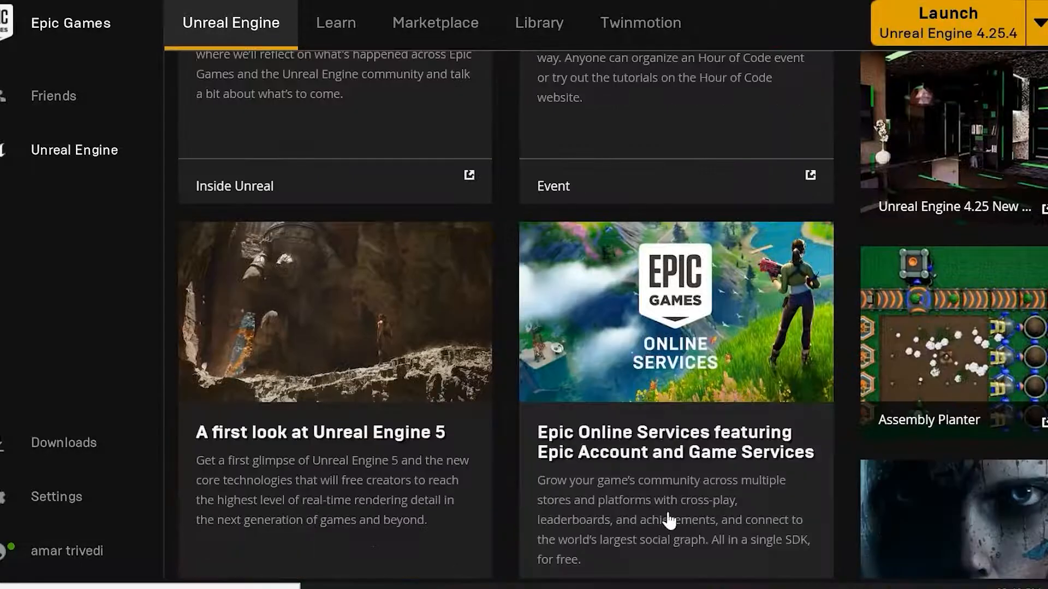
{"action": "scroll", "coordinate": [627, 453], "scroll_direction": "down", "scroll_amount": 5}
{"action": "scroll", "coordinate": [704, 452], "scroll_direction": "down", "scroll_amount": 3}
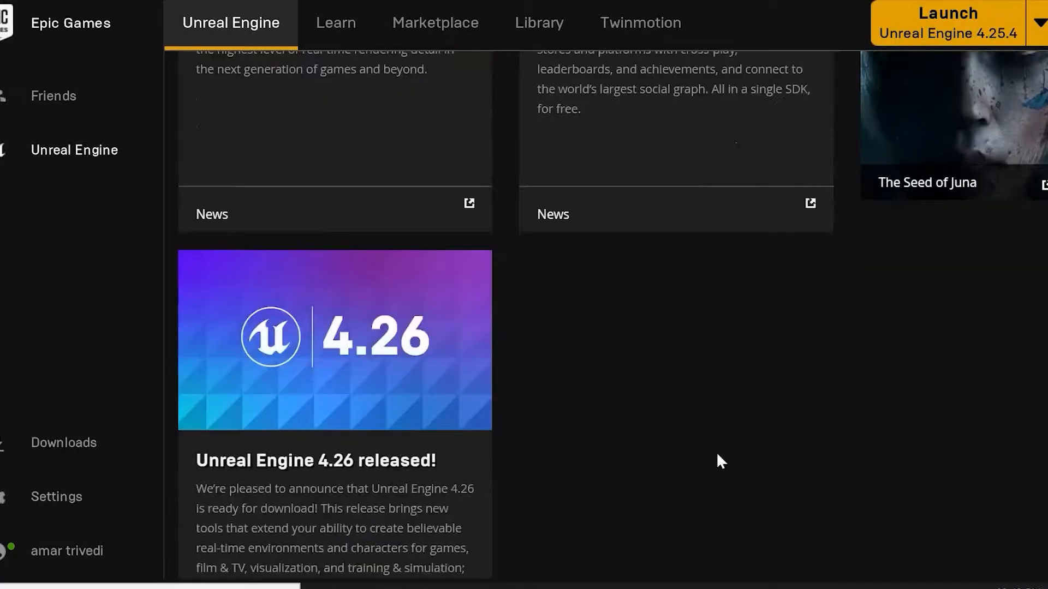
{"action": "scroll", "coordinate": [587, 425], "scroll_direction": "down", "scroll_amount": 6}
{"action": "scroll", "coordinate": [606, 429], "scroll_direction": "up", "scroll_amount": 12}
{"action": "scroll", "coordinate": [628, 423], "scroll_direction": "up", "scroll_amount": 14}
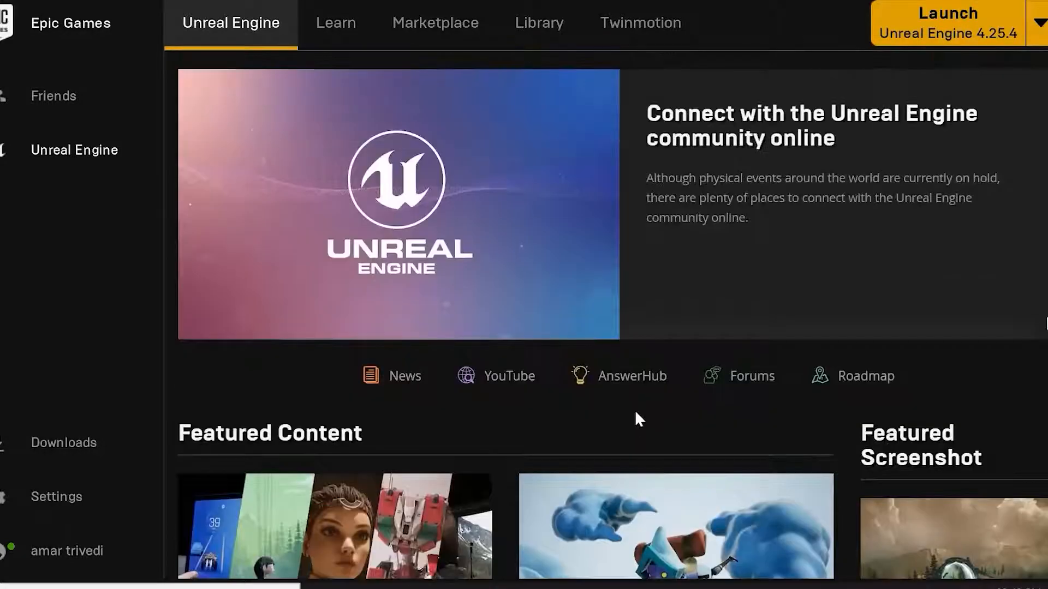
Open the Learn section and browse the quick starts and engine feature samples.
{"action": "left_click", "coordinate": [339, 28]}
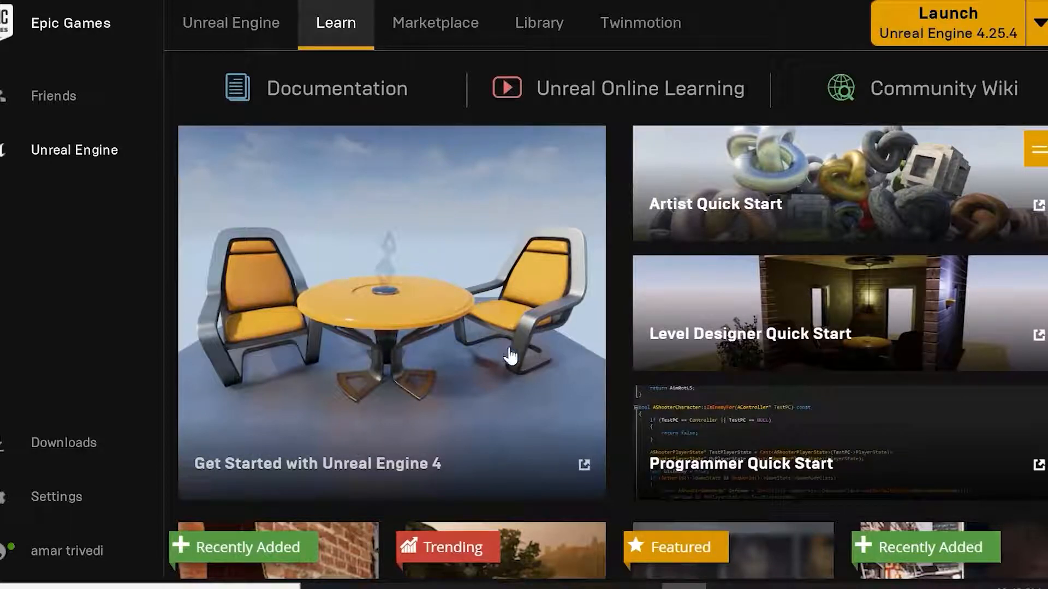
{"action": "scroll", "coordinate": [518, 358], "scroll_direction": "down", "scroll_amount": 5}
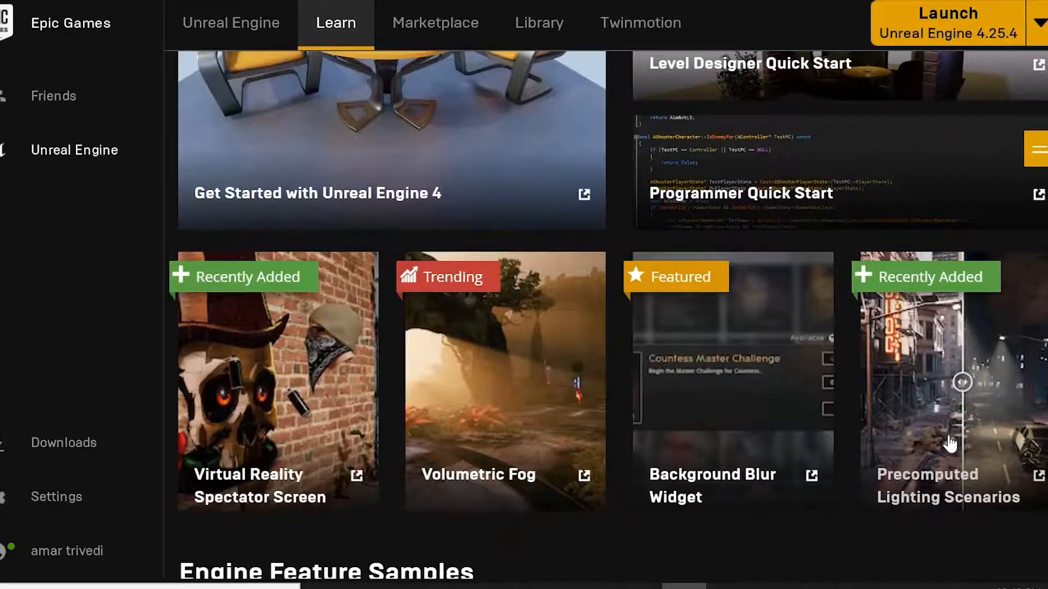
{"action": "scroll", "coordinate": [949, 447], "scroll_direction": "down", "scroll_amount": 8}
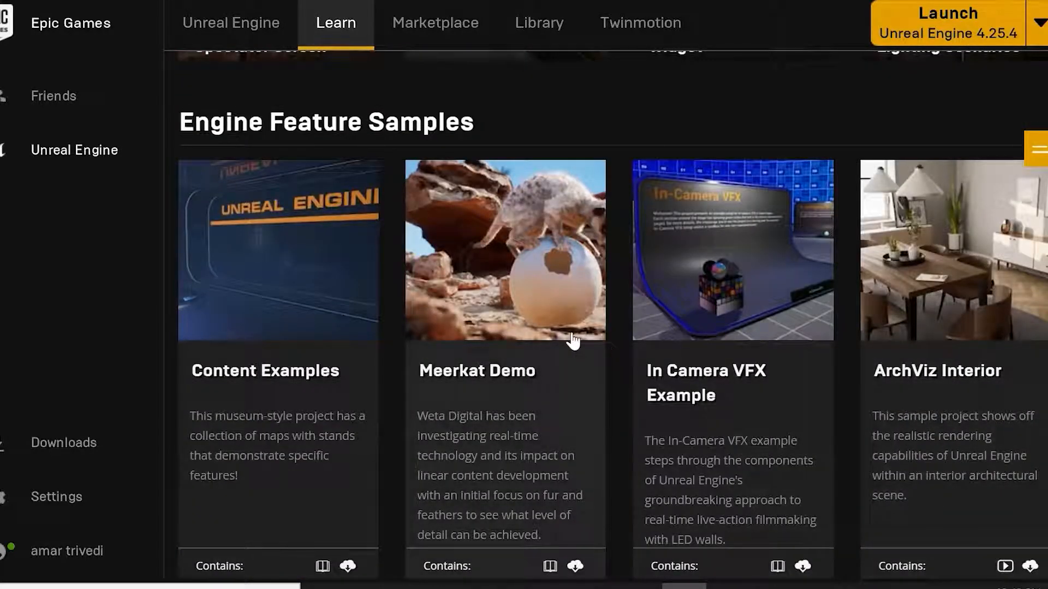
{"action": "scroll", "coordinate": [549, 393], "scroll_direction": "down", "scroll_amount": 8}
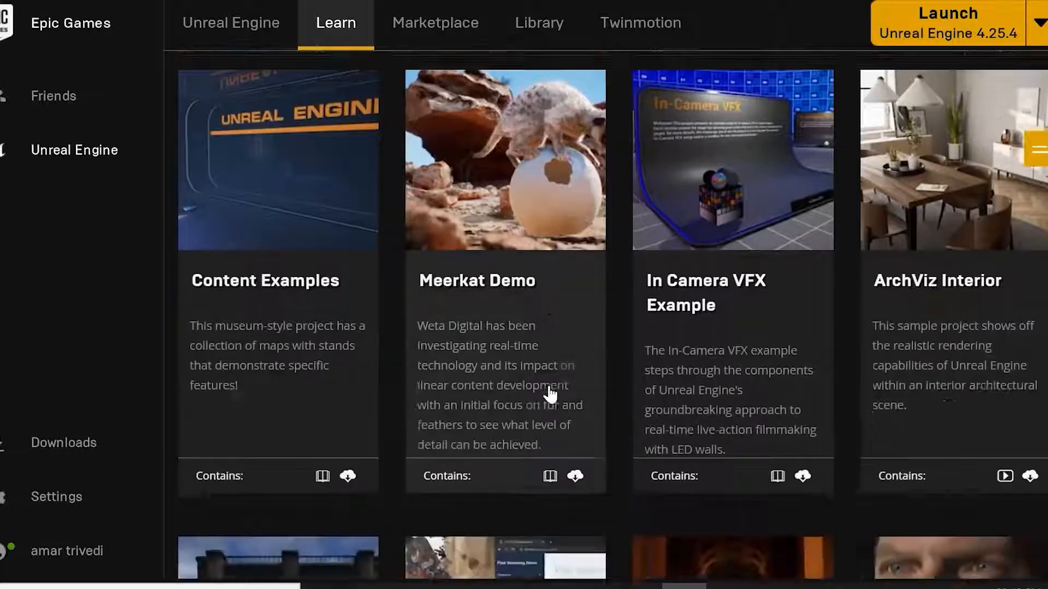
{"action": "scroll", "coordinate": [568, 391], "scroll_direction": "up", "scroll_amount": 10}
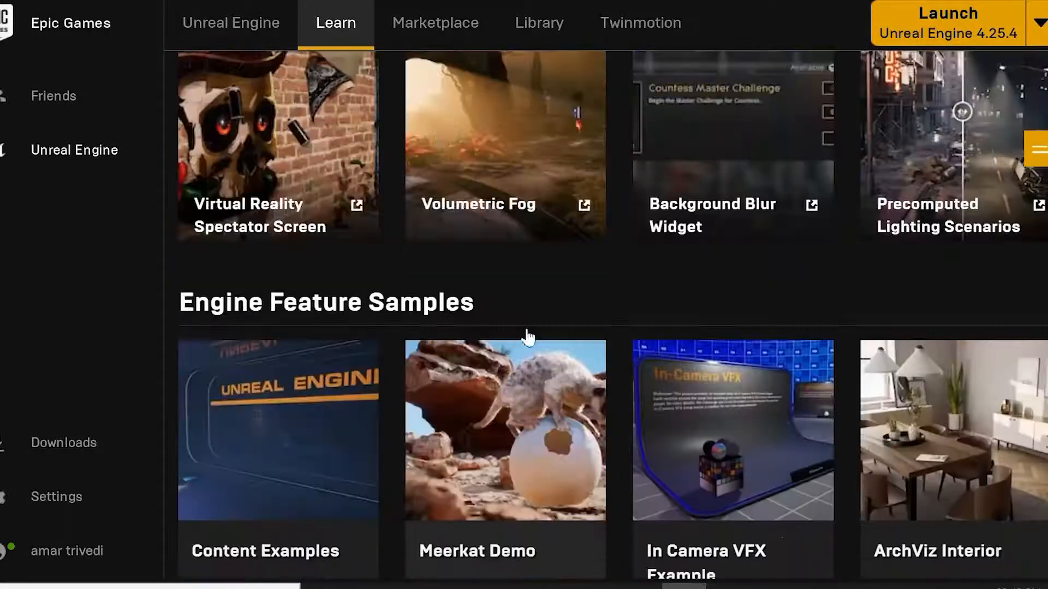
Open the Marketplace and examine the Browse, Industries and Free category menus.
{"action": "left_click", "coordinate": [417, 19]}
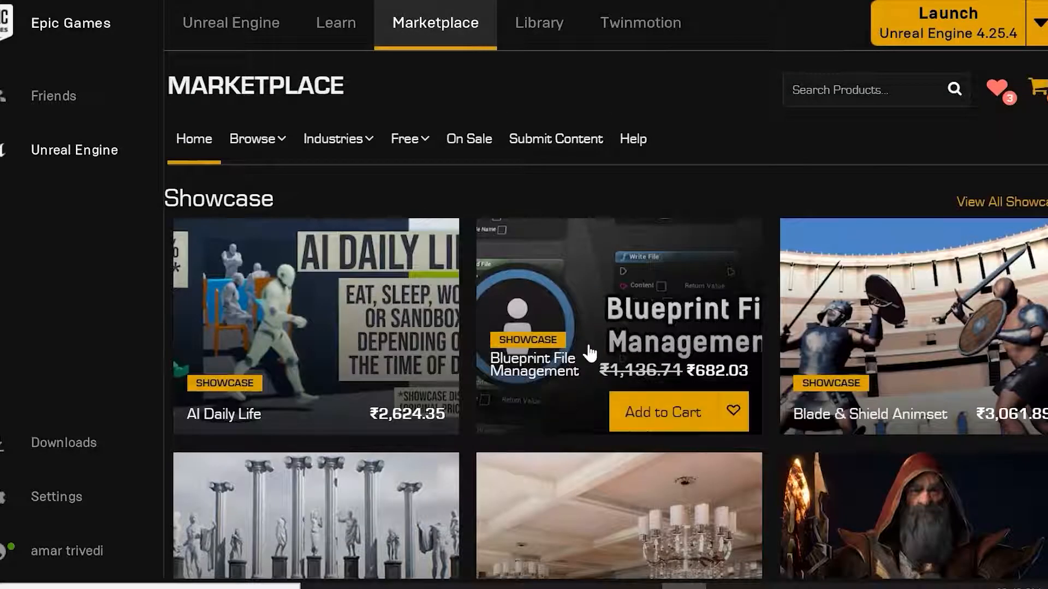
{"action": "mouse_move", "coordinate": [258, 154]}
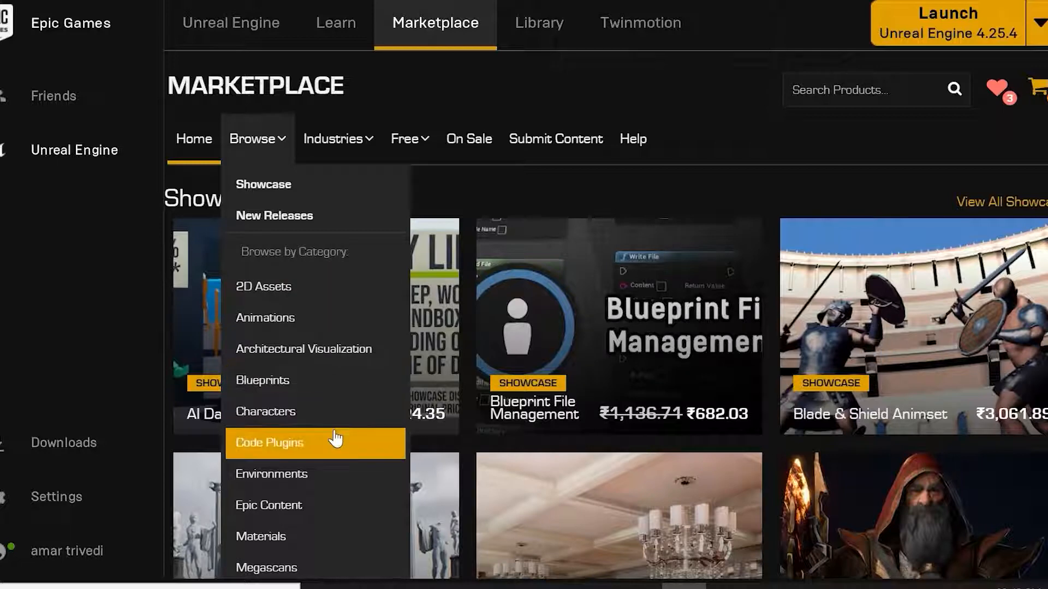
{"action": "scroll", "coordinate": [334, 505], "scroll_direction": "down", "scroll_amount": 5}
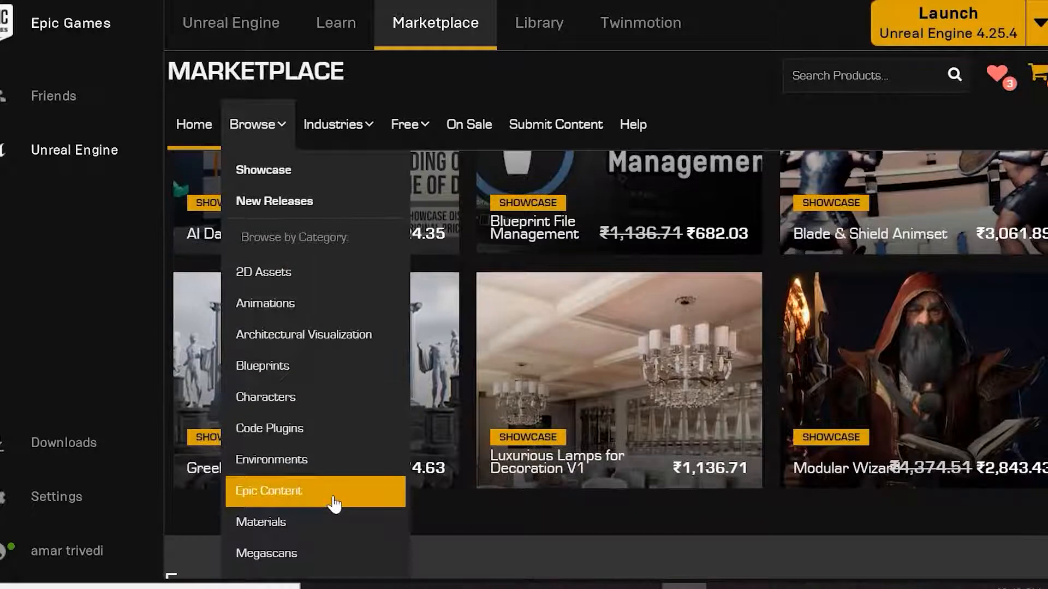
{"action": "scroll", "coordinate": [339, 551], "scroll_direction": "up", "scroll_amount": 5}
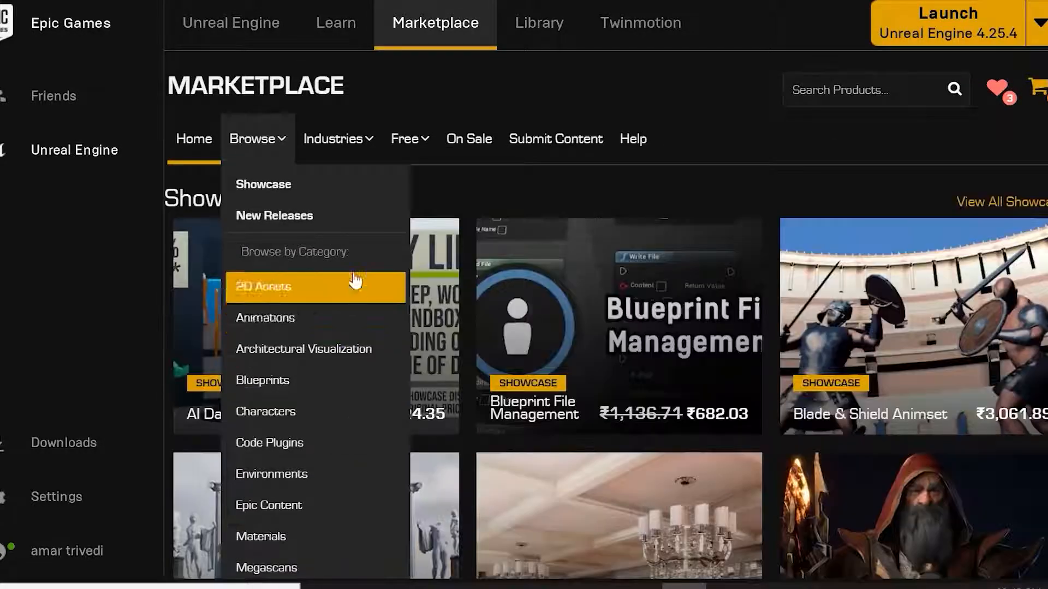
{"action": "mouse_move", "coordinate": [369, 153]}
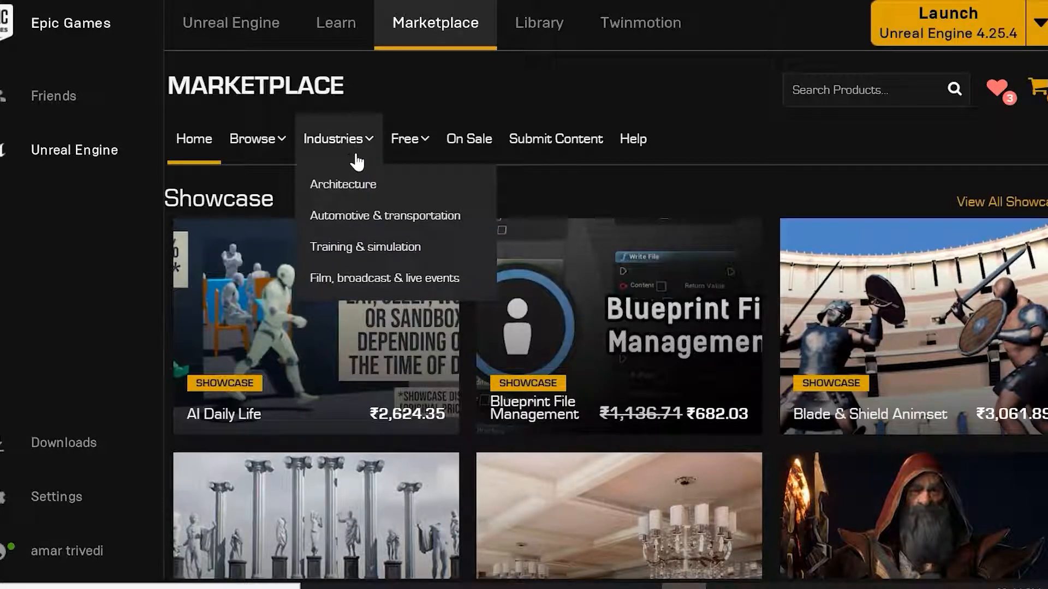
{"action": "mouse_move", "coordinate": [419, 149]}
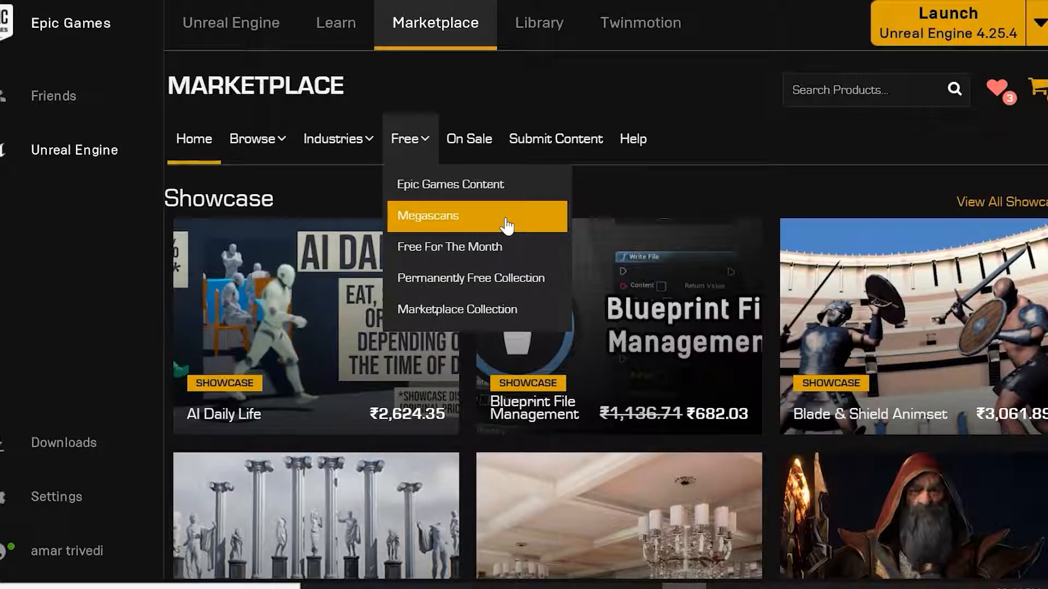
Show the Free For The Month products and scroll through the listed items.
{"action": "left_click", "coordinate": [505, 255]}
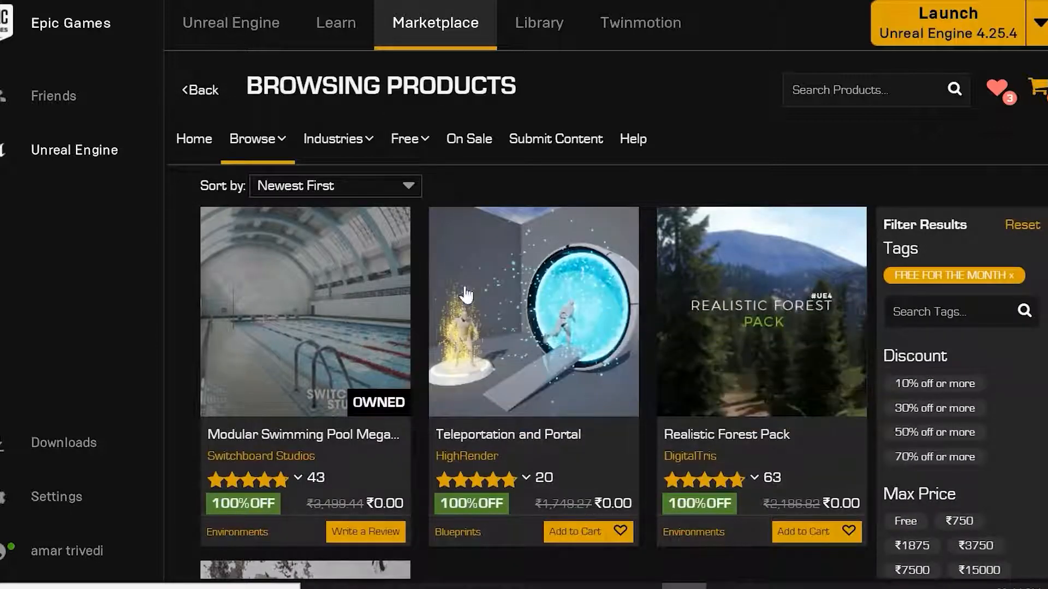
{"action": "scroll", "coordinate": [799, 297], "scroll_direction": "down", "scroll_amount": 5}
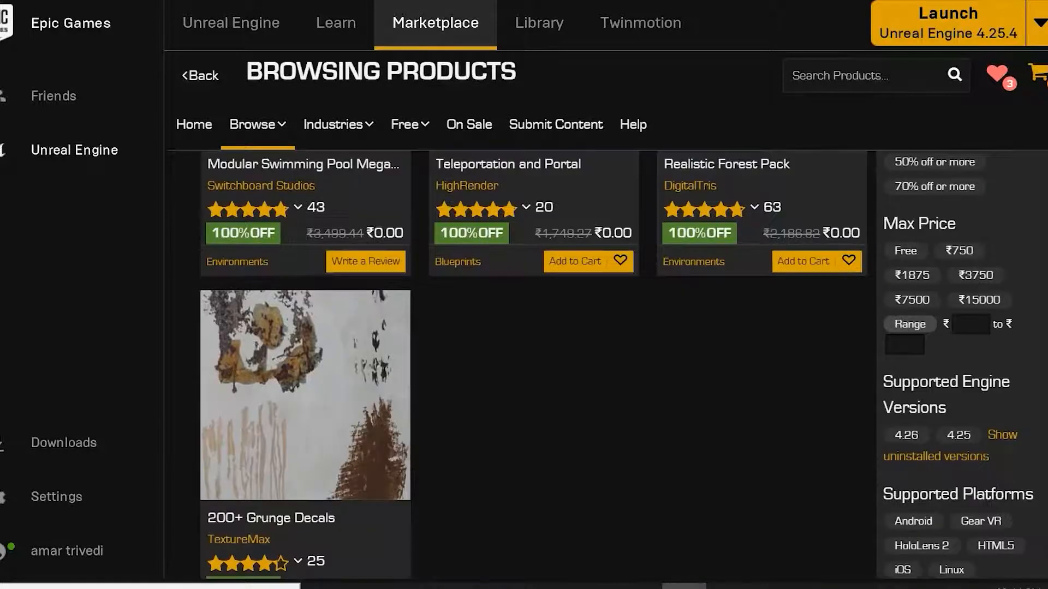
{"action": "scroll", "coordinate": [451, 397], "scroll_direction": "up", "scroll_amount": 3}
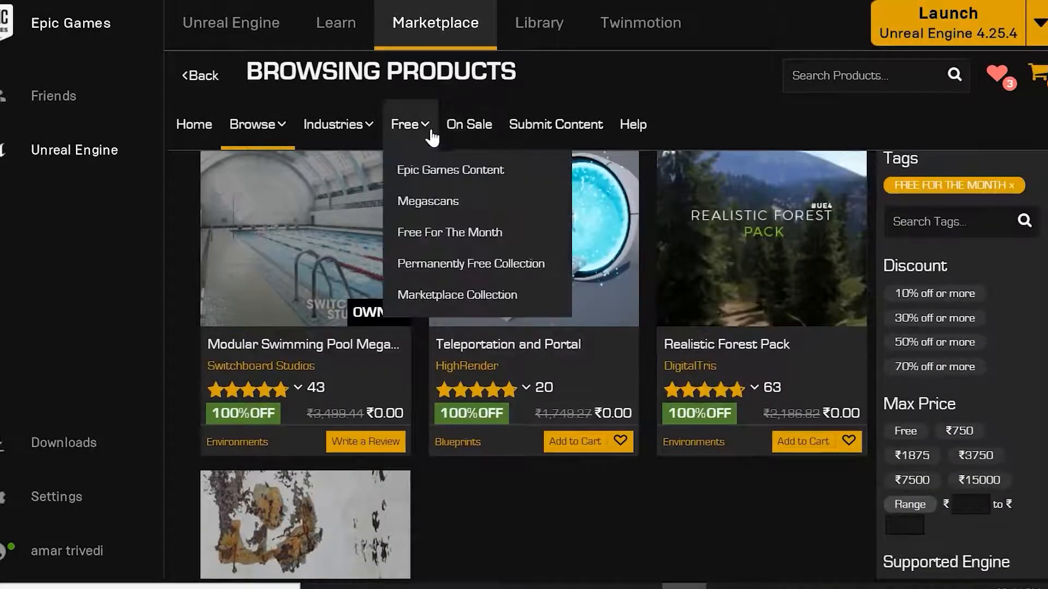
Open the Permanently Free Collection and scroll through its free products.
{"action": "left_click", "coordinate": [429, 266]}
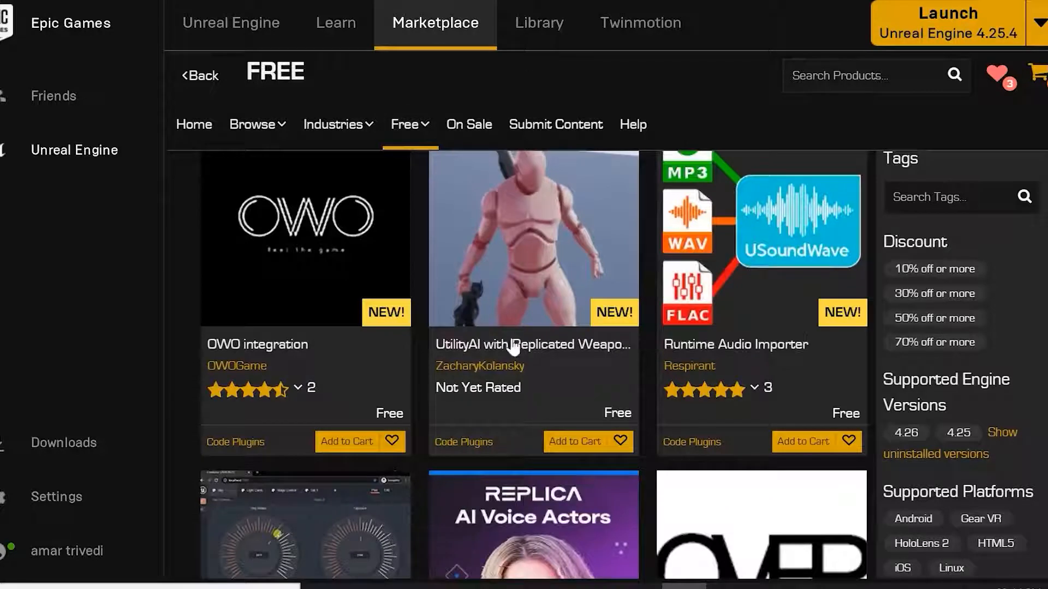
{"action": "scroll", "coordinate": [748, 327], "scroll_direction": "down", "scroll_amount": 3}
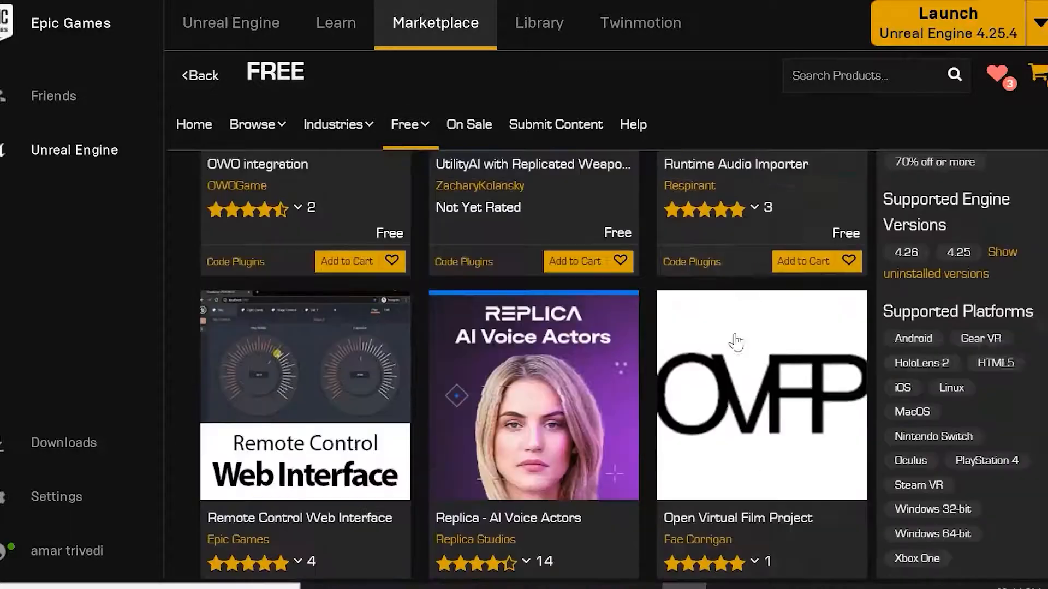
{"action": "scroll", "coordinate": [744, 375], "scroll_direction": "down", "scroll_amount": 4}
{"action": "scroll", "coordinate": [748, 382], "scroll_direction": "down", "scroll_amount": 4}
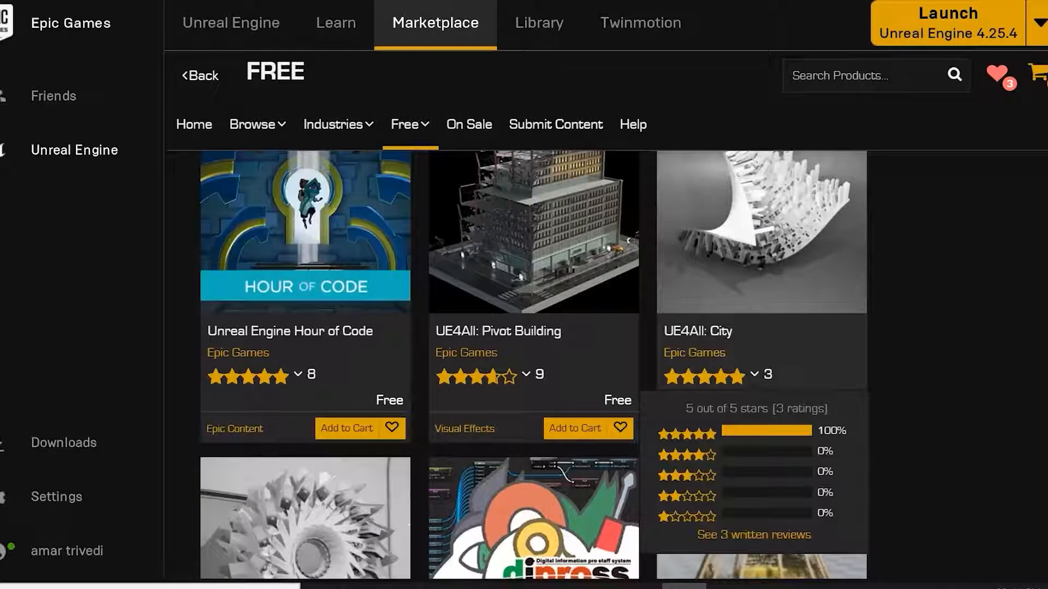
{"action": "scroll", "coordinate": [747, 382], "scroll_direction": "down", "scroll_amount": 4}
{"action": "scroll", "coordinate": [650, 365], "scroll_direction": "down", "scroll_amount": 3}
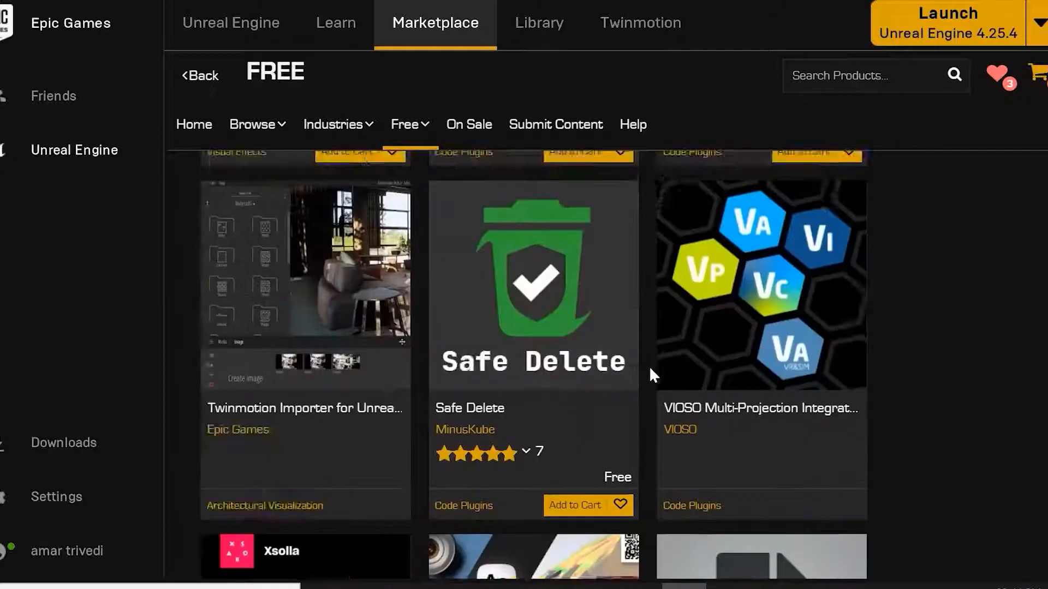
{"action": "scroll", "coordinate": [535, 276], "scroll_direction": "up", "scroll_amount": 9}
{"action": "scroll", "coordinate": [535, 354], "scroll_direction": "up", "scroll_amount": 8}
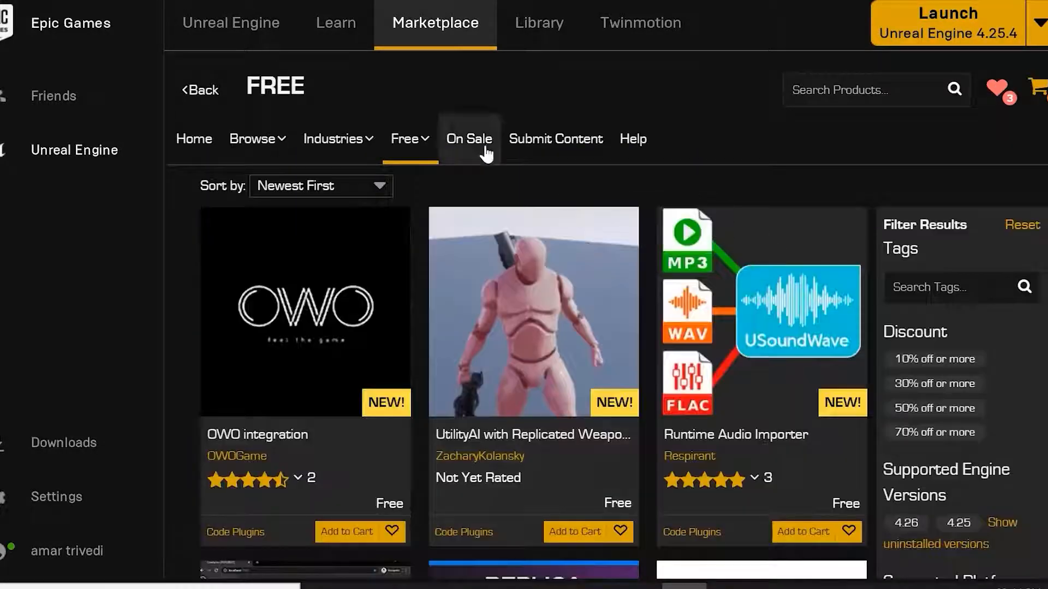
Open the On Sale products listing and scroll through the discounted items.
{"action": "left_click", "coordinate": [462, 136]}
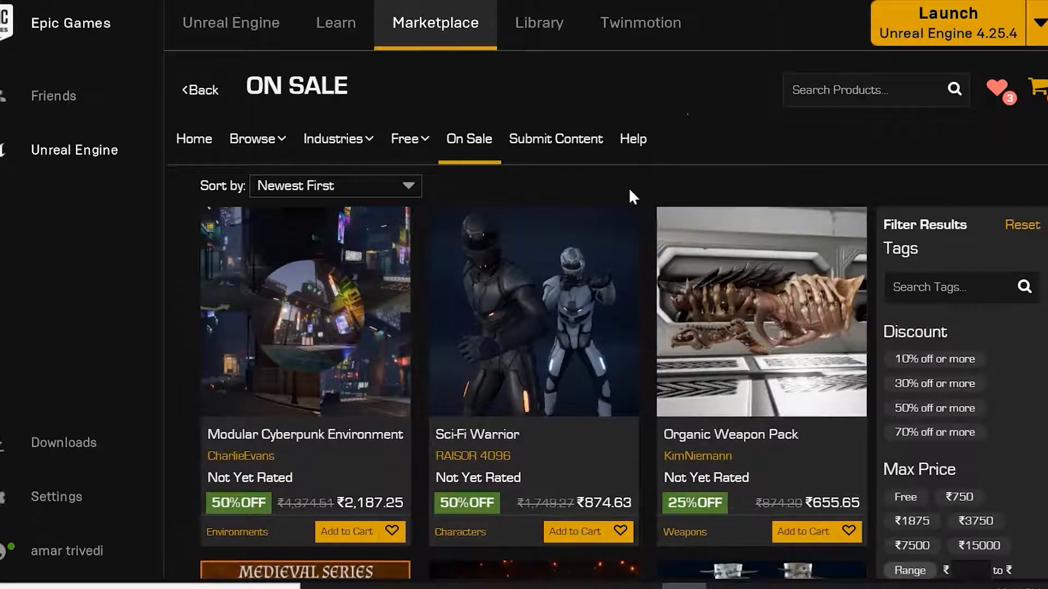
{"action": "scroll", "coordinate": [581, 357], "scroll_direction": "down", "scroll_amount": 2}
{"action": "scroll", "coordinate": [578, 327], "scroll_direction": "down", "scroll_amount": 7}
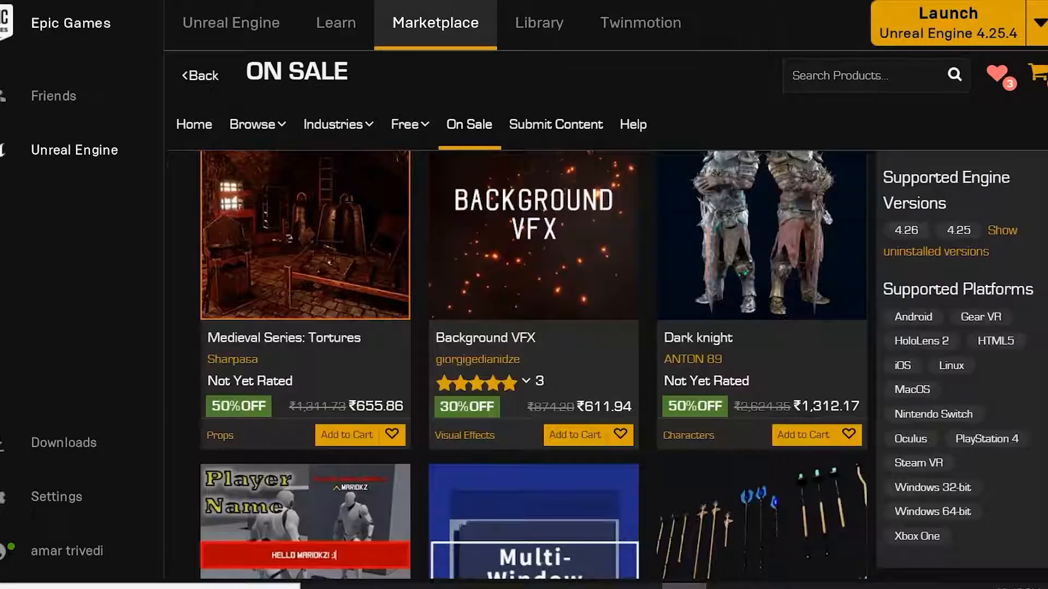
{"action": "scroll", "coordinate": [573, 175], "scroll_direction": "up", "scroll_amount": 5}
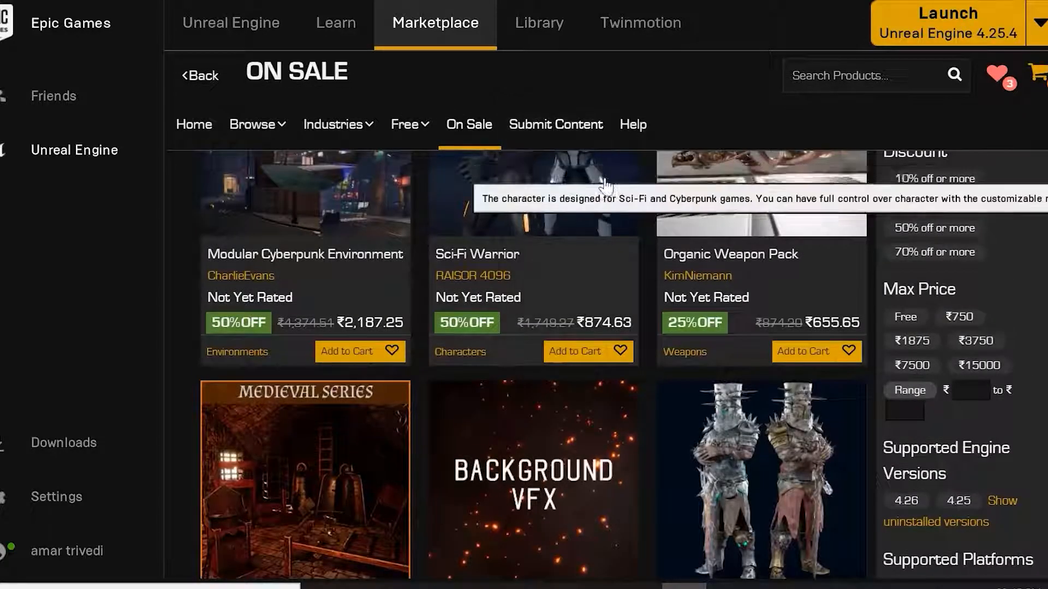
Open the Submit Content publisher portal in the browser, scroll its welcome page and return to the launcher.
{"action": "left_click", "coordinate": [567, 128]}
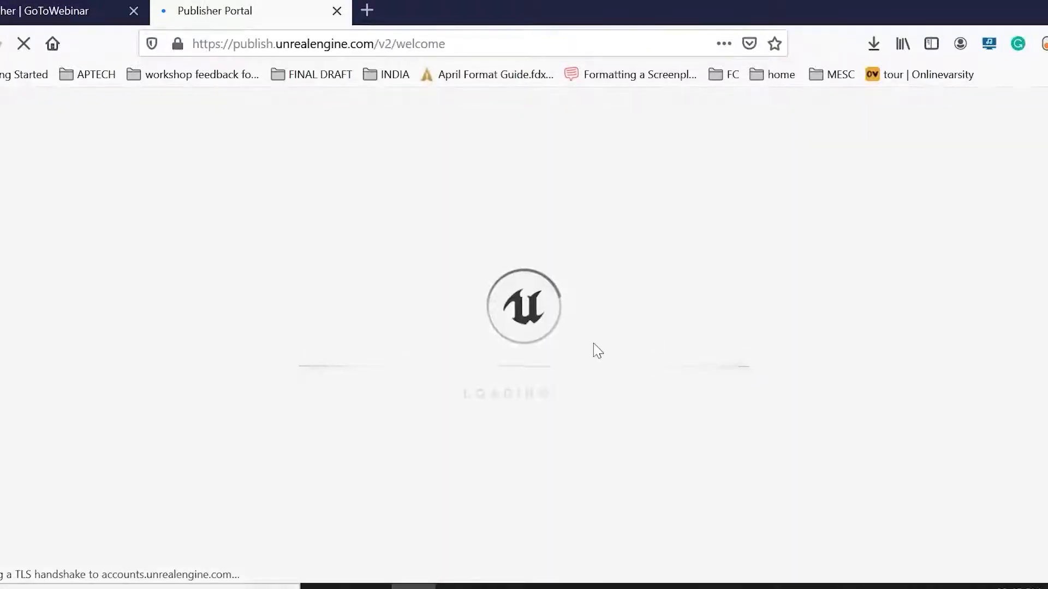
{"action": "scroll", "coordinate": [753, 428], "scroll_direction": "down", "scroll_amount": 10}
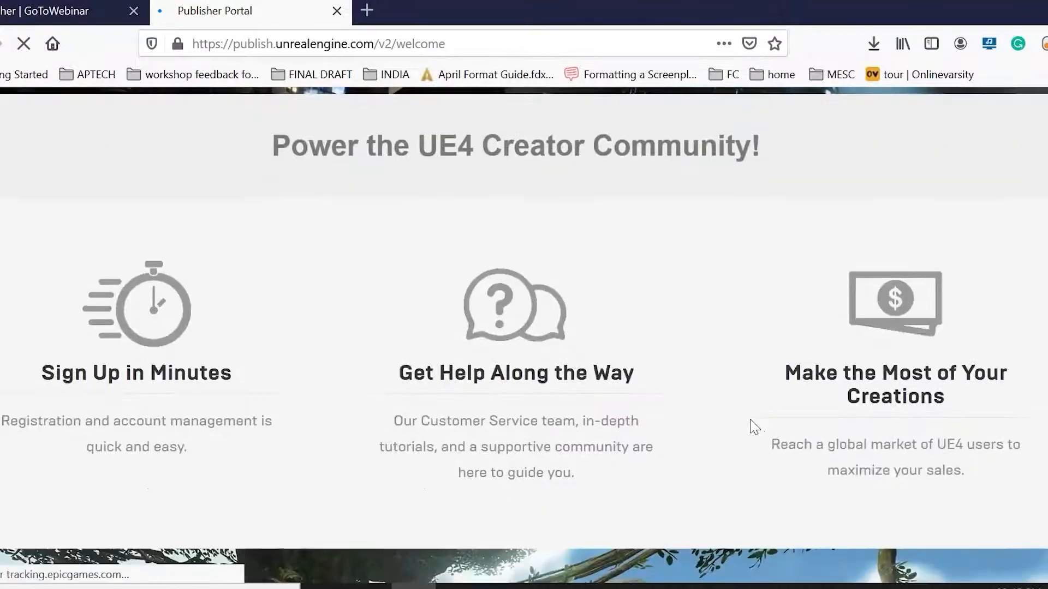
{"action": "scroll", "coordinate": [745, 416], "scroll_direction": "down", "scroll_amount": 10}
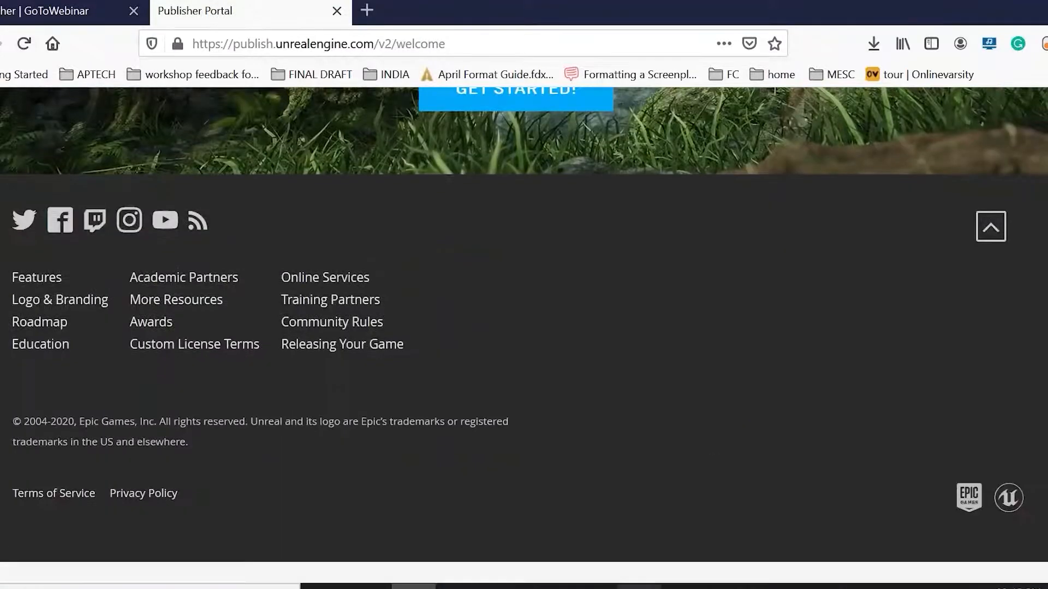
{"action": "left_click", "coordinate": [683, 587]}
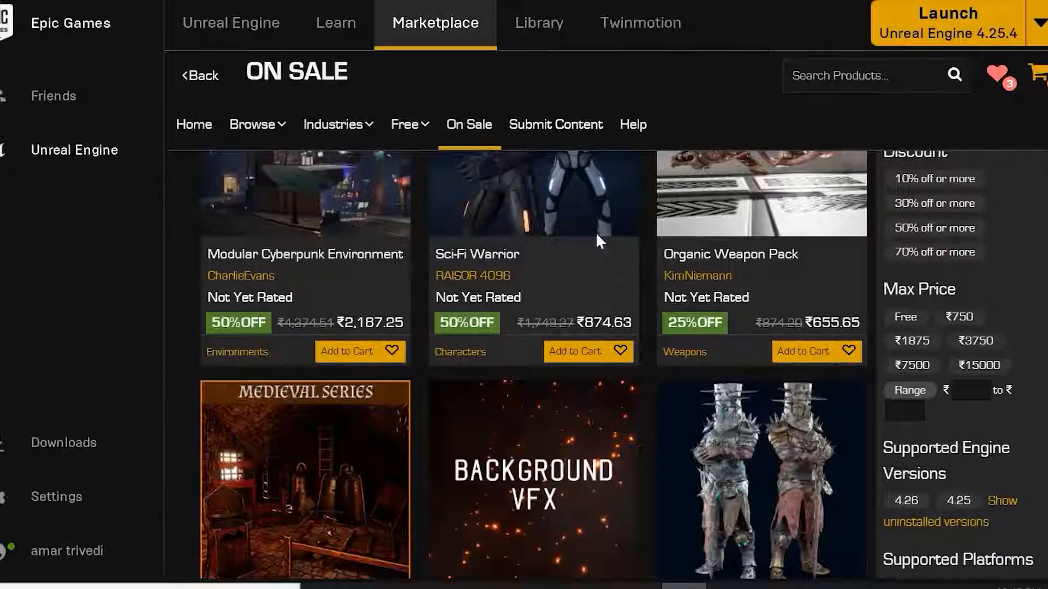
Go to the Library and add a new Unreal Engine version slot for installation.
{"action": "left_click", "coordinate": [573, 23]}
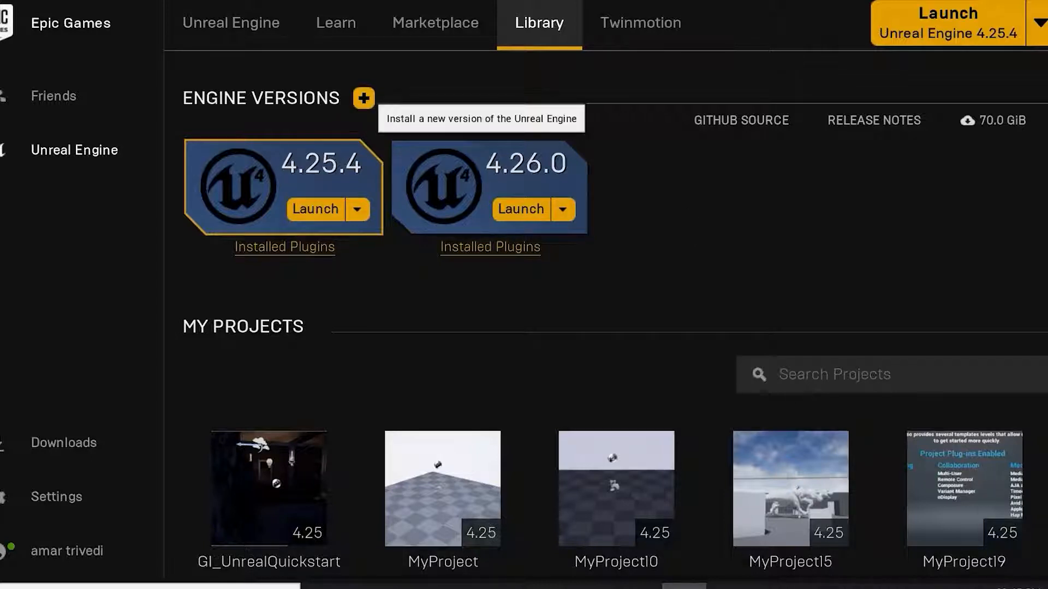
{"action": "left_click", "coordinate": [363, 99]}
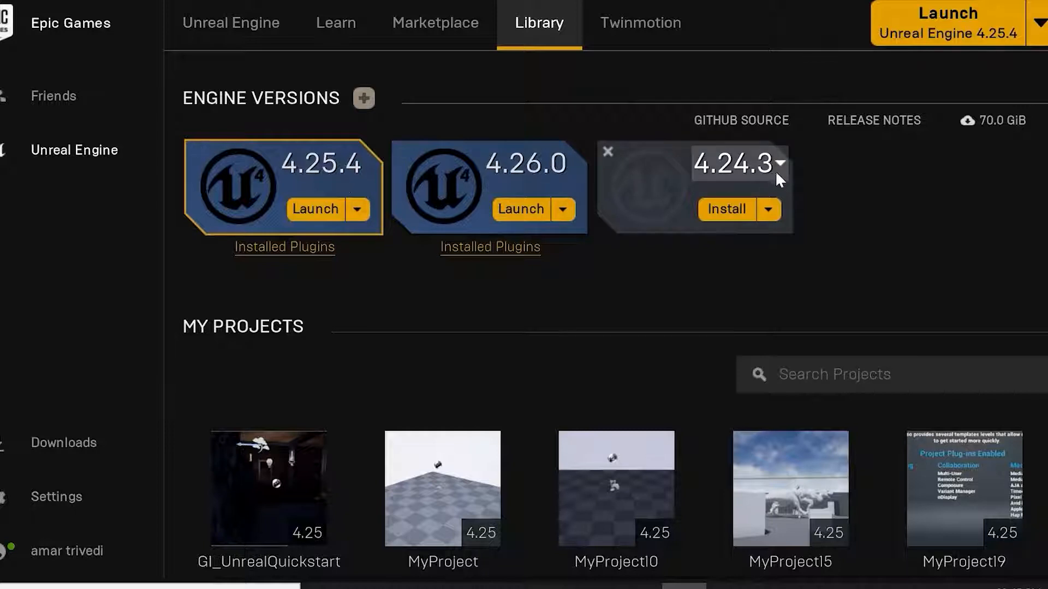
Remove the 4.24.3 engine slot and view the engine versions offered by the main Launch button.
{"action": "left_click", "coordinate": [608, 151]}
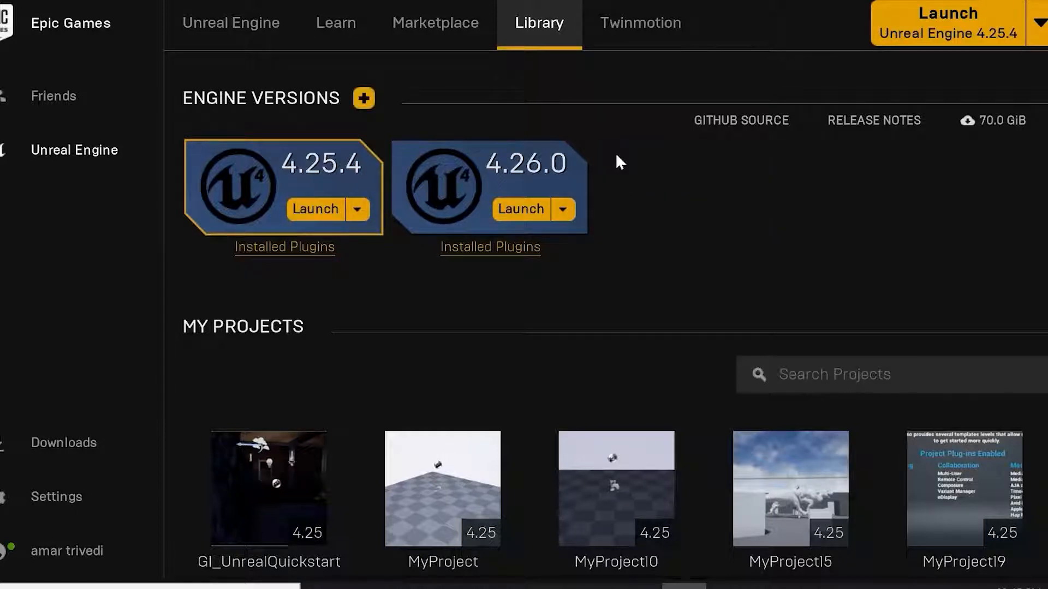
{"action": "left_click", "coordinate": [1040, 27]}
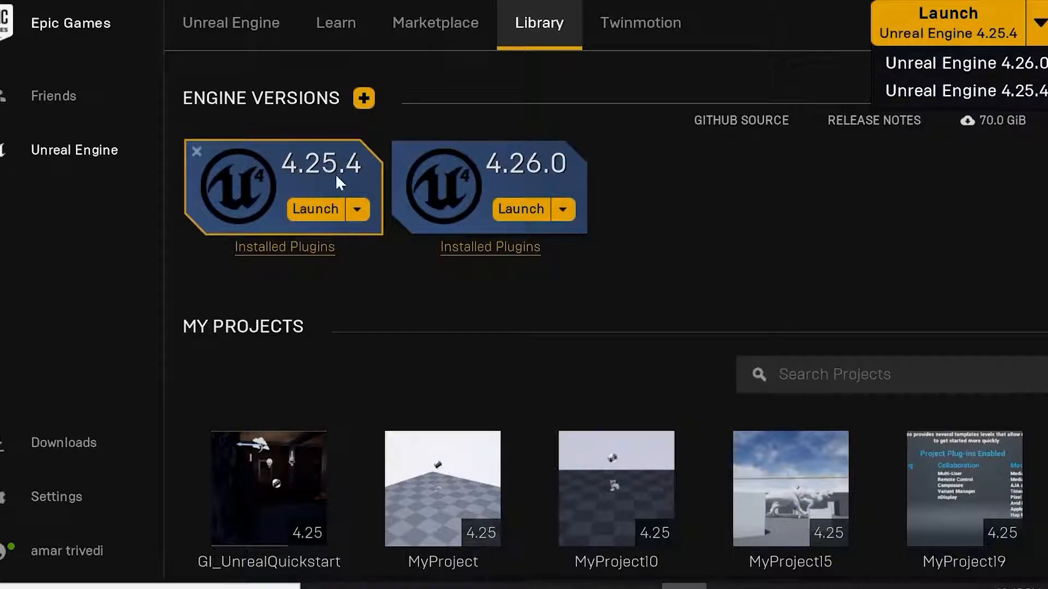
{"action": "left_click", "coordinate": [522, 388]}
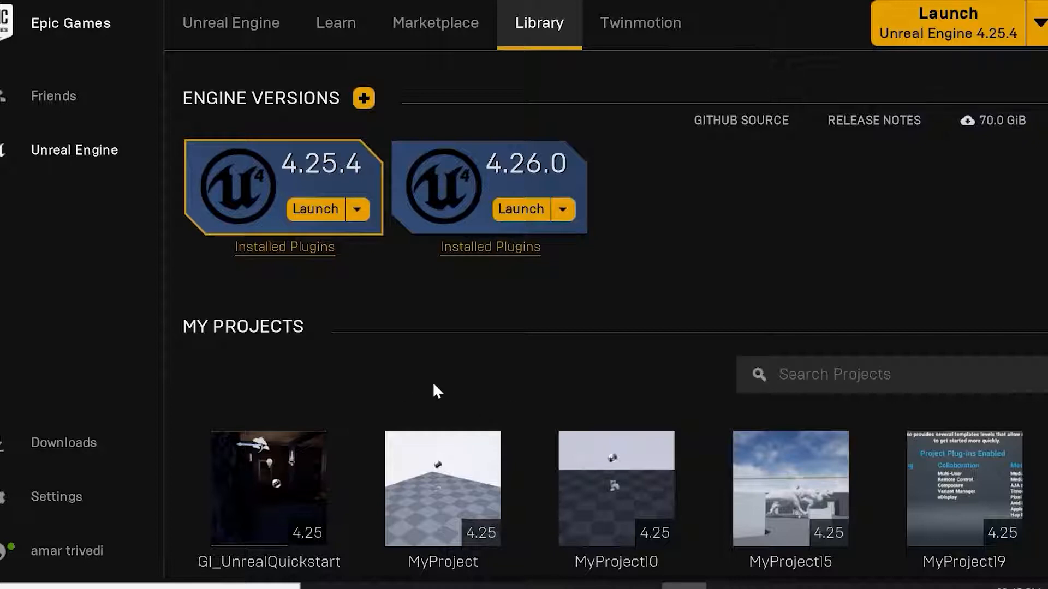
Scroll through the My Projects list and the Vault assets in the Library.
{"action": "scroll", "coordinate": [339, 393], "scroll_direction": "down", "scroll_amount": 4}
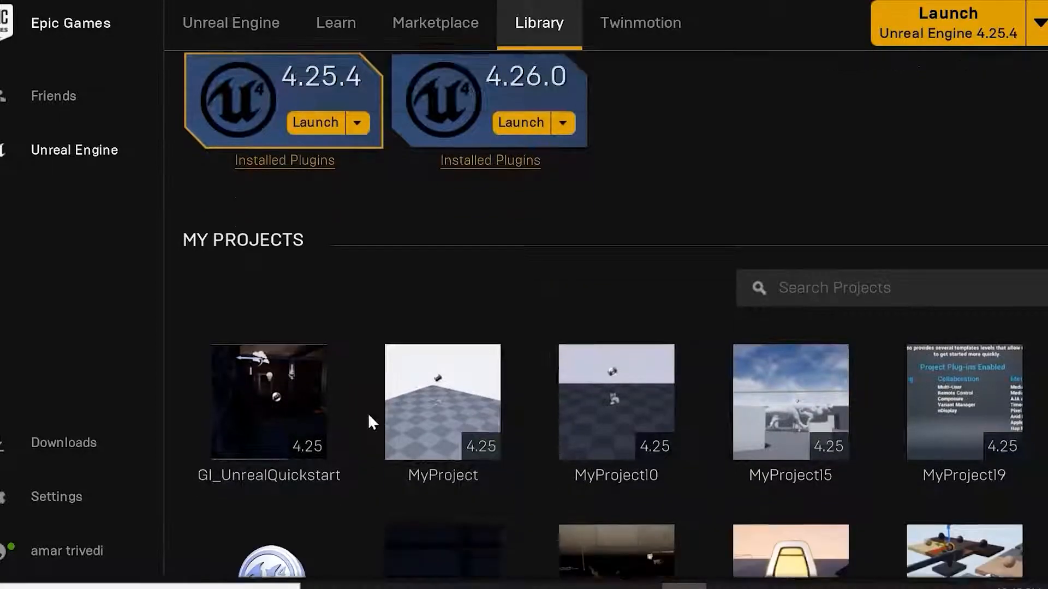
{"action": "scroll", "coordinate": [753, 437], "scroll_direction": "down", "scroll_amount": 5}
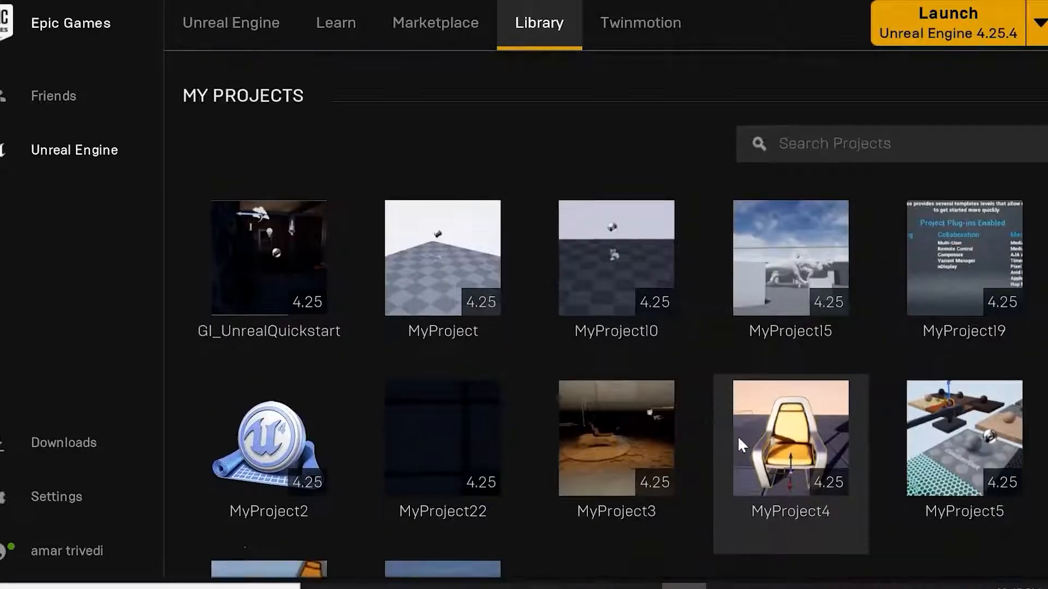
{"action": "scroll", "coordinate": [779, 434], "scroll_direction": "down", "scroll_amount": 12}
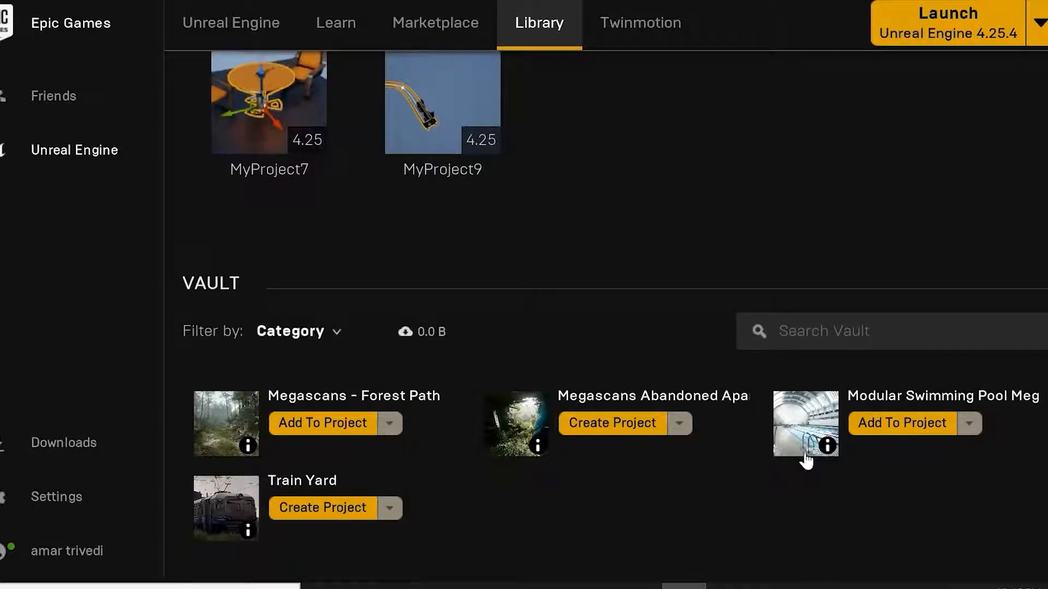
{"action": "scroll", "coordinate": [817, 458], "scroll_direction": "up", "scroll_amount": 9}
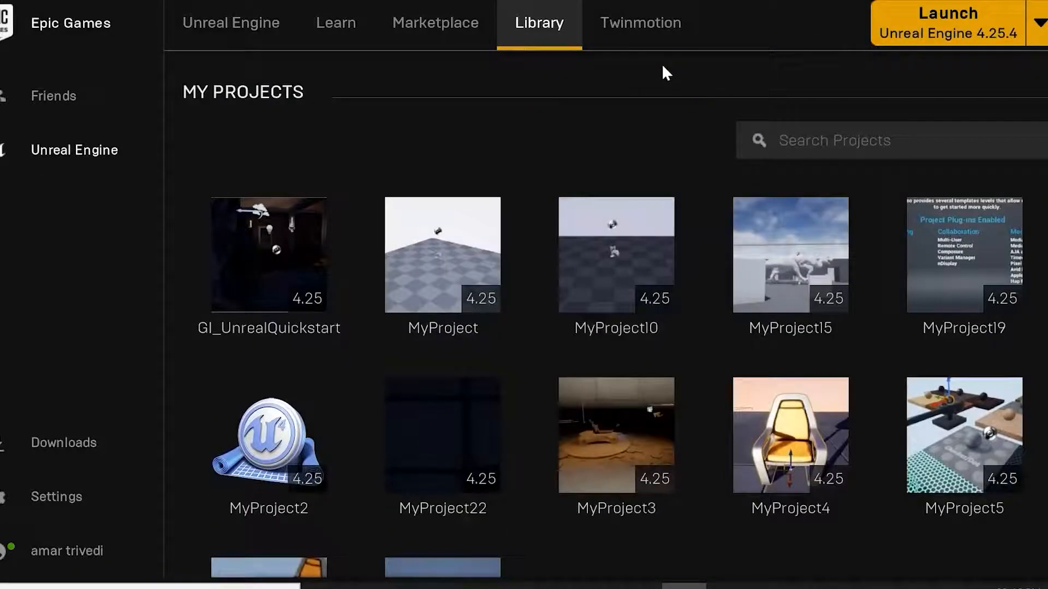
Open the Twinmotion section, then return to the Library.
{"action": "left_click", "coordinate": [645, 26]}
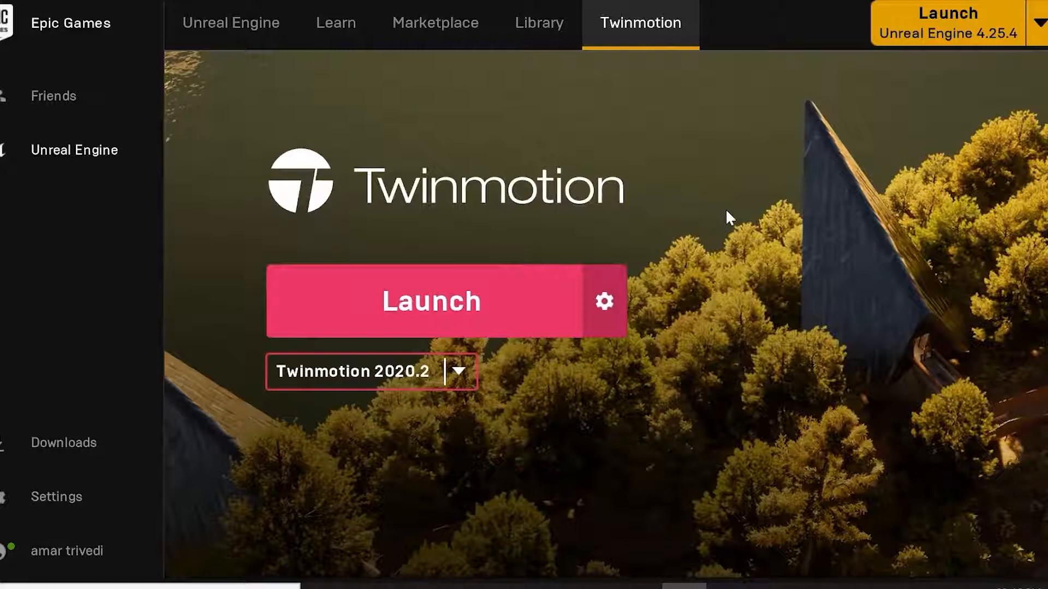
{"action": "left_click", "coordinate": [543, 23]}
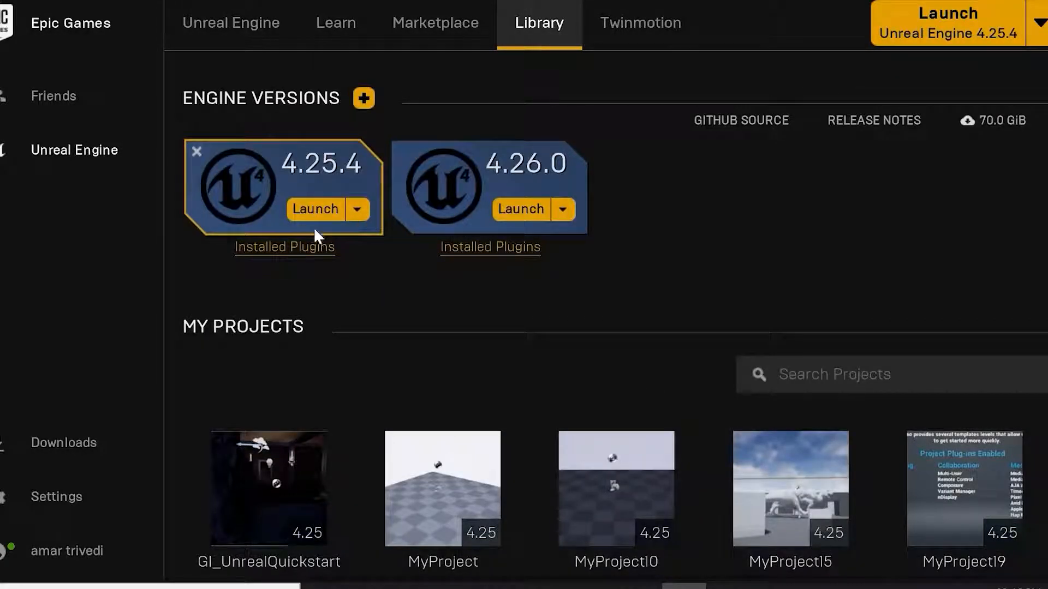
Launch Unreal Engine 4.25.4 from its engine version card.
{"action": "left_click", "coordinate": [313, 210]}
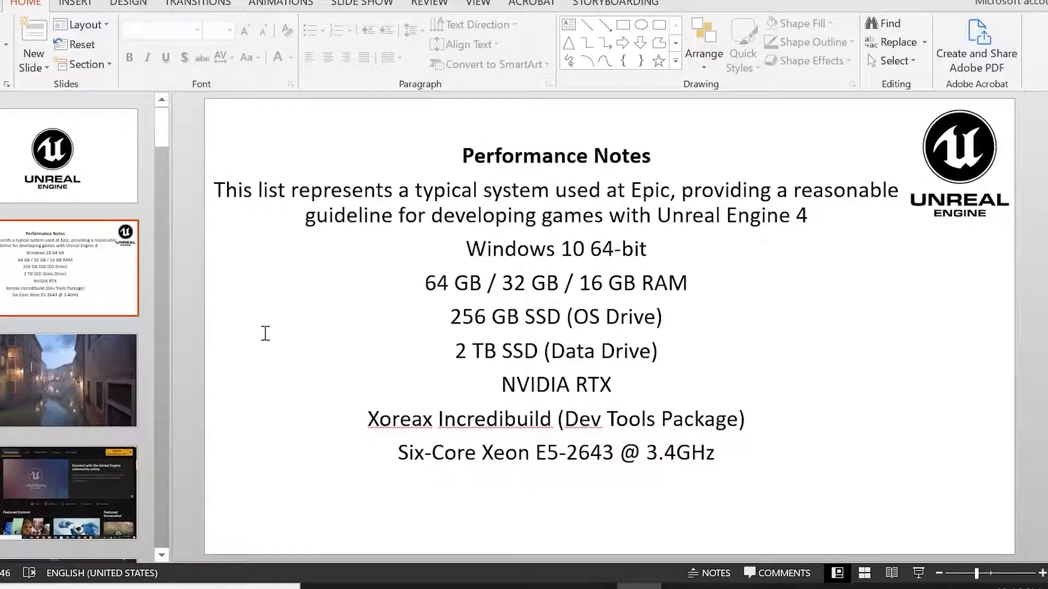
{"action": "left_click", "coordinate": [97, 390]}
{"action": "key", "text": "shift+F5"}
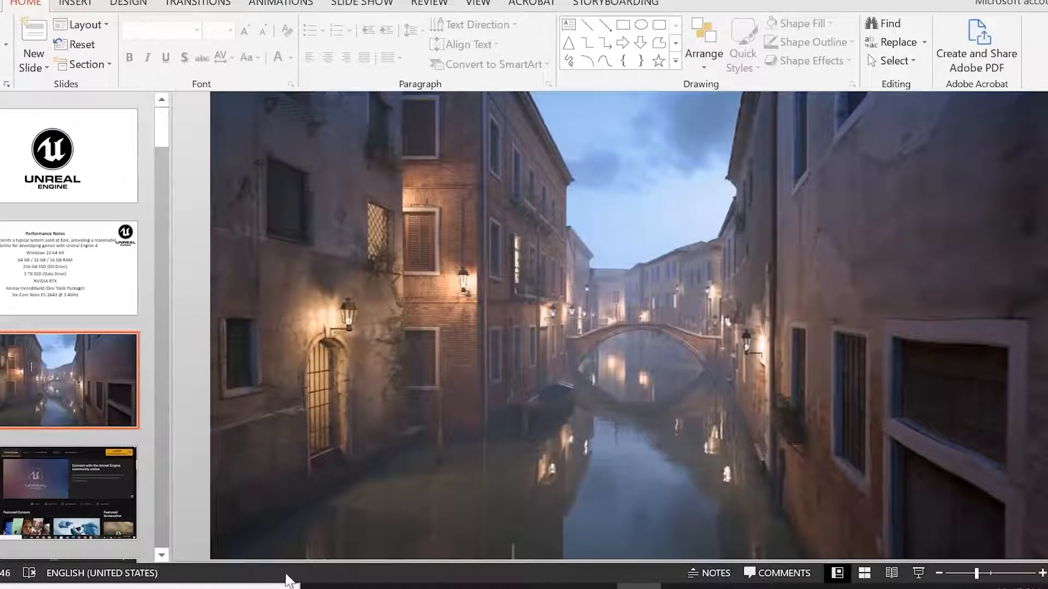
{"action": "mouse_move", "coordinate": [288, 527]}
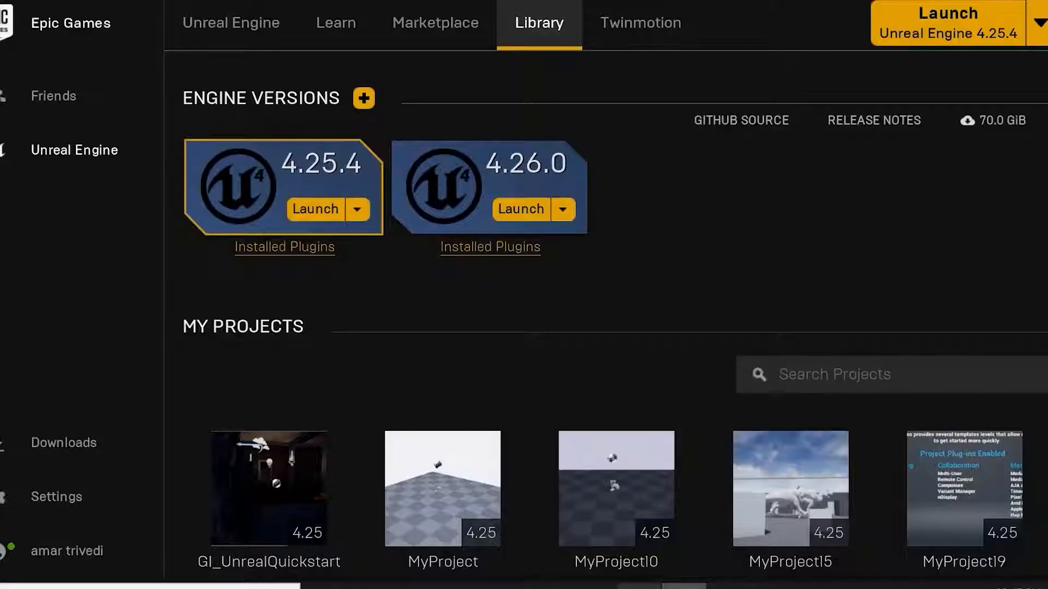
{"action": "scroll", "coordinate": [591, 330], "scroll_direction": "down", "scroll_amount": 2}
{"action": "scroll", "coordinate": [497, 269], "scroll_direction": "up", "scroll_amount": 1}
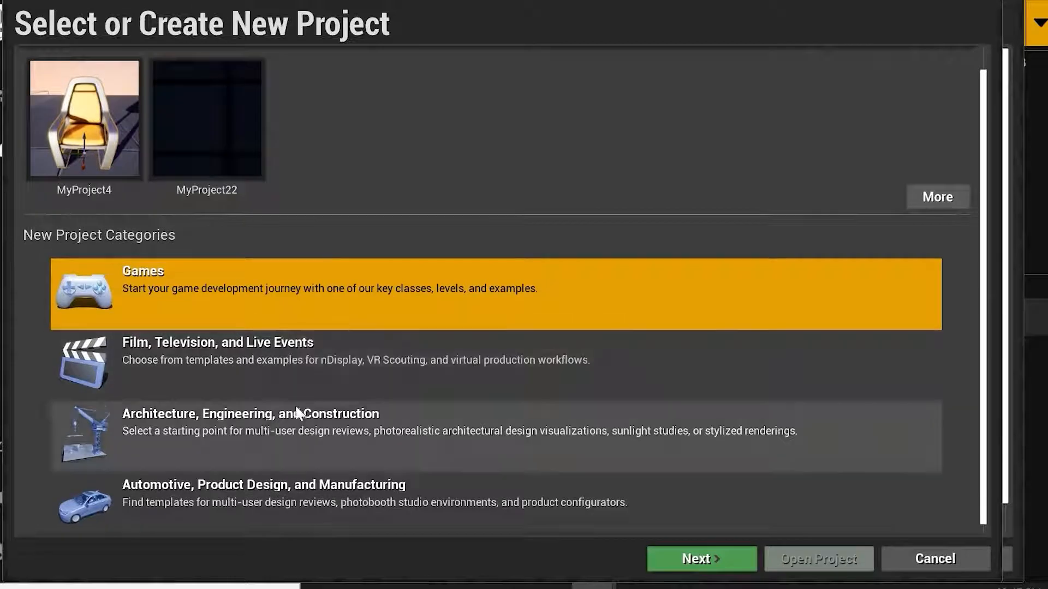
Highlight each new project category in turn and open the Games category.
{"action": "left_click", "coordinate": [294, 350]}
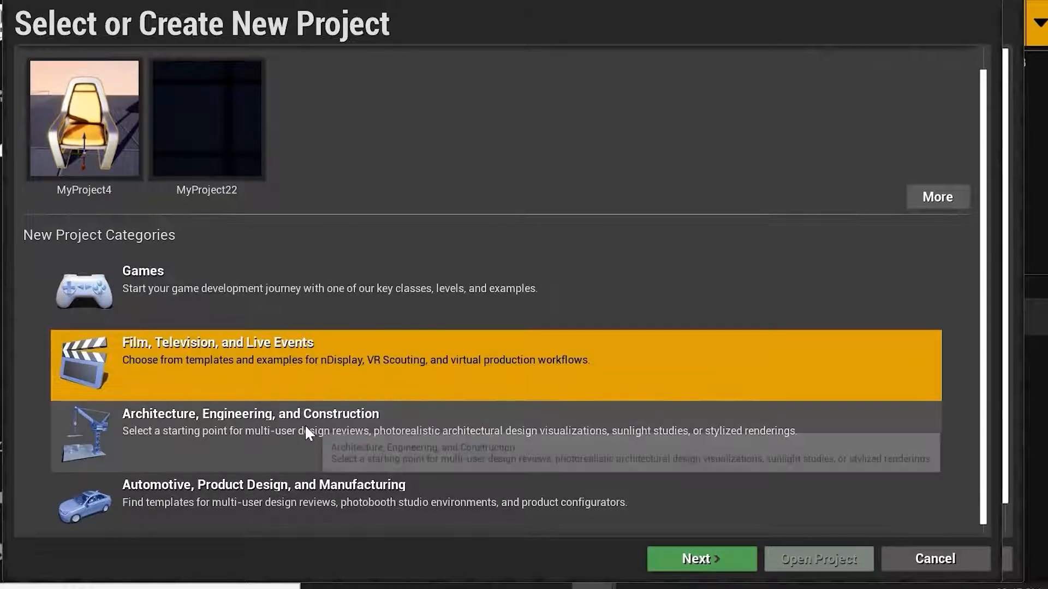
{"action": "left_click", "coordinate": [307, 431]}
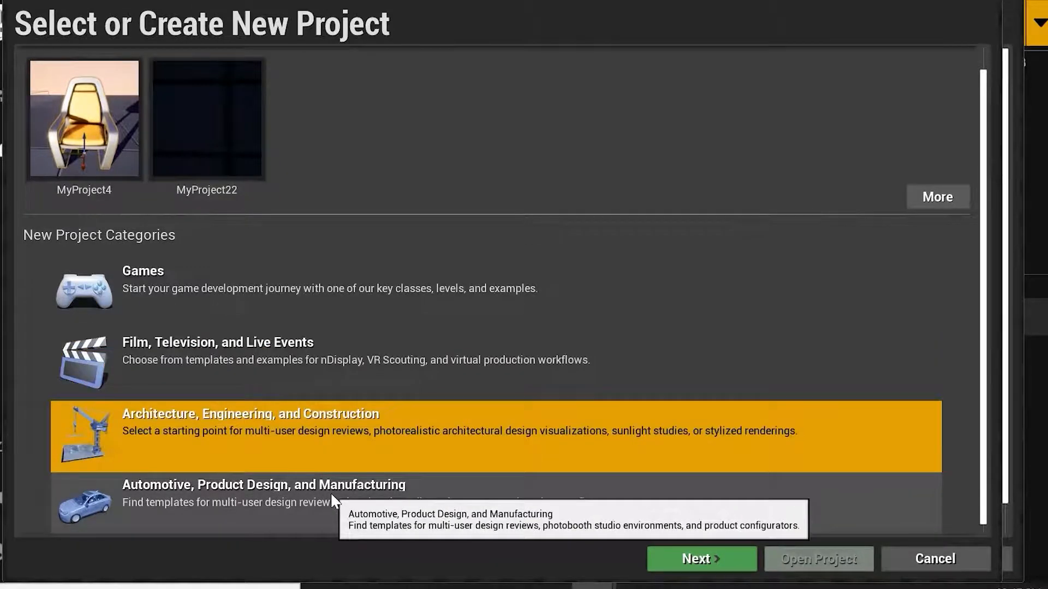
{"action": "left_click", "coordinate": [334, 500]}
{"action": "left_click", "coordinate": [254, 294]}
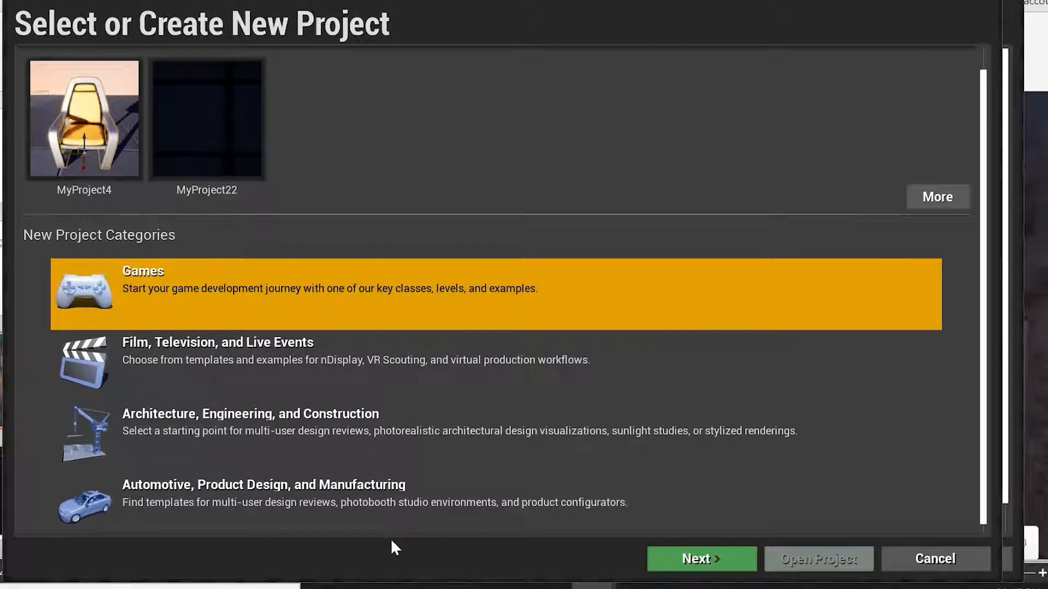
{"action": "double_click", "coordinate": [377, 304]}
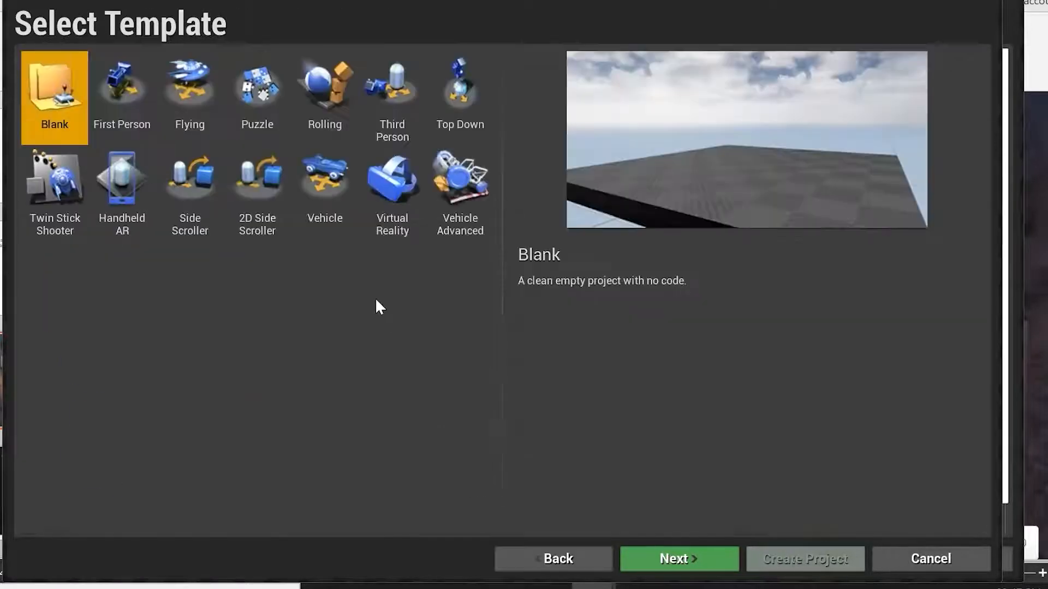
Preview each Games template in turn, from Blank through Vehicle Advanced, ending on Top Down.
{"action": "left_click", "coordinate": [150, 124]}
{"action": "left_click", "coordinate": [193, 134]}
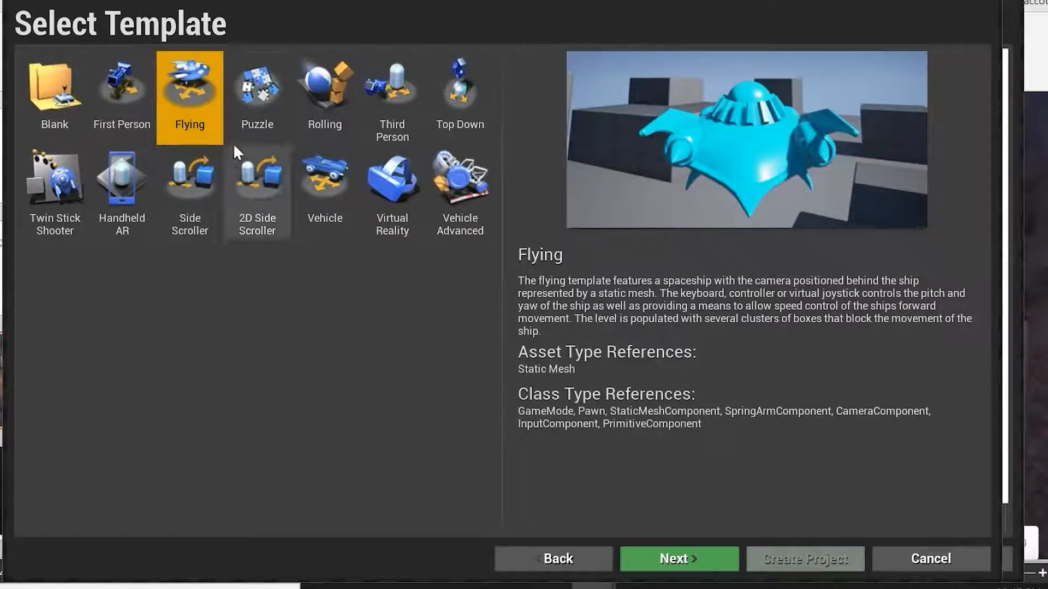
{"action": "left_click", "coordinate": [262, 130]}
{"action": "left_click", "coordinate": [304, 126]}
{"action": "left_click", "coordinate": [404, 128]}
{"action": "left_click", "coordinate": [449, 129]}
{"action": "left_click", "coordinate": [61, 233]}
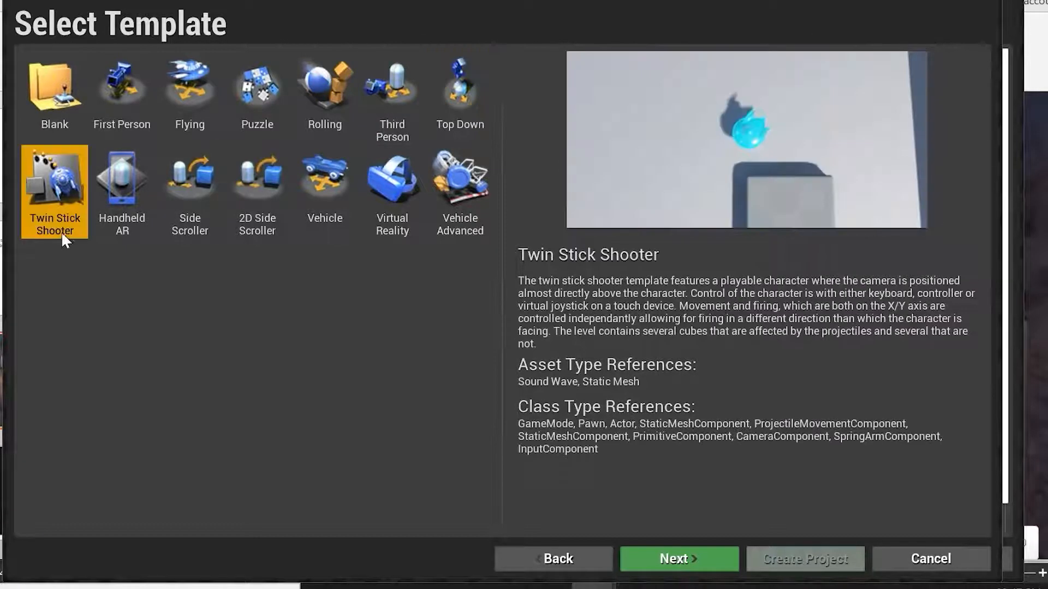
{"action": "left_click", "coordinate": [134, 228]}
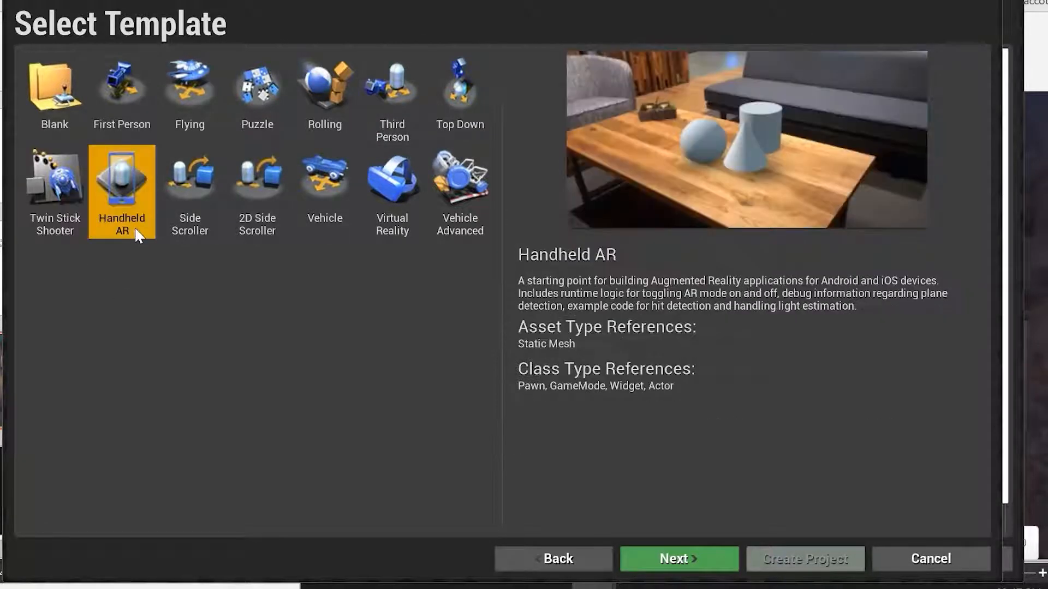
{"action": "left_click", "coordinate": [211, 242]}
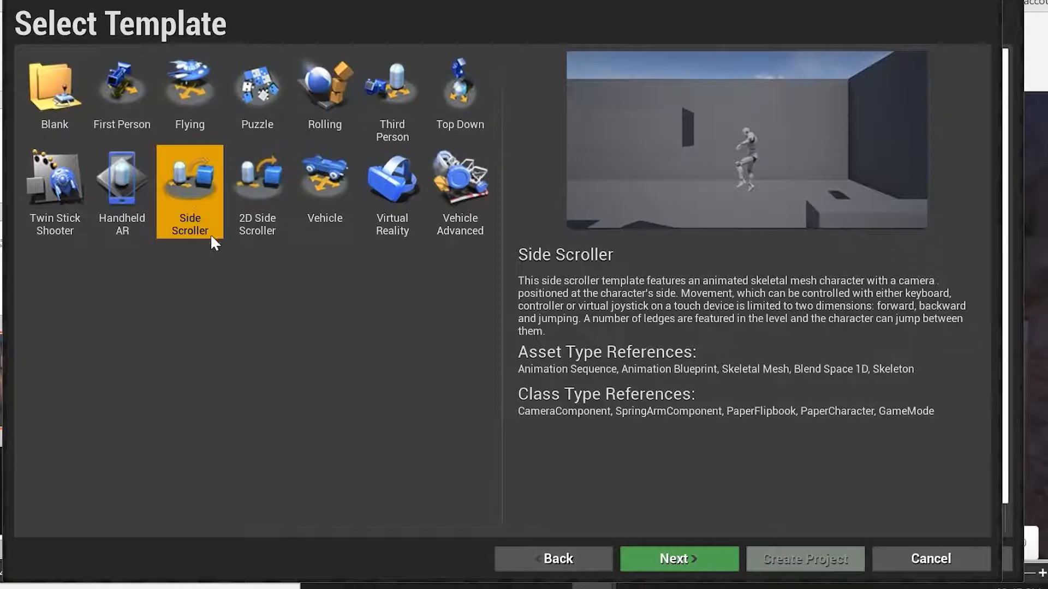
{"action": "left_click", "coordinate": [275, 229]}
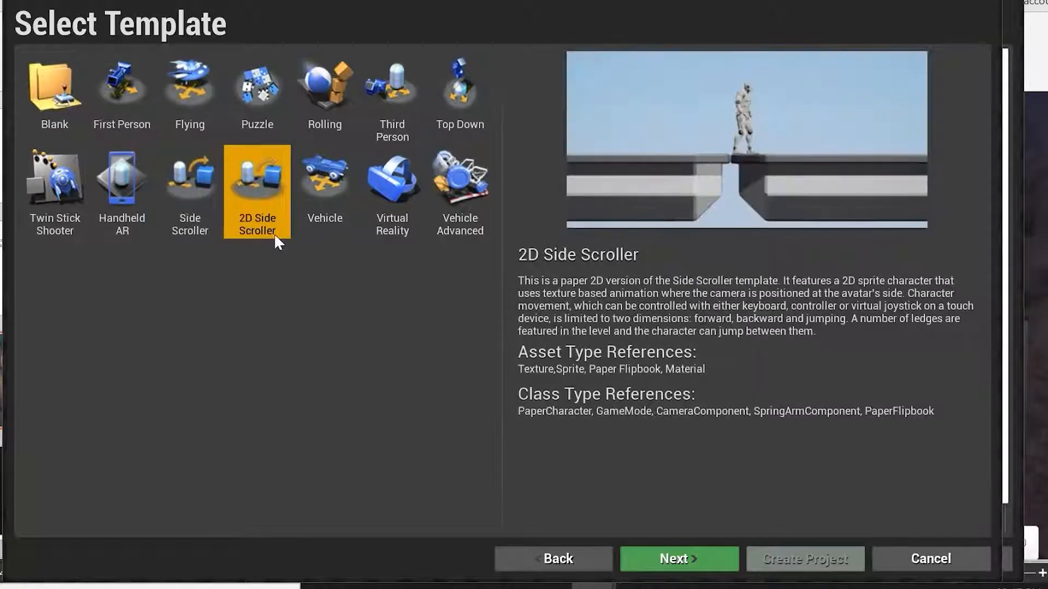
{"action": "left_click", "coordinate": [345, 204]}
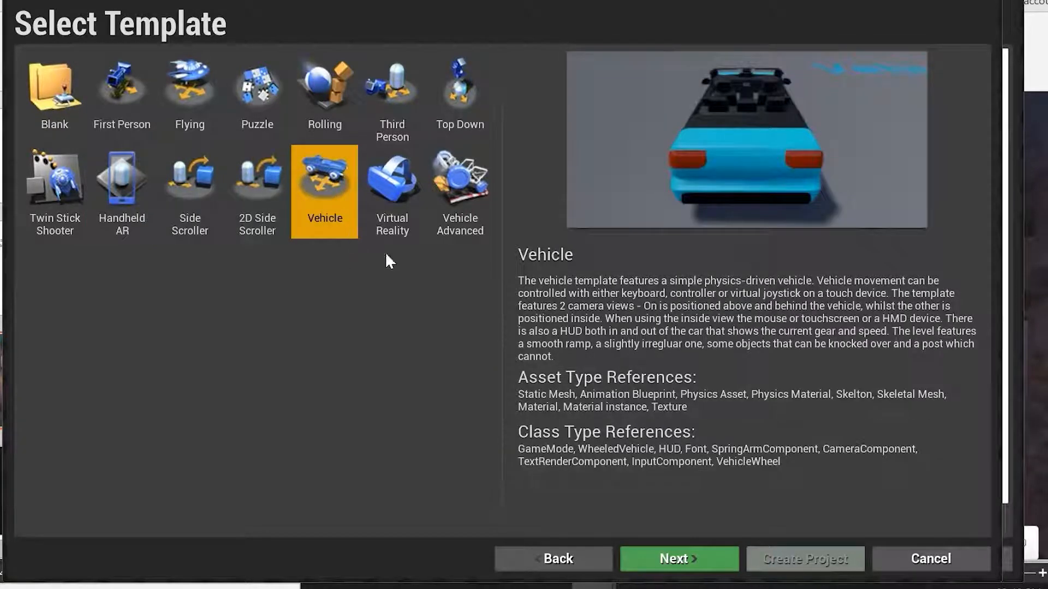
{"action": "left_click", "coordinate": [396, 190]}
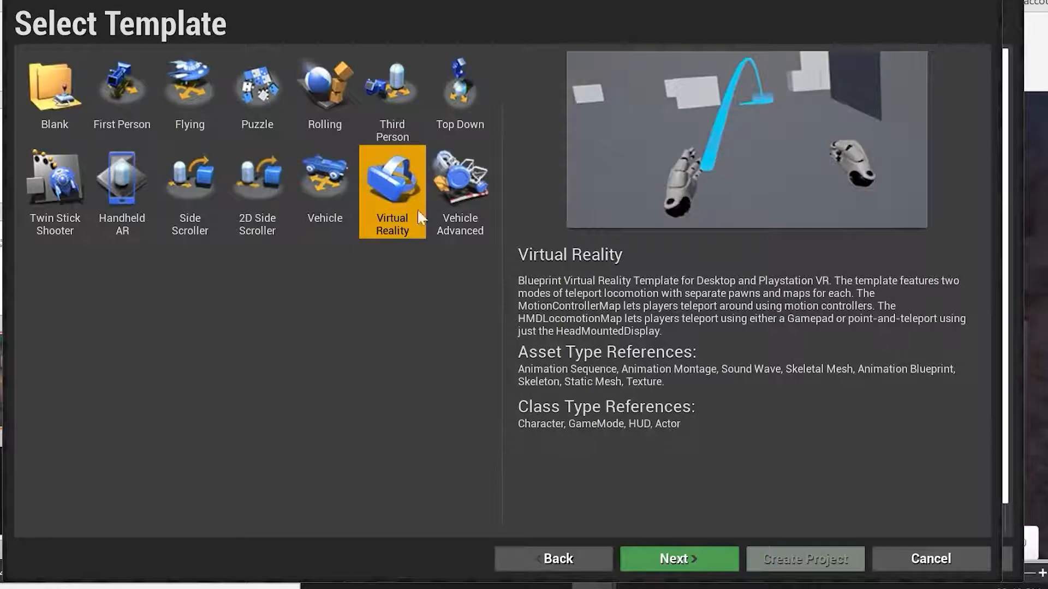
{"action": "left_click", "coordinate": [459, 191]}
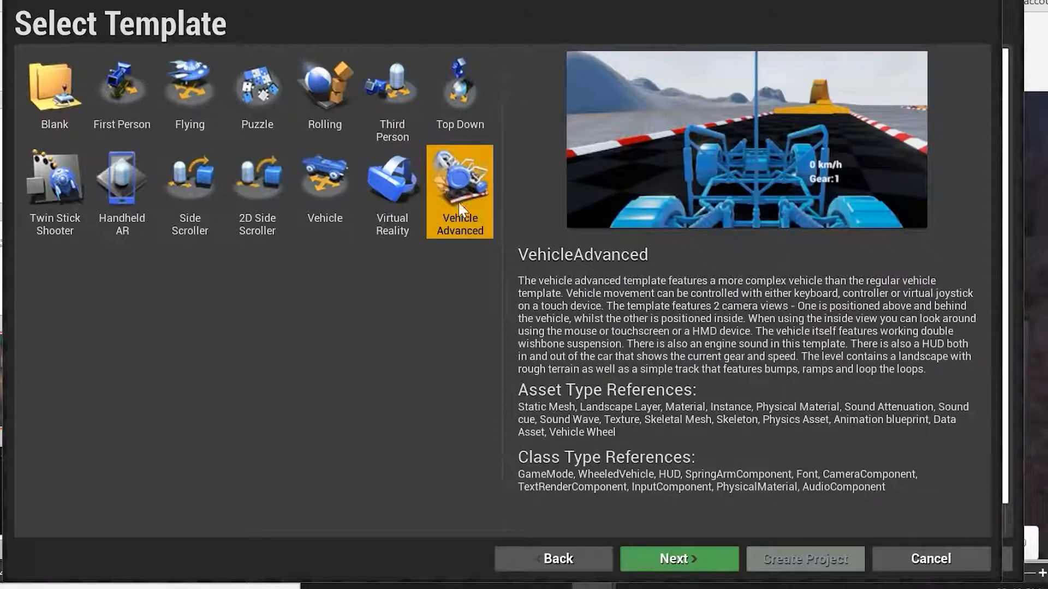
{"action": "left_click", "coordinate": [125, 94]}
{"action": "left_click", "coordinate": [179, 83]}
{"action": "left_click", "coordinate": [259, 90]}
{"action": "left_click", "coordinate": [378, 90]}
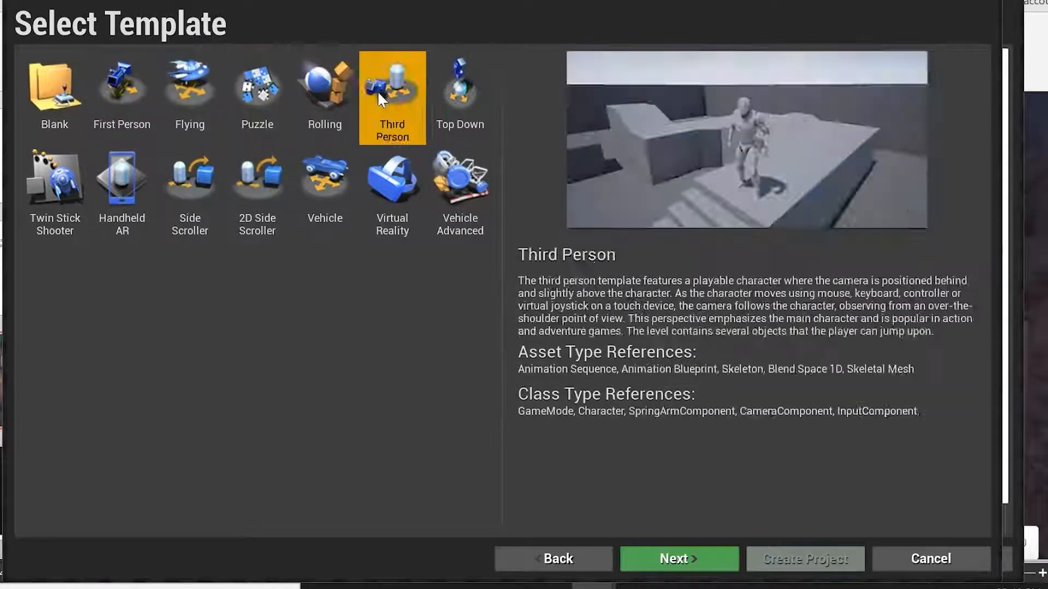
{"action": "left_click", "coordinate": [457, 90]}
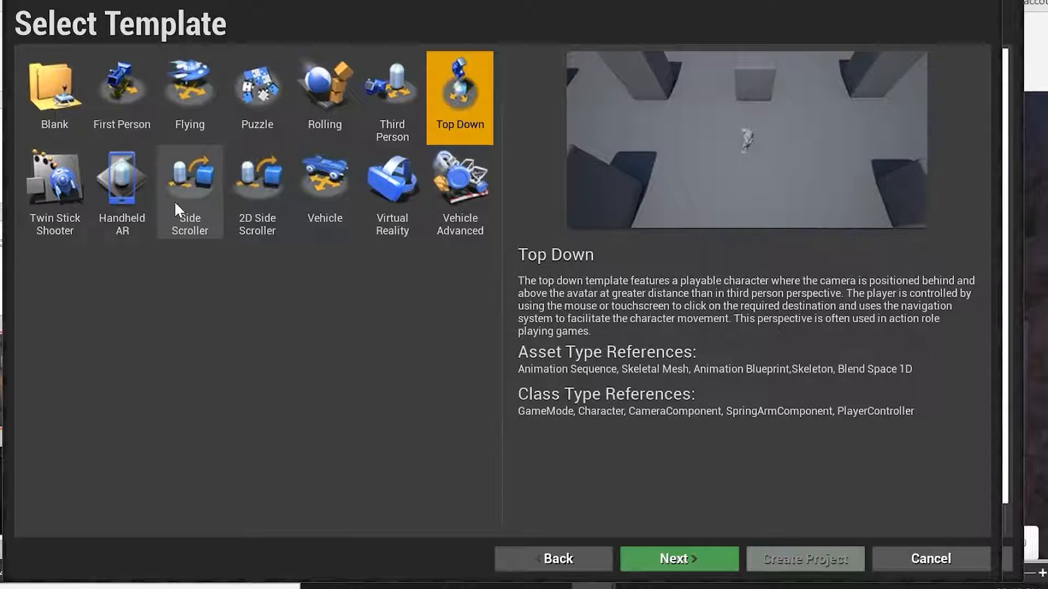
Go back, open Film, Television, and Live Events, preview its Virtual Production and nDisplay templates, and go back again.
{"action": "left_click", "coordinate": [529, 562]}
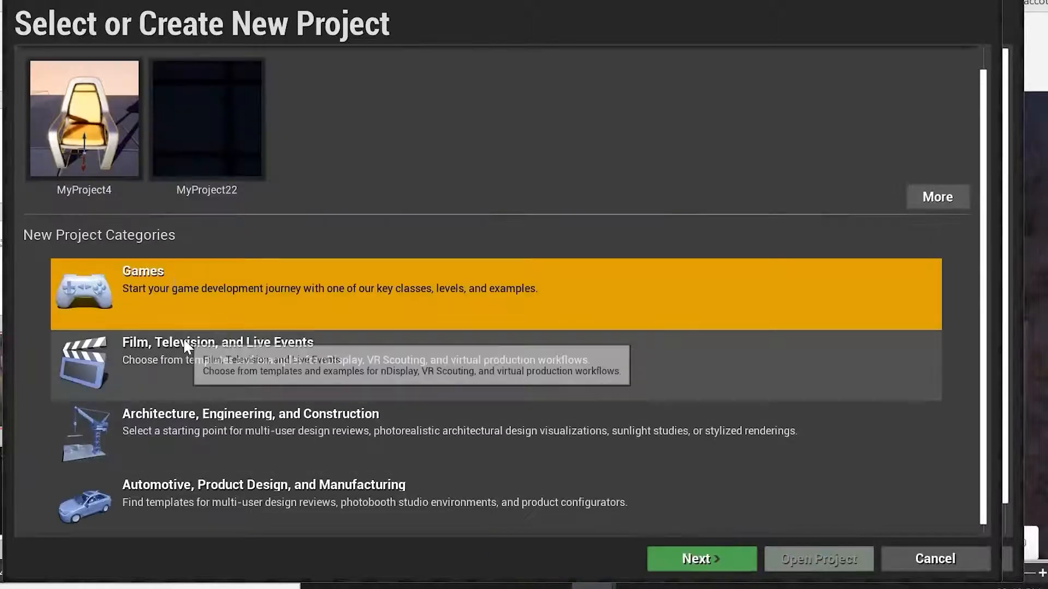
{"action": "left_click", "coordinate": [213, 354]}
{"action": "double_click", "coordinate": [213, 354]}
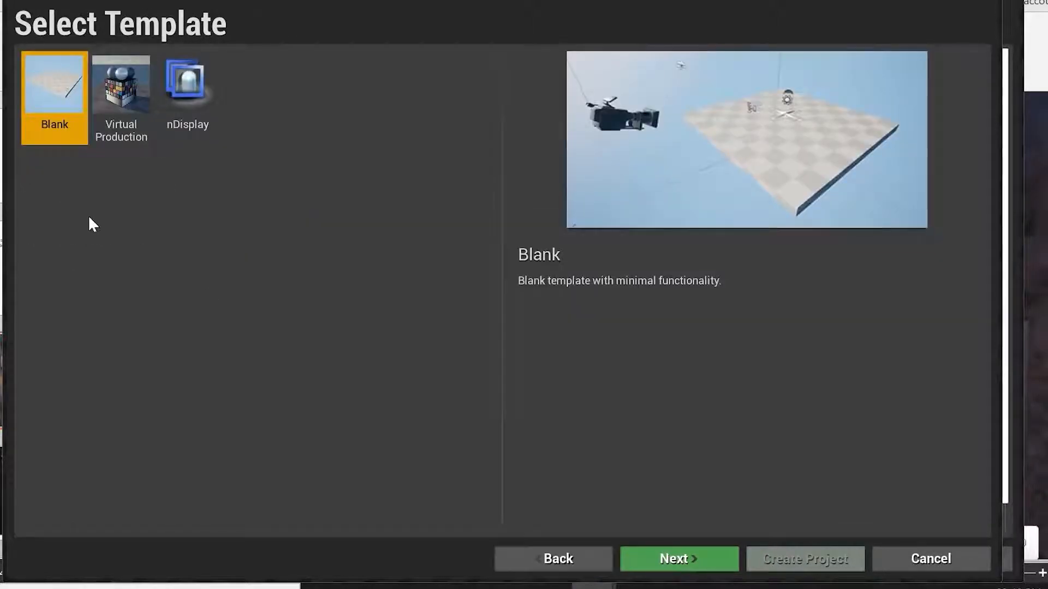
{"action": "left_click", "coordinate": [103, 109]}
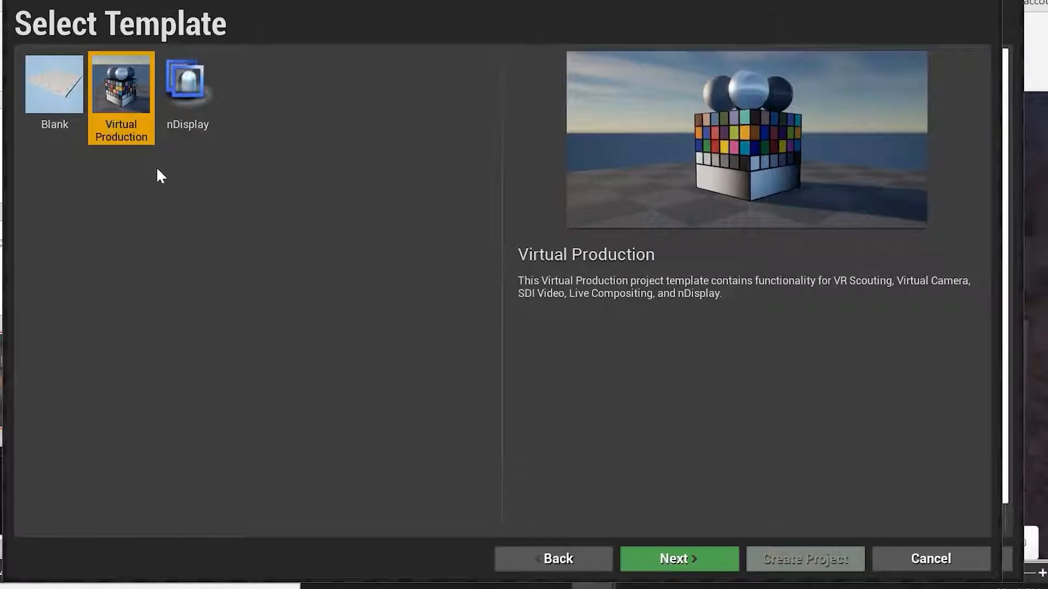
{"action": "left_click", "coordinate": [188, 109]}
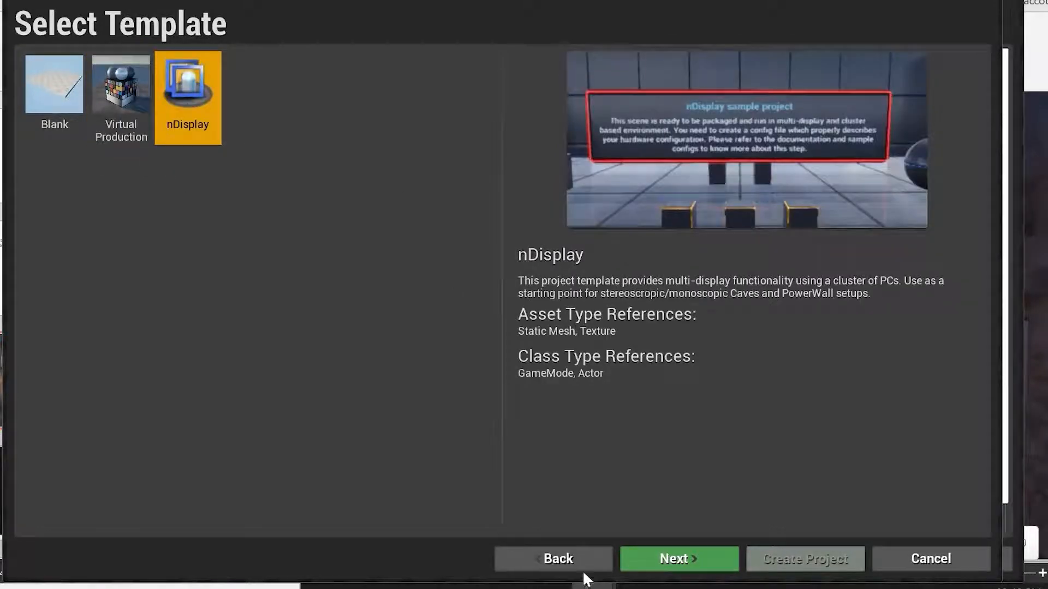
{"action": "left_click", "coordinate": [546, 565]}
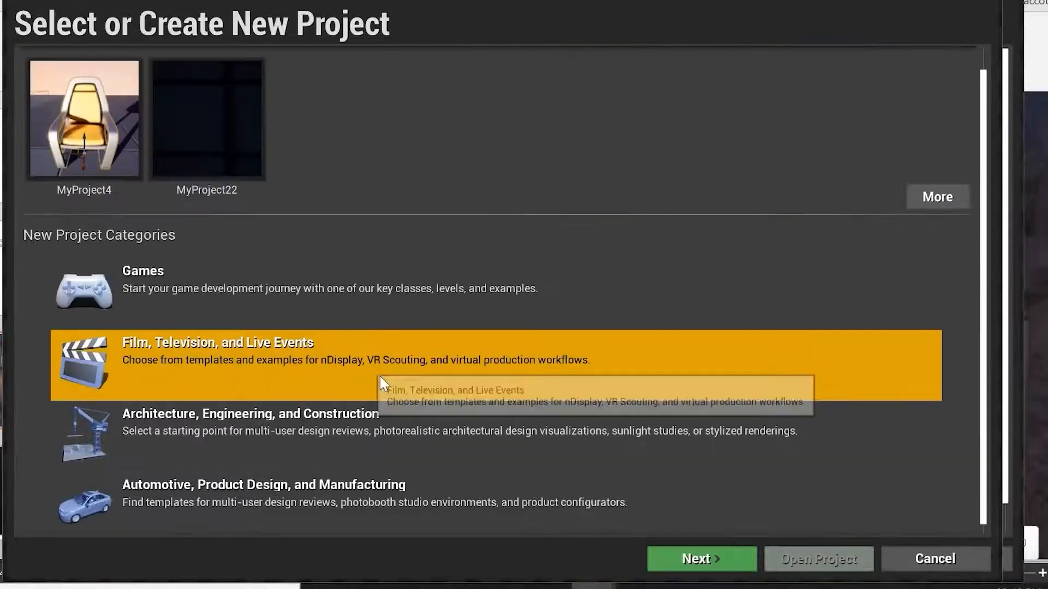
Open Architecture, Engineering, and Construction, preview its templates, and select the Blank template.
{"action": "double_click", "coordinate": [284, 426]}
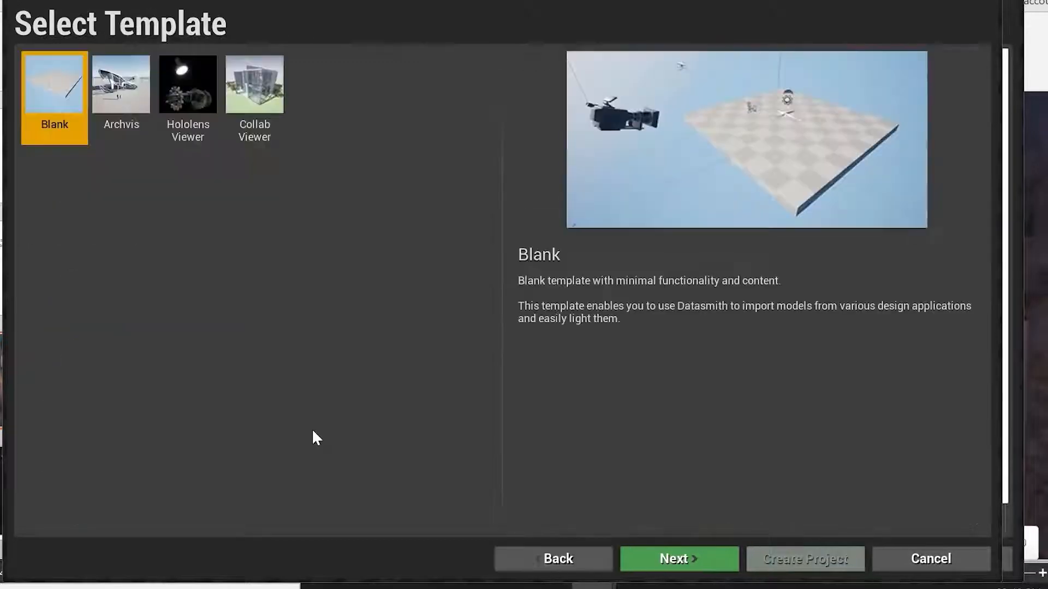
{"action": "left_click", "coordinate": [138, 101]}
{"action": "left_click", "coordinate": [177, 98]}
{"action": "left_click", "coordinate": [254, 93]}
{"action": "left_click", "coordinate": [190, 100]}
{"action": "left_click", "coordinate": [116, 105]}
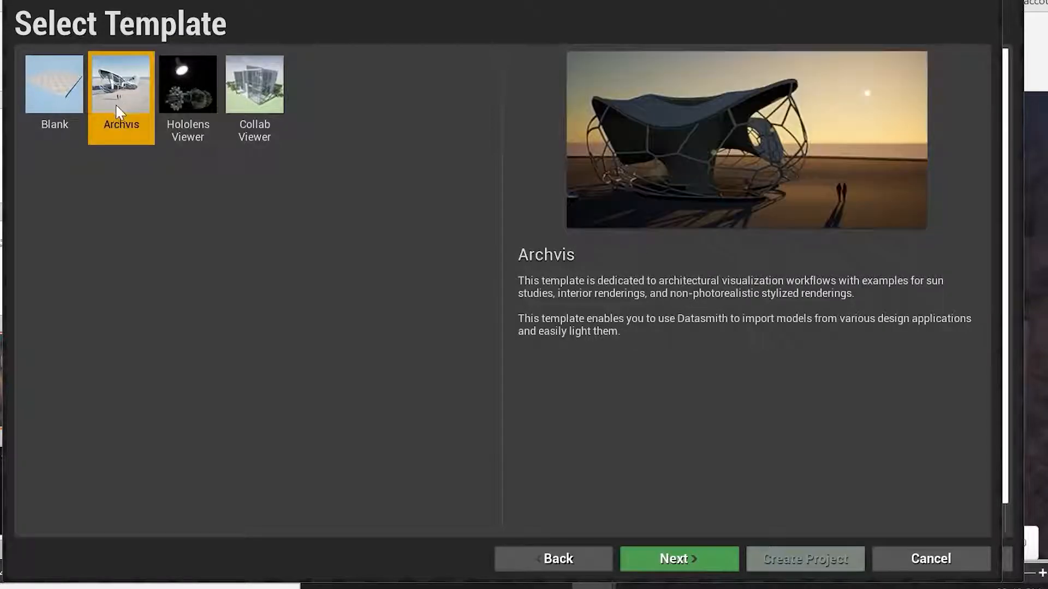
{"action": "left_click", "coordinate": [68, 97]}
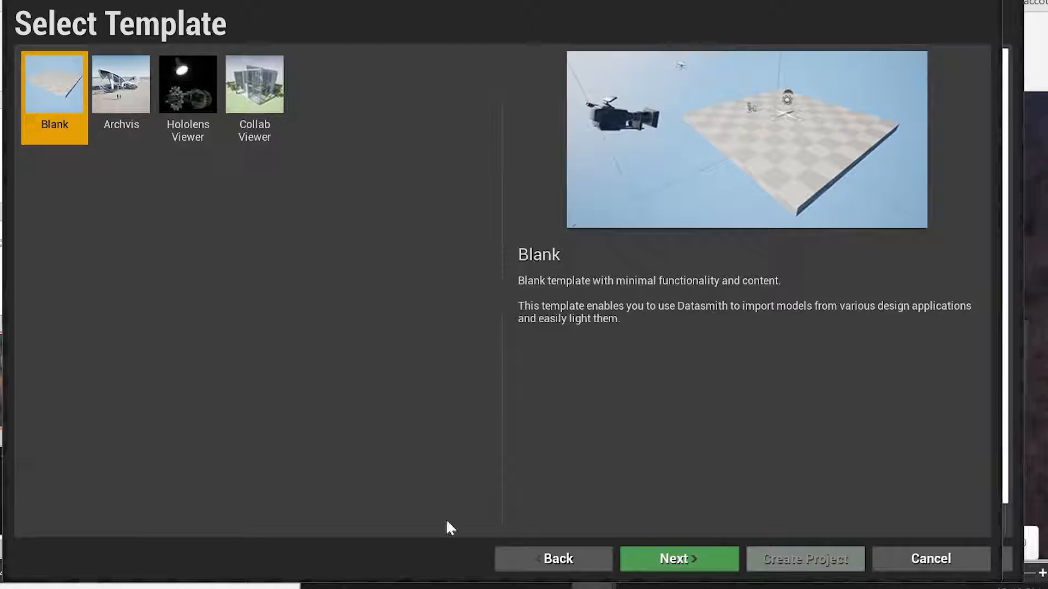
Go back to the project categories and open Automotive, Product Design, and Manufacturing.
{"action": "left_click", "coordinate": [554, 559]}
{"action": "left_click", "coordinate": [315, 516]}
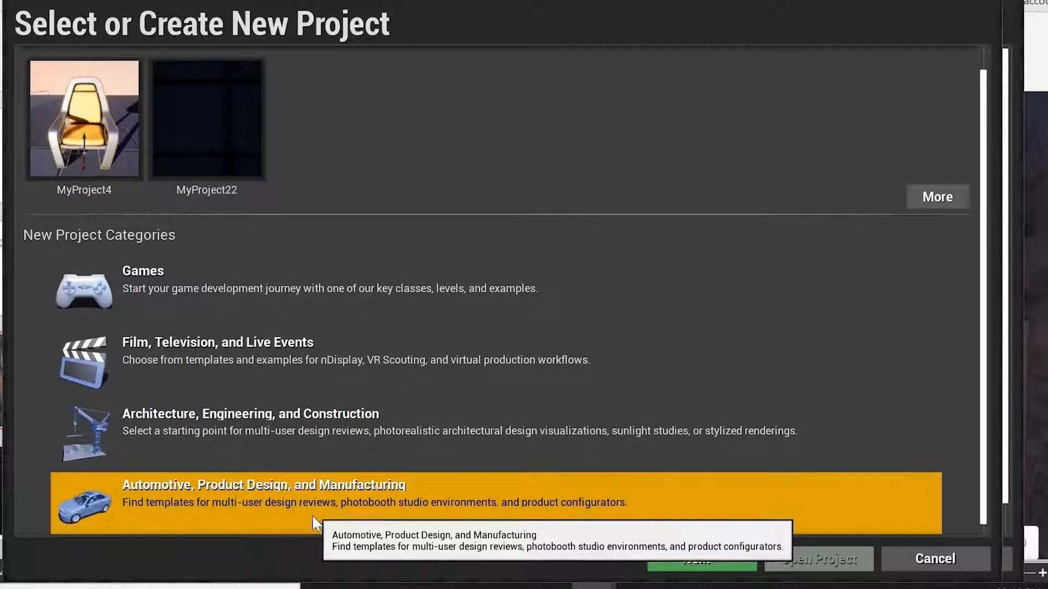
{"action": "double_click", "coordinate": [318, 513]}
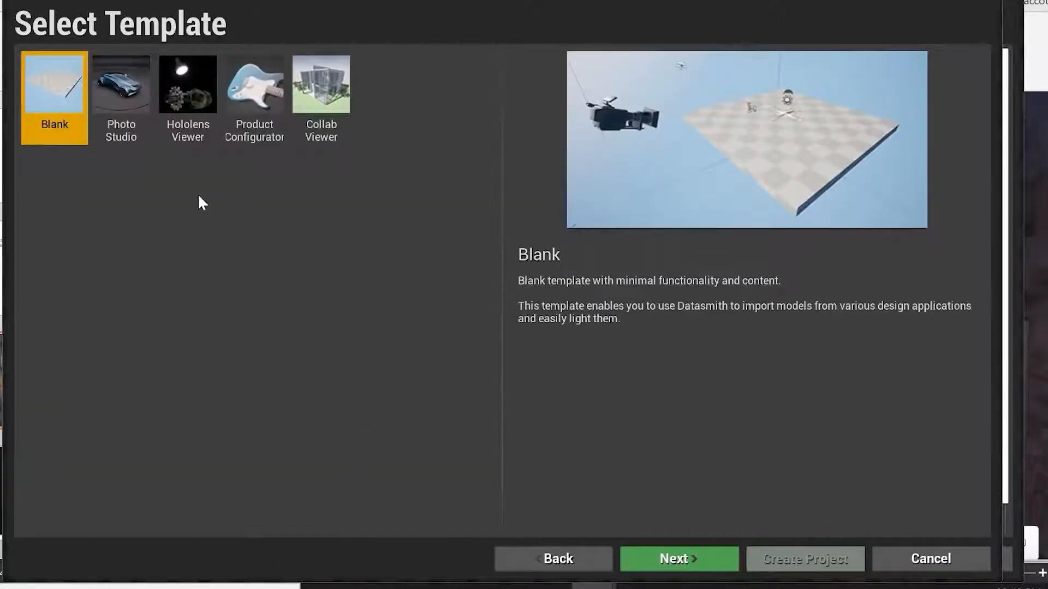
Preview each Automotive template, from Photo Studio through Collab Viewer, and select the Blank template.
{"action": "left_click", "coordinate": [126, 102]}
{"action": "left_click", "coordinate": [188, 98]}
{"action": "left_click", "coordinate": [257, 98]}
{"action": "left_click", "coordinate": [336, 99]}
{"action": "left_click", "coordinate": [256, 98]}
{"action": "left_click", "coordinate": [191, 99]}
{"action": "left_click", "coordinate": [109, 105]}
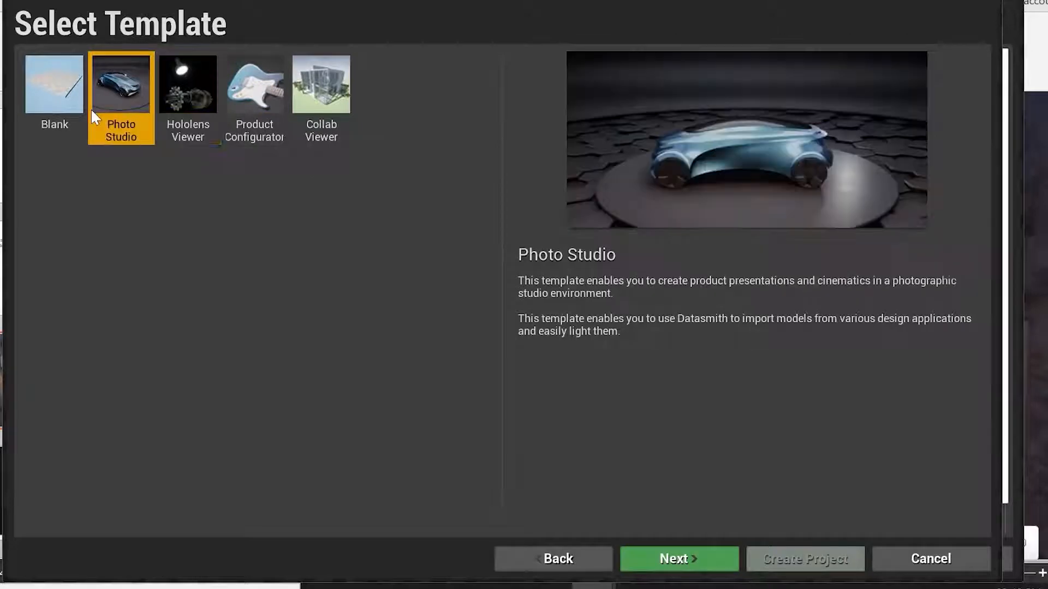
{"action": "left_click", "coordinate": [71, 101]}
Go back, open the Games category, and continue to project settings with the Blank template.
{"action": "left_click", "coordinate": [568, 558]}
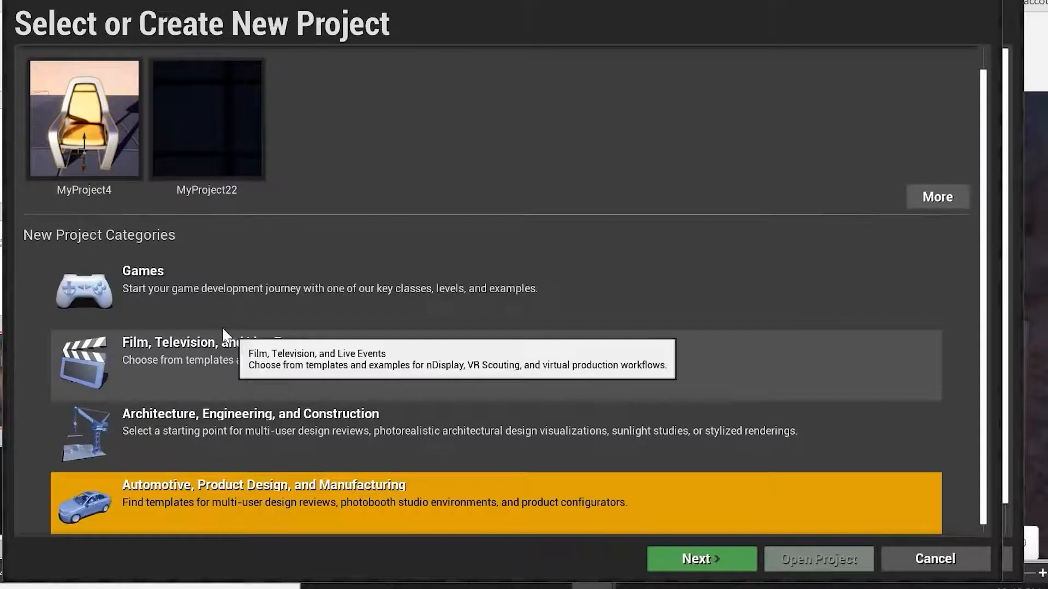
{"action": "double_click", "coordinate": [185, 307]}
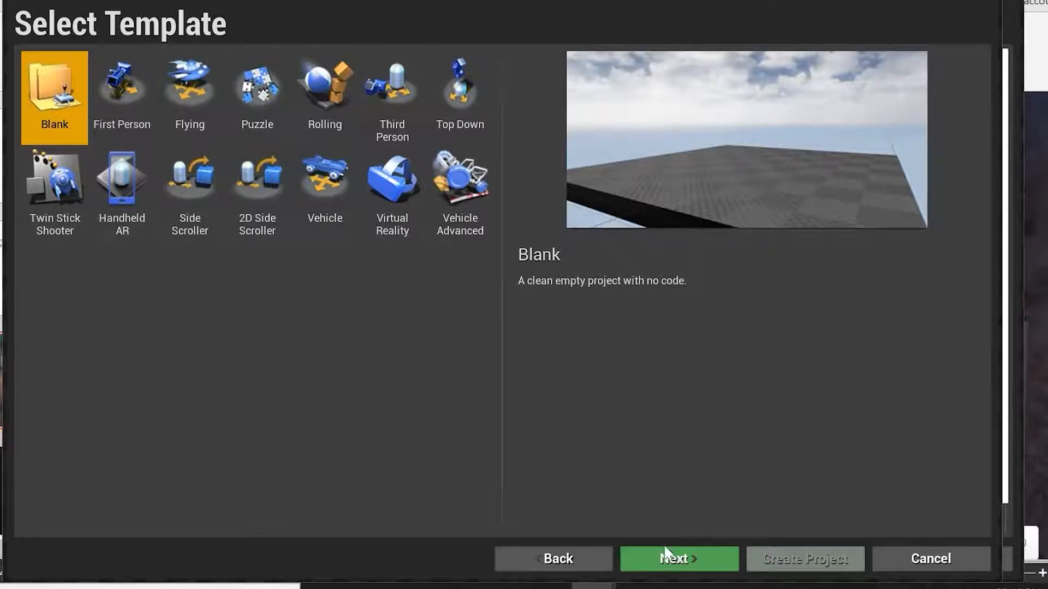
{"action": "left_click", "coordinate": [666, 562]}
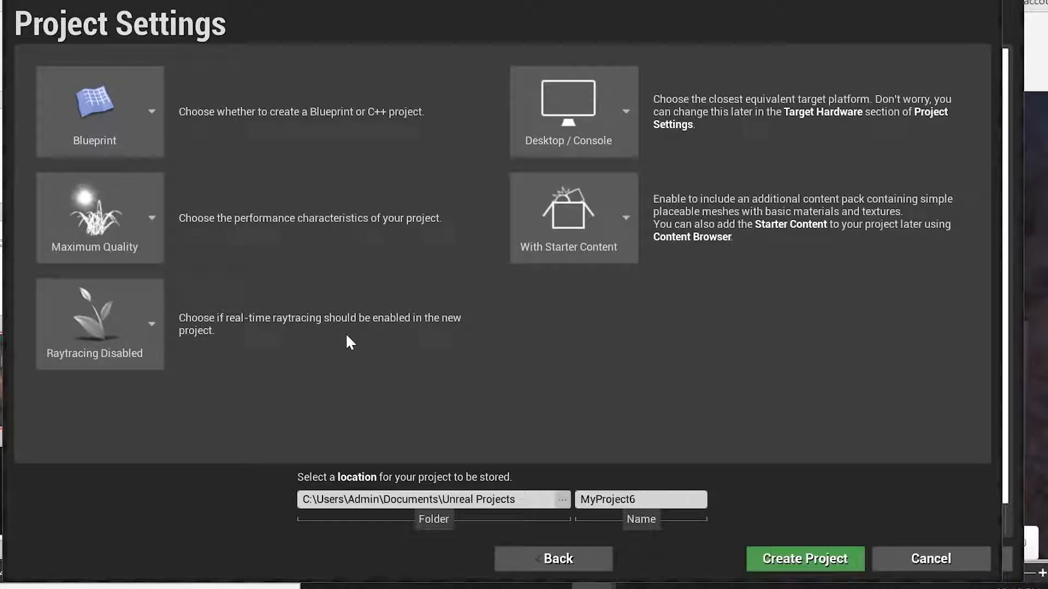
Keep the Blueprint project type, and switch quality to Scalable 3D or 2D and back to Maximum Quality.
{"action": "left_click", "coordinate": [152, 117]}
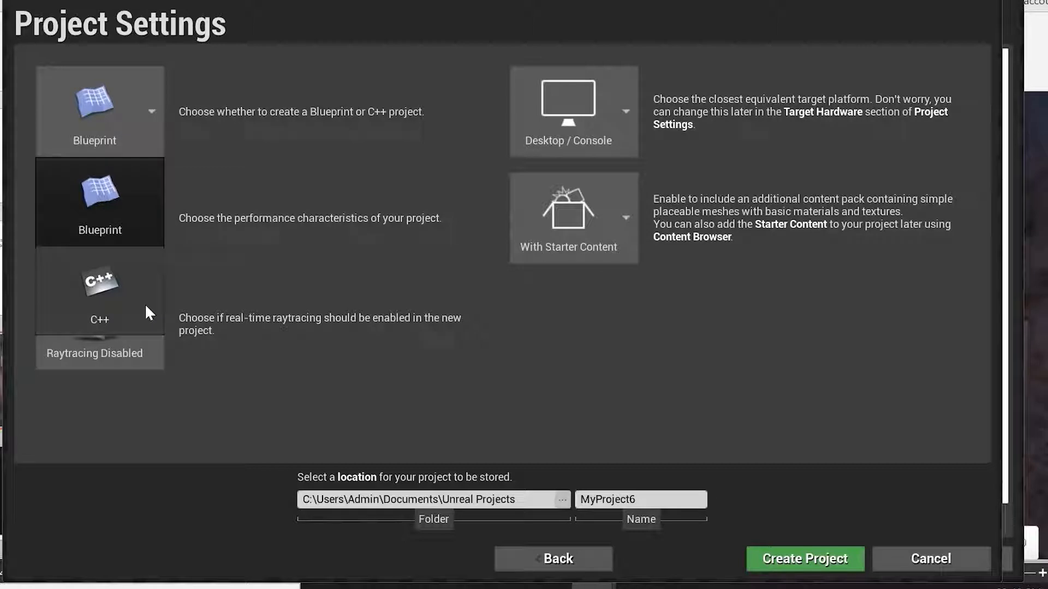
{"action": "left_click", "coordinate": [126, 207]}
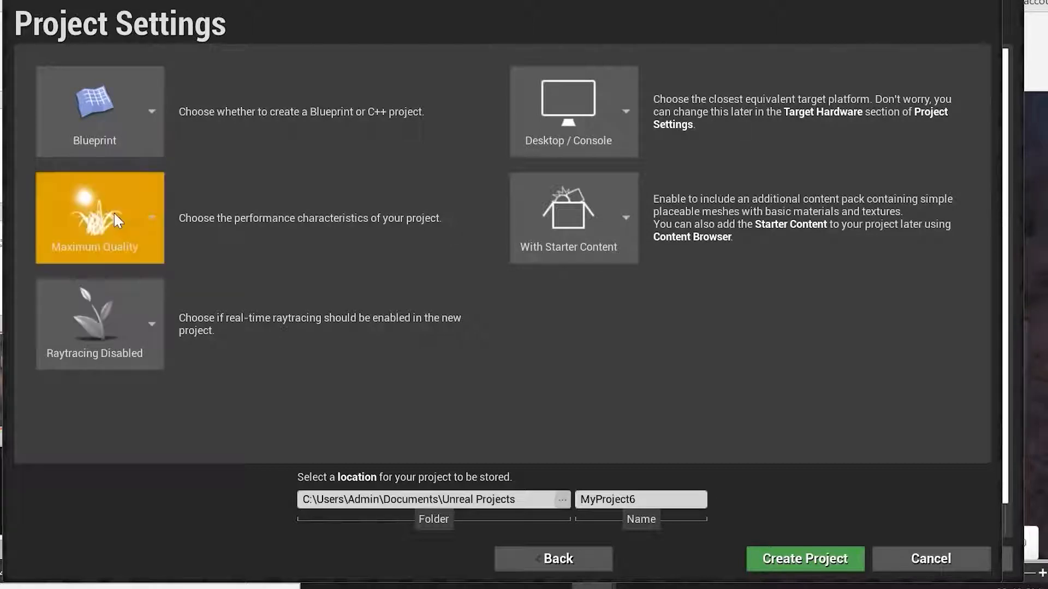
{"action": "left_click", "coordinate": [133, 241]}
{"action": "left_click", "coordinate": [142, 420]}
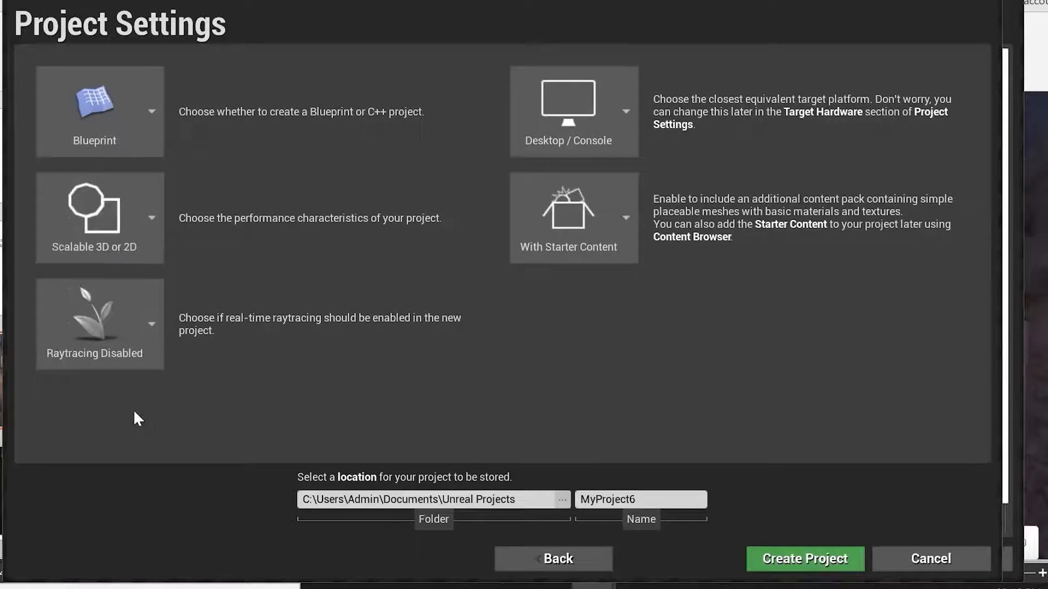
{"action": "left_click", "coordinate": [154, 219]}
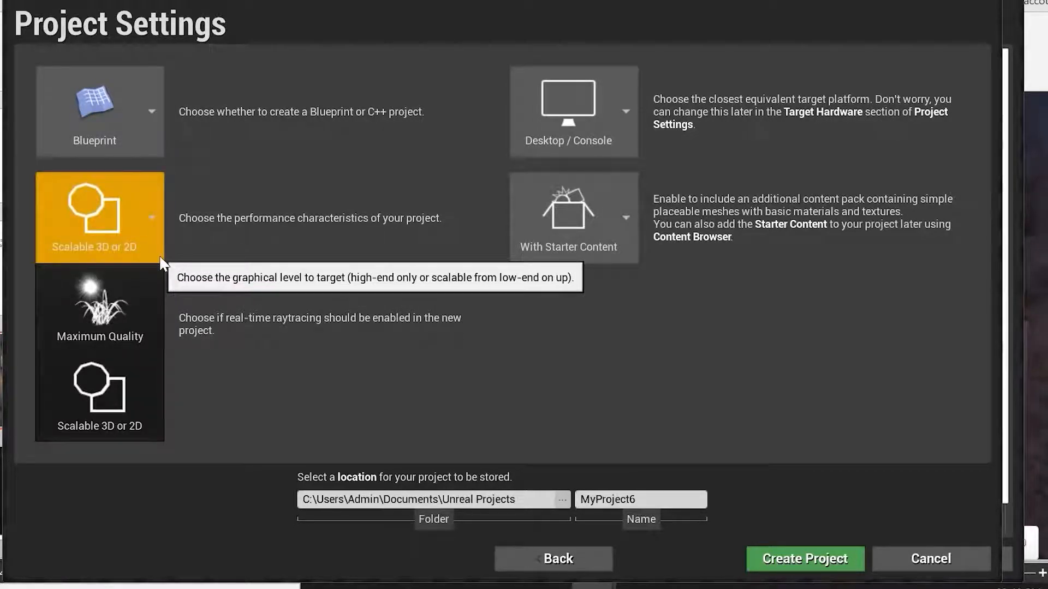
{"action": "left_click", "coordinate": [122, 318]}
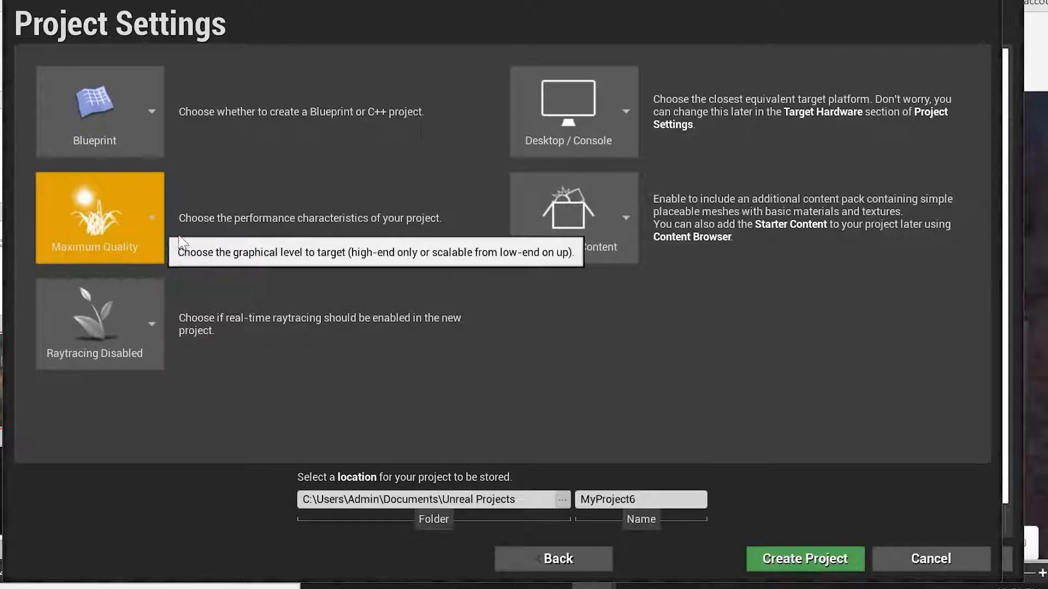
Switch raytracing to Raytracing Enabled and back to Raytracing Disabled.
{"action": "left_click", "coordinate": [154, 346]}
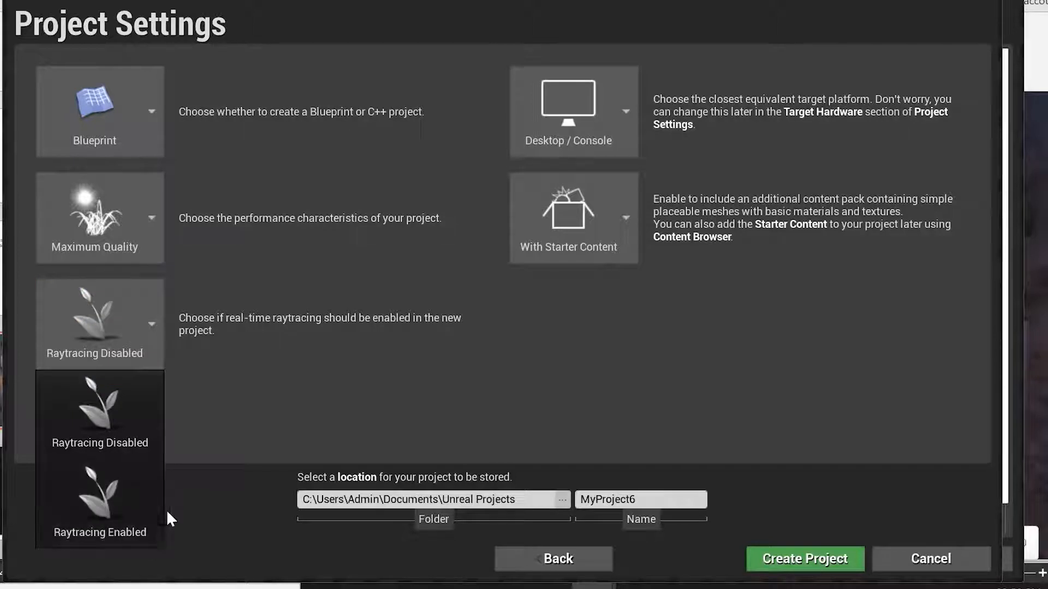
{"action": "left_click", "coordinate": [139, 513]}
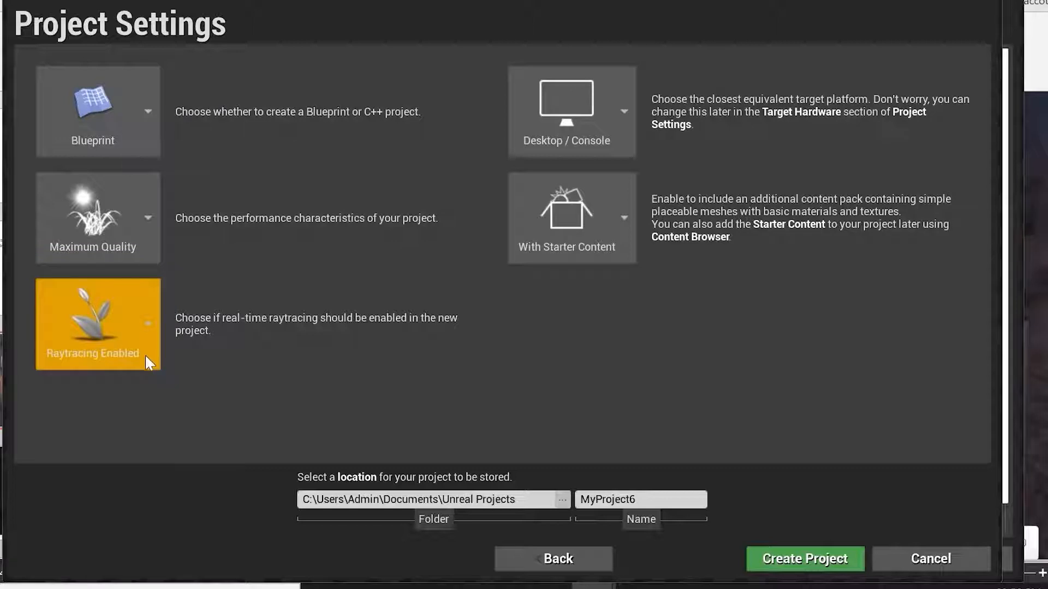
{"action": "left_click", "coordinate": [134, 338]}
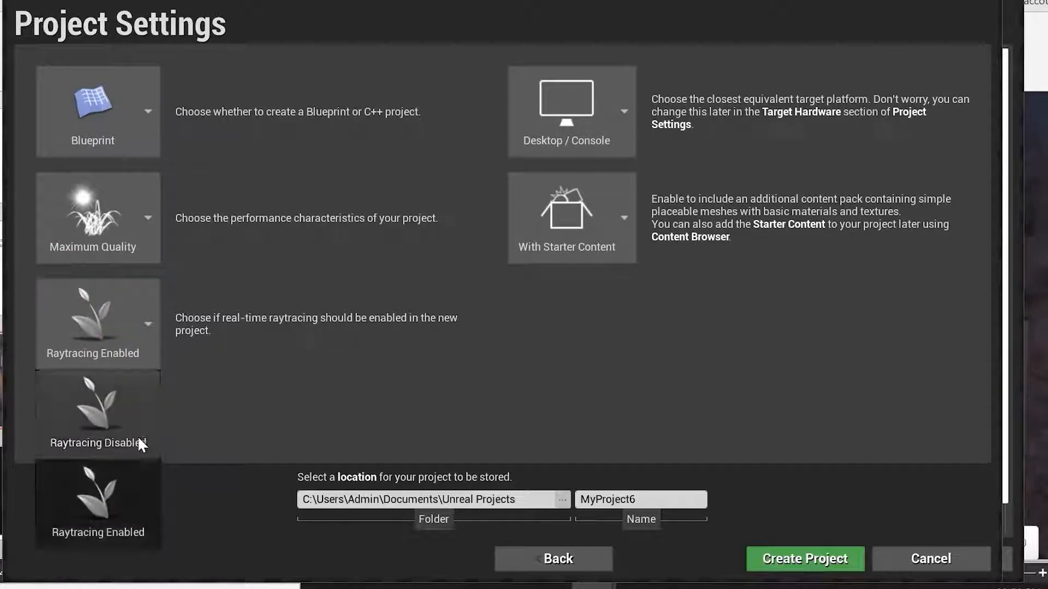
{"action": "left_click", "coordinate": [138, 418]}
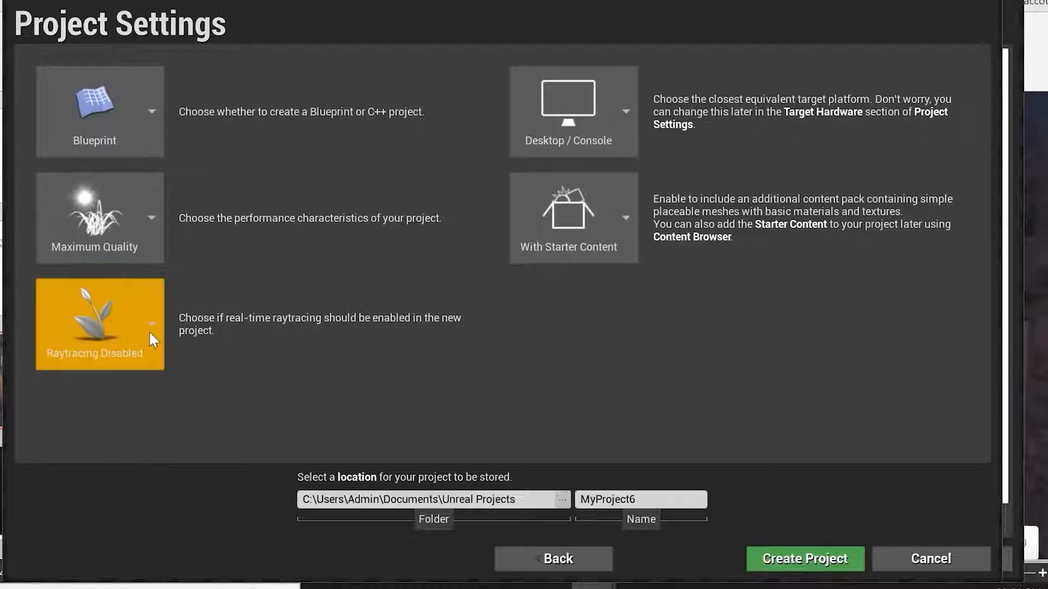
Review the raytracing and target platform options, keeping Raytracing Disabled and Desktop / Console.
{"action": "left_click", "coordinate": [149, 331]}
{"action": "left_click", "coordinate": [132, 409]}
{"action": "left_click", "coordinate": [625, 131]}
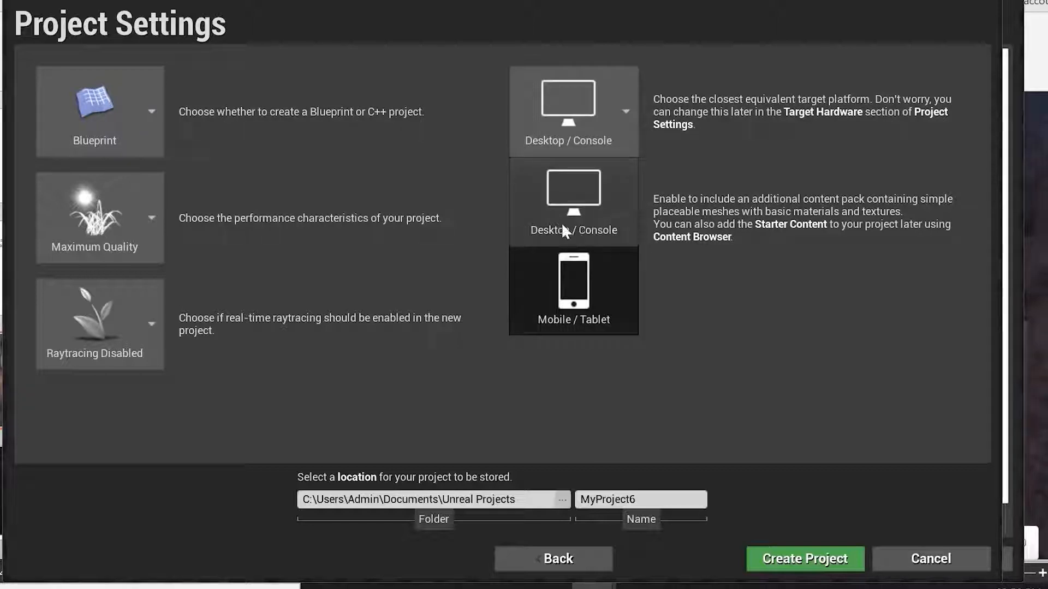
{"action": "left_click", "coordinate": [614, 205]}
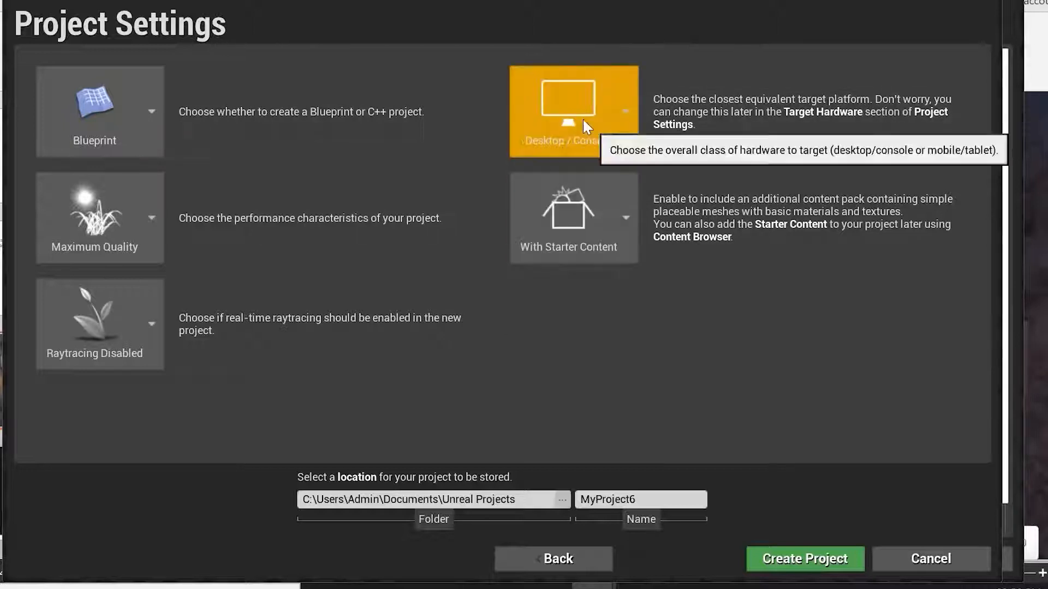
Switch to No Starter Content and back to With Starter Content.
{"action": "left_click", "coordinate": [623, 231]}
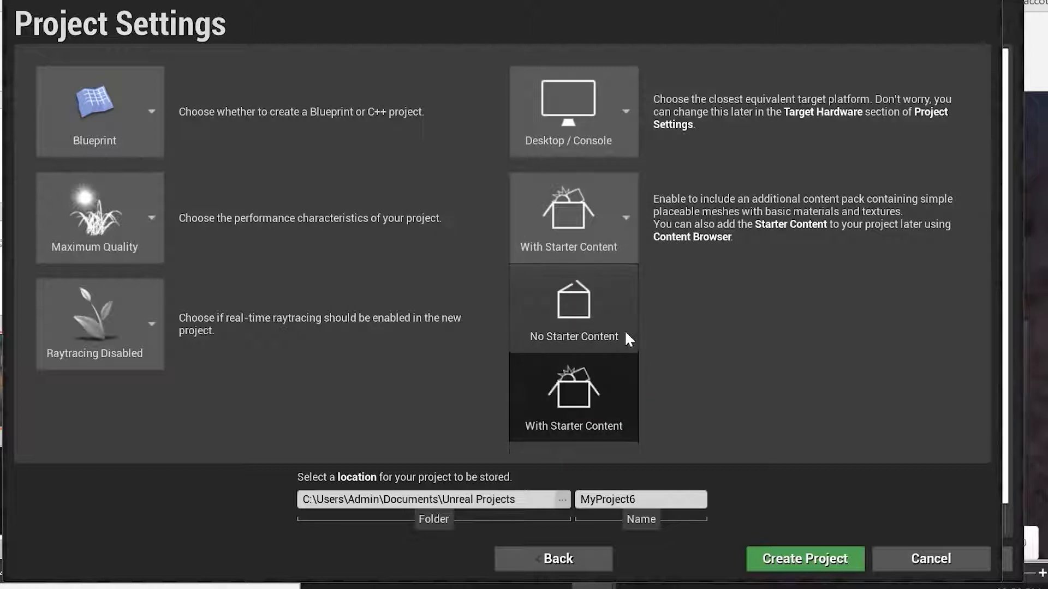
{"action": "left_click", "coordinate": [614, 314]}
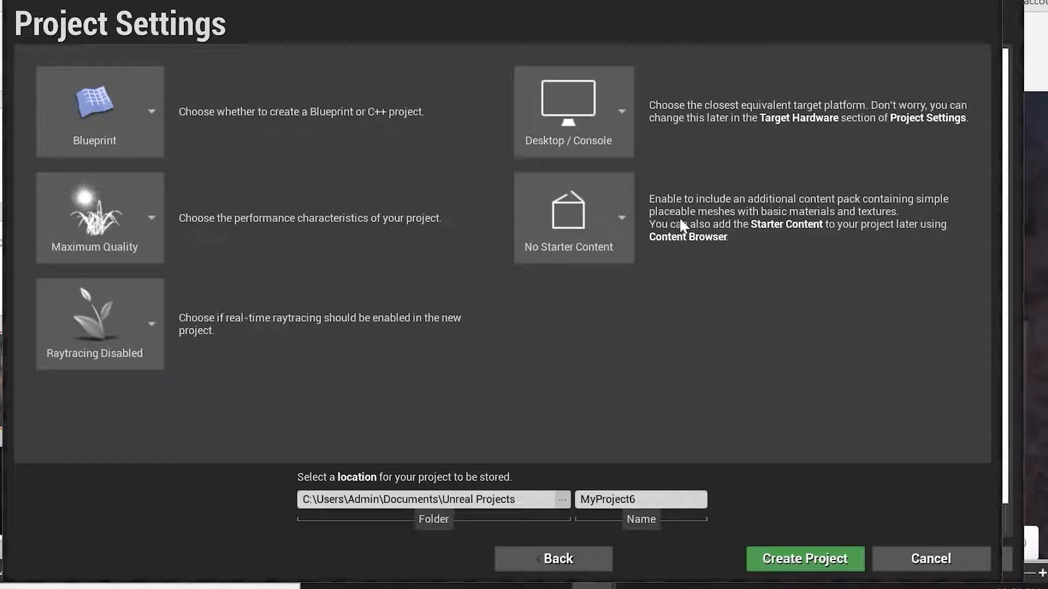
{"action": "left_click", "coordinate": [617, 215]}
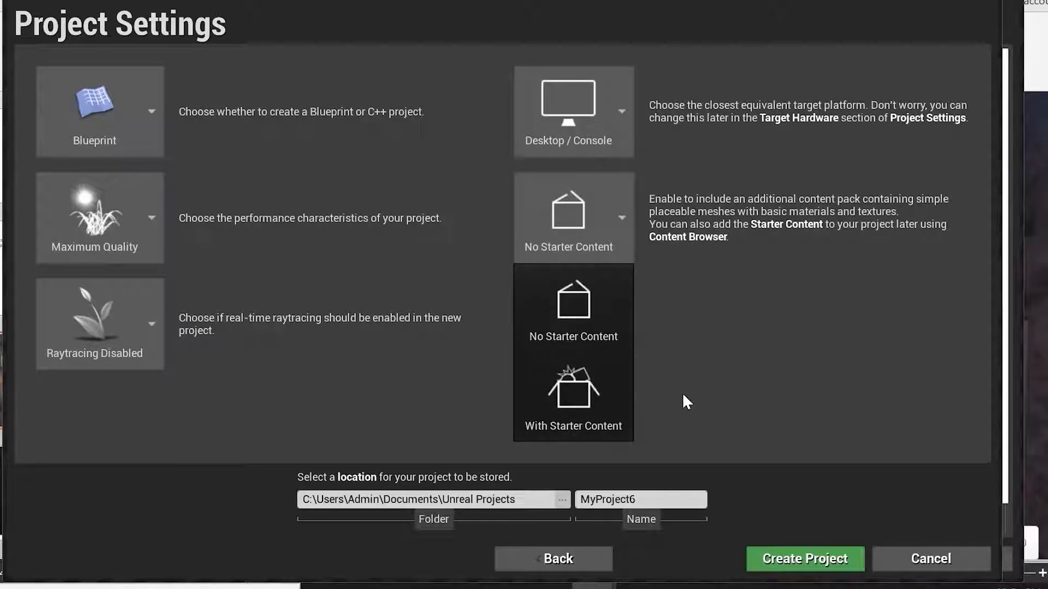
{"action": "left_click", "coordinate": [598, 436]}
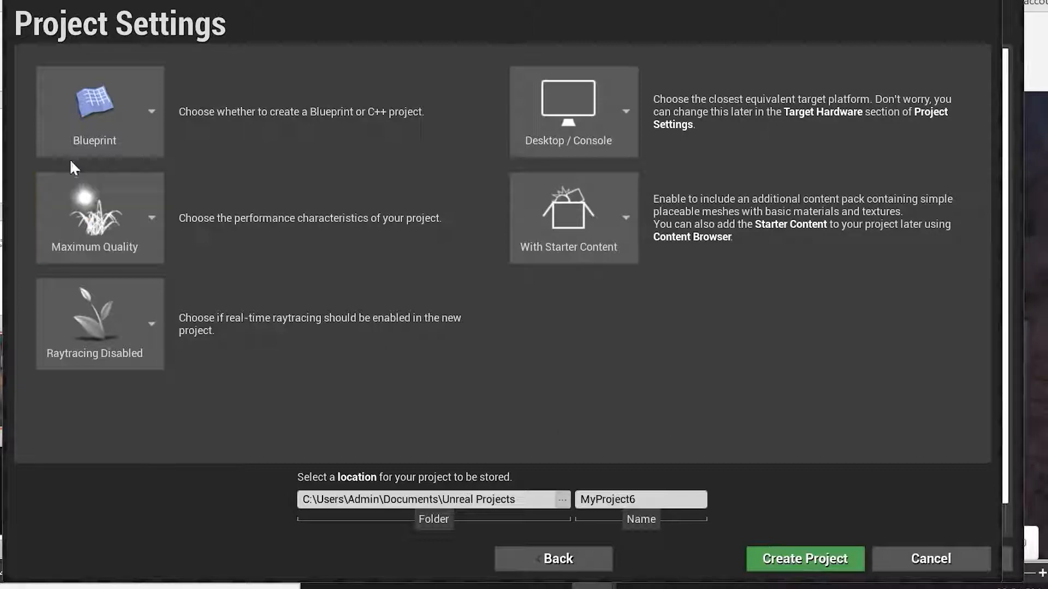
Review the project type and quality options, keeping Blueprint and Maximum Quality.
{"action": "left_click", "coordinate": [101, 150]}
{"action": "left_click", "coordinate": [123, 208]}
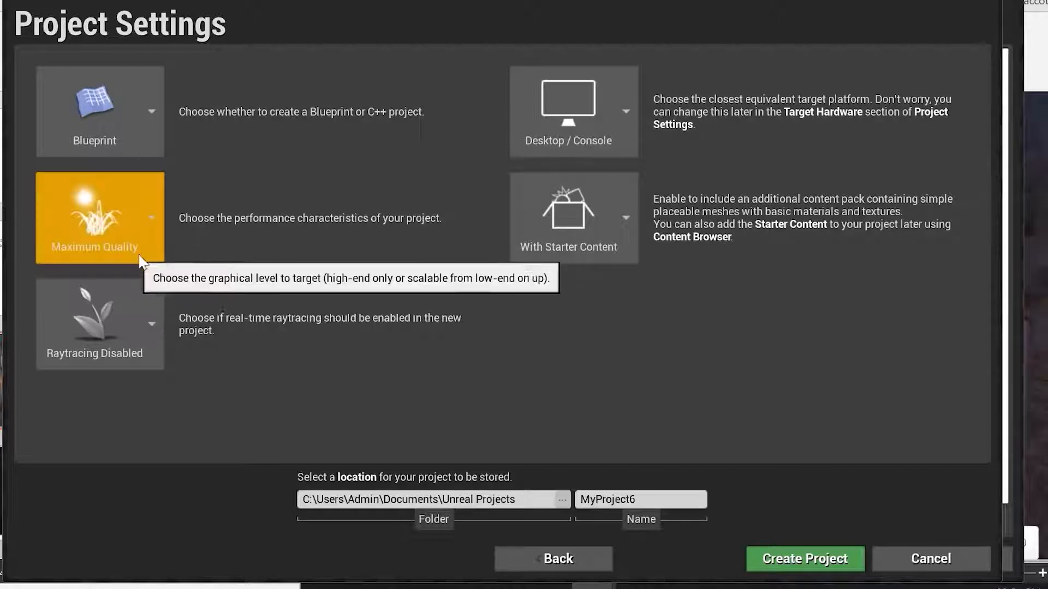
{"action": "left_click", "coordinate": [147, 239]}
{"action": "left_click", "coordinate": [119, 320]}
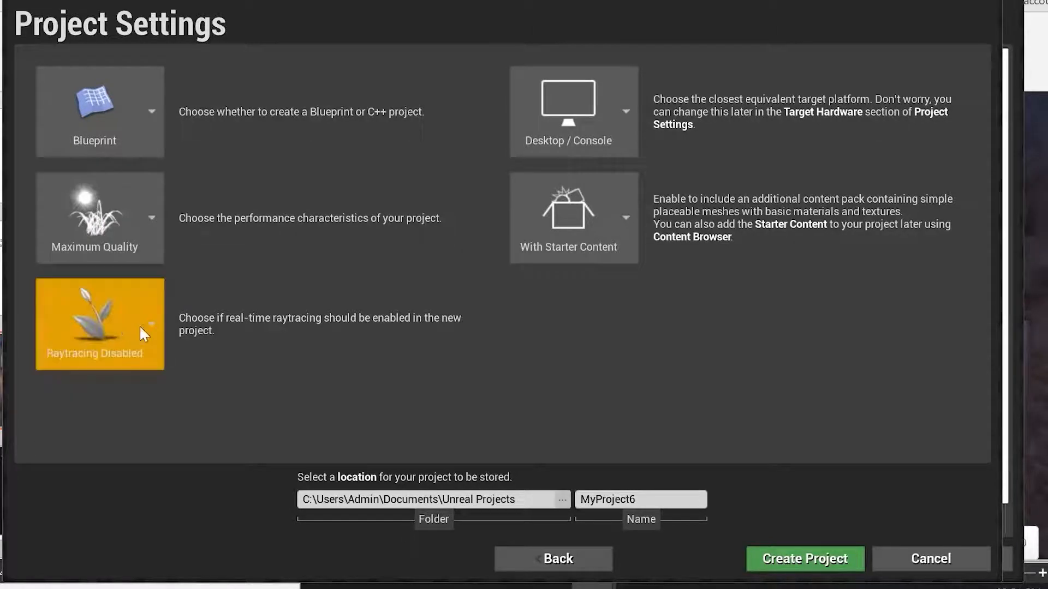
Set raytracing to Raytracing Enabled and keep Desktop / Console as the target platform.
{"action": "left_click", "coordinate": [153, 338]}
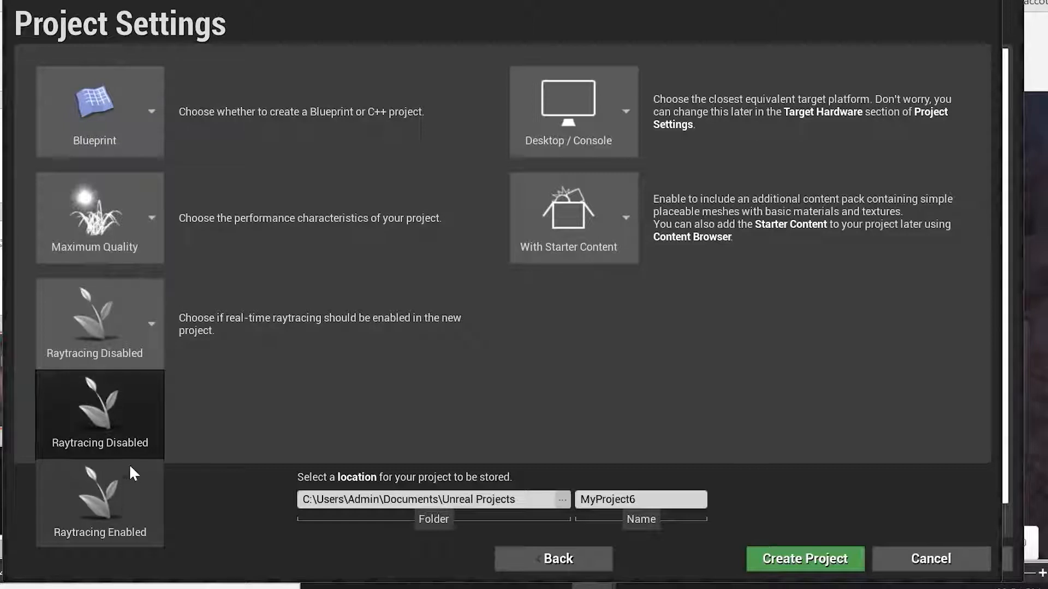
{"action": "left_click", "coordinate": [131, 499]}
{"action": "left_click", "coordinate": [592, 136]}
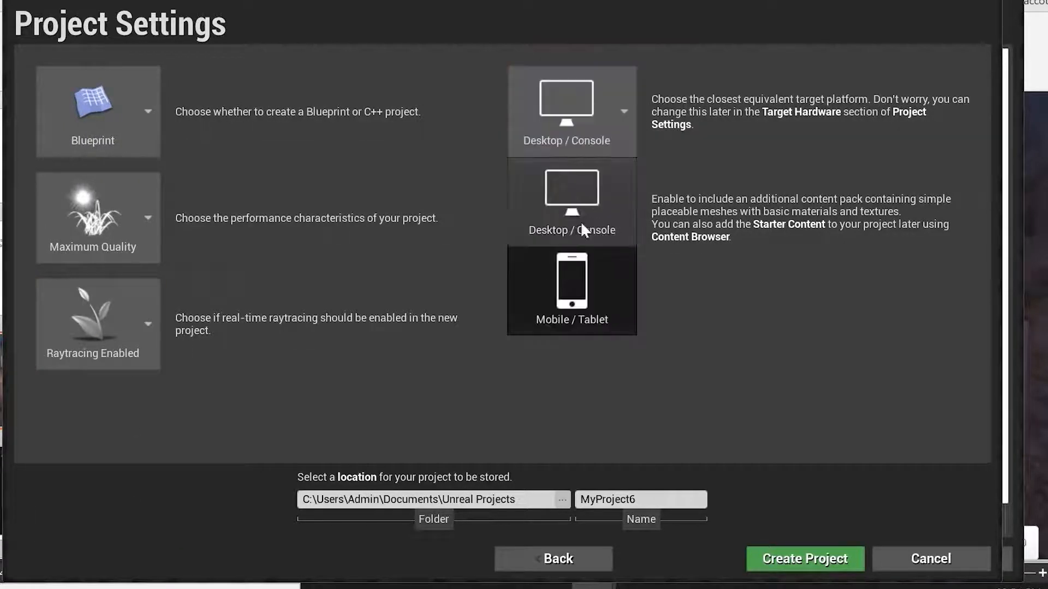
{"action": "left_click", "coordinate": [578, 202]}
Switch to No Starter Content and back to With Starter Content.
{"action": "left_click", "coordinate": [597, 230]}
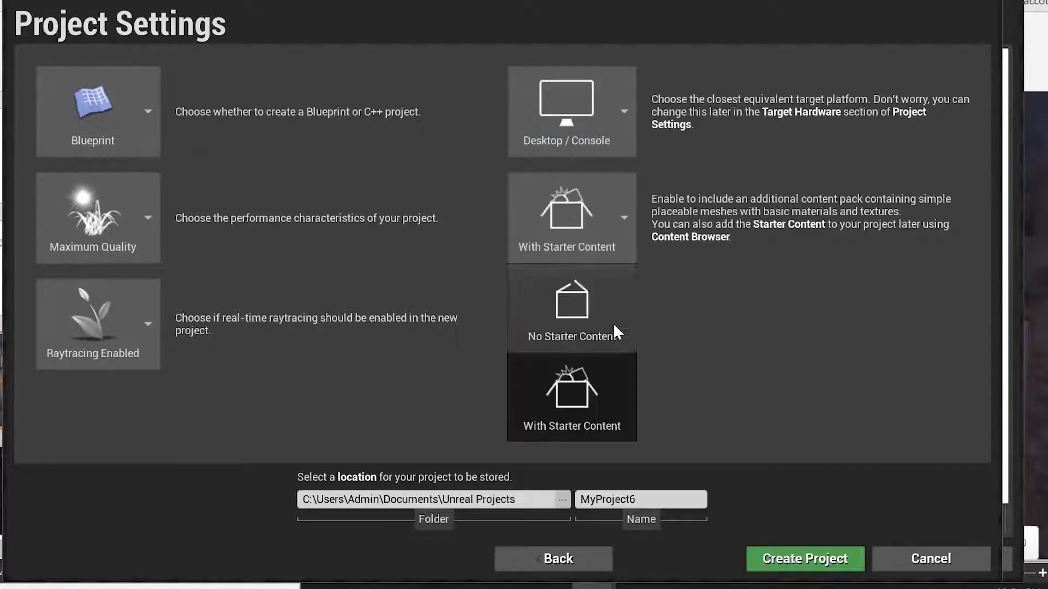
{"action": "left_click", "coordinate": [596, 311]}
{"action": "left_click", "coordinate": [604, 210]}
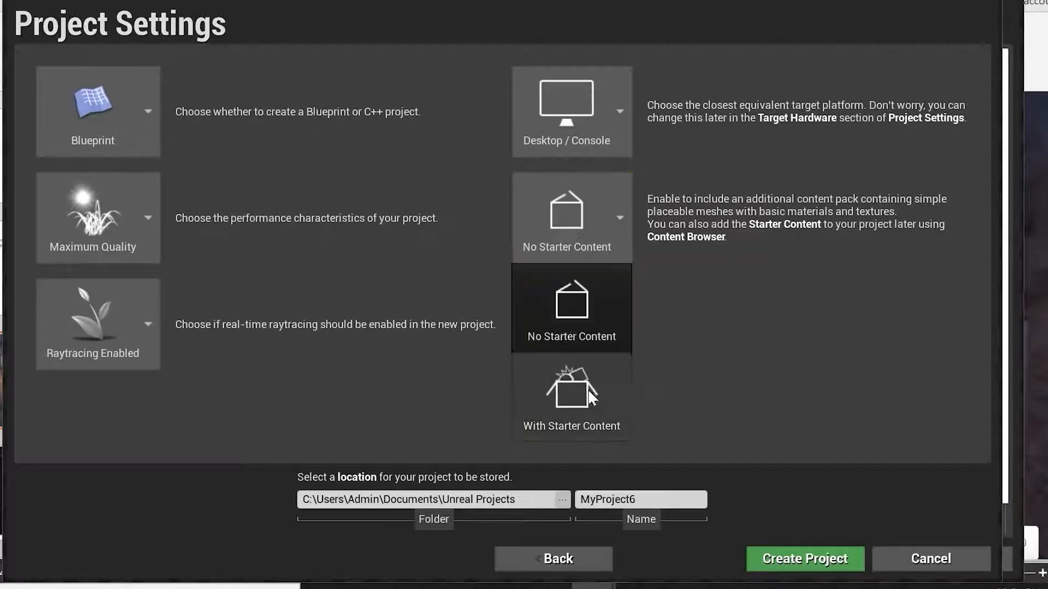
{"action": "left_click", "coordinate": [589, 396]}
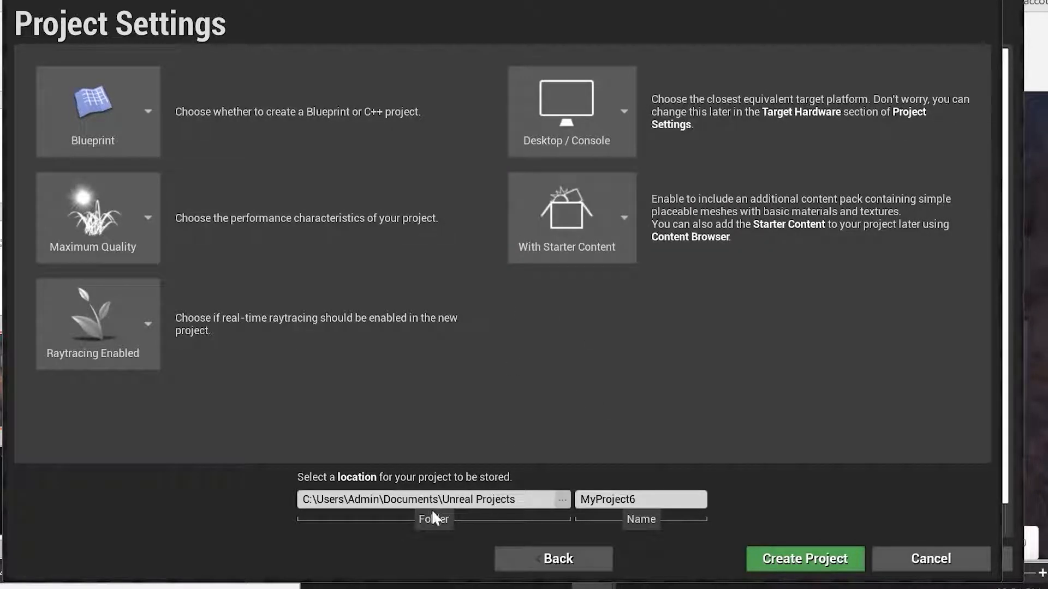
Keep the default Unreal Projects folder and name the project training.
{"action": "left_click", "coordinate": [563, 504]}
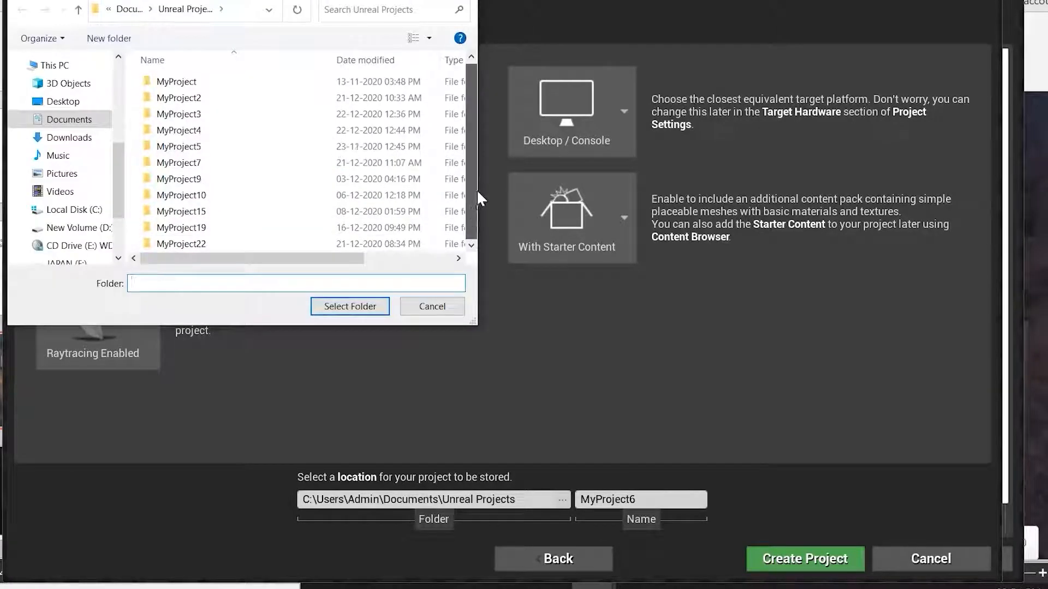
{"action": "left_click", "coordinate": [436, 311]}
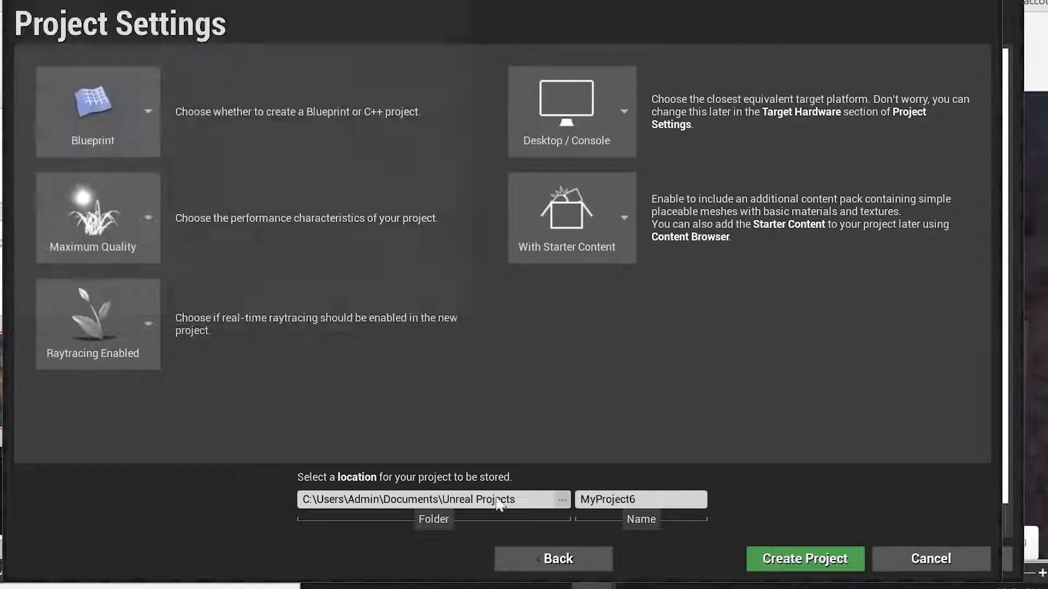
{"action": "left_click", "coordinate": [653, 498]}
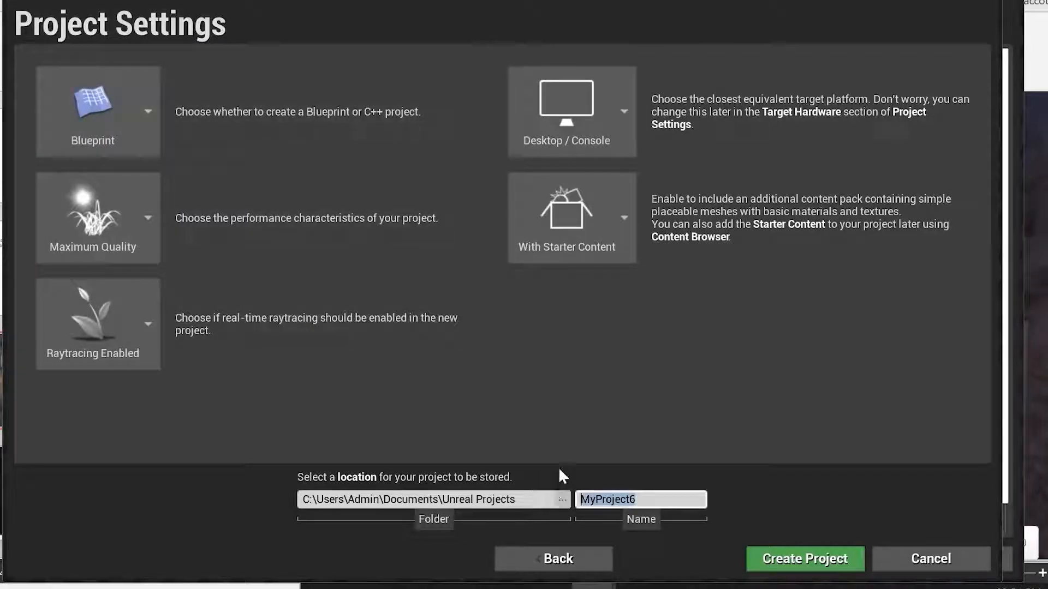
{"action": "type", "text": "training"}
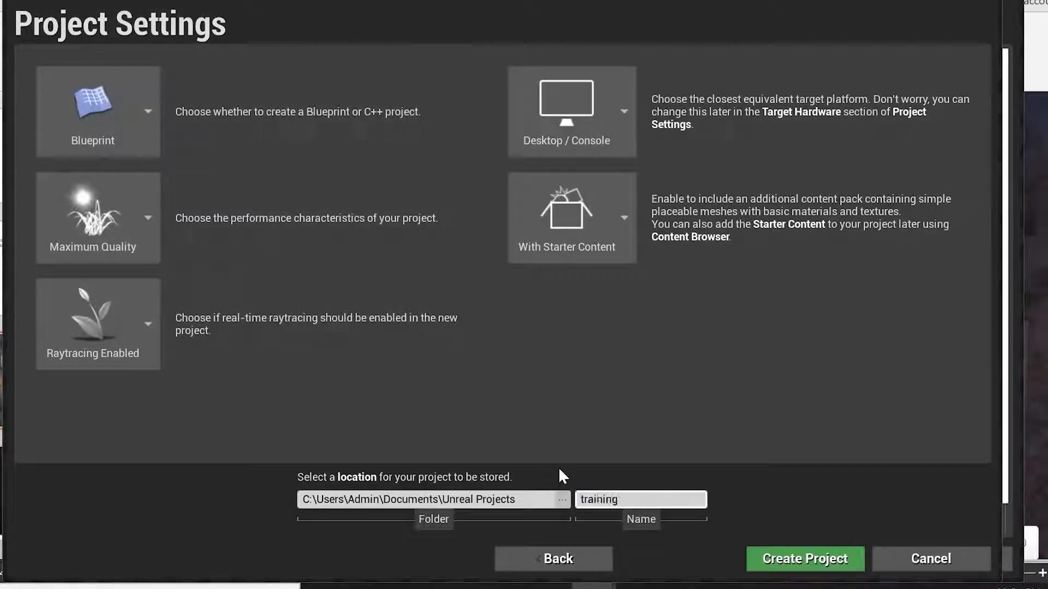
Create the project and bring its training editor window to the front.
{"action": "left_click", "coordinate": [792, 560]}
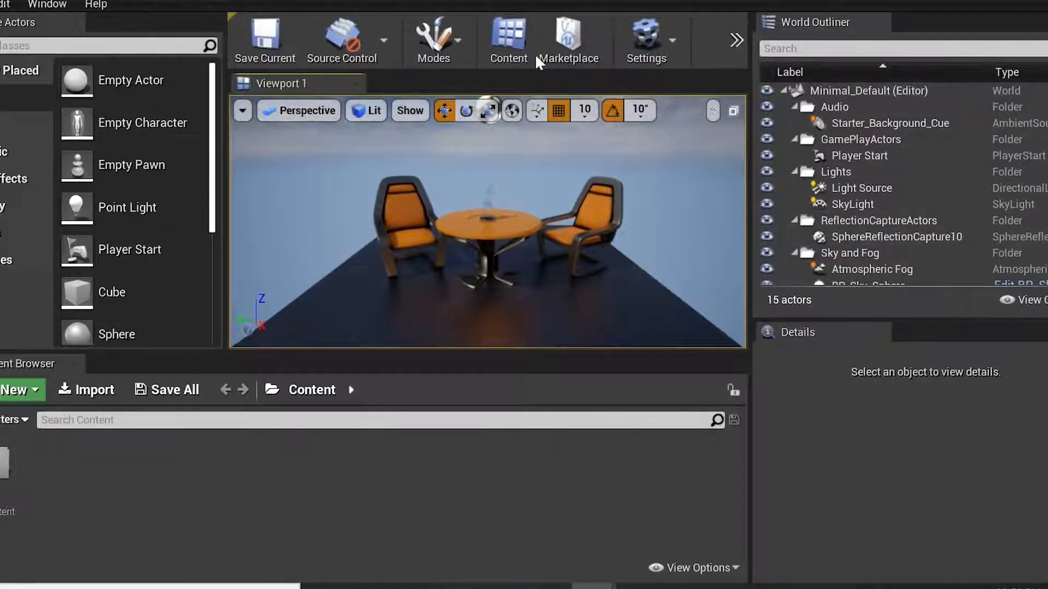
{"action": "mouse_move", "coordinate": [593, 586]}
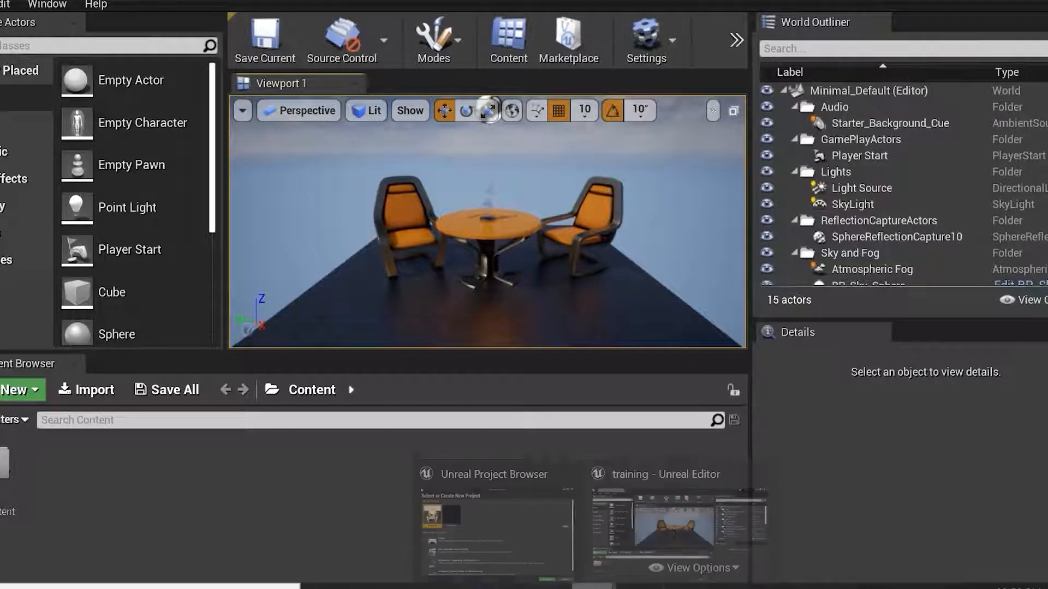
{"action": "left_click", "coordinate": [646, 548]}
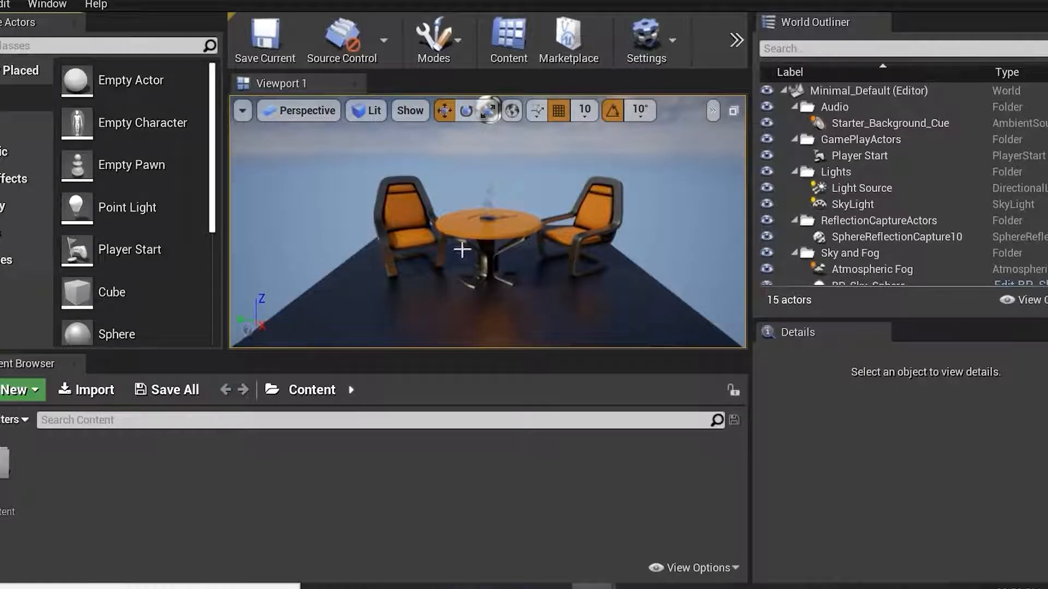
Browse the Place Actors categories Basic, Lights, Cinematic and Visual Effects, widening the panel to read the entries.
{"action": "mouse_move", "coordinate": [756, 137]}
{"action": "left_mouse_down"}
{"action": "mouse_move", "coordinate": [806, 145]}
{"action": "mouse_move", "coordinate": [757, 146]}
{"action": "left_mouse_up"}
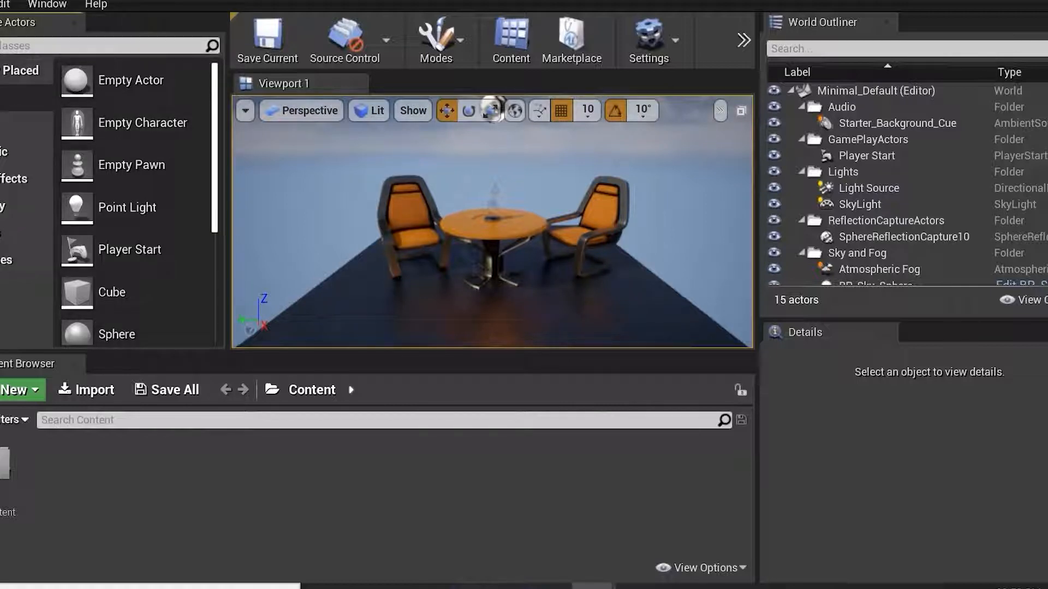
{"action": "left_click_drag", "start_coordinate": [217, 124], "coordinate": [217, 194]}
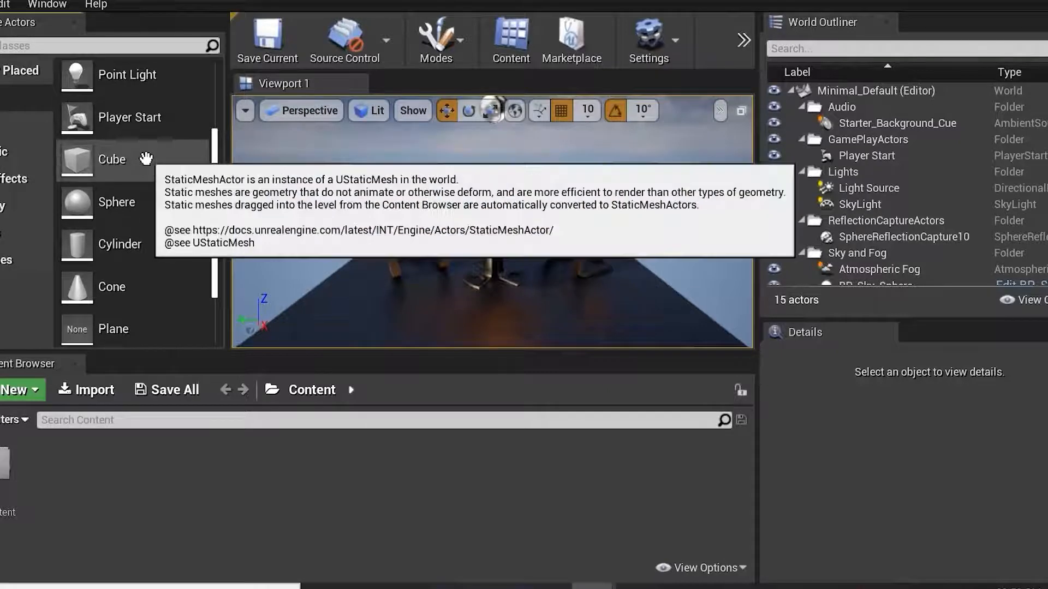
{"action": "scroll", "coordinate": [131, 202], "scroll_direction": "down", "scroll_amount": 2}
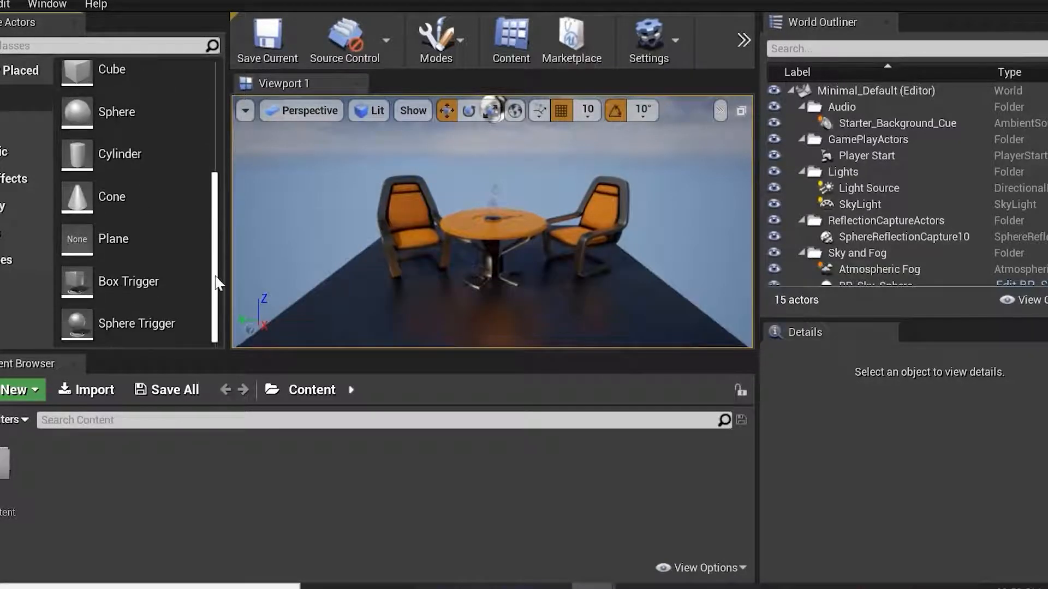
{"action": "left_click", "coordinate": [9, 122]}
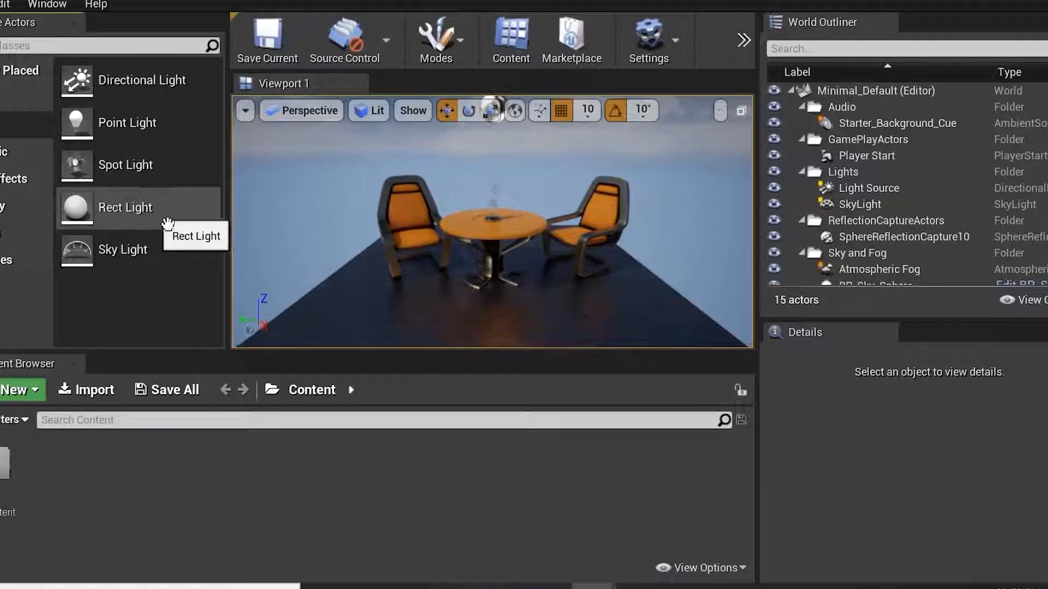
{"action": "left_click", "coordinate": [24, 160]}
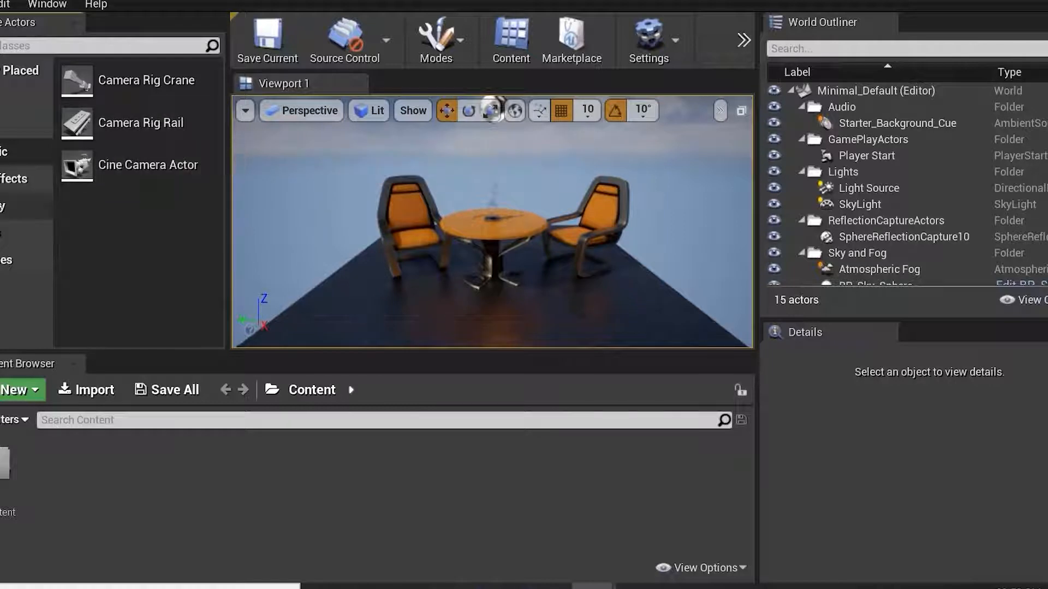
{"action": "left_click", "coordinate": [12, 179]}
{"action": "left_click_drag", "start_coordinate": [235, 175], "coordinate": [276, 171]}
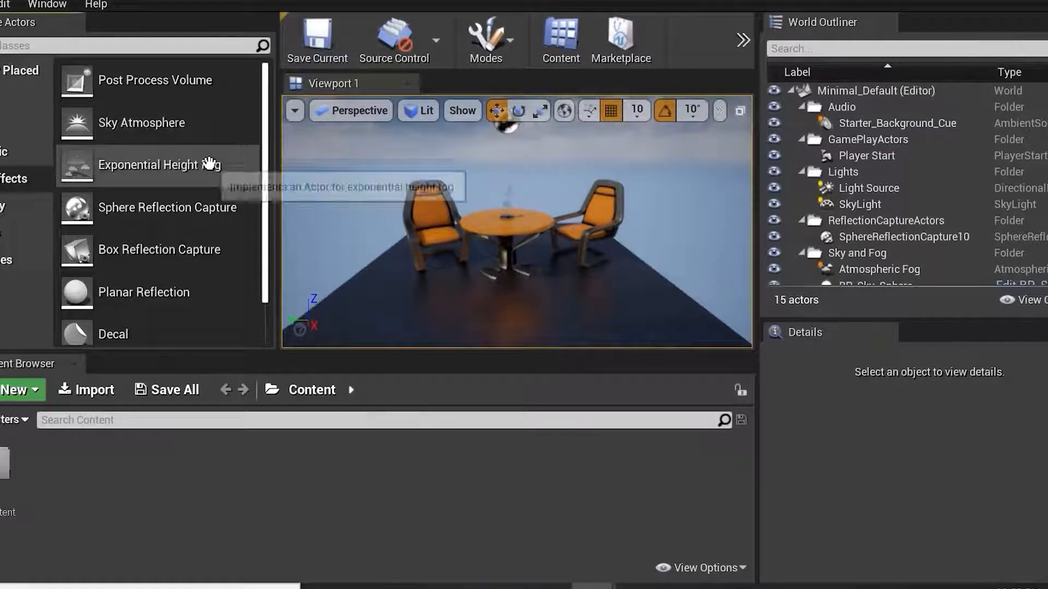
{"action": "scroll", "coordinate": [216, 174], "scroll_direction": "down", "scroll_amount": 2}
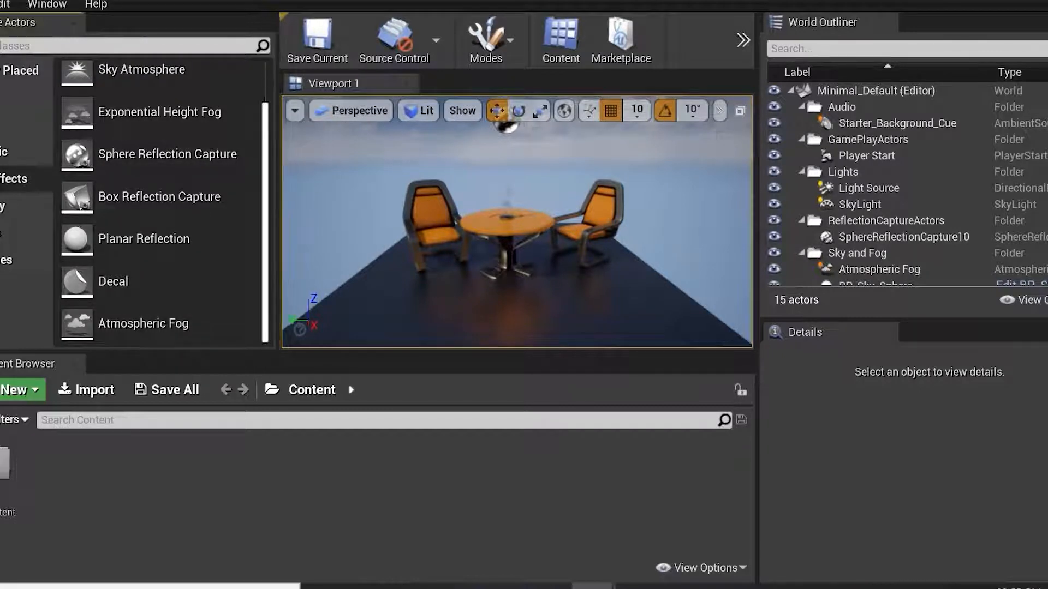
{"action": "scroll", "coordinate": [229, 153], "scroll_direction": "up", "scroll_amount": 2}
Place a Box brush from the Geometry category into the viewport next to the table and chairs.
{"action": "left_click", "coordinate": [24, 211]}
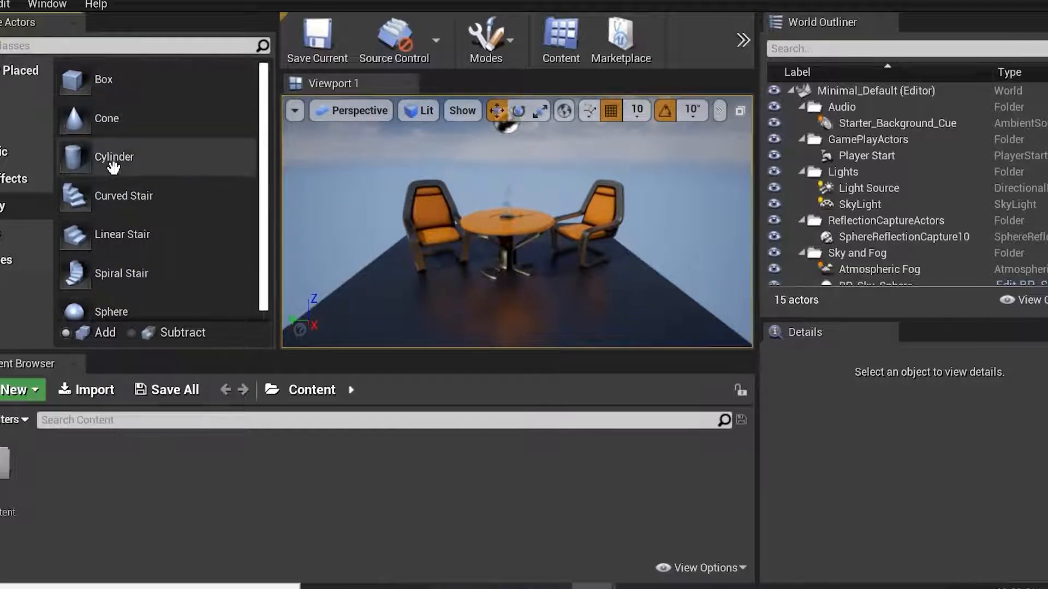
{"action": "mouse_move", "coordinate": [71, 81]}
{"action": "left_mouse_down"}
{"action": "mouse_move", "coordinate": [502, 300]}
{"action": "mouse_move", "coordinate": [582, 296]}
{"action": "mouse_move", "coordinate": [600, 217]}
{"action": "mouse_move", "coordinate": [517, 215]}
{"action": "mouse_move", "coordinate": [493, 280]}
{"action": "left_mouse_up"}
{"action": "scroll", "coordinate": [529, 293], "scroll_direction": "down", "scroll_amount": 4}
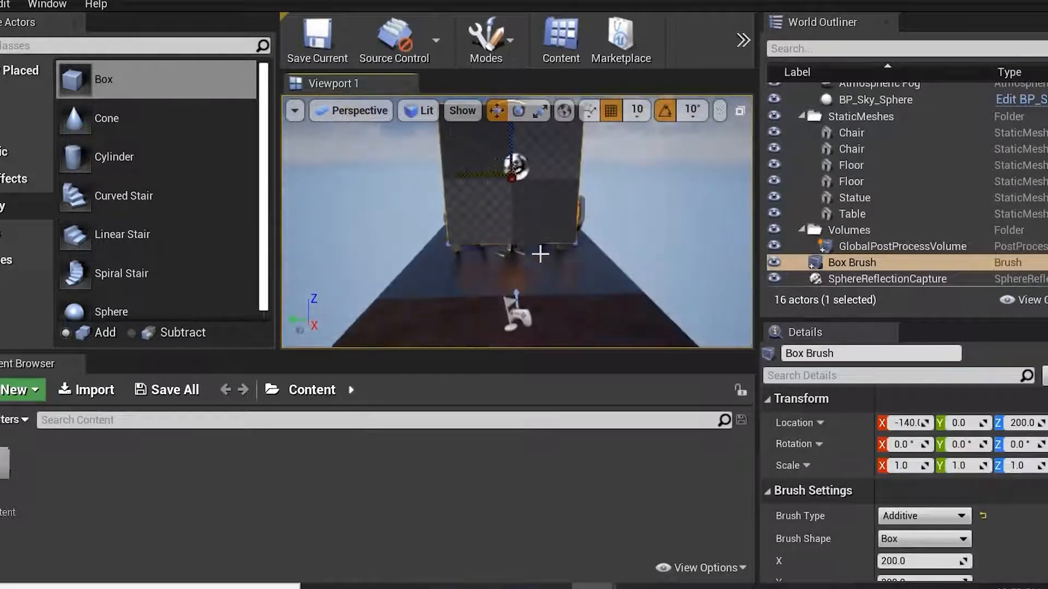
{"action": "scroll", "coordinate": [567, 254], "scroll_direction": "up", "scroll_amount": 2}
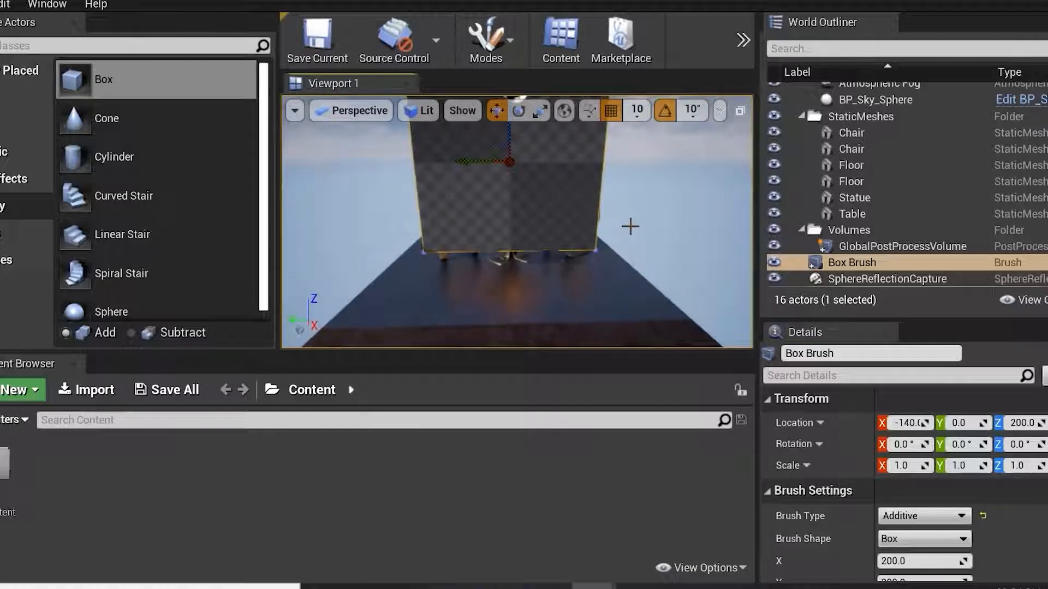
{"action": "scroll", "coordinate": [632, 219], "scroll_direction": "up", "scroll_amount": 8}
{"action": "scroll", "coordinate": [632, 219], "scroll_direction": "down", "scroll_amount": 12}
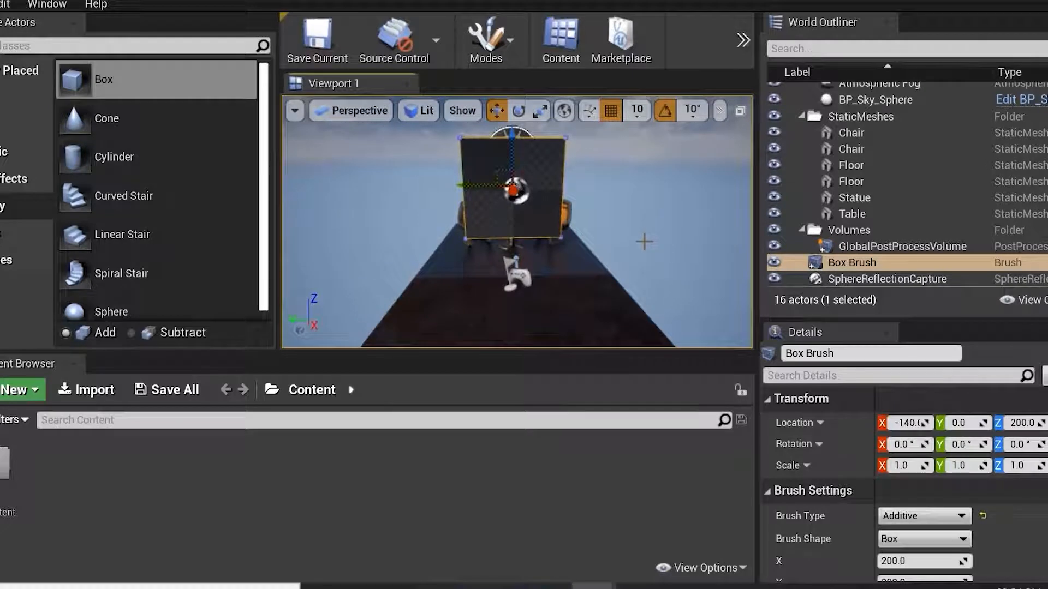
{"action": "mouse_move", "coordinate": [657, 237]}
{"action": "left_mouse_down", "text": "alt"}
{"action": "mouse_move", "coordinate": [535, 218]}
{"action": "mouse_move", "coordinate": [679, 235]}
{"action": "mouse_move", "coordinate": [560, 253]}
{"action": "left_mouse_up", "text": "alt"}
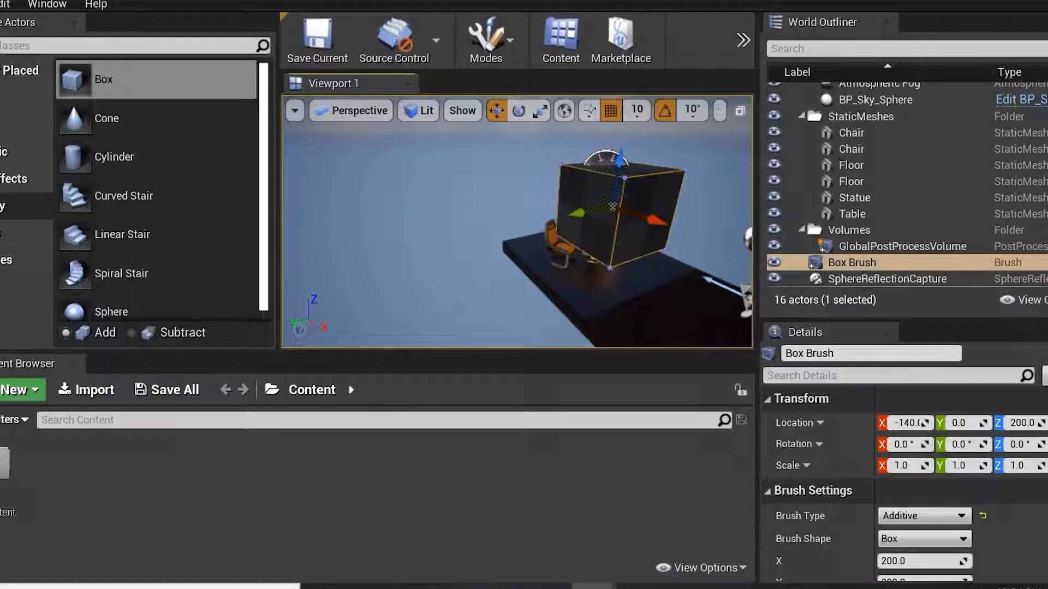
Open Editor Preferences and enable Invert Middle Mouse Pan in the Level Editor Viewports settings.
{"action": "left_click", "coordinate": [1, 8]}
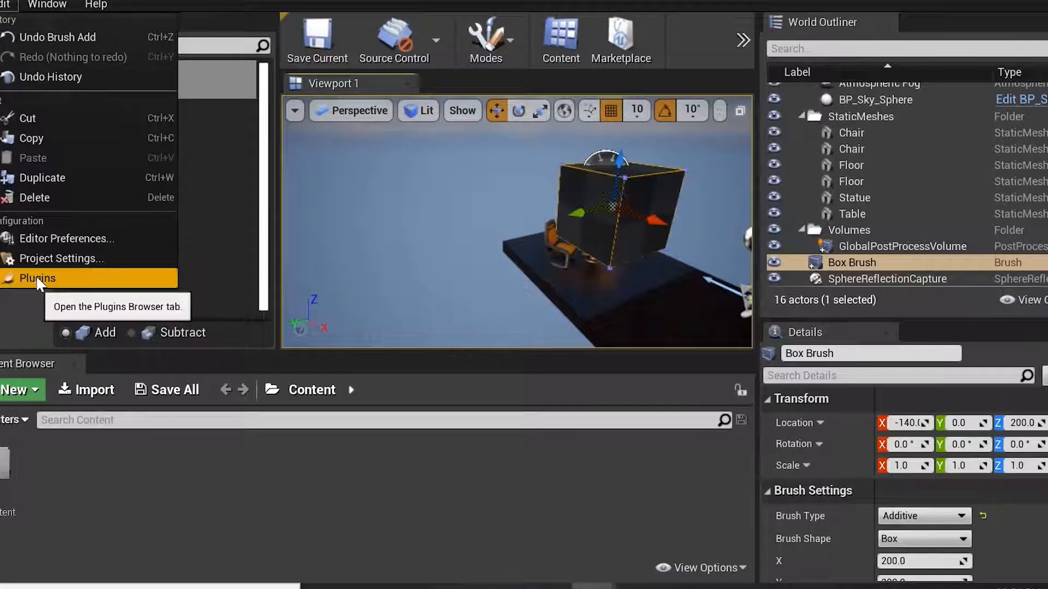
{"action": "left_click", "coordinate": [49, 240]}
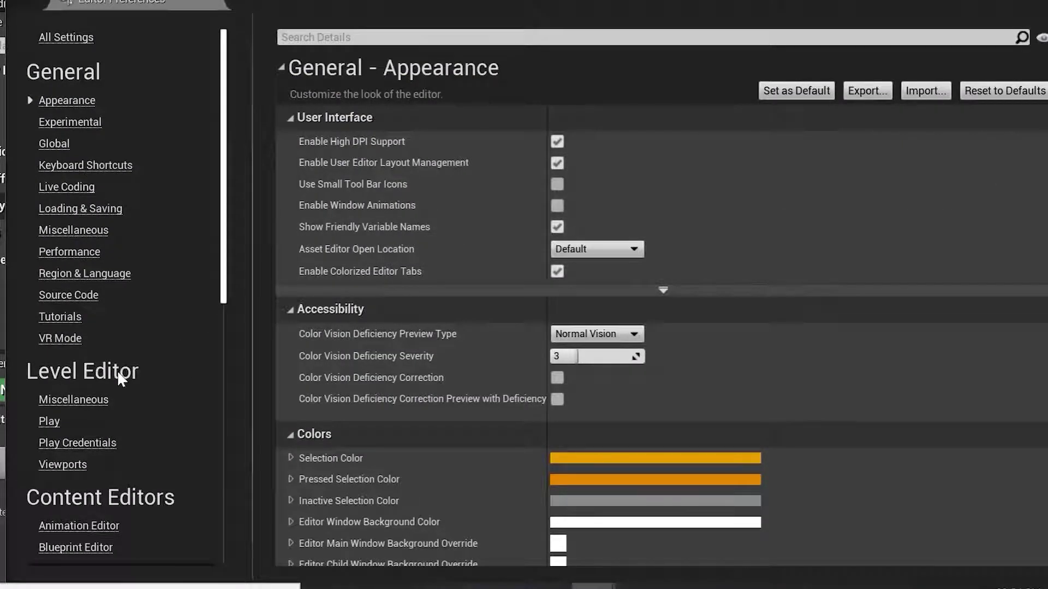
{"action": "left_click", "coordinate": [65, 465]}
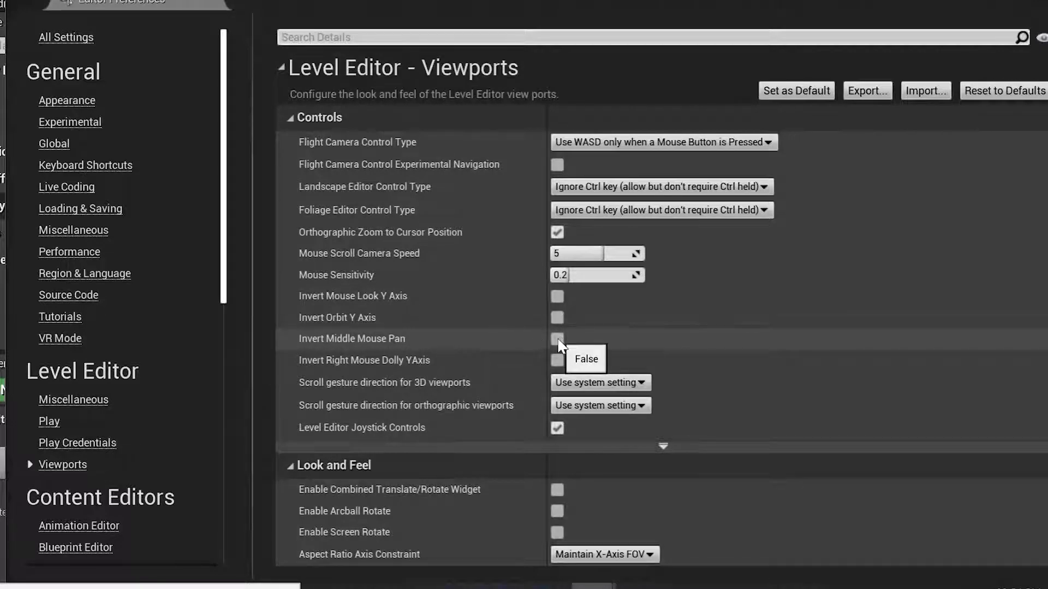
{"action": "left_click", "coordinate": [557, 339]}
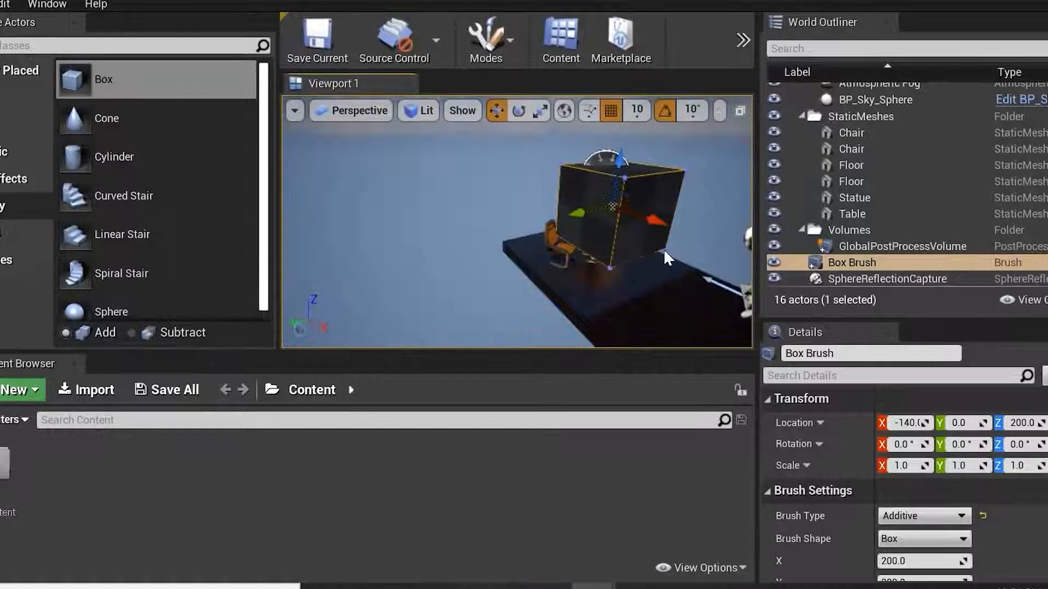
{"action": "right_click_drag", "start_coordinate": [663, 249], "coordinate": [641, 249]}
{"action": "right_click_drag", "start_coordinate": [466, 207], "coordinate": [466, 208]}
Fly around the level with the WASD keys and mouse to view the box brush from different angles.
{"action": "key", "text": "w"}
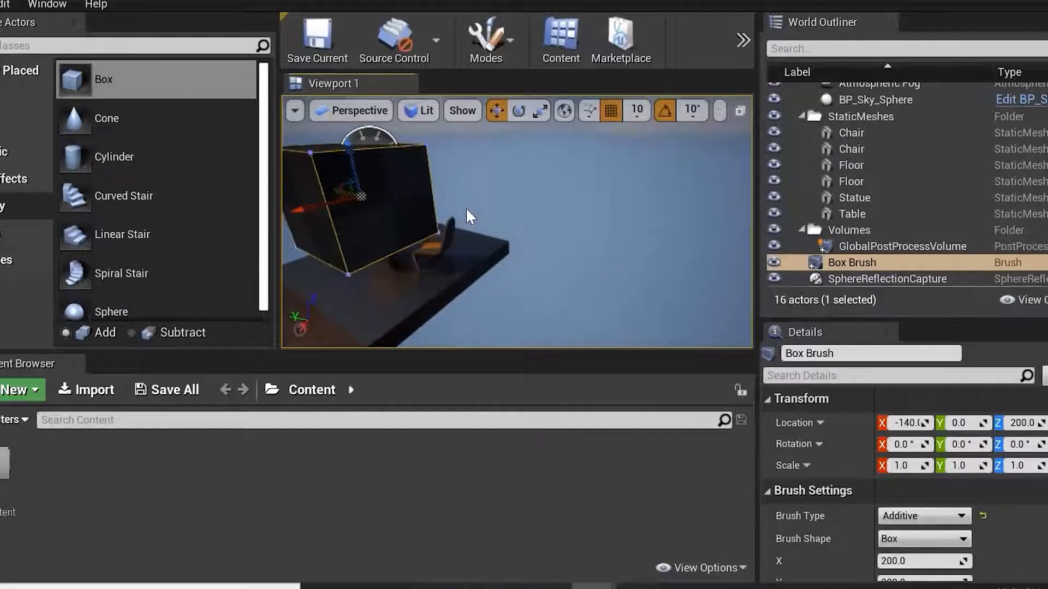
{"action": "key", "text": "w"}
{"action": "mouse_move", "coordinate": [384, 203]}
{"action": "right_mouse_down"}
{"action": "mouse_move", "coordinate": [495, 216]}
{"action": "mouse_move", "coordinate": [492, 207]}
{"action": "right_mouse_up"}
{"action": "key", "text": "a"}
{"action": "key", "text": "s"}
{"action": "key", "text": "d"}
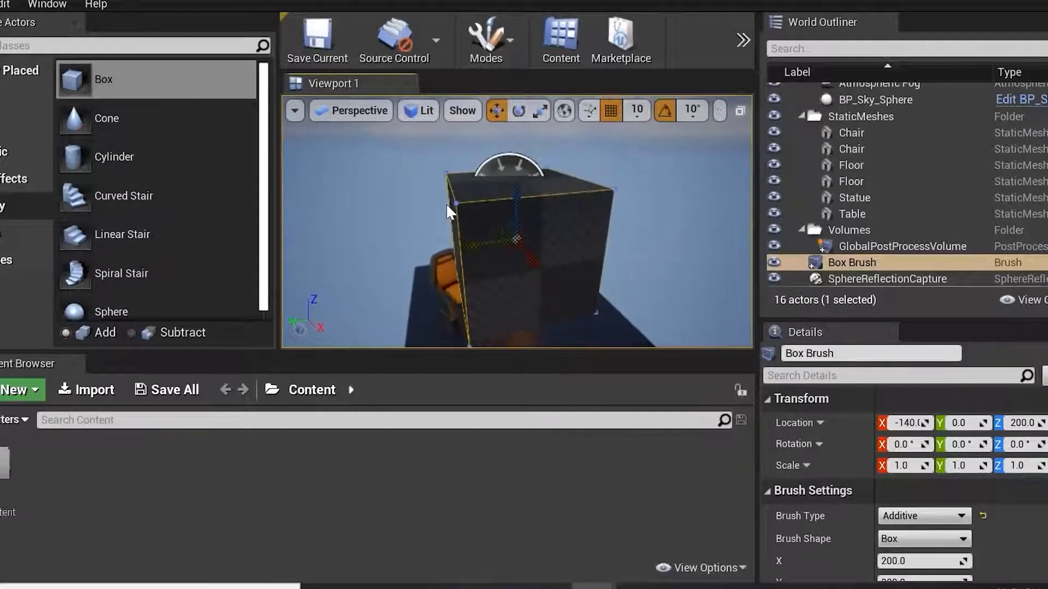
{"action": "key", "text": "a"}
{"action": "right_click_drag", "start_coordinate": [420, 224], "coordinate": [456, 241]}
{"action": "key", "text": "d"}
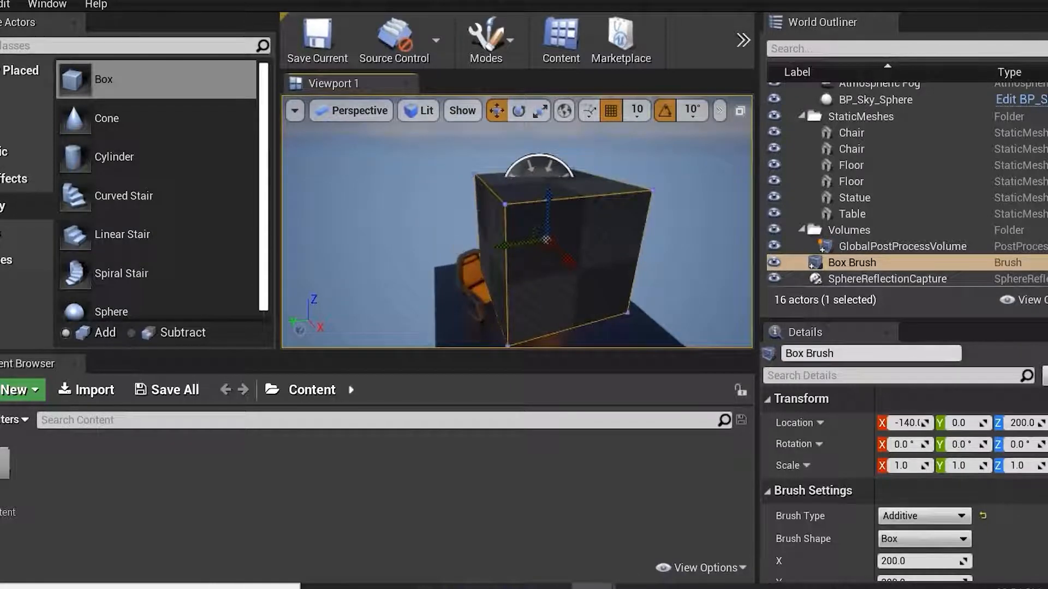
{"action": "scroll", "coordinate": [450, 231], "scroll_direction": "up", "scroll_amount": 3}
{"action": "right_click", "coordinate": [451, 230]}
{"action": "left_click", "coordinate": [407, 77]}
{"action": "scroll", "coordinate": [437, 202], "scroll_direction": "up", "scroll_amount": 4}
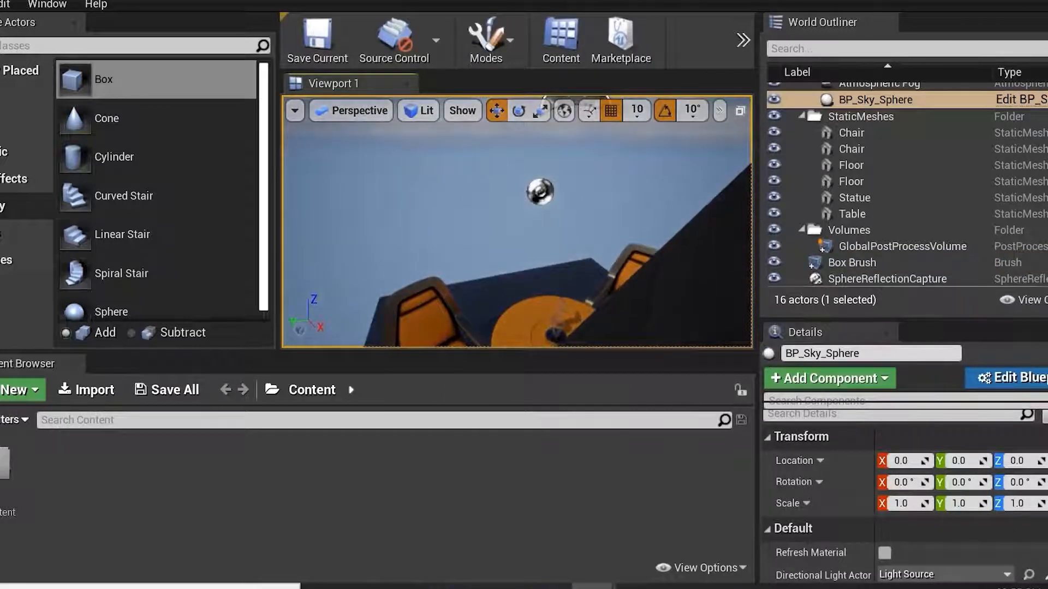
Zoom the viewport out and widen it by narrowing the World Outliner panel.
{"action": "right_click", "coordinate": [448, 204]}
{"action": "left_click", "coordinate": [448, 204]}
{"action": "scroll", "coordinate": [448, 204], "scroll_direction": "down", "scroll_amount": 5}
{"action": "left_click_drag", "start_coordinate": [449, 204], "coordinate": [449, 240]}
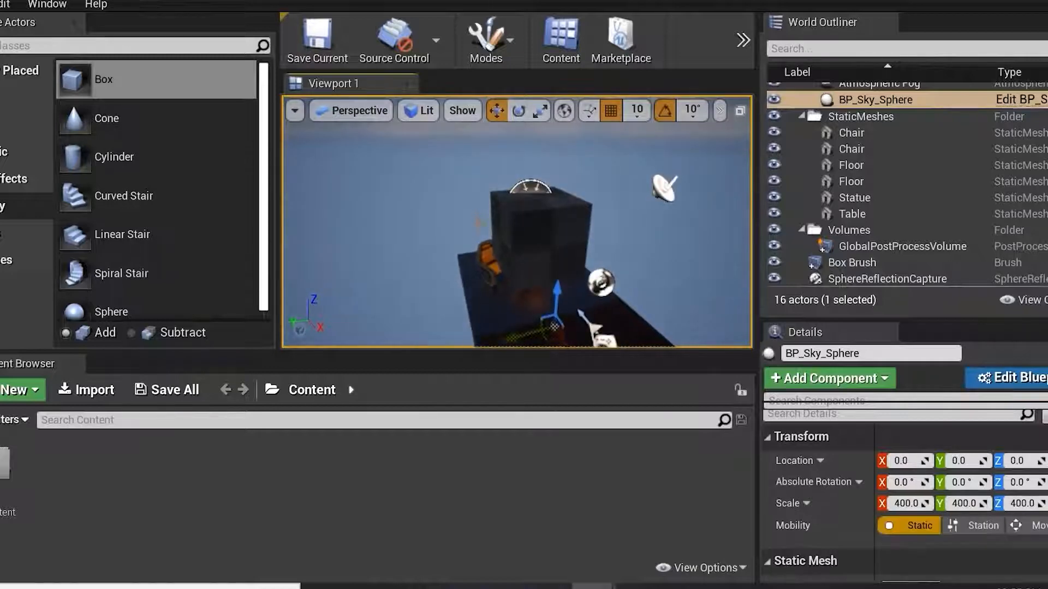
{"action": "scroll", "coordinate": [517, 221], "scroll_direction": "down", "scroll_amount": 6}
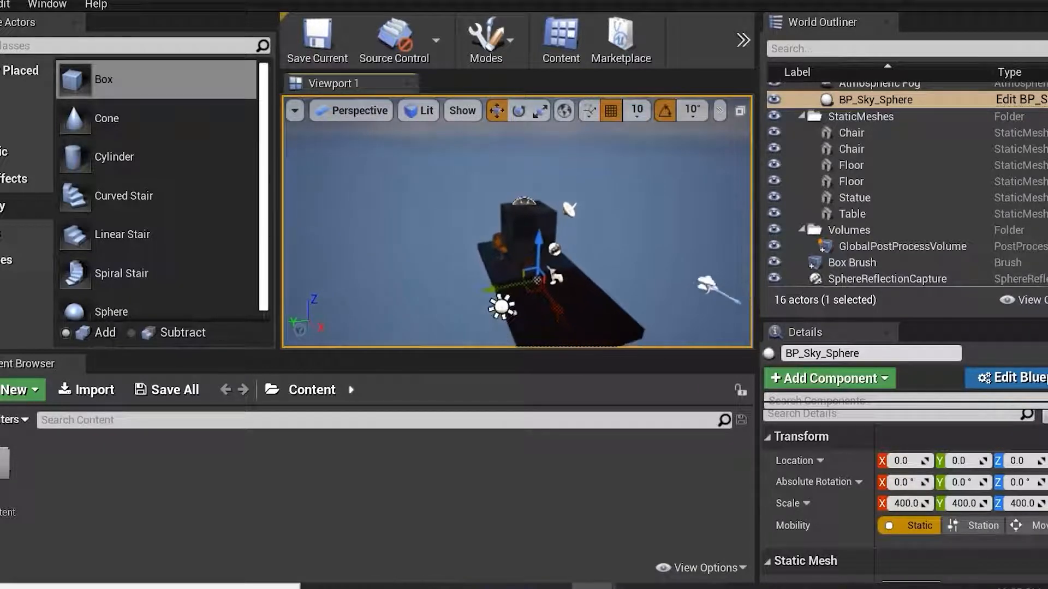
{"action": "scroll", "coordinate": [517, 223], "scroll_direction": "down", "scroll_amount": 1}
{"action": "left_click_drag", "start_coordinate": [760, 136], "coordinate": [962, 135]}
{"action": "left_click_drag", "start_coordinate": [360, 201], "coordinate": [250, 212]}
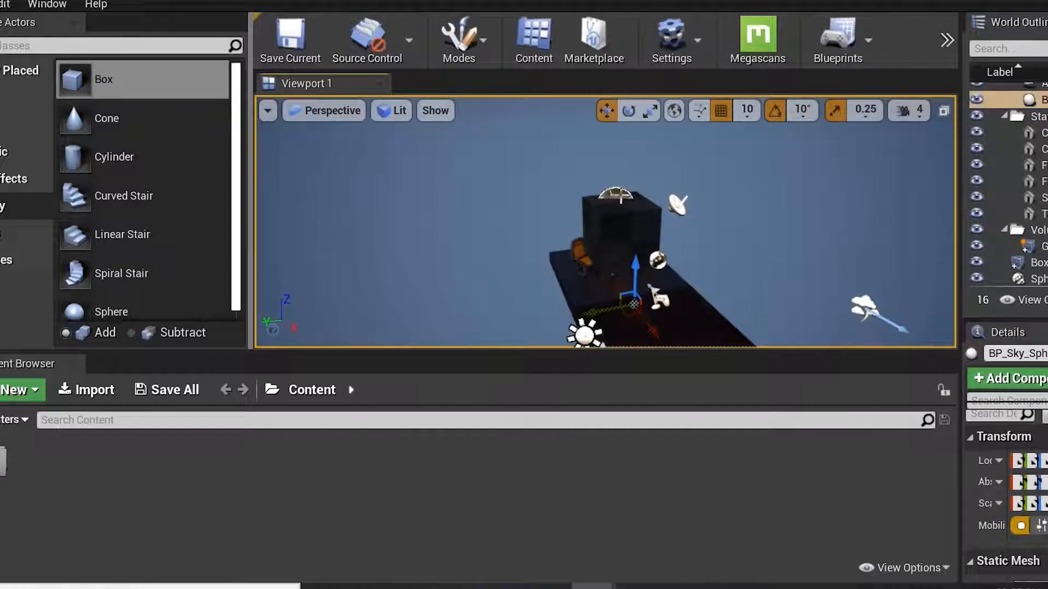
Lower the viewport camera speed to 2.
{"action": "left_click", "coordinate": [918, 112]}
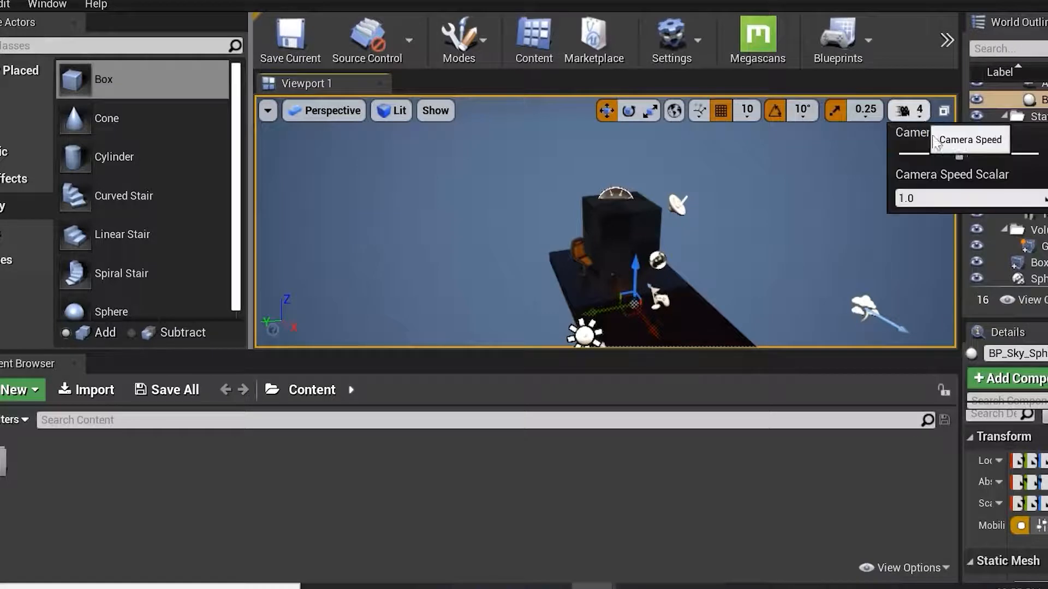
{"action": "left_click_drag", "start_coordinate": [959, 151], "coordinate": [928, 156]}
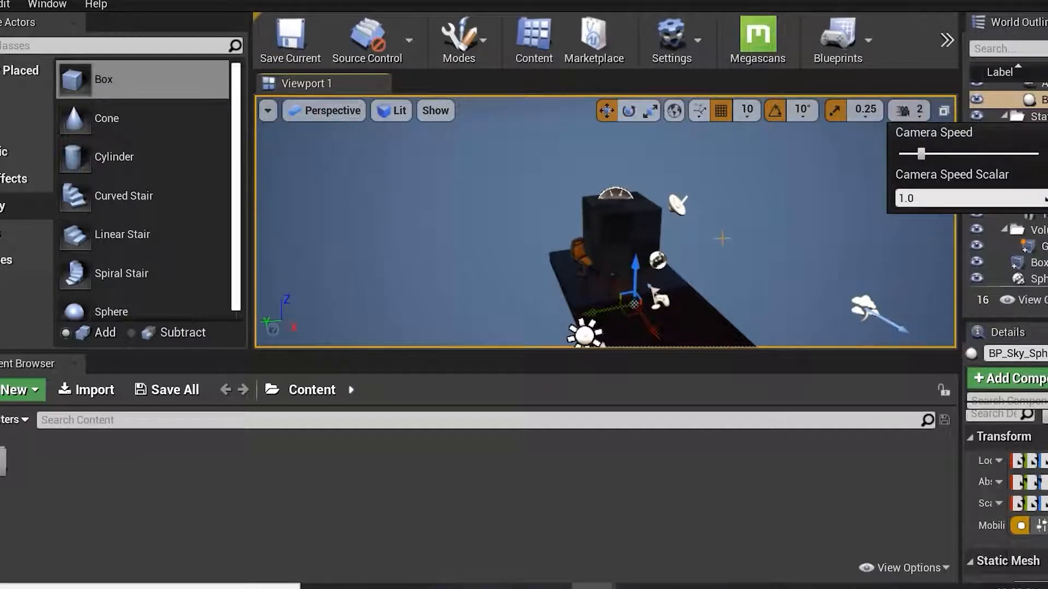
{"action": "key", "text": "w"}
{"action": "mouse_move", "coordinate": [721, 239]}
{"action": "right_mouse_down"}
{"action": "mouse_move", "coordinate": [682, 238]}
{"action": "mouse_move", "coordinate": [807, 240]}
{"action": "mouse_move", "coordinate": [710, 235]}
{"action": "mouse_move", "coordinate": [711, 300]}
{"action": "mouse_move", "coordinate": [701, 235]}
{"action": "right_mouse_up"}
Orbit around the box brush, focus the view on it and delete it.
{"action": "right_click", "coordinate": [631, 233]}
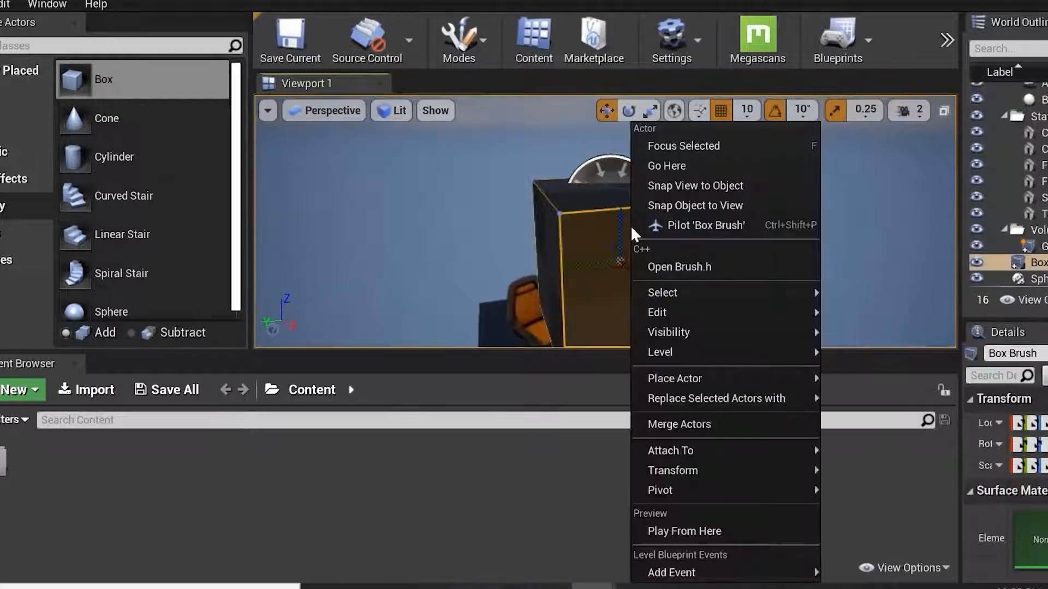
{"action": "mouse_move", "coordinate": [616, 229]}
{"action": "right_mouse_down"}
{"action": "mouse_move", "coordinate": [483, 225]}
{"action": "mouse_move", "coordinate": [507, 226]}
{"action": "mouse_move", "coordinate": [568, 183]}
{"action": "mouse_move", "coordinate": [592, 216]}
{"action": "mouse_move", "coordinate": [595, 232]}
{"action": "mouse_move", "coordinate": [582, 240]}
{"action": "mouse_move", "coordinate": [652, 242]}
{"action": "mouse_move", "coordinate": [644, 262]}
{"action": "mouse_move", "coordinate": [609, 241]}
{"action": "mouse_move", "coordinate": [682, 254]}
{"action": "mouse_move", "coordinate": [677, 235]}
{"action": "mouse_move", "coordinate": [702, 270]}
{"action": "mouse_move", "coordinate": [683, 245]}
{"action": "mouse_move", "coordinate": [715, 256]}
{"action": "mouse_move", "coordinate": [684, 254]}
{"action": "mouse_move", "coordinate": [696, 252]}
{"action": "right_mouse_up"}
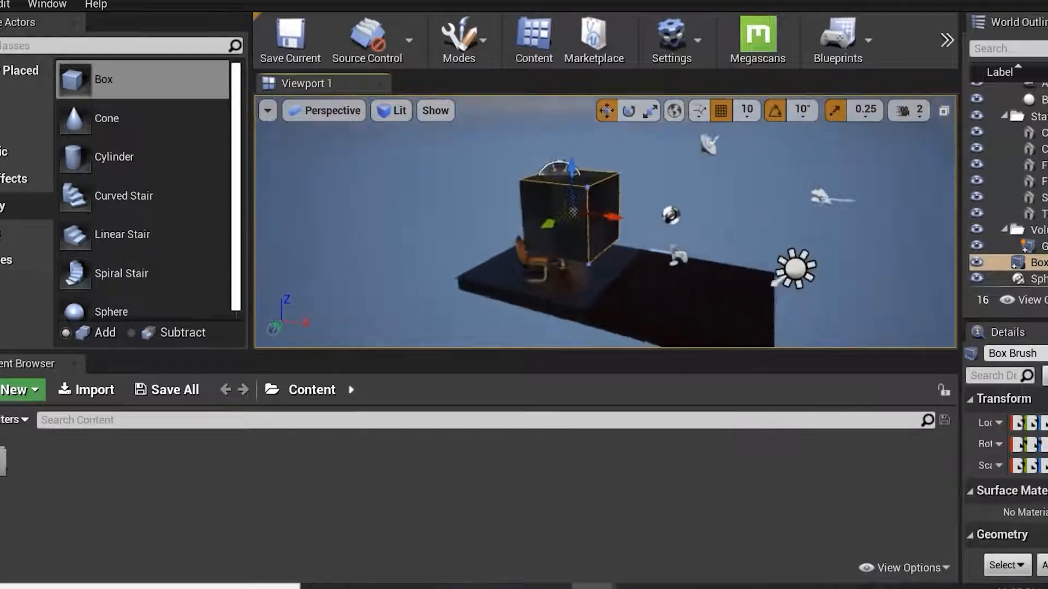
{"action": "mouse_move", "coordinate": [695, 253]}
{"action": "right_mouse_down"}
{"action": "mouse_move", "coordinate": [690, 238]}
{"action": "mouse_move", "coordinate": [729, 243]}
{"action": "mouse_move", "coordinate": [692, 251]}
{"action": "right_mouse_up"}
{"action": "mouse_move", "coordinate": [585, 232]}
{"action": "right_mouse_down"}
{"action": "mouse_move", "coordinate": [585, 221]}
{"action": "mouse_move", "coordinate": [587, 234]}
{"action": "mouse_move", "coordinate": [608, 219]}
{"action": "mouse_move", "coordinate": [605, 169]}
{"action": "mouse_move", "coordinate": [596, 216]}
{"action": "mouse_move", "coordinate": [623, 216]}
{"action": "mouse_move", "coordinate": [589, 217]}
{"action": "mouse_move", "coordinate": [620, 217]}
{"action": "right_mouse_up"}
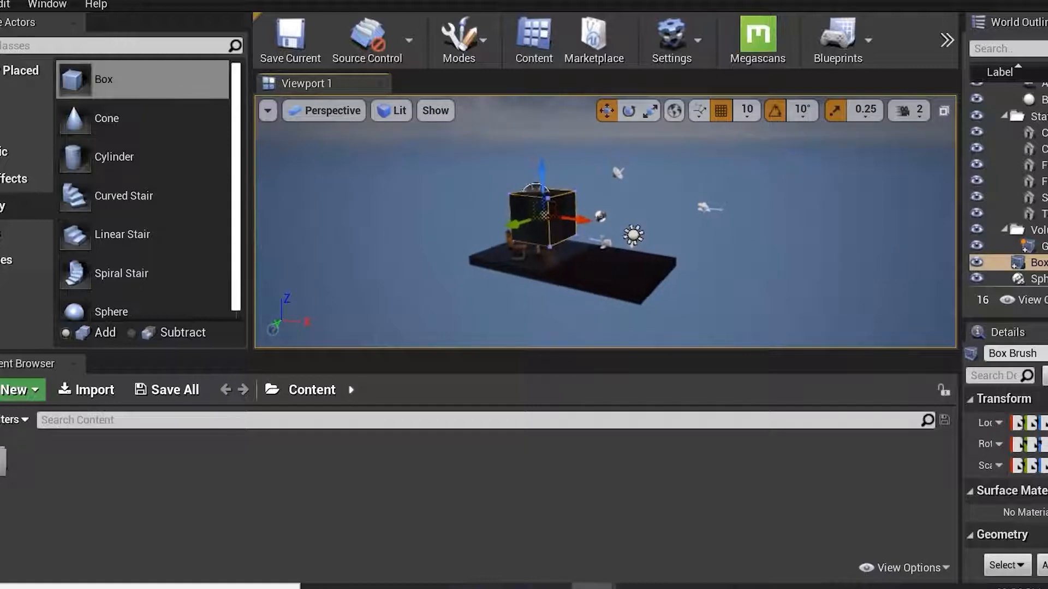
{"action": "mouse_move", "coordinate": [620, 218]}
{"action": "right_mouse_down"}
{"action": "mouse_move", "coordinate": [616, 180]}
{"action": "mouse_move", "coordinate": [615, 240]}
{"action": "mouse_move", "coordinate": [644, 240]}
{"action": "mouse_move", "coordinate": [611, 232]}
{"action": "mouse_move", "coordinate": [634, 249]}
{"action": "right_mouse_up"}
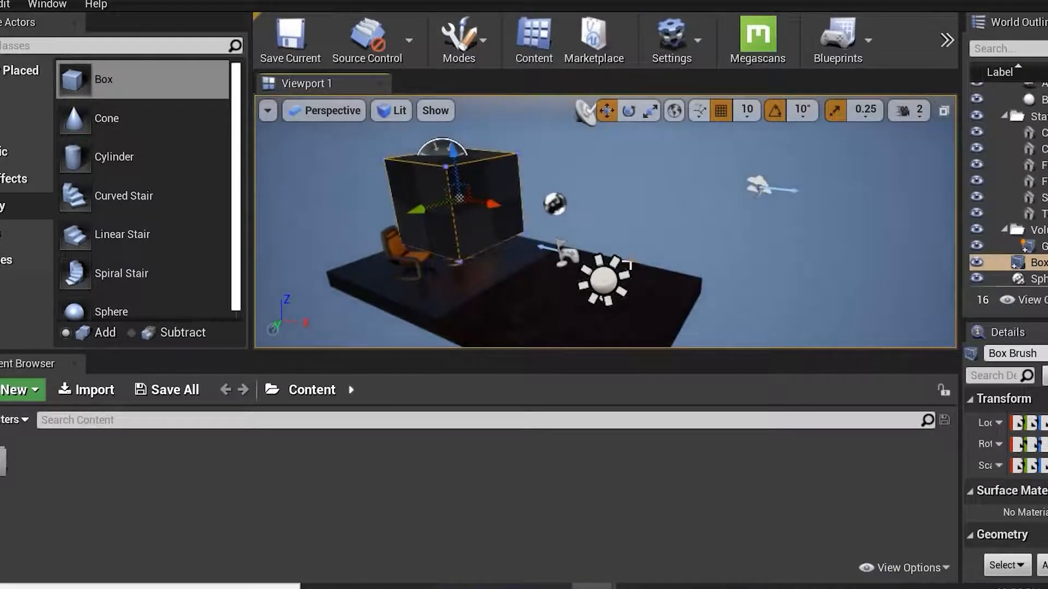
{"action": "key", "text": "f"}
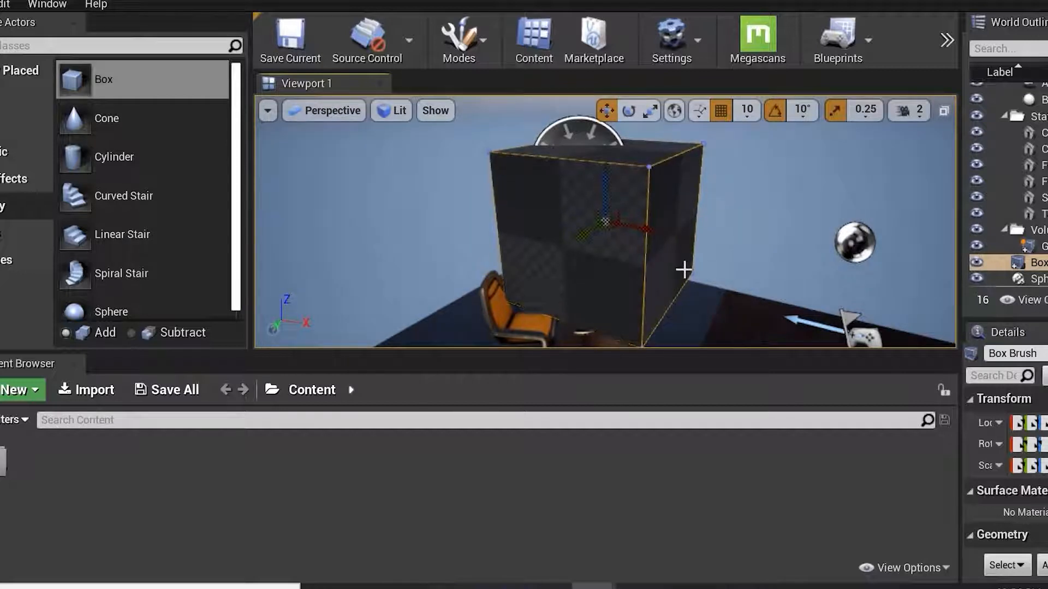
{"action": "key", "text": "Delete"}
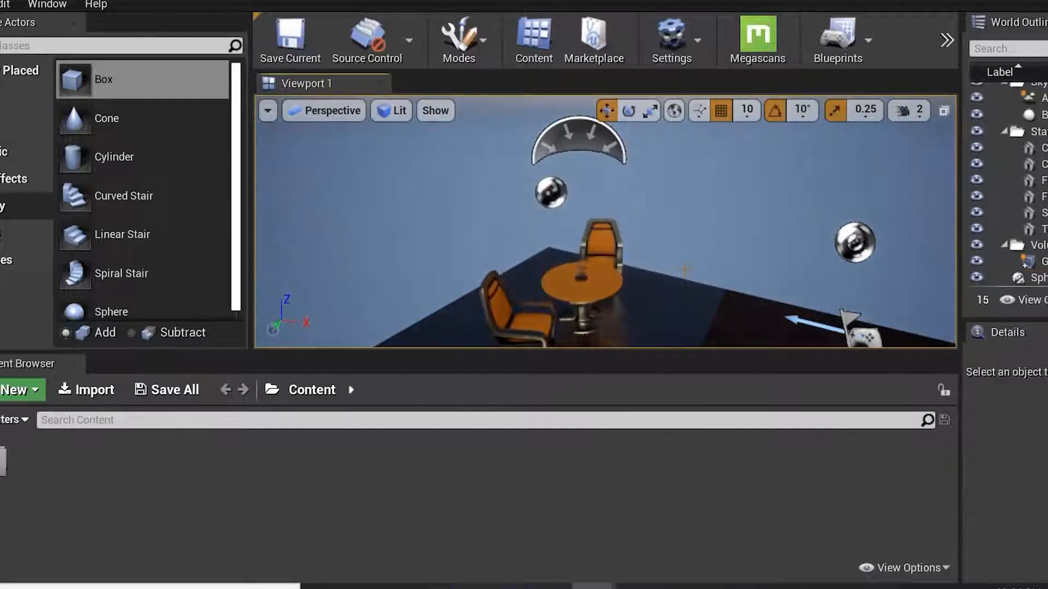
Focus the view on a chair and orbit around the table and chairs.
{"action": "left_click", "coordinate": [611, 240]}
{"action": "key", "text": "f"}
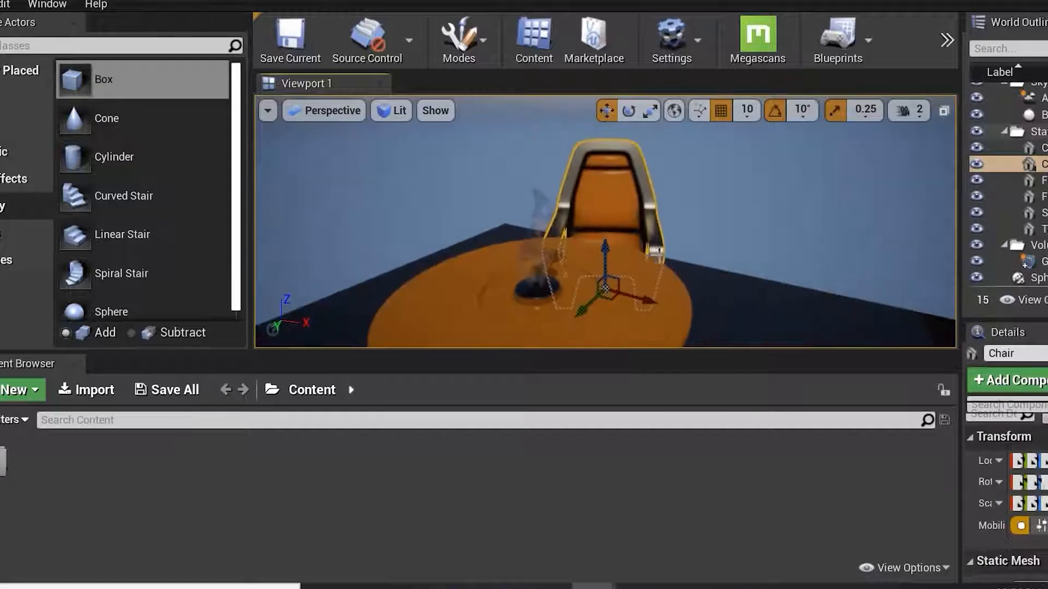
{"action": "left_click_drag", "start_coordinate": [761, 254], "coordinate": [717, 158], "text": "alt"}
{"action": "key", "text": "w"}
{"action": "right_click_drag", "start_coordinate": [705, 216], "coordinate": [663, 229]}
{"action": "right_click", "coordinate": [659, 232]}
{"action": "left_click_drag", "start_coordinate": [663, 229], "coordinate": [547, 259], "text": "alt"}
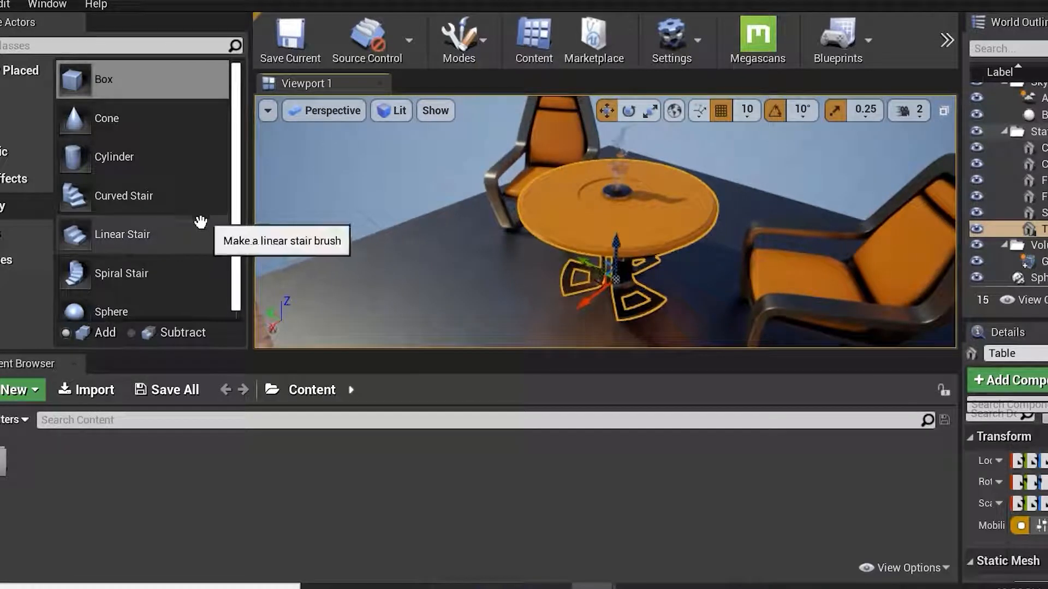
Place a Sphere brush from the Geometry list into the viewport beside the table.
{"action": "left_click_drag", "start_coordinate": [237, 157], "coordinate": [237, 196]}
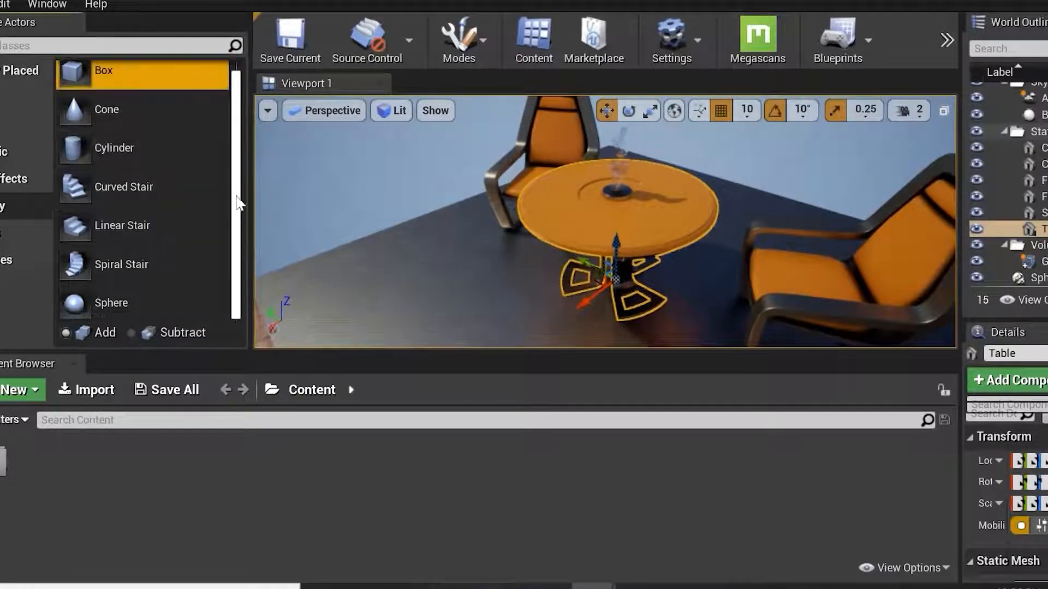
{"action": "left_click_drag", "start_coordinate": [111, 303], "coordinate": [382, 288]}
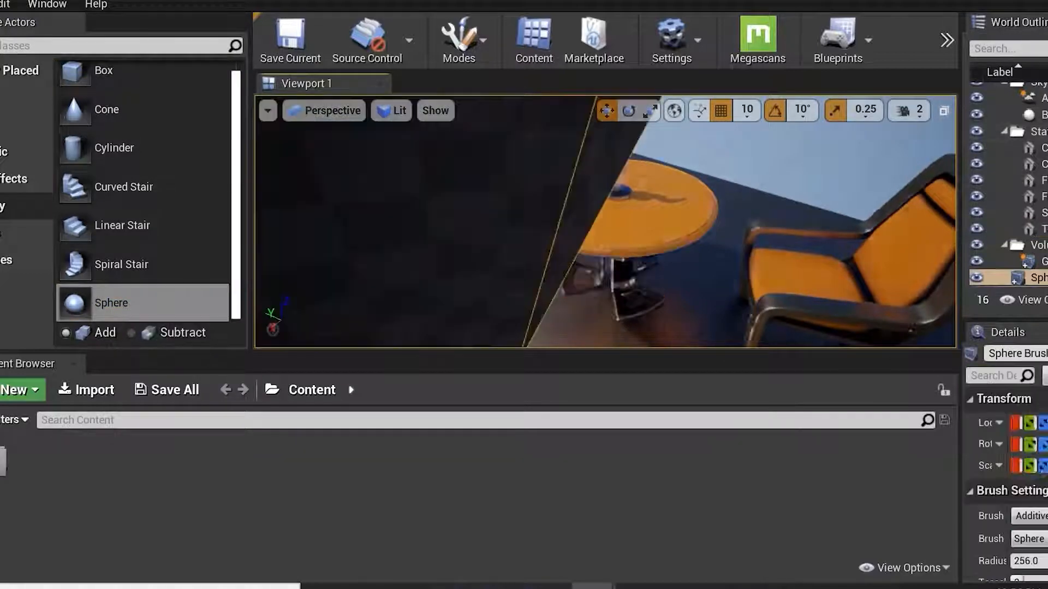
Set the position grid snap size to 100 while orbiting around the sphere brush.
{"action": "scroll", "coordinate": [464, 300], "scroll_direction": "down", "scroll_amount": 6}
{"action": "mouse_move", "coordinate": [508, 307]}
{"action": "right_mouse_down"}
{"action": "mouse_move", "coordinate": [502, 262]}
{"action": "mouse_move", "coordinate": [531, 235]}
{"action": "right_mouse_up"}
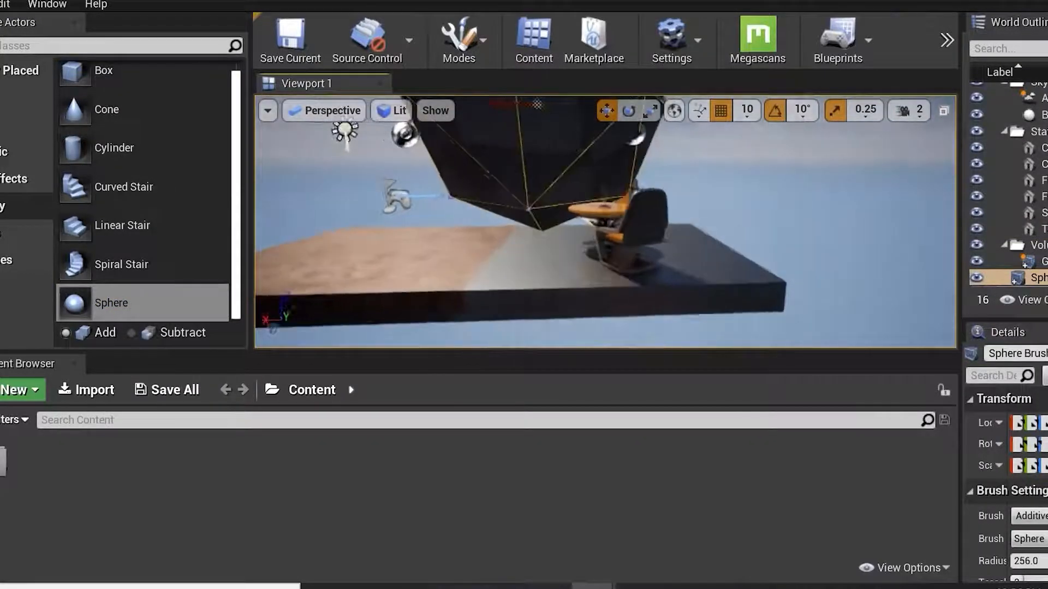
{"action": "scroll", "coordinate": [531, 218], "scroll_direction": "up", "scroll_amount": 8}
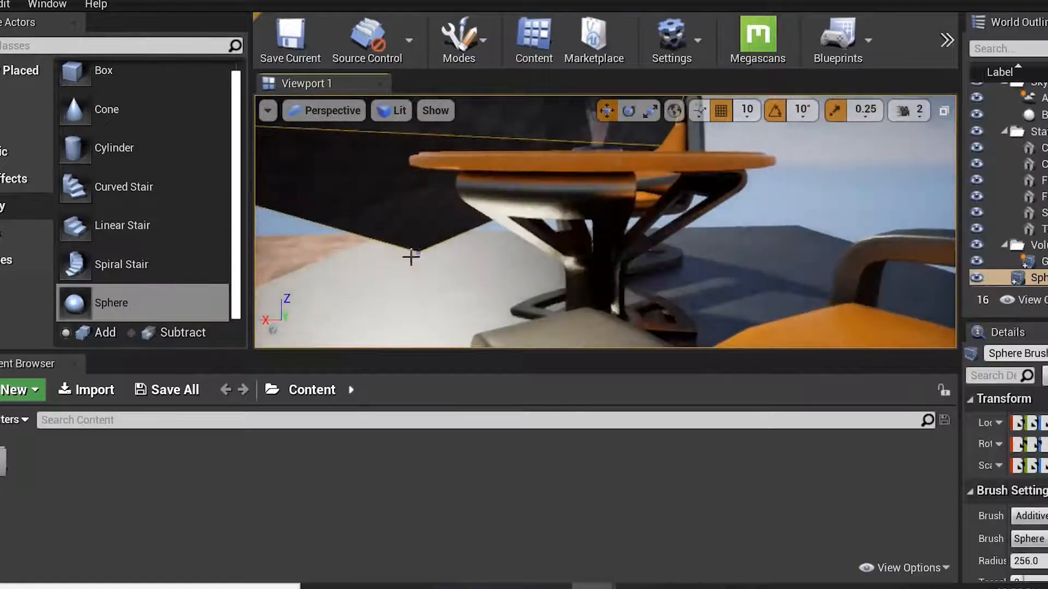
{"action": "scroll", "coordinate": [333, 205], "scroll_direction": "down", "scroll_amount": 4}
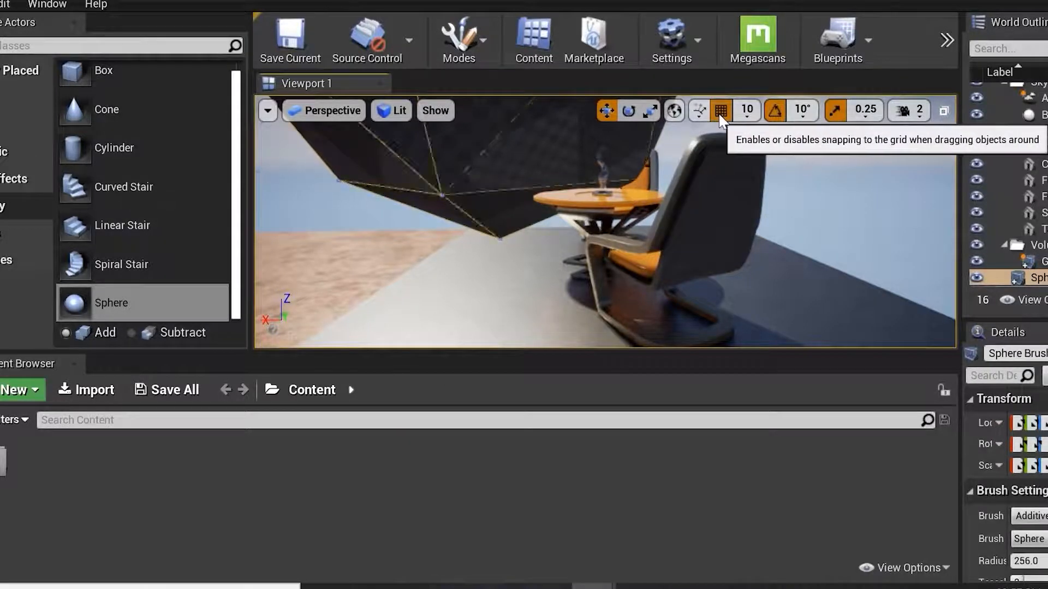
{"action": "left_click", "coordinate": [746, 111]}
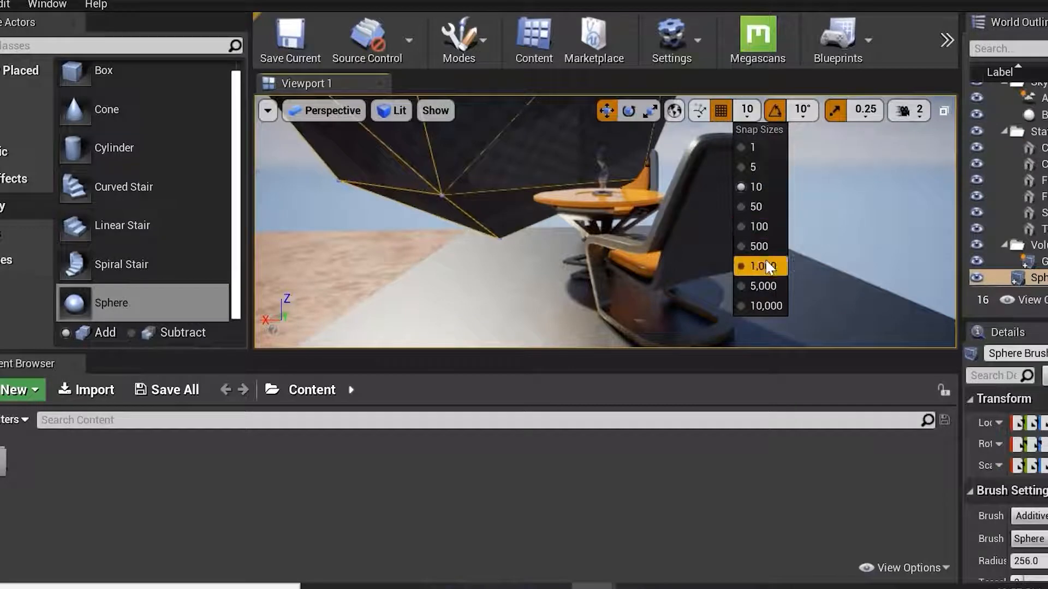
{"action": "left_click", "coordinate": [762, 231]}
{"action": "left_click_drag", "start_coordinate": [828, 257], "coordinate": [834, 262], "text": "alt"}
{"action": "right_click_drag", "start_coordinate": [834, 263], "coordinate": [777, 281]}
{"action": "key", "text": "d"}
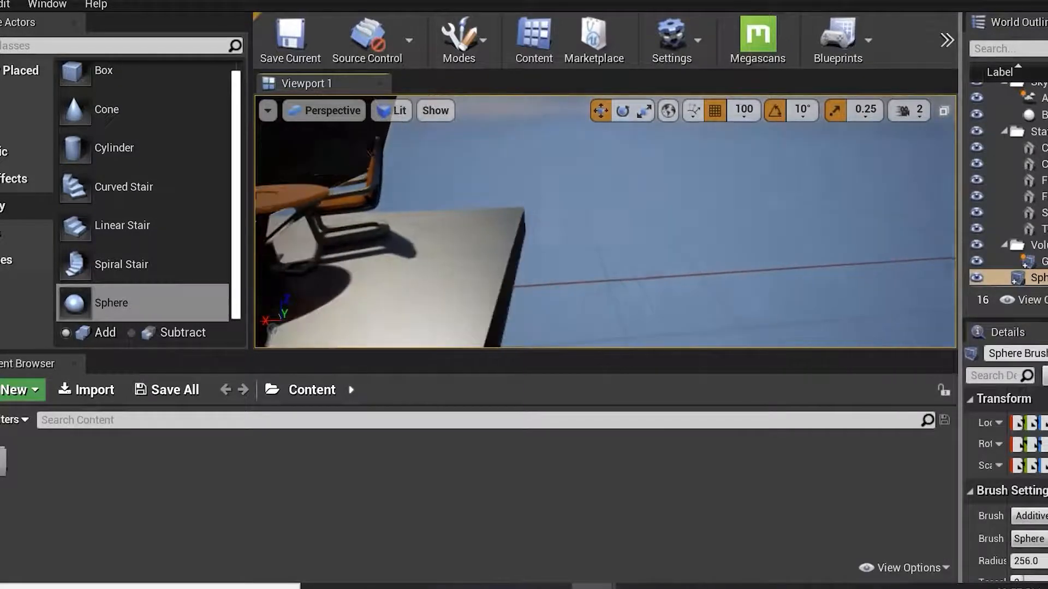
Try the 50 and 1 grid snap sizes, then return to 100.
{"action": "left_click", "coordinate": [744, 110]}
{"action": "left_click", "coordinate": [748, 208]}
{"action": "left_click", "coordinate": [744, 110]}
{"action": "left_click", "coordinate": [747, 148]}
{"action": "left_click", "coordinate": [750, 110]}
{"action": "left_click", "coordinate": [767, 225]}
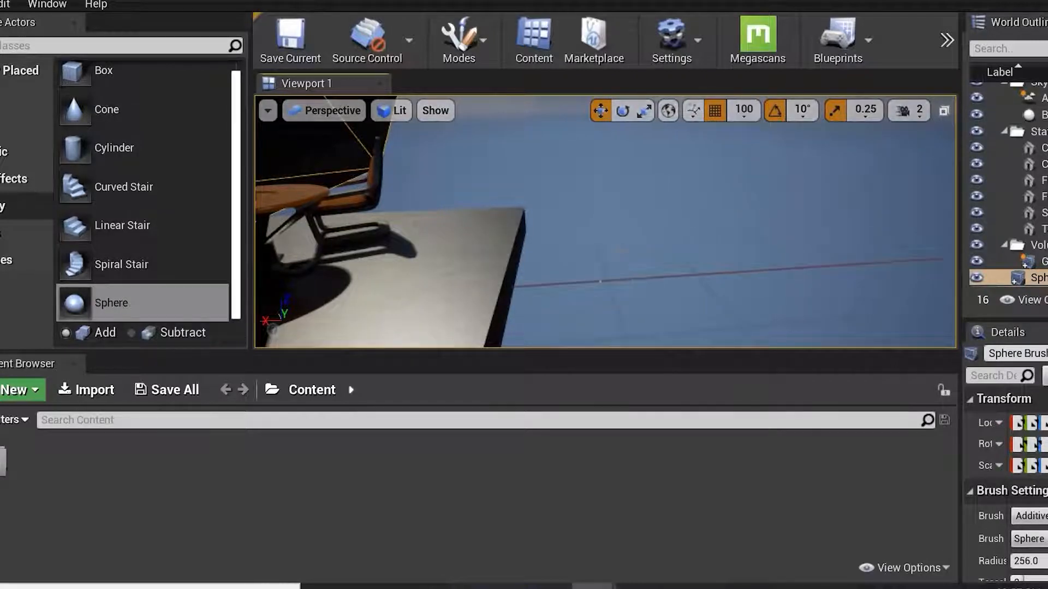
Select a chair, focus the view on it and switch the transform gizmo to local coordinate space.
{"action": "left_click", "coordinate": [716, 111]}
{"action": "left_click", "coordinate": [715, 112]}
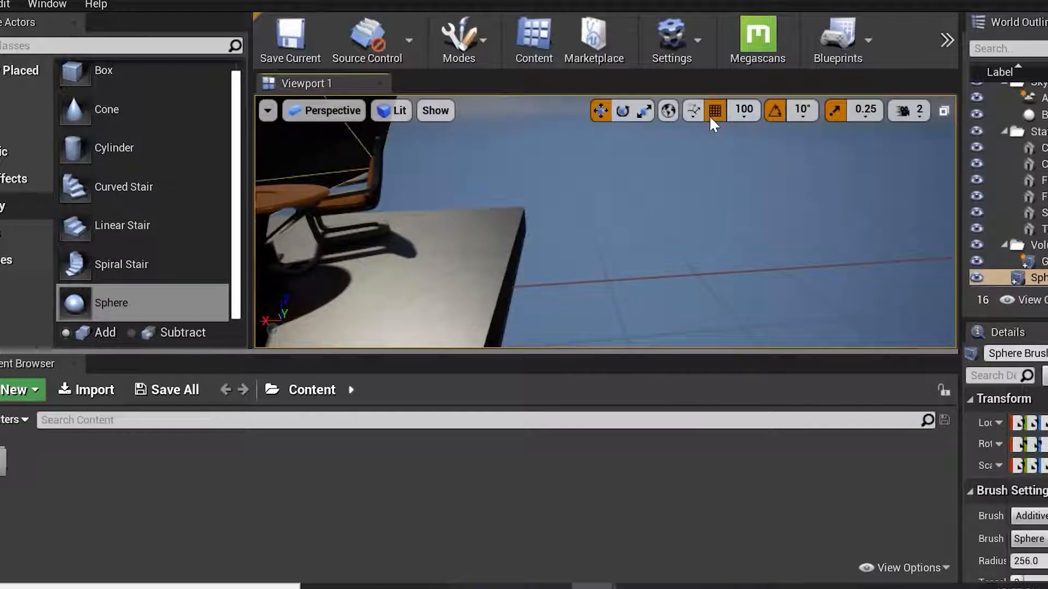
{"action": "left_click", "coordinate": [668, 111]}
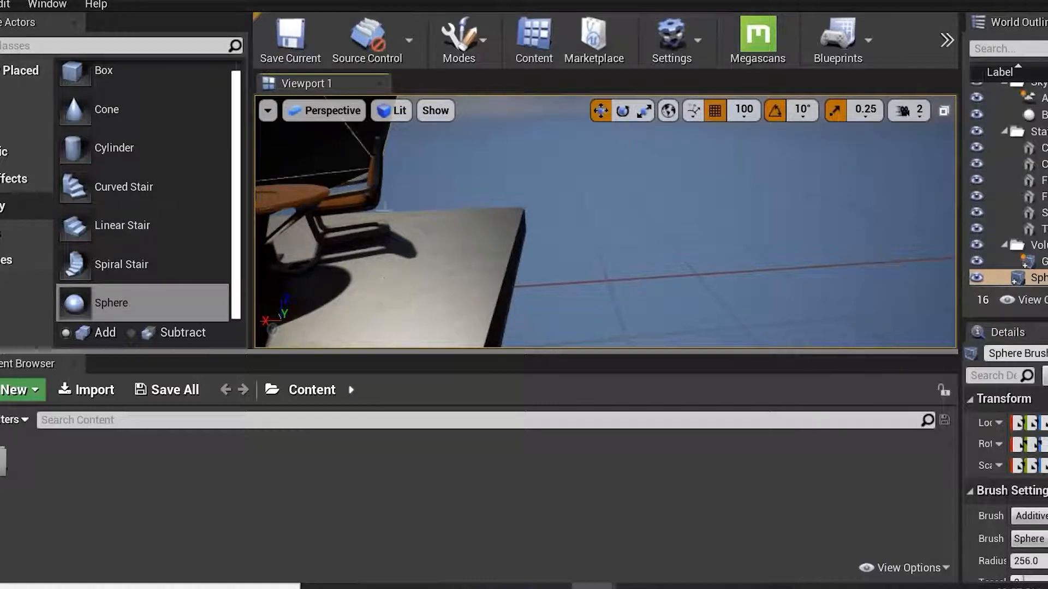
{"action": "left_click", "coordinate": [333, 180]}
{"action": "key", "text": "f"}
{"action": "left_click_drag", "start_coordinate": [493, 204], "coordinate": [605, 230], "text": "alt"}
{"action": "left_click_drag", "start_coordinate": [544, 208], "coordinate": [542, 209], "text": "alt"}
{"action": "left_click", "coordinate": [667, 111]}
{"action": "mouse_move", "coordinate": [610, 312]}
{"action": "left_mouse_down"}
{"action": "mouse_move", "coordinate": [612, 341]}
{"action": "mouse_move", "coordinate": [614, 305]}
{"action": "left_mouse_up"}
{"action": "key", "text": "f"}
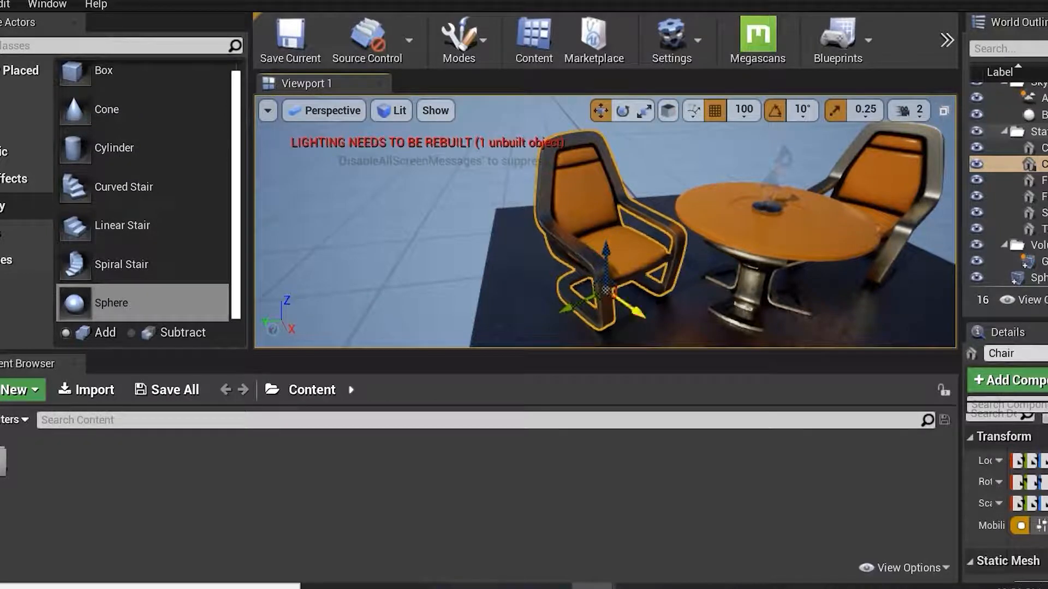
Browse the Place Actors categories and scroll through the All Classes list.
{"action": "left_click", "coordinate": [22, 234]}
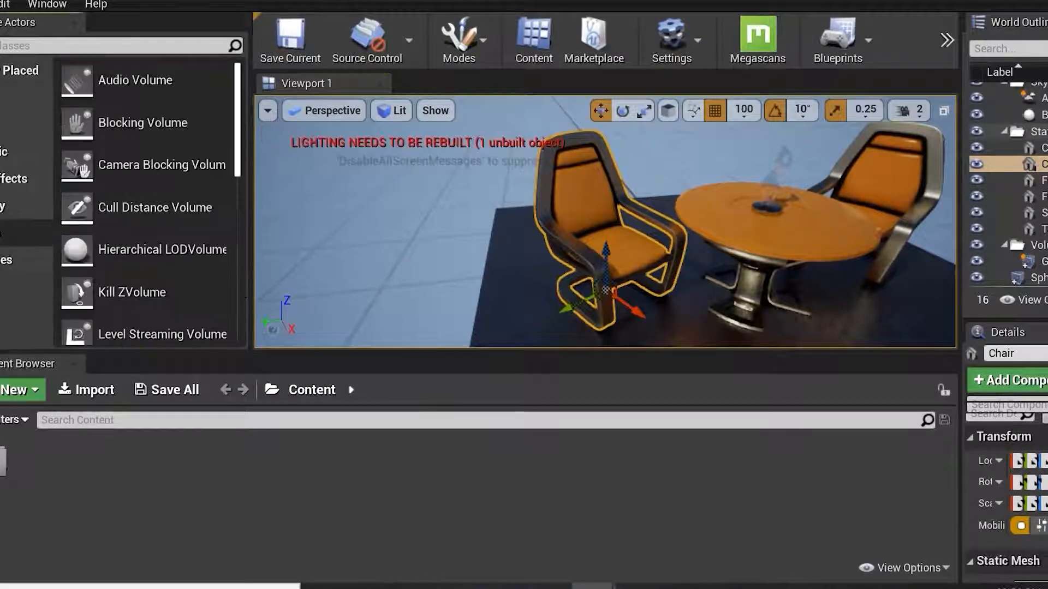
{"action": "left_click", "coordinate": [19, 259]}
{"action": "left_click", "coordinate": [5, 233]}
{"action": "left_click", "coordinate": [5, 206]}
{"action": "left_click", "coordinate": [6, 179]}
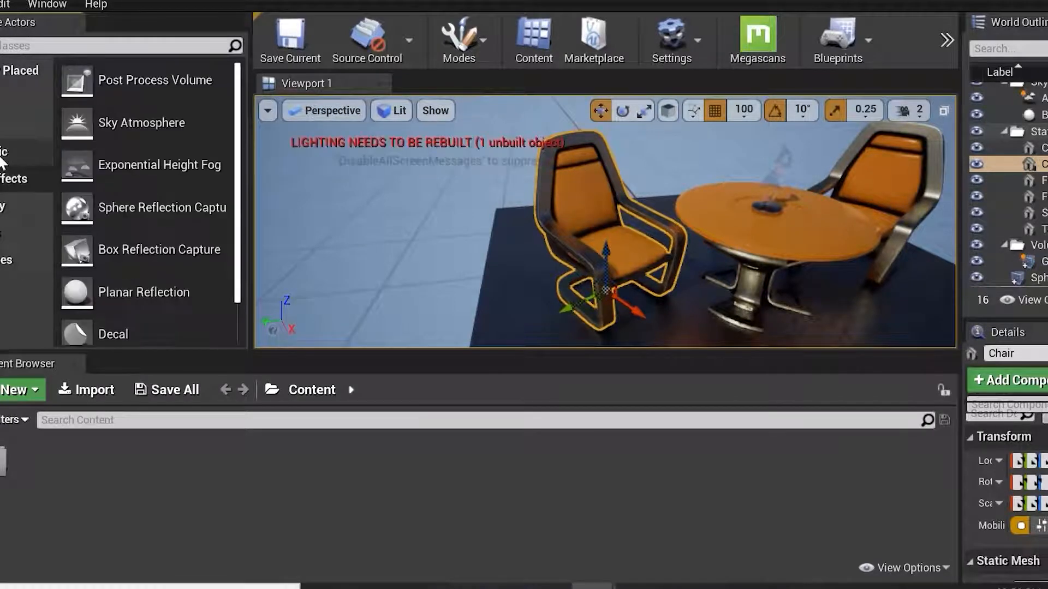
{"action": "left_click", "coordinate": [3, 148]}
{"action": "left_click", "coordinate": [5, 123]}
{"action": "left_click", "coordinate": [6, 97]}
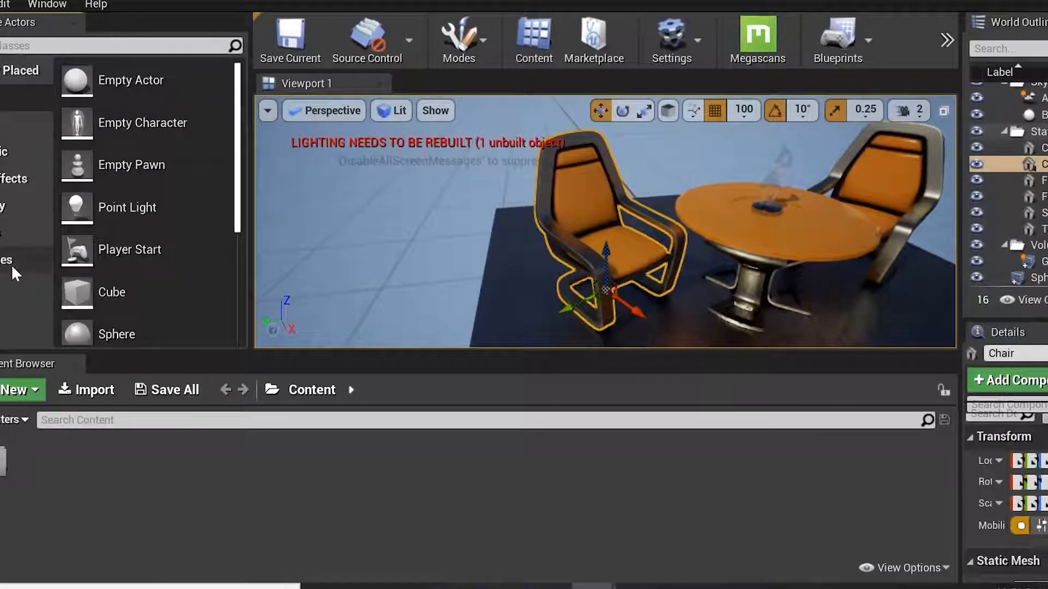
{"action": "left_click", "coordinate": [11, 261]}
{"action": "scroll", "coordinate": [239, 101], "scroll_direction": "down", "scroll_amount": 5}
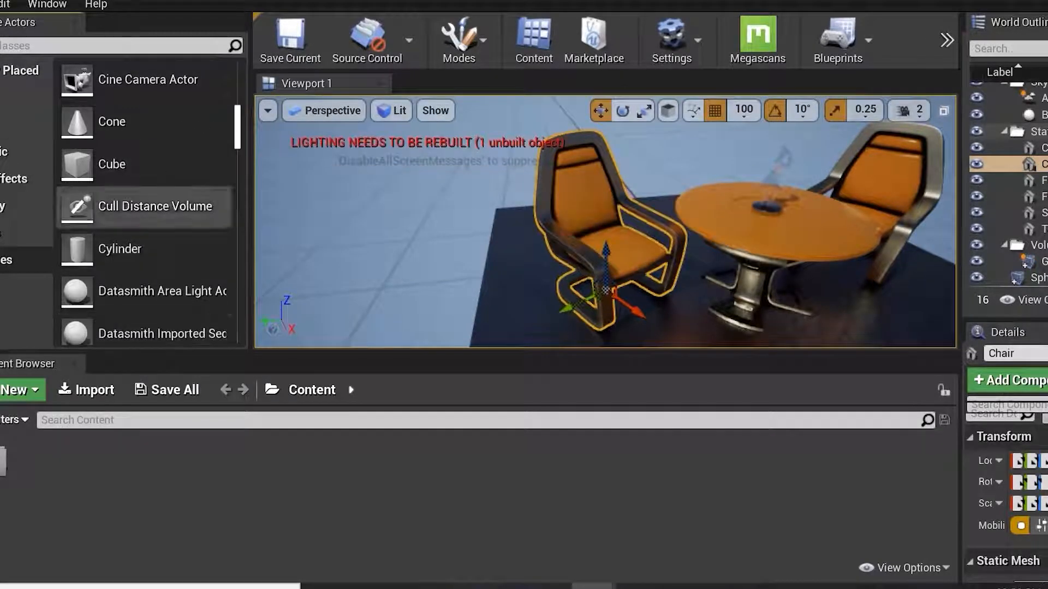
{"action": "left_click_drag", "start_coordinate": [239, 139], "coordinate": [237, 81]}
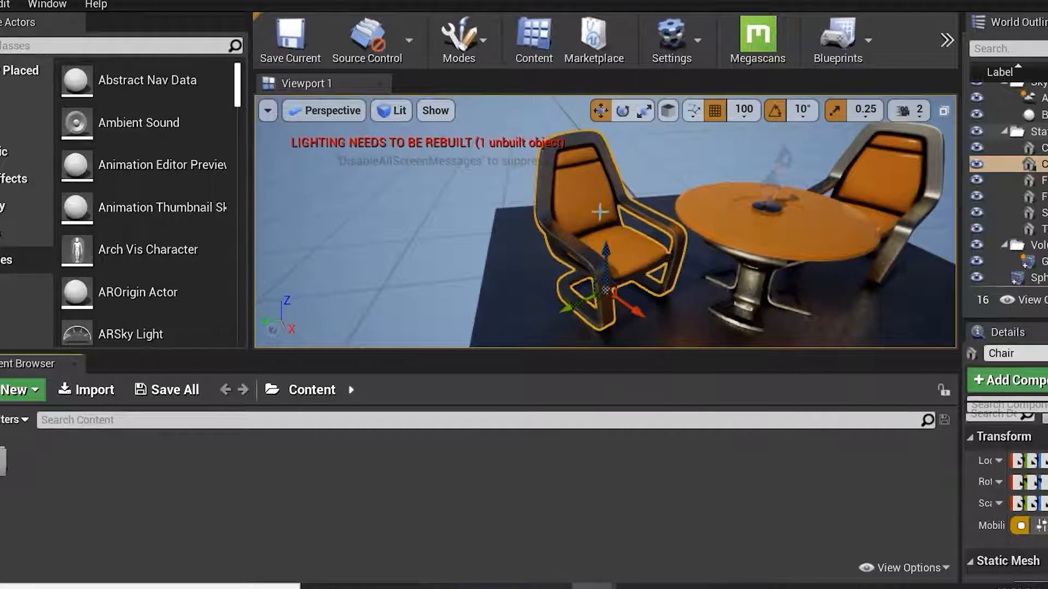
Select the table and switch the viewport into immersive full-screen mode.
{"action": "left_click", "coordinate": [496, 226]}
{"action": "key", "text": "F11"}
{"action": "key", "text": "F11"}
{"action": "key", "text": "F11"}
{"action": "key", "text": "F11"}
{"action": "key", "text": "F11"}
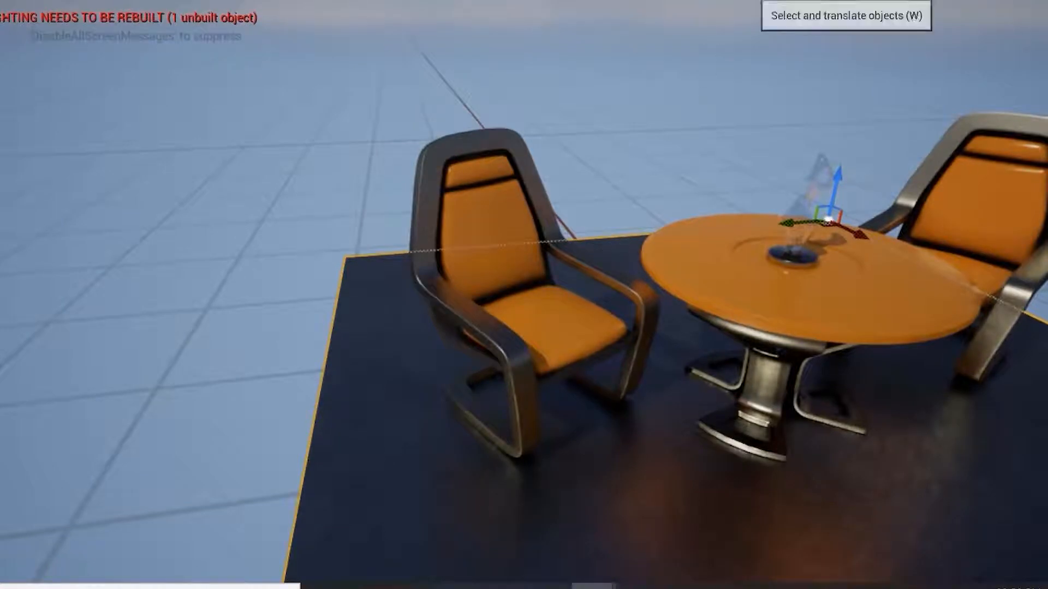
Cycle the selected object's gizmo between rotate, scale and translate modes, ending in scale mode.
{"action": "key", "text": "e"}
{"action": "key", "text": "r"}
{"action": "key", "text": "e"}
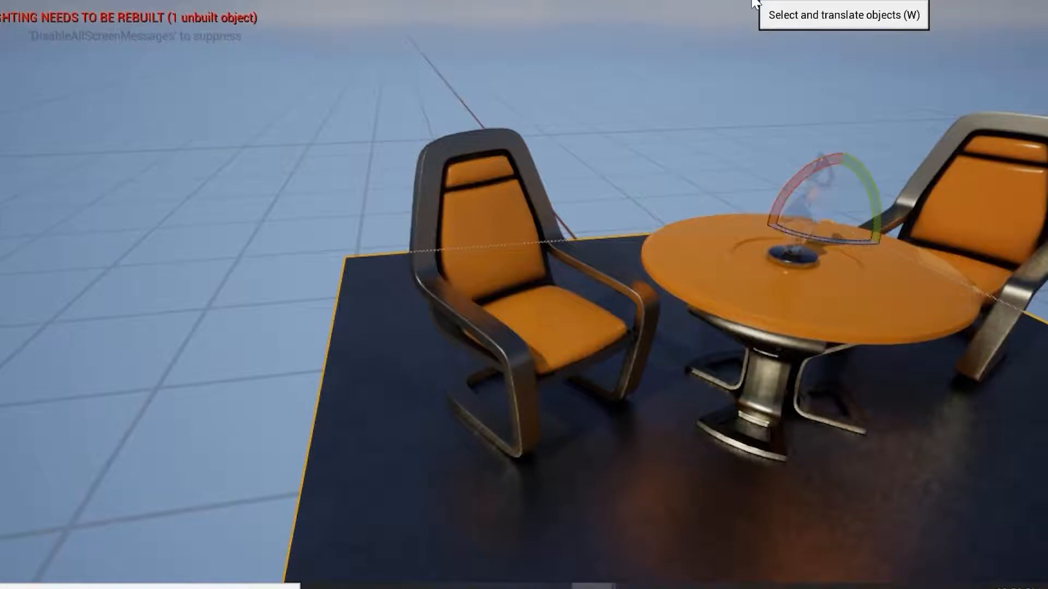
{"action": "key", "text": "r"}
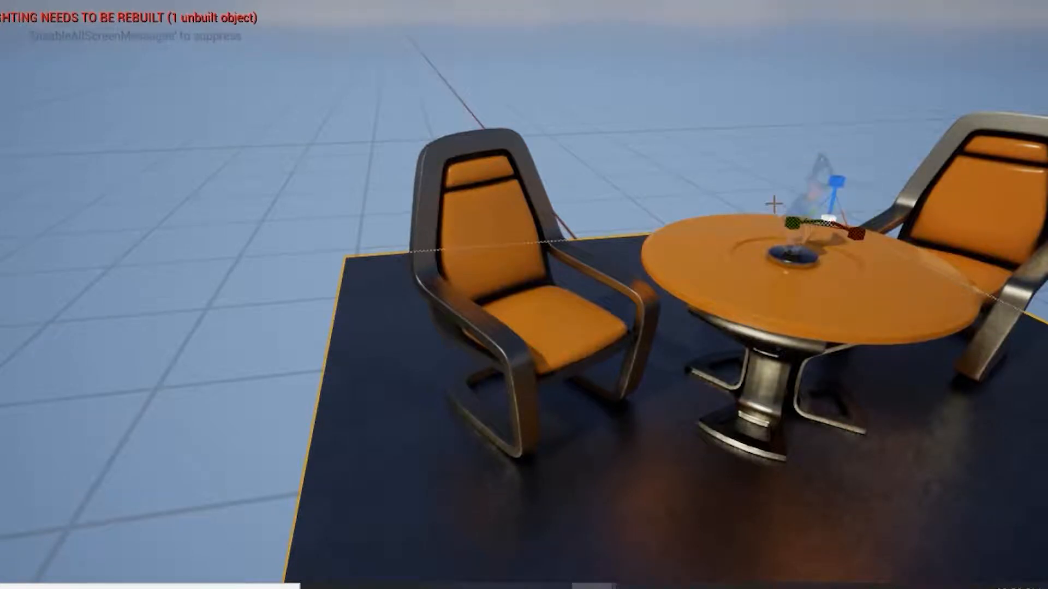
{"action": "key", "text": "e"}
{"action": "key", "text": "r"}
{"action": "key", "text": "w"}
{"action": "key", "text": "e"}
{"action": "key", "text": "r"}
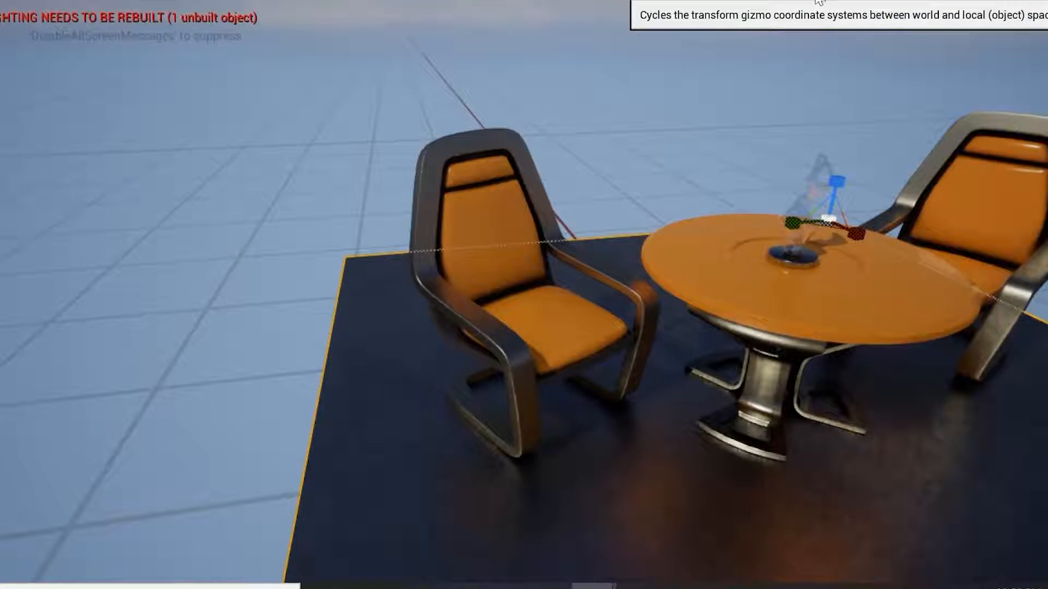
Select the left chair and enable Surface Snapping in the surface snapping options.
{"action": "left_click", "coordinate": [749, 1]}
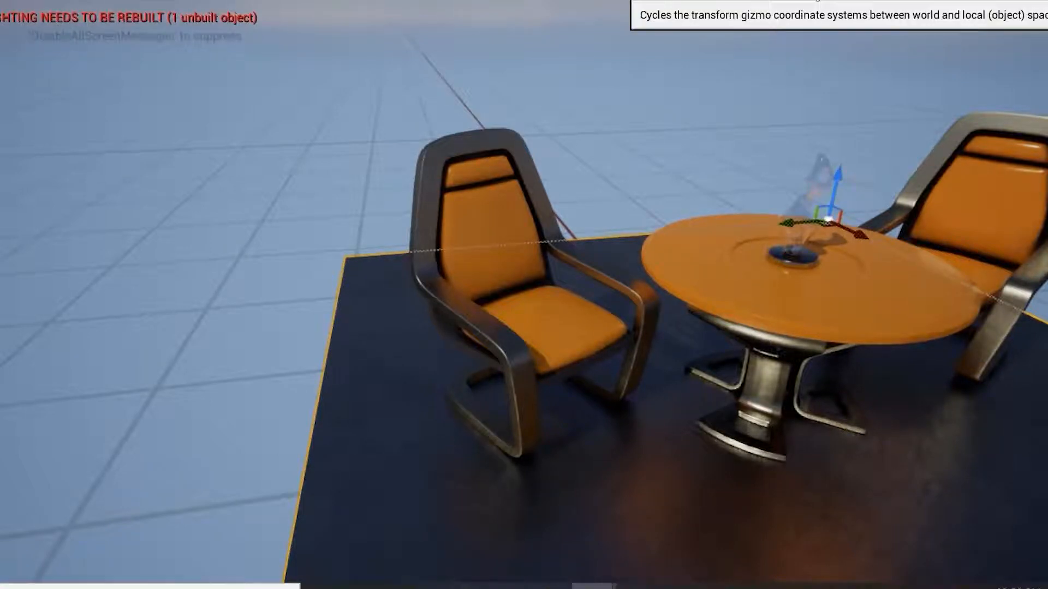
{"action": "left_click", "coordinate": [506, 194]}
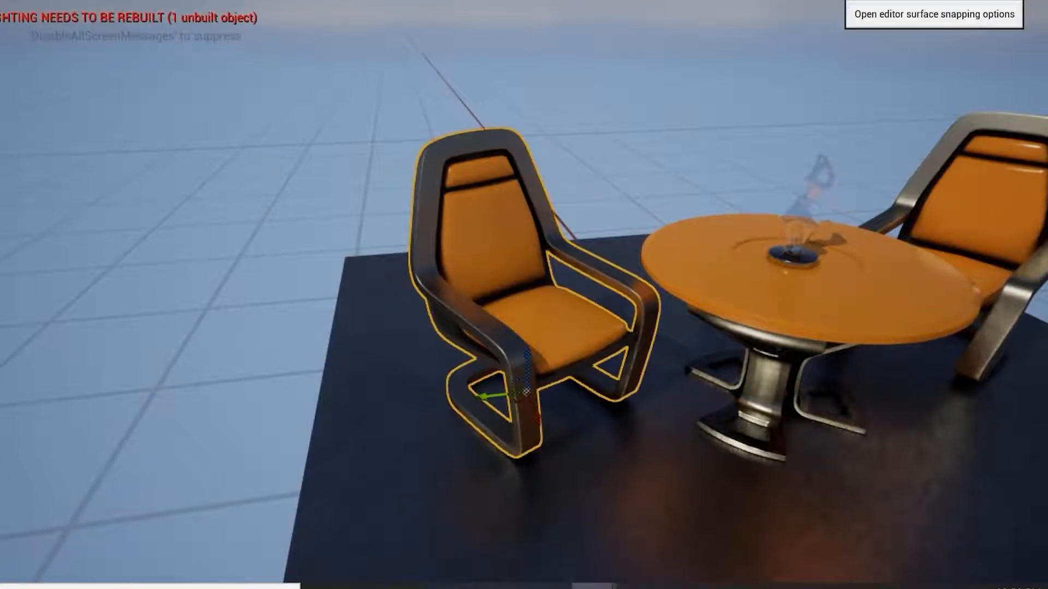
{"action": "left_click", "coordinate": [836, 0]}
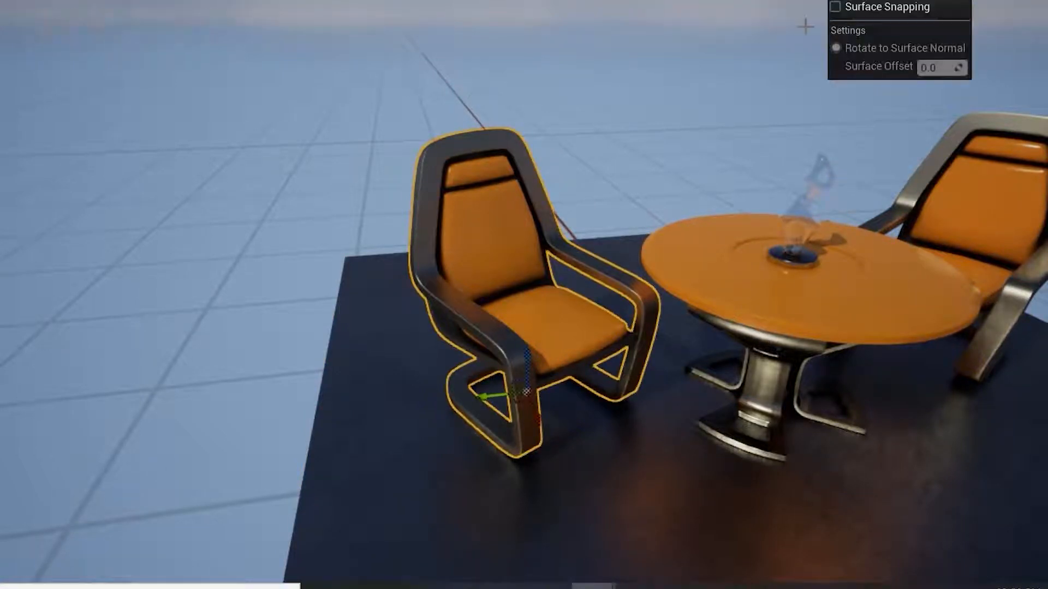
{"action": "left_click", "coordinate": [835, 6]}
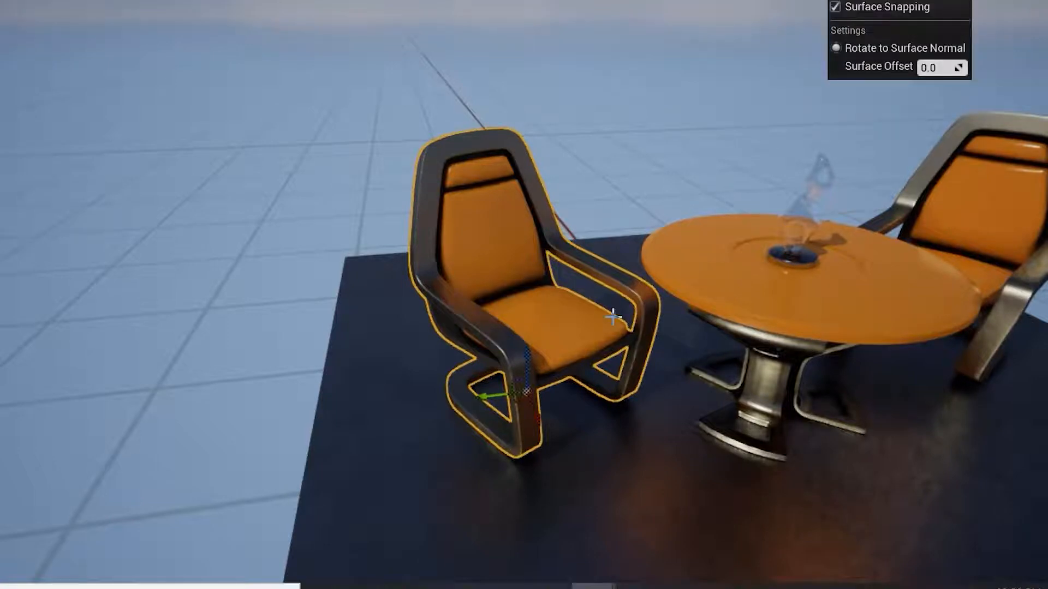
{"action": "left_click", "coordinate": [530, 298]}
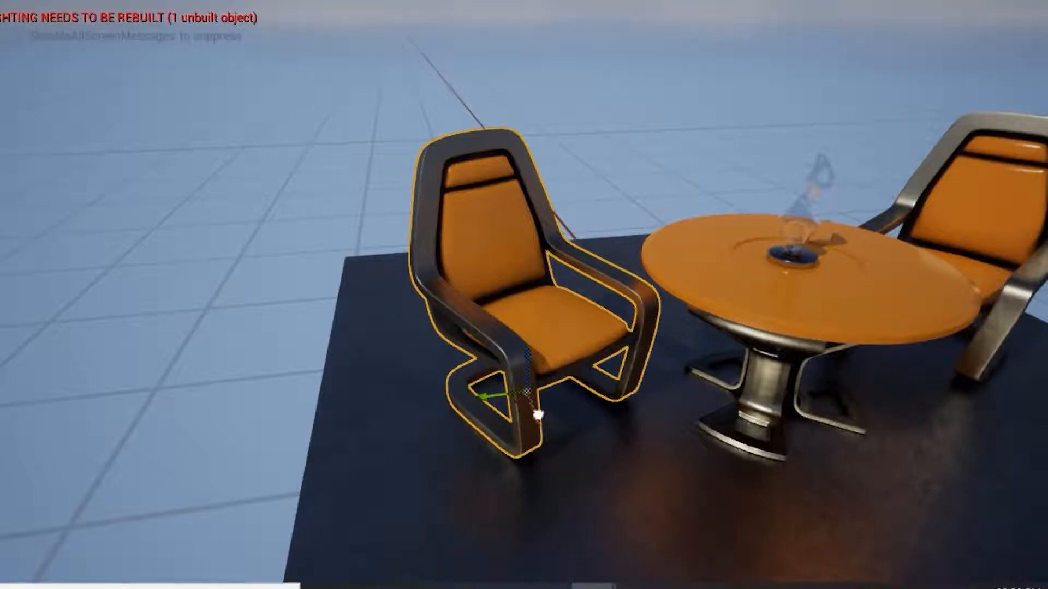
Rotate the left chair with the rotation gizmo and undo the rotation.
{"action": "left_click_drag", "start_coordinate": [567, 497], "coordinate": [558, 416]}
{"action": "key", "text": "e"}
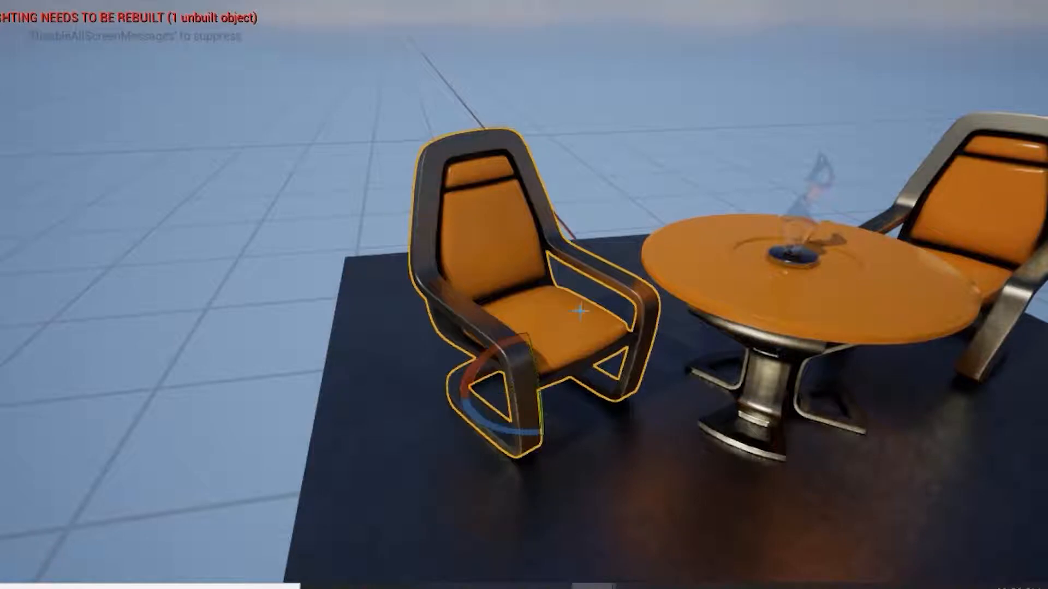
{"action": "left_click_drag", "start_coordinate": [533, 368], "coordinate": [543, 481]}
{"action": "key", "text": "ctrl+z"}
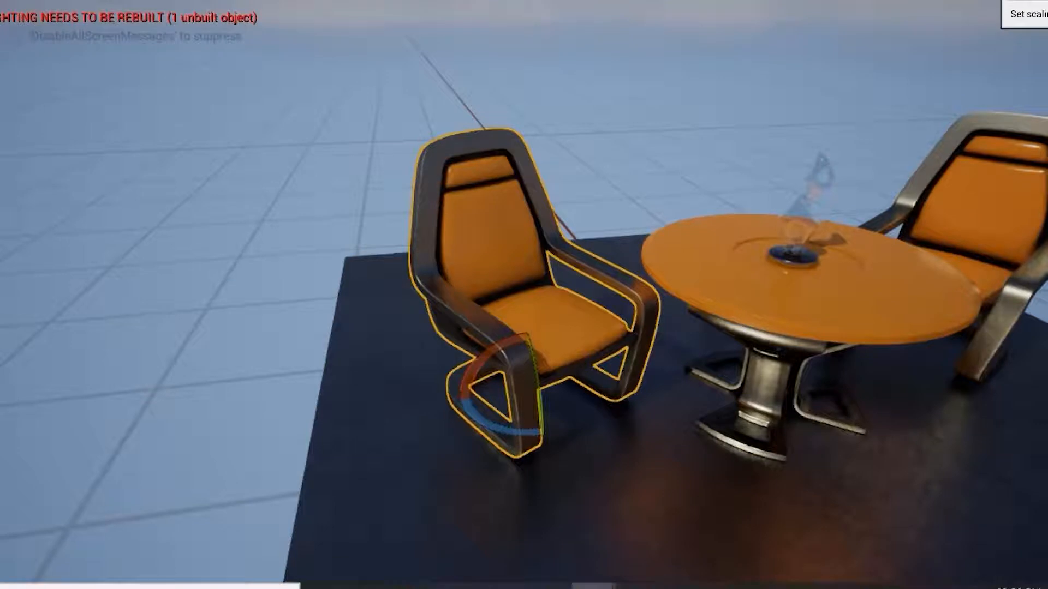
Lower the viewport camera speed with its slider while flying around the table.
{"action": "left_click", "coordinate": [1033, 4]}
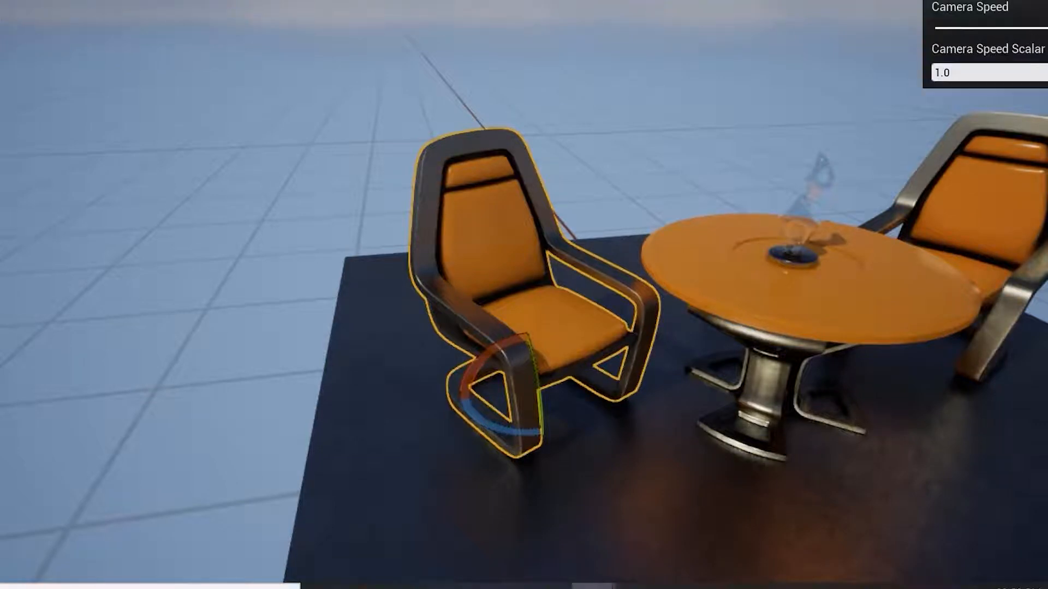
{"action": "right_click", "coordinate": [659, 237]}
{"action": "right_click", "coordinate": [659, 236]}
{"action": "right_click_drag", "start_coordinate": [659, 205], "coordinate": [666, 193]}
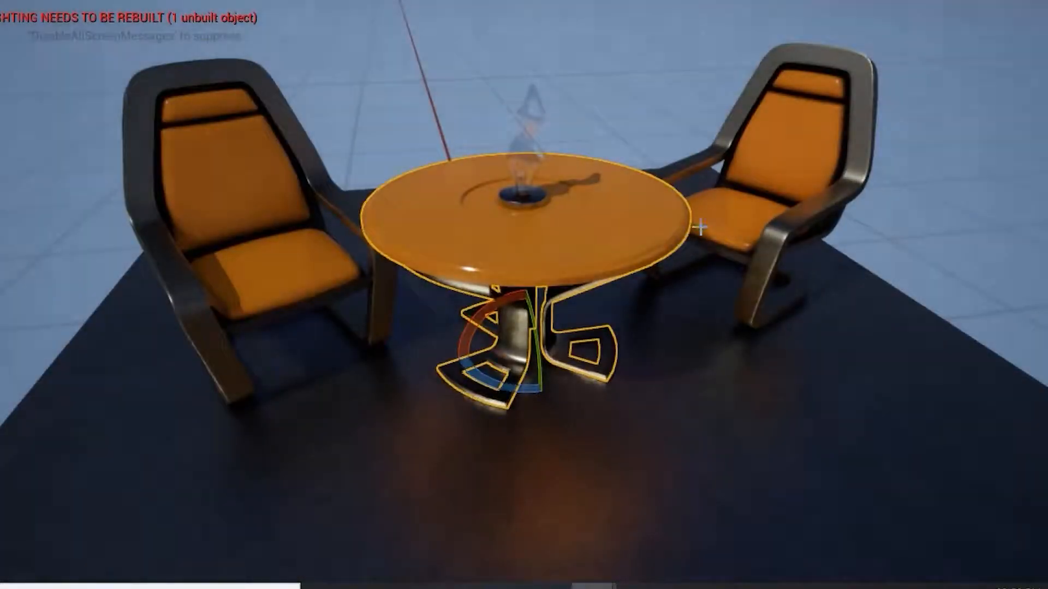
{"action": "left_click", "coordinate": [1037, 13]}
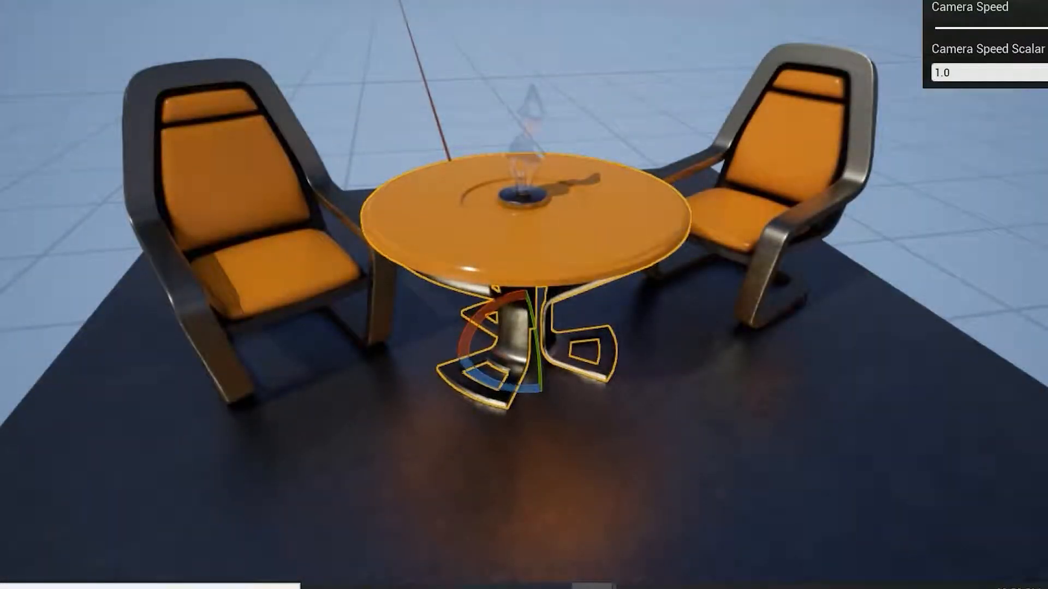
{"action": "left_click_drag", "start_coordinate": [1034, 31], "coordinate": [981, 39]}
Select the table and exit immersive full-screen mode.
{"action": "left_click", "coordinate": [655, 220]}
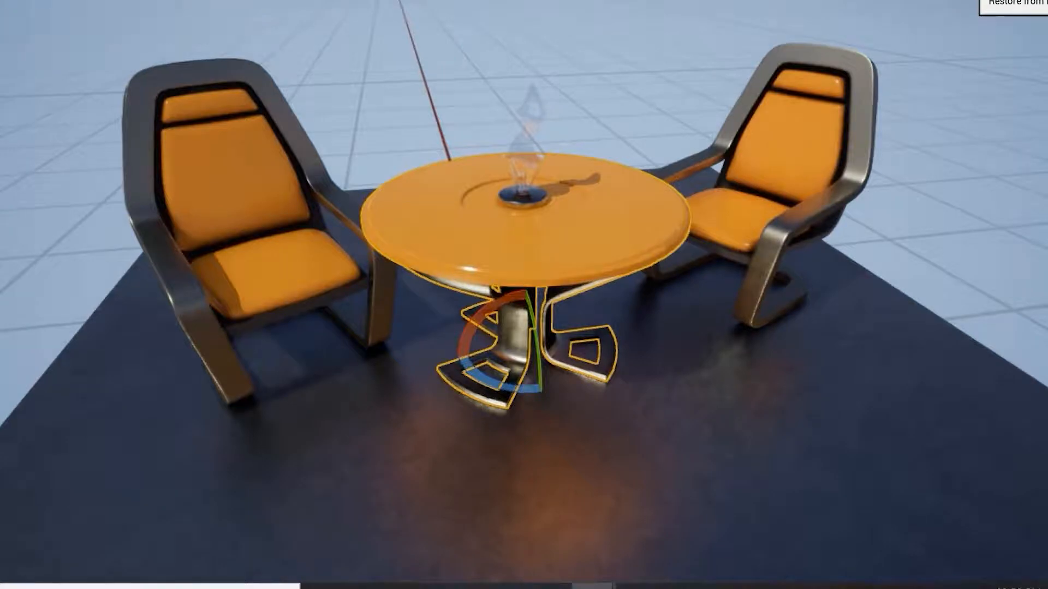
{"action": "left_click", "coordinate": [1036, 3]}
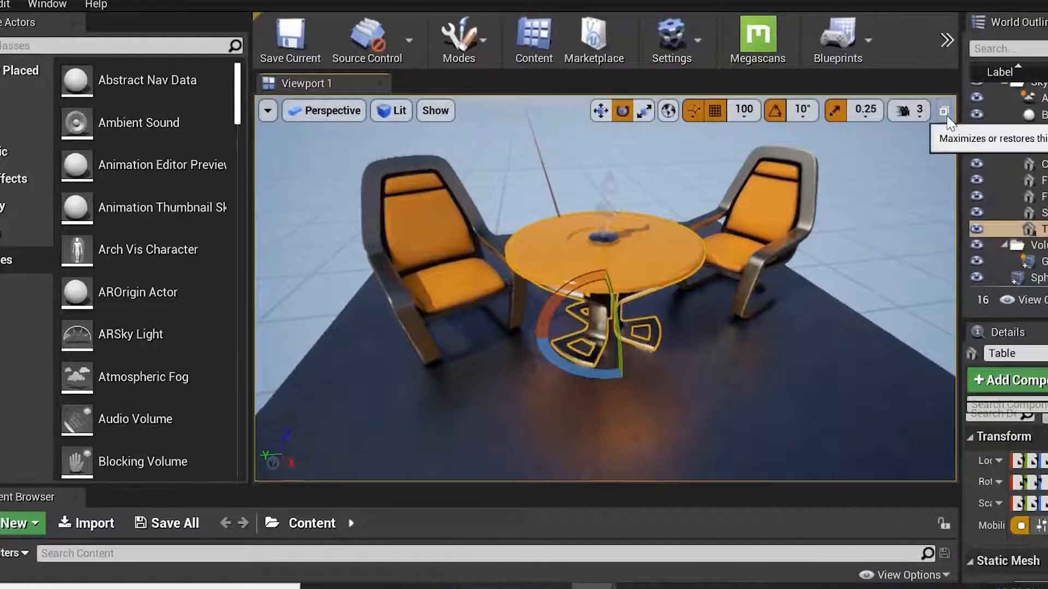
Toggle between the four-view layout and single maximized views, ending with the Perspective view maximized.
{"action": "left_click", "coordinate": [944, 112]}
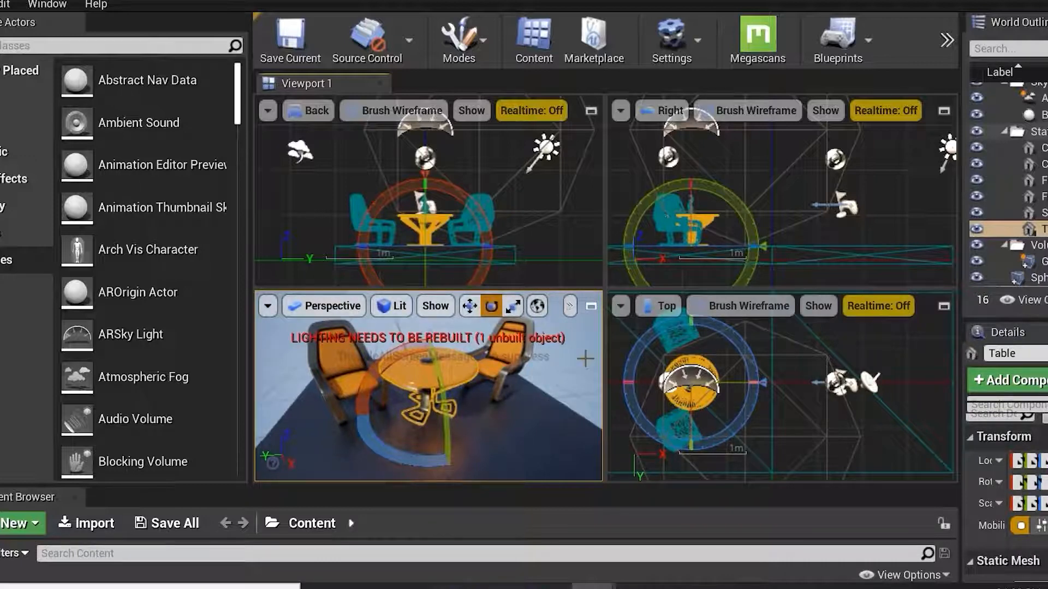
{"action": "left_click", "coordinate": [590, 111]}
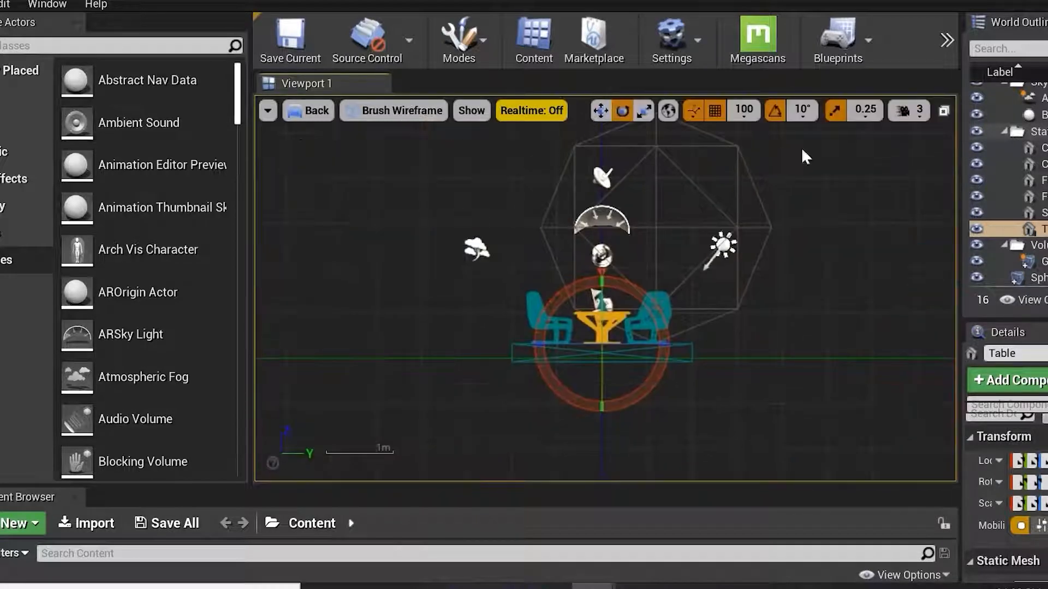
{"action": "left_click", "coordinate": [944, 112]}
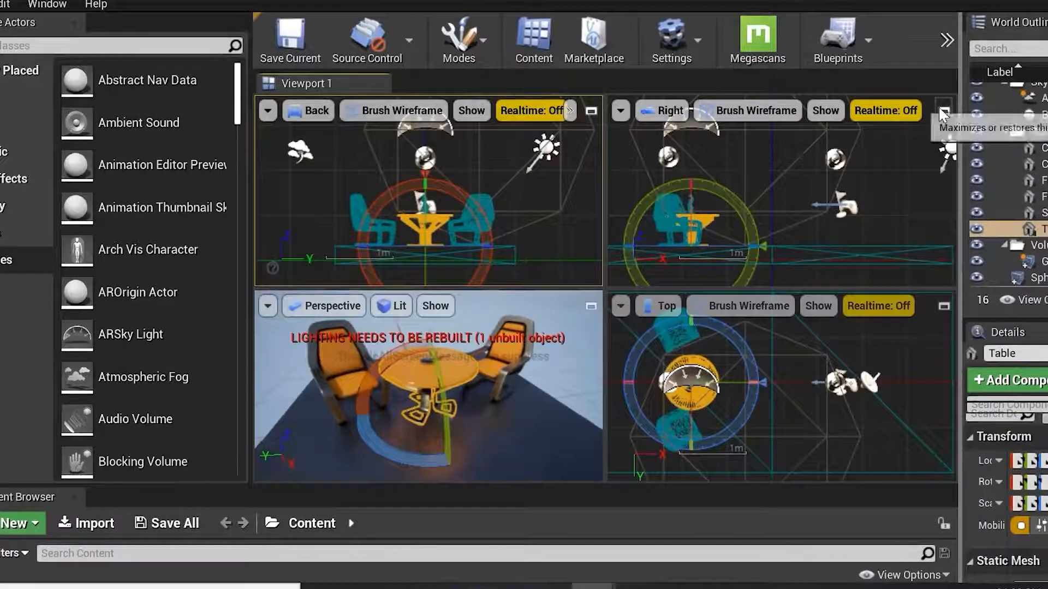
{"action": "left_click", "coordinate": [942, 111]}
{"action": "left_click", "coordinate": [939, 111]}
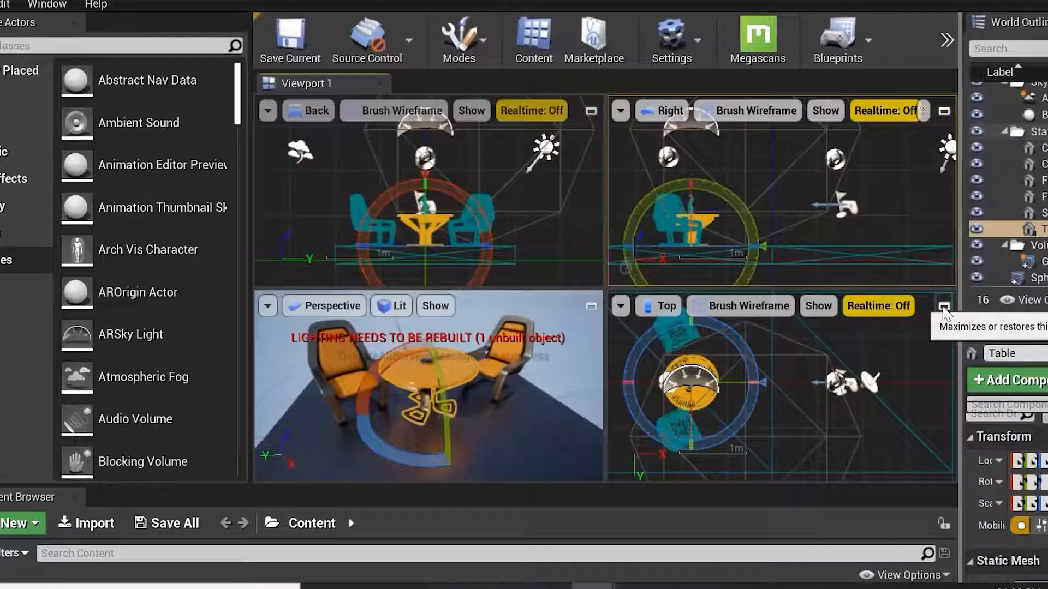
{"action": "left_click", "coordinate": [591, 307]}
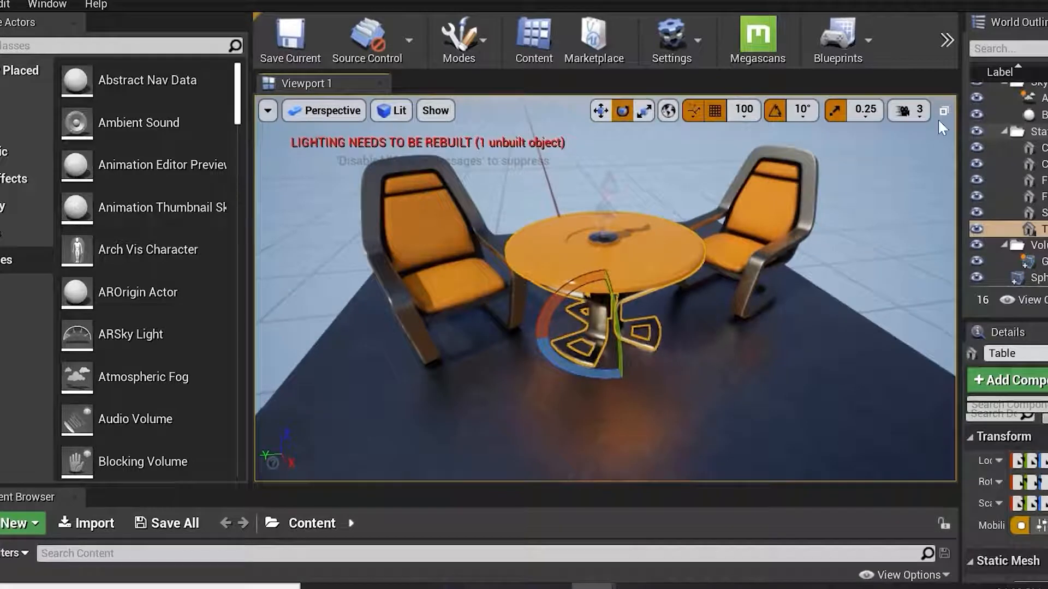
Switch to the four-view layout and back to the maximized Perspective view.
{"action": "left_click", "coordinate": [943, 111]}
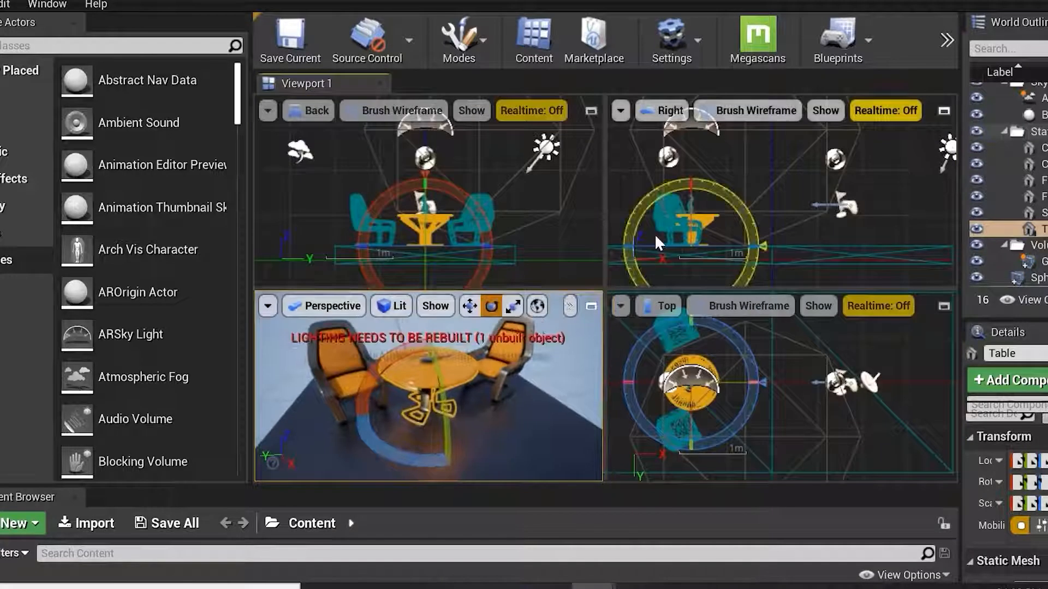
{"action": "left_click", "coordinate": [591, 307]}
Select an actor in the Perspective viewport and delete it from the level.
{"action": "mouse_move", "coordinate": [895, 266]}
{"action": "left_mouse_down", "text": "alt"}
{"action": "mouse_move", "coordinate": [691, 273]}
{"action": "mouse_move", "coordinate": [596, 250]}
{"action": "mouse_move", "coordinate": [485, 279]}
{"action": "mouse_move", "coordinate": [458, 229]}
{"action": "left_mouse_up", "text": "alt"}
{"action": "left_click", "coordinate": [459, 215]}
{"action": "key", "text": "Delete"}
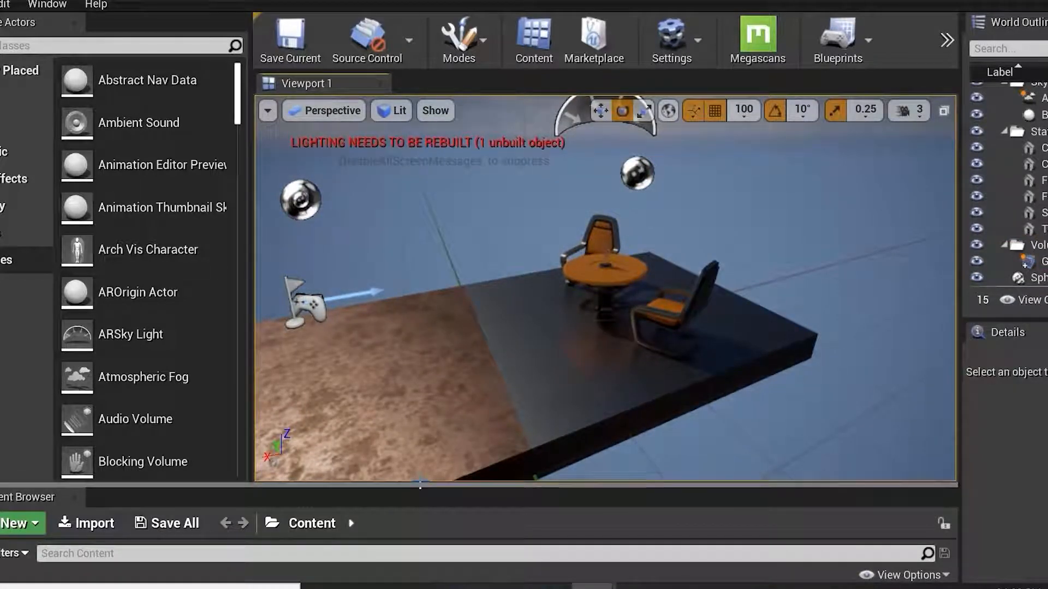
Shrink the viewport panel and enlarge it again while orbiting the camera around the platform.
{"action": "left_click_drag", "start_coordinate": [418, 485], "coordinate": [497, 308]}
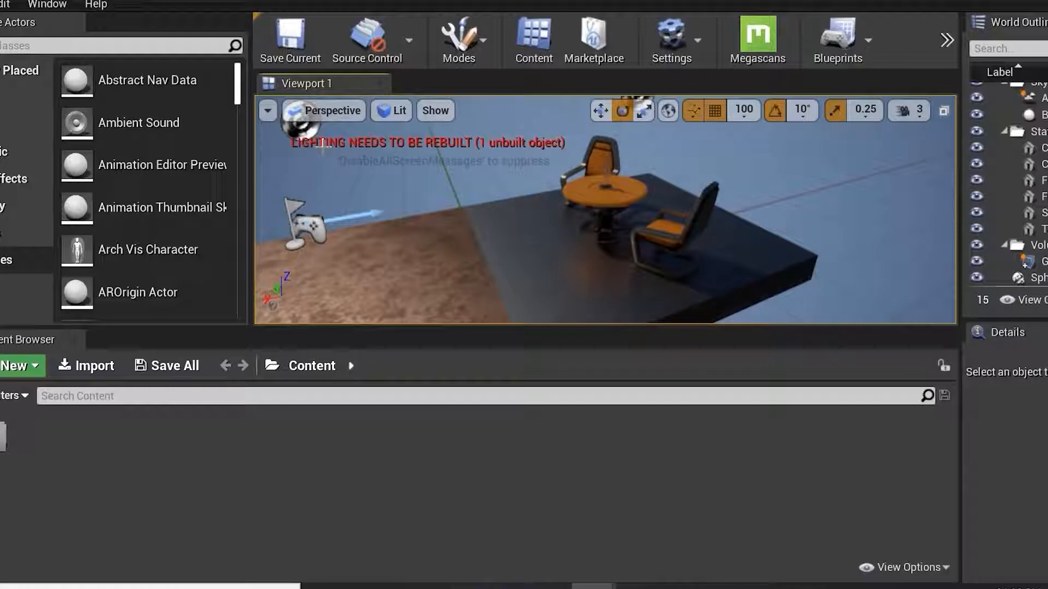
{"action": "left_click", "coordinate": [268, 111]}
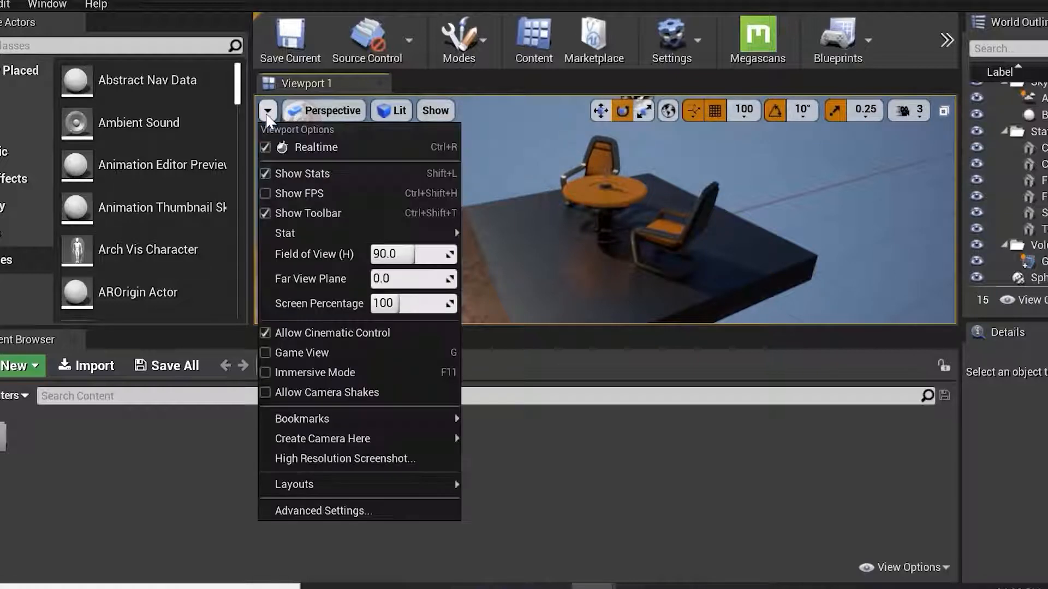
{"action": "left_click_drag", "start_coordinate": [555, 188], "coordinate": [584, 214], "text": "alt"}
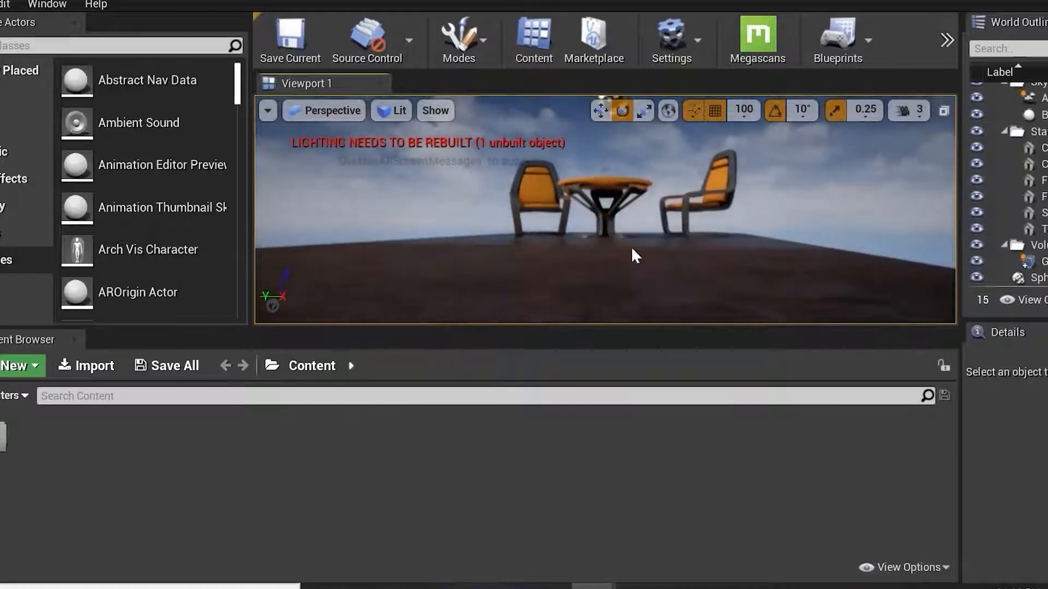
{"action": "left_click_drag", "start_coordinate": [587, 328], "coordinate": [588, 559]}
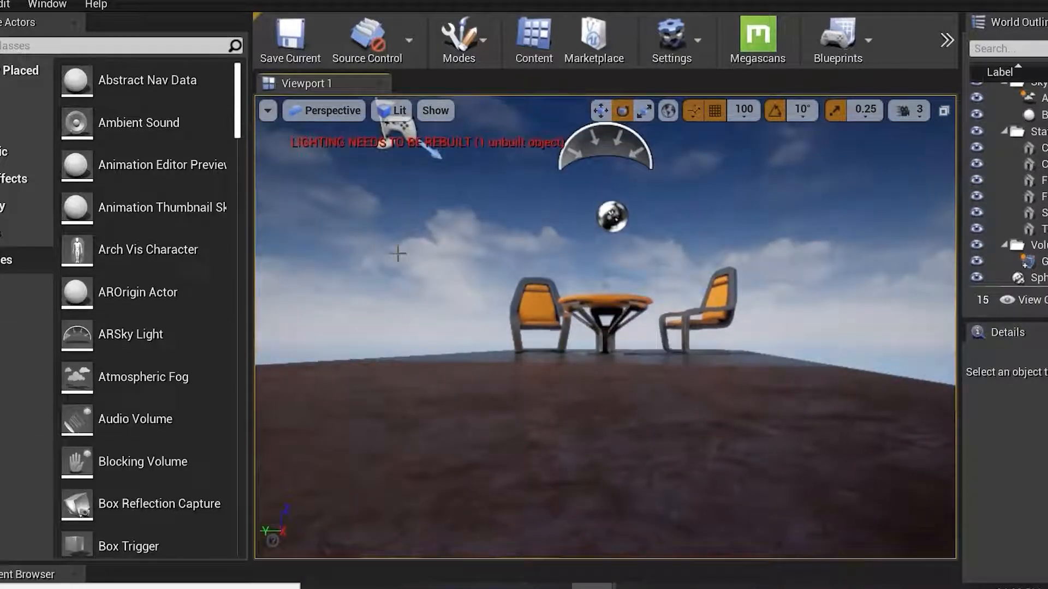
{"action": "left_click_drag", "start_coordinate": [632, 257], "coordinate": [690, 279], "text": "alt"}
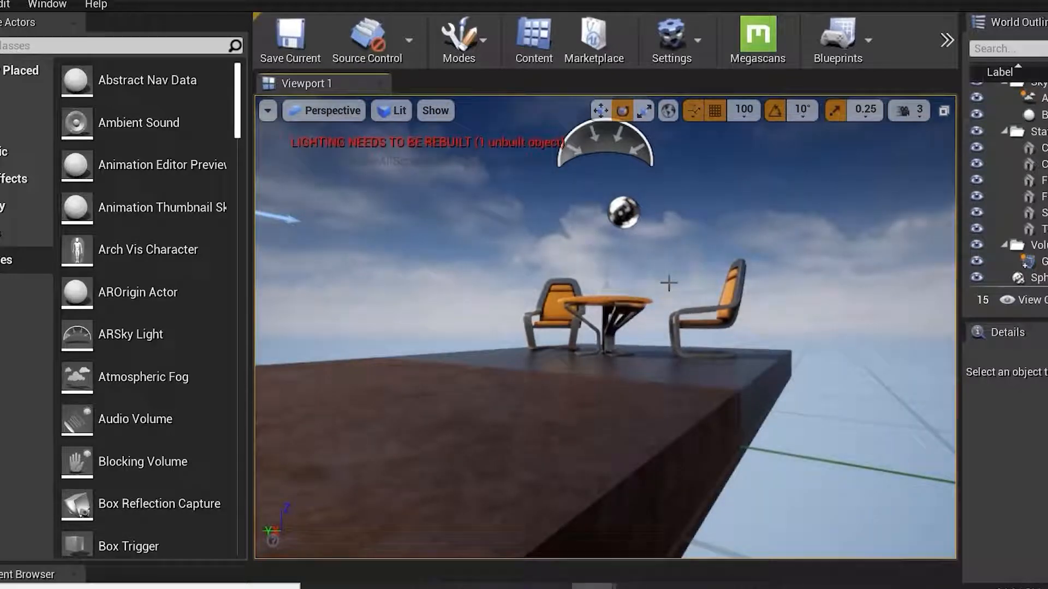
{"action": "left_click_drag", "start_coordinate": [683, 283], "coordinate": [697, 250], "text": "alt"}
Turn the viewport's Realtime rendering off and back on.
{"action": "left_click", "coordinate": [267, 111]}
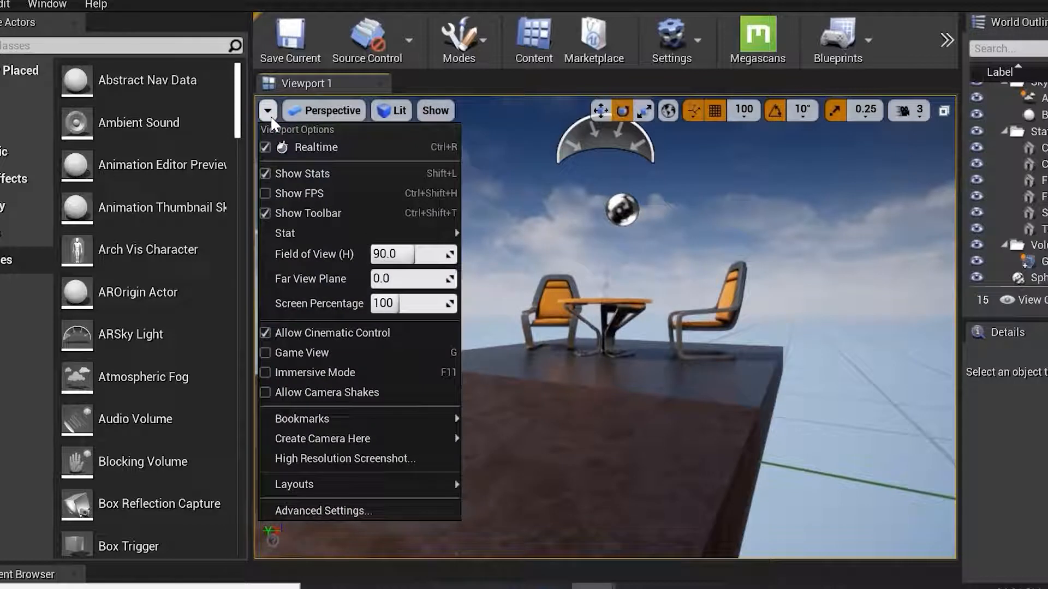
{"action": "left_click", "coordinate": [264, 148]}
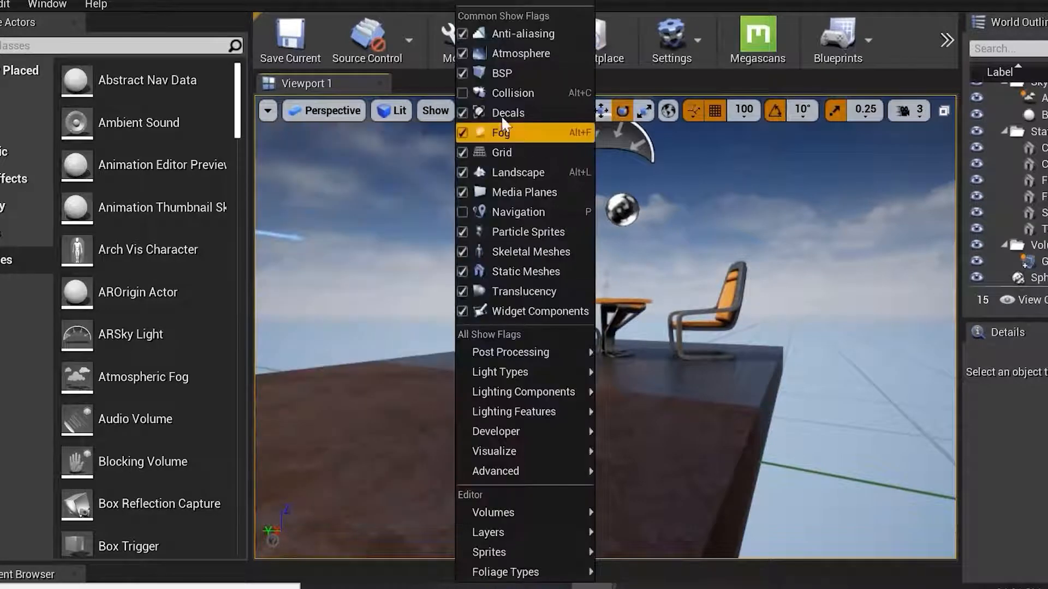
{"action": "left_click", "coordinate": [479, 16]}
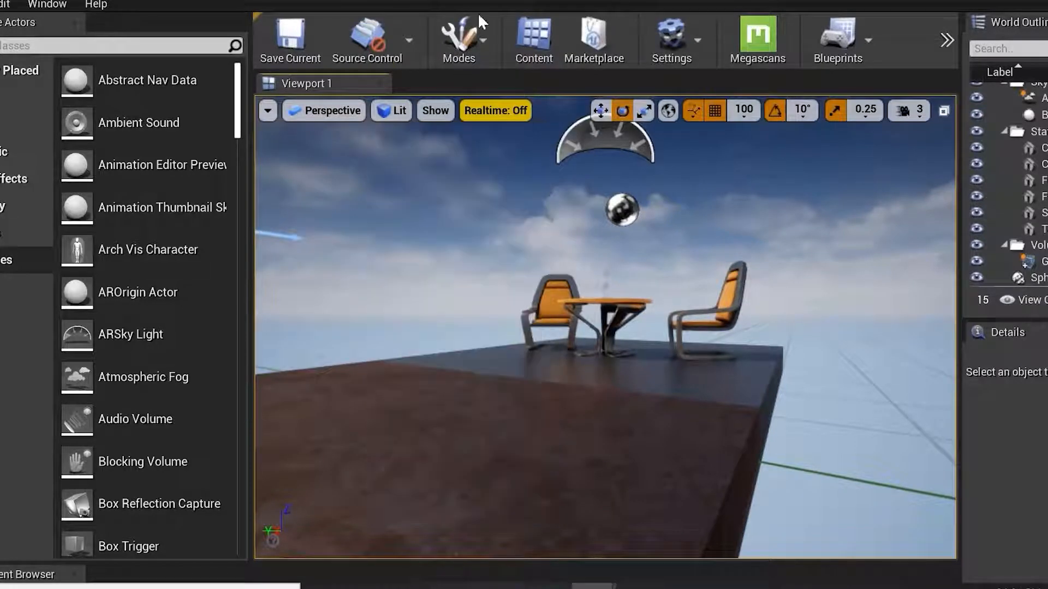
{"action": "left_click", "coordinate": [491, 117]}
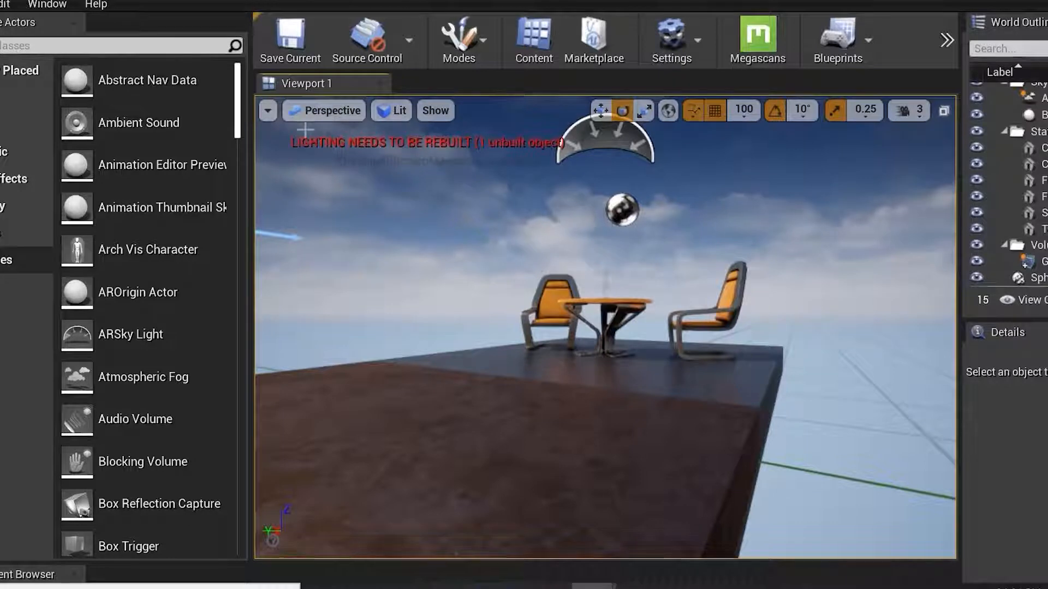
Turn on the FPS display in the viewport and turn it off again.
{"action": "left_click", "coordinate": [268, 111]}
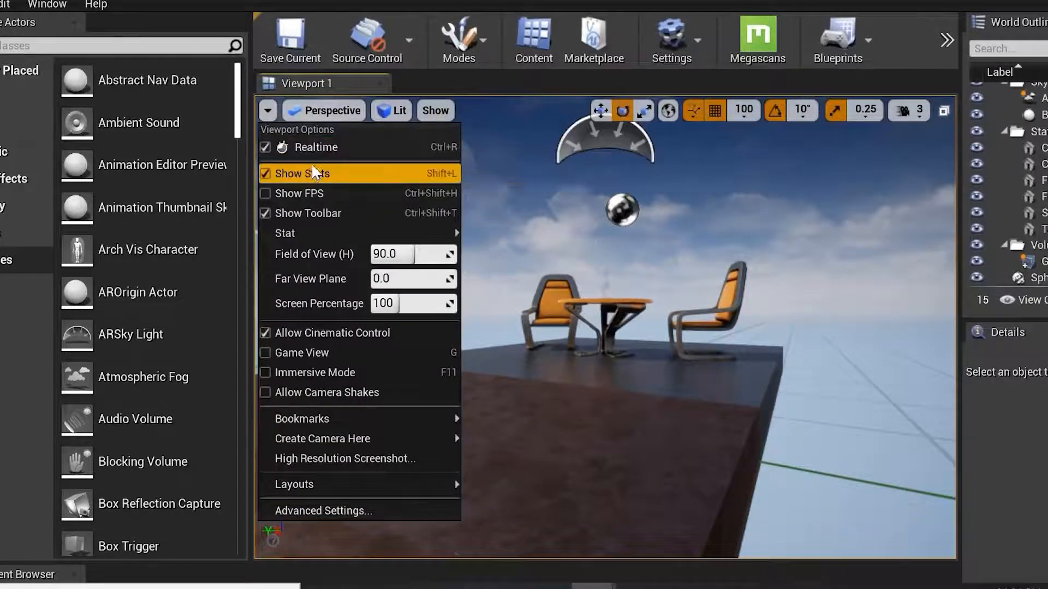
{"action": "left_click", "coordinate": [306, 194]}
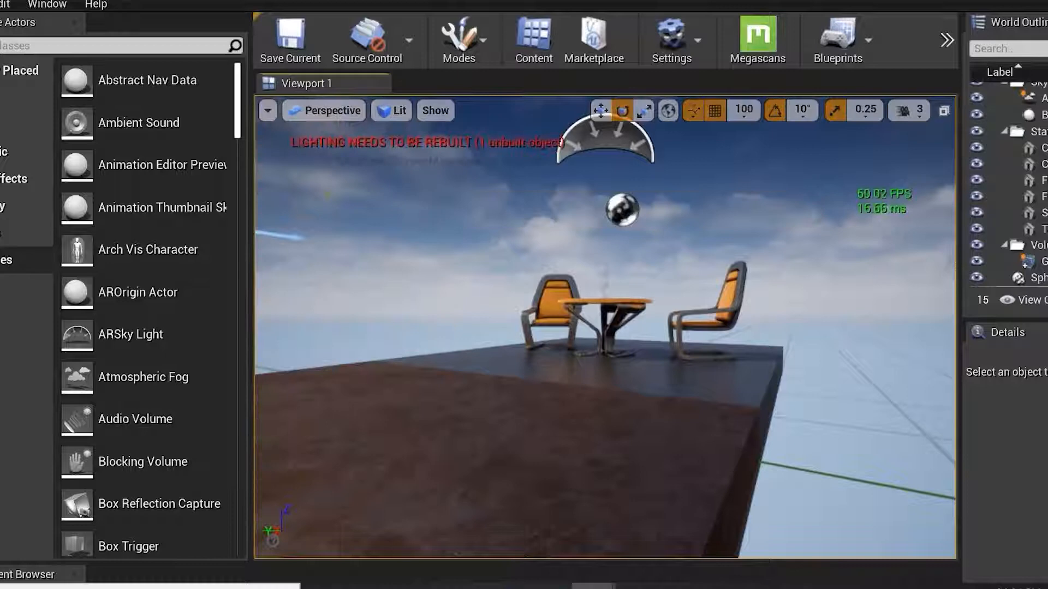
{"action": "left_click", "coordinate": [268, 110]}
{"action": "left_click", "coordinate": [304, 209]}
Hide the viewport toolbar and show it again.
{"action": "left_click", "coordinate": [268, 111]}
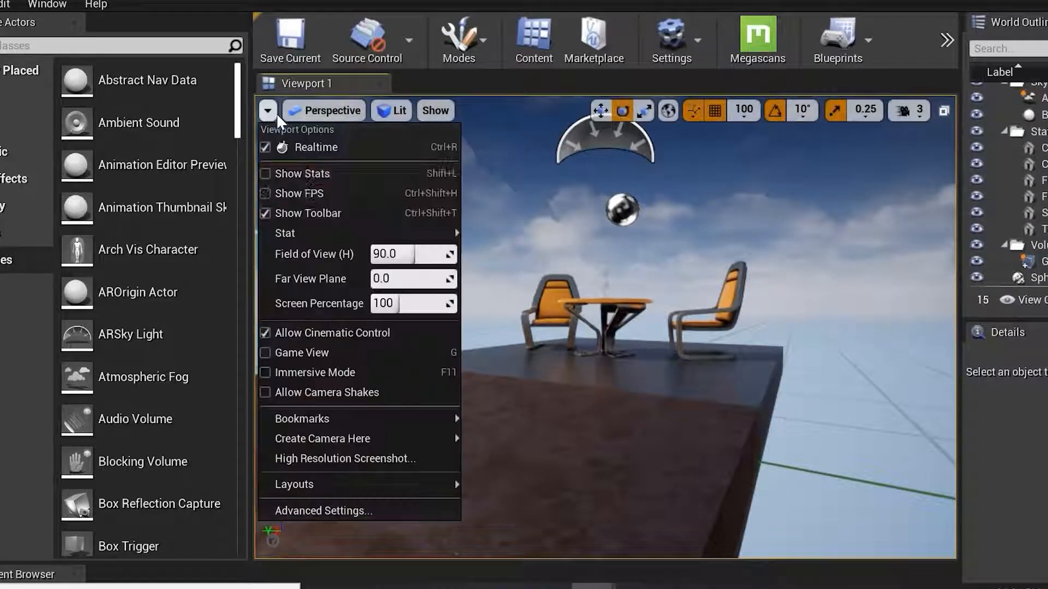
{"action": "left_click", "coordinate": [327, 213]}
{"action": "left_click", "coordinate": [269, 111]}
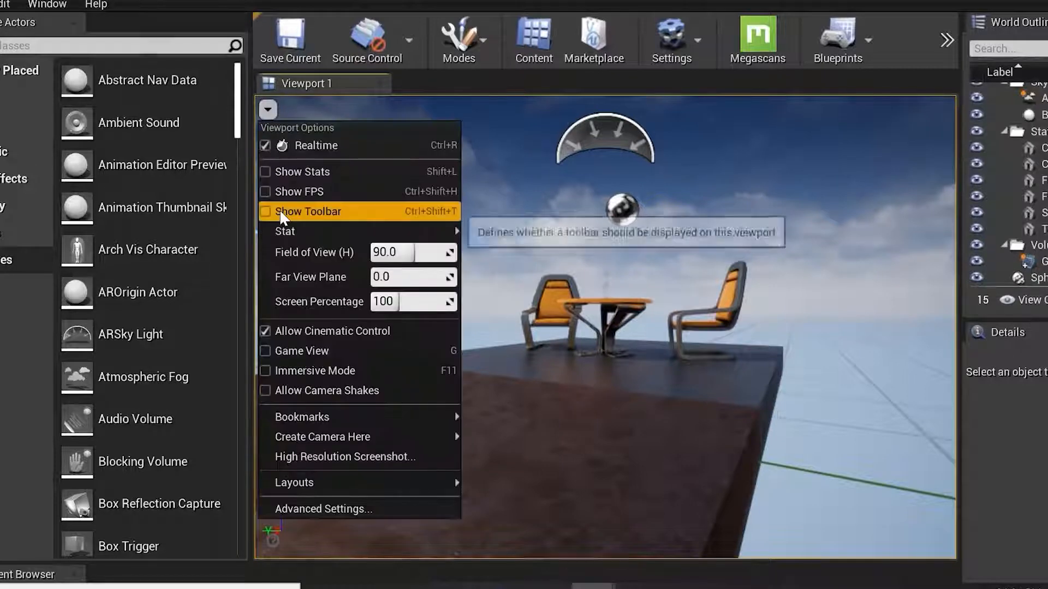
{"action": "left_click", "coordinate": [308, 213]}
Zoom out around the platform and select the Player Start actor in the viewport.
{"action": "left_click", "coordinate": [268, 110]}
{"action": "mouse_move", "coordinate": [331, 235]}
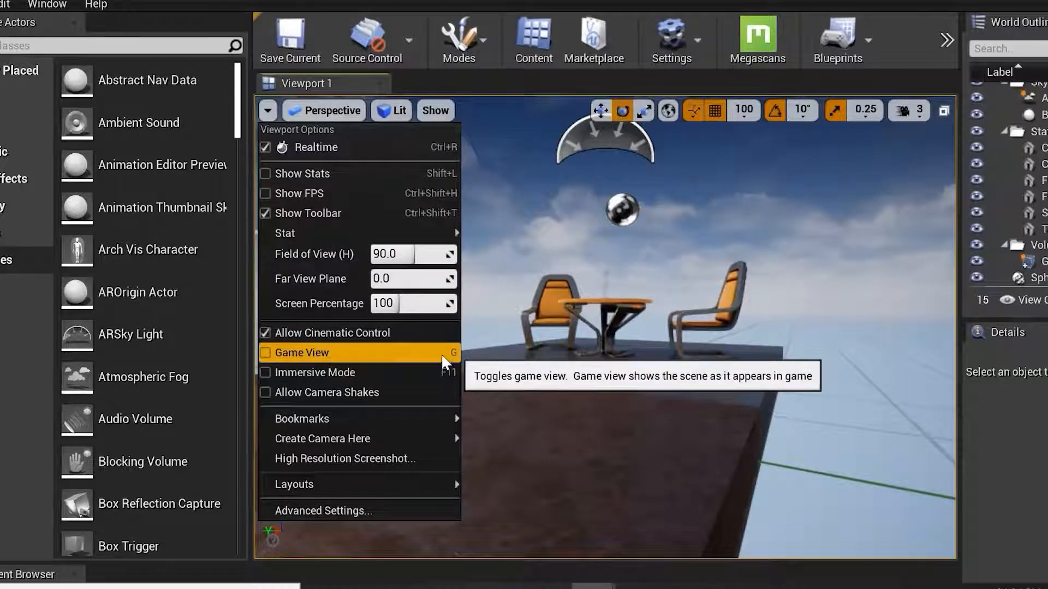
{"action": "left_click", "coordinate": [789, 331]}
{"action": "scroll", "coordinate": [661, 281], "scroll_direction": "down", "scroll_amount": 2}
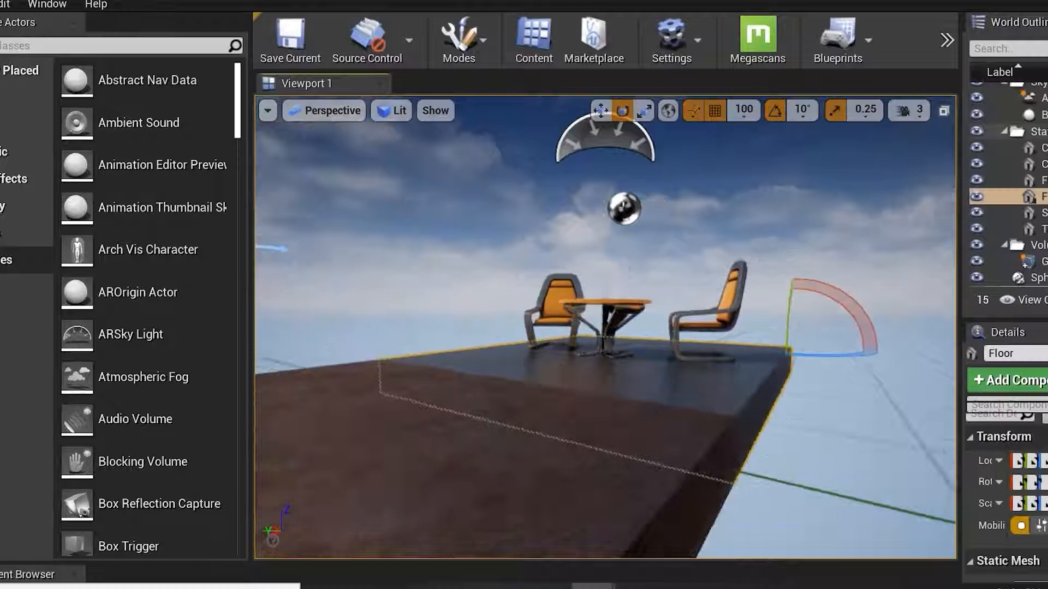
{"action": "left_click_drag", "start_coordinate": [661, 282], "coordinate": [634, 232], "text": "alt"}
{"action": "scroll", "coordinate": [545, 223], "scroll_direction": "down", "scroll_amount": 3}
{"action": "scroll", "coordinate": [530, 209], "scroll_direction": "down", "scroll_amount": 1}
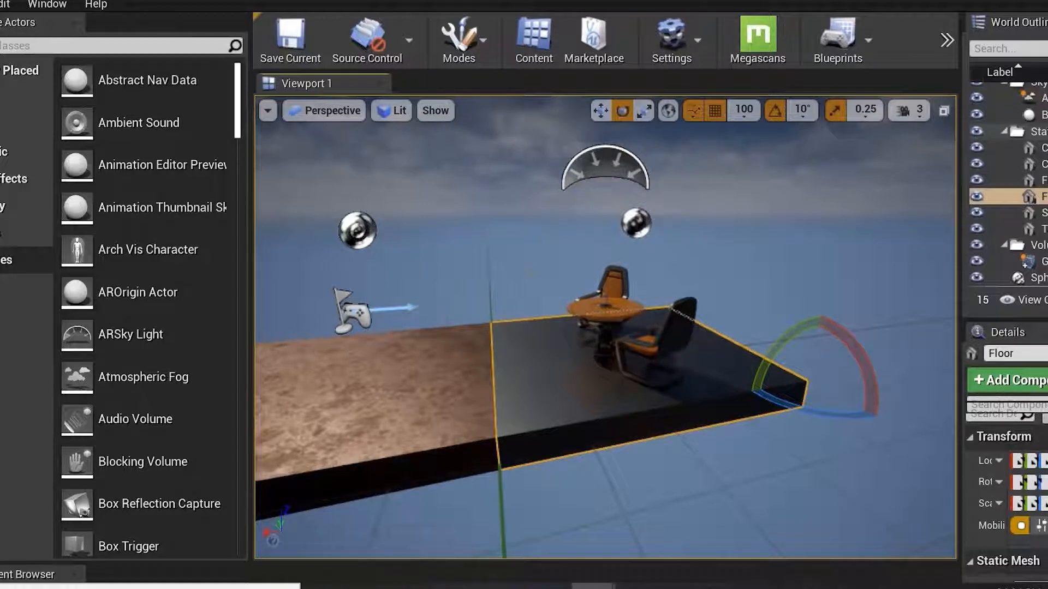
{"action": "left_click_drag", "start_coordinate": [349, 367], "coordinate": [405, 372], "text": "alt"}
{"action": "left_click", "coordinate": [349, 365]}
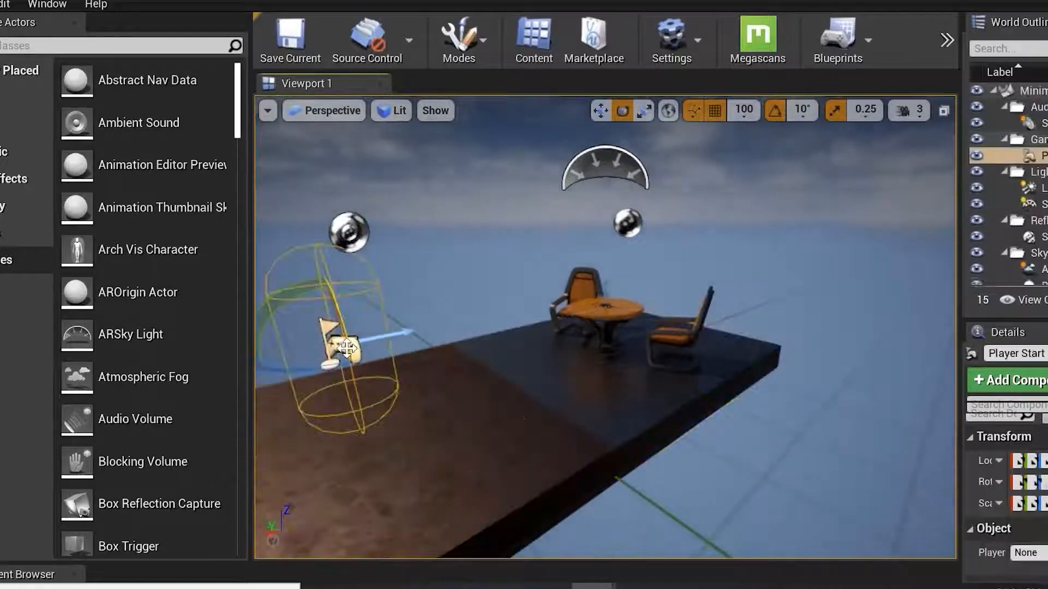
Toggle Game View on and off repeatedly to hide and show the editor icons.
{"action": "key", "text": "g"}
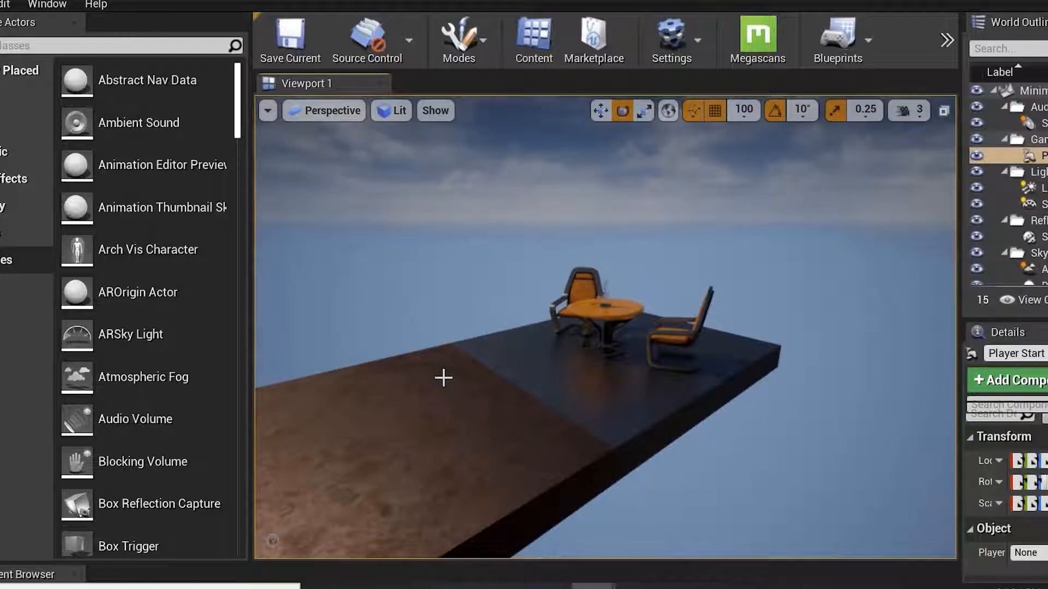
{"action": "key", "text": "g"}
{"action": "key", "text": "g"}
{"action": "key", "text": "g"}
{"action": "key", "text": "g"}
{"action": "key", "text": "g"}
{"action": "key", "text": "g"}
{"action": "key", "text": "g"}
{"action": "key", "text": "g"}
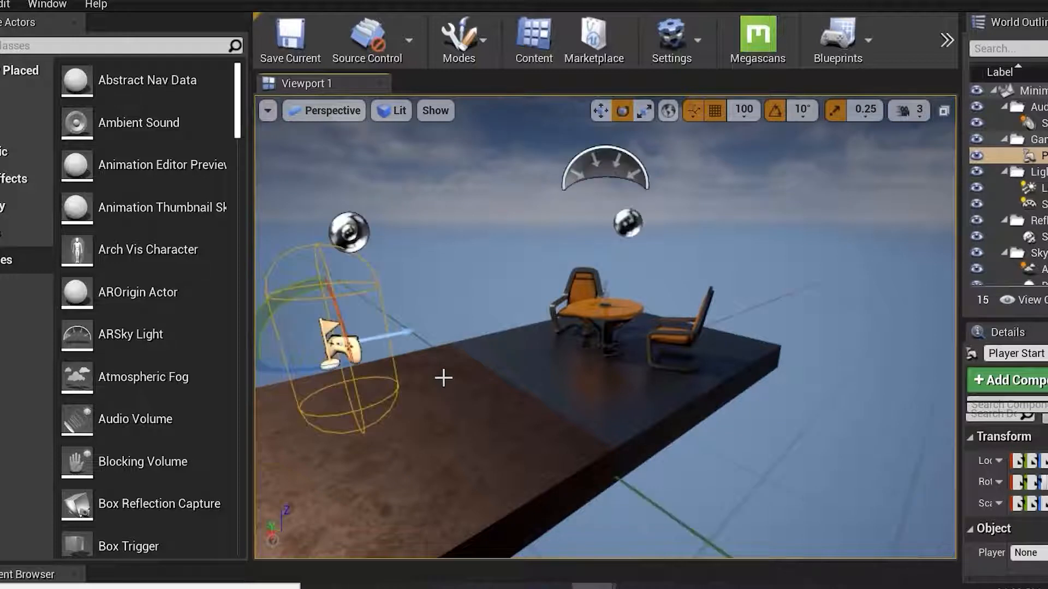
{"action": "key", "text": "g"}
{"action": "key", "text": "g"}
{"action": "key", "text": "g"}
{"action": "key", "text": "g"}
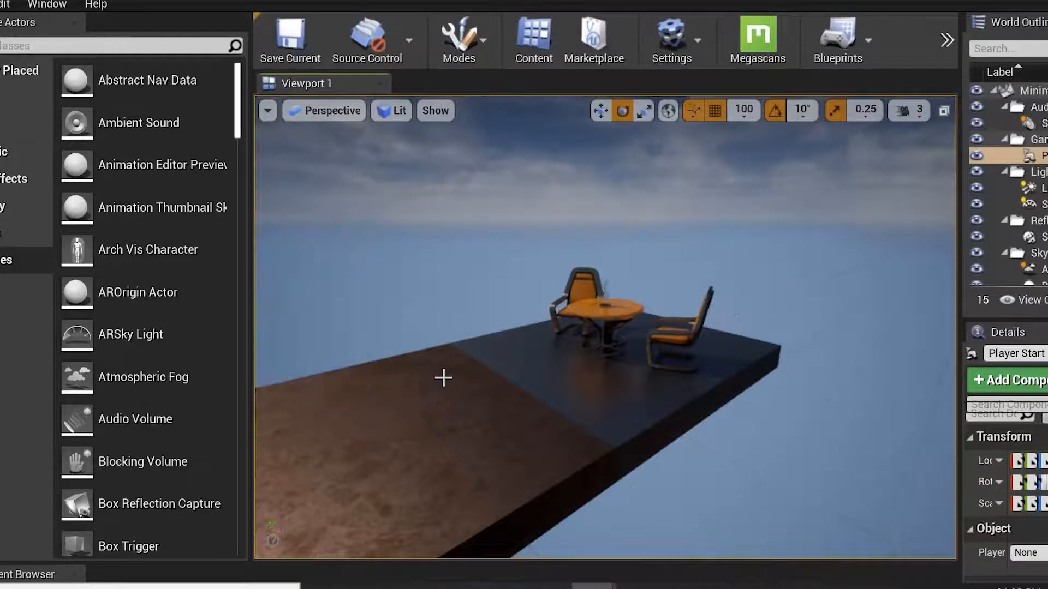
{"action": "key", "text": "g"}
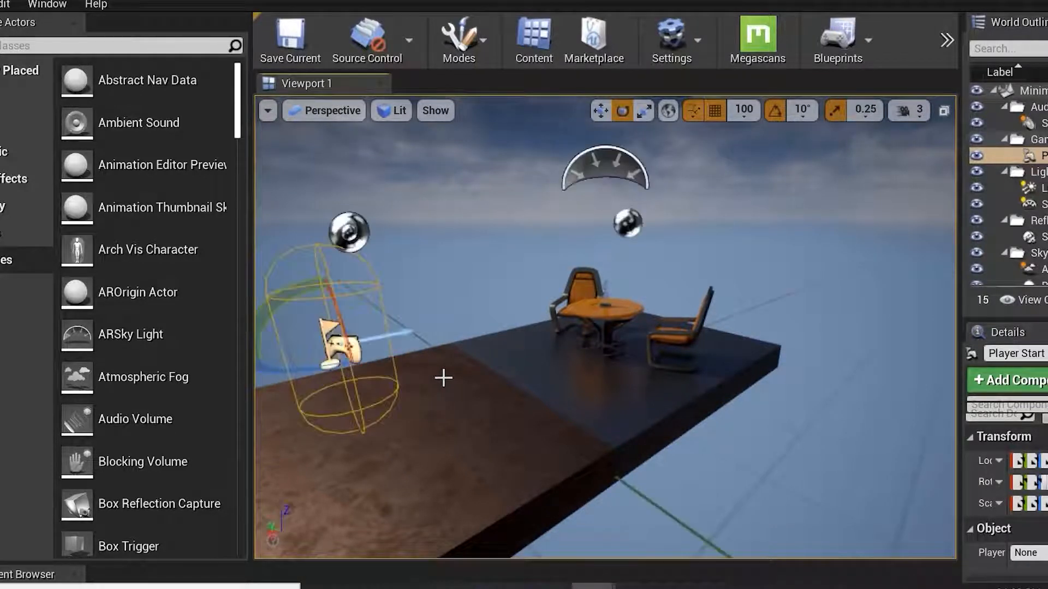
Shrink the viewport panel, then turn Game View on and off again from the viewport options.
{"action": "left_click_drag", "start_coordinate": [546, 332], "coordinate": [736, 328], "text": "alt"}
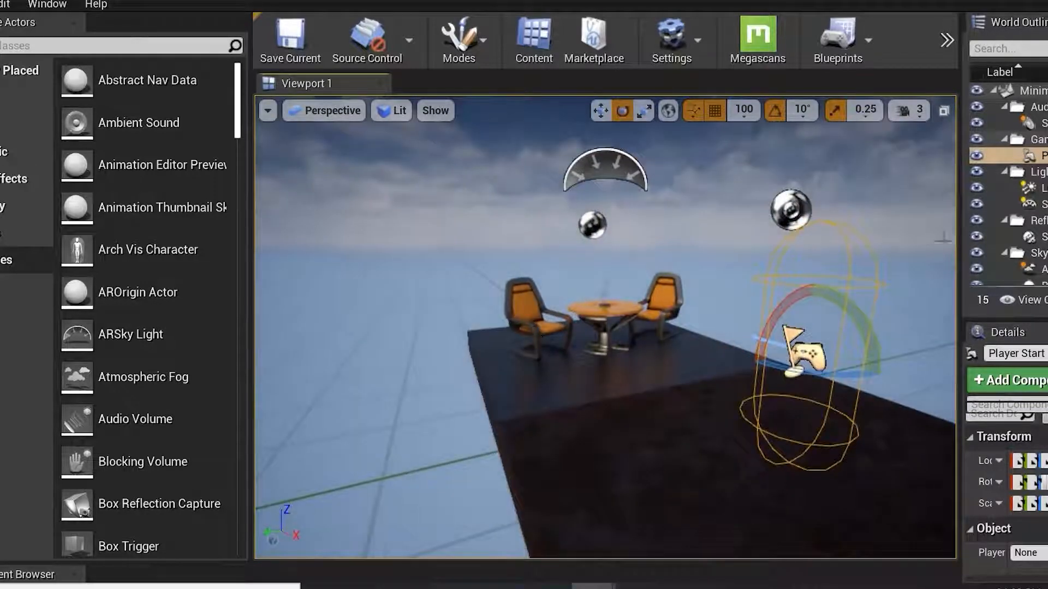
{"action": "left_click_drag", "start_coordinate": [565, 561], "coordinate": [566, 377]}
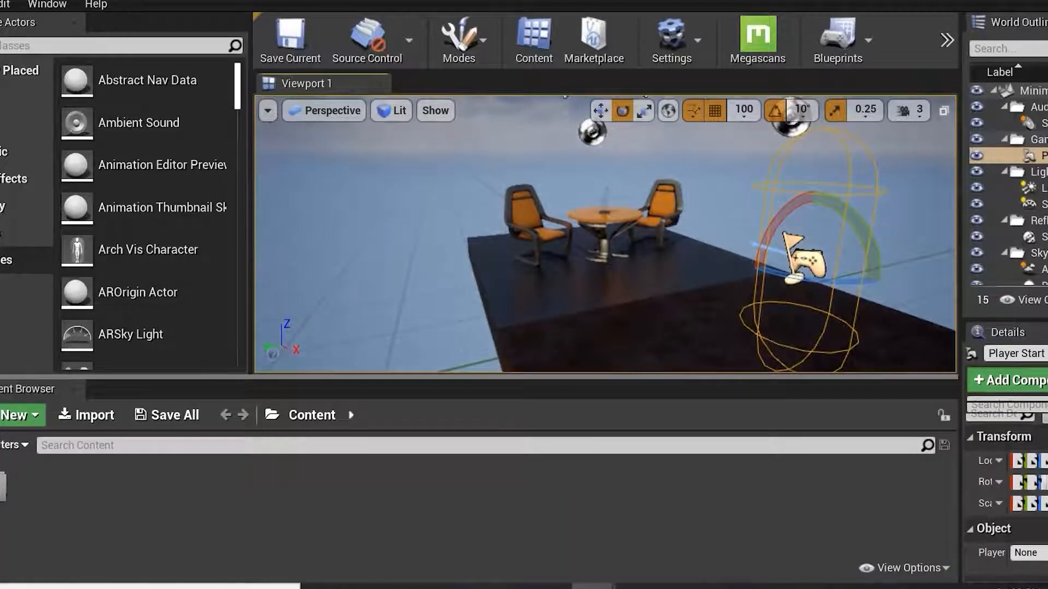
{"action": "left_click", "coordinate": [268, 112]}
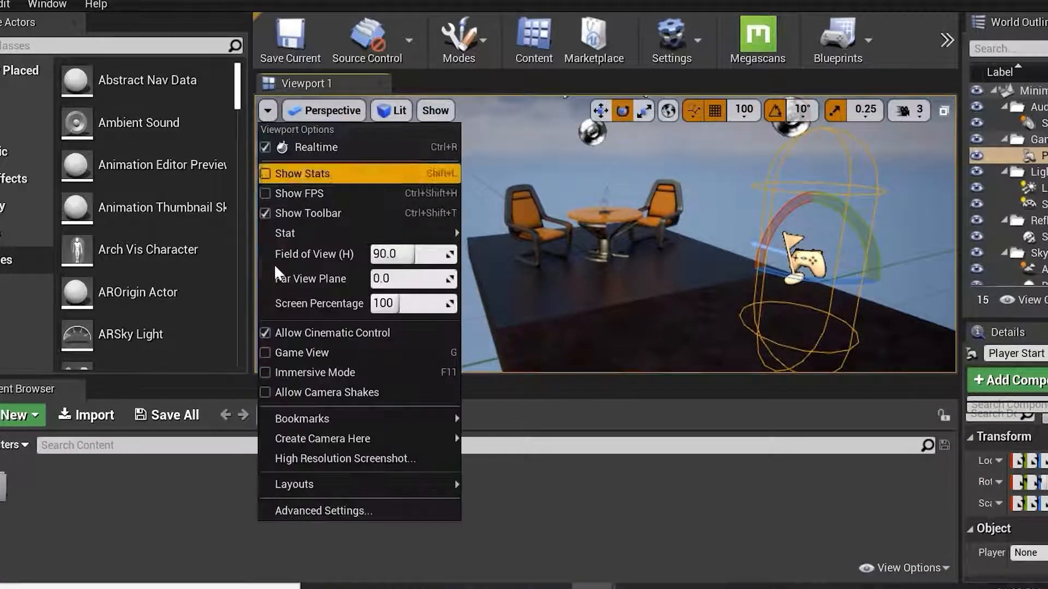
{"action": "left_click", "coordinate": [316, 353]}
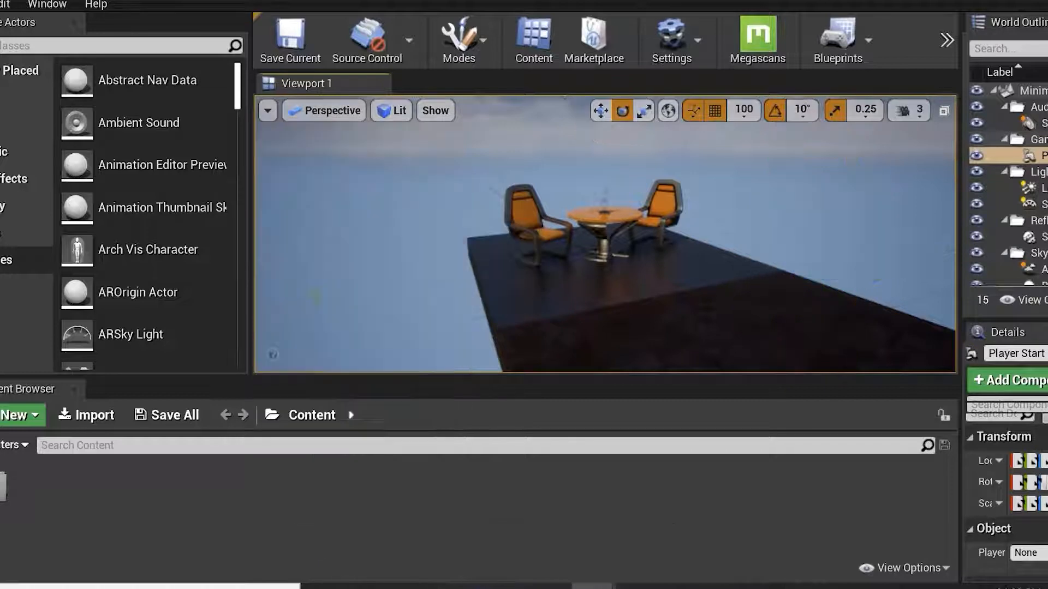
{"action": "left_click", "coordinate": [268, 111]}
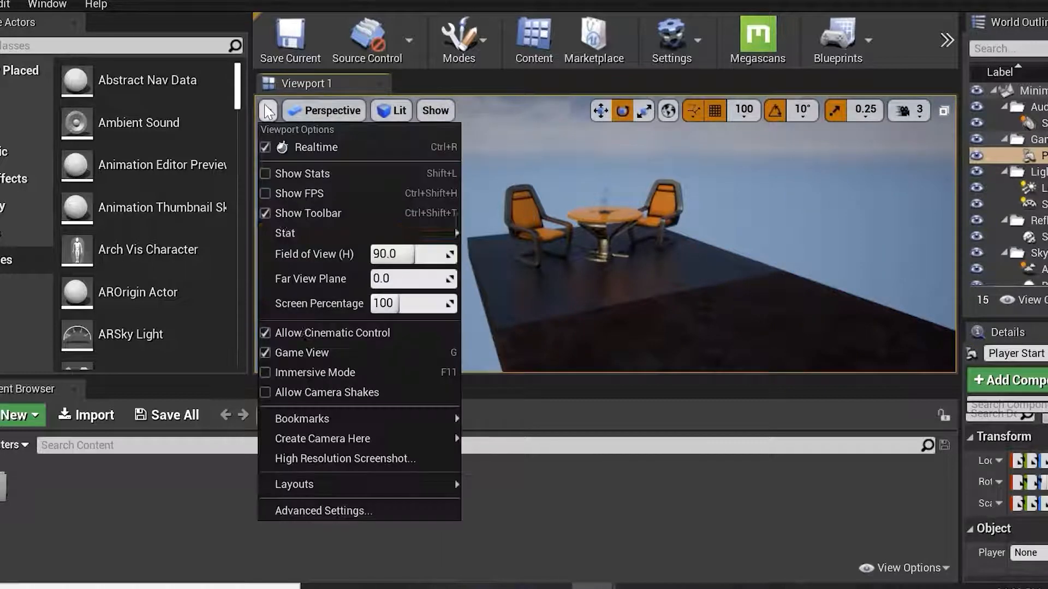
{"action": "left_click", "coordinate": [303, 352]}
Enter immersive mode for the viewport and exit it again.
{"action": "left_click", "coordinate": [267, 111]}
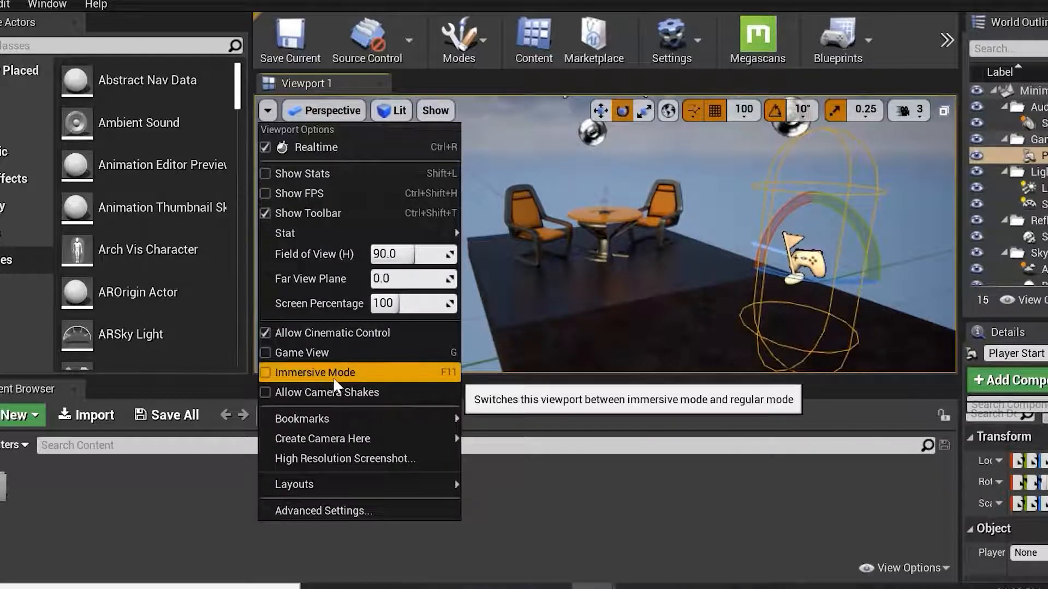
{"action": "left_click", "coordinate": [348, 373]}
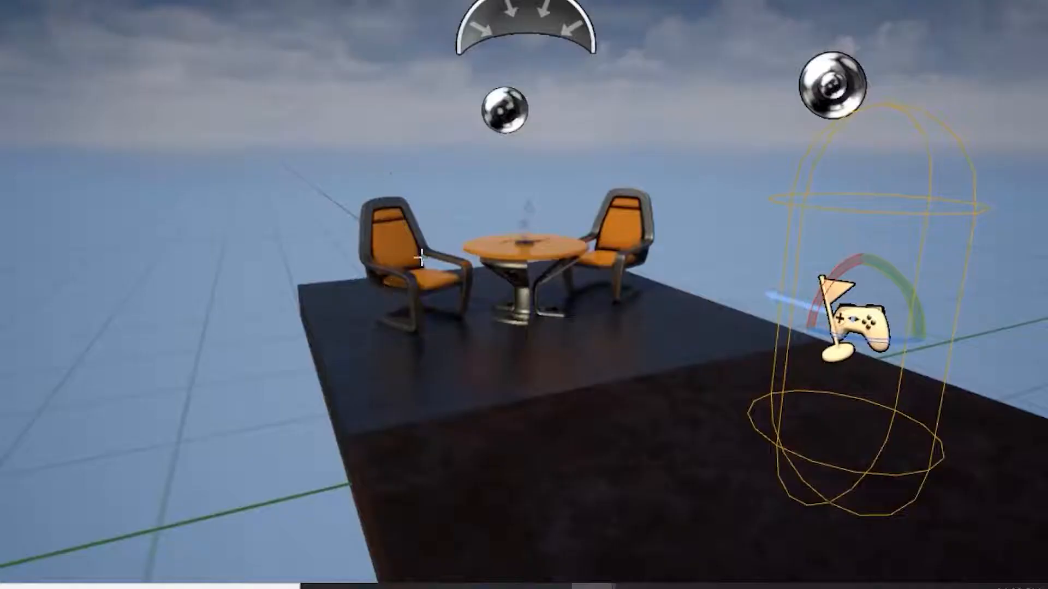
{"action": "left_click", "coordinate": [30, 247]}
Jump the viewport camera to Bookmark 1.
{"action": "left_click", "coordinate": [268, 110]}
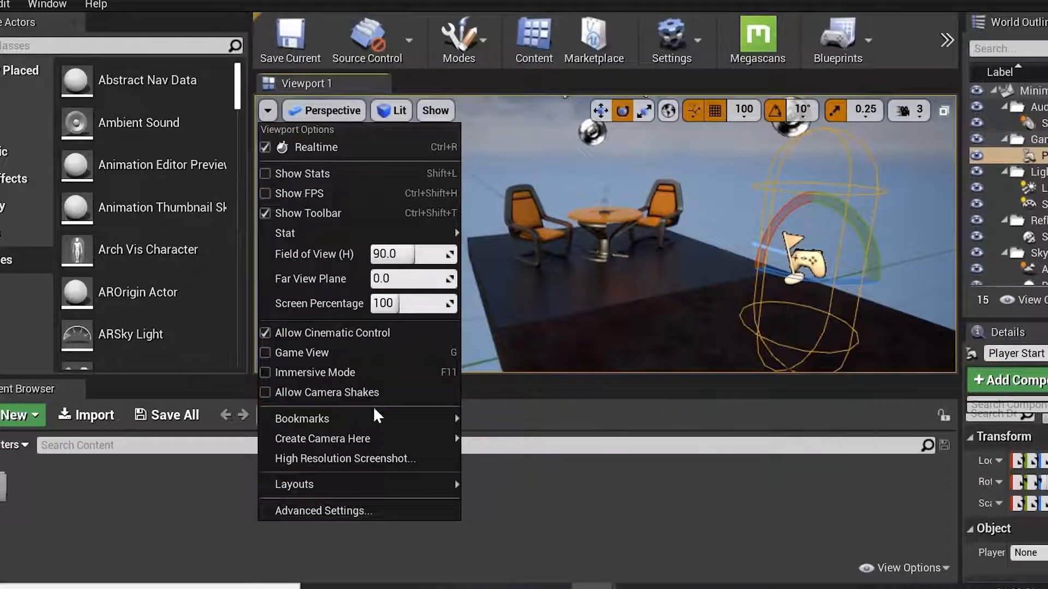
{"action": "mouse_move", "coordinate": [368, 425]}
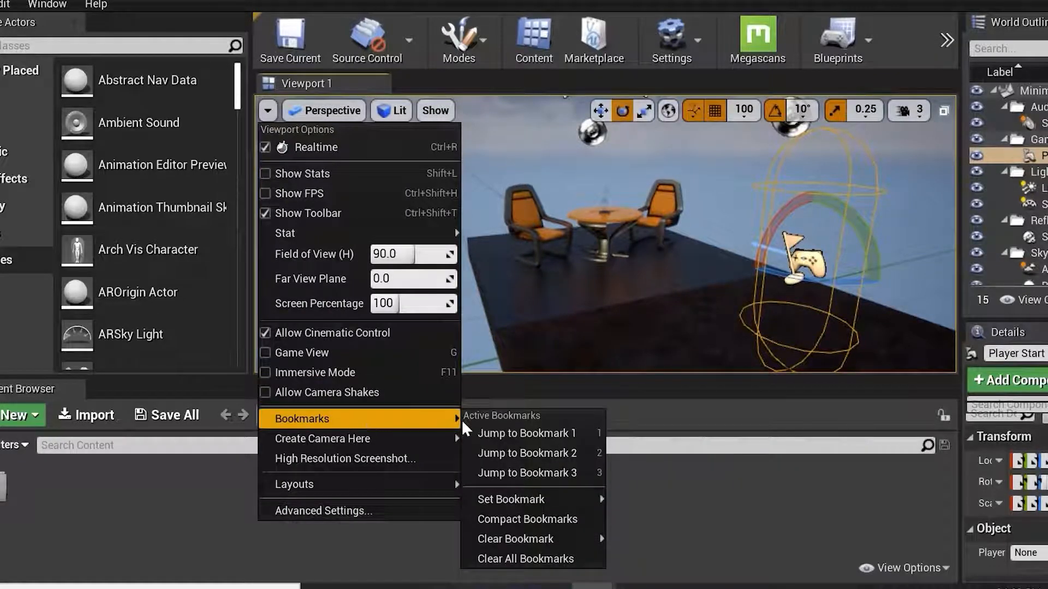
{"action": "left_click", "coordinate": [516, 434]}
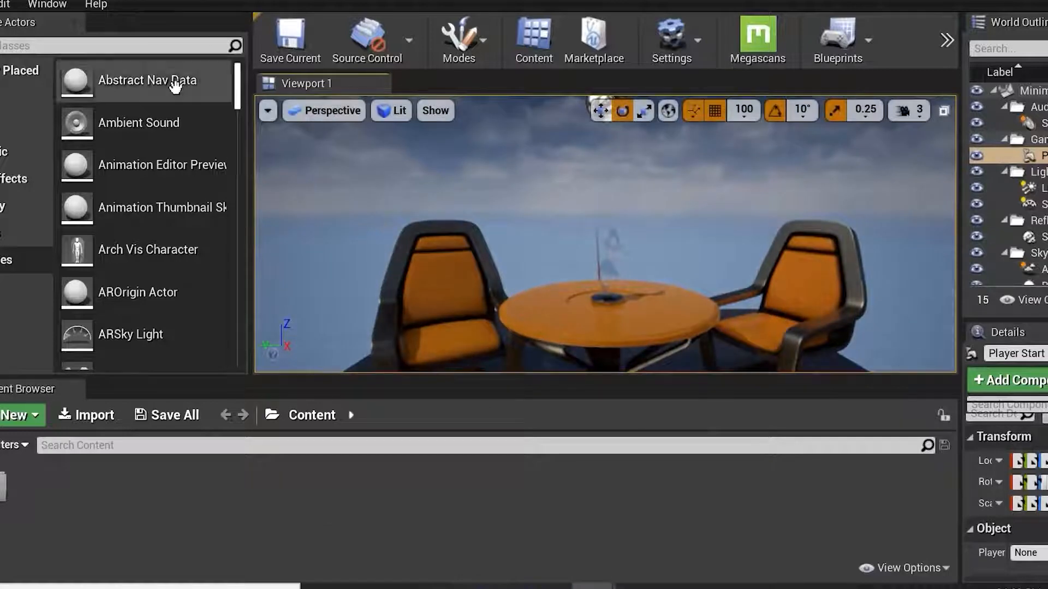
Create a CameraActor at the current viewport view from the viewport options.
{"action": "left_click", "coordinate": [267, 110]}
{"action": "mouse_move", "coordinate": [458, 419]}
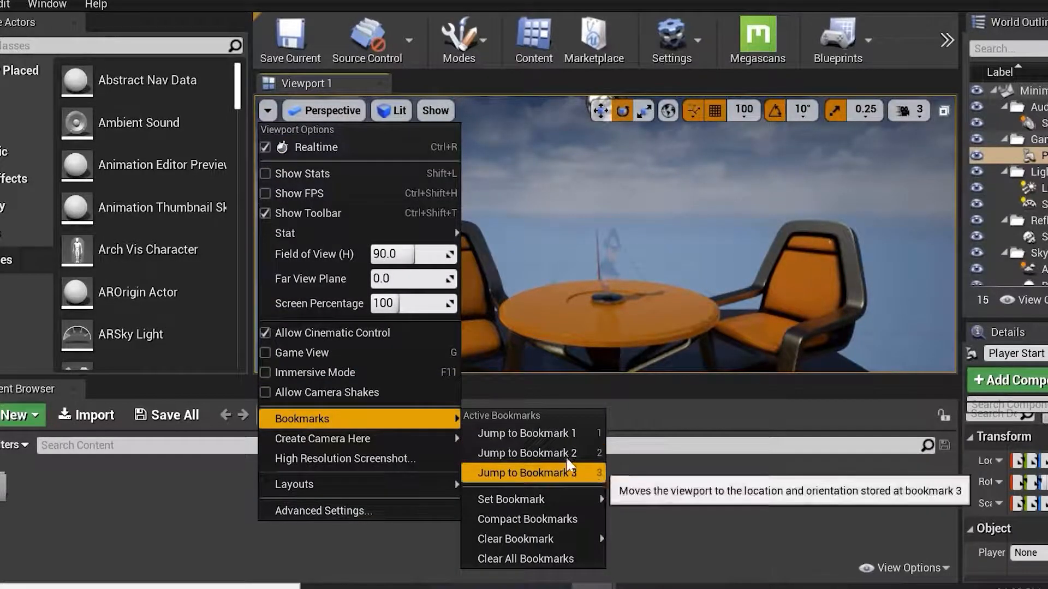
{"action": "mouse_move", "coordinate": [565, 505]}
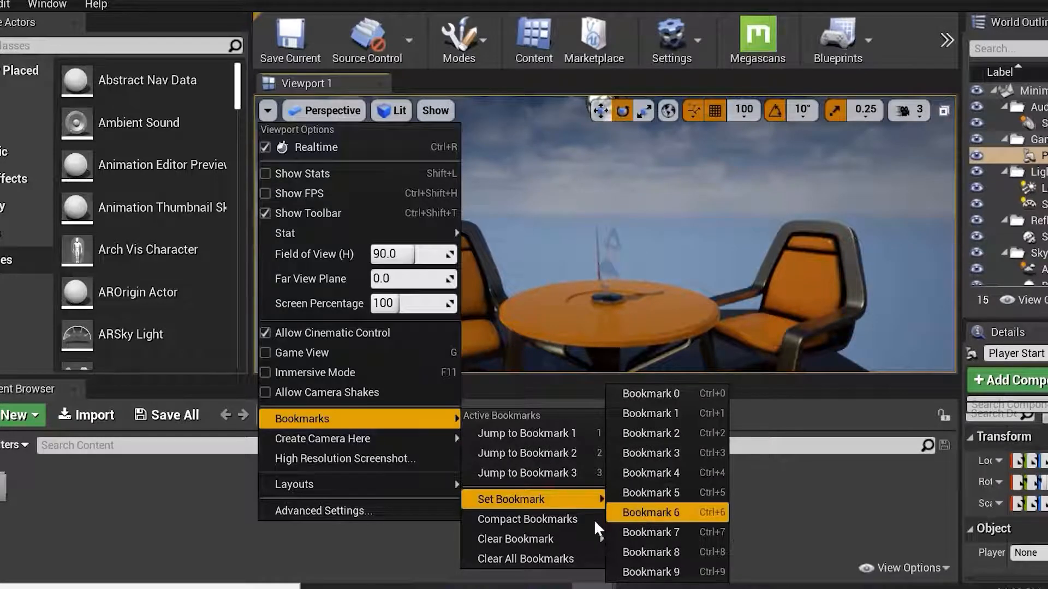
{"action": "mouse_move", "coordinate": [570, 543]}
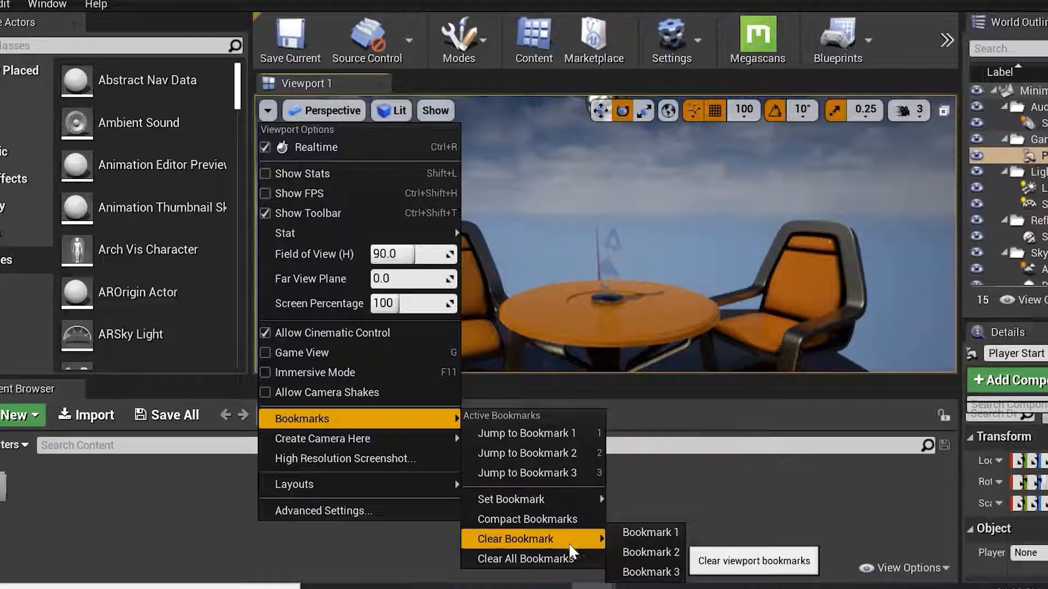
{"action": "mouse_move", "coordinate": [394, 441]}
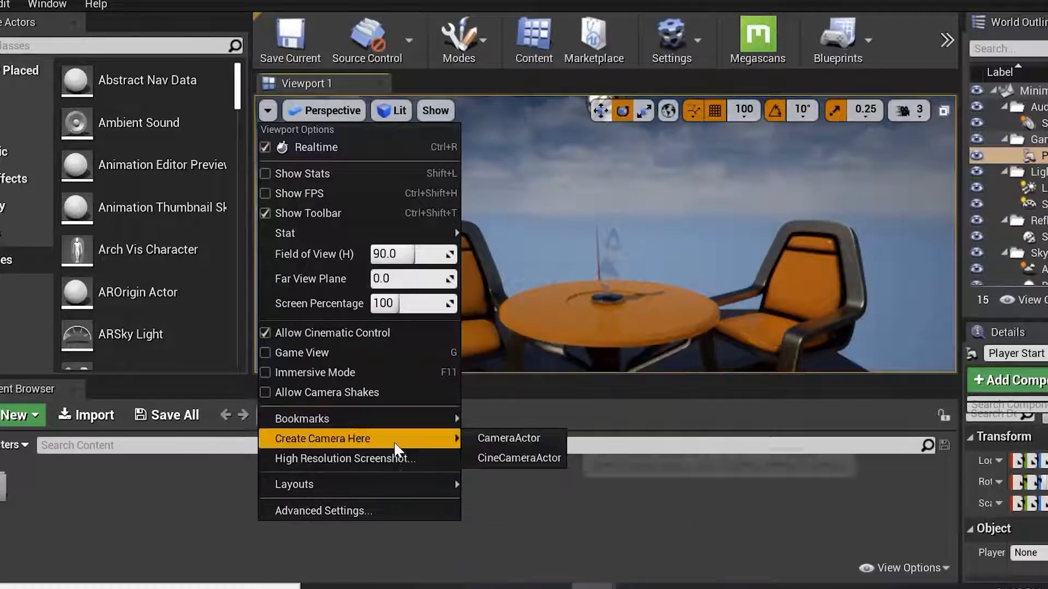
{"action": "left_click", "coordinate": [520, 438]}
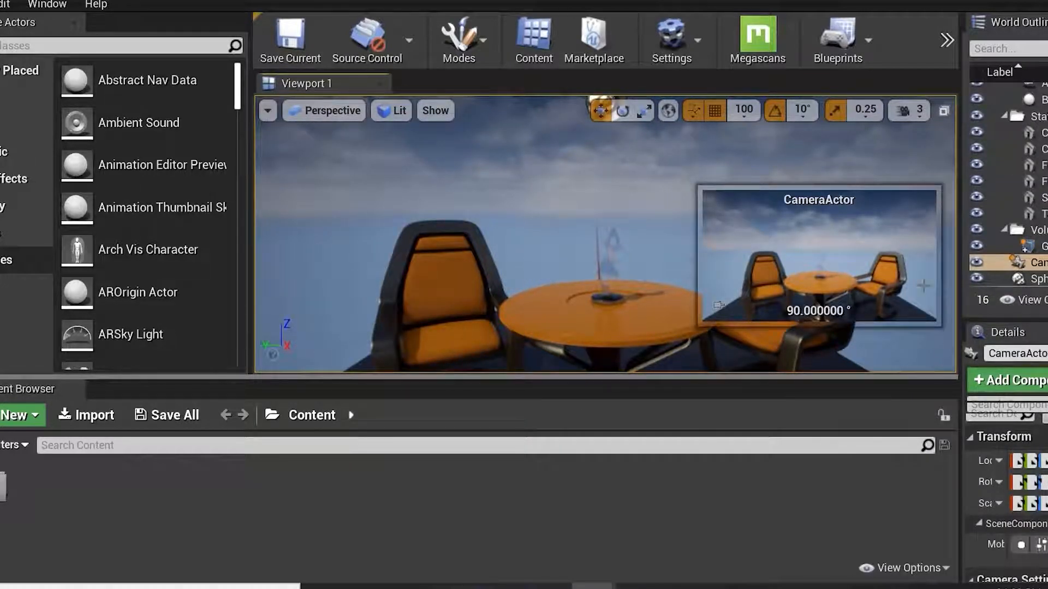
Pull the viewport camera back and create a second CameraActor at the new view.
{"action": "right_click_drag", "start_coordinate": [616, 307], "coordinate": [618, 309]}
{"action": "right_click_drag", "start_coordinate": [643, 358], "coordinate": [643, 359]}
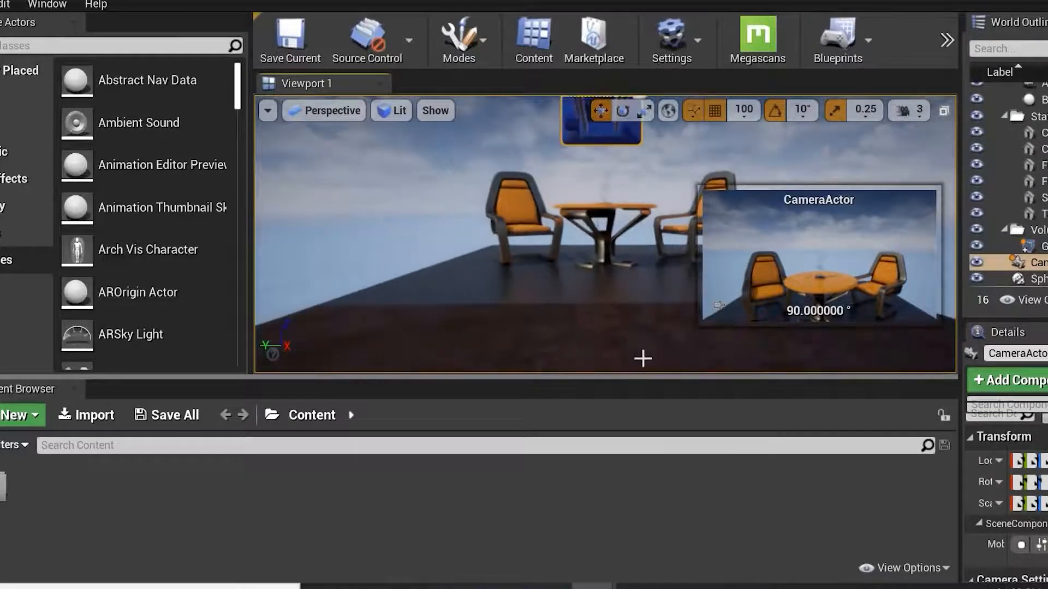
{"action": "scroll", "coordinate": [670, 340], "scroll_direction": "down", "scroll_amount": 3}
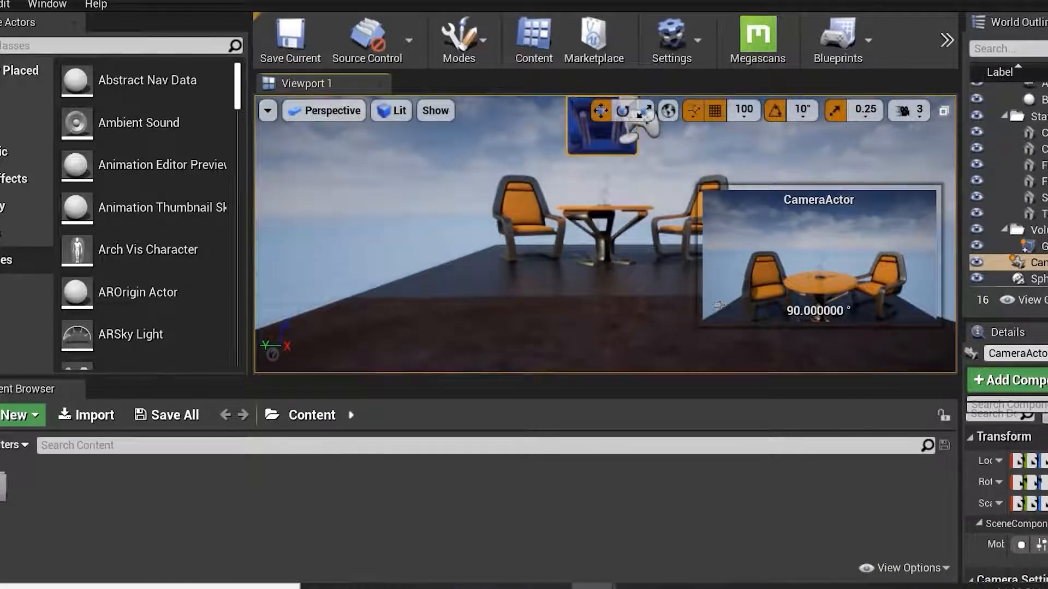
{"action": "left_click", "coordinate": [267, 110]}
{"action": "mouse_move", "coordinate": [394, 440]}
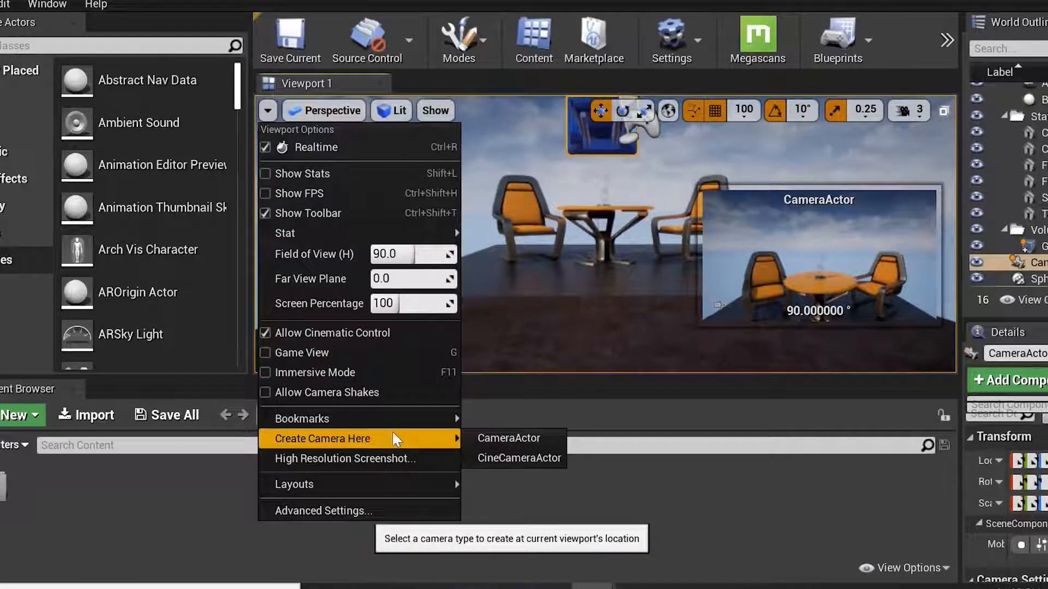
{"action": "left_click", "coordinate": [508, 438]}
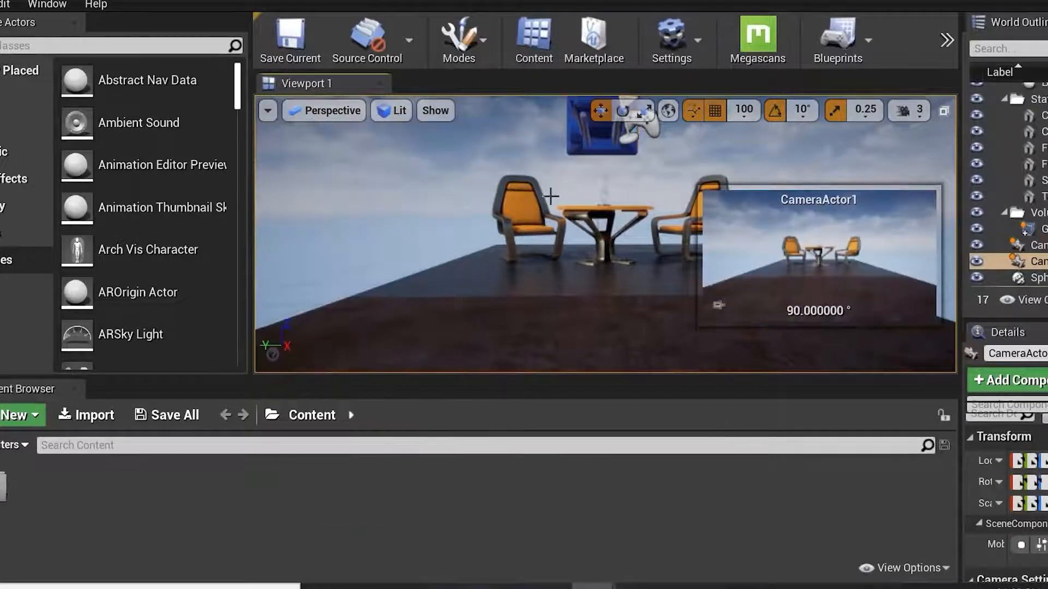
Open the advanced viewport settings in Editor Preferences.
{"action": "left_click", "coordinate": [268, 110]}
{"action": "mouse_move", "coordinate": [467, 447]}
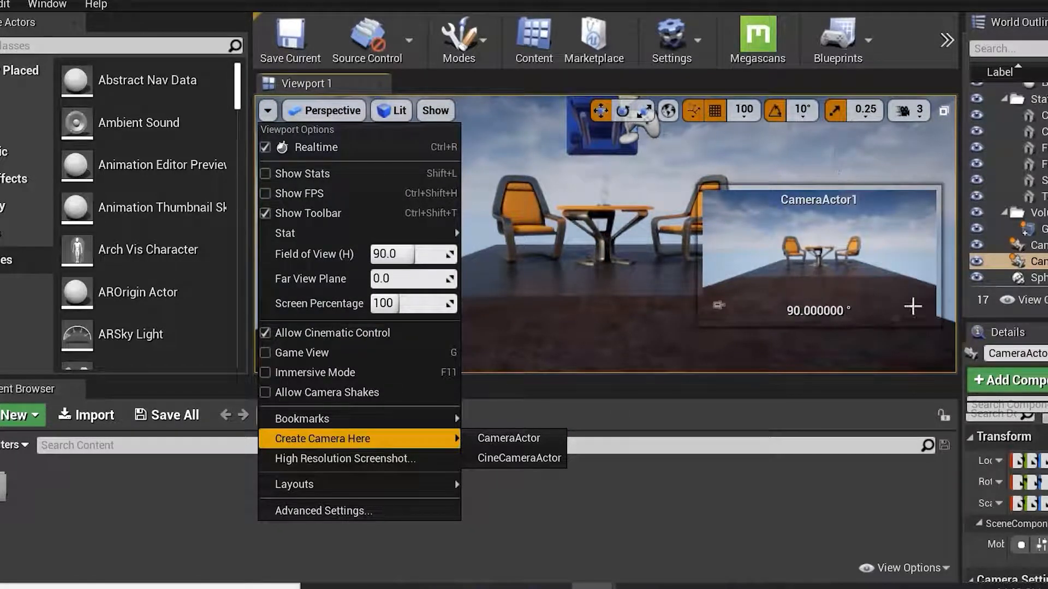
{"action": "mouse_move", "coordinate": [399, 485]}
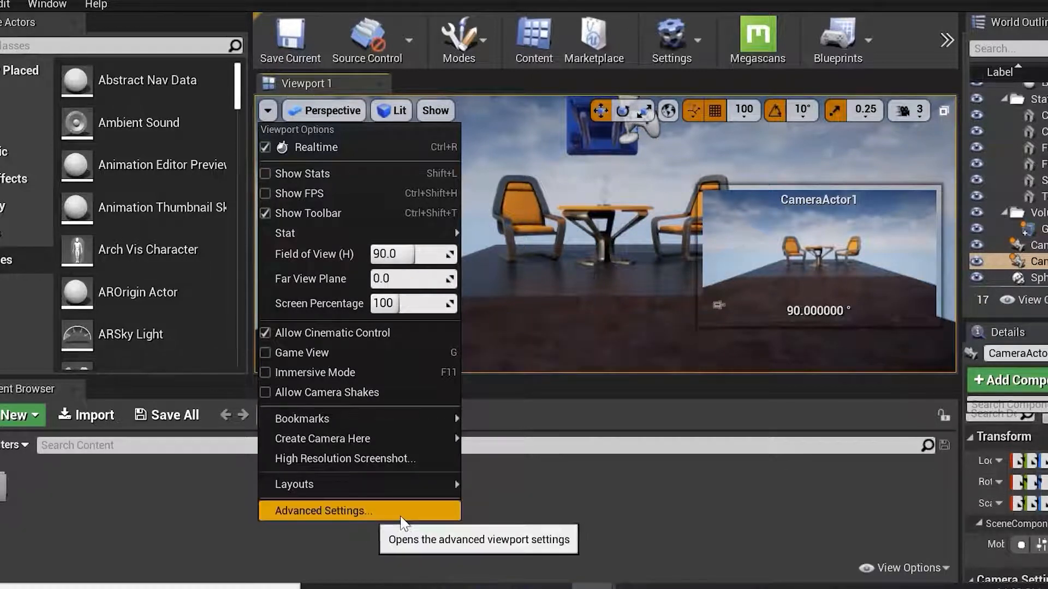
{"action": "left_click", "coordinate": [358, 508]}
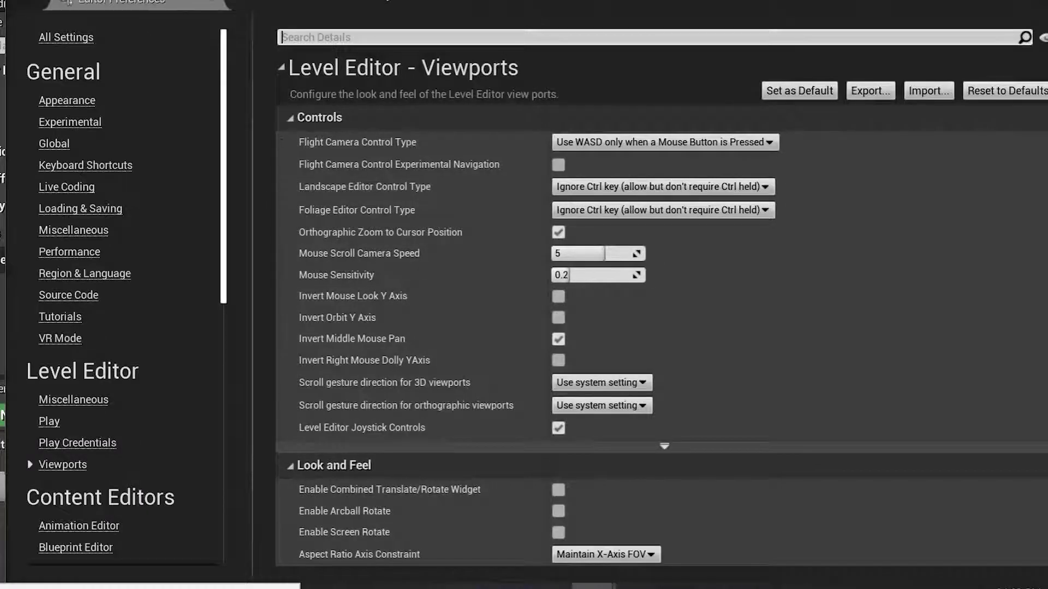
Locate Editor Preferences in the Edit menu and close the preferences window.
{"action": "left_click_drag", "start_coordinate": [321, 0], "coordinate": [385, 71]}
{"action": "left_click", "coordinate": [7, 5]}
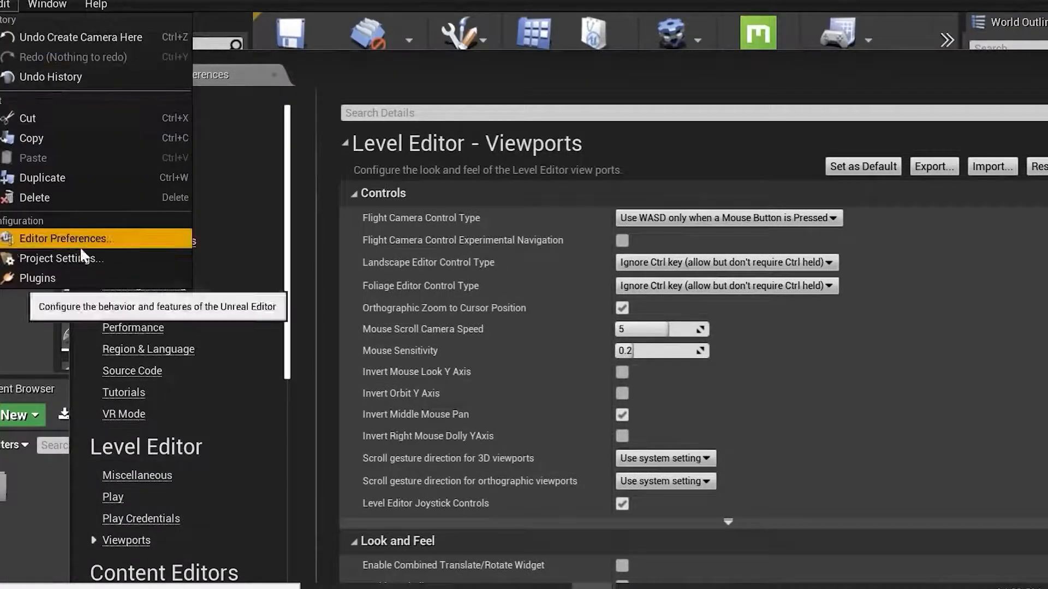
{"action": "left_click", "coordinate": [729, 64]}
{"action": "left_click_drag", "start_coordinate": [730, 65], "coordinate": [411, 63]}
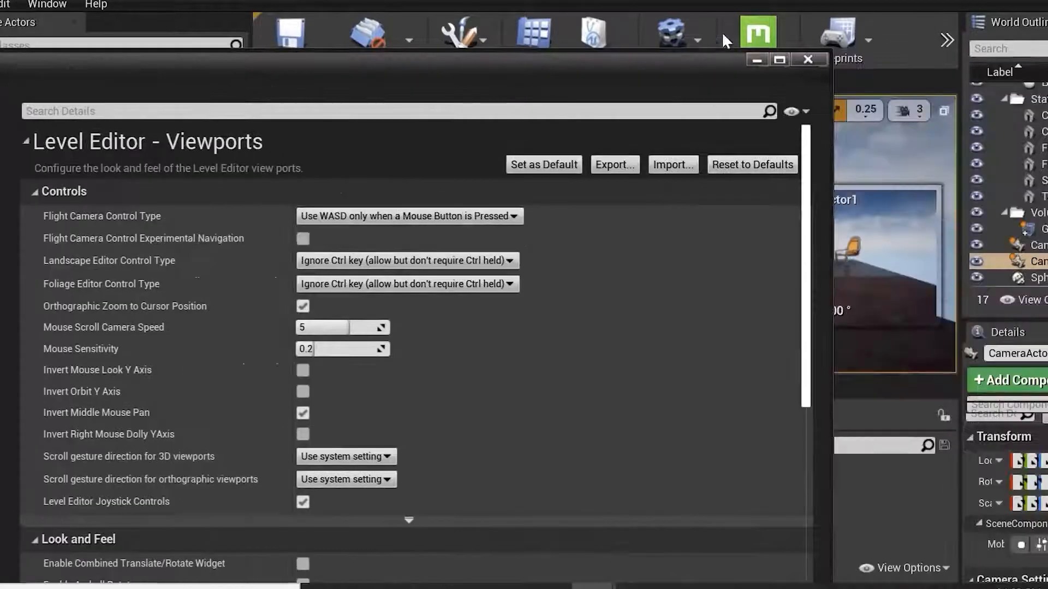
{"action": "left_click", "coordinate": [806, 63]}
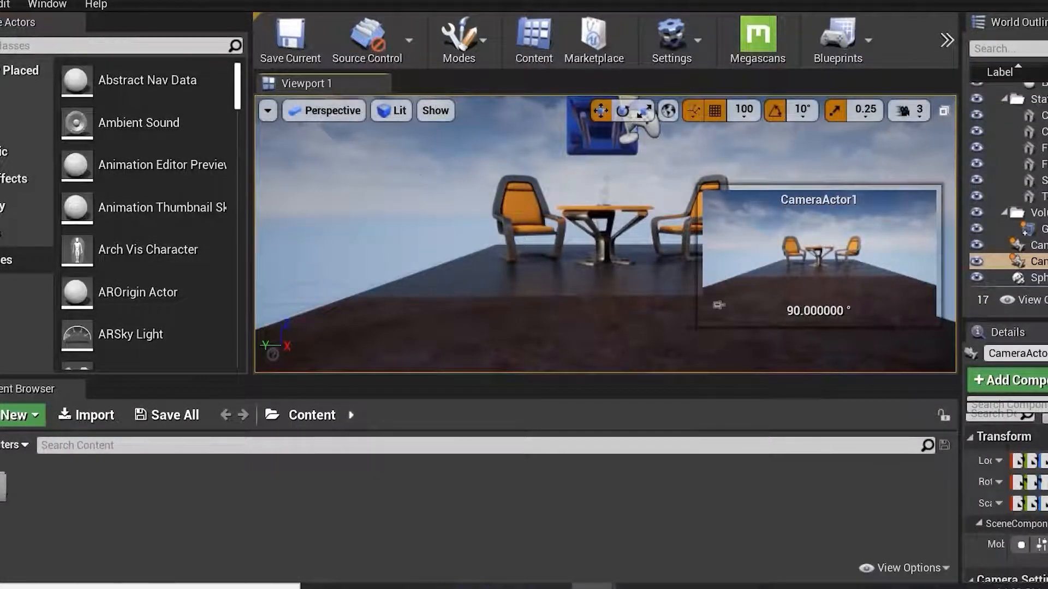
Switch the viewport to the Top orthographic view and back to Perspective.
{"action": "left_click", "coordinate": [328, 110]}
{"action": "left_click", "coordinate": [351, 172]}
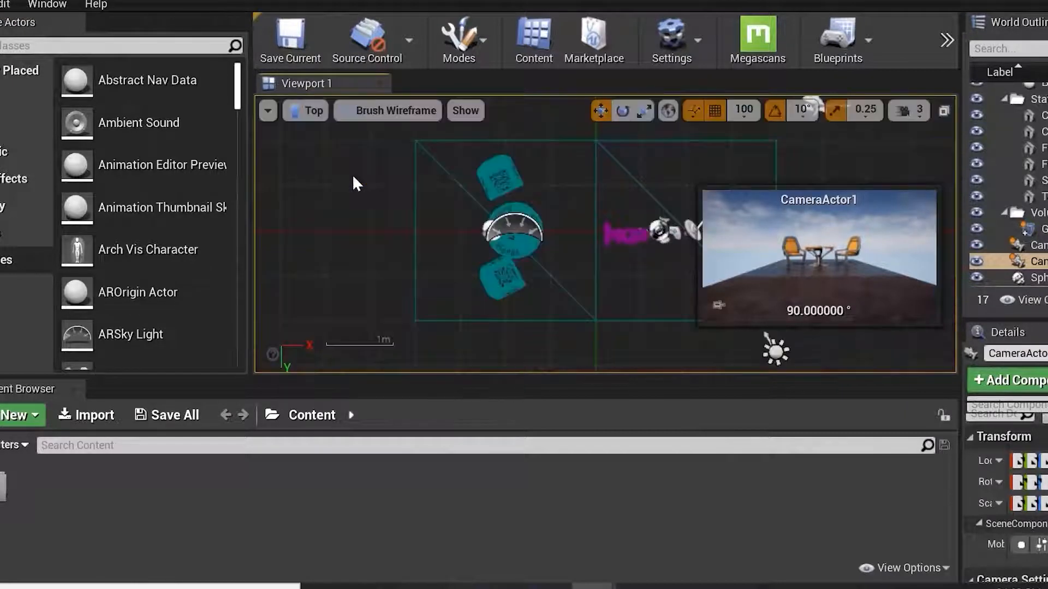
{"action": "left_click", "coordinate": [305, 110]}
{"action": "left_click", "coordinate": [323, 173]}
{"action": "left_click", "coordinate": [305, 112]}
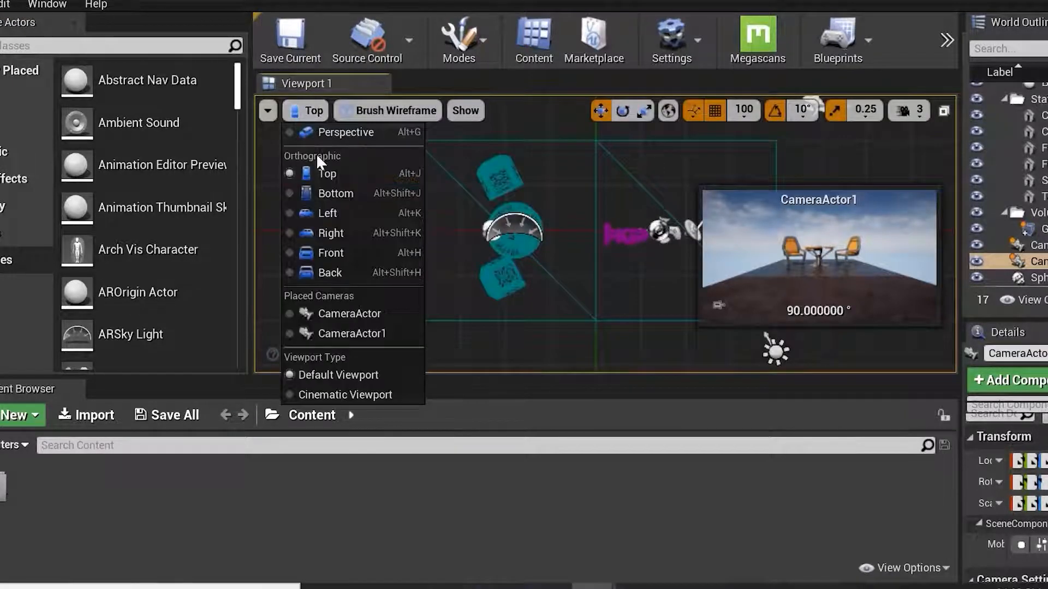
{"action": "left_click", "coordinate": [328, 131]}
Pilot the viewport through CameraActor, then through CameraActor1.
{"action": "left_click", "coordinate": [316, 112]}
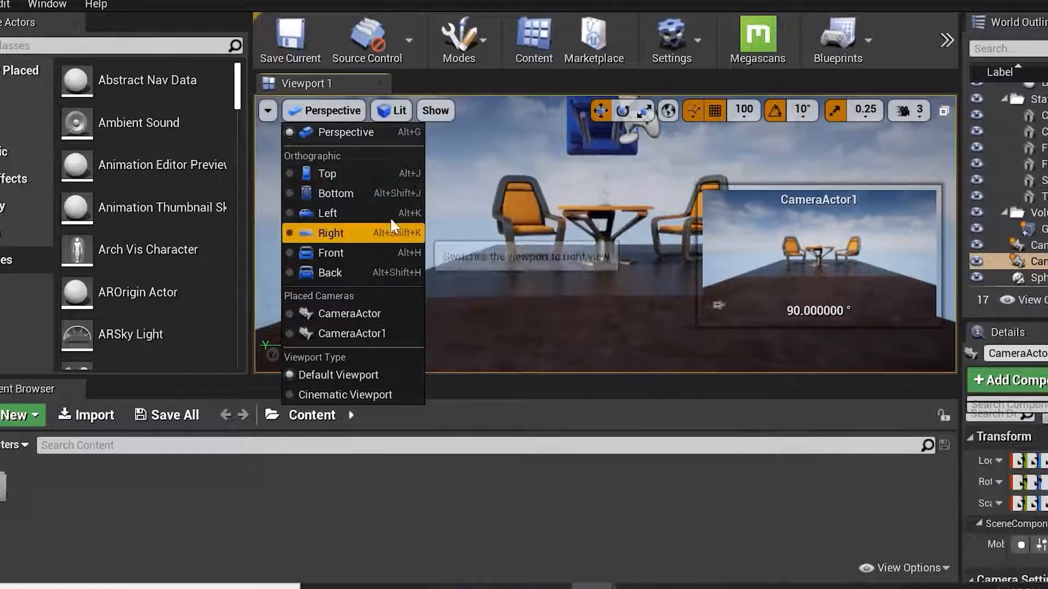
{"action": "left_click", "coordinate": [397, 314]}
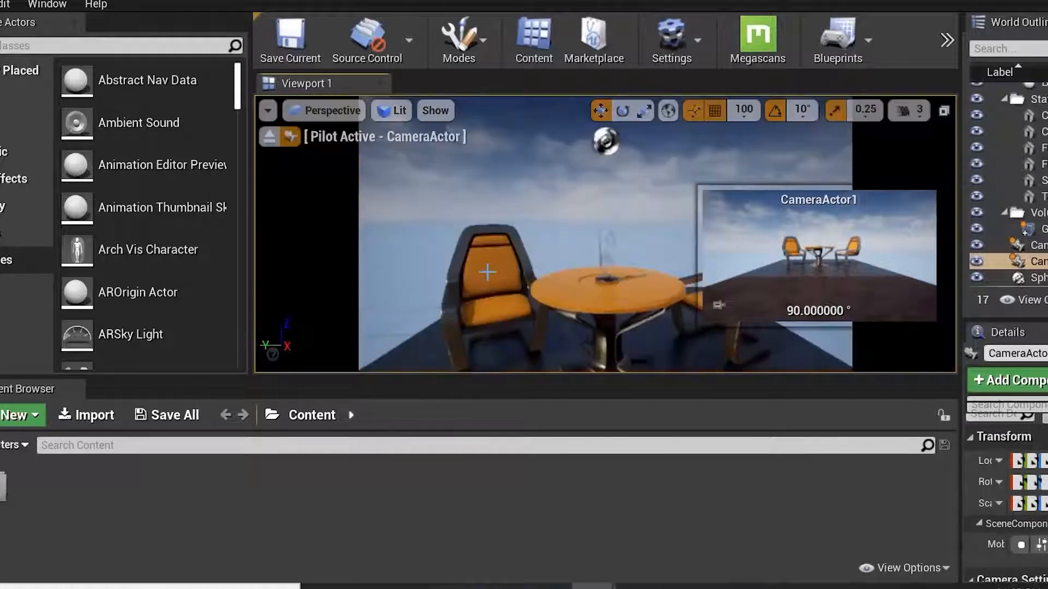
{"action": "left_click", "coordinate": [322, 110]}
{"action": "left_click", "coordinate": [342, 334]}
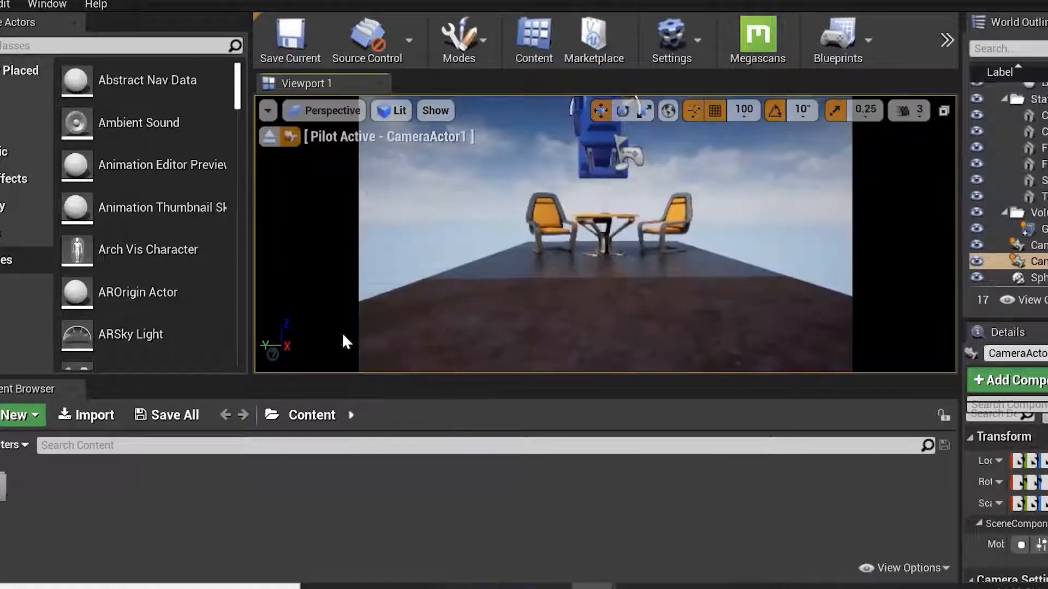
Switch the viewport type to Cinematic Viewport and back to Default Viewport.
{"action": "left_click", "coordinate": [322, 111]}
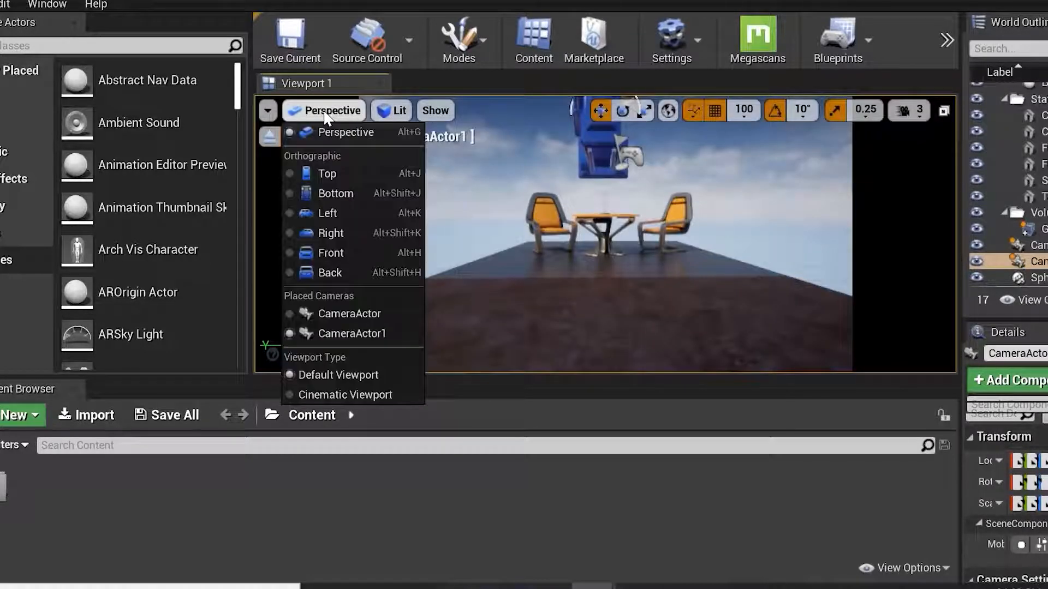
{"action": "left_click", "coordinate": [376, 391]}
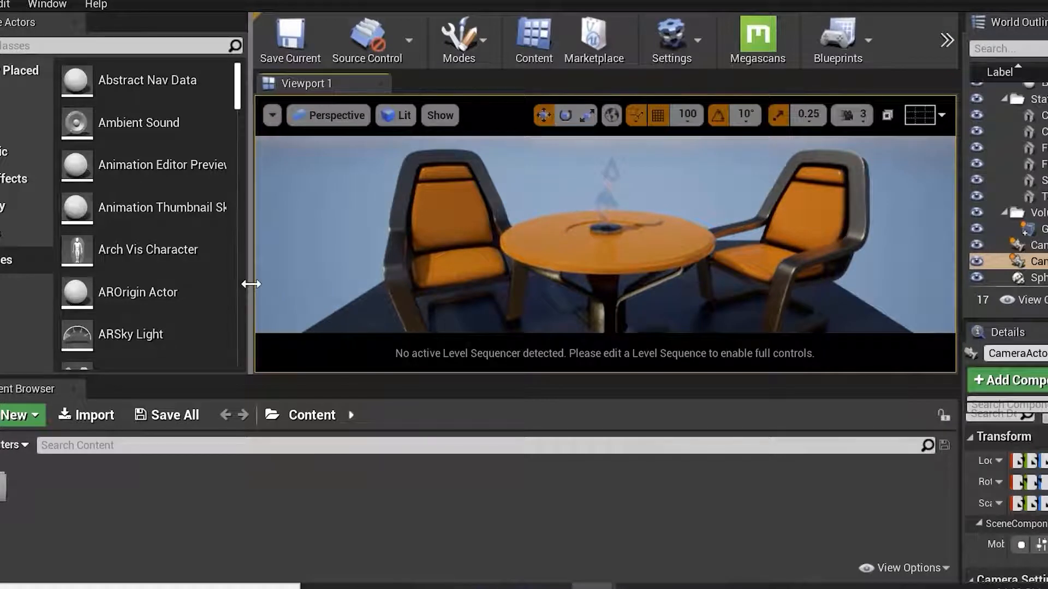
{"action": "mouse_move", "coordinate": [250, 283]}
{"action": "left_mouse_down"}
{"action": "mouse_move", "coordinate": [120, 297]}
{"action": "mouse_move", "coordinate": [266, 292]}
{"action": "left_mouse_up"}
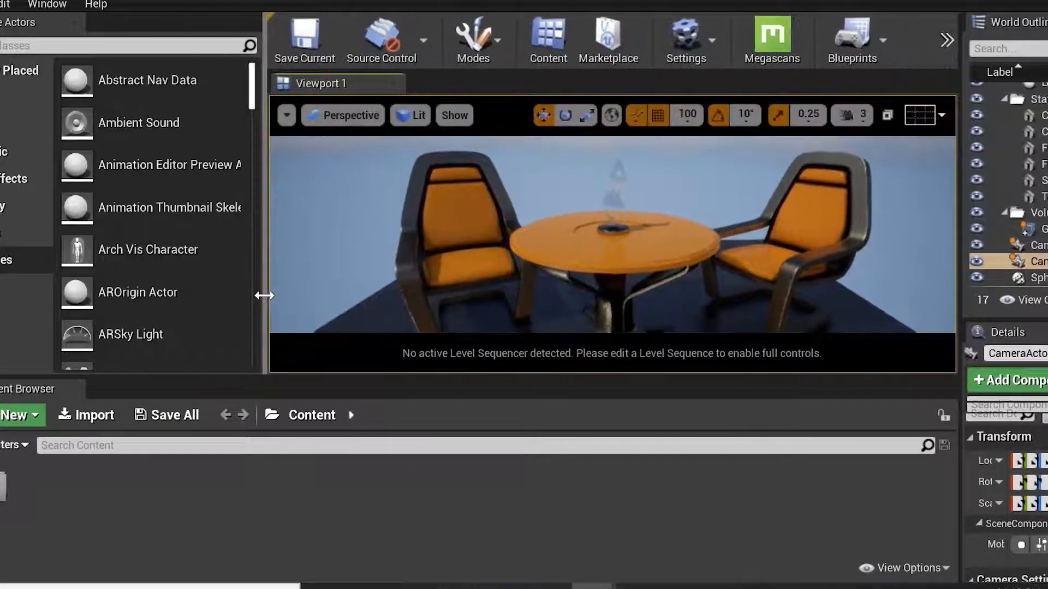
{"action": "left_click", "coordinate": [385, 122]}
{"action": "left_click", "coordinate": [387, 385]}
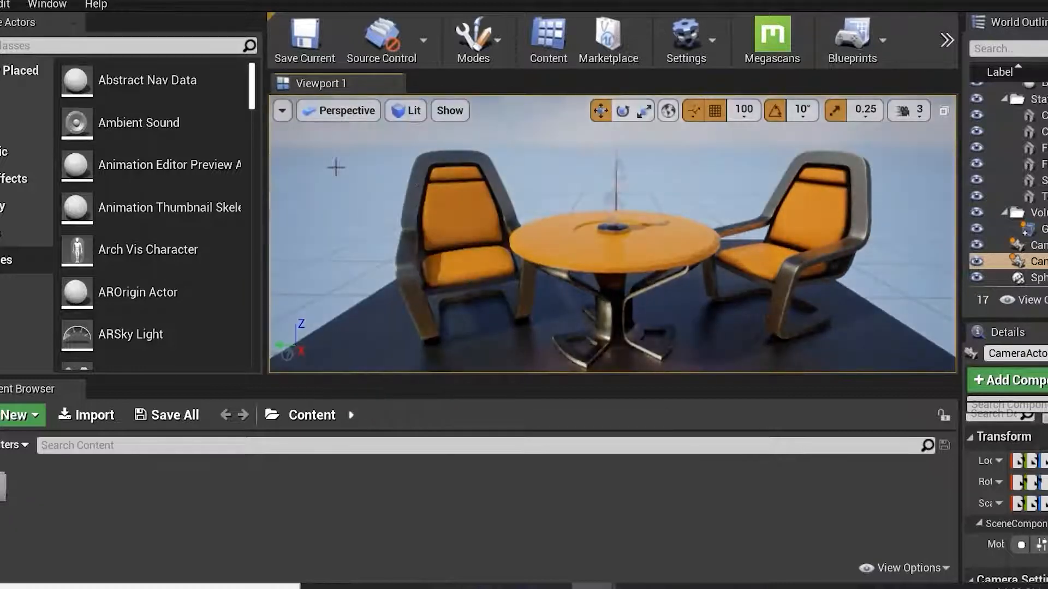
Switch the viewport view mode to Unlit.
{"action": "left_click", "coordinate": [406, 110]}
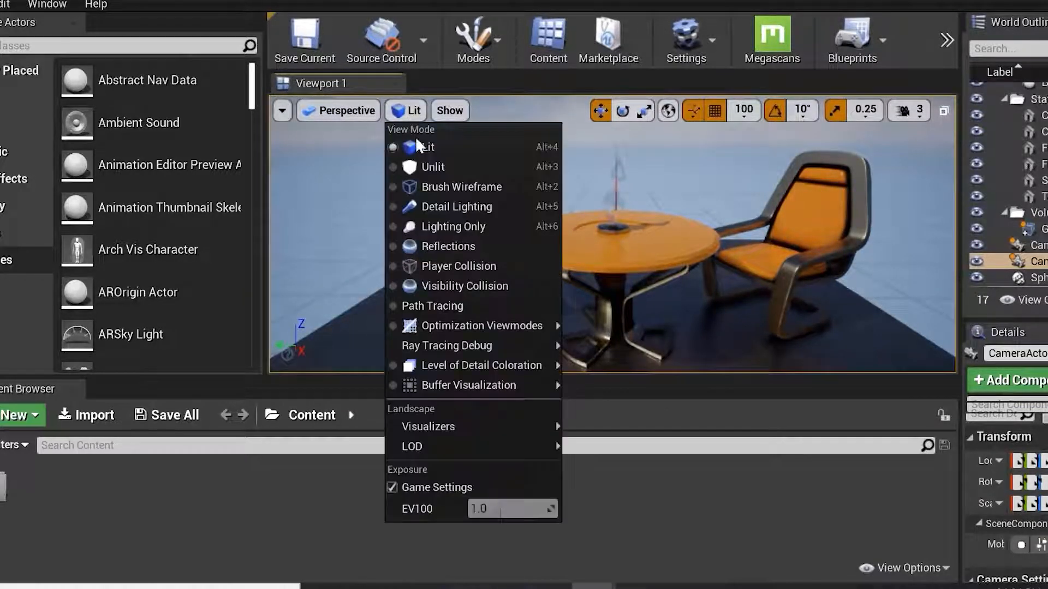
{"action": "left_click", "coordinate": [497, 169]}
{"action": "right_click_drag", "start_coordinate": [545, 216], "coordinate": [470, 218]}
{"action": "right_click_drag", "start_coordinate": [842, 267], "coordinate": [842, 282]}
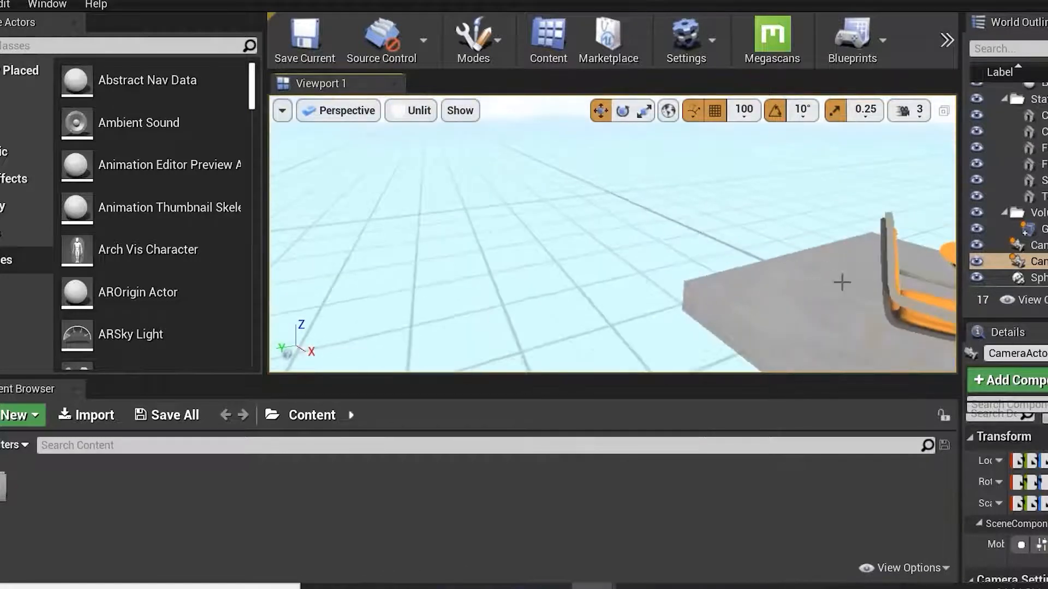
Select a chair and focus the viewport on it.
{"action": "left_click", "coordinate": [892, 291]}
{"action": "key", "text": "f"}
{"action": "left_click_drag", "start_coordinate": [779, 299], "coordinate": [759, 289], "text": "alt"}
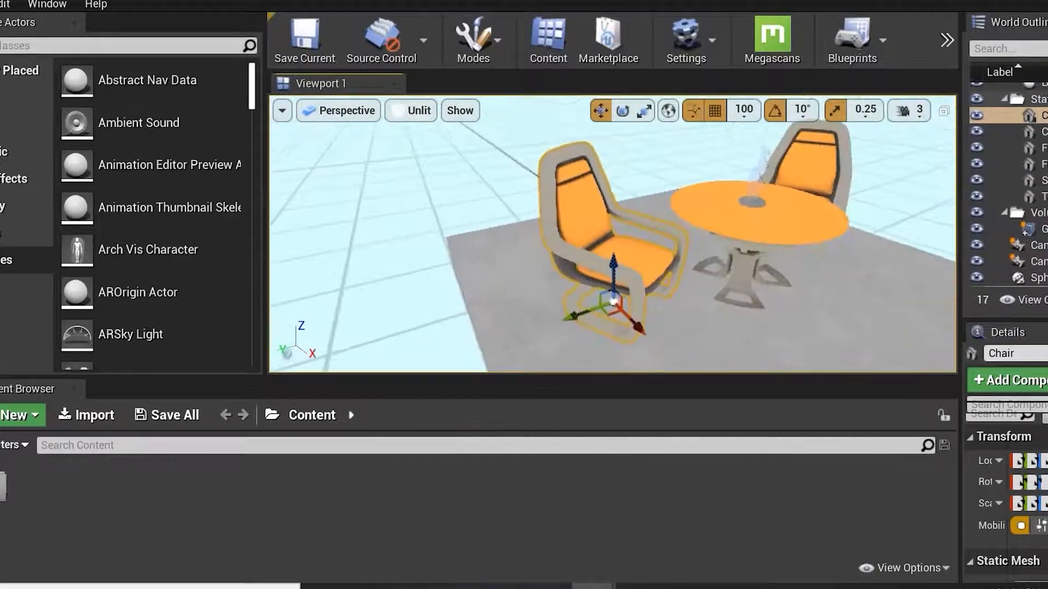
Switch the viewport view mode to Brush Wireframe.
{"action": "left_click", "coordinate": [429, 116]}
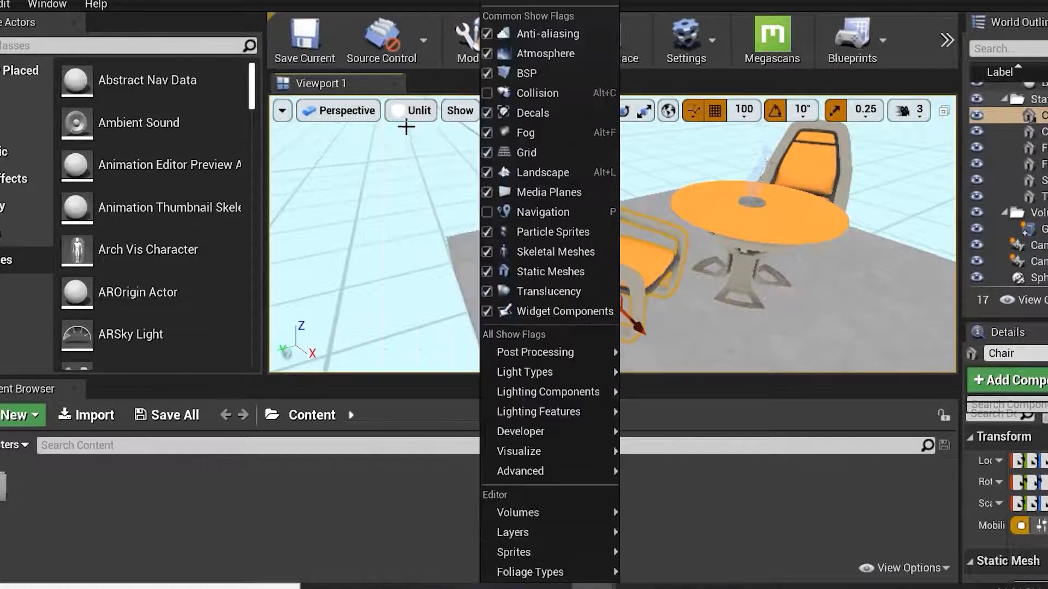
{"action": "left_click", "coordinate": [434, 189]}
{"action": "mouse_move", "coordinate": [729, 281]}
{"action": "left_mouse_down", "text": "alt"}
{"action": "mouse_move", "coordinate": [682, 295]}
{"action": "mouse_move", "coordinate": [805, 300]}
{"action": "left_mouse_up", "text": "alt"}
Switch the viewport view mode to Detail Lighting.
{"action": "left_click", "coordinate": [455, 112]}
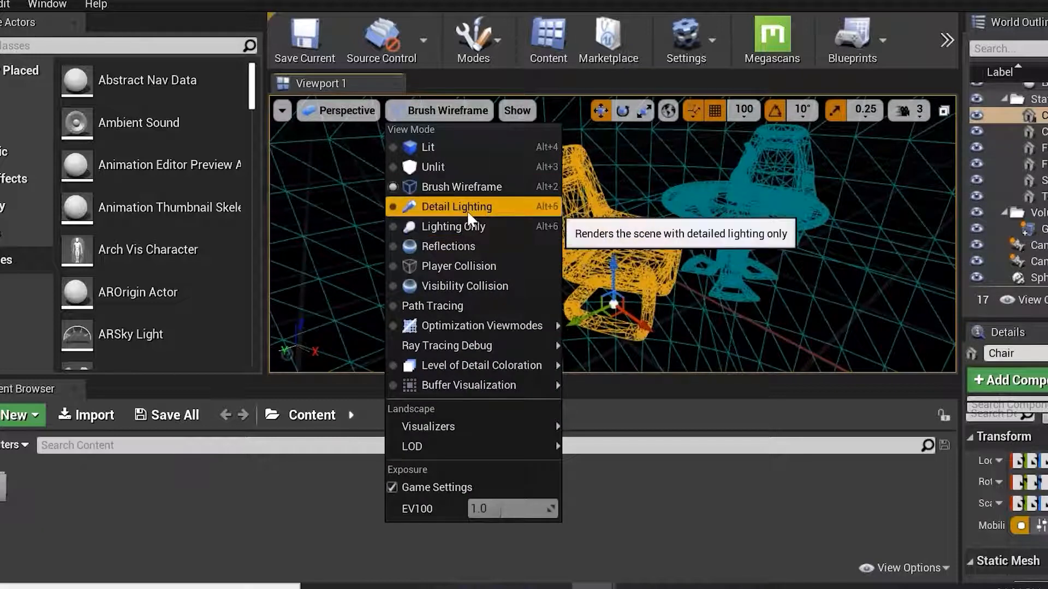
{"action": "left_click", "coordinate": [454, 211]}
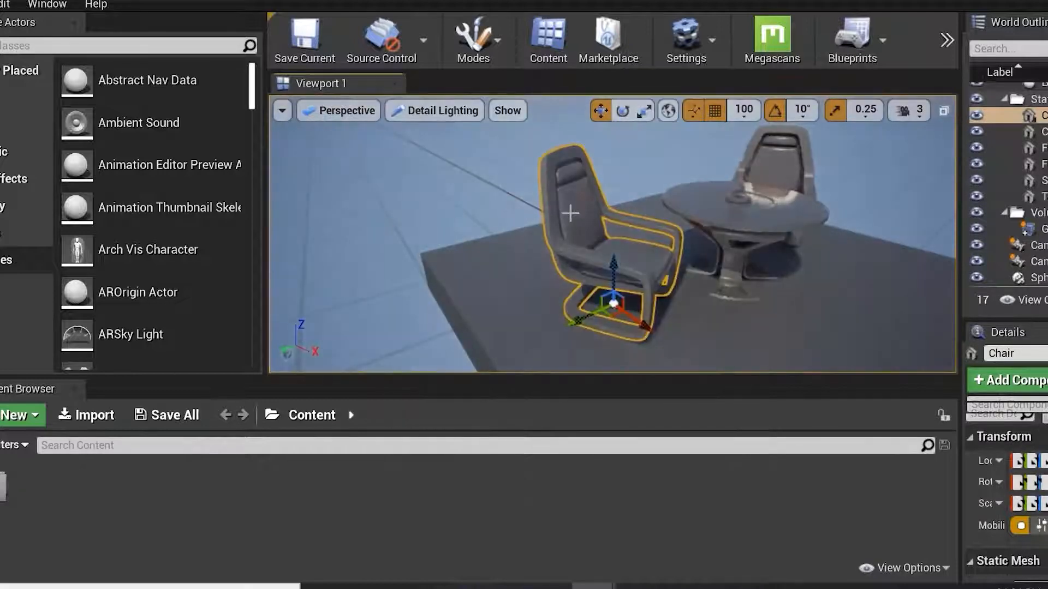
{"action": "left_click_drag", "start_coordinate": [803, 270], "coordinate": [820, 254], "text": "alt"}
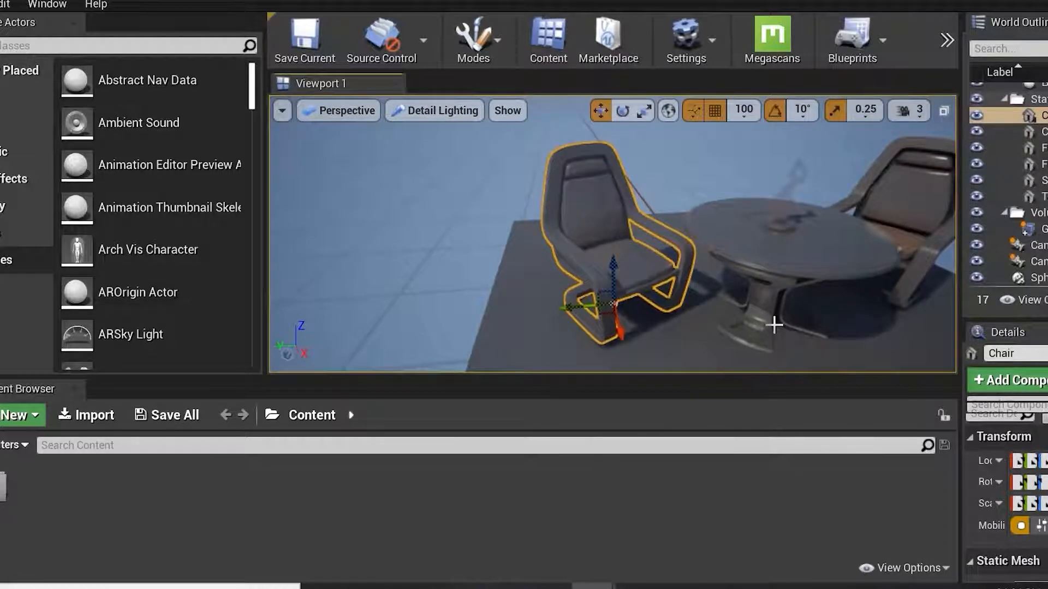
{"action": "left_click_drag", "start_coordinate": [884, 243], "coordinate": [753, 251], "text": "alt"}
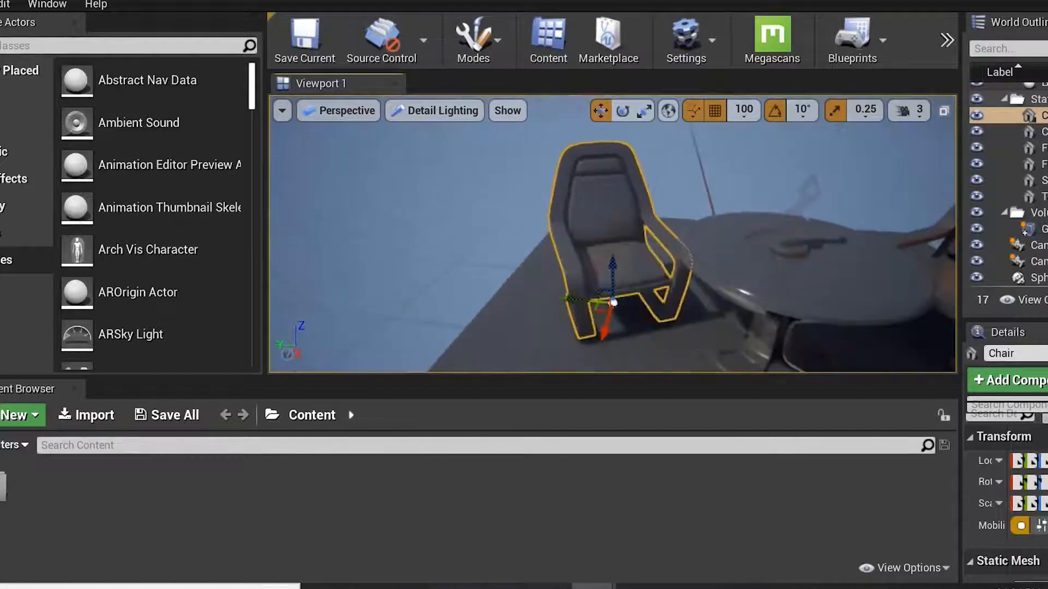
Switch the viewport view mode to Player Collision.
{"action": "left_click", "coordinate": [449, 116]}
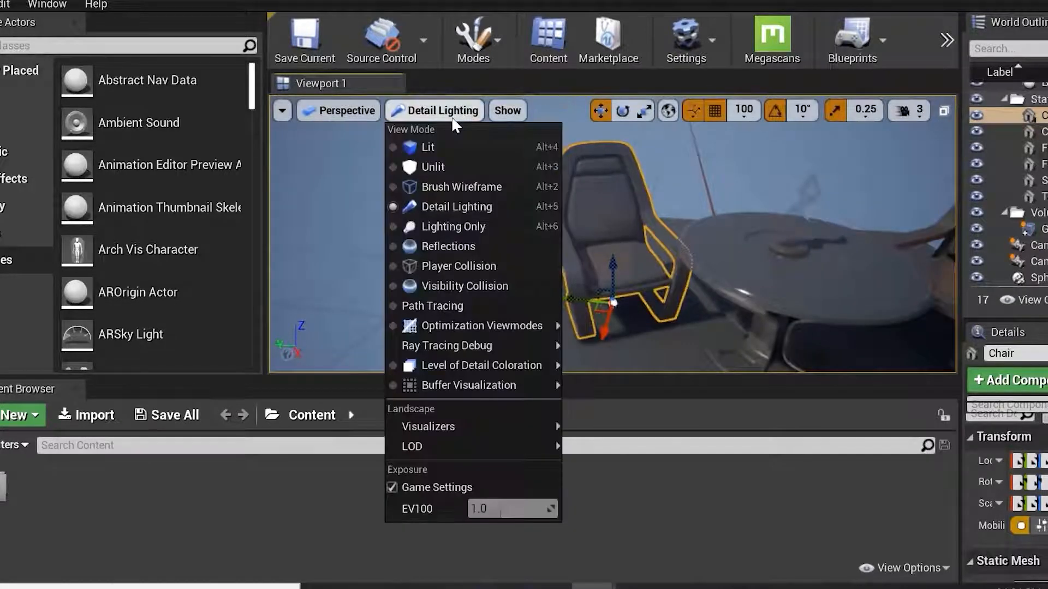
{"action": "left_click", "coordinate": [480, 267]}
{"action": "left_click_drag", "start_coordinate": [689, 295], "coordinate": [644, 288], "text": "alt"}
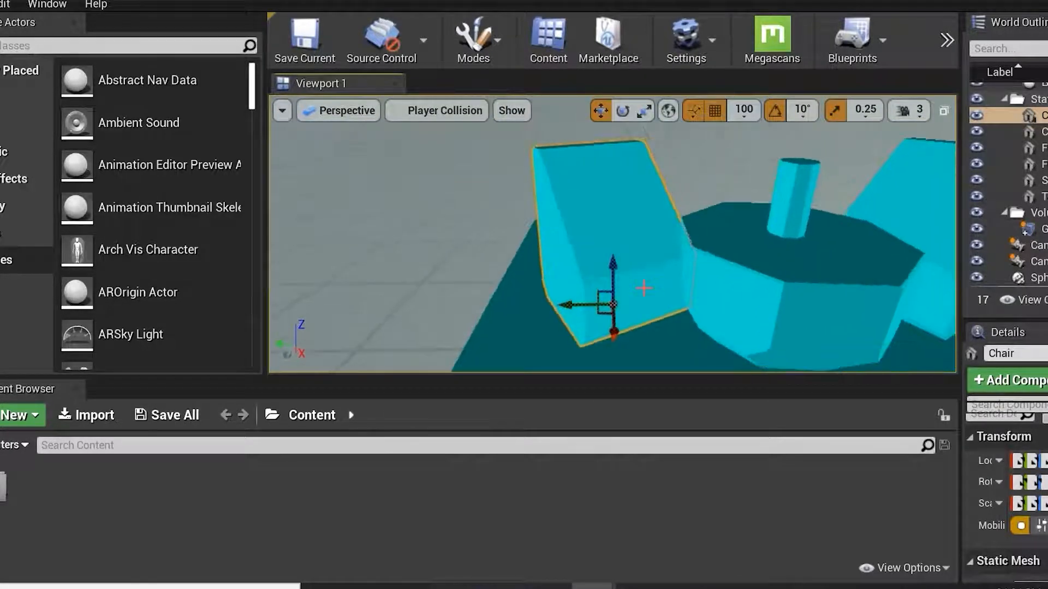
{"action": "right_click_drag", "start_coordinate": [663, 227], "coordinate": [644, 159], "text": "alt"}
{"action": "left_click", "coordinate": [635, 157]}
{"action": "left_click_drag", "start_coordinate": [634, 157], "coordinate": [635, 175]}
{"action": "right_click_drag", "start_coordinate": [644, 157], "coordinate": [650, 162]}
{"action": "right_click_drag", "start_coordinate": [659, 253], "coordinate": [626, 262]}
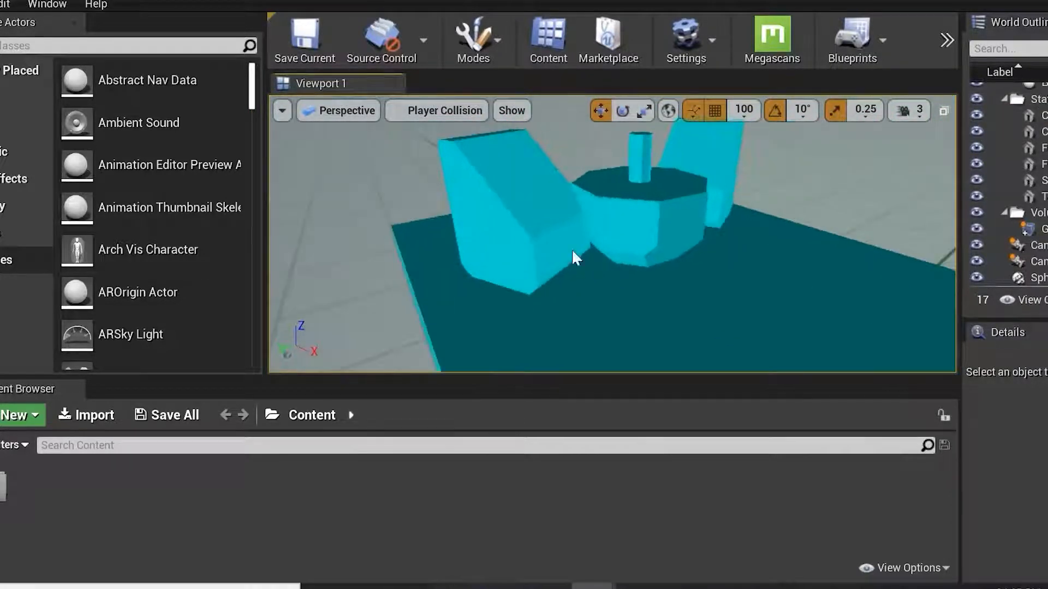
Switch the viewport view mode back to Lit.
{"action": "left_click", "coordinate": [442, 155]}
{"action": "left_click", "coordinate": [445, 111]}
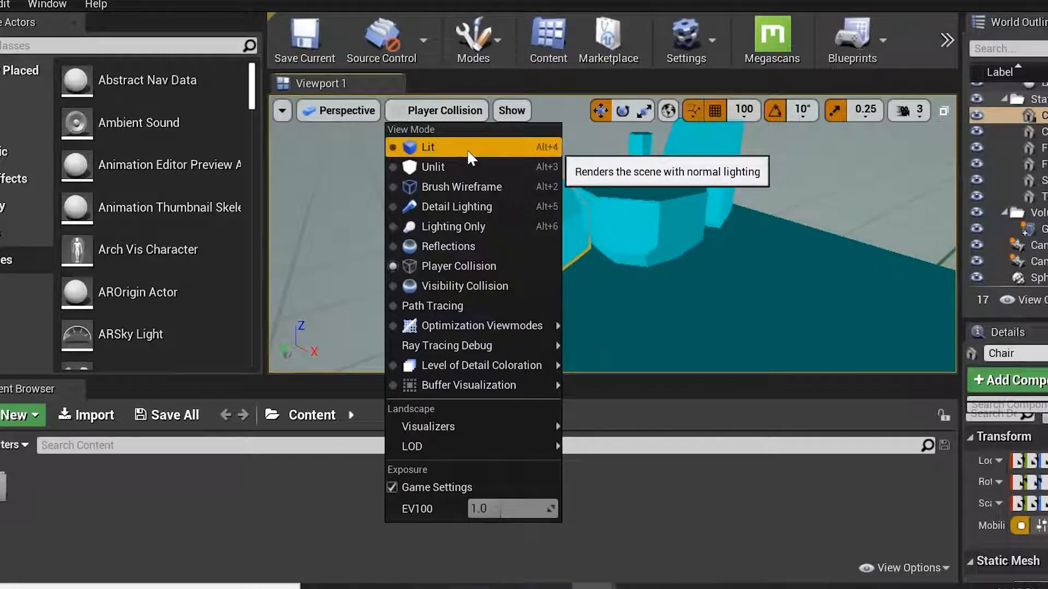
{"action": "mouse_move", "coordinate": [480, 325]}
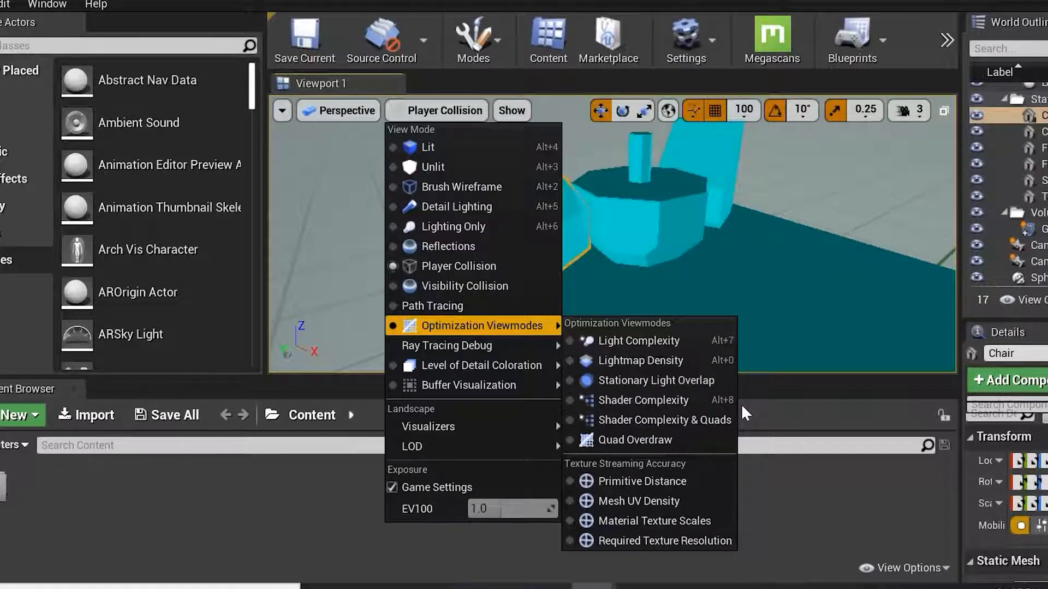
{"action": "left_click", "coordinate": [469, 148]}
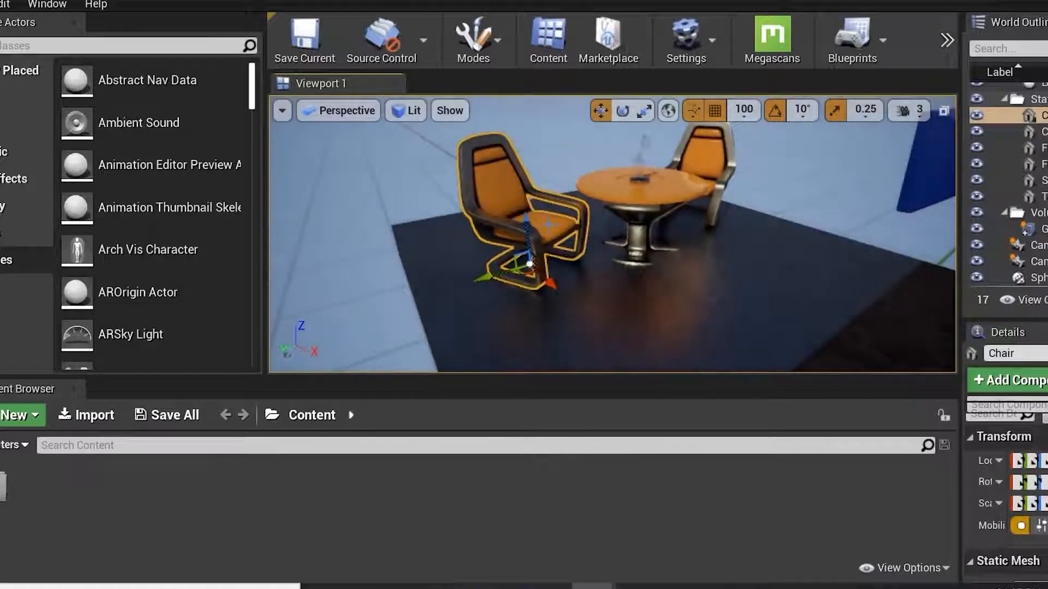
Turn the Anti-aliasing show flag off and back on in the viewport.
{"action": "left_click", "coordinate": [449, 112]}
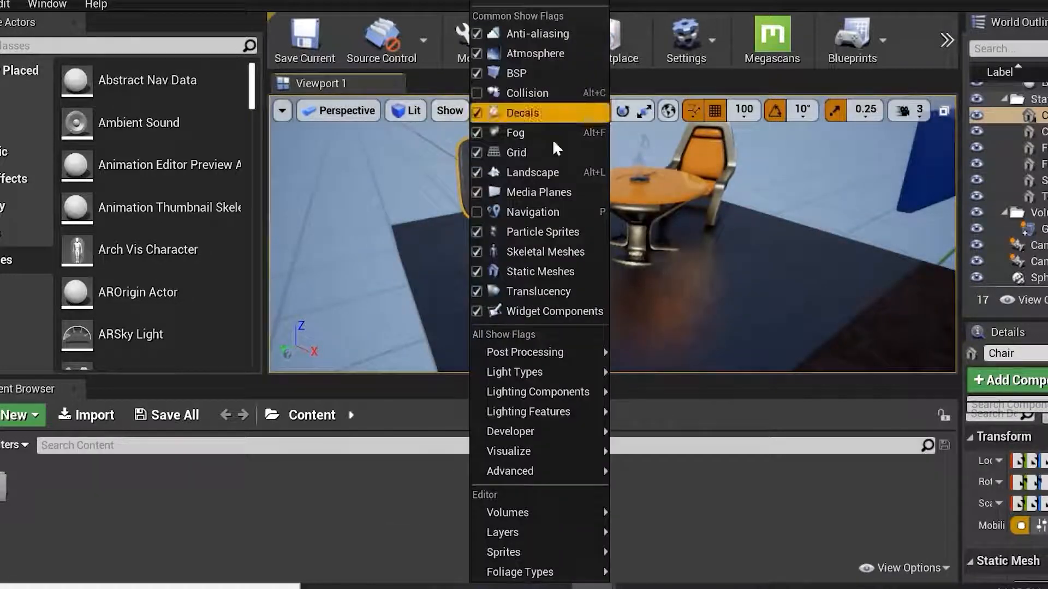
{"action": "left_click", "coordinate": [529, 39]}
{"action": "left_click", "coordinate": [448, 117]}
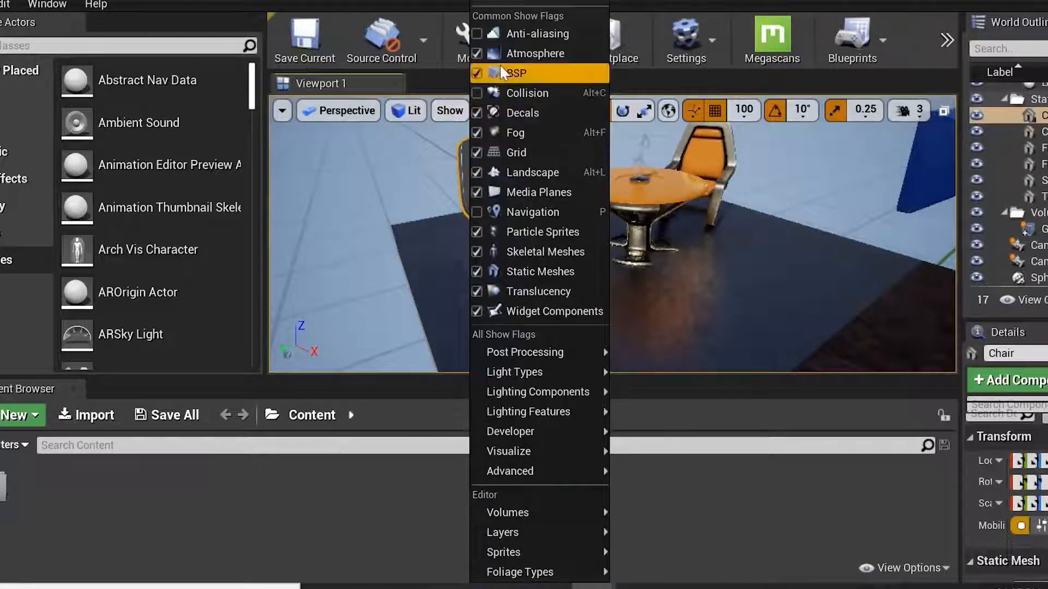
{"action": "left_click", "coordinate": [505, 40]}
{"action": "left_click", "coordinate": [463, 108]}
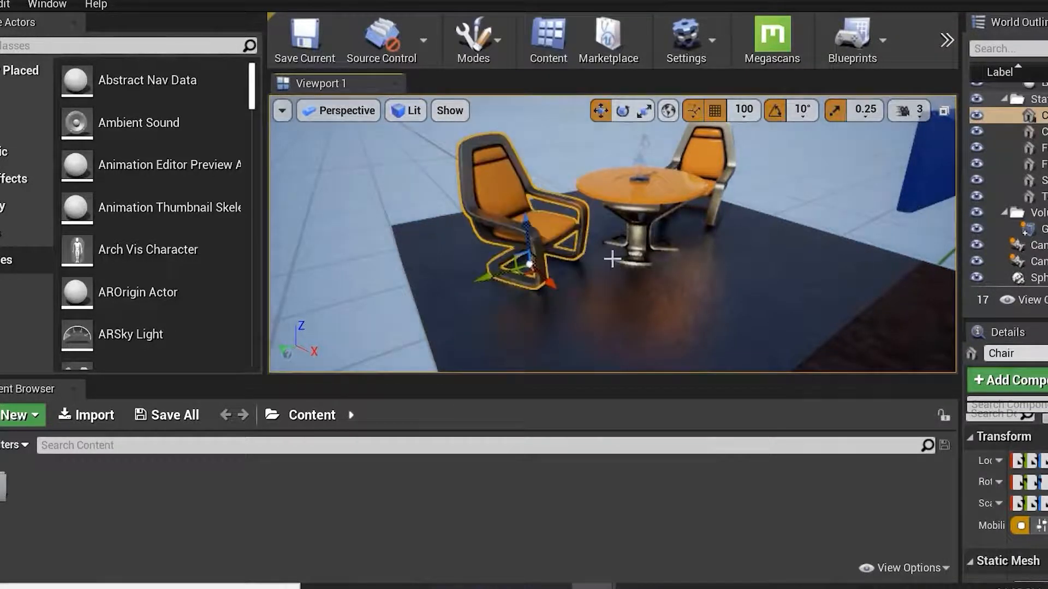
{"action": "scroll", "coordinate": [611, 235], "scroll_direction": "up", "scroll_amount": 2}
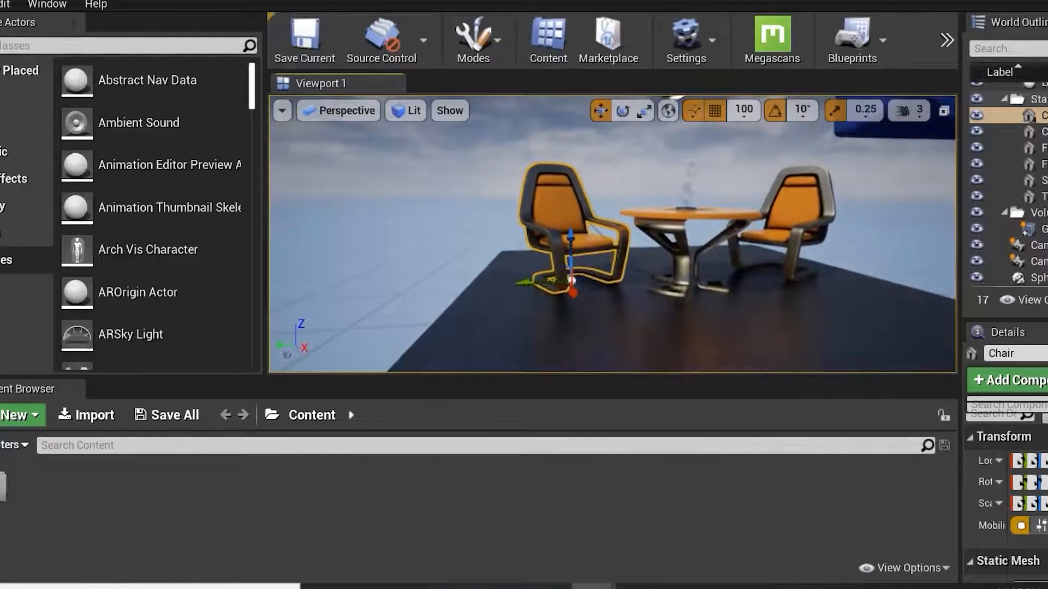
Toggle the Fog and BSP show flags in the viewport.
{"action": "left_click", "coordinate": [449, 111]}
{"action": "left_click", "coordinate": [510, 135]}
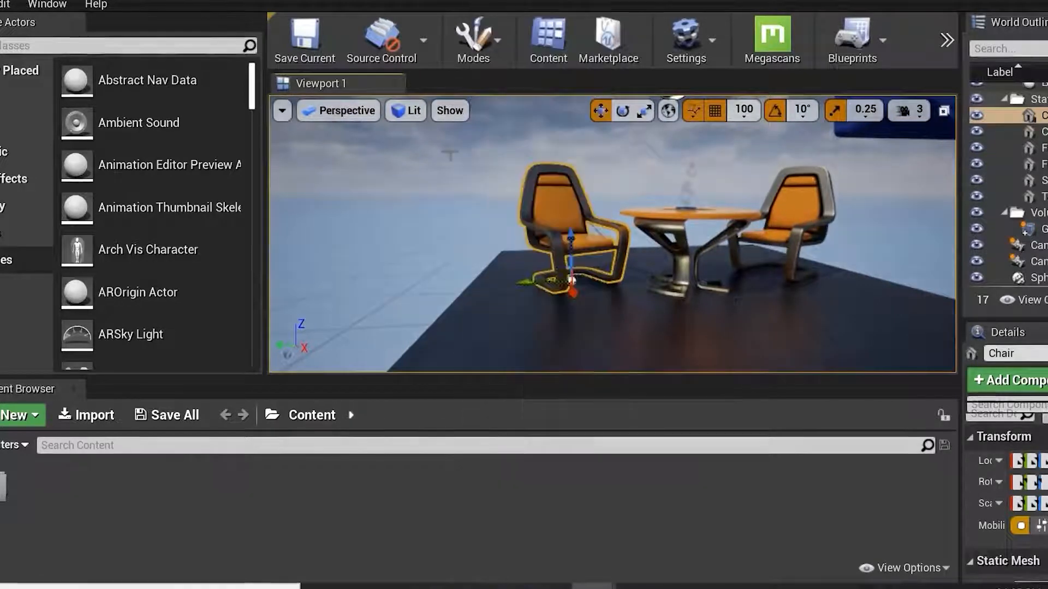
{"action": "left_click", "coordinate": [450, 111]}
{"action": "left_click", "coordinate": [516, 73]}
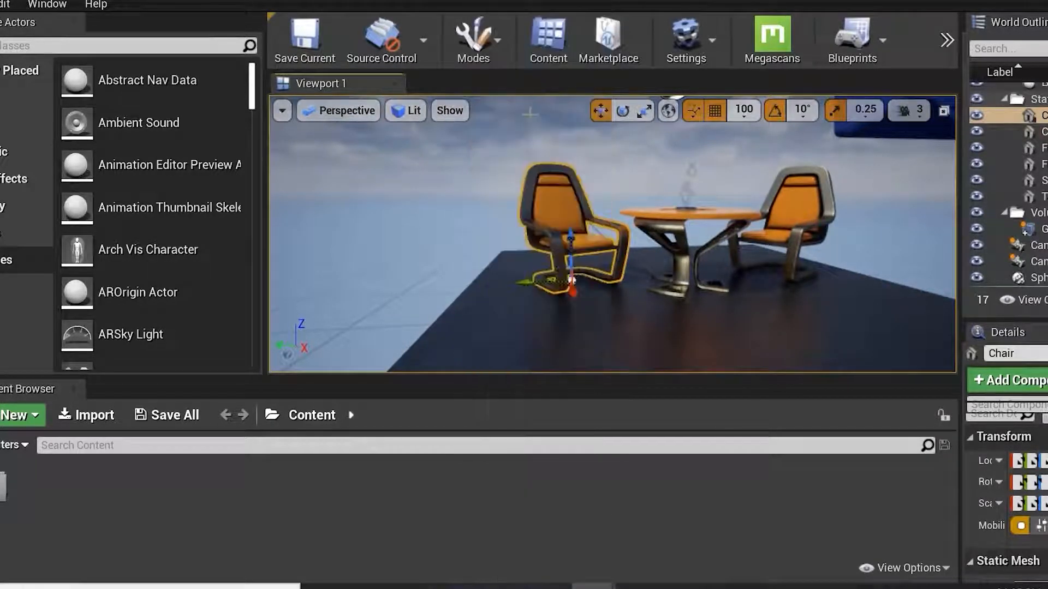
{"action": "left_click", "coordinate": [449, 111]}
{"action": "left_click", "coordinate": [524, 75]}
Enable the Collision show flag to display collision outlines in the viewport.
{"action": "left_click", "coordinate": [450, 110]}
{"action": "left_click", "coordinate": [513, 94]}
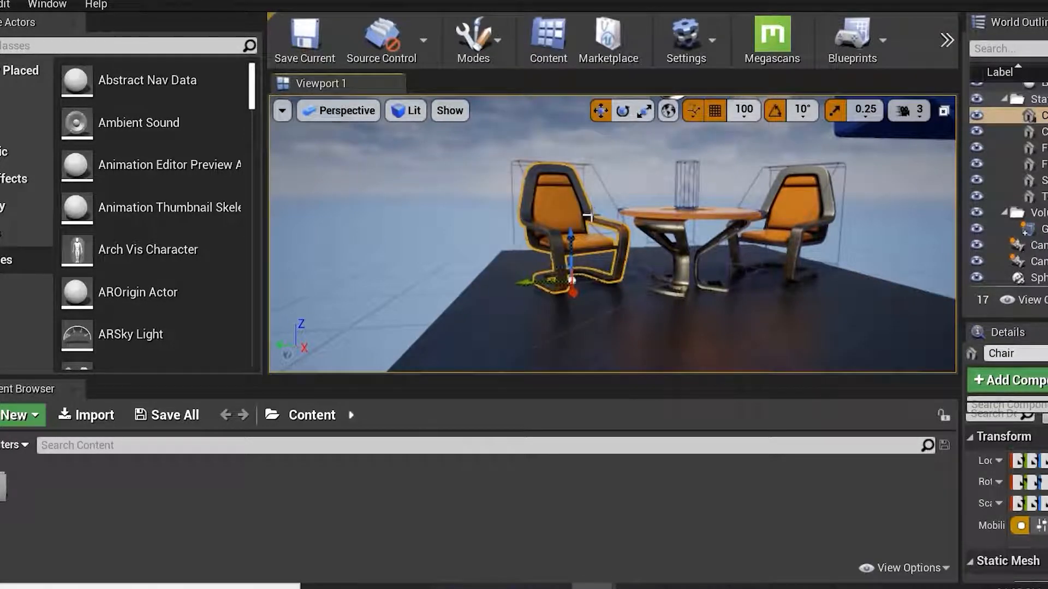
{"action": "scroll", "coordinate": [557, 164], "scroll_direction": "up", "scroll_amount": 5}
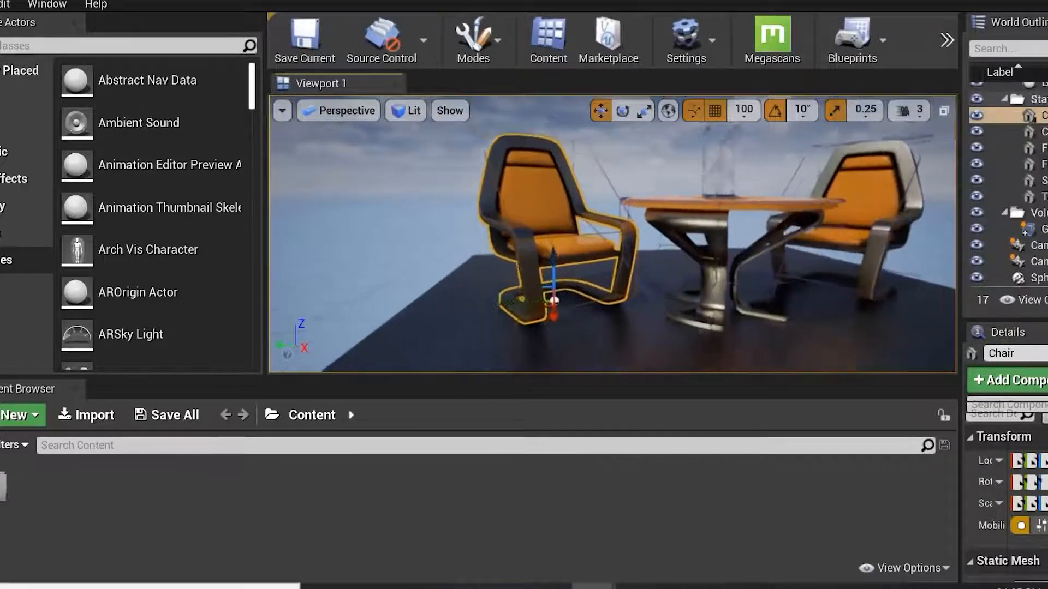
Turn off the Collision show flag while the viewport is in fullscreen mode.
{"action": "right_click_drag", "start_coordinate": [553, 156], "coordinate": [553, 169]}
{"action": "mouse_move", "coordinate": [553, 169]}
{"action": "left_mouse_down", "text": "alt"}
{"action": "mouse_move", "coordinate": [525, 178]}
{"action": "mouse_move", "coordinate": [537, 158]}
{"action": "mouse_move", "coordinate": [562, 157]}
{"action": "left_mouse_up", "text": "alt"}
{"action": "key", "text": "F11"}
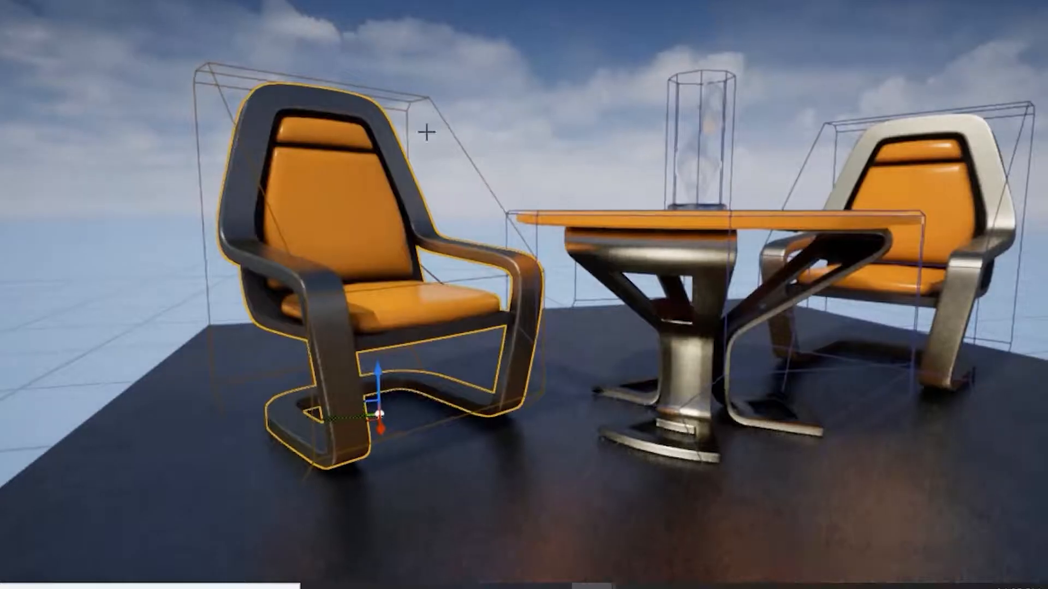
{"action": "left_click", "coordinate": [162, 0]}
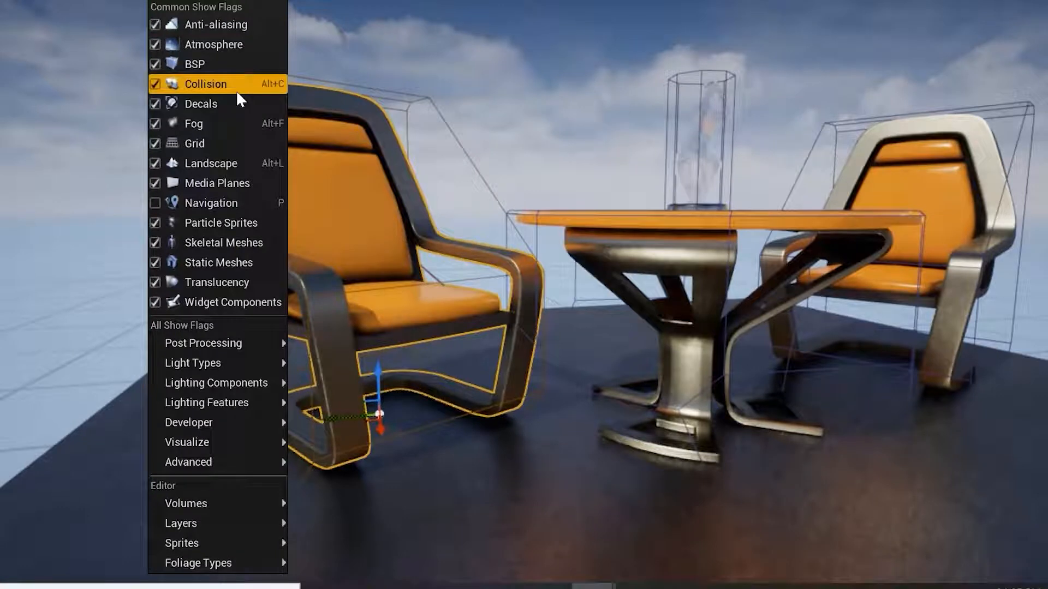
{"action": "left_click", "coordinate": [236, 87]}
{"action": "left_click_drag", "start_coordinate": [457, 272], "coordinate": [472, 224], "text": "alt"}
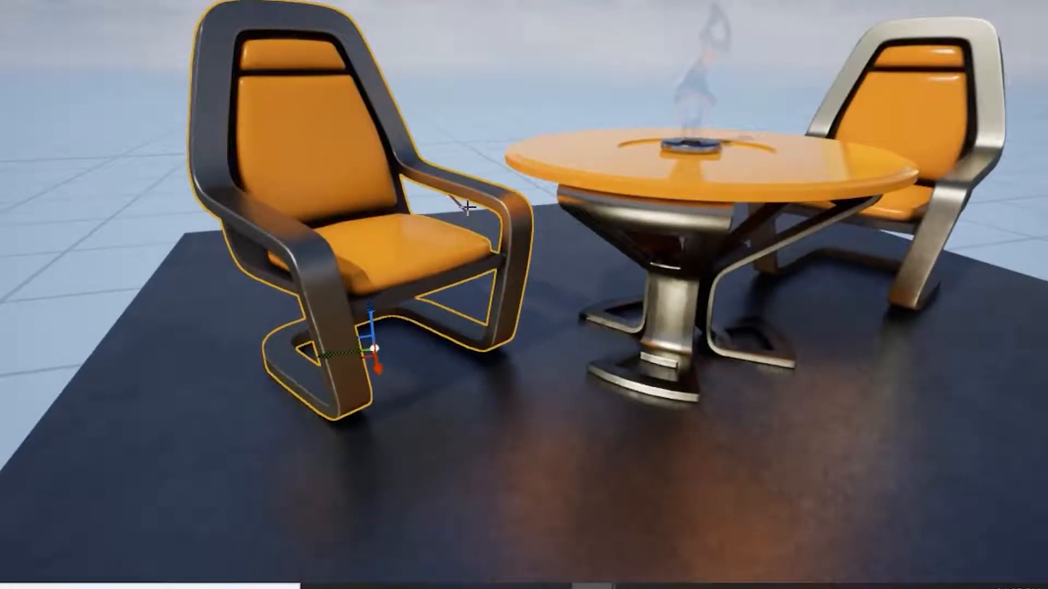
{"action": "key", "text": "F11"}
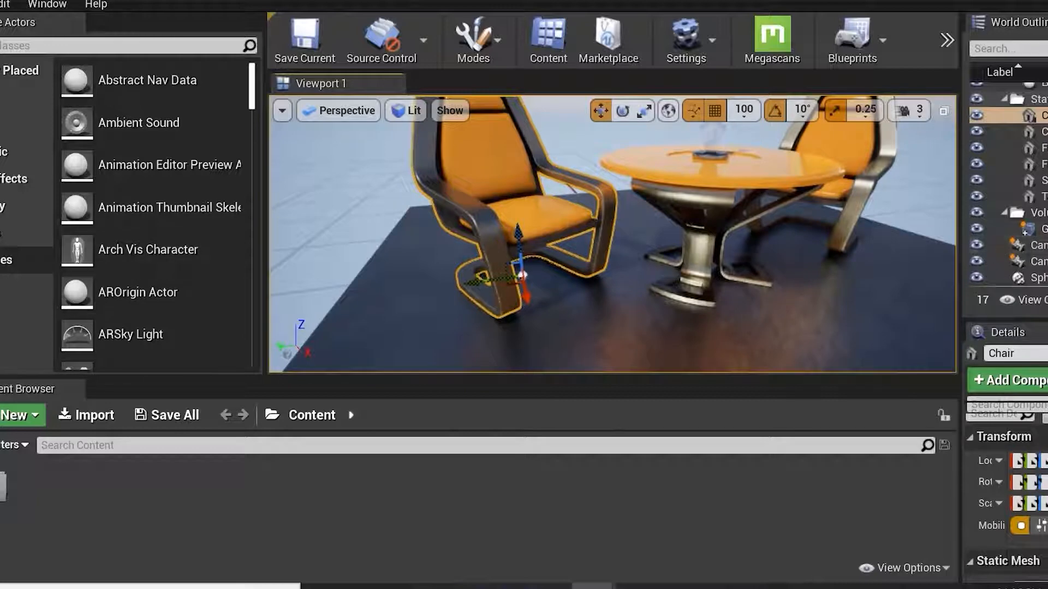
Widen the World Outliner panel.
{"action": "left_click_drag", "start_coordinate": [962, 182], "coordinate": [764, 182]}
{"action": "mouse_move", "coordinate": [603, 297]}
{"action": "right_mouse_down"}
{"action": "mouse_move", "coordinate": [639, 261]}
{"action": "mouse_move", "coordinate": [554, 222]}
{"action": "right_mouse_up"}
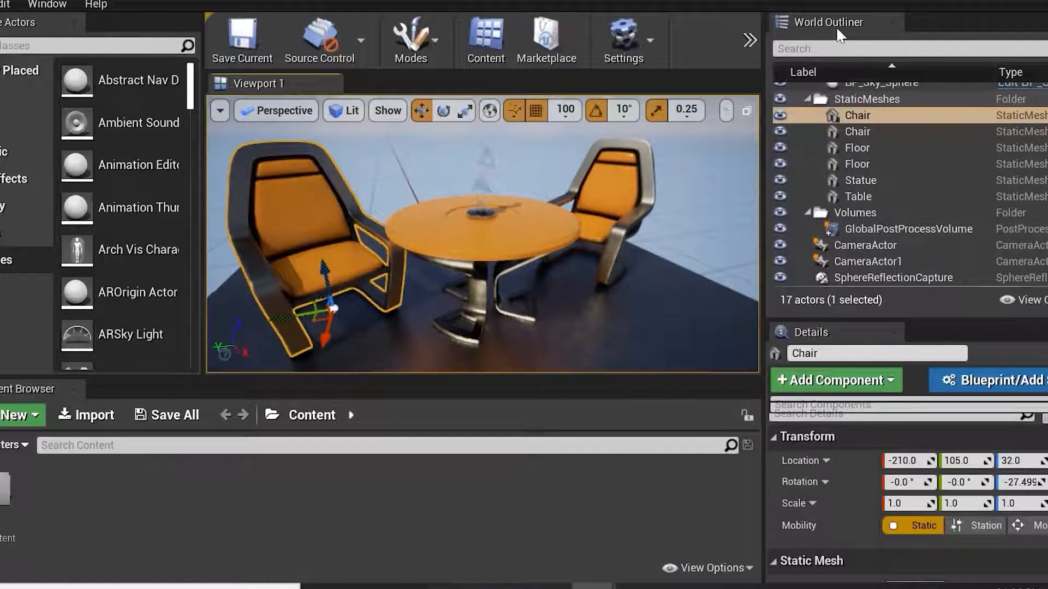
Collapse and expand the world and Audio folders in the World Outliner.
{"action": "scroll", "coordinate": [908, 168], "scroll_direction": "up", "scroll_amount": 3}
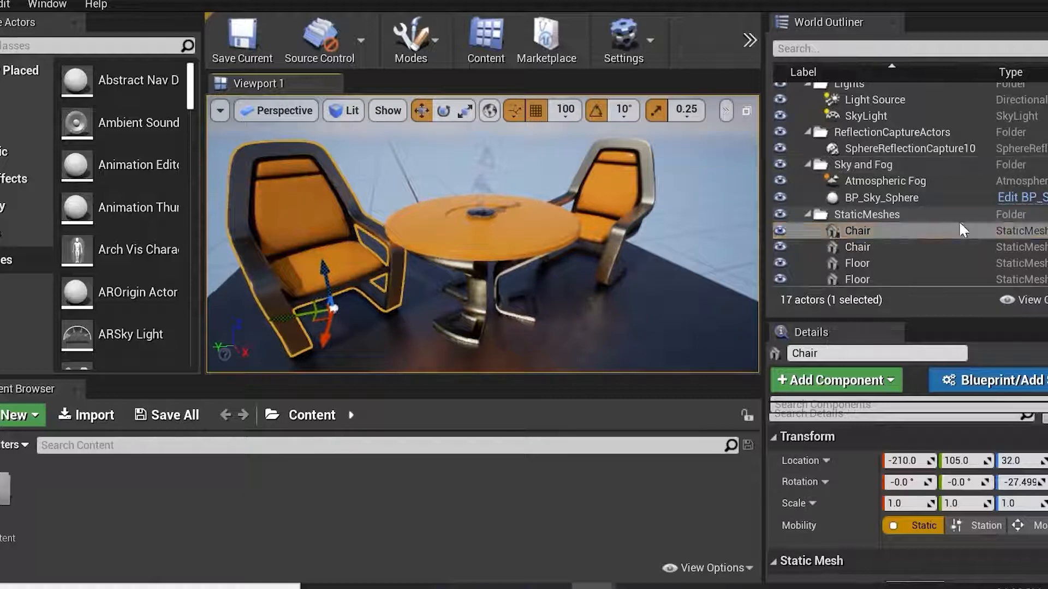
{"action": "scroll", "coordinate": [942, 145], "scroll_direction": "up", "scroll_amount": 2}
{"action": "scroll", "coordinate": [941, 145], "scroll_direction": "up", "scroll_amount": 3}
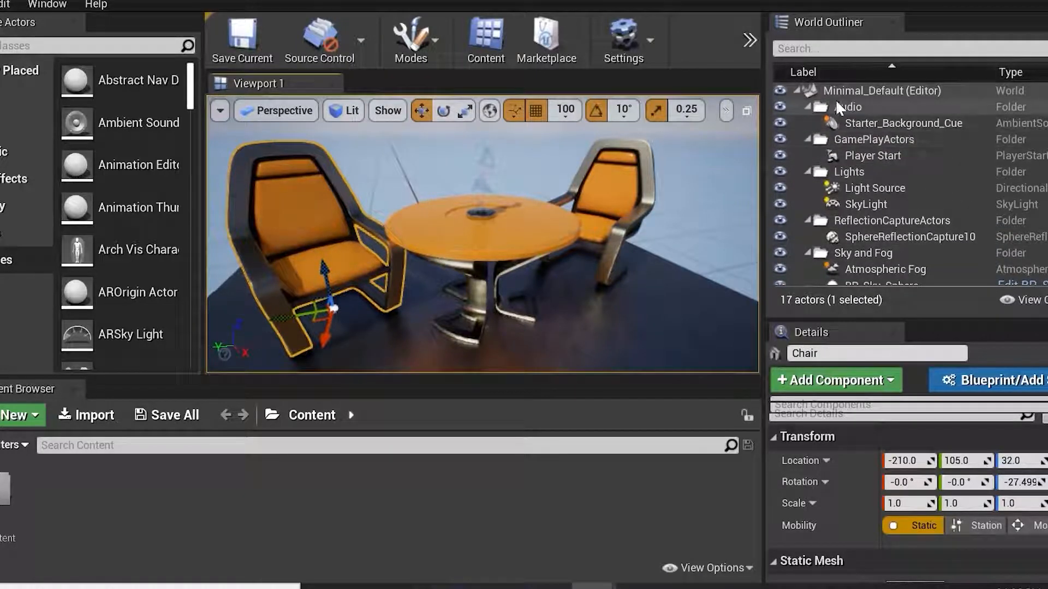
{"action": "left_click", "coordinate": [797, 91]}
{"action": "left_click", "coordinate": [798, 91]}
{"action": "left_click", "coordinate": [808, 107]}
{"action": "left_click", "coordinate": [806, 107]}
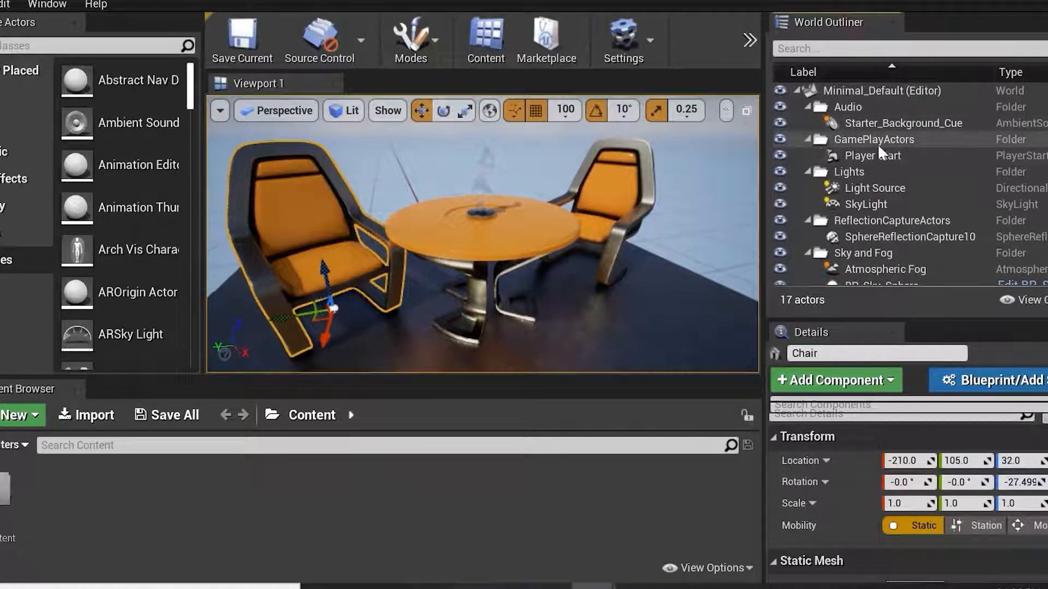
Select the Player Start, focus the viewport on it, and delete it.
{"action": "left_click", "coordinate": [899, 157]}
{"action": "key", "text": "f"}
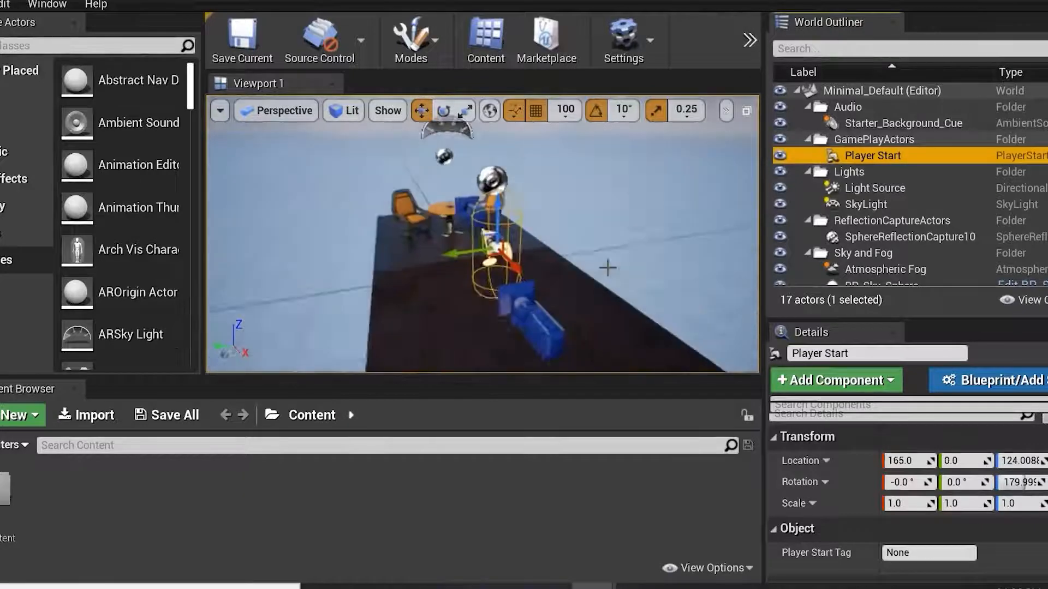
{"action": "left_click_drag", "start_coordinate": [607, 266], "coordinate": [555, 235], "text": "alt"}
{"action": "scroll", "coordinate": [555, 235], "scroll_direction": "up", "scroll_amount": 5}
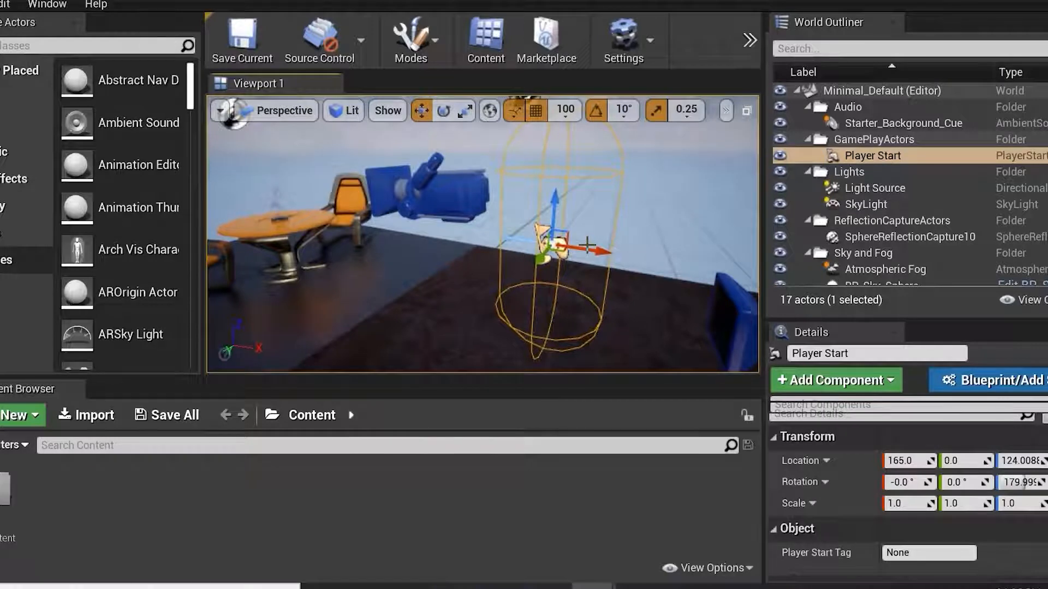
{"action": "key", "text": "Delete"}
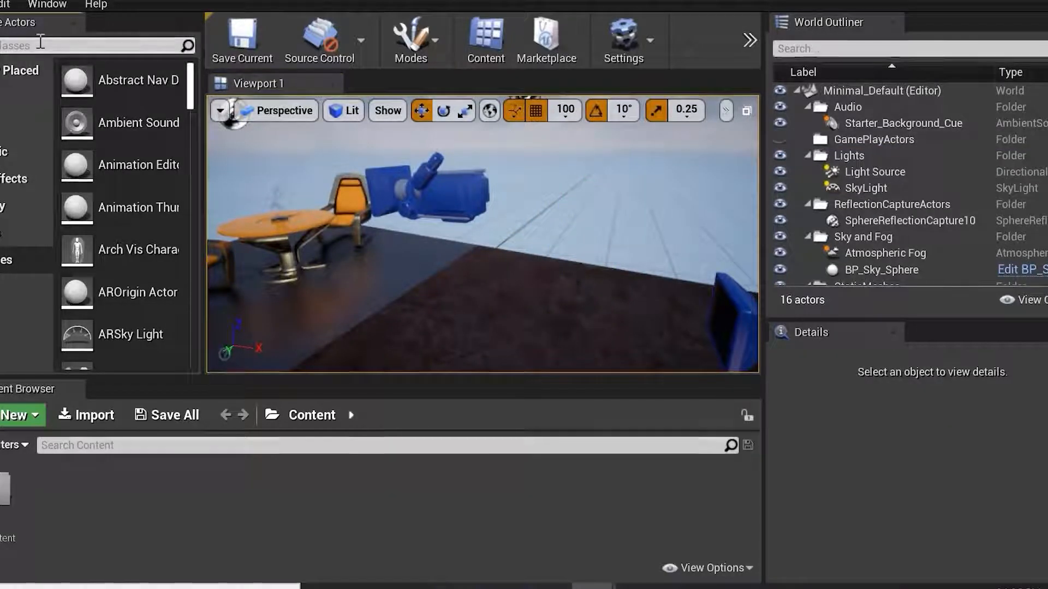
Search the actor placement panel for play and place a new Player Start near the floor.
{"action": "type", "text": "play"}
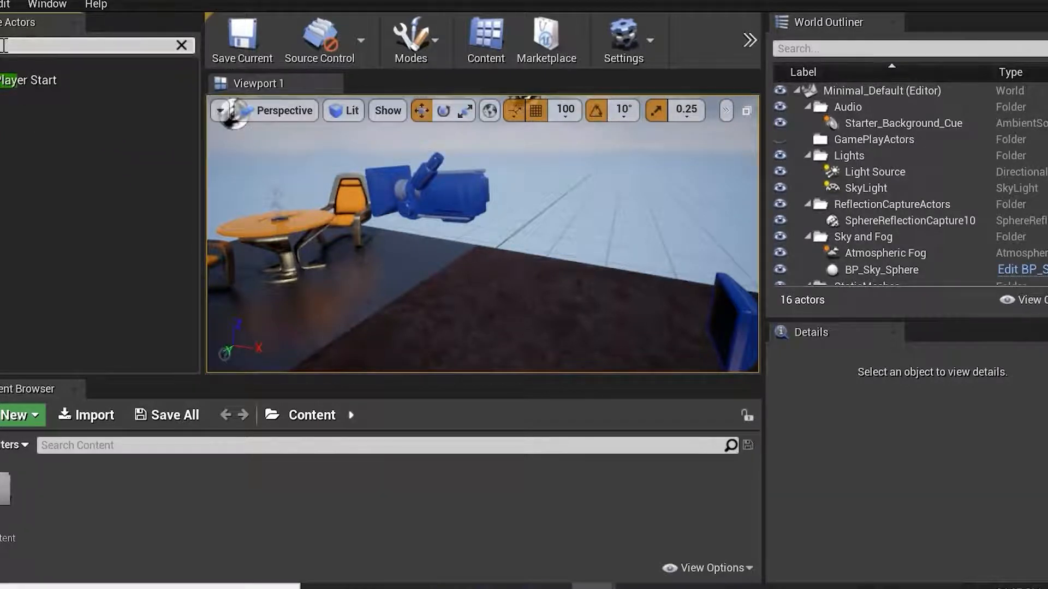
{"action": "left_click_drag", "start_coordinate": [4, 78], "coordinate": [475, 358]}
{"action": "right_click_drag", "start_coordinate": [501, 276], "coordinate": [478, 276]}
{"action": "key", "text": "d"}
{"action": "left_click_drag", "start_coordinate": [478, 276], "coordinate": [516, 277], "text": "alt"}
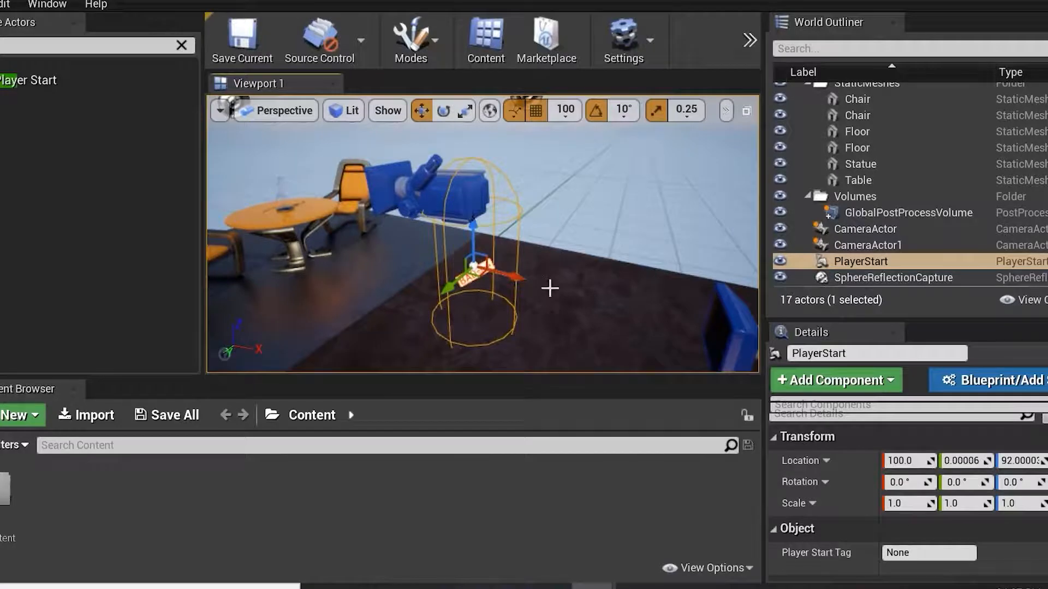
Orbit and zoom around the new Player Start to inspect its placement.
{"action": "left_click", "coordinate": [516, 220]}
{"action": "left_click", "coordinate": [519, 280]}
{"action": "left_click_drag", "start_coordinate": [610, 244], "coordinate": [453, 240], "text": "alt"}
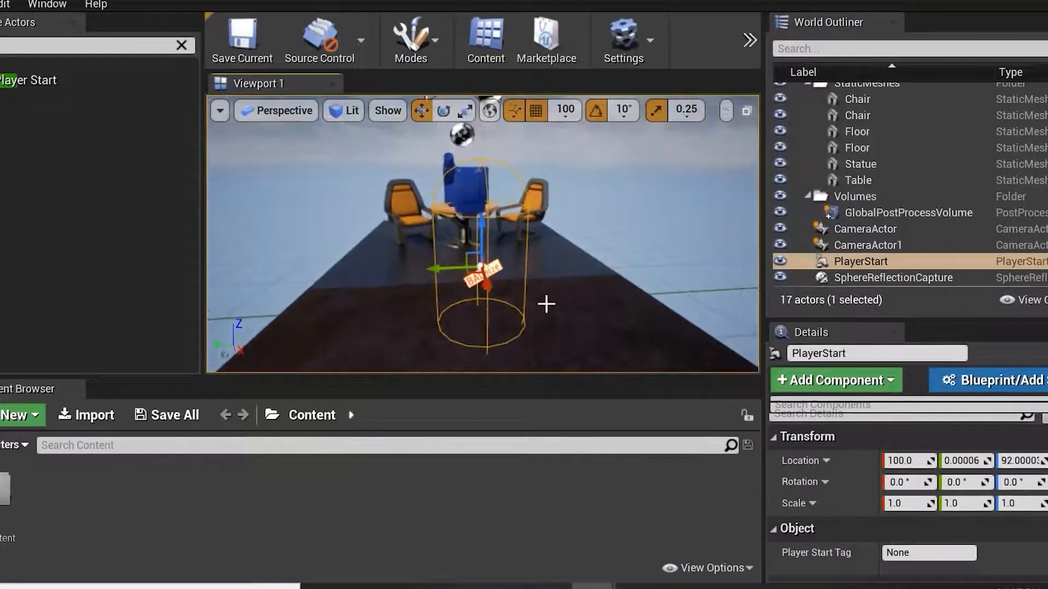
{"action": "scroll", "coordinate": [536, 281], "scroll_direction": "up", "scroll_amount": 5}
{"action": "scroll", "coordinate": [545, 284], "scroll_direction": "down", "scroll_amount": 4}
{"action": "left_click_drag", "start_coordinate": [567, 311], "coordinate": [653, 300], "text": "alt"}
{"action": "scroll", "coordinate": [541, 243], "scroll_direction": "down", "scroll_amount": 6}
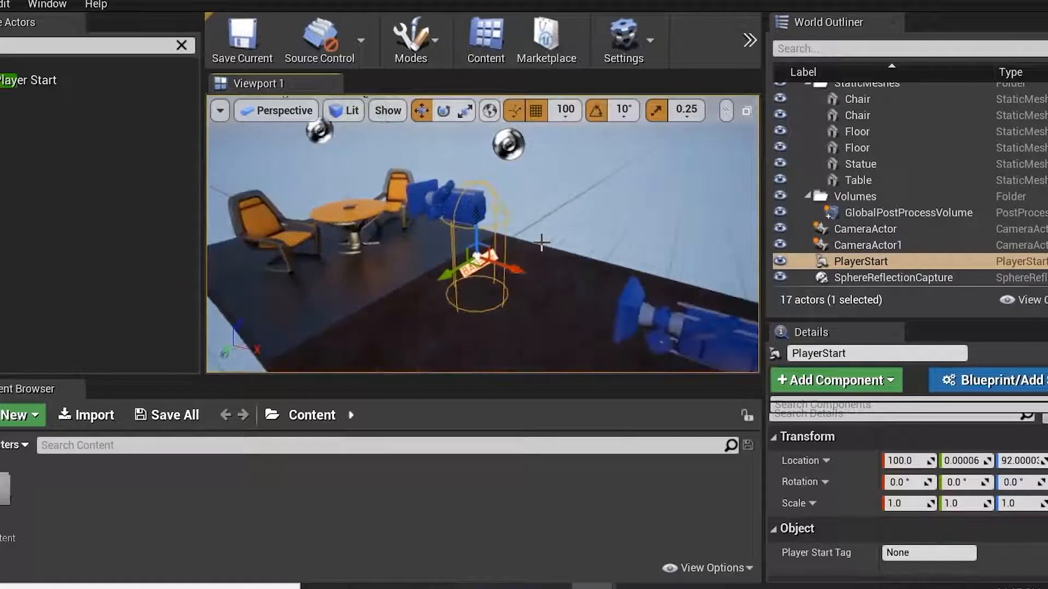
{"action": "scroll", "coordinate": [542, 242], "scroll_direction": "up", "scroll_amount": 3}
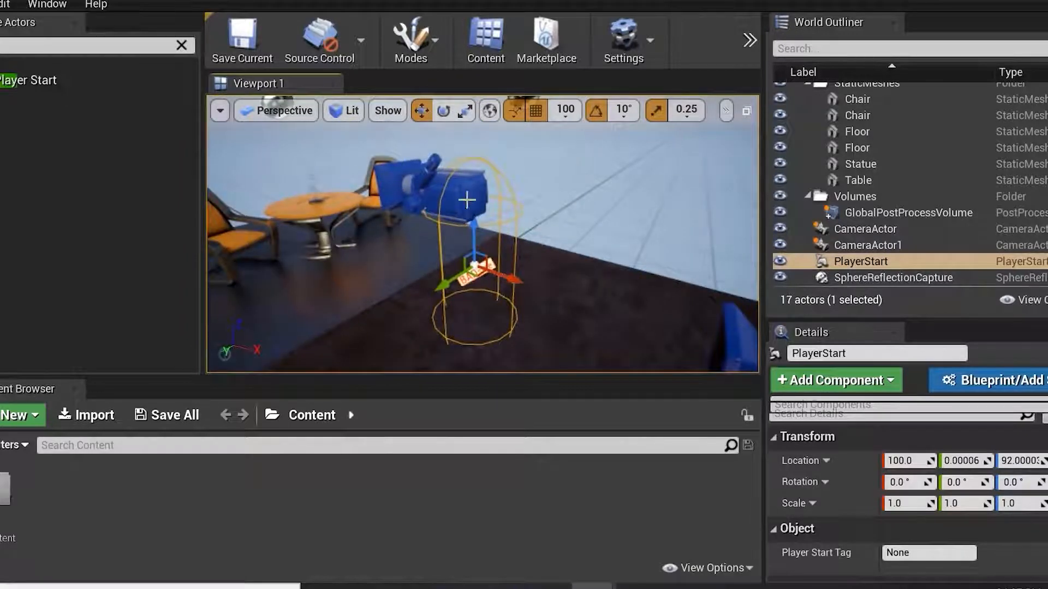
{"action": "scroll", "coordinate": [907, 221], "scroll_direction": "up", "scroll_amount": 3}
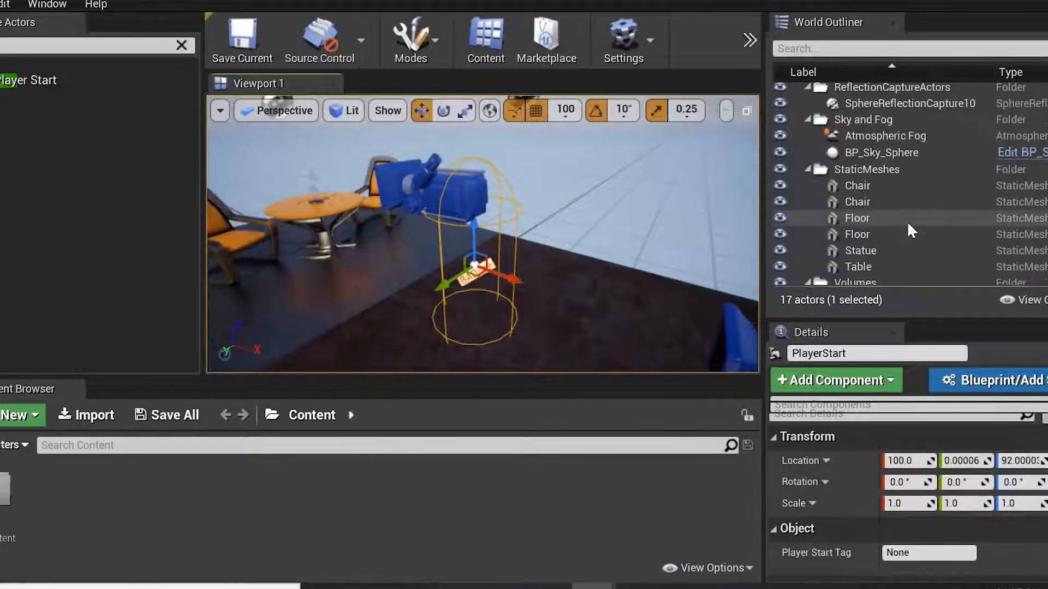
Select a chair, focus on it, and set its X location to -200.
{"action": "left_click", "coordinate": [909, 186]}
{"action": "key", "text": "f"}
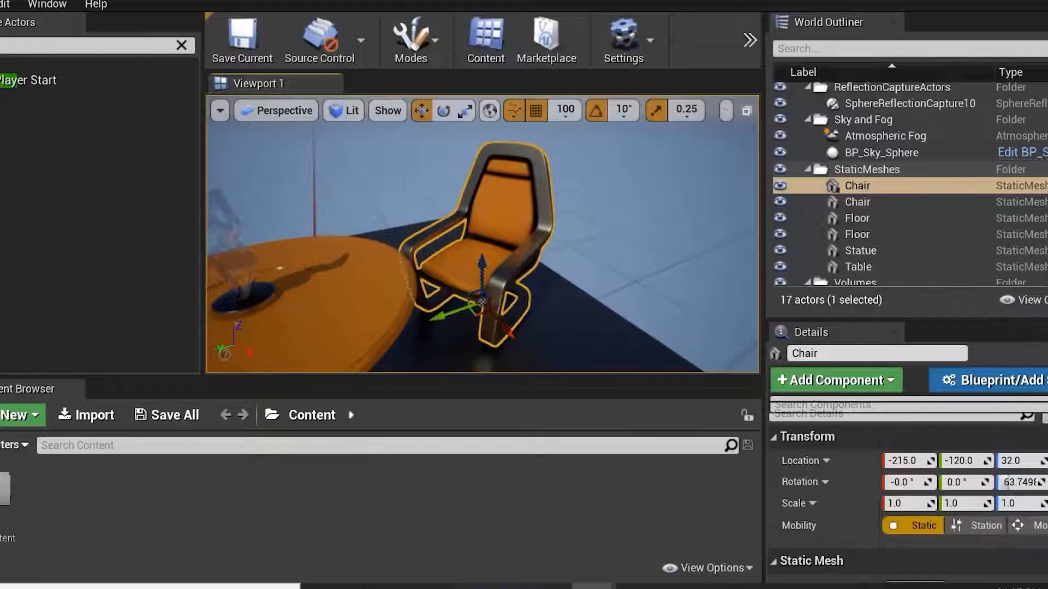
{"action": "left_click_drag", "start_coordinate": [877, 320], "coordinate": [879, 213]}
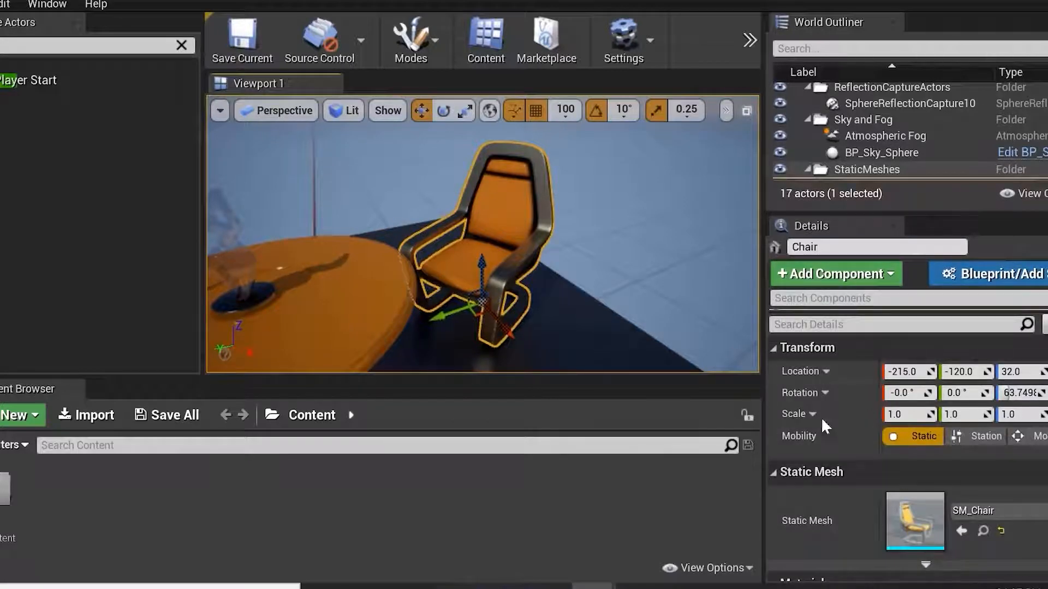
{"action": "left_click_drag", "start_coordinate": [900, 372], "coordinate": [915, 372]}
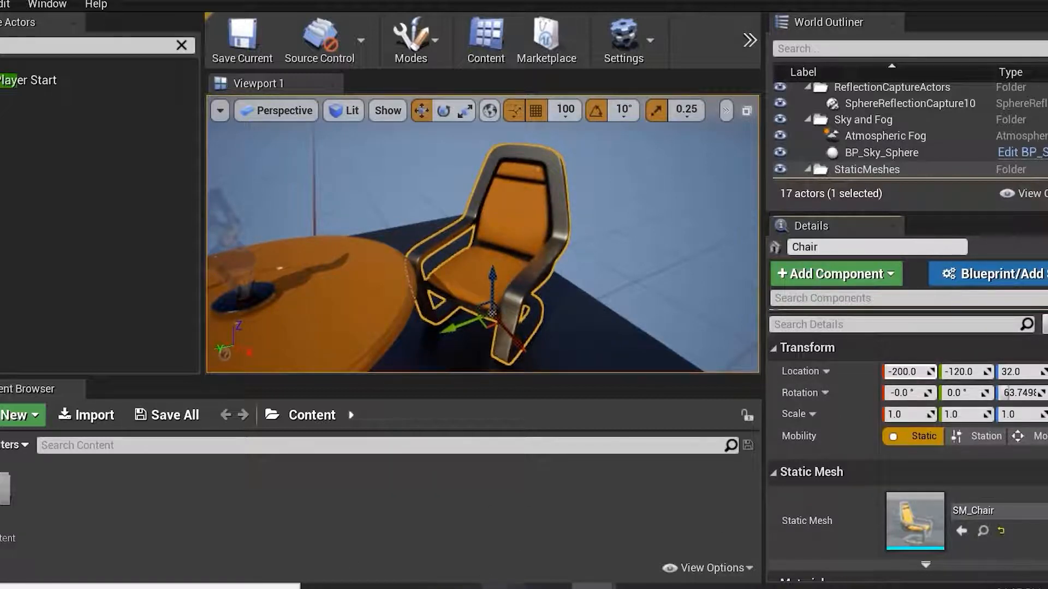
{"action": "mouse_move", "coordinate": [549, 587]}
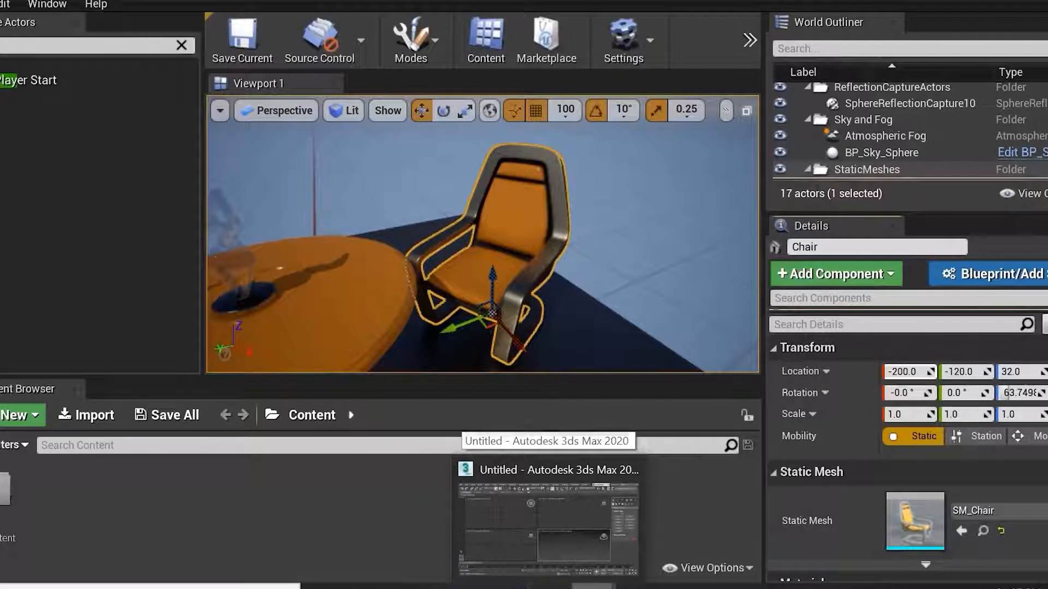
{"action": "mouse_move", "coordinate": [638, 587]}
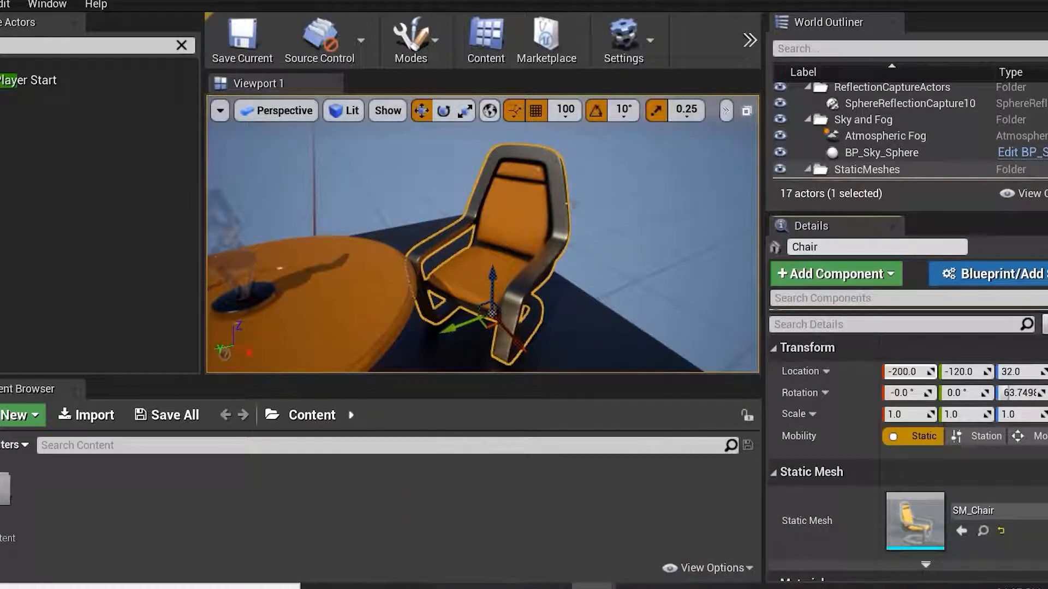
Cycle the chair's transform gizmo between move, rotate and scale modes.
{"action": "key", "text": "space"}
{"action": "key", "text": "space"}
{"action": "key", "text": "space"}
{"action": "key", "text": "space"}
{"action": "key", "text": "space"}
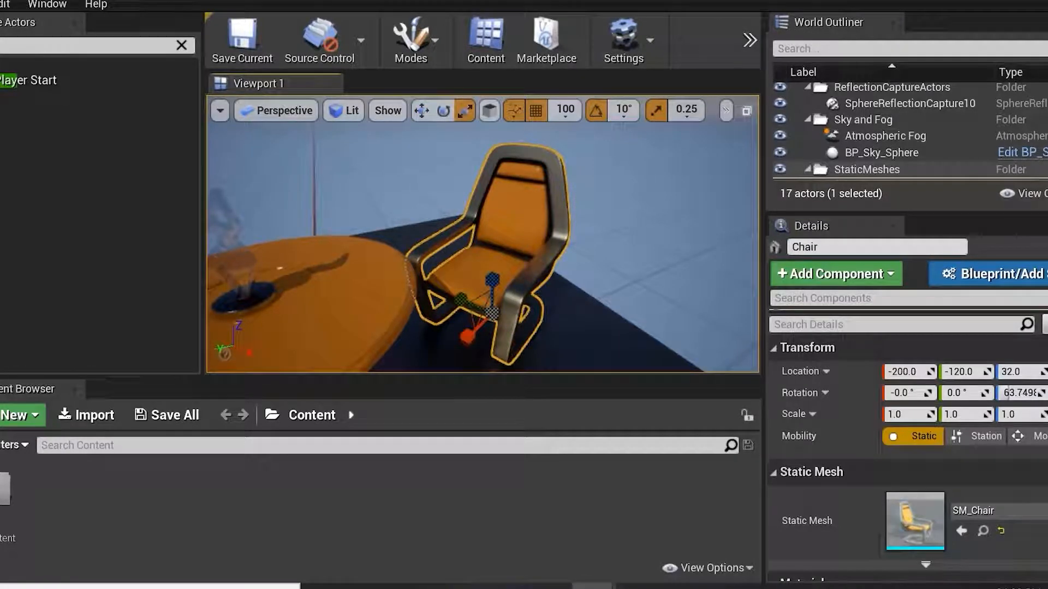
{"action": "key", "text": "space"}
{"action": "key", "text": "space"}
{"action": "key", "text": "space"}
{"action": "key", "text": "space"}
{"action": "key", "text": "space"}
{"action": "key", "text": "space"}
{"action": "key", "text": "space"}
{"action": "key", "text": "space"}
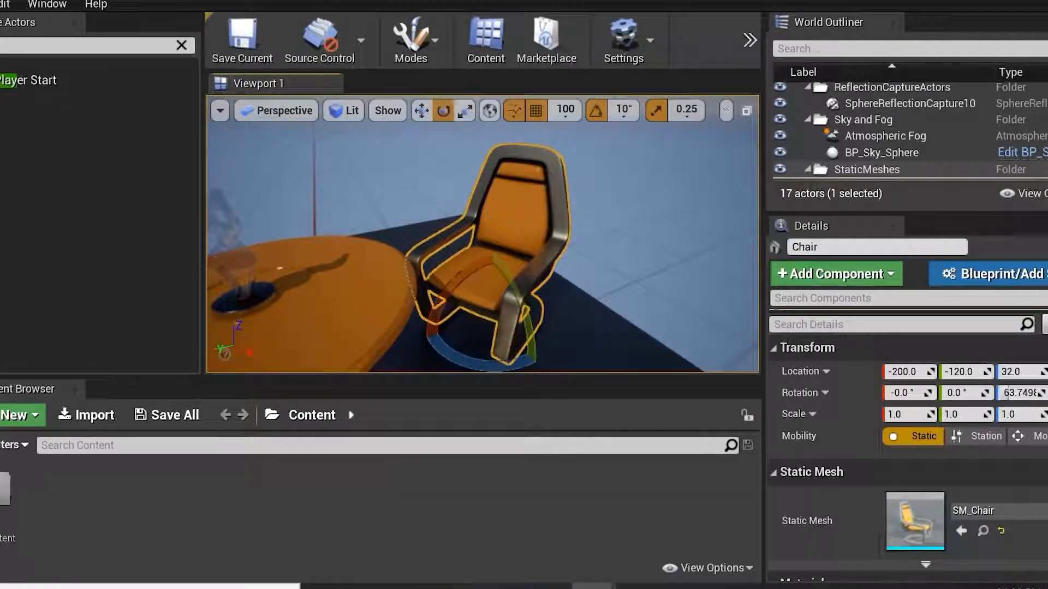
{"action": "key", "text": "space"}
{"action": "key", "text": "space"}
{"action": "key", "text": "space"}
{"action": "key", "text": "space"}
{"action": "key", "text": "space"}
{"action": "key", "text": "space"}
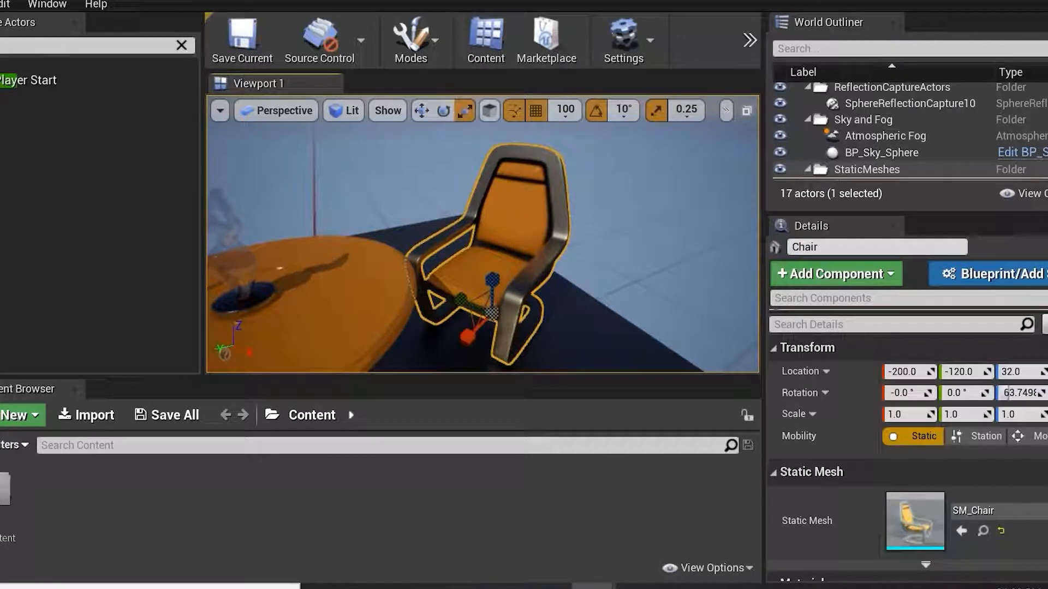
{"action": "key", "text": "space"}
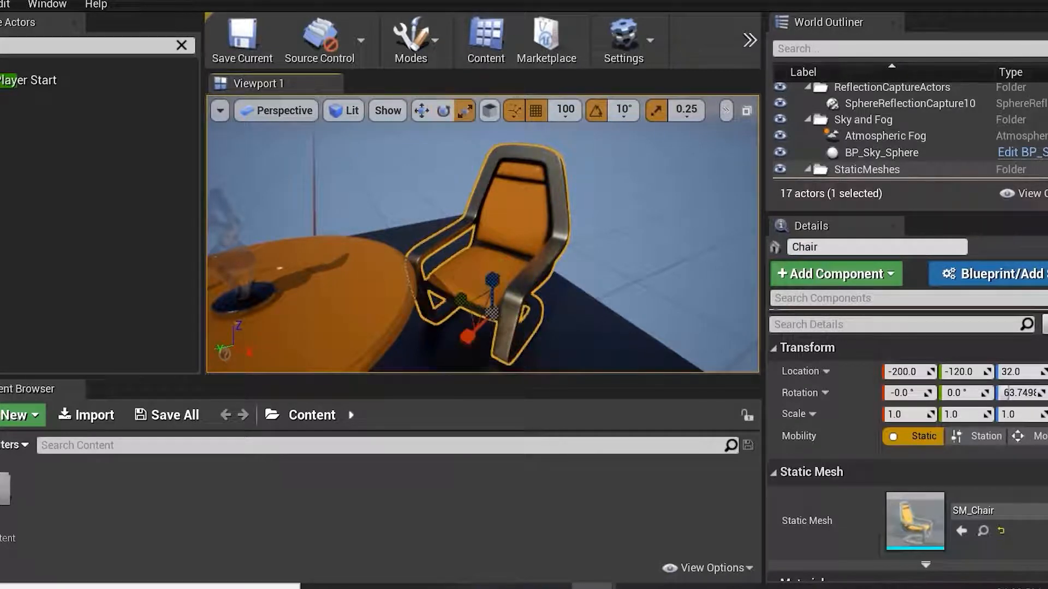
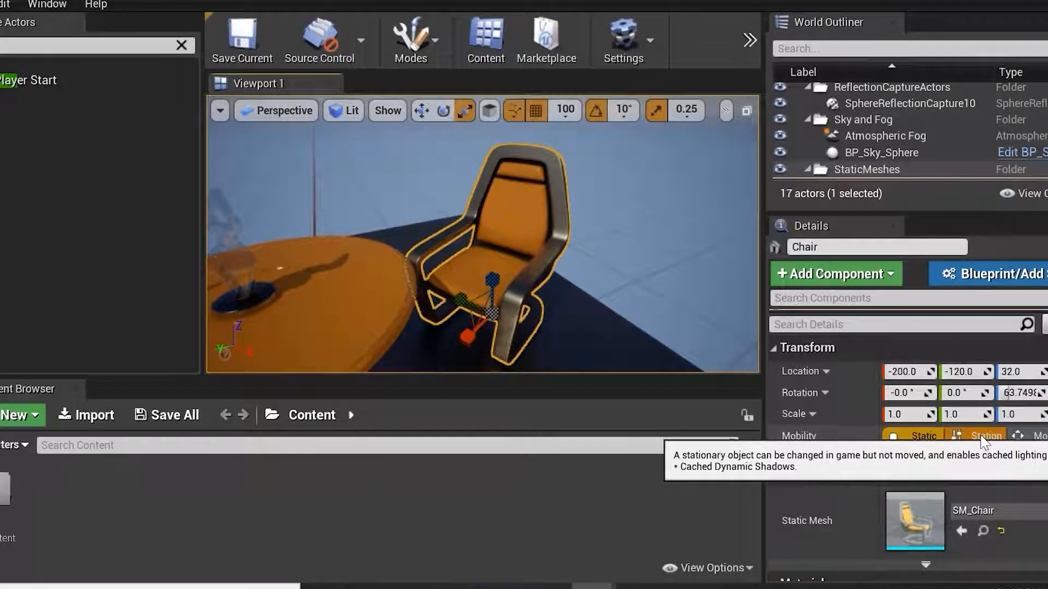
Switch the gizmo to move mode and select the table together with the chair, widening the details area.
{"action": "scroll", "coordinate": [607, 195], "scroll_direction": "down", "scroll_amount": 3}
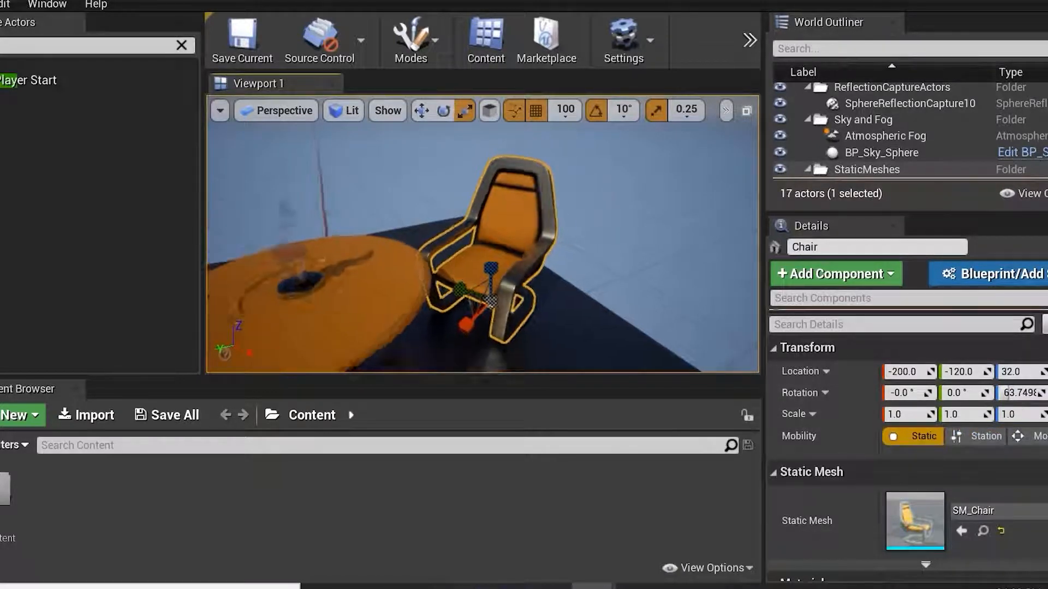
{"action": "key", "text": "w"}
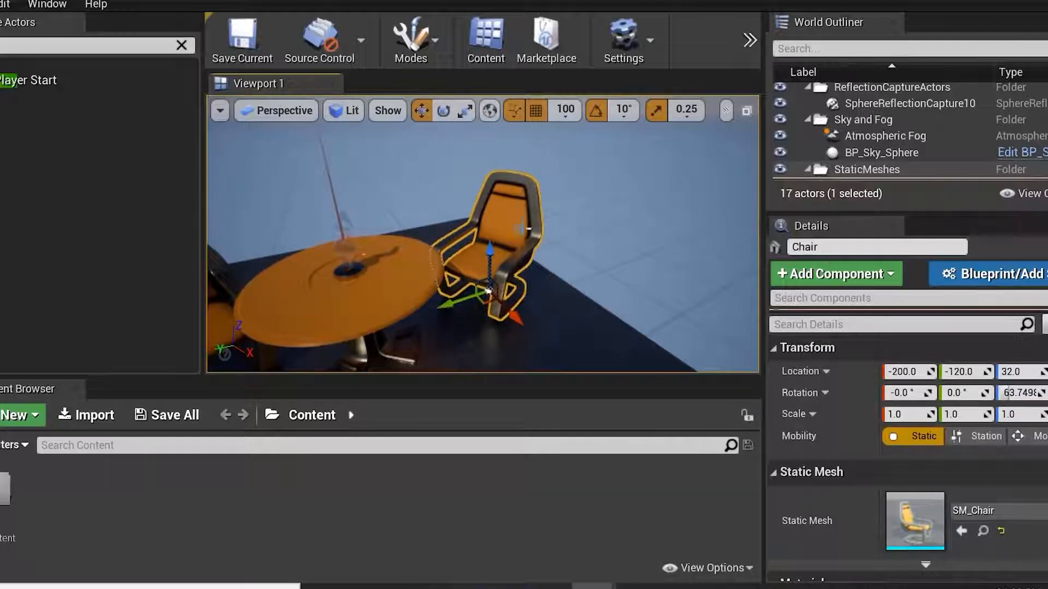
{"action": "left_click", "coordinate": [424, 260], "text": "ctrl"}
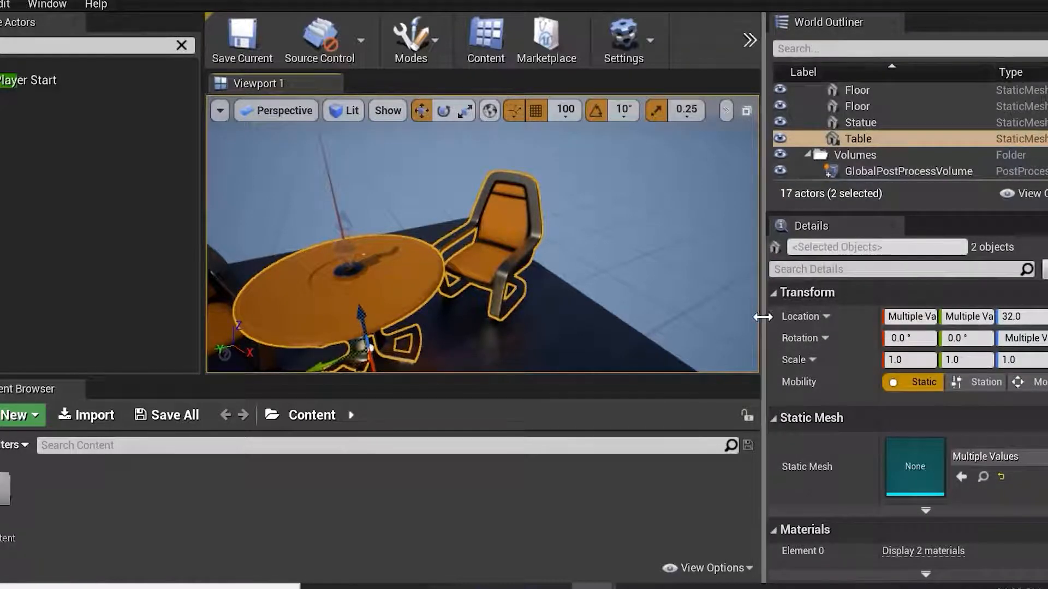
{"action": "left_click_drag", "start_coordinate": [764, 321], "coordinate": [626, 321]}
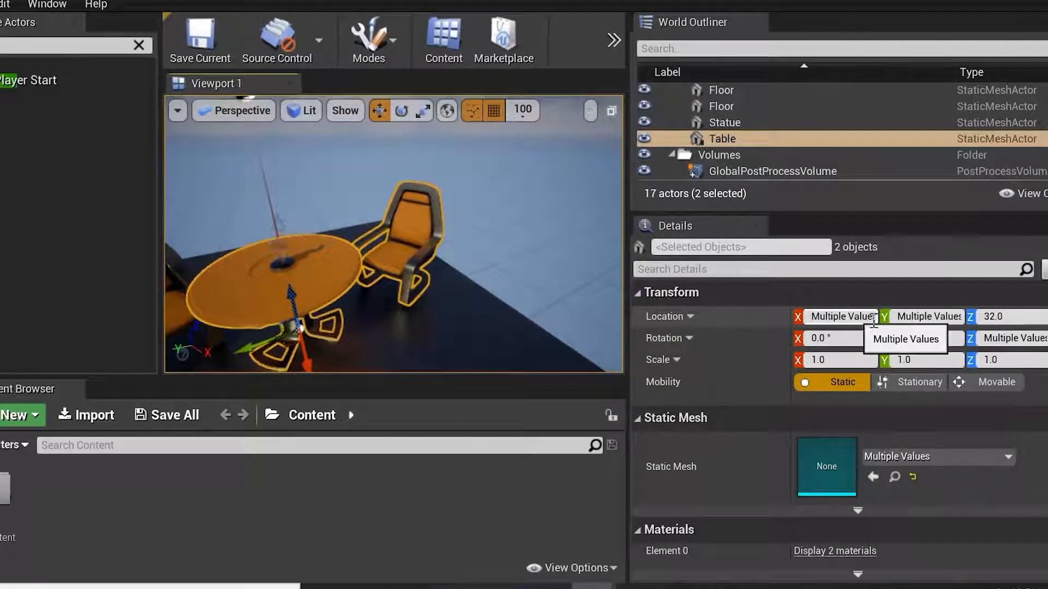
Select the chair on its own again and focus the view on it.
{"action": "left_click", "coordinate": [508, 232]}
{"action": "left_click", "coordinate": [429, 216]}
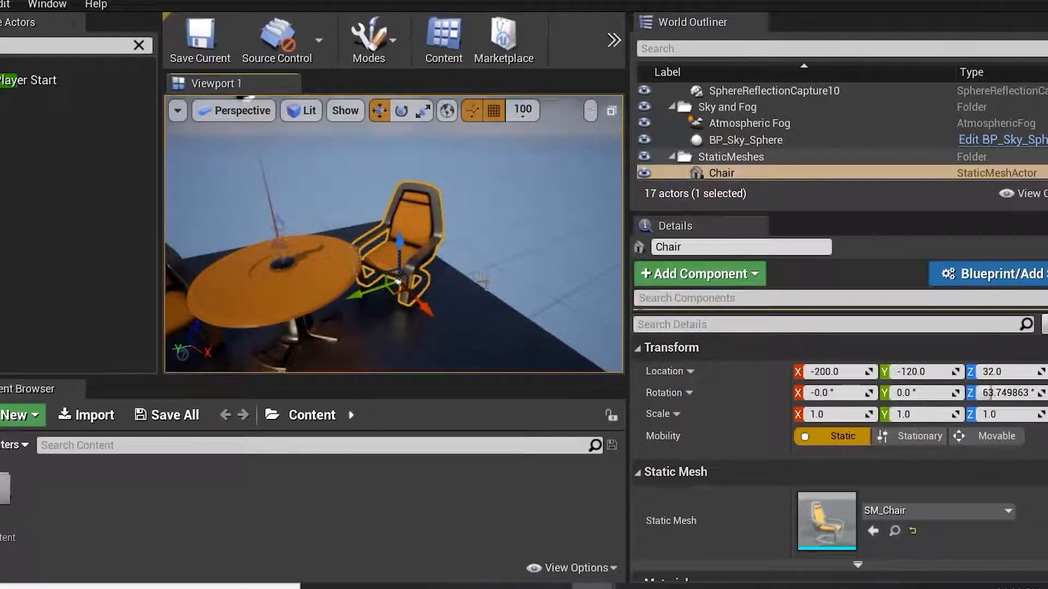
{"action": "left_click_drag", "start_coordinate": [482, 255], "coordinate": [479, 242], "text": "alt"}
{"action": "left_click", "coordinate": [465, 302], "text": "ctrl"}
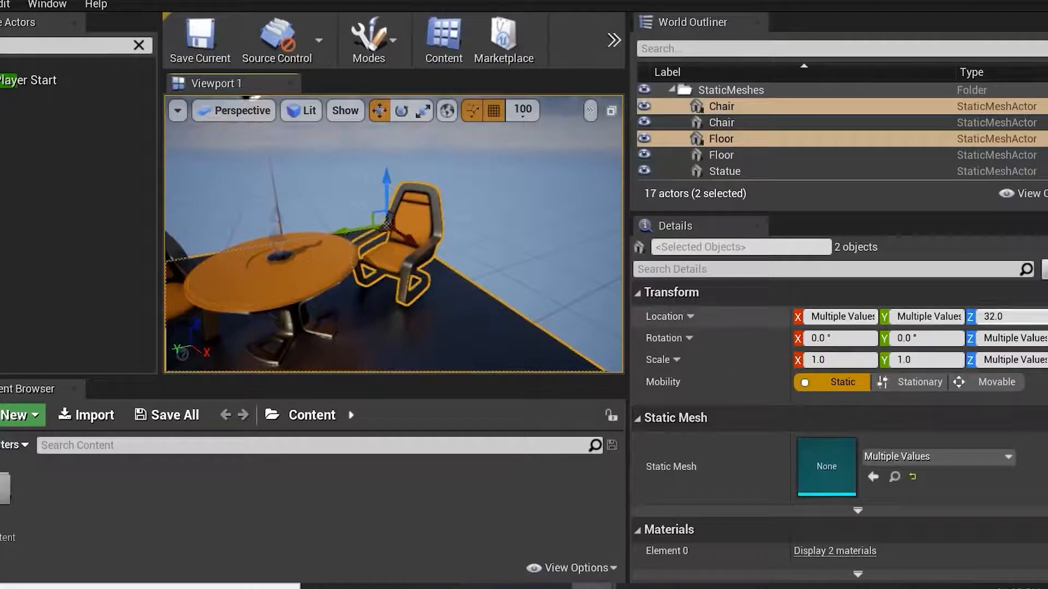
{"action": "left_click", "coordinate": [452, 221]}
{"action": "left_click", "coordinate": [438, 219]}
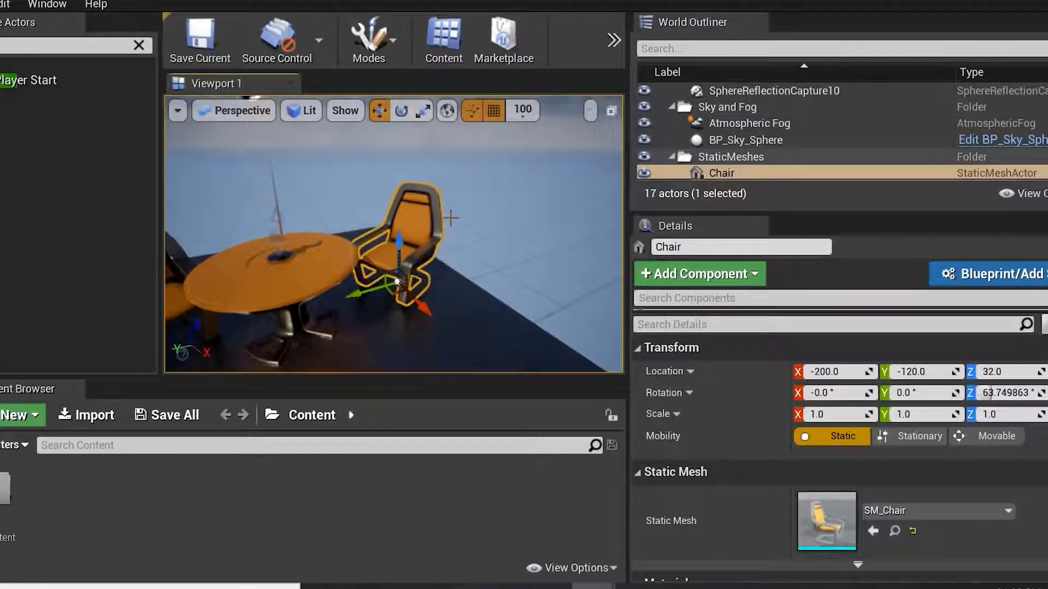
{"action": "key", "text": "f"}
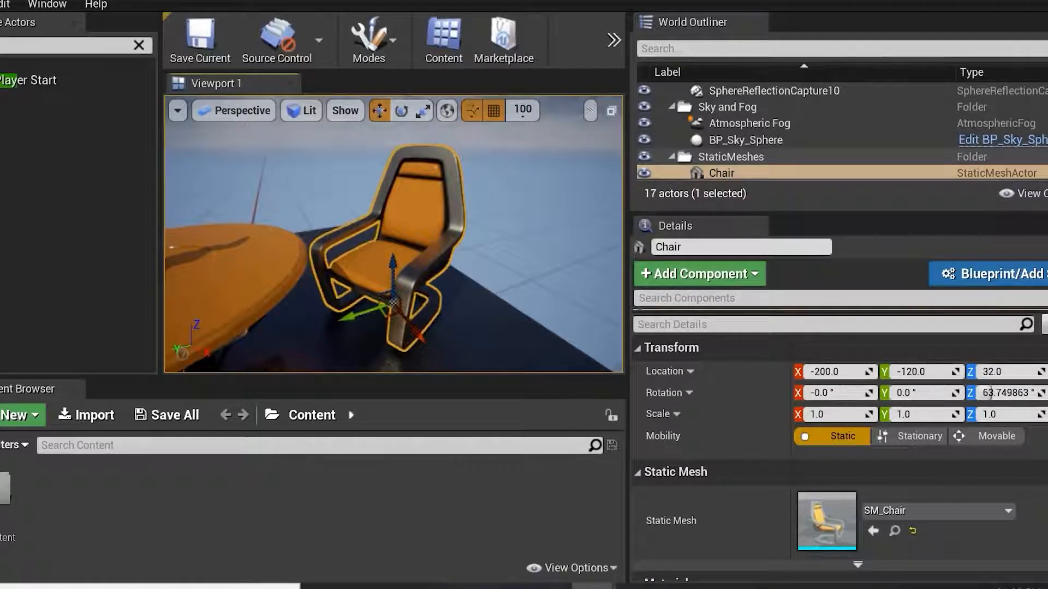
Change the chair's location, rotation and scale values, then undo all of those changes.
{"action": "left_click_drag", "start_coordinate": [833, 393], "coordinate": [829, 416]}
{"action": "key", "text": "ctrl+z"}
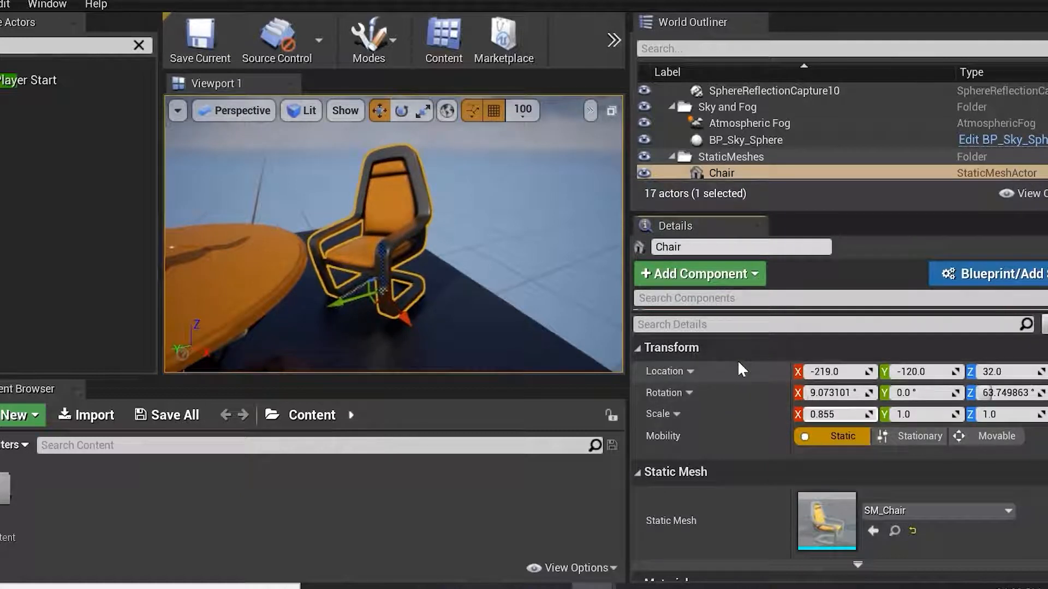
{"action": "key", "text": "ctrl+z"}
{"action": "key", "text": "ctrl+z"}
{"action": "key", "text": "ctrl+z"}
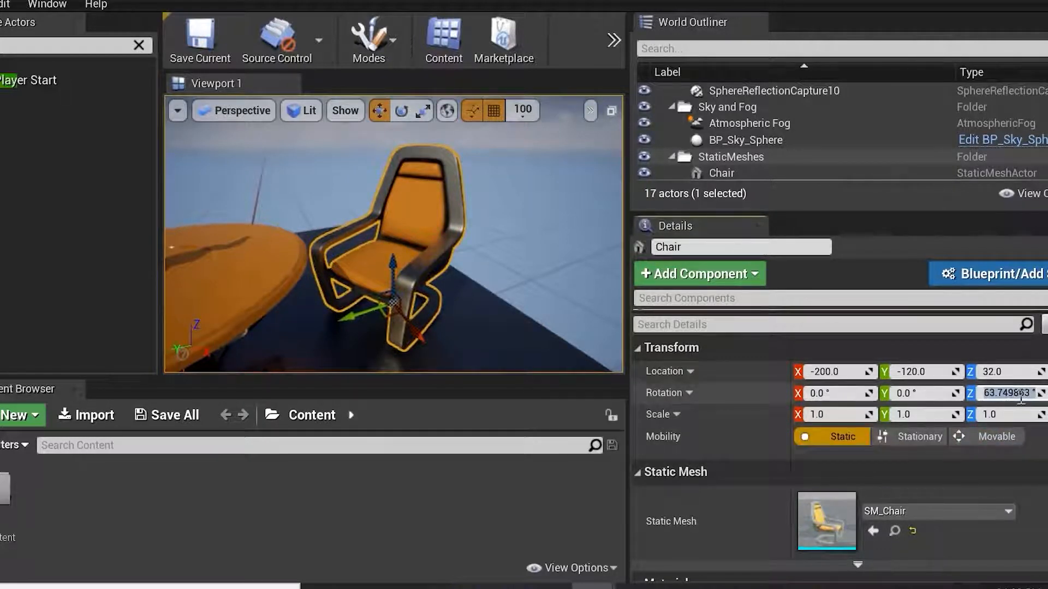
Switch the chair's rotation type to absolute and back to Relative.
{"action": "left_click", "coordinate": [690, 392]}
{"action": "left_click", "coordinate": [697, 442]}
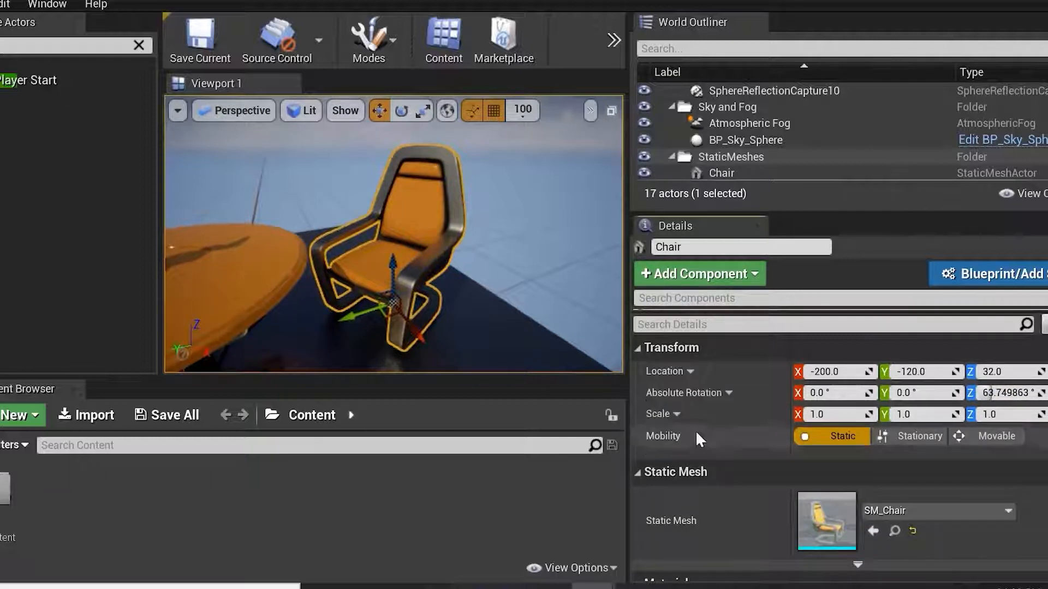
{"action": "left_click", "coordinate": [728, 393]}
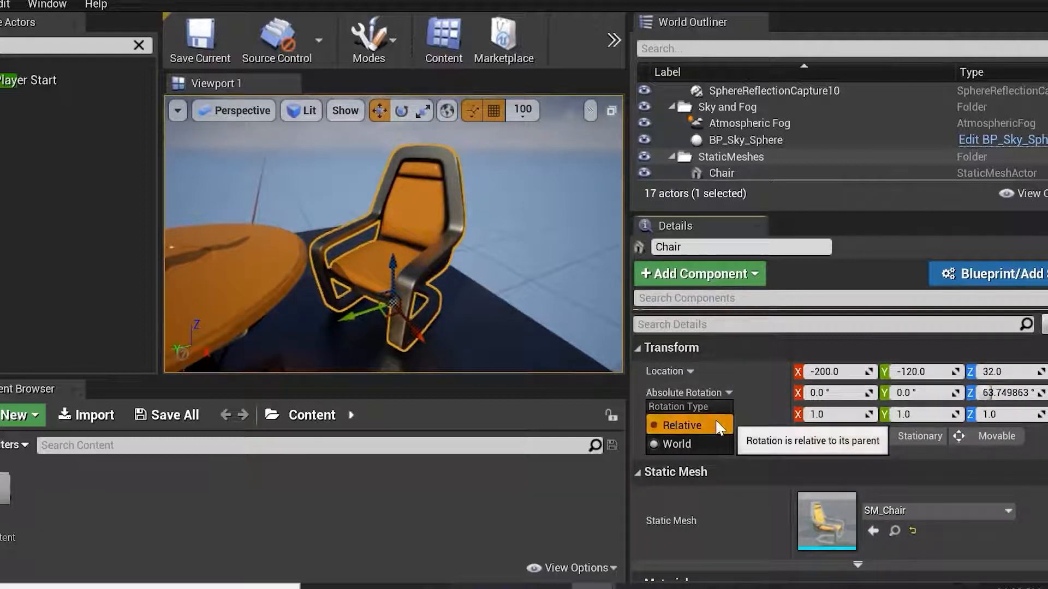
{"action": "left_click", "coordinate": [682, 425]}
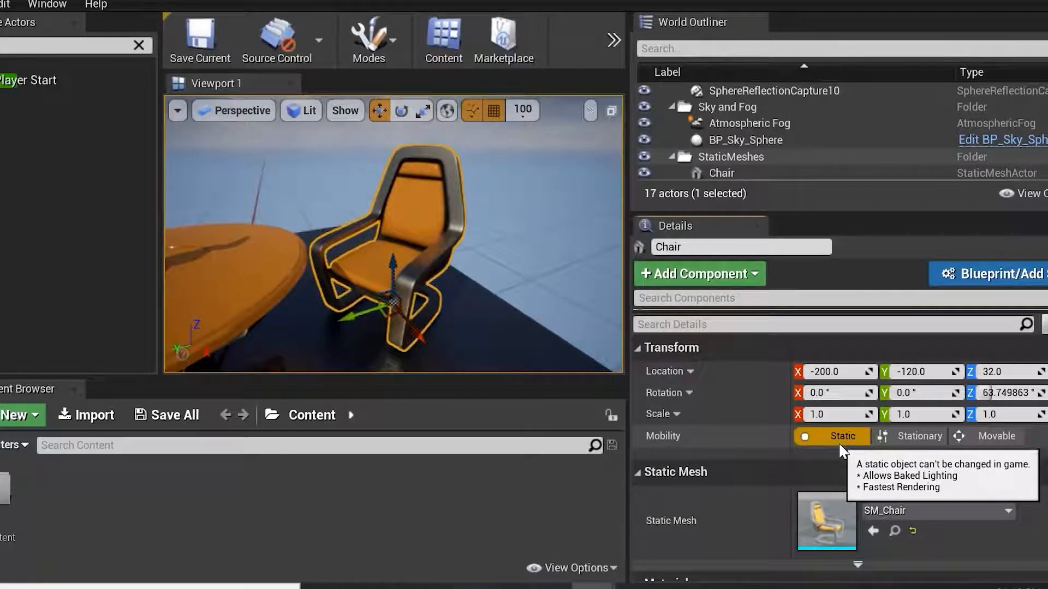
Set the chair's mobility to Stationary and then to Movable.
{"action": "left_click", "coordinate": [925, 442]}
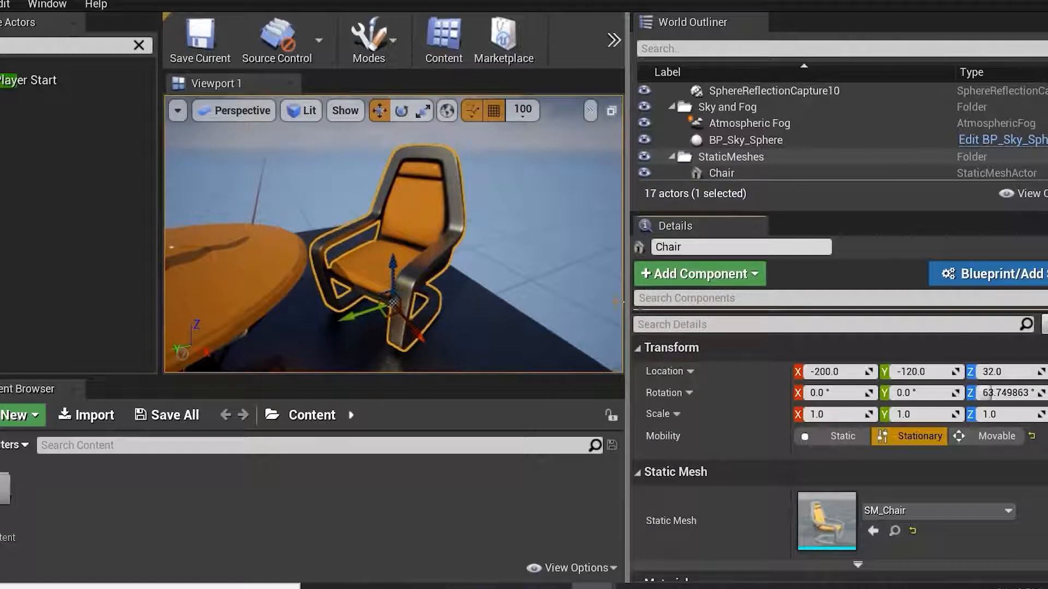
{"action": "left_click", "coordinate": [998, 435]}
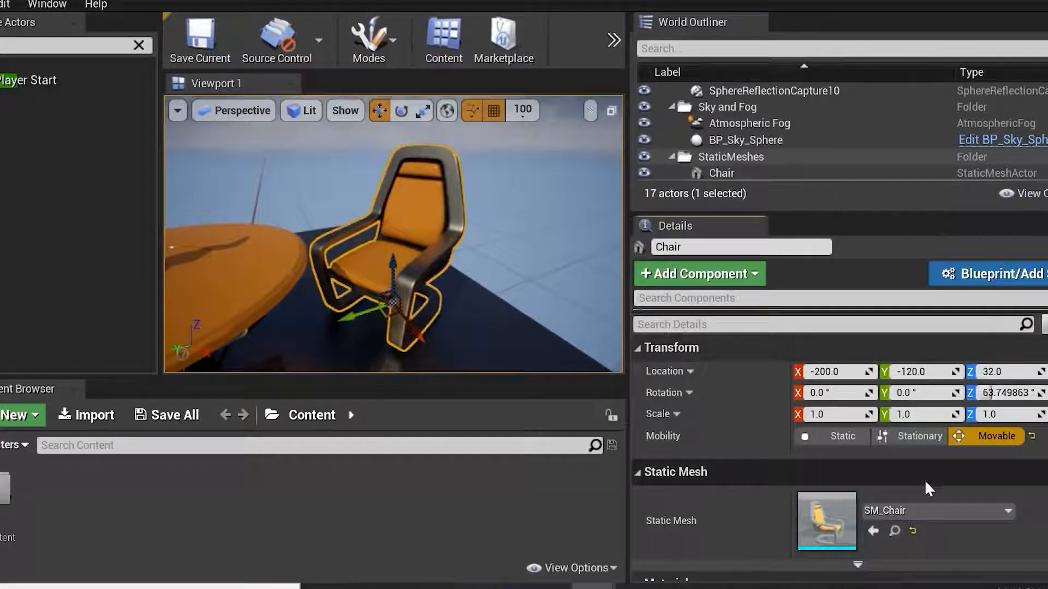
{"action": "scroll", "coordinate": [922, 476], "scroll_direction": "down", "scroll_amount": 1}
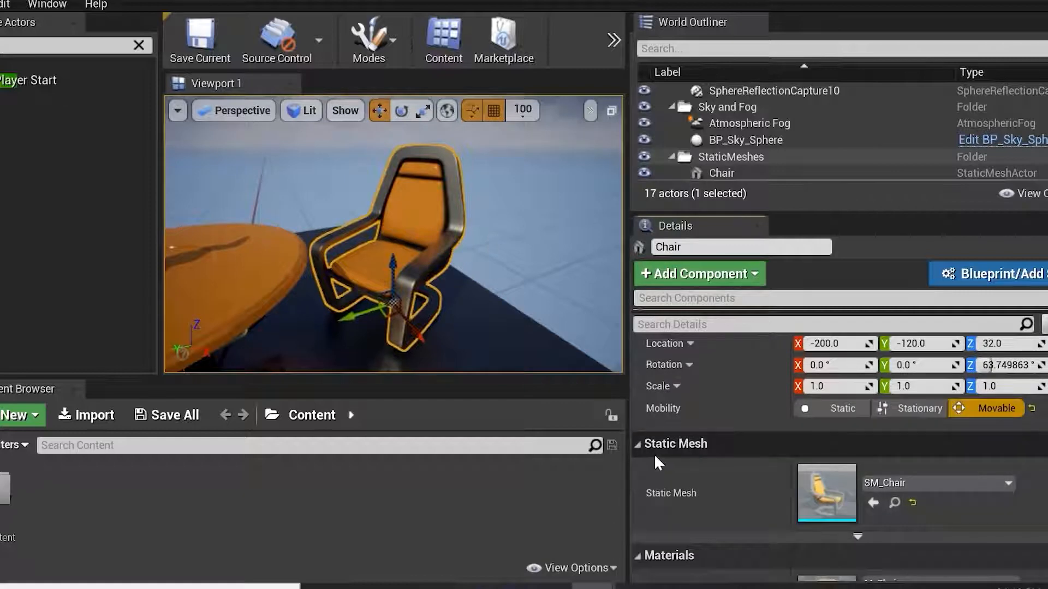
{"action": "left_click_drag", "start_coordinate": [628, 369], "coordinate": [709, 370]}
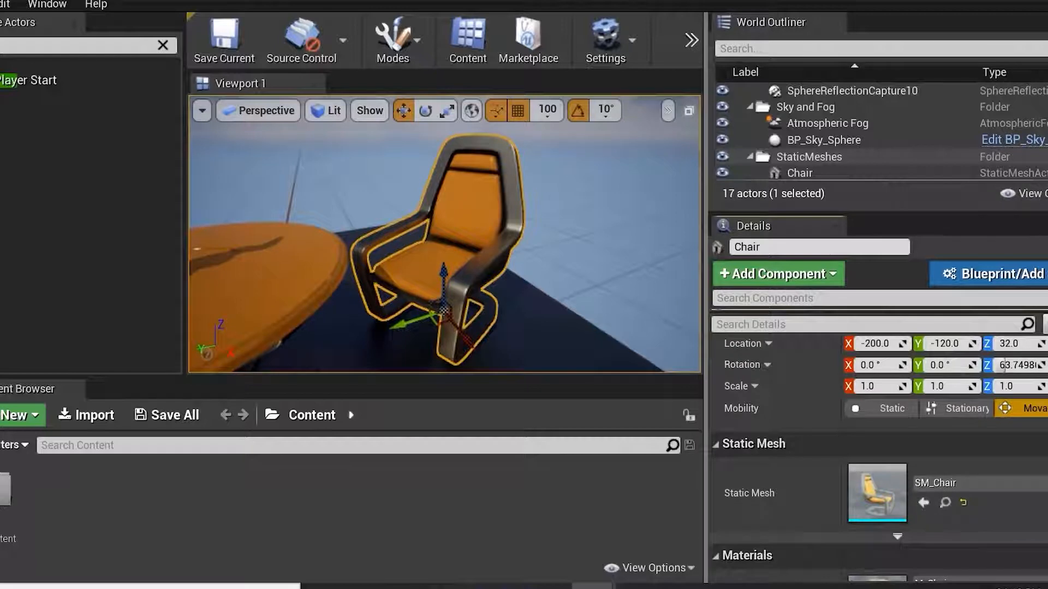
{"action": "left_click_drag", "start_coordinate": [703, 287], "coordinate": [658, 285]}
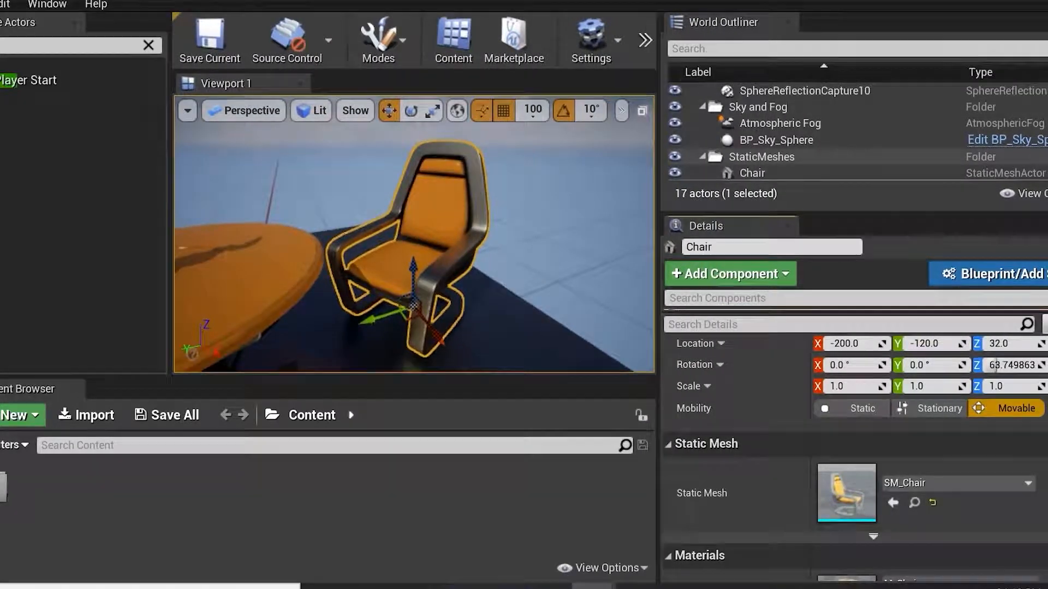
Select the chair in the World Outliner and duplicate it twice along X, placing copies at -100 and 0.
{"action": "scroll", "coordinate": [840, 137], "scroll_direction": "up", "scroll_amount": 3}
{"action": "scroll", "coordinate": [859, 135], "scroll_direction": "up", "scroll_amount": 3}
{"action": "left_click", "coordinate": [790, 125]}
{"action": "scroll", "coordinate": [834, 163], "scroll_direction": "down", "scroll_amount": 3}
{"action": "left_click", "coordinate": [842, 156], "text": "shift"}
{"action": "left_click", "coordinate": [475, 293]}
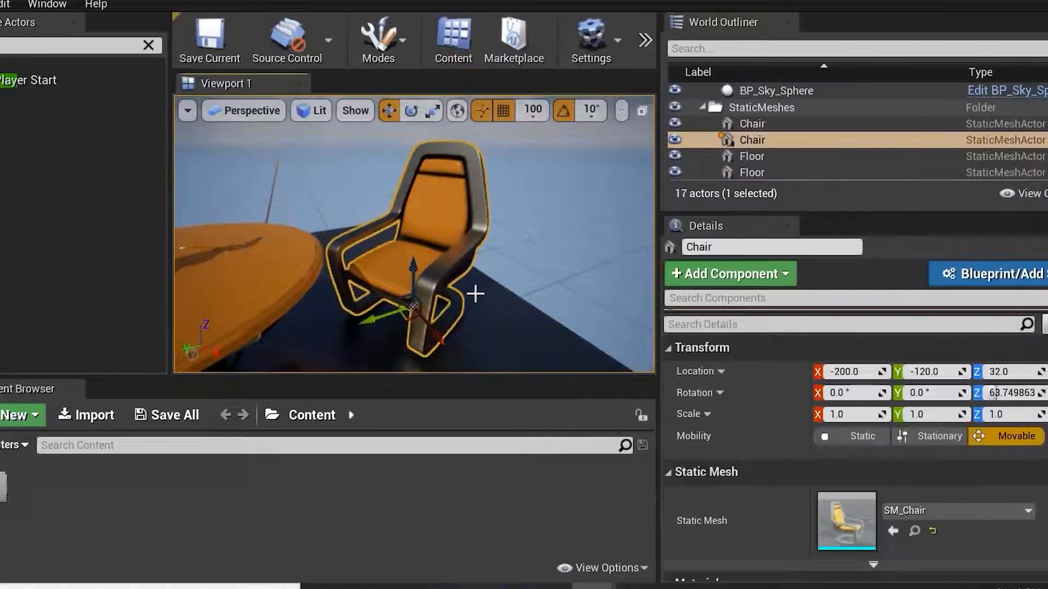
{"action": "left_click_drag", "start_coordinate": [468, 250], "coordinate": [486, 255], "text": "alt"}
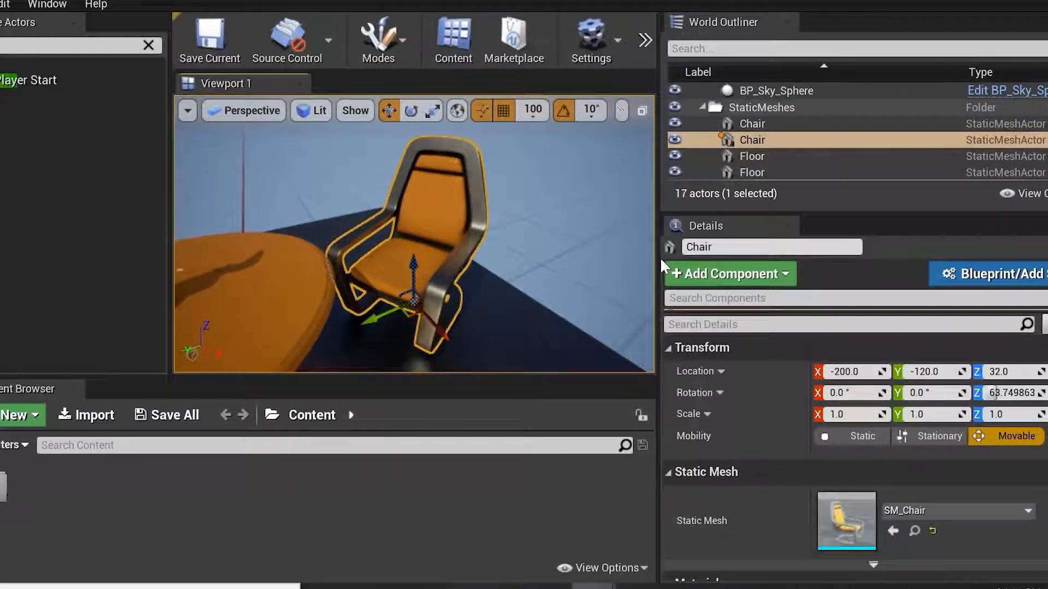
{"action": "left_click_drag", "start_coordinate": [658, 268], "coordinate": [823, 268]}
{"action": "scroll", "coordinate": [531, 293], "scroll_direction": "down", "scroll_amount": 5}
{"action": "scroll", "coordinate": [532, 293], "scroll_direction": "up", "scroll_amount": 2}
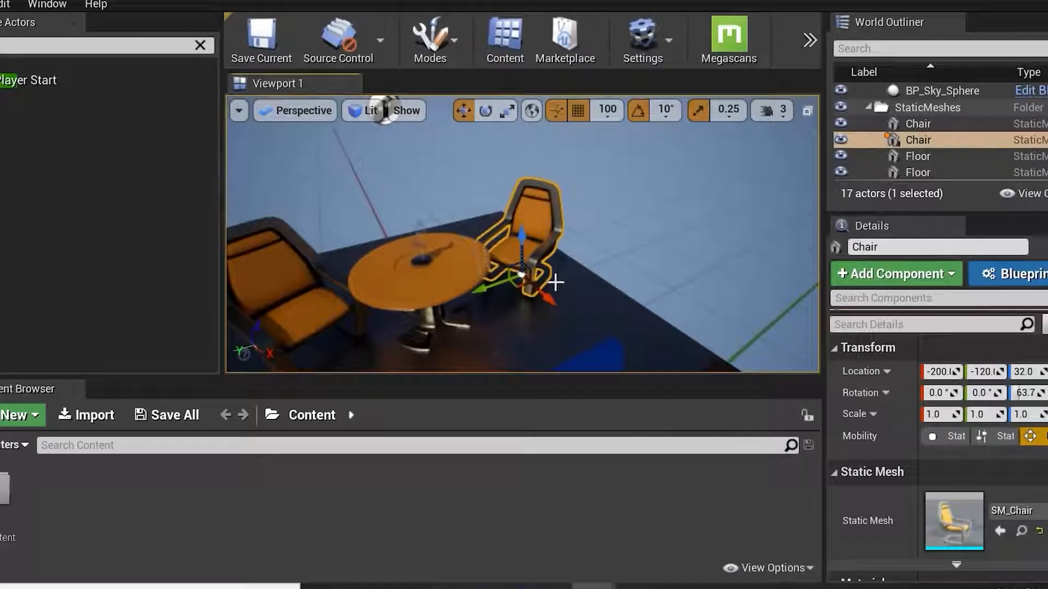
{"action": "left_click_drag", "start_coordinate": [546, 297], "coordinate": [609, 352], "text": "alt"}
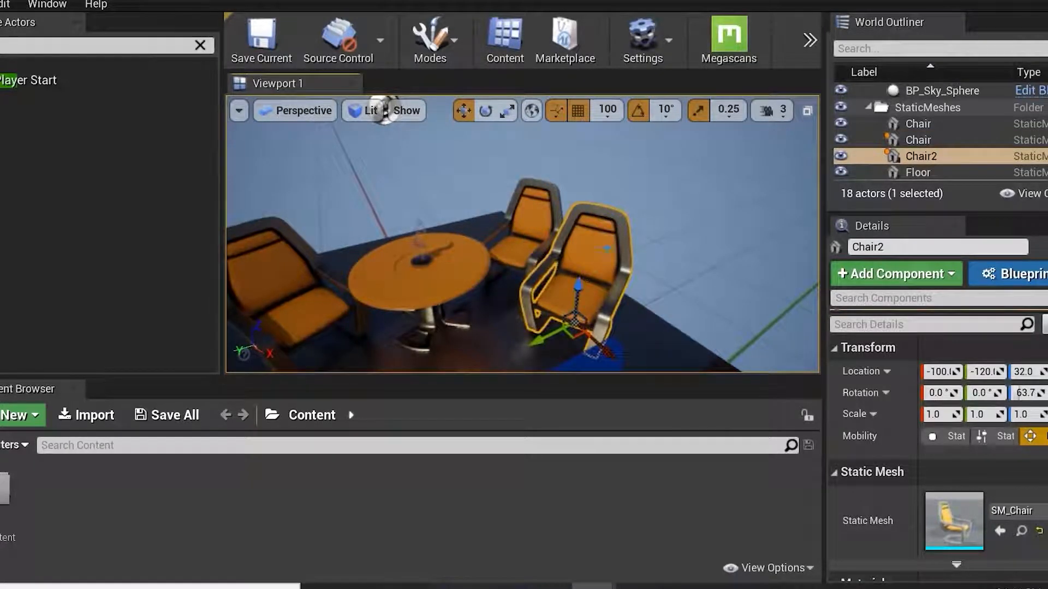
{"action": "left_click_drag", "start_coordinate": [624, 247], "coordinate": [674, 248], "text": "alt"}
{"action": "left_click_drag", "start_coordinate": [632, 324], "coordinate": [708, 355], "text": "alt"}
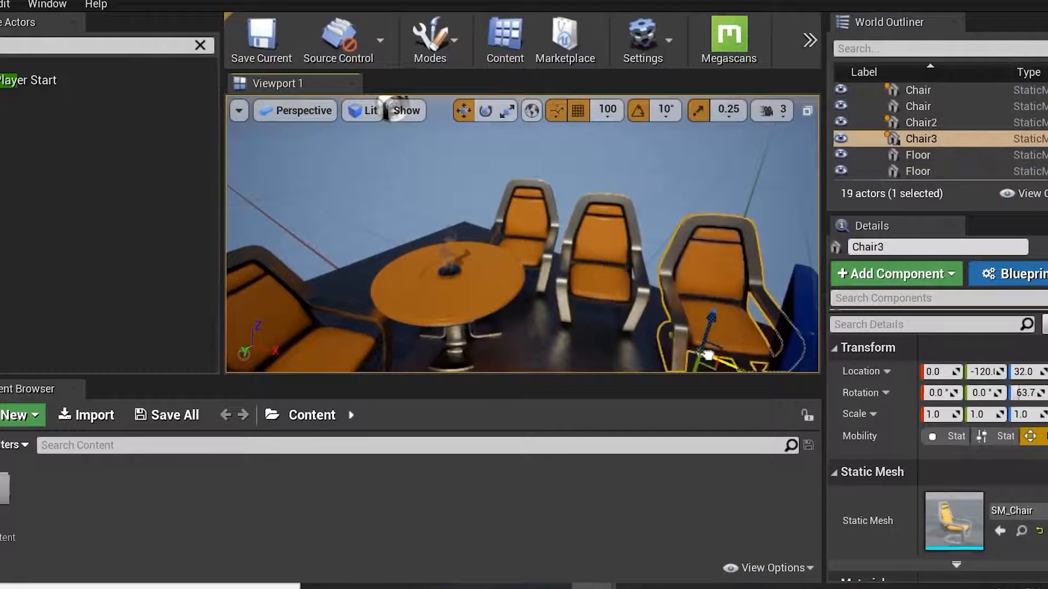
Move the third chair along X to 100.
{"action": "scroll", "coordinate": [681, 301], "scroll_direction": "down", "scroll_amount": 5}
{"action": "left_click_drag", "start_coordinate": [566, 287], "coordinate": [505, 308], "text": "alt"}
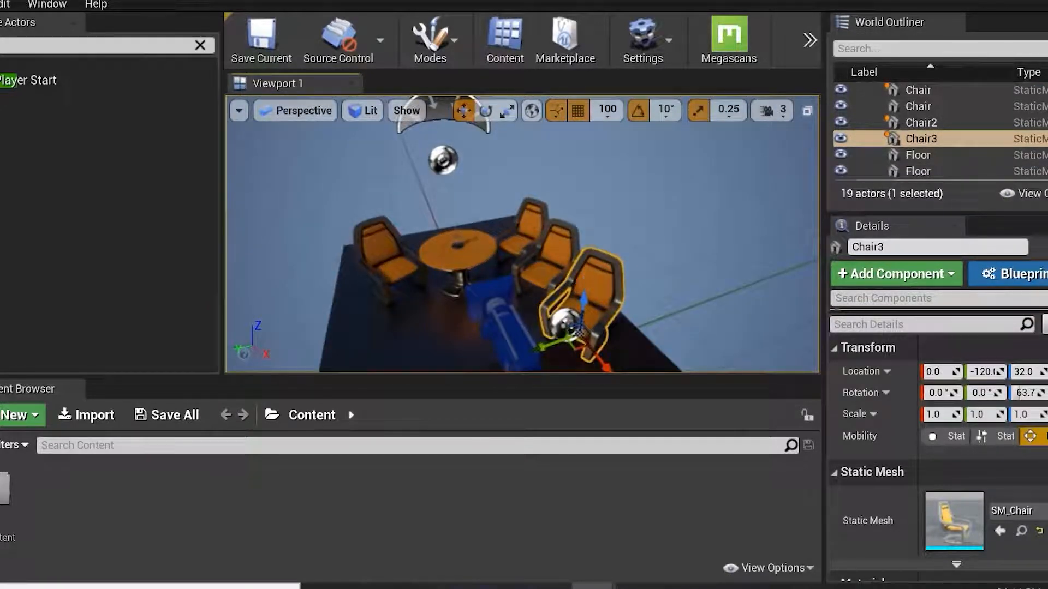
{"action": "left_click_drag", "start_coordinate": [549, 346], "coordinate": [536, 349], "text": "shift"}
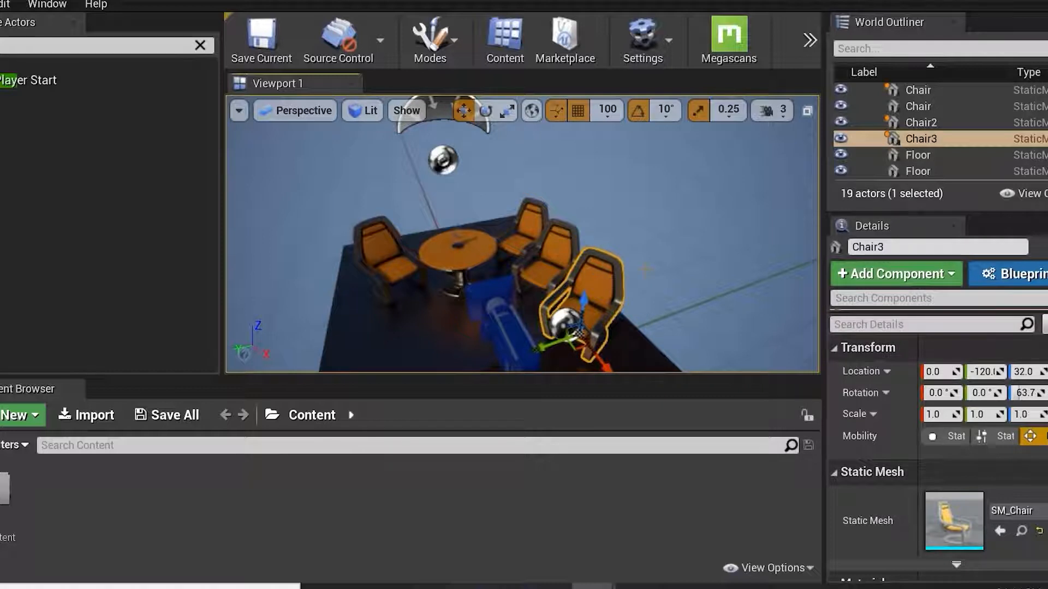
{"action": "mouse_move", "coordinate": [568, 306]}
{"action": "right_mouse_down"}
{"action": "mouse_move", "coordinate": [592, 307]}
{"action": "mouse_move", "coordinate": [579, 306]}
{"action": "right_mouse_up"}
{"action": "mouse_move", "coordinate": [597, 361]}
{"action": "left_mouse_down", "text": "shift"}
{"action": "mouse_move", "coordinate": [614, 368]}
{"action": "mouse_move", "coordinate": [601, 358]}
{"action": "left_mouse_up", "text": "shift"}
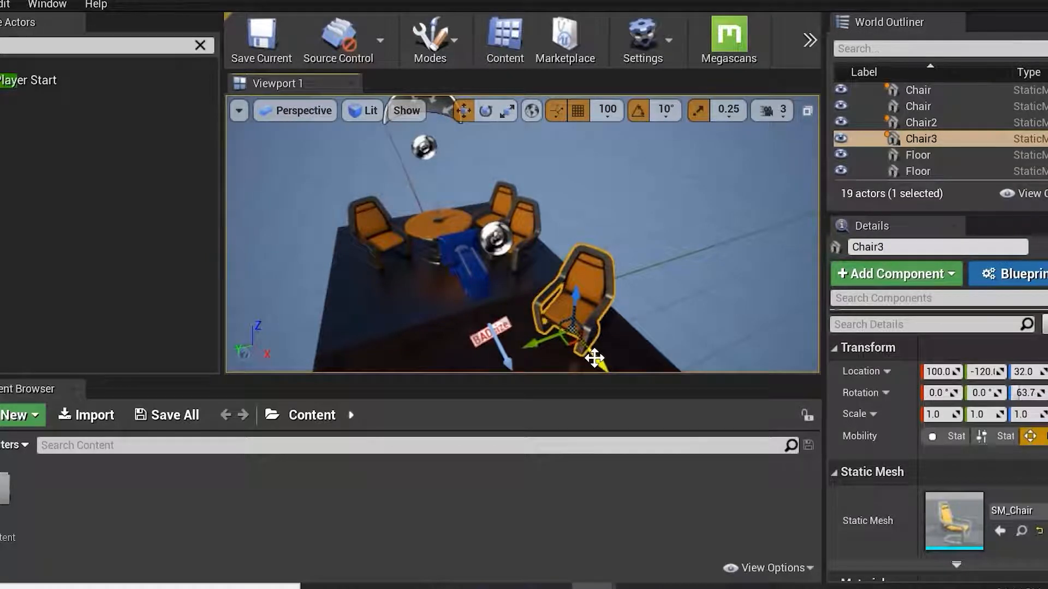
{"action": "left_click_drag", "start_coordinate": [596, 359], "coordinate": [596, 359], "text": "shift"}
Turn off surface snapping and set the grid snap size to 100.
{"action": "left_click", "coordinate": [556, 110]}
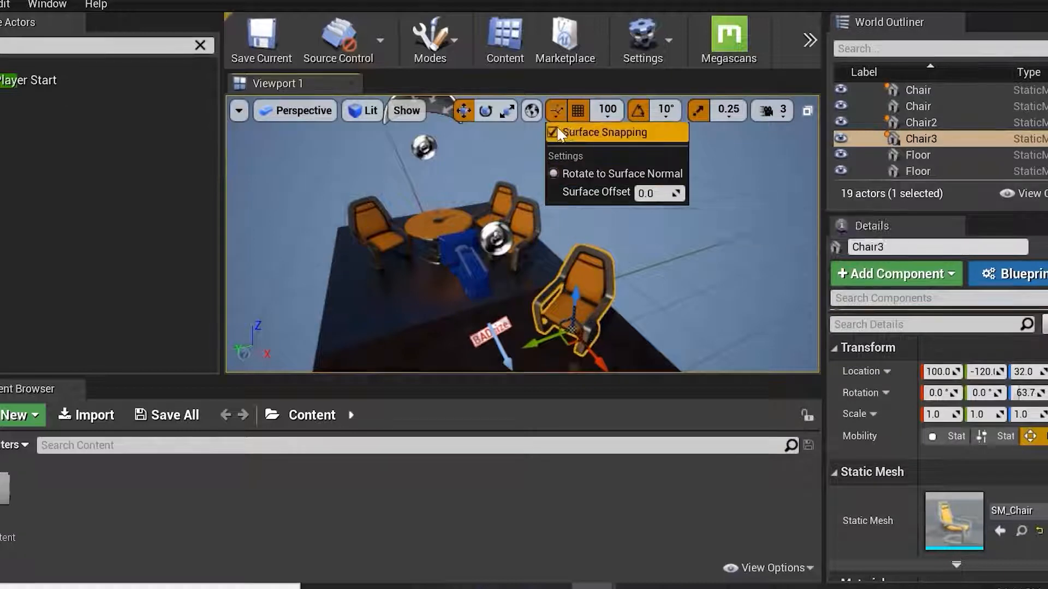
{"action": "left_click", "coordinate": [594, 131]}
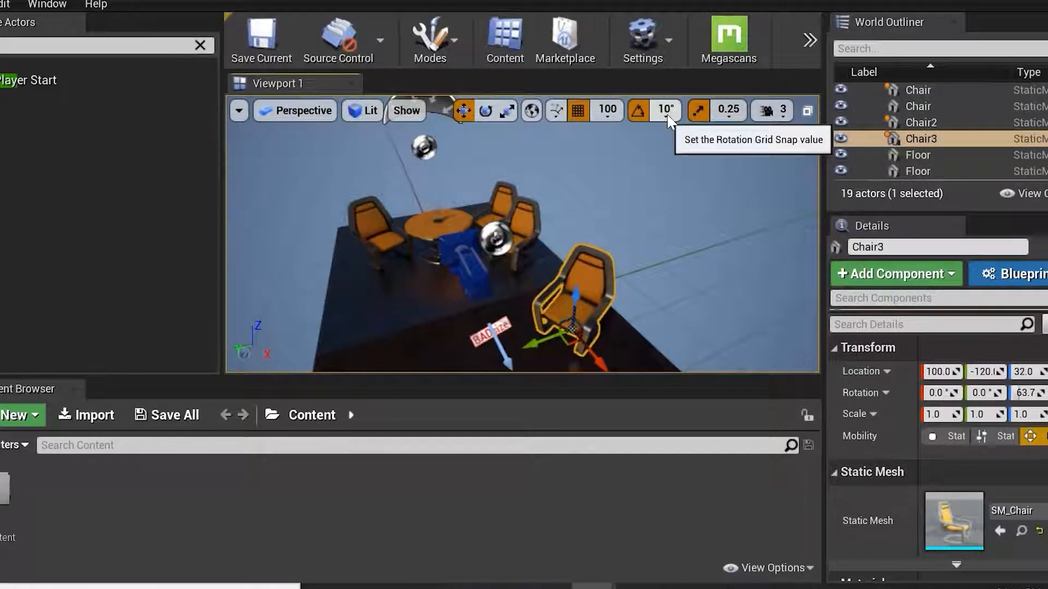
{"action": "left_click", "coordinate": [608, 111]}
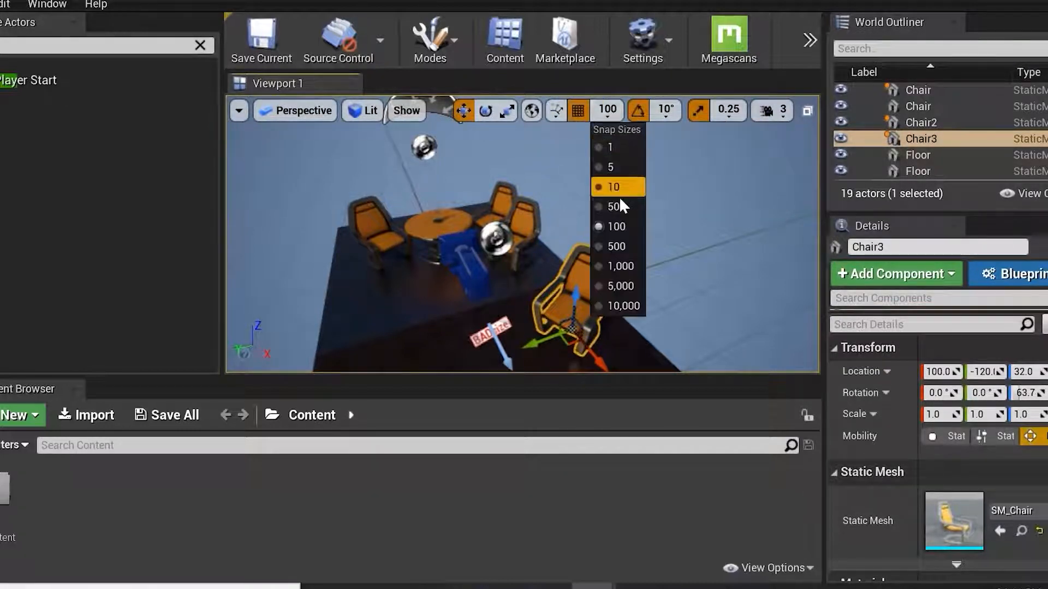
{"action": "left_click", "coordinate": [623, 225]}
Move the third chair freely along X to about 37 with grid snapping temporarily disabled.
{"action": "left_click", "coordinate": [578, 110]}
{"action": "left_click_drag", "start_coordinate": [598, 361], "coordinate": [573, 344]}
{"action": "left_click", "coordinate": [578, 110]}
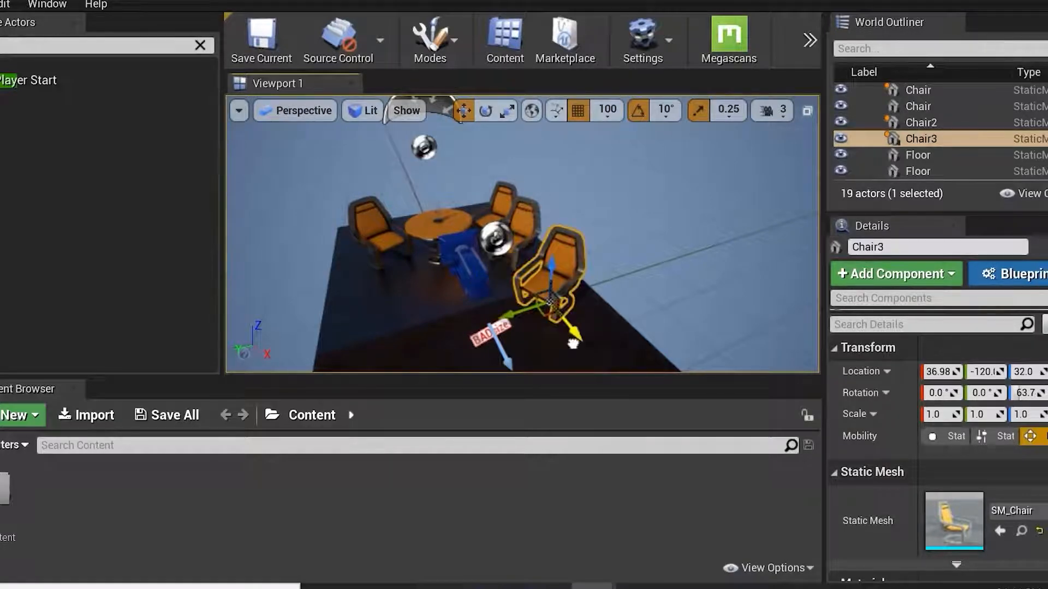
Open the chair's context menu and browse its Add Event and Pivot options.
{"action": "left_click_drag", "start_coordinate": [822, 341], "coordinate": [711, 341]}
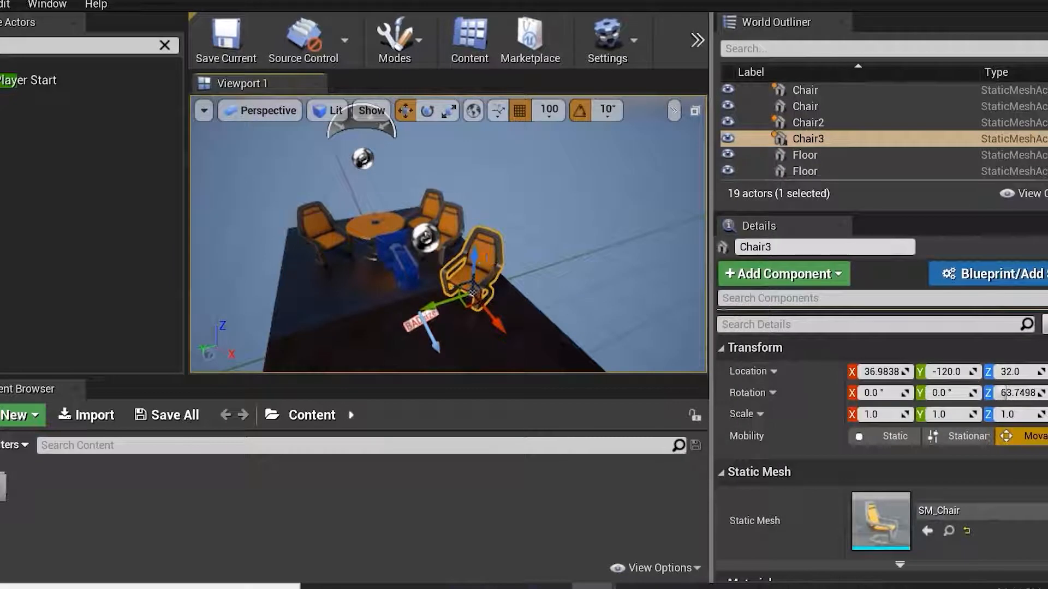
{"action": "right_click", "coordinate": [483, 275]}
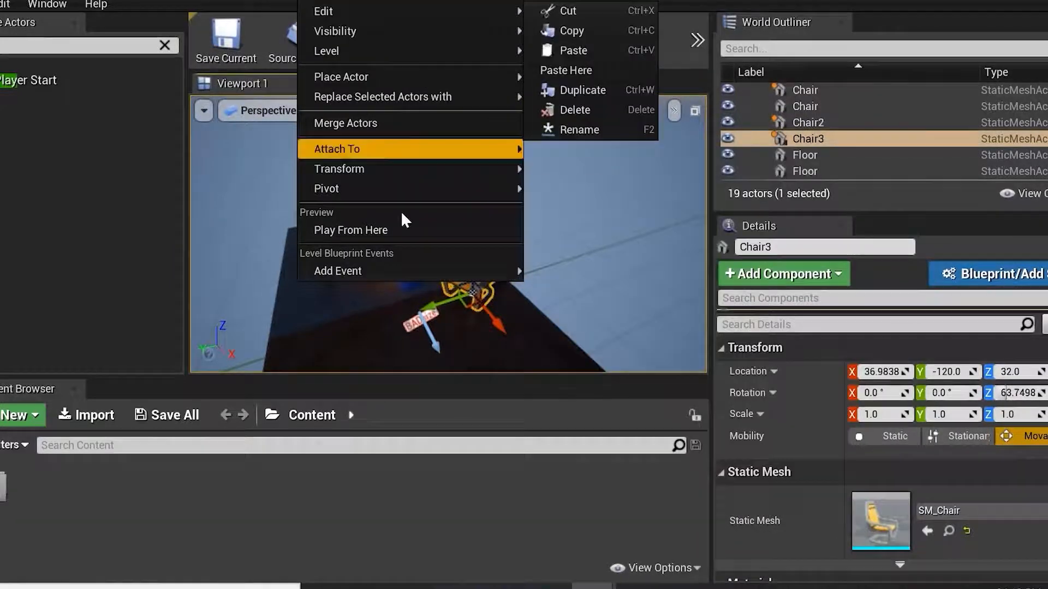
{"action": "mouse_move", "coordinate": [399, 280]}
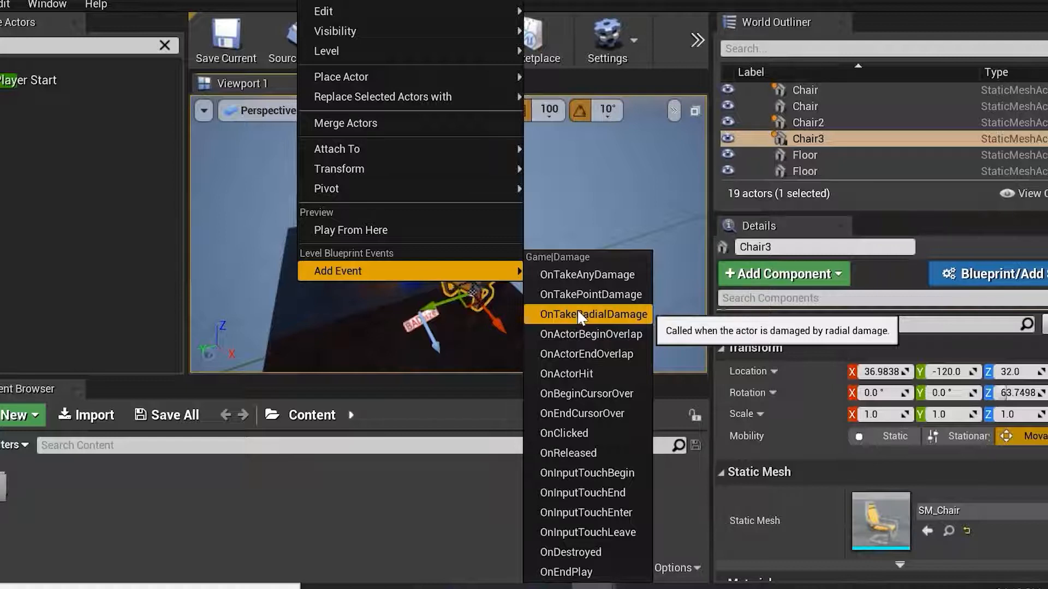
{"action": "left_click", "coordinate": [597, 172]}
{"action": "left_click", "coordinate": [489, 257]}
{"action": "right_click", "coordinate": [482, 270]}
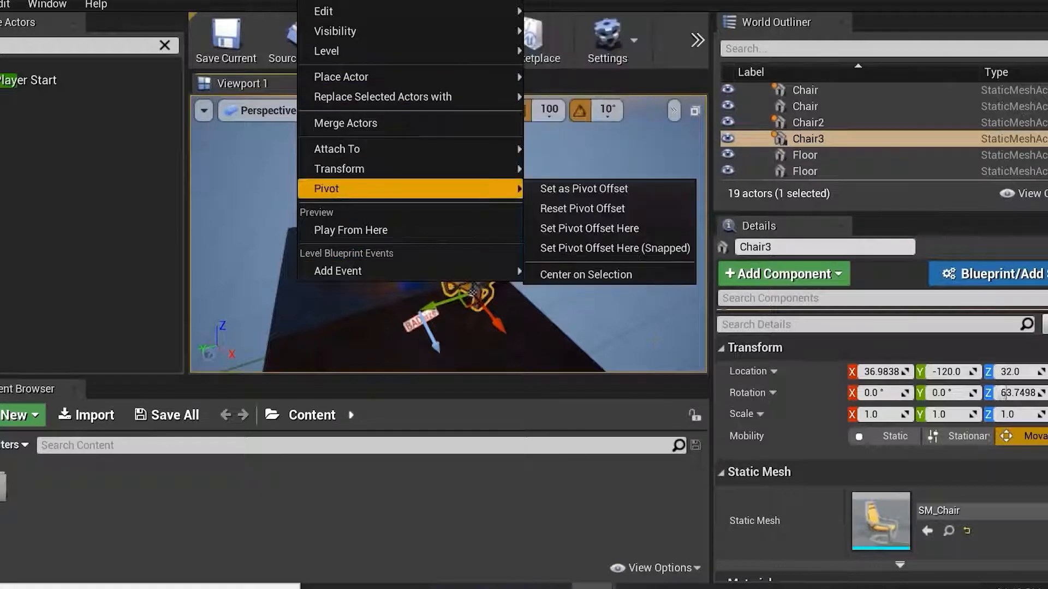
{"action": "left_click", "coordinate": [737, 493]}
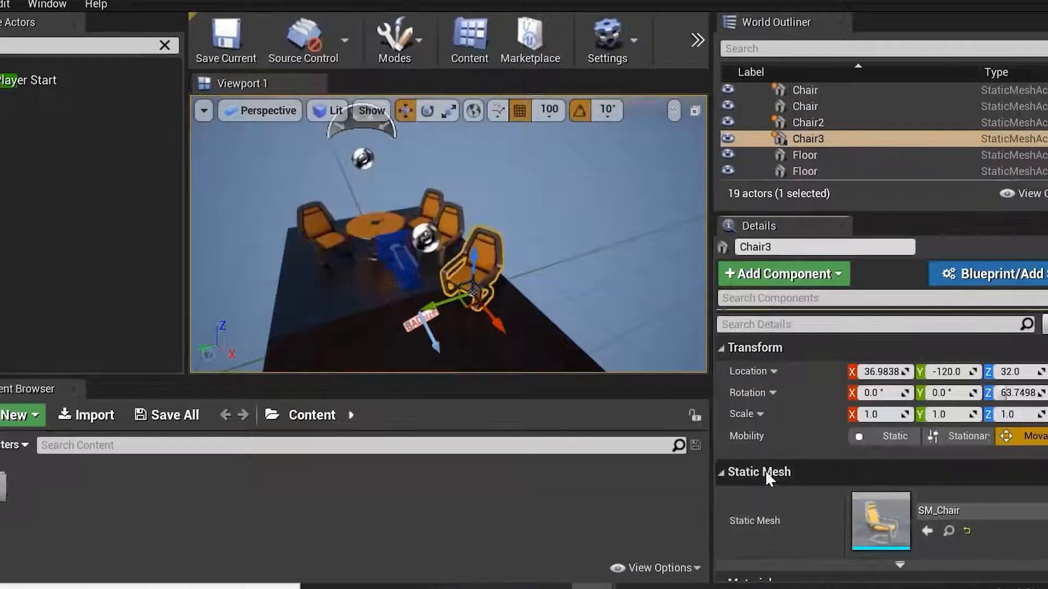
Replace the third chair's static mesh with SM_Bush.
{"action": "scroll", "coordinate": [878, 472], "scroll_direction": "down", "scroll_amount": 2}
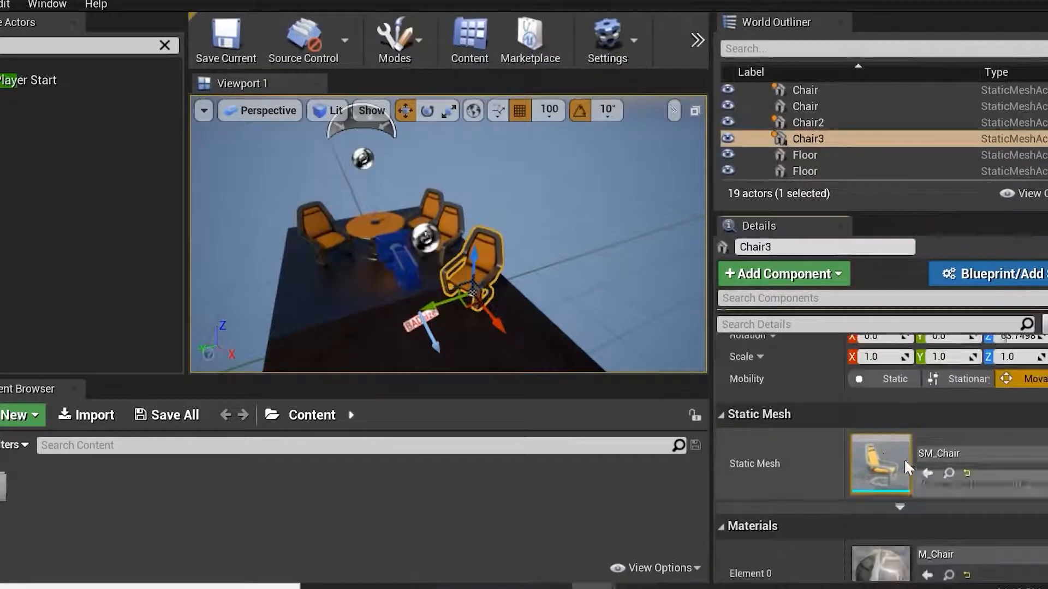
{"action": "left_click", "coordinate": [979, 456]}
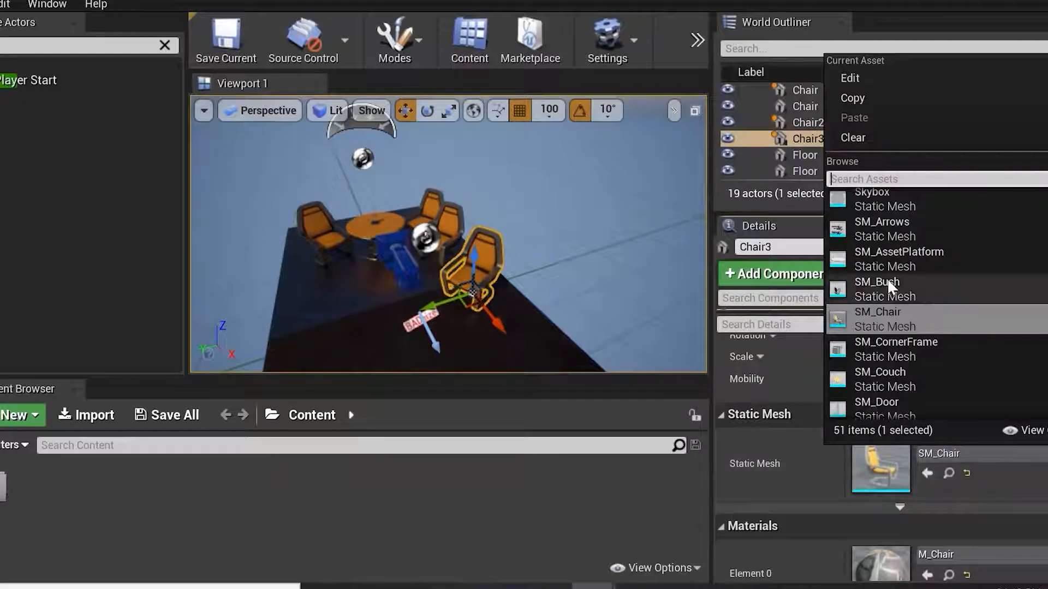
{"action": "left_click", "coordinate": [873, 287]}
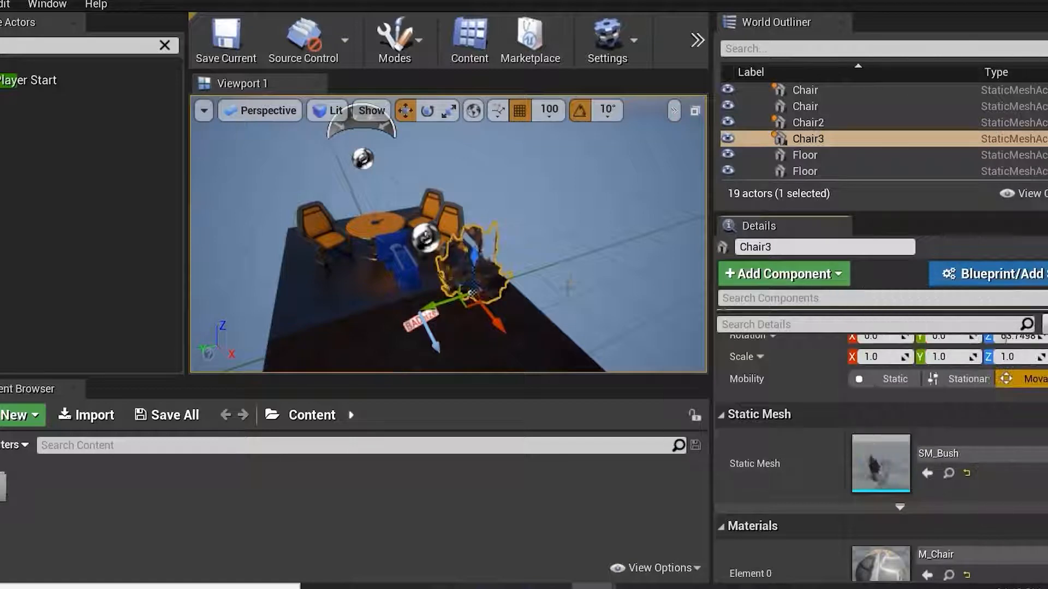
{"action": "key", "text": "f"}
{"action": "mouse_move", "coordinate": [568, 284]}
{"action": "left_mouse_down", "text": "alt"}
{"action": "mouse_move", "coordinate": [562, 251]}
{"action": "mouse_move", "coordinate": [606, 235]}
{"action": "mouse_move", "coordinate": [535, 252]}
{"action": "mouse_move", "coordinate": [572, 275]}
{"action": "left_mouse_up", "text": "alt"}
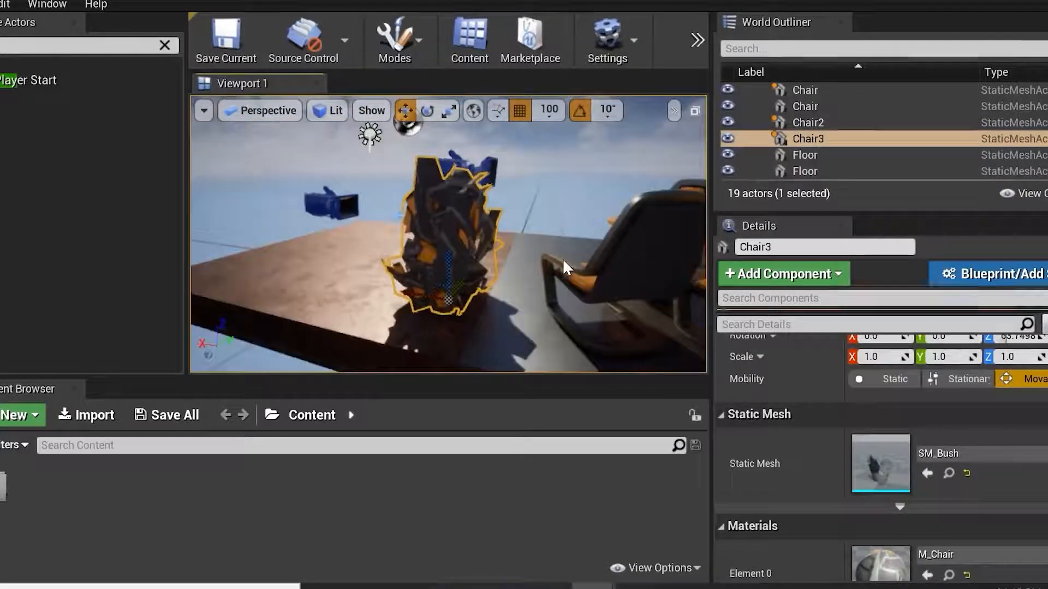
{"action": "left_click_drag", "start_coordinate": [490, 240], "coordinate": [614, 266], "text": "alt"}
{"action": "mouse_move", "coordinate": [360, 210]}
{"action": "left_mouse_down", "text": "alt"}
{"action": "mouse_move", "coordinate": [338, 206]}
{"action": "mouse_move", "coordinate": [372, 213]}
{"action": "left_mouse_up", "text": "alt"}
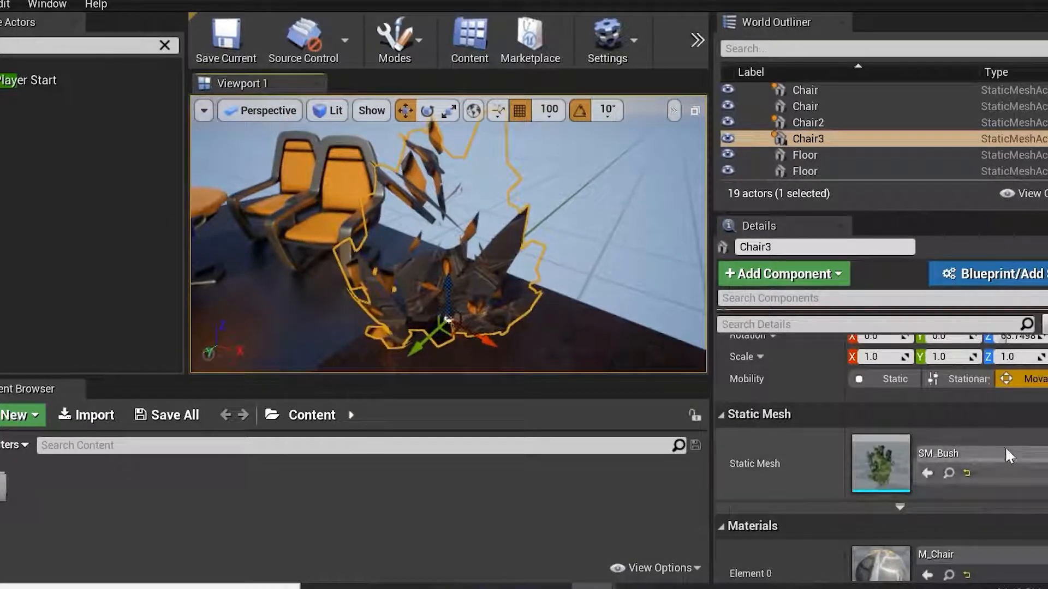
Restore the third chair's static mesh to SM_Chair.
{"action": "left_click", "coordinate": [1004, 451]}
{"action": "left_click", "coordinate": [952, 354]}
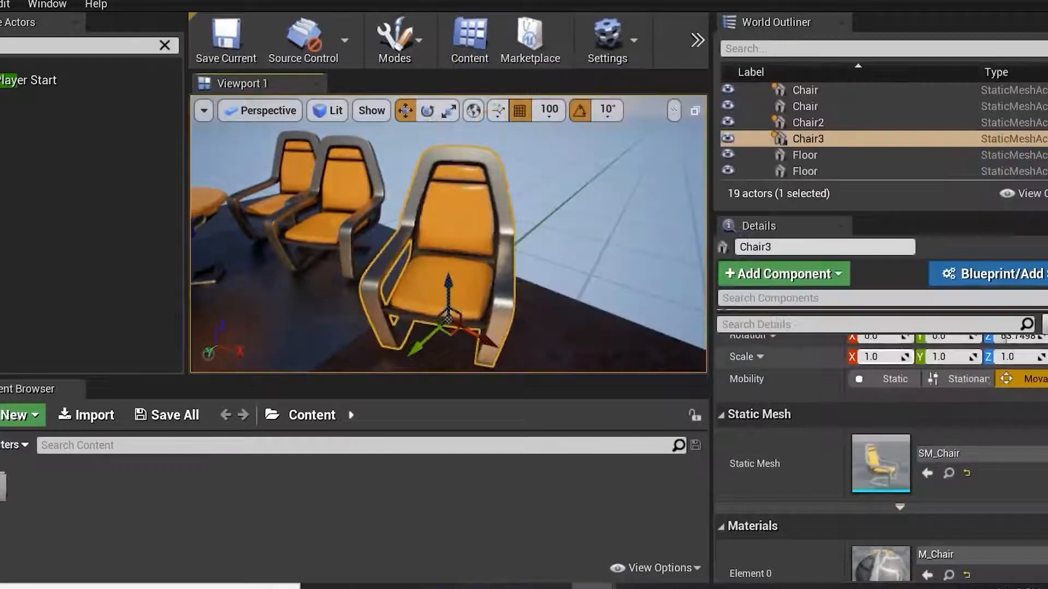
Locate the chair's SM_Chair mesh asset in the Content Browser.
{"action": "left_click_drag", "start_coordinate": [631, 326], "coordinate": [689, 322], "text": "alt"}
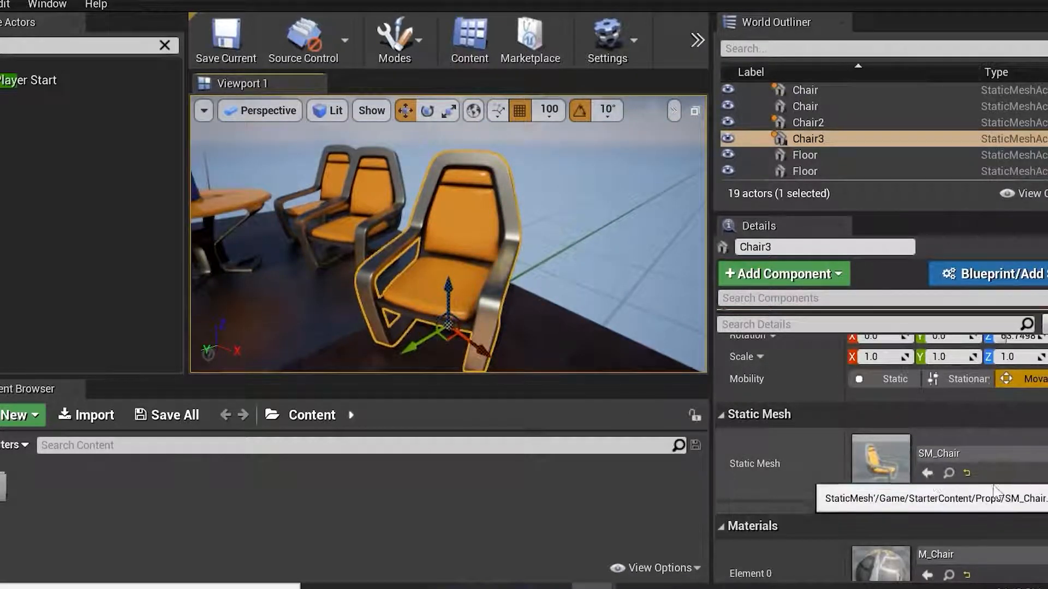
{"action": "left_click", "coordinate": [949, 473]}
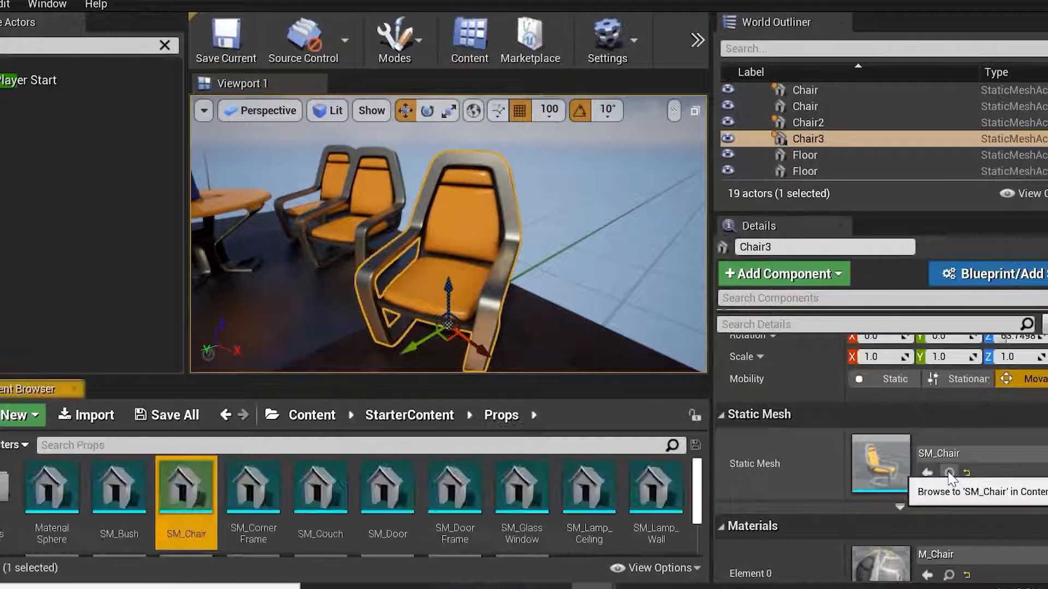
{"action": "left_click_drag", "start_coordinate": [365, 378], "coordinate": [365, 345]}
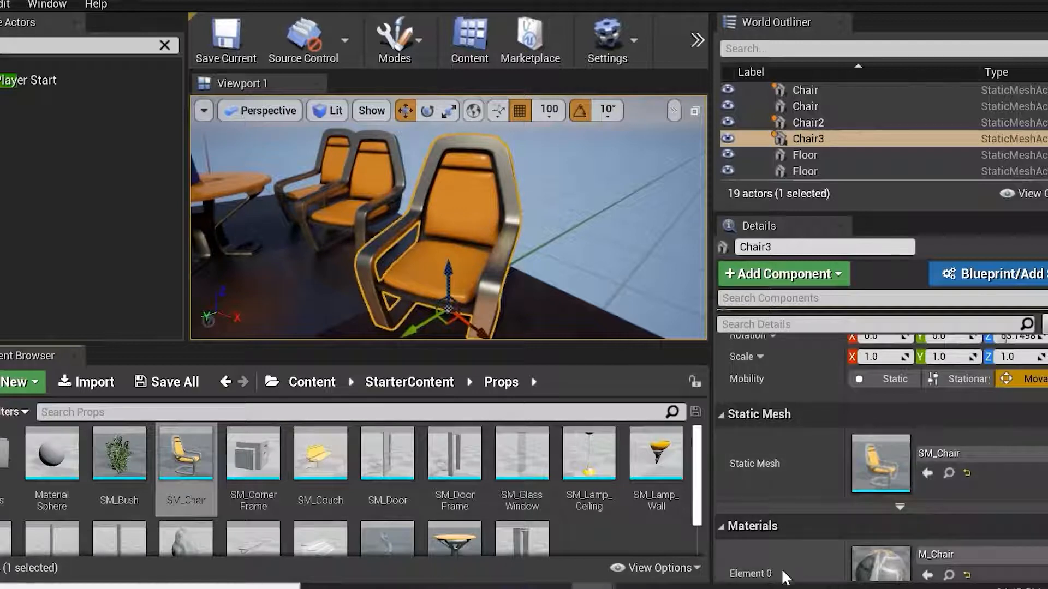
Scroll through the chair's Details properties, including Physics, Collision, Lighting, Rendering and Virtual Texture sections.
{"action": "scroll", "coordinate": [825, 480], "scroll_direction": "down", "scroll_amount": 5}
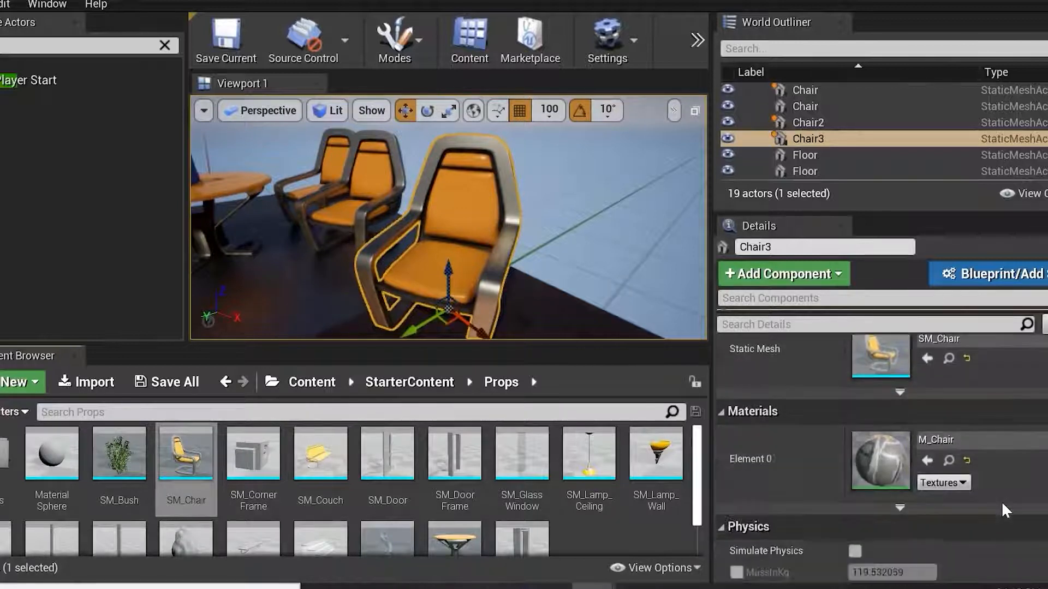
{"action": "scroll", "coordinate": [813, 459], "scroll_direction": "up", "scroll_amount": 2}
{"action": "scroll", "coordinate": [814, 459], "scroll_direction": "down", "scroll_amount": 1}
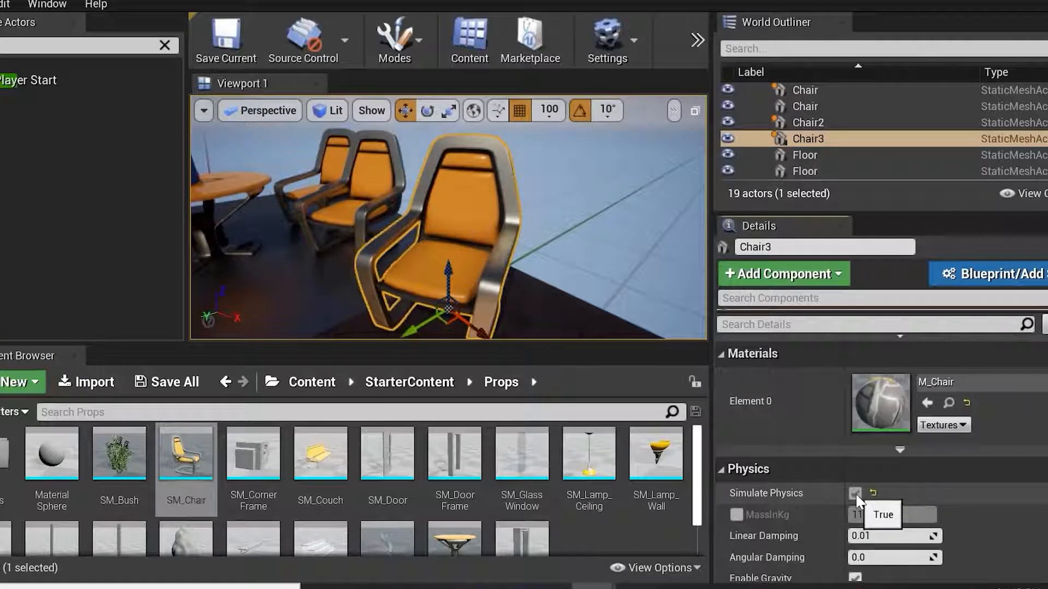
{"action": "scroll", "coordinate": [779, 464], "scroll_direction": "down", "scroll_amount": 3}
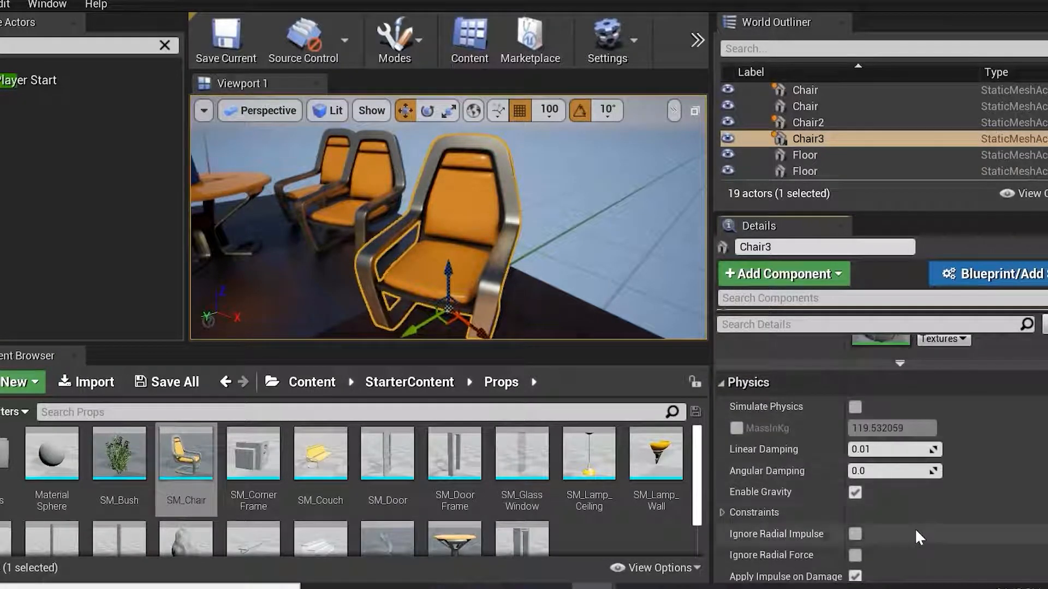
{"action": "scroll", "coordinate": [926, 503], "scroll_direction": "down", "scroll_amount": 2}
{"action": "scroll", "coordinate": [928, 502], "scroll_direction": "down", "scroll_amount": 4}
{"action": "scroll", "coordinate": [931, 497], "scroll_direction": "down", "scroll_amount": 1}
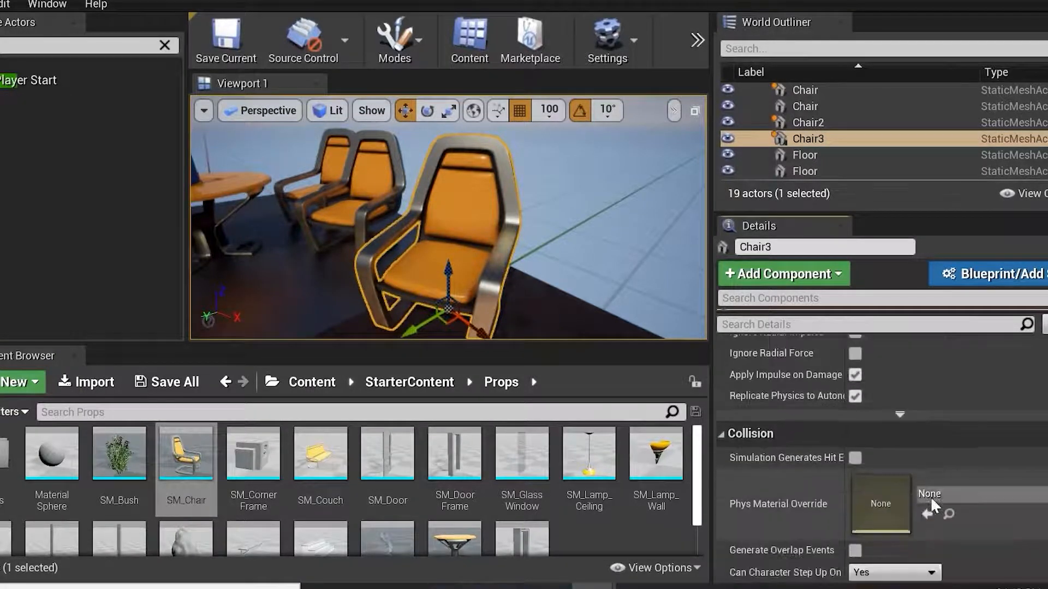
{"action": "left_click", "coordinate": [854, 457]}
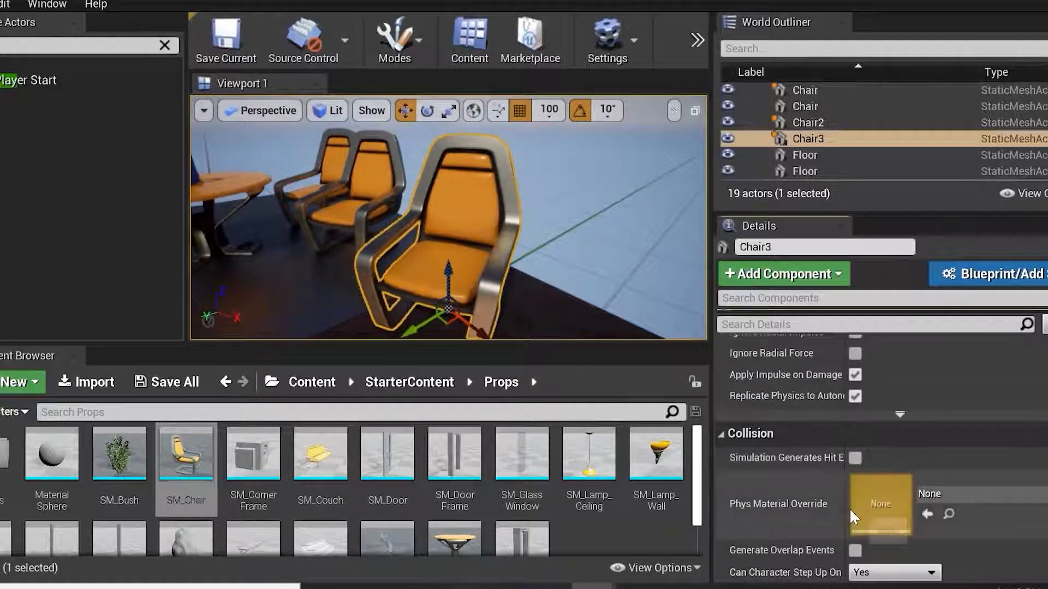
{"action": "scroll", "coordinate": [840, 499], "scroll_direction": "down", "scroll_amount": 3}
{"action": "scroll", "coordinate": [793, 496], "scroll_direction": "down", "scroll_amount": 1}
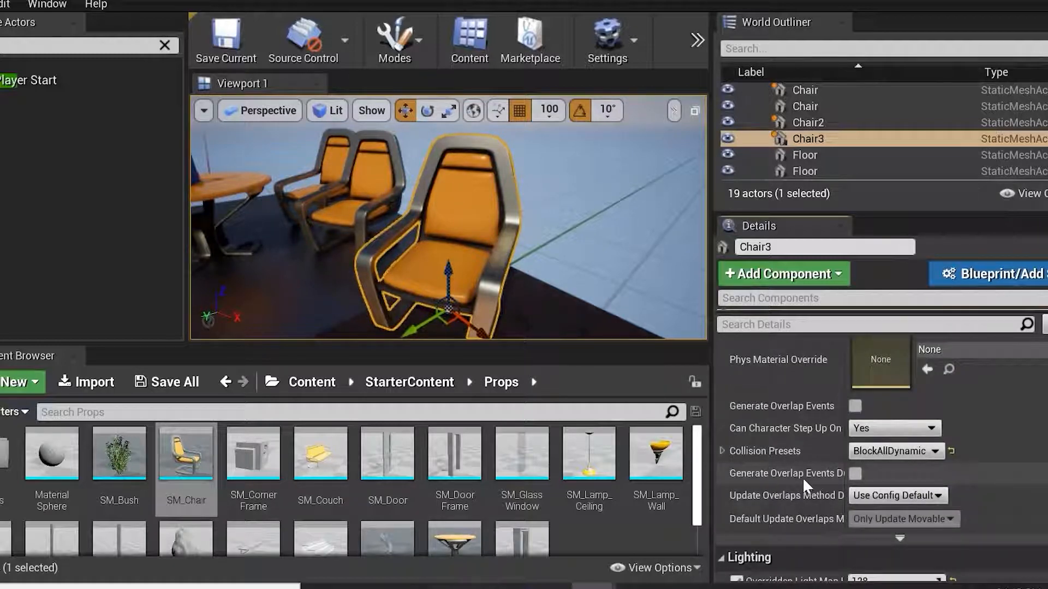
{"action": "scroll", "coordinate": [826, 477], "scroll_direction": "down", "scroll_amount": 3}
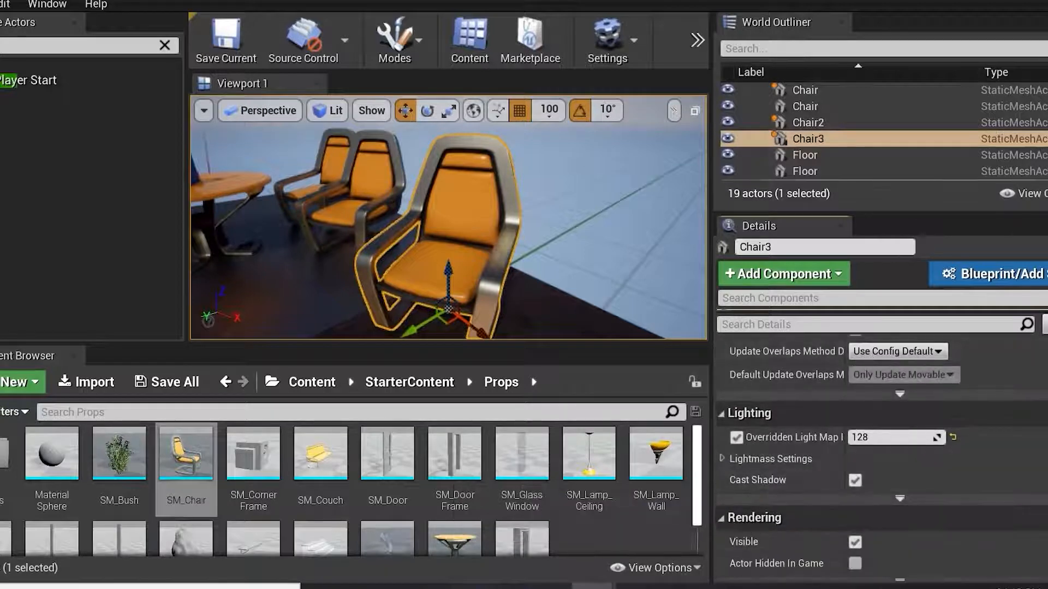
{"action": "scroll", "coordinate": [859, 481], "scroll_direction": "down", "scroll_amount": 3}
{"action": "scroll", "coordinate": [885, 479], "scroll_direction": "down", "scroll_amount": 1}
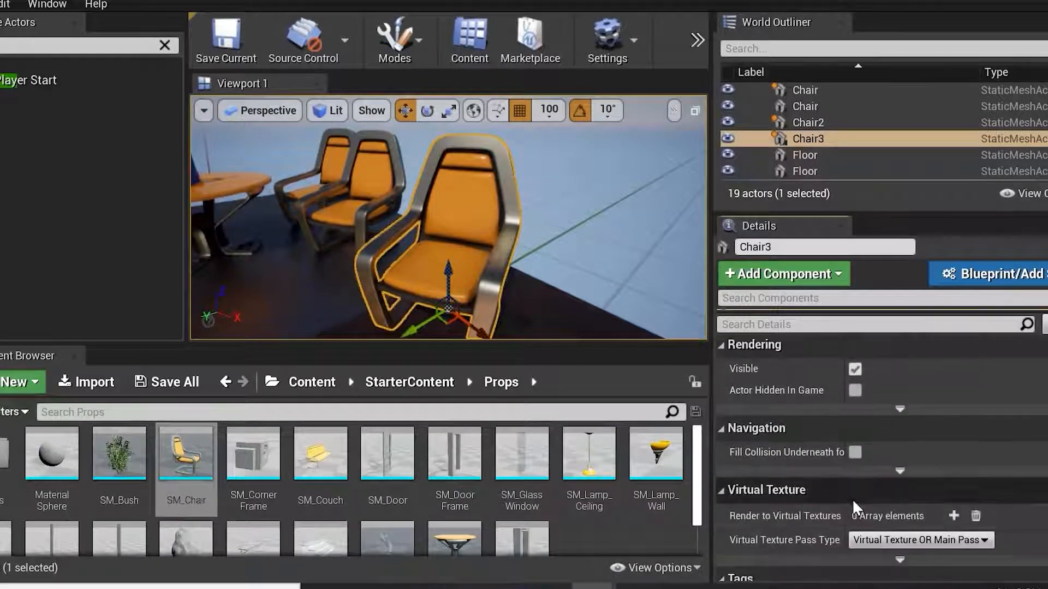
{"action": "scroll", "coordinate": [820, 497], "scroll_direction": "down", "scroll_amount": 2}
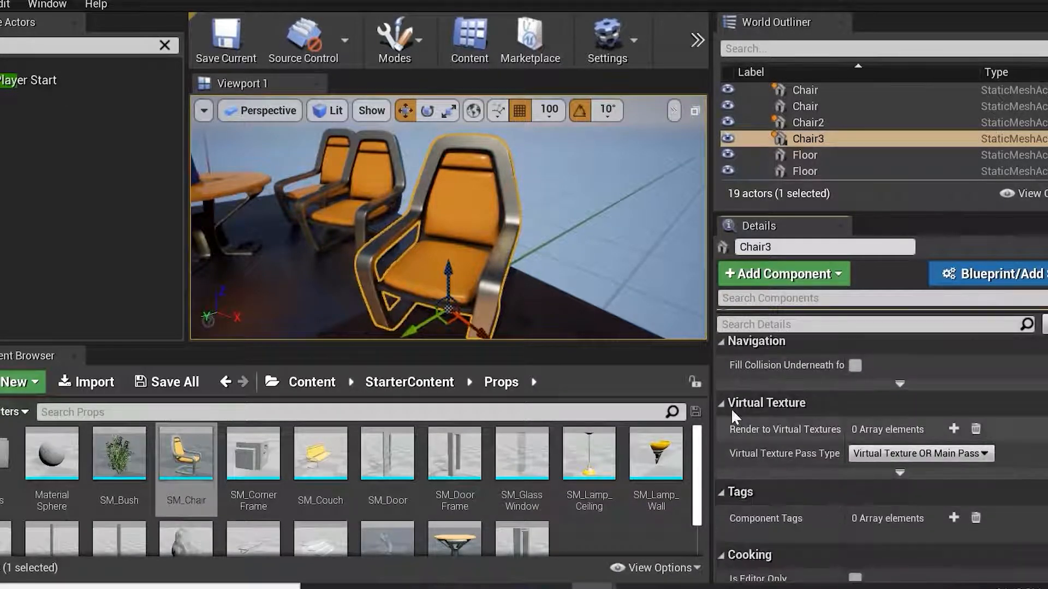
{"action": "left_click_drag", "start_coordinate": [709, 396], "coordinate": [769, 382]}
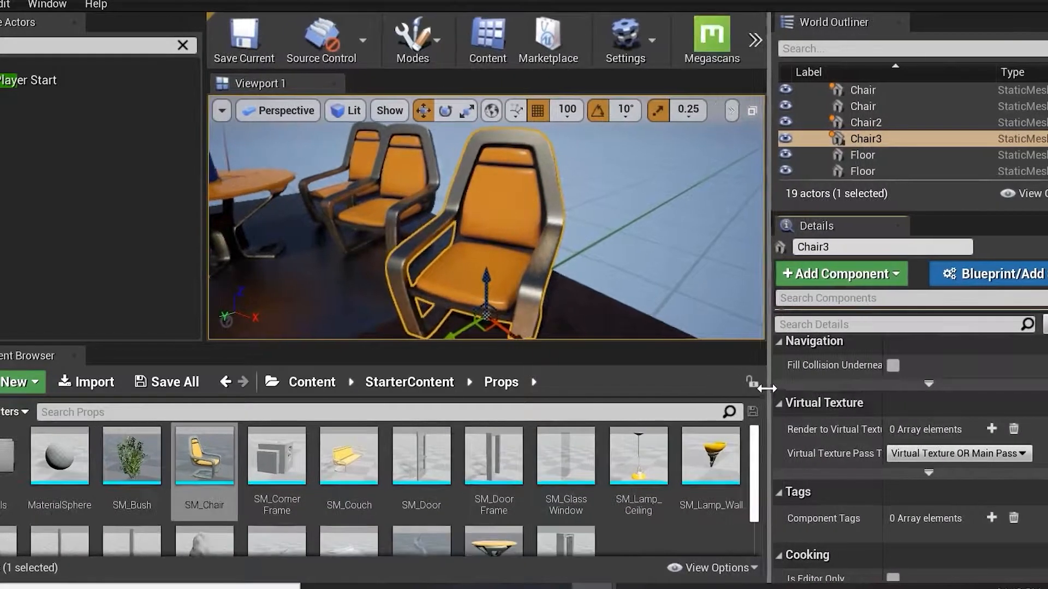
{"action": "scroll", "coordinate": [900, 487], "scroll_direction": "down", "scroll_amount": 4}
{"action": "scroll", "coordinate": [912, 494], "scroll_direction": "up", "scroll_amount": 4}
{"action": "scroll", "coordinate": [900, 436], "scroll_direction": "up", "scroll_amount": 8}
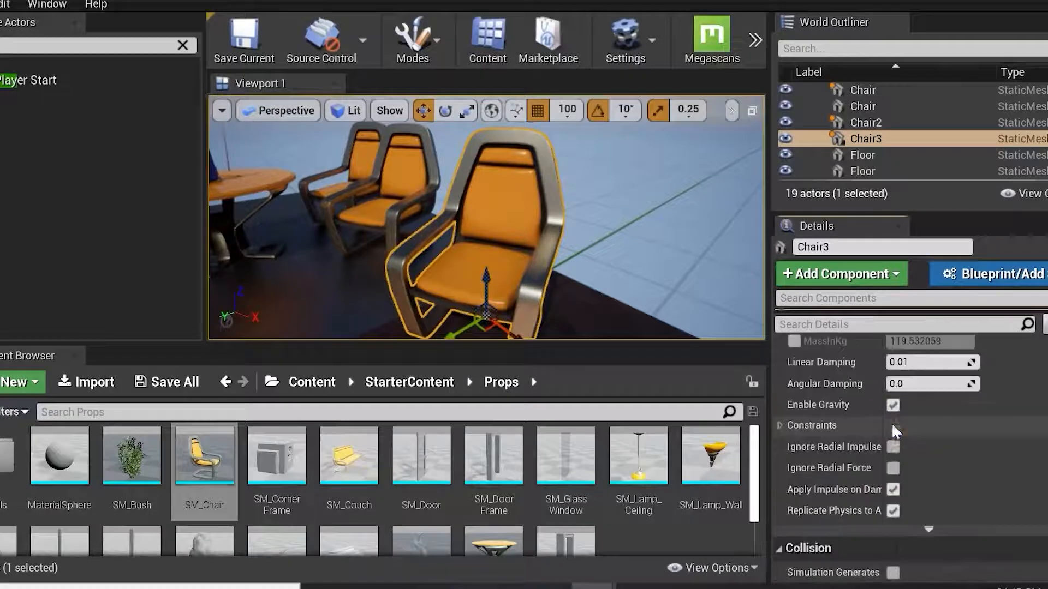
Select the table and focus the view on it to examine its transform and mobility.
{"action": "left_click", "coordinate": [245, 191]}
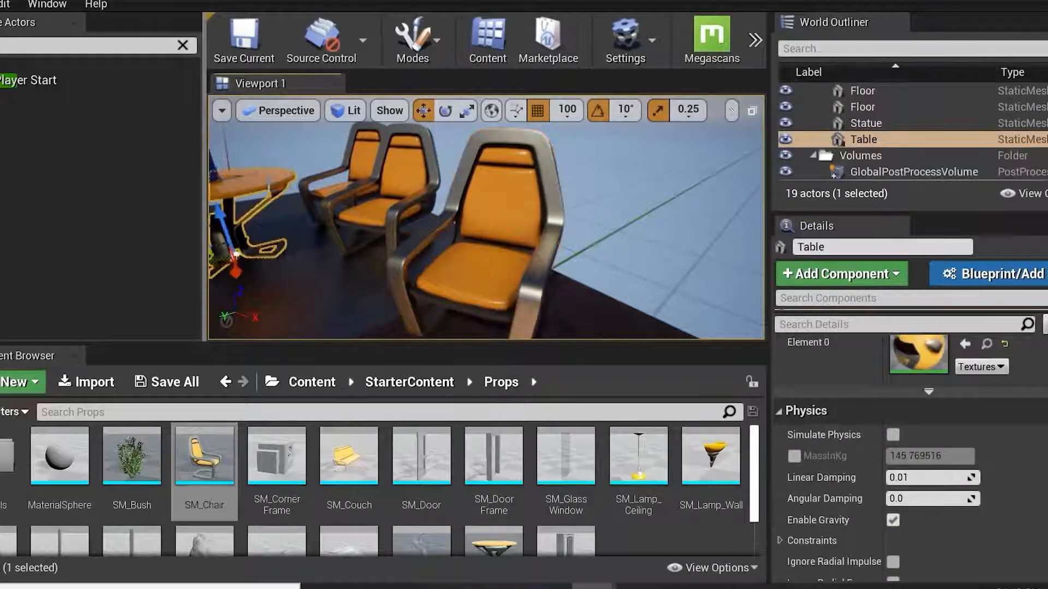
{"action": "key", "text": "f"}
{"action": "left_click_drag", "start_coordinate": [633, 246], "coordinate": [644, 260], "text": "alt"}
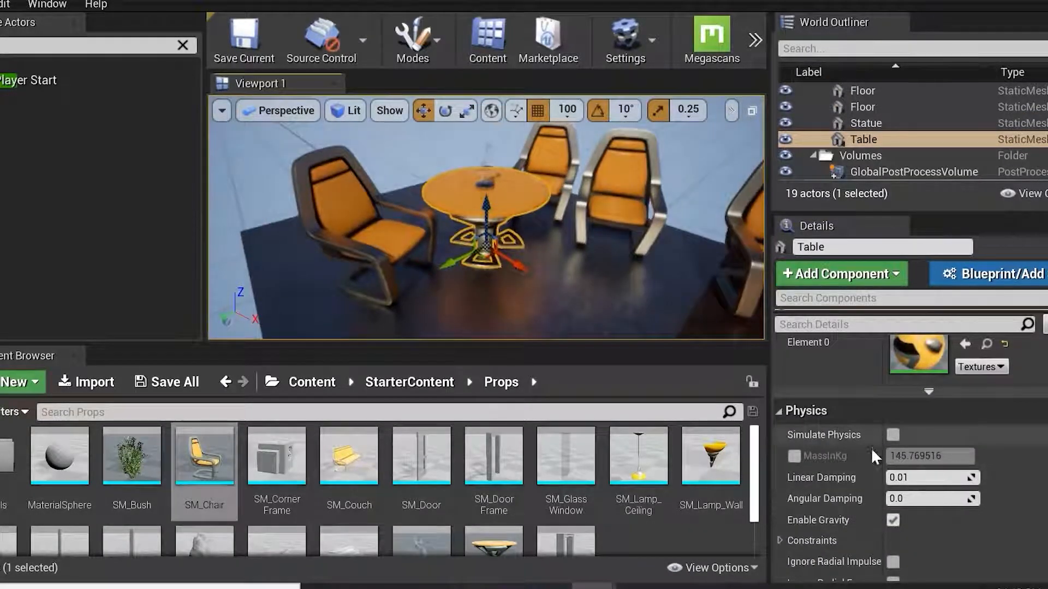
{"action": "scroll", "coordinate": [871, 444], "scroll_direction": "up", "scroll_amount": 4}
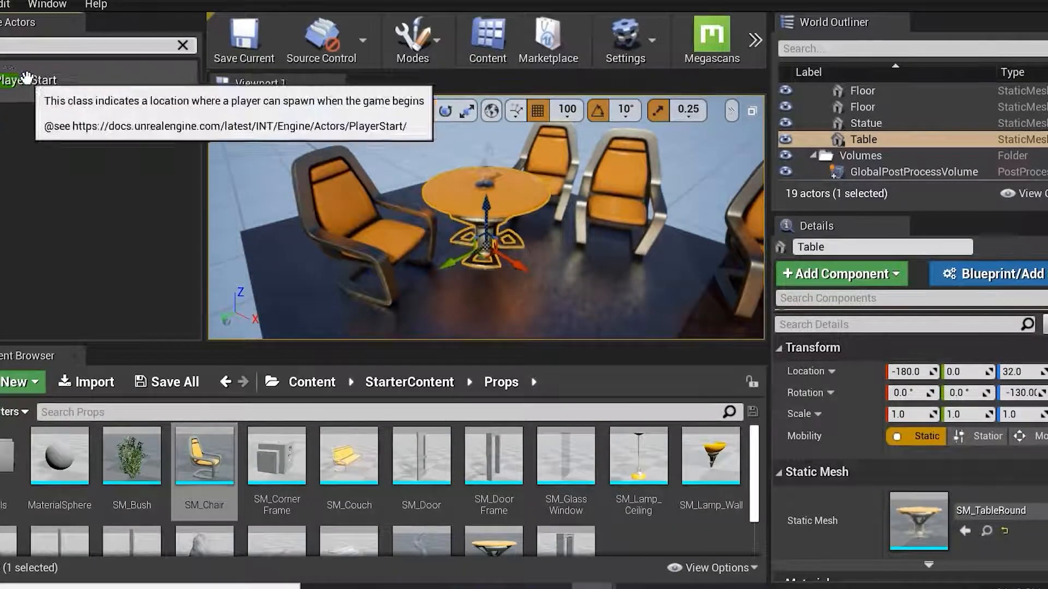
Place a Cube actor on the floor beside the table.
{"action": "left_click", "coordinate": [183, 46]}
{"action": "left_click", "coordinate": [11, 152]}
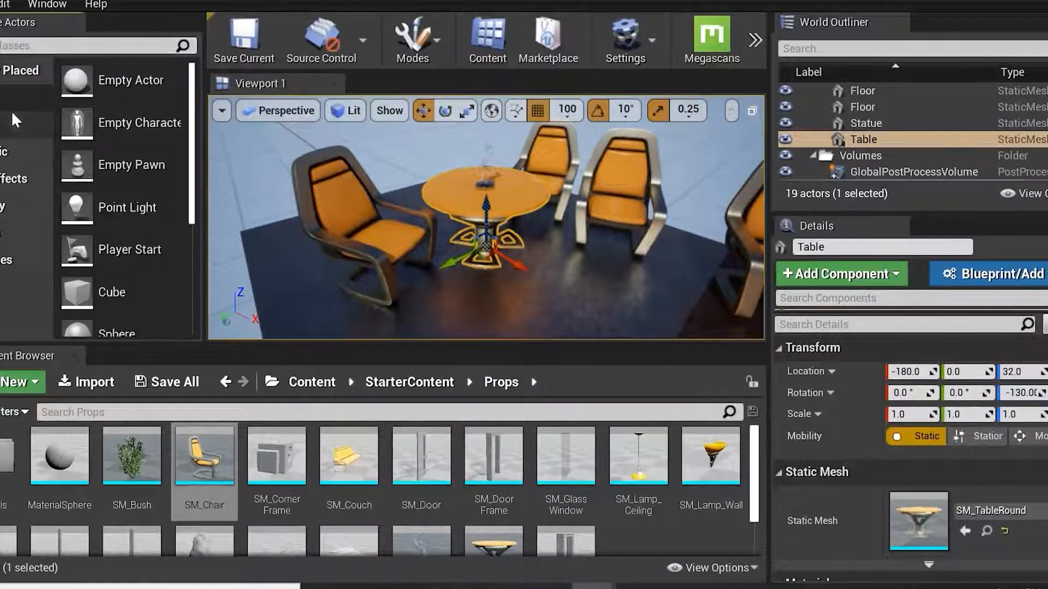
{"action": "left_click_drag", "start_coordinate": [118, 298], "coordinate": [564, 312]}
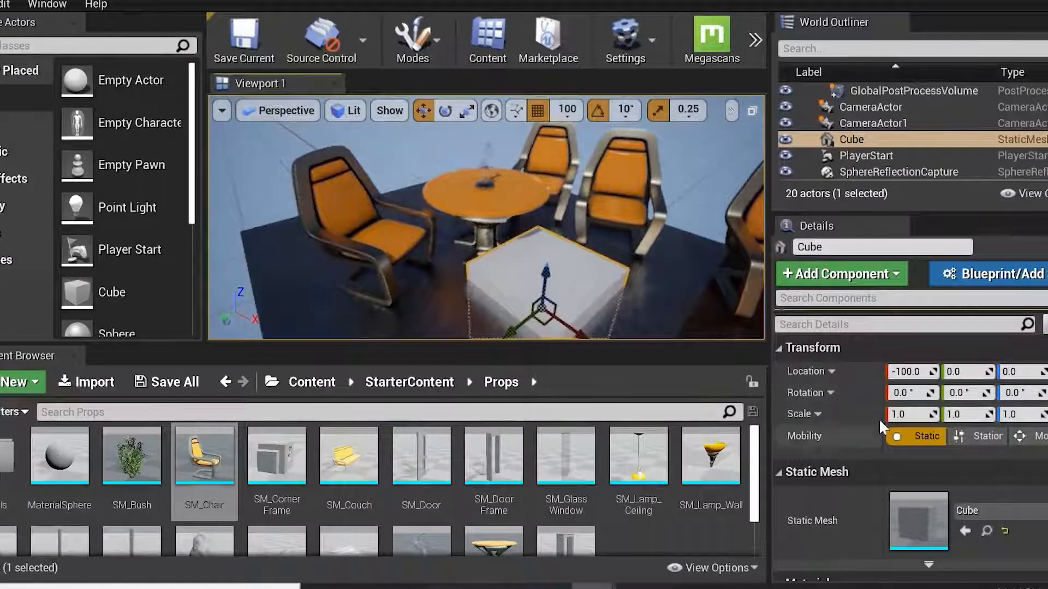
Change the cube's static mesh to SM_Chair by searching for chair.
{"action": "left_click", "coordinate": [1022, 512]}
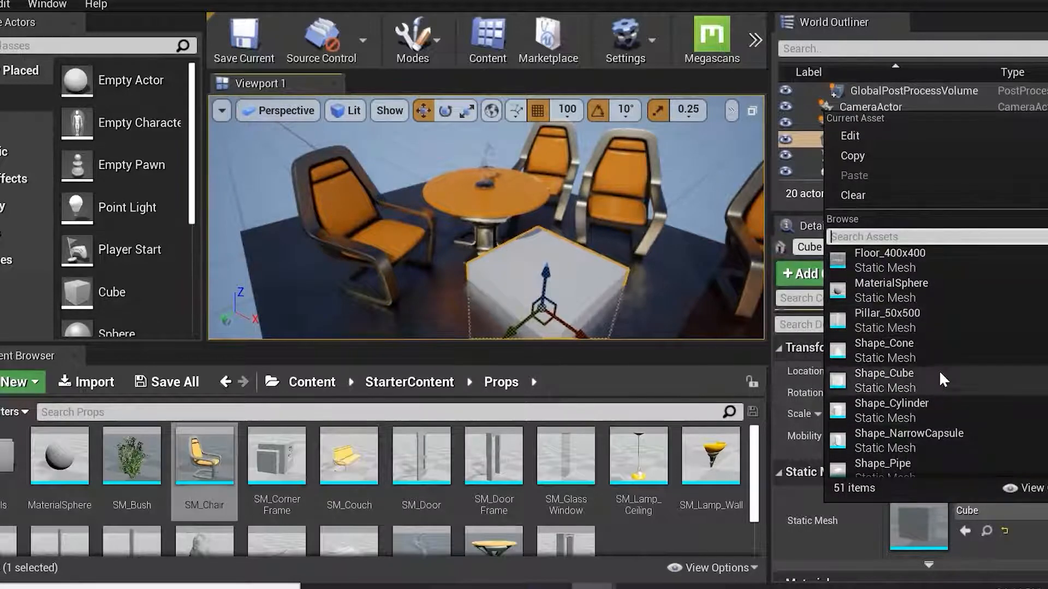
{"action": "type", "text": "chair"}
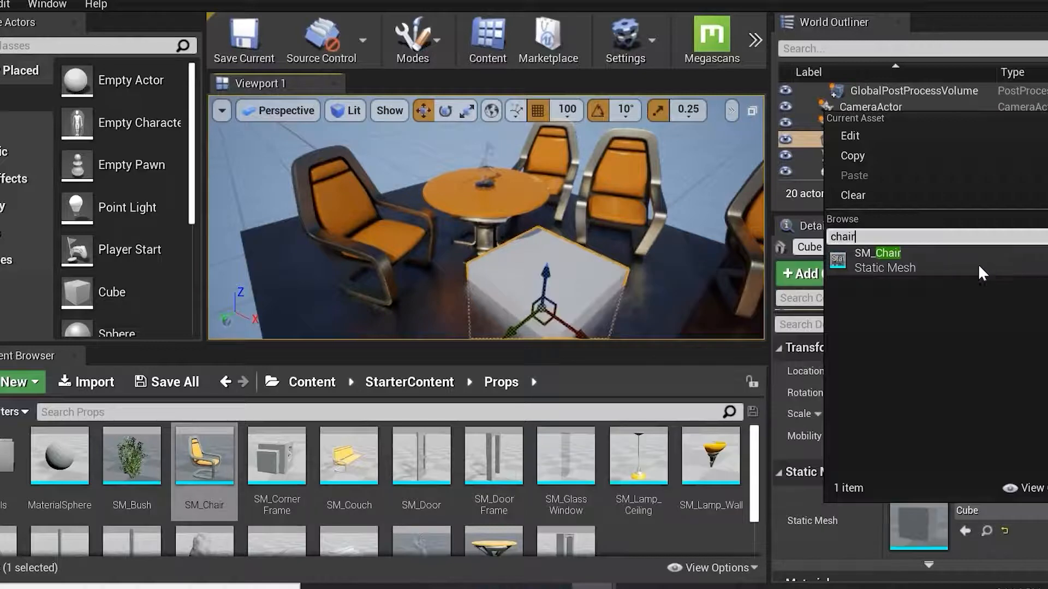
{"action": "left_click", "coordinate": [982, 270]}
{"action": "left_click_drag", "start_coordinate": [592, 303], "coordinate": [554, 224], "text": "alt"}
{"action": "left_click_drag", "start_coordinate": [549, 169], "coordinate": [544, 281]}
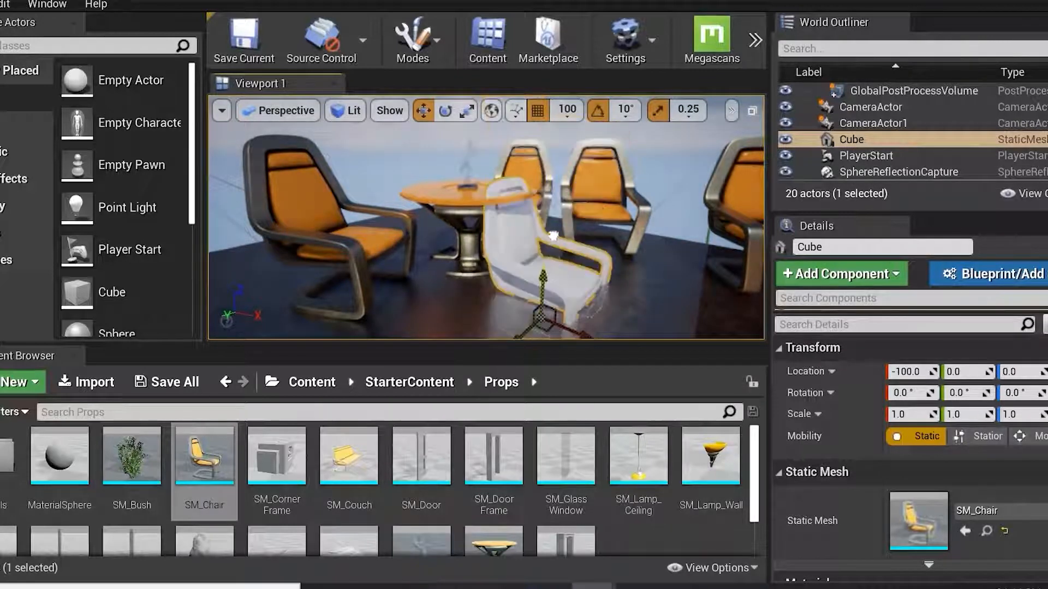
{"action": "left_click_drag", "start_coordinate": [653, 311], "coordinate": [622, 303], "text": "alt"}
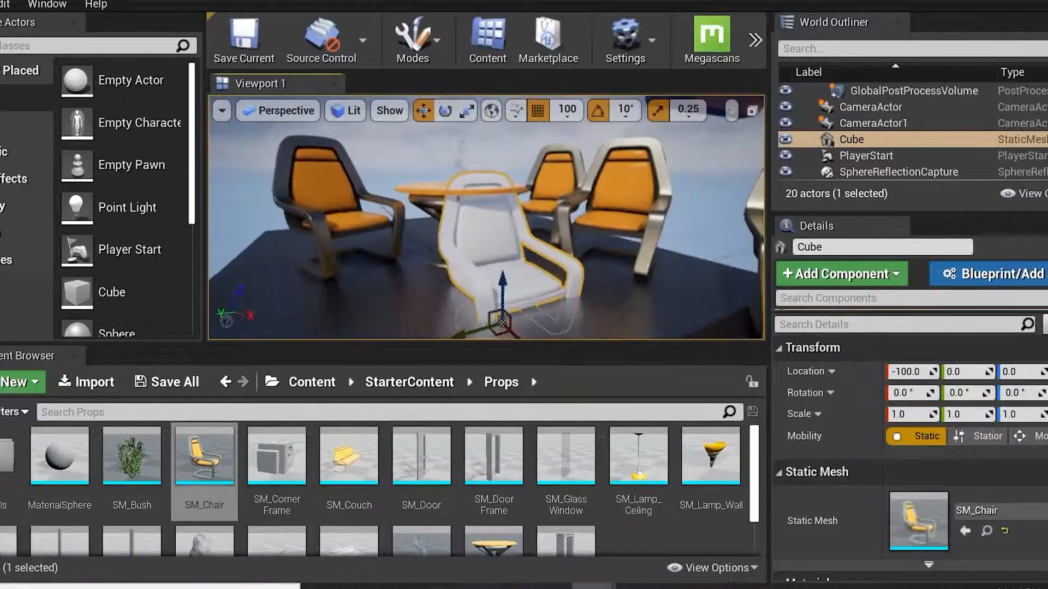
{"action": "left_click_drag", "start_coordinate": [519, 272], "coordinate": [546, 276], "text": "alt"}
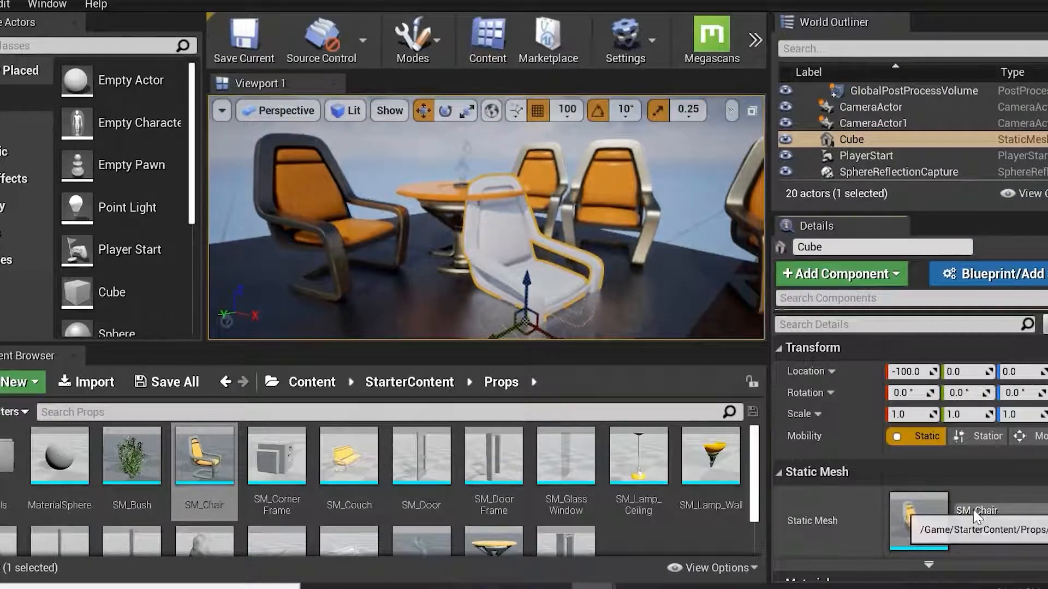
Change the cube's static mesh to Shape_TriPyramid, then delete the cube actor.
{"action": "left_click", "coordinate": [973, 509]}
{"action": "scroll", "coordinate": [922, 266], "scroll_direction": "up", "scroll_amount": 2}
{"action": "scroll", "coordinate": [923, 266], "scroll_direction": "up", "scroll_amount": 1}
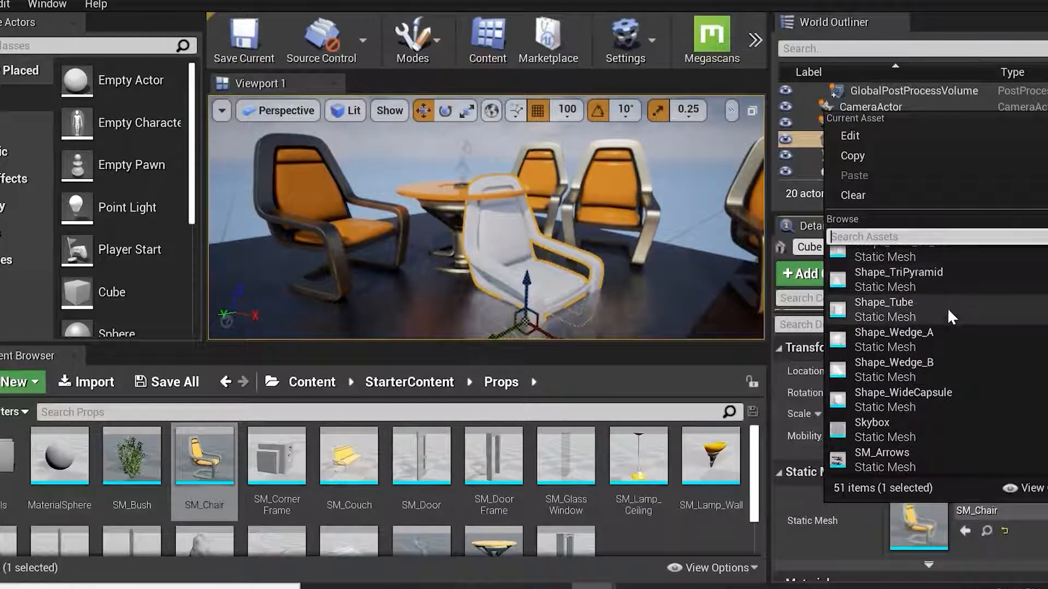
{"action": "left_click", "coordinate": [909, 274]}
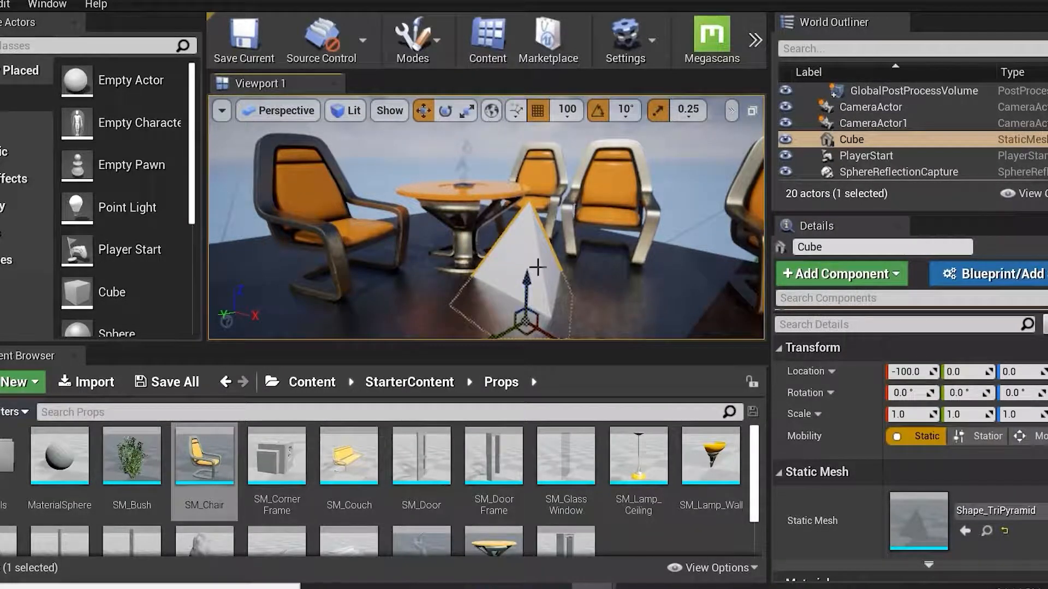
{"action": "key", "text": "Delete"}
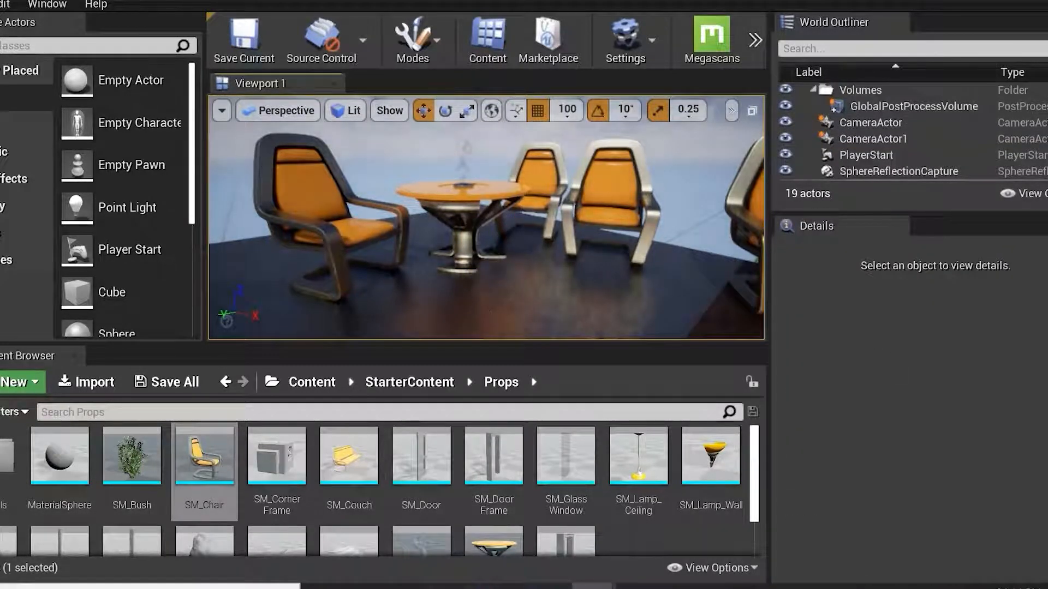
Select Chair2 and focus the view on it to inspect its Details.
{"action": "left_click", "coordinate": [605, 235]}
{"action": "key", "text": "f"}
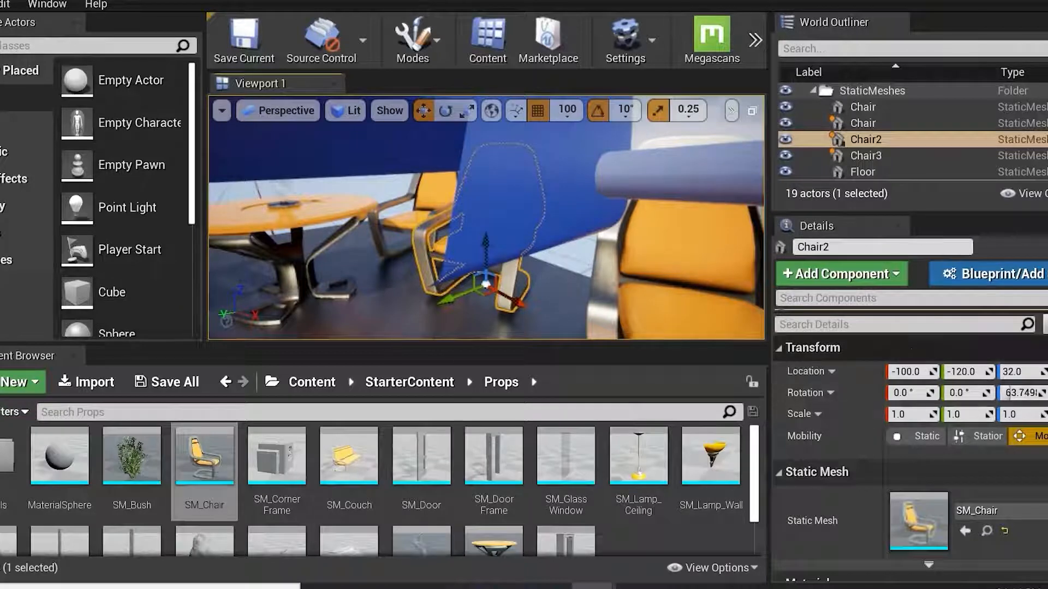
{"action": "scroll", "coordinate": [935, 468], "scroll_direction": "down", "scroll_amount": 4}
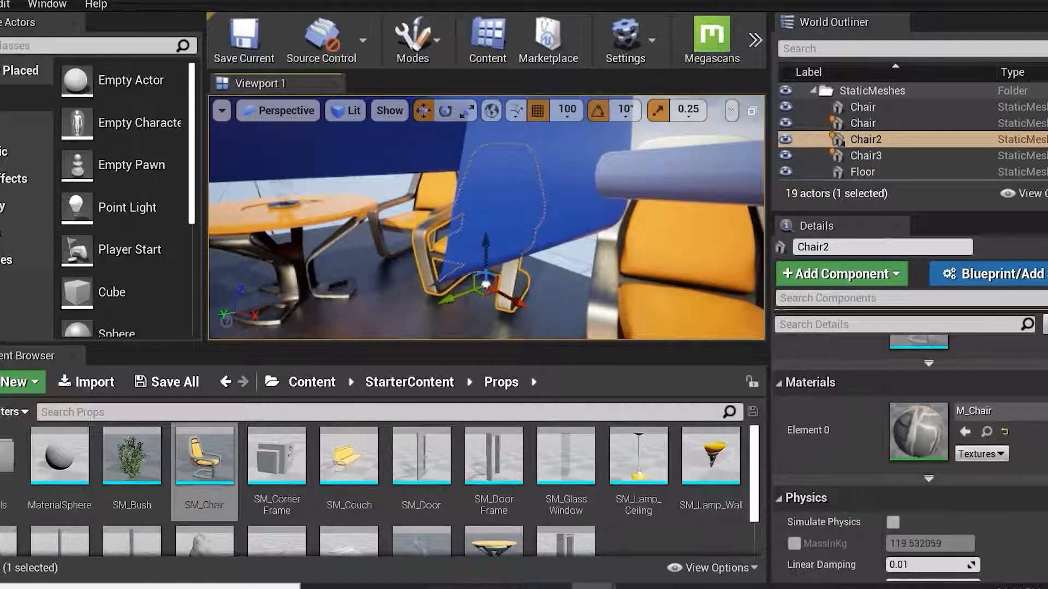
Widen the viewport and show the sources panel in the content browser.
{"action": "left_click_drag", "start_coordinate": [775, 344], "coordinate": [856, 349]}
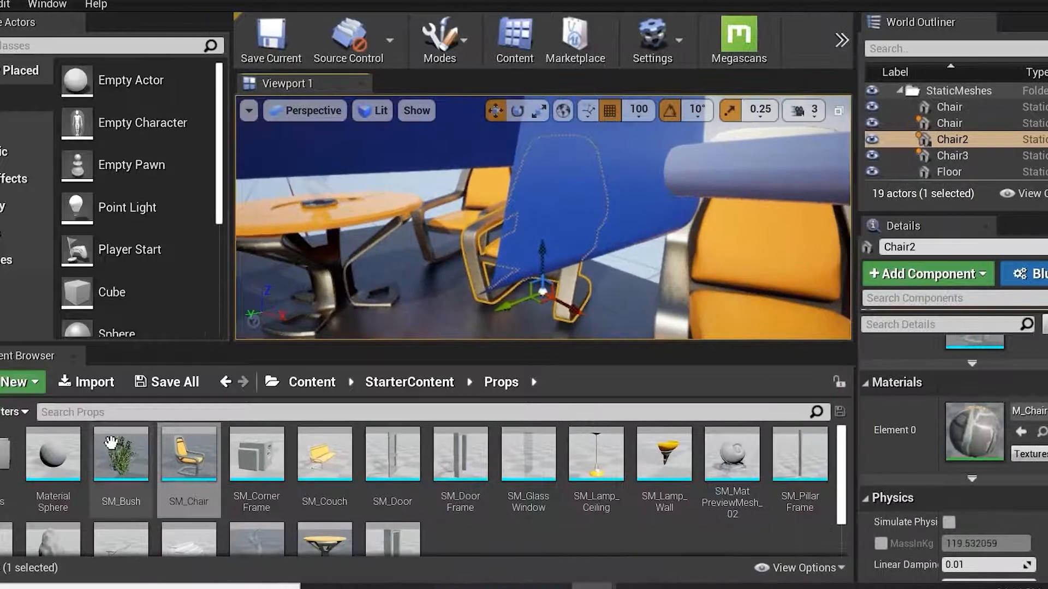
{"action": "left_click", "coordinate": [2, 412]}
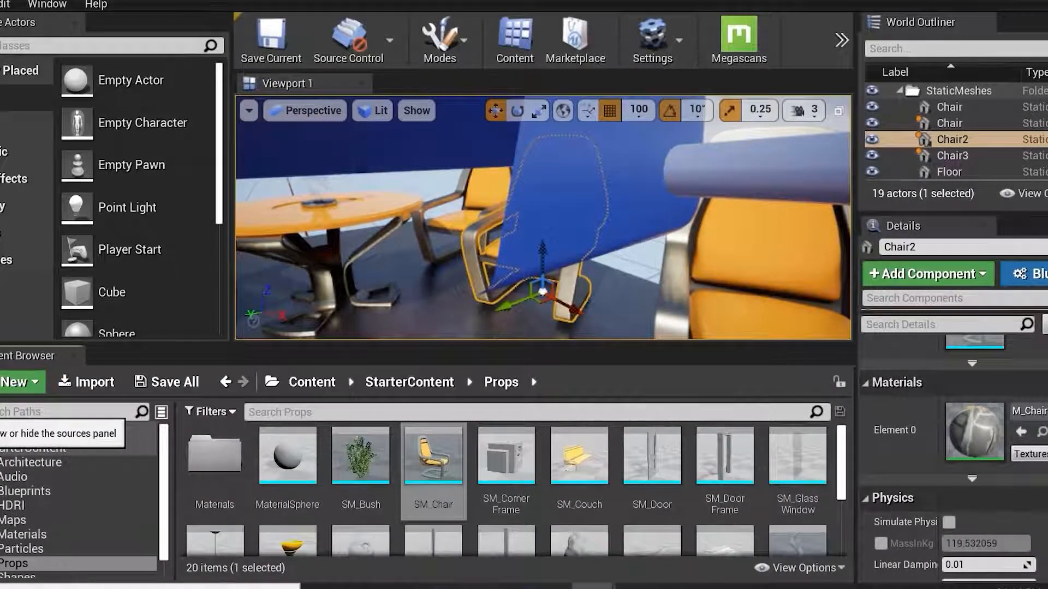
{"action": "left_click", "coordinate": [1, 413]}
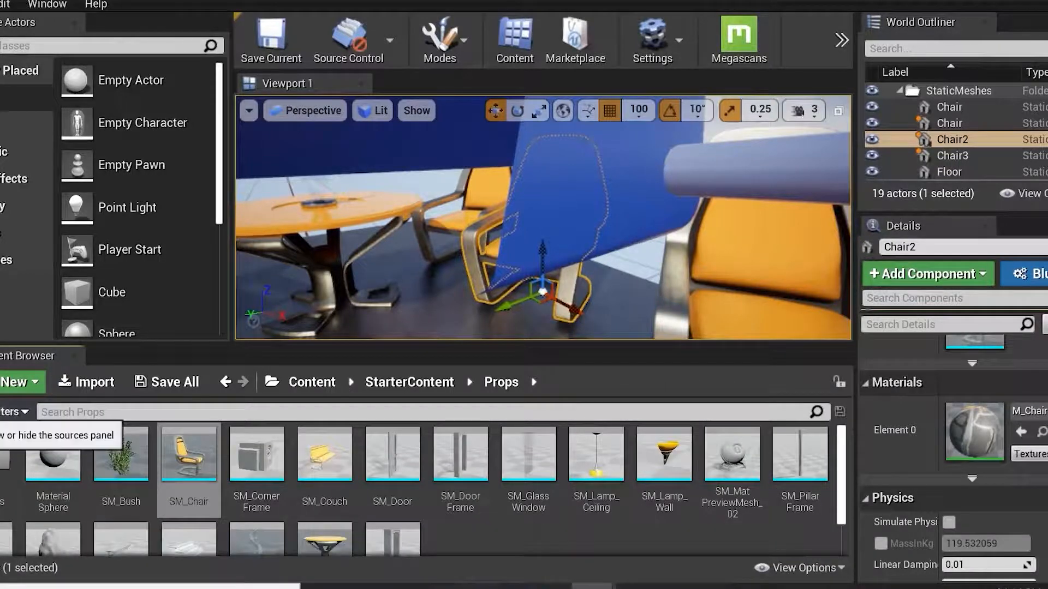
{"action": "left_click", "coordinate": [1, 413]}
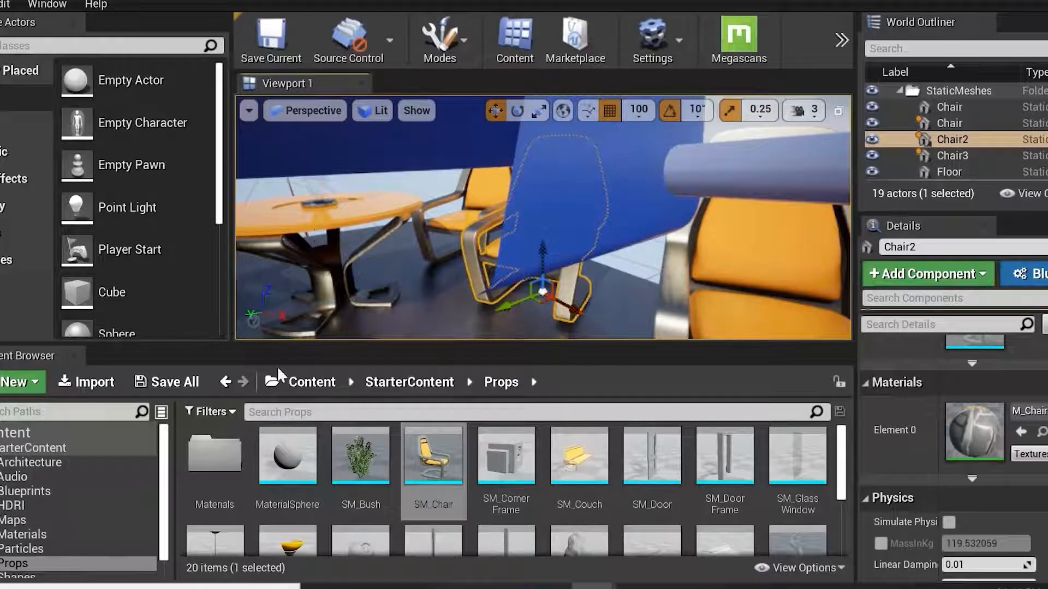
Undock the Place Actors panel, dock it back beside the viewport, and resize the viewport.
{"action": "left_click_drag", "start_coordinate": [19, 26], "coordinate": [894, 56]}
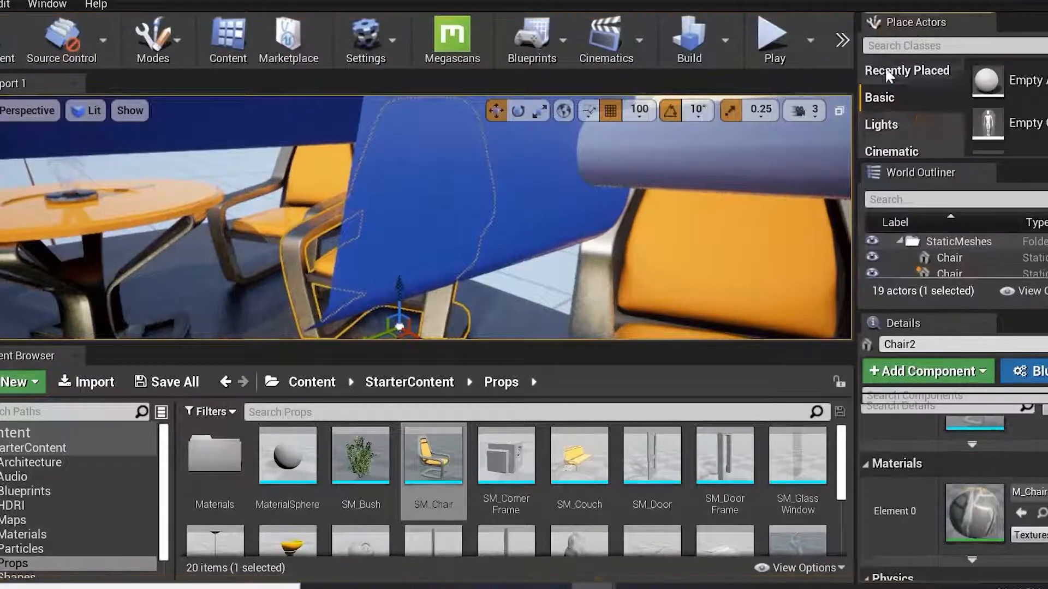
{"action": "left_click_drag", "start_coordinate": [41, 356], "coordinate": [240, 565]}
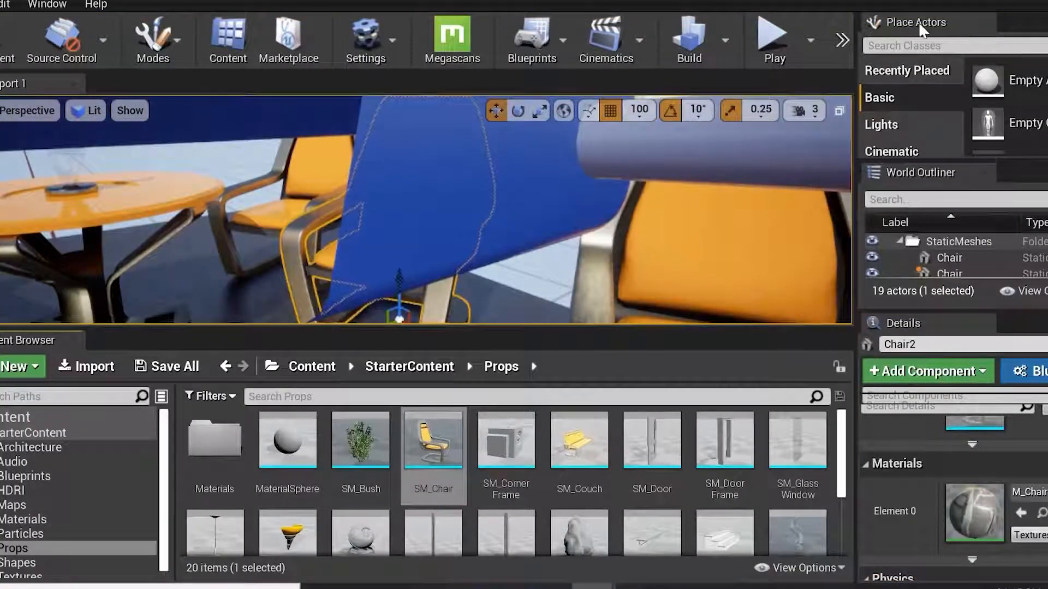
{"action": "left_click_drag", "start_coordinate": [917, 21], "coordinate": [492, 169]}
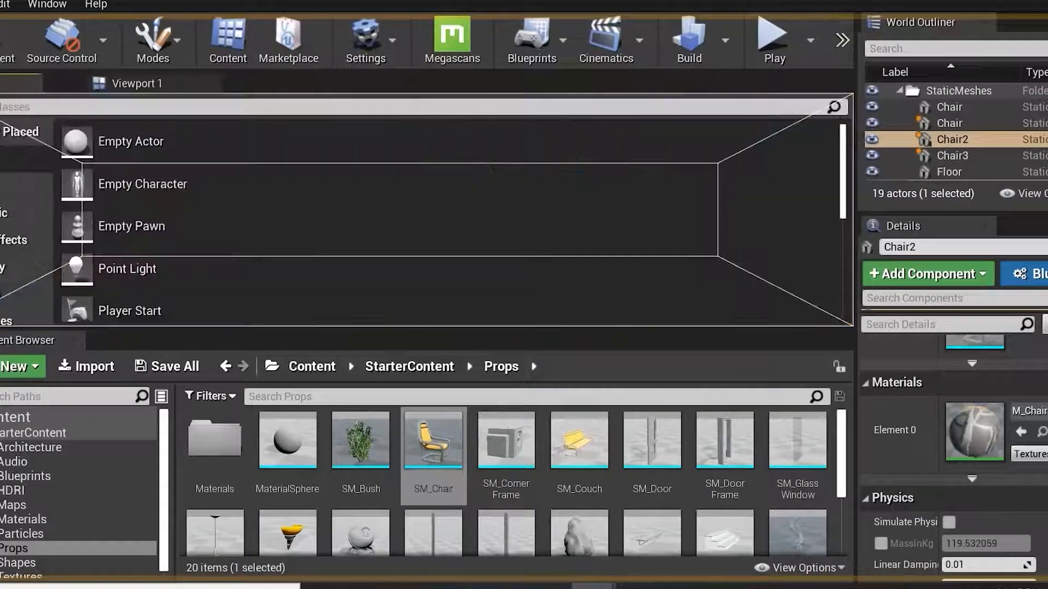
{"action": "left_click_drag", "start_coordinate": [22, 84], "coordinate": [95, 164]}
{"action": "left_click_drag", "start_coordinate": [14, 144], "coordinate": [13, 144]}
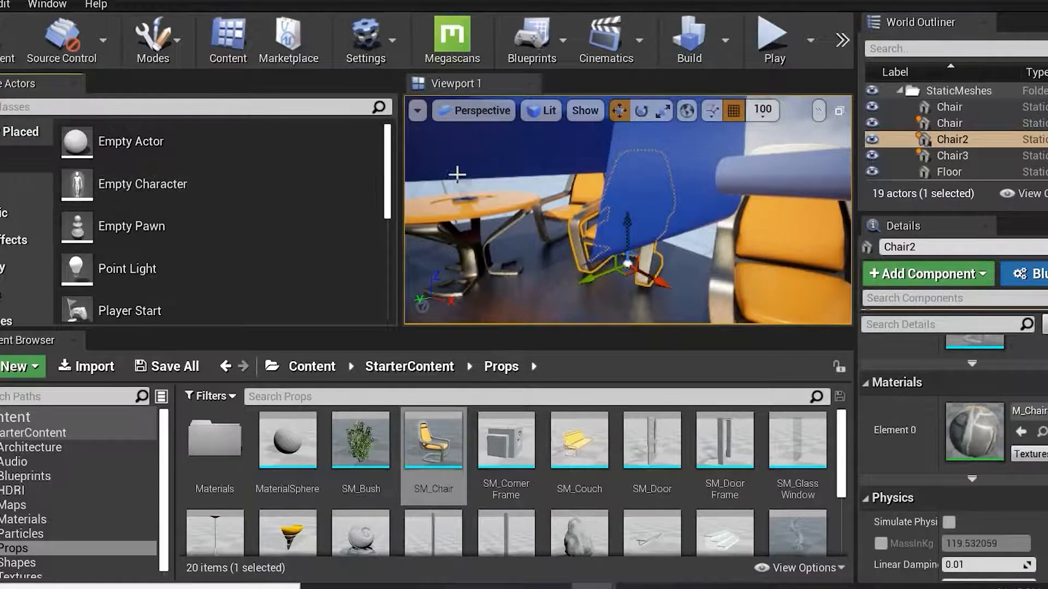
{"action": "left_click_drag", "start_coordinate": [397, 205], "coordinate": [235, 204]}
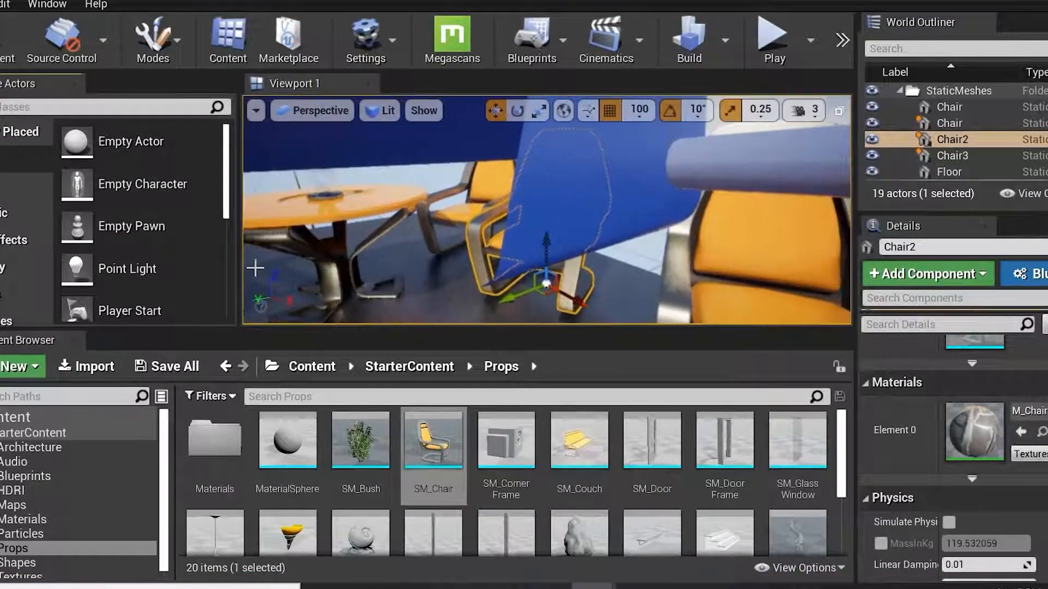
Select the floor and then the camera actor in the viewport to inspect their properties.
{"action": "left_click", "coordinate": [650, 223]}
{"action": "scroll", "coordinate": [606, 247], "scroll_direction": "up", "scroll_amount": 5}
{"action": "scroll", "coordinate": [567, 262], "scroll_direction": "down", "scroll_amount": 6}
{"action": "right_click_drag", "start_coordinate": [573, 250], "coordinate": [619, 273]}
{"action": "left_click", "coordinate": [712, 266]}
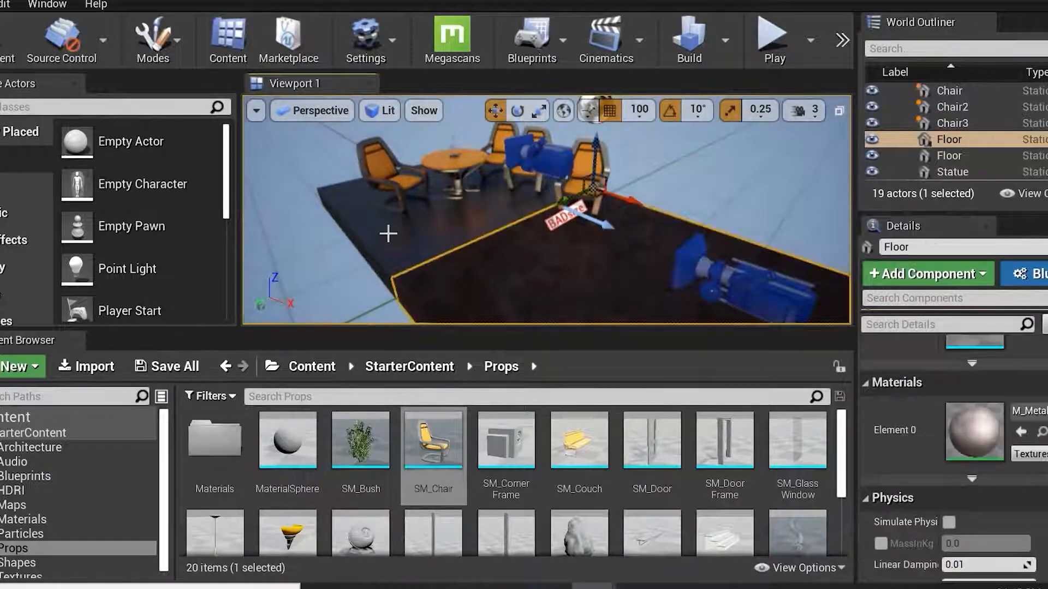
{"action": "left_click", "coordinate": [744, 292]}
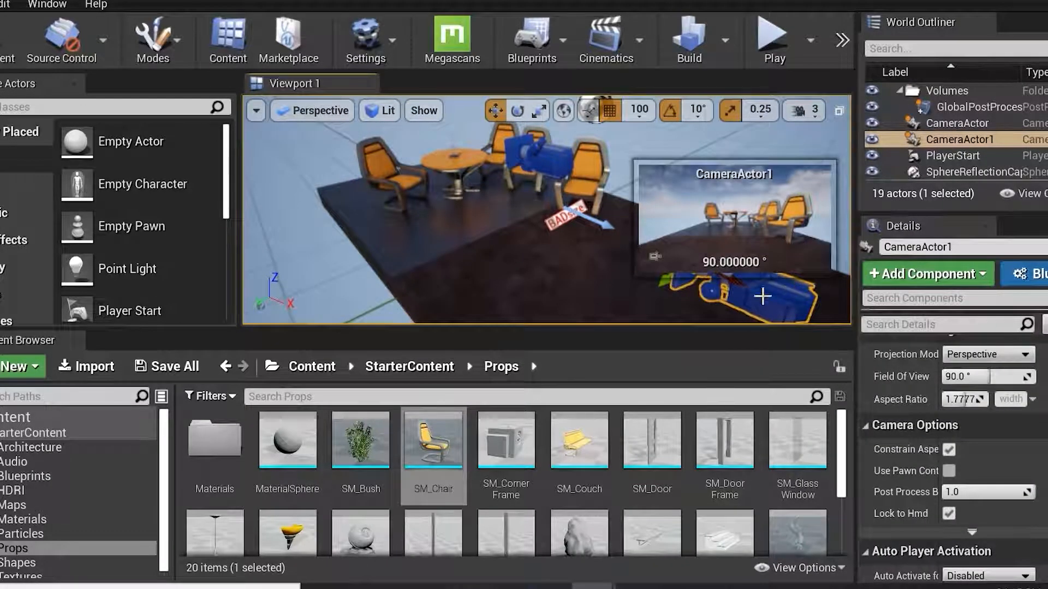
Open the StarterContent Architecture folder in the content browser.
{"action": "left_click", "coordinate": [166, 505]}
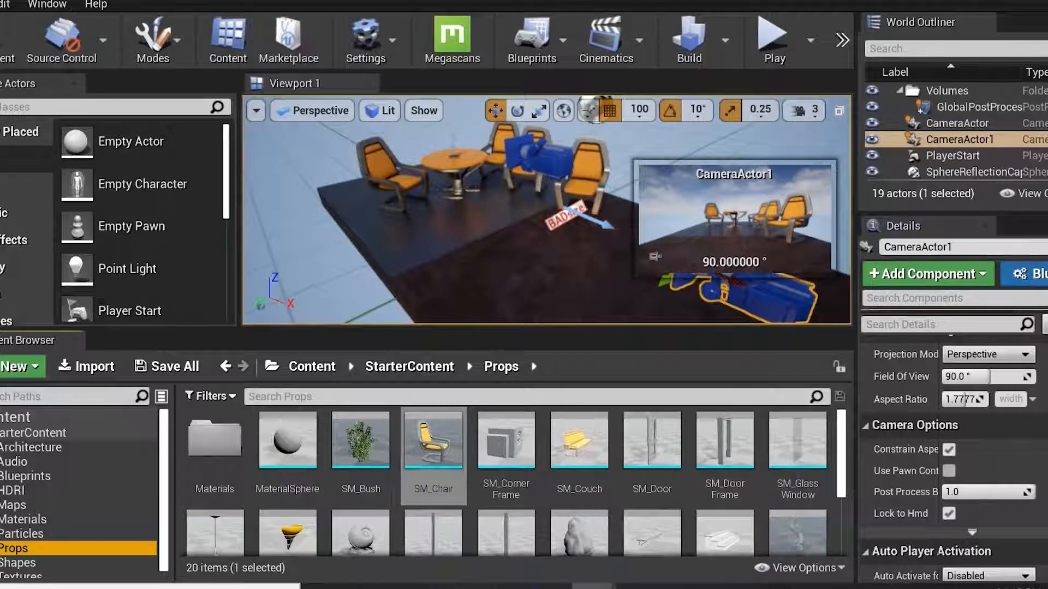
{"action": "left_click", "coordinate": [17, 432]}
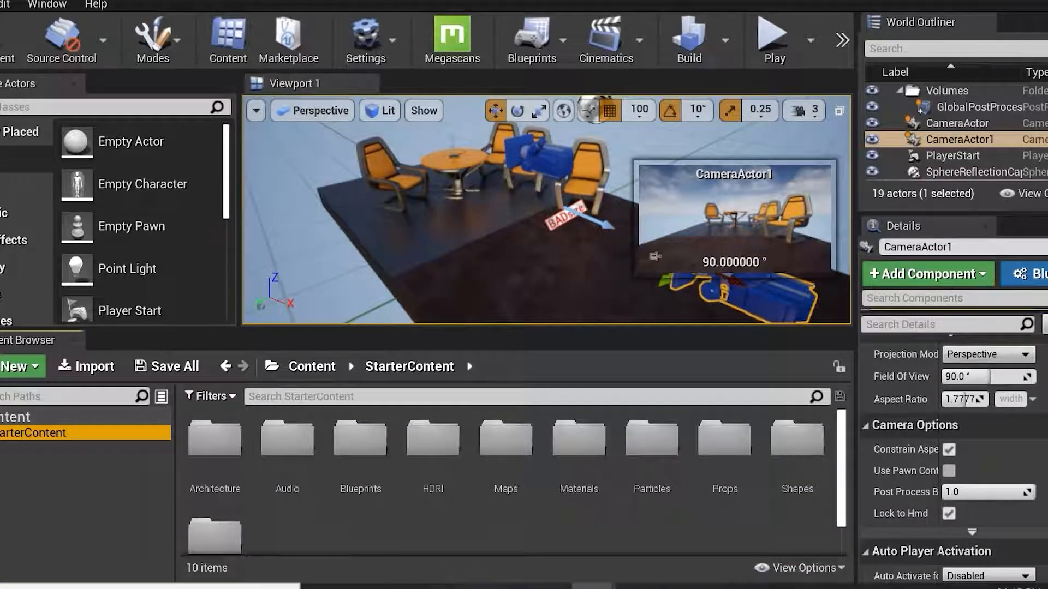
{"action": "left_click", "coordinate": [3, 433]}
{"action": "left_click", "coordinate": [22, 446]}
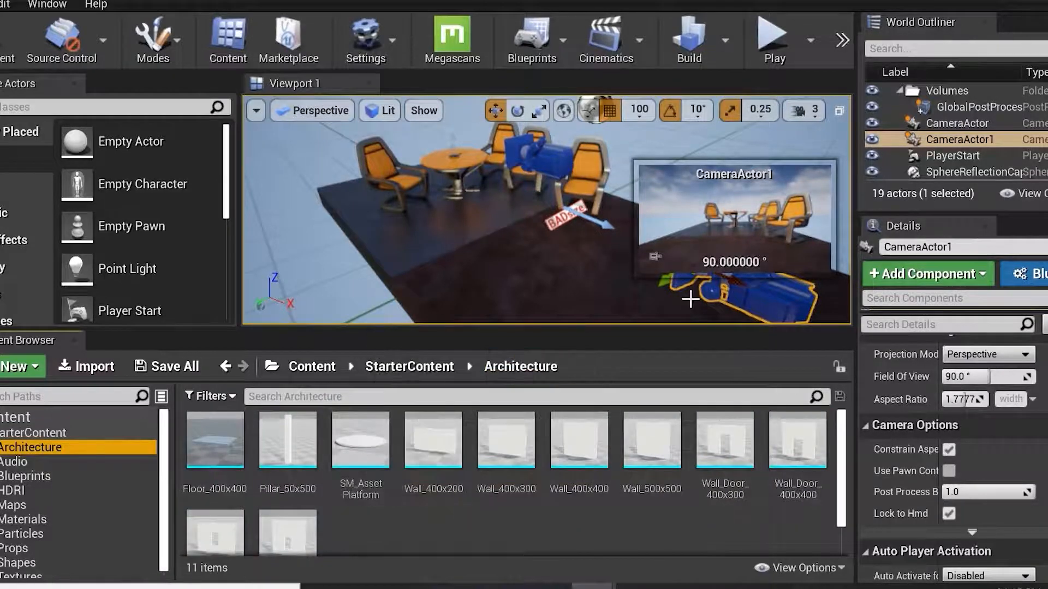
Place a Pillar_50x500 actor on the floor near the table and position it.
{"action": "left_click", "coordinate": [361, 301]}
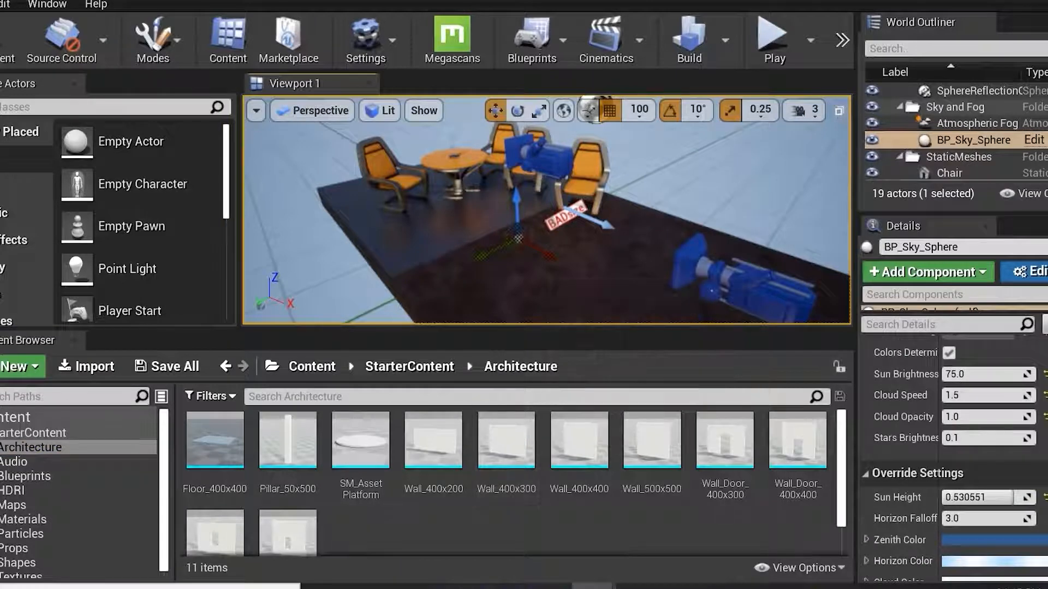
{"action": "left_click_drag", "start_coordinate": [288, 440], "coordinate": [491, 291]}
{"action": "left_click_drag", "start_coordinate": [583, 262], "coordinate": [638, 237], "text": "alt"}
{"action": "scroll", "coordinate": [584, 263], "scroll_direction": "down", "scroll_amount": 10}
{"action": "scroll", "coordinate": [551, 218], "scroll_direction": "up", "scroll_amount": 6}
{"action": "scroll", "coordinate": [567, 219], "scroll_direction": "down", "scroll_amount": 3}
{"action": "scroll", "coordinate": [567, 219], "scroll_direction": "up", "scroll_amount": 5}
{"action": "scroll", "coordinate": [567, 219], "scroll_direction": "down", "scroll_amount": 2}
{"action": "scroll", "coordinate": [568, 219], "scroll_direction": "up", "scroll_amount": 2}
{"action": "scroll", "coordinate": [579, 221], "scroll_direction": "down", "scroll_amount": 2}
{"action": "scroll", "coordinate": [578, 221], "scroll_direction": "up", "scroll_amount": 2}
Place a Wall_400x200 actor beside the pillar and move it into position.
{"action": "left_click_drag", "start_coordinate": [430, 432], "coordinate": [607, 306]}
{"action": "left_click_drag", "start_coordinate": [677, 289], "coordinate": [692, 281], "text": "alt"}
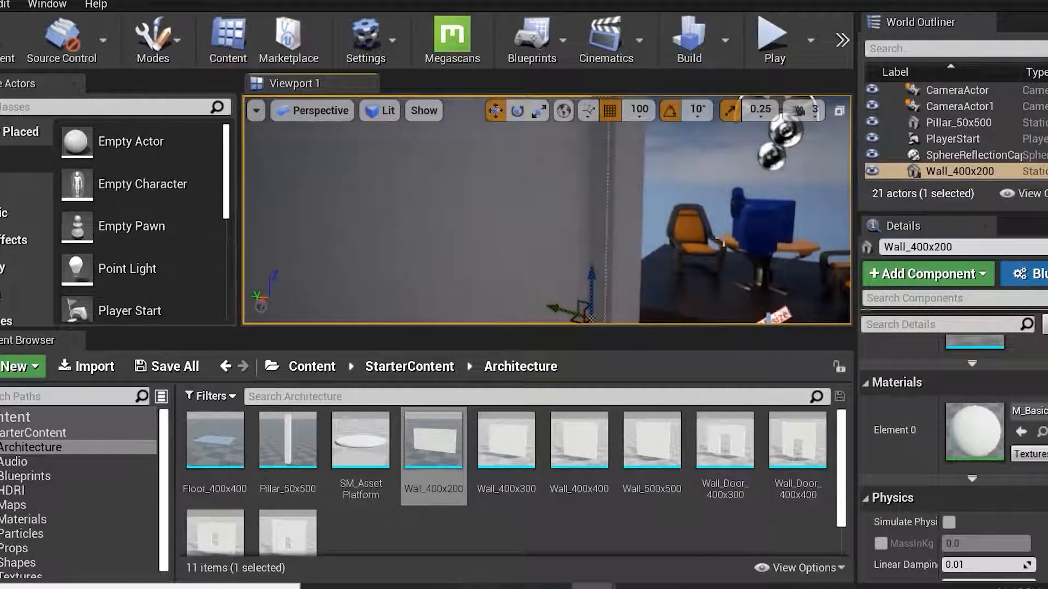
{"action": "left_click_drag", "start_coordinate": [703, 226], "coordinate": [668, 190], "text": "alt"}
{"action": "scroll", "coordinate": [674, 213], "scroll_direction": "up", "scroll_amount": 2}
{"action": "left_click_drag", "start_coordinate": [639, 221], "coordinate": [775, 199], "text": "alt"}
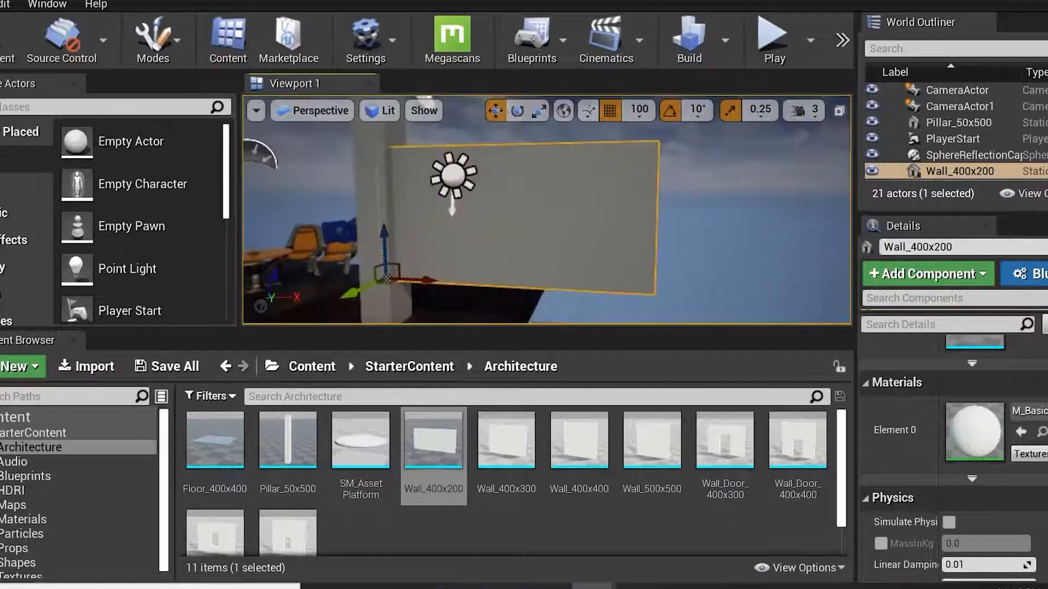
{"action": "scroll", "coordinate": [539, 262], "scroll_direction": "down", "scroll_amount": 3}
{"action": "scroll", "coordinate": [539, 262], "scroll_direction": "up", "scroll_amount": 1}
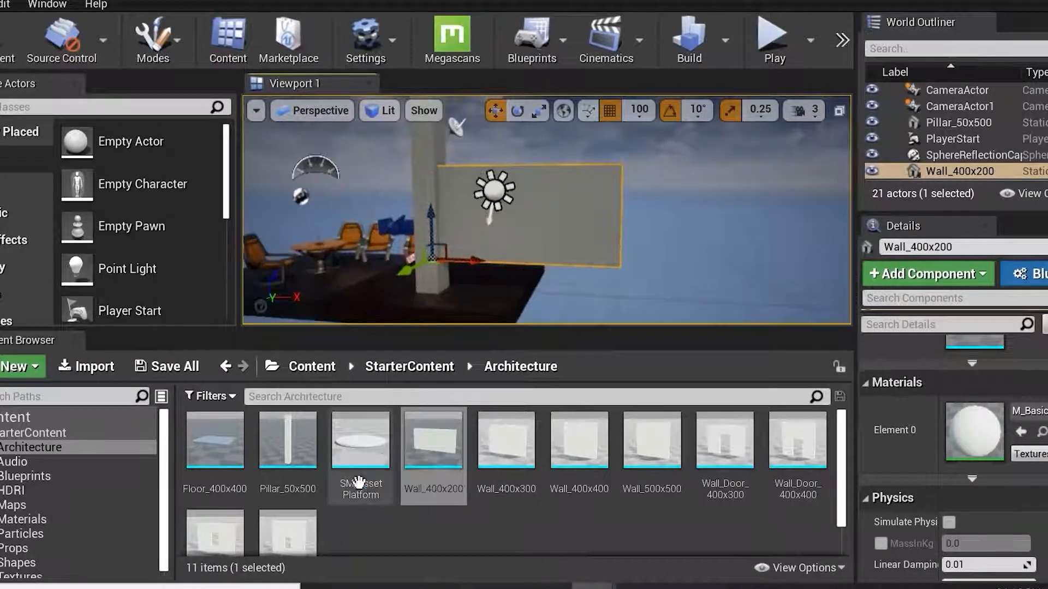
Open the Audio folder and expand the toolbar to reveal the Play and Launch buttons.
{"action": "left_click", "coordinate": [26, 461]}
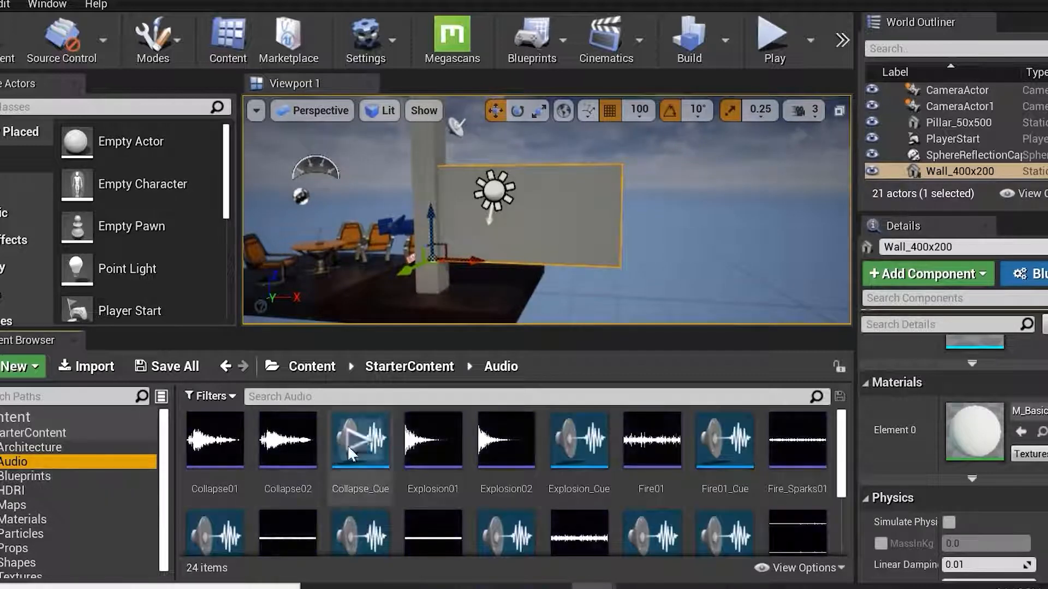
{"action": "left_click_drag", "start_coordinate": [856, 87], "coordinate": [921, 60]}
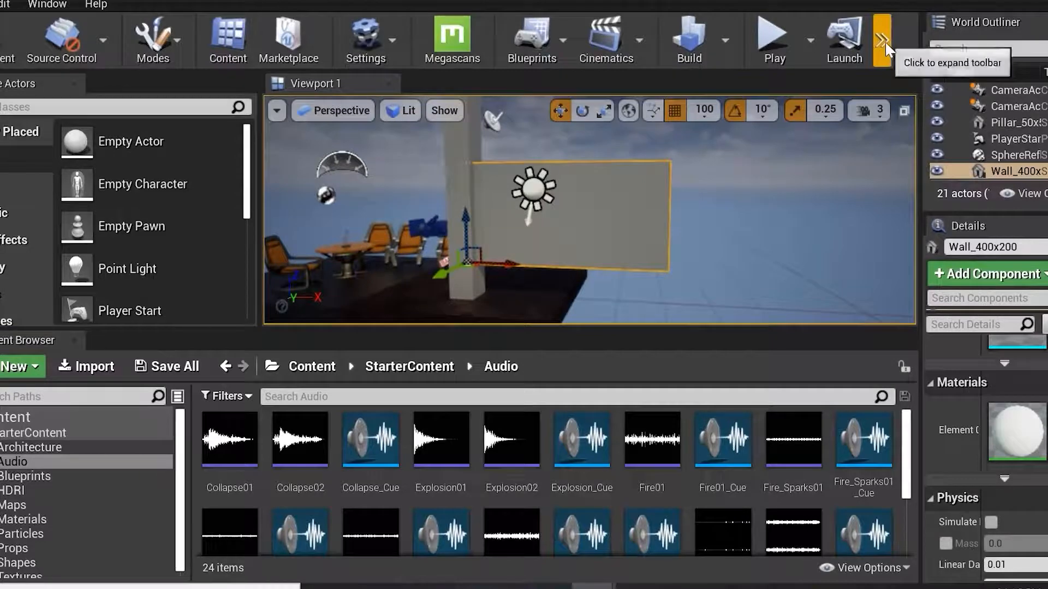
{"action": "left_click", "coordinate": [888, 47]}
{"action": "left_click_drag", "start_coordinate": [935, 55], "coordinate": [1006, 54]}
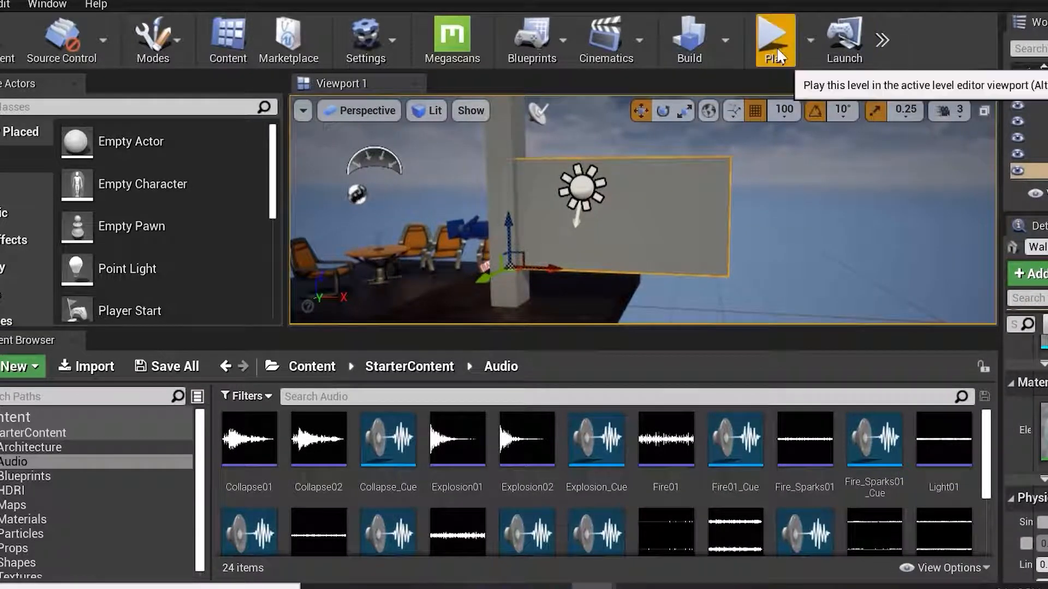
Play the level in the selected viewport, take mouse control, and exit play mode.
{"action": "left_click", "coordinate": [809, 40]}
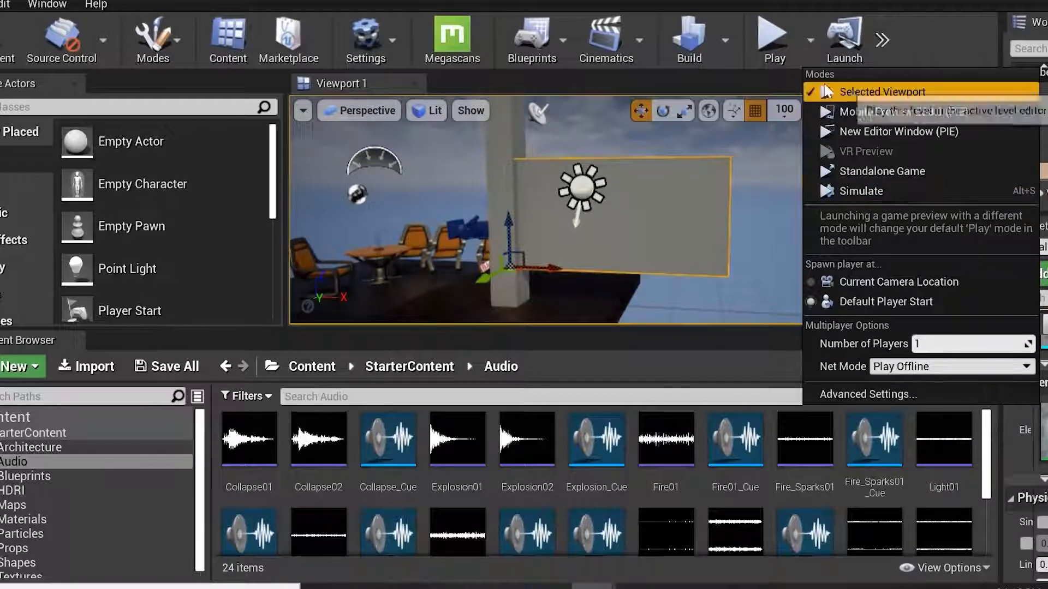
{"action": "left_click", "coordinate": [769, 44]}
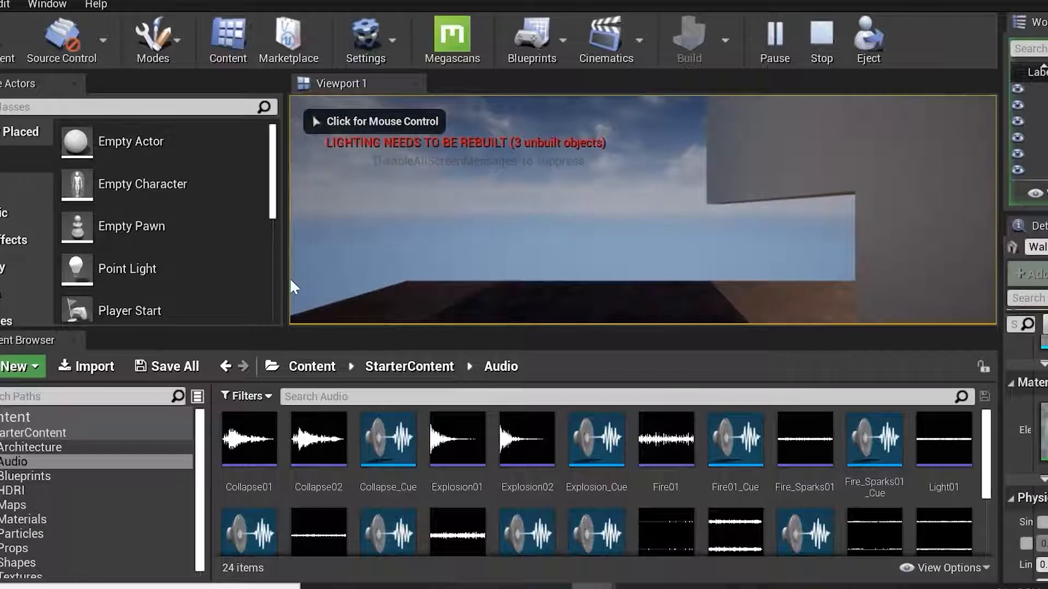
{"action": "left_click_drag", "start_coordinate": [283, 277], "coordinate": [190, 304]}
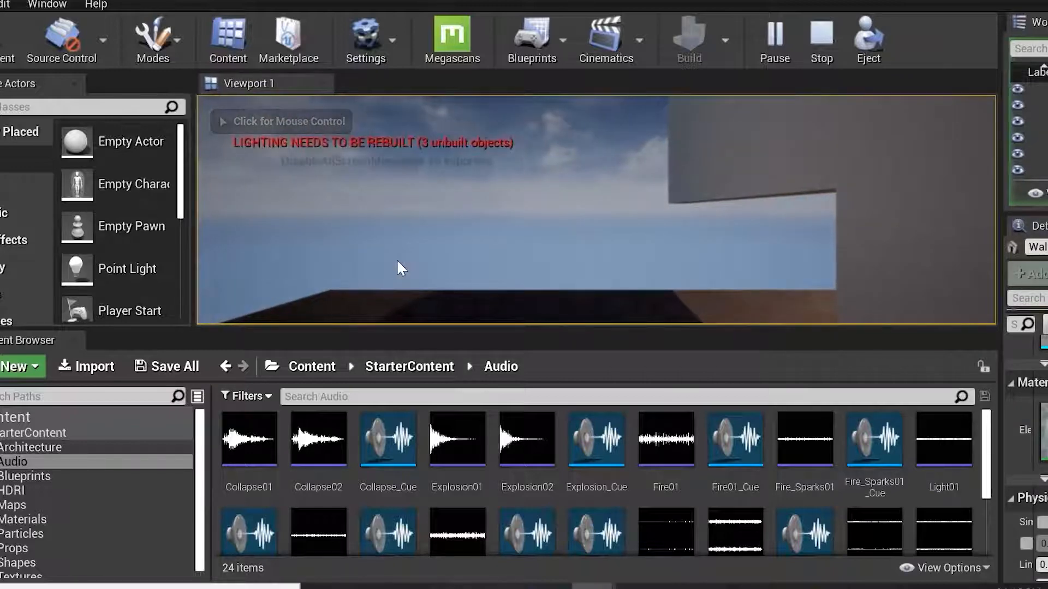
{"action": "left_click", "coordinate": [479, 252]}
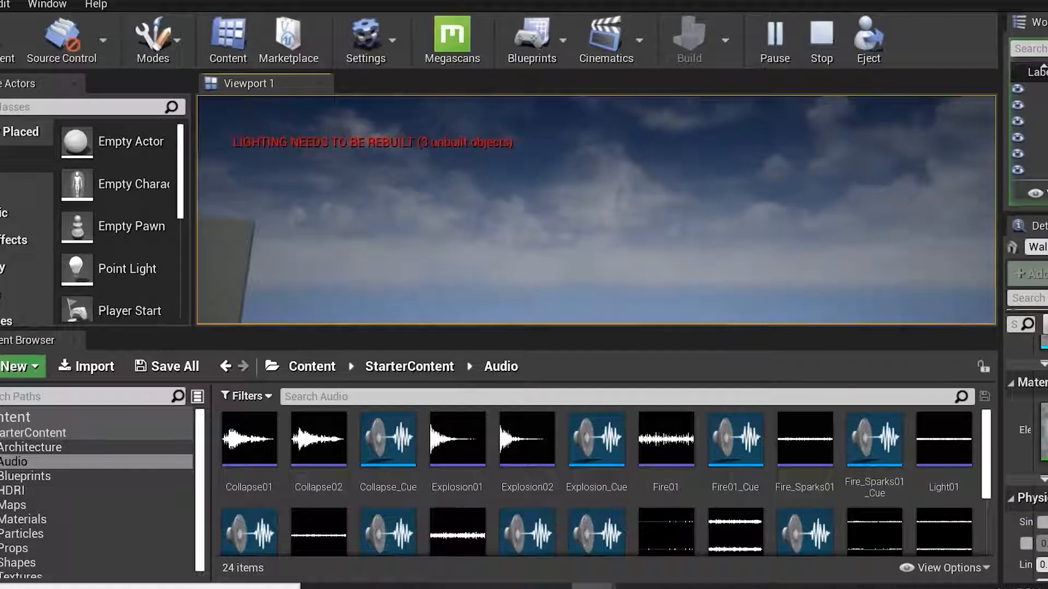
{"action": "key", "text": "Escape"}
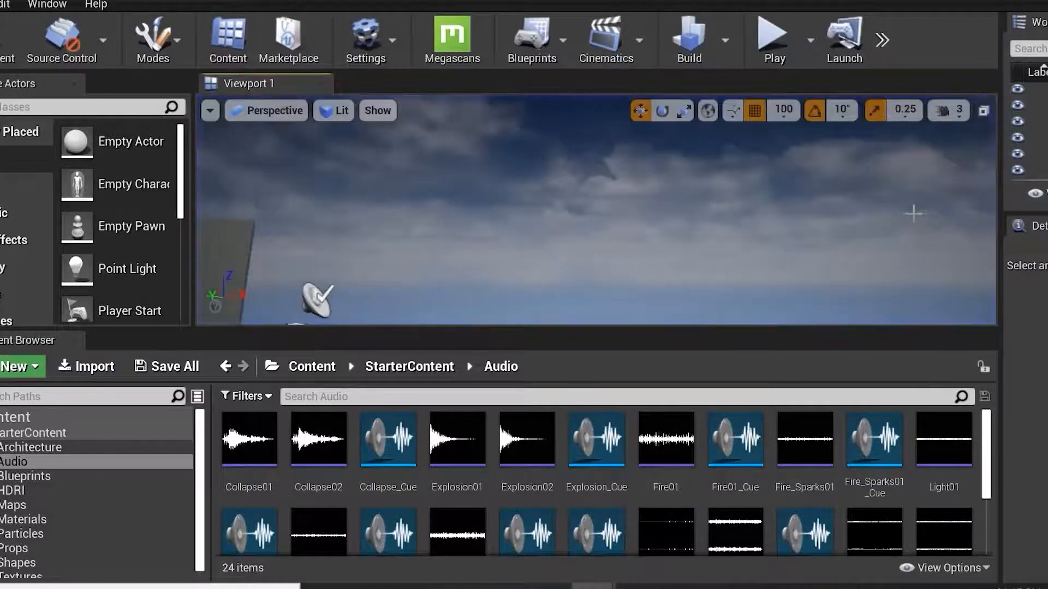
Select the table, focus the view on it, deselect it and orbit around the scene.
{"action": "left_click", "coordinate": [542, 289]}
{"action": "mouse_move", "coordinate": [695, 179]}
{"action": "right_mouse_down"}
{"action": "mouse_move", "coordinate": [633, 202]}
{"action": "mouse_move", "coordinate": [695, 179]}
{"action": "right_mouse_up"}
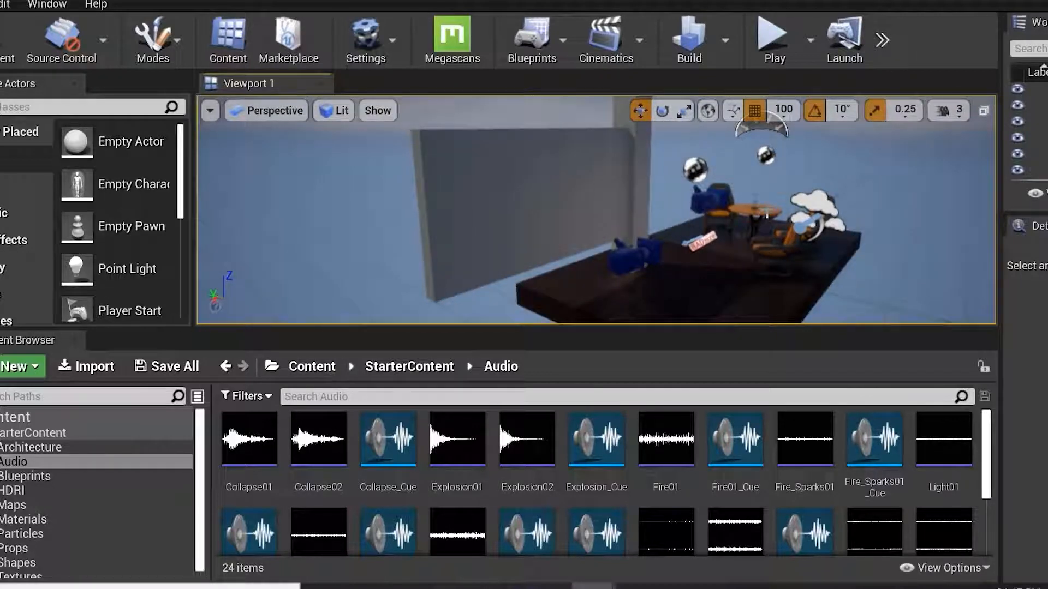
{"action": "left_click", "coordinate": [767, 214]}
{"action": "key", "text": "f"}
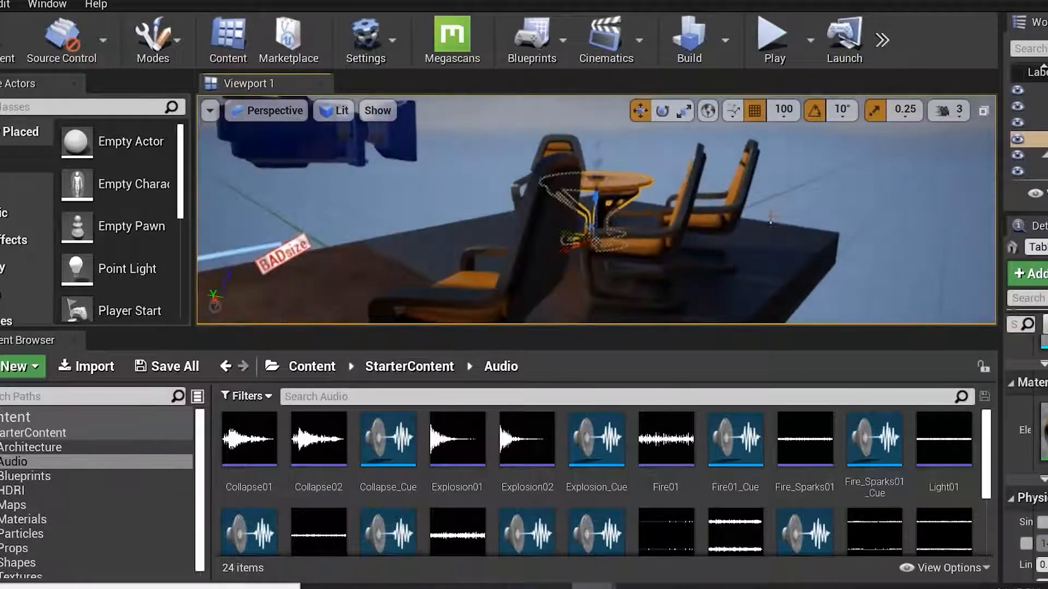
{"action": "left_click", "coordinate": [778, 216]}
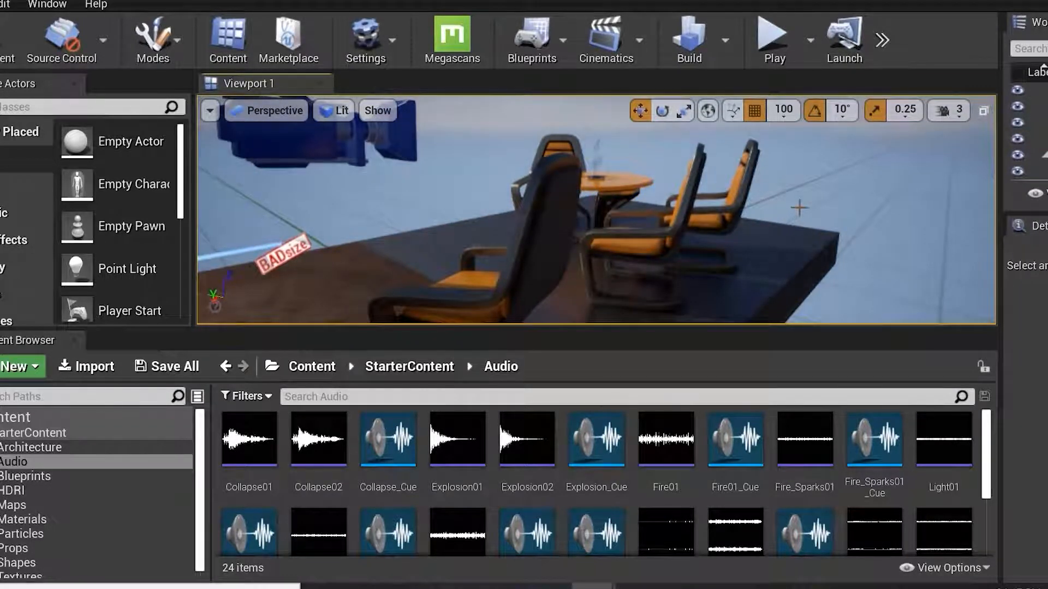
{"action": "left_click_drag", "start_coordinate": [830, 275], "coordinate": [865, 313], "text": "alt"}
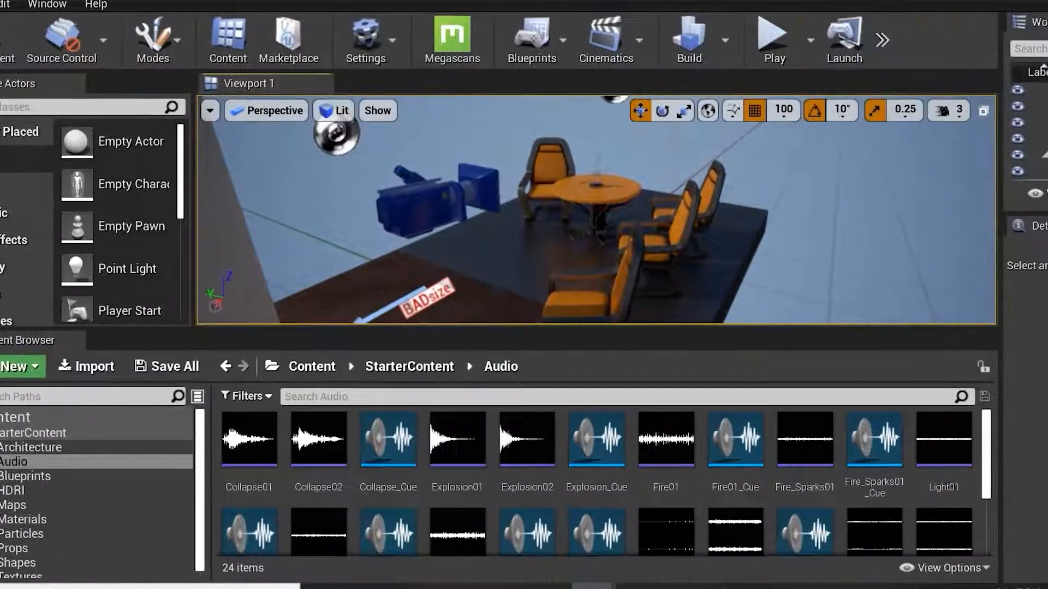
{"action": "left_click_drag", "start_coordinate": [682, 233], "coordinate": [845, 236], "text": "alt"}
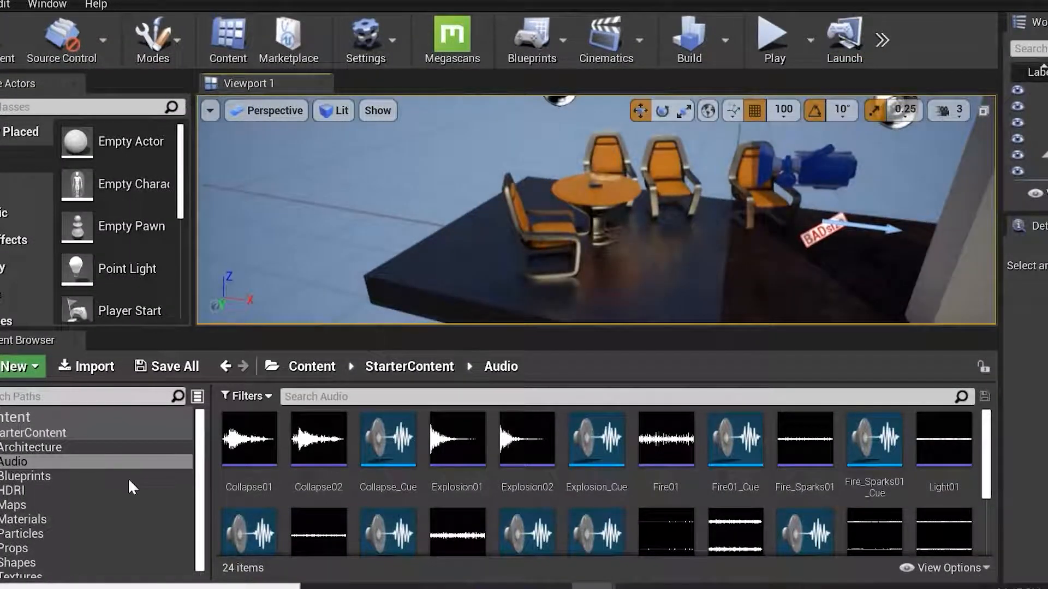
Preview the Collapse01 sound in the Audio folder and open the Blueprints folder.
{"action": "left_click", "coordinate": [41, 462]}
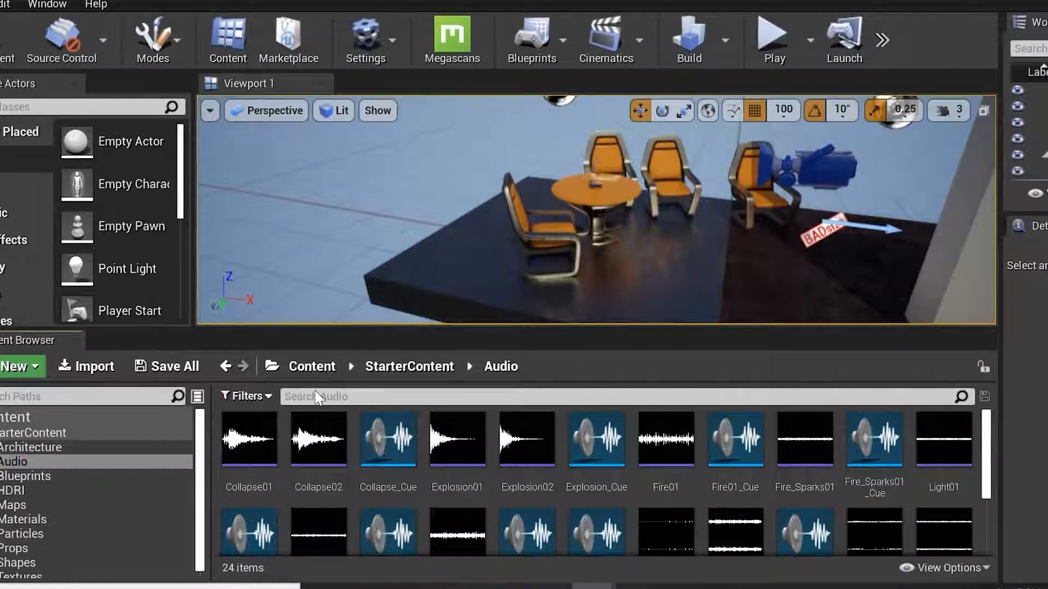
{"action": "left_click", "coordinate": [248, 440]}
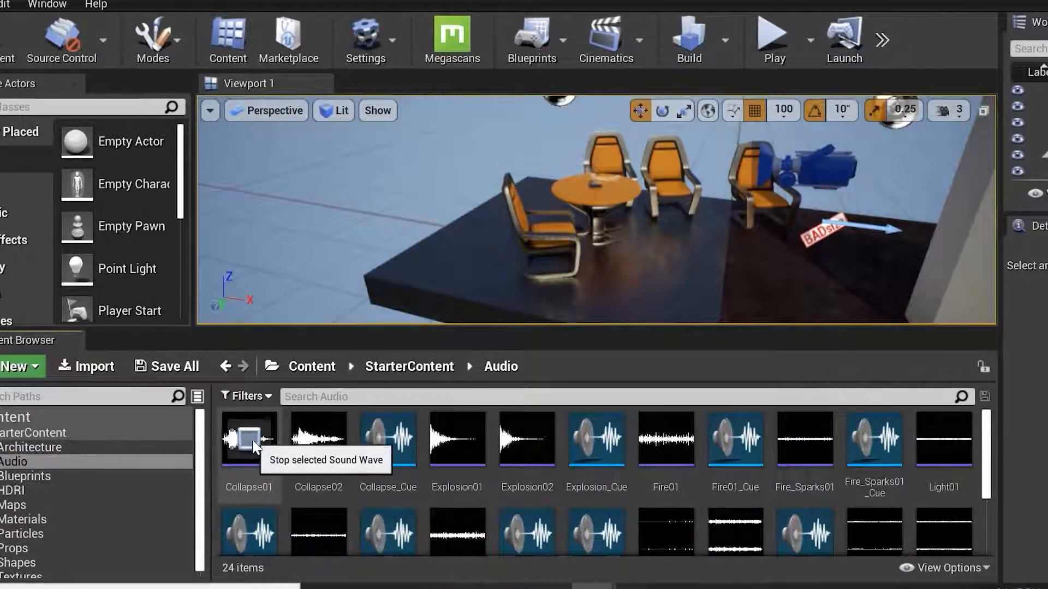
{"action": "left_click", "coordinate": [386, 454]}
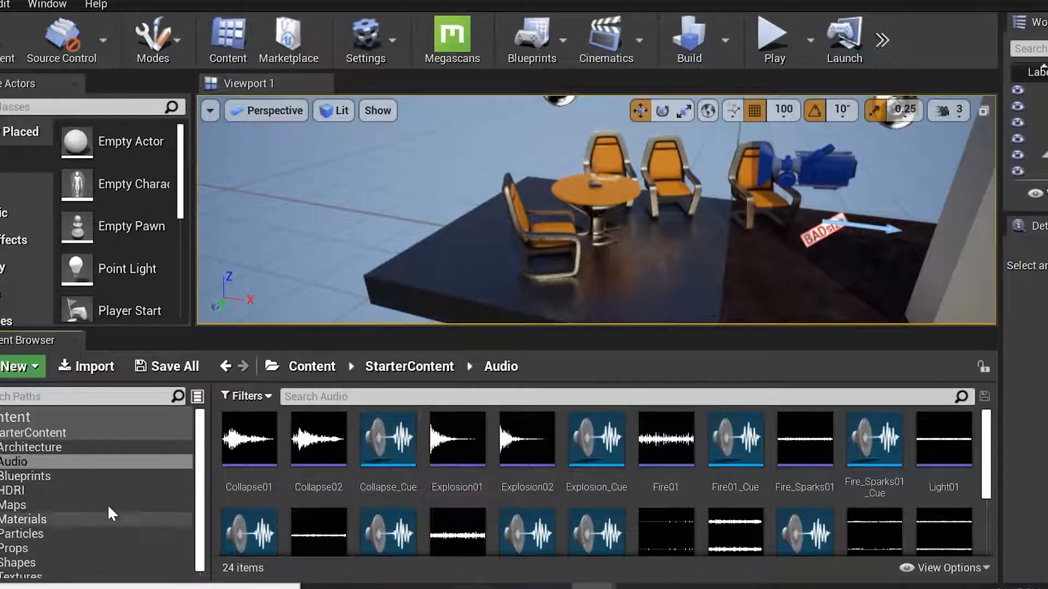
{"action": "left_click", "coordinate": [44, 475]}
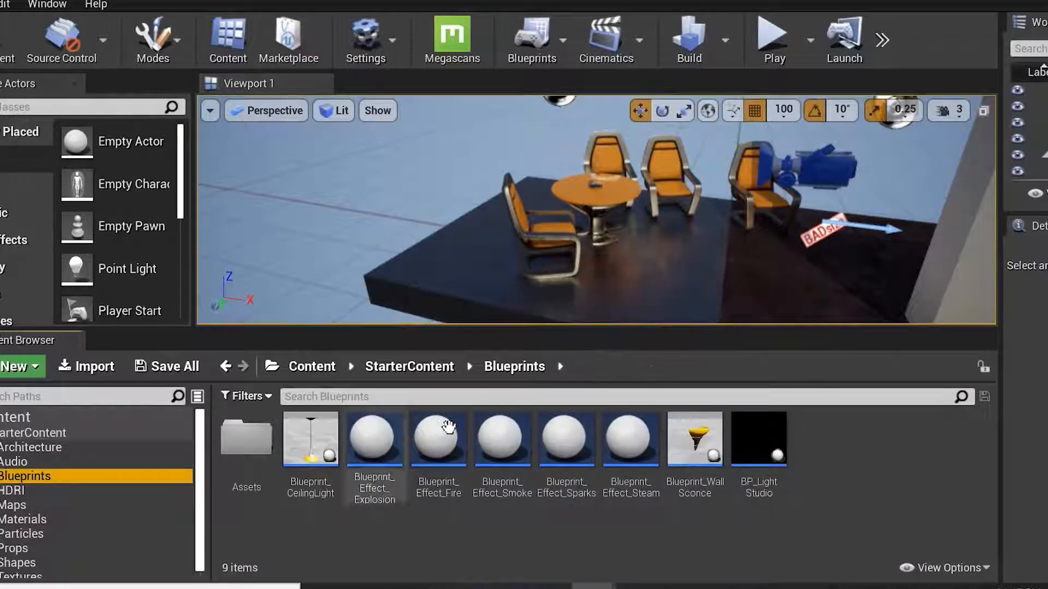
Browse the HDRI and Maps folders of the starter content and enlarge the Content Browser panel.
{"action": "left_click", "coordinate": [47, 490]}
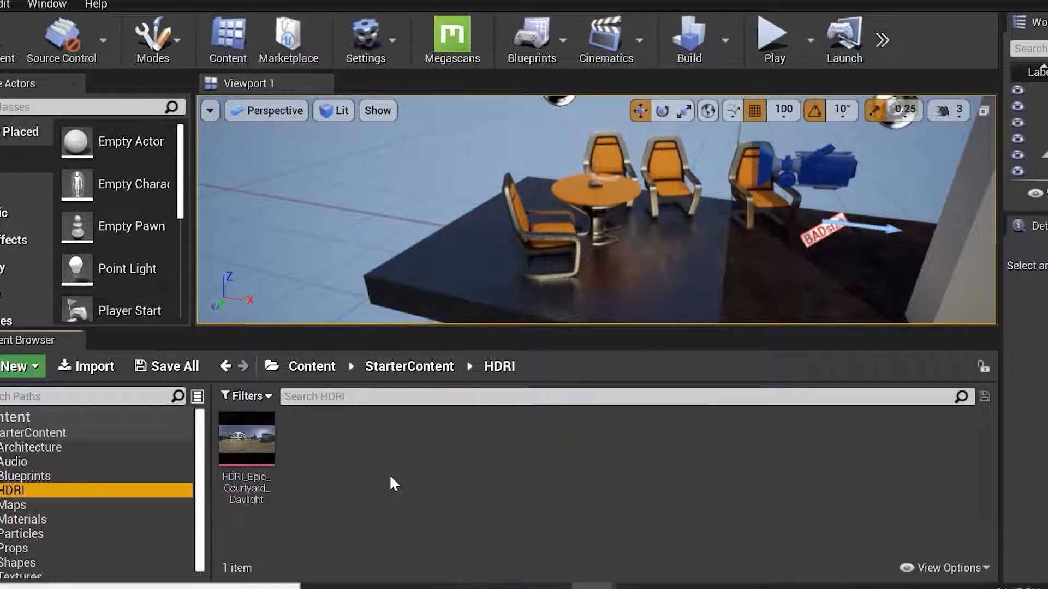
{"action": "left_click", "coordinate": [39, 507]}
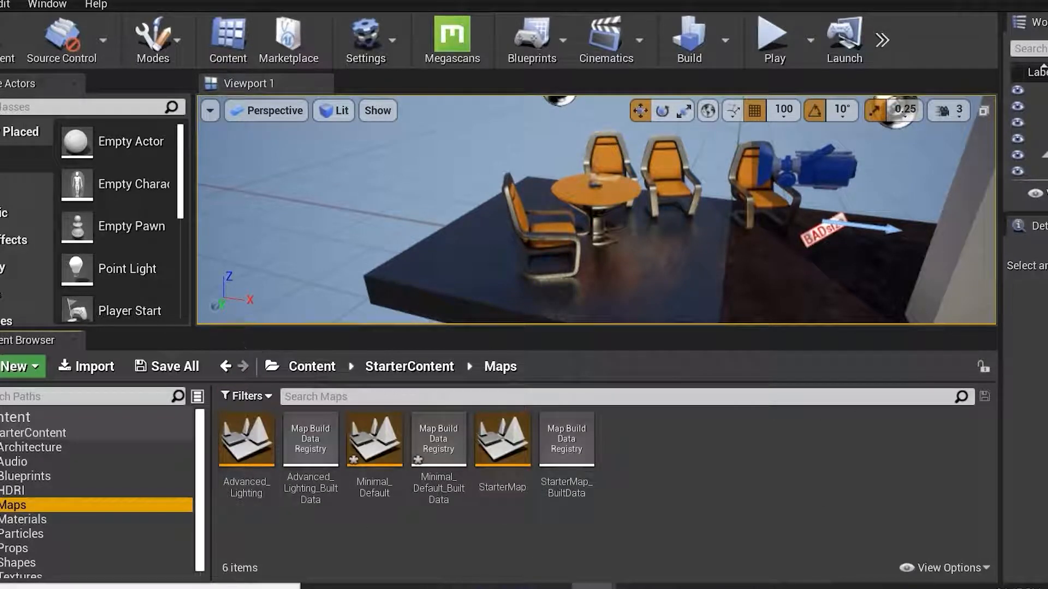
{"action": "left_click_drag", "start_coordinate": [281, 332], "coordinate": [281, 264]}
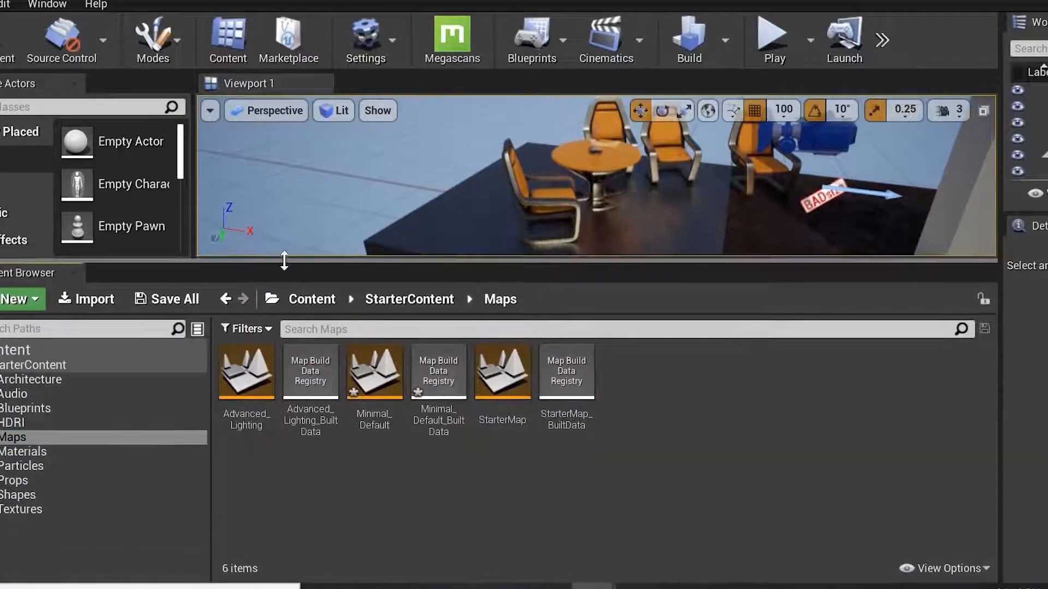
Open the Materials folder, select and focus on the round table, and apply the M_Wood_Walnut material to it.
{"action": "left_click", "coordinate": [28, 449]}
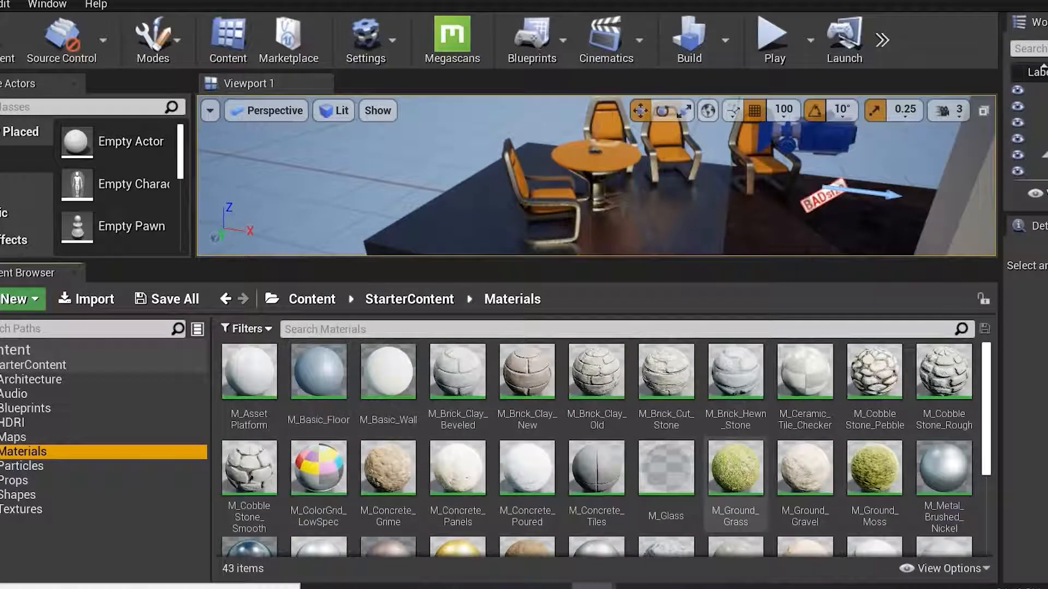
{"action": "left_click_drag", "start_coordinate": [986, 423], "coordinate": [989, 524]}
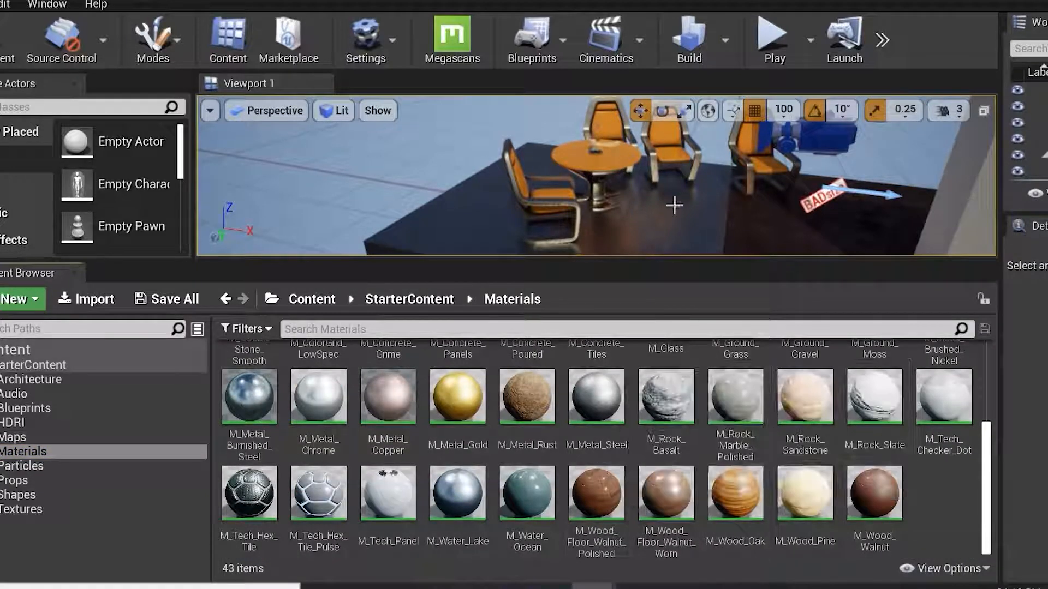
{"action": "right_click_drag", "start_coordinate": [673, 205], "coordinate": [649, 205]}
{"action": "left_click", "coordinate": [644, 195]}
{"action": "key", "text": "f"}
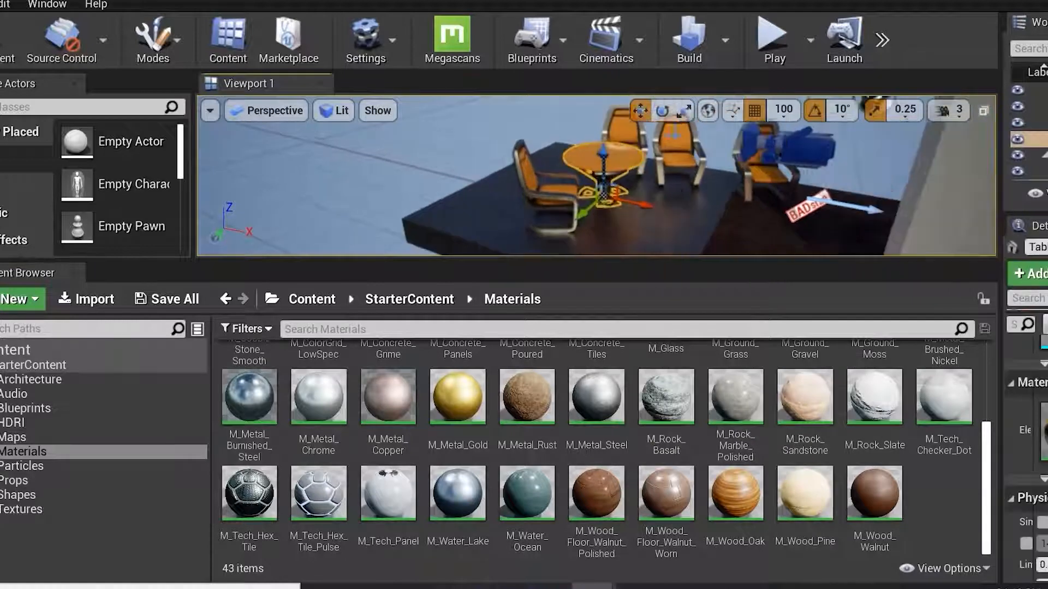
{"action": "left_click_drag", "start_coordinate": [873, 489], "coordinate": [642, 185]}
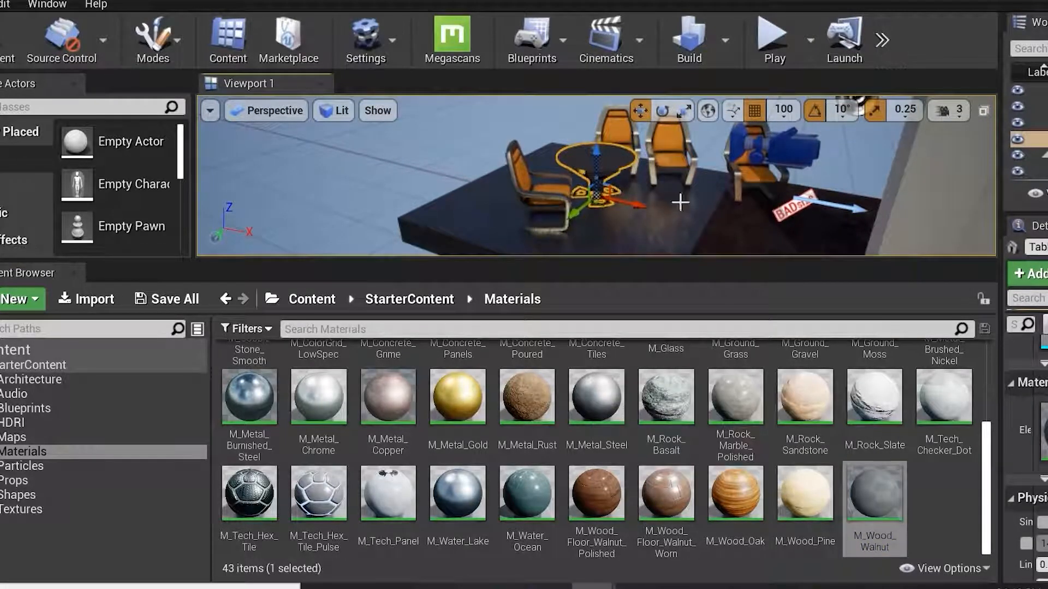
Apply the M_Wood_Oak material to the round table.
{"action": "left_click_drag", "start_coordinate": [614, 259], "coordinate": [628, 474]}
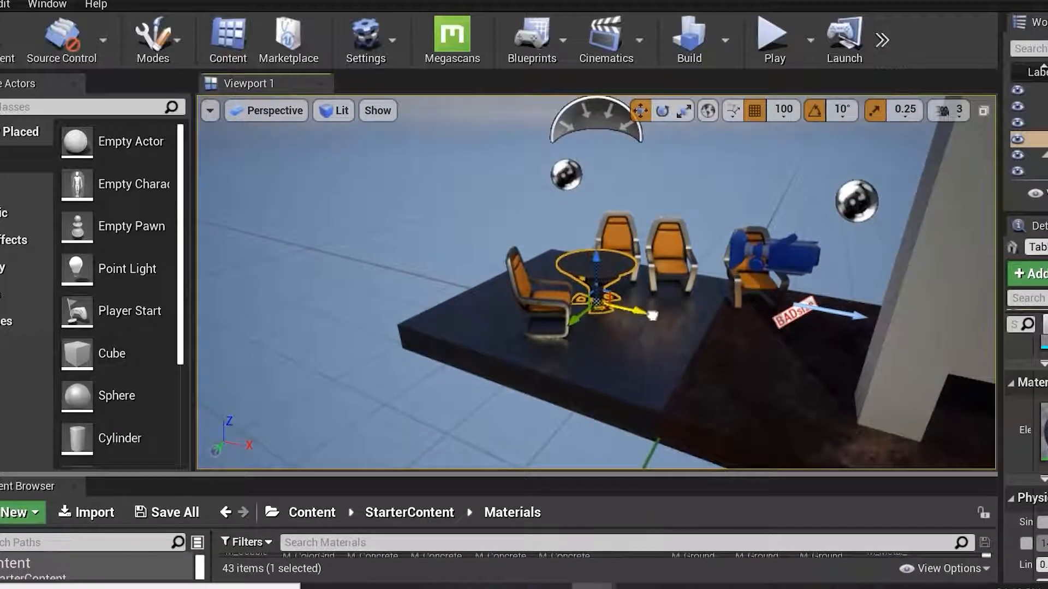
{"action": "left_click", "coordinate": [651, 306]}
{"action": "key", "text": "f"}
{"action": "left_click", "coordinate": [619, 234]}
{"action": "key", "text": "f"}
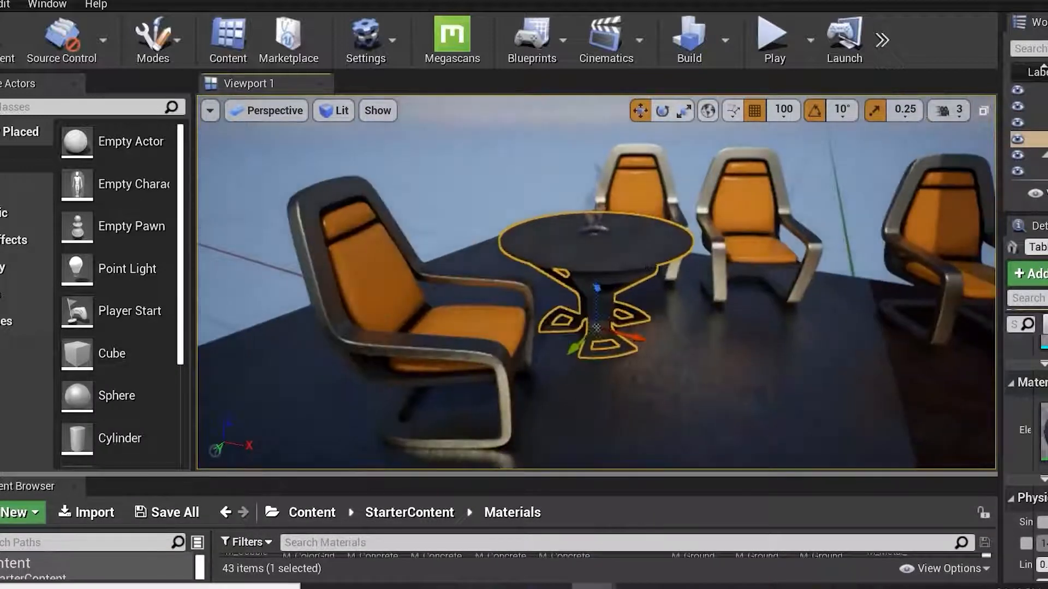
{"action": "left_click_drag", "start_coordinate": [666, 273], "coordinate": [745, 240], "text": "alt"}
{"action": "scroll", "coordinate": [718, 247], "scroll_direction": "up", "scroll_amount": 5}
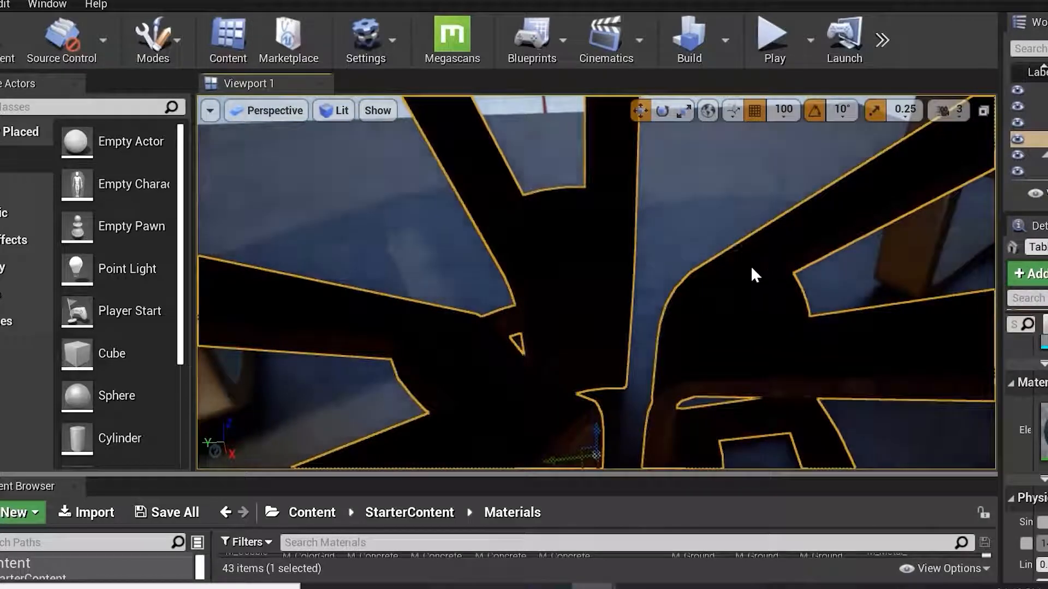
{"action": "key", "text": "f"}
{"action": "left_click_drag", "start_coordinate": [751, 266], "coordinate": [925, 270], "text": "alt"}
{"action": "left_click_drag", "start_coordinate": [461, 477], "coordinate": [532, 261]}
{"action": "left_click_drag", "start_coordinate": [736, 494], "coordinate": [733, 217]}
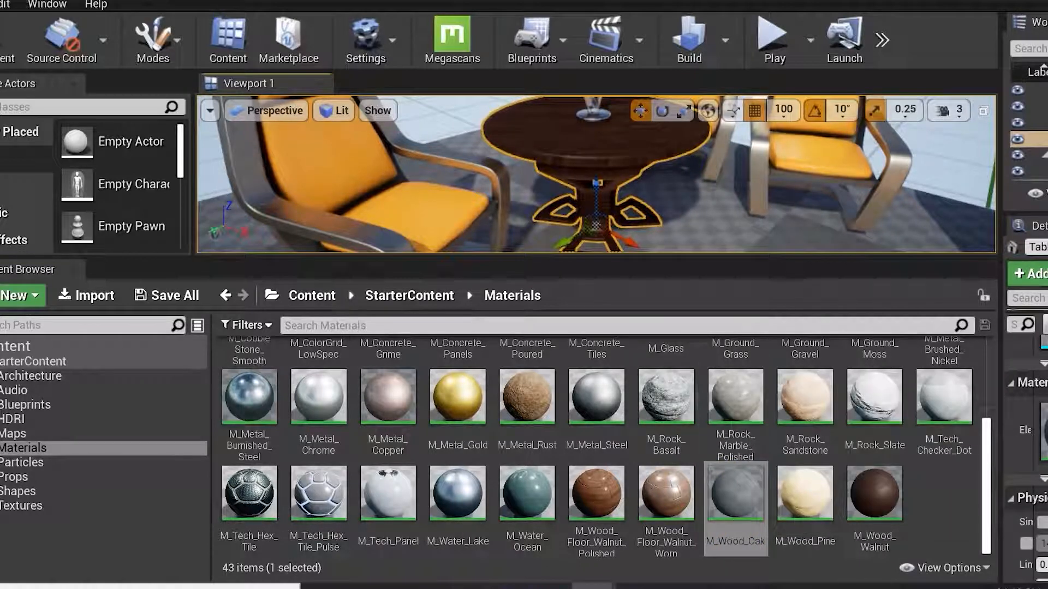
Apply the M_Wood_Floor_Walnut_Worn material to the floor platform under the furniture.
{"action": "scroll", "coordinate": [758, 232], "scroll_direction": "down", "scroll_amount": 6}
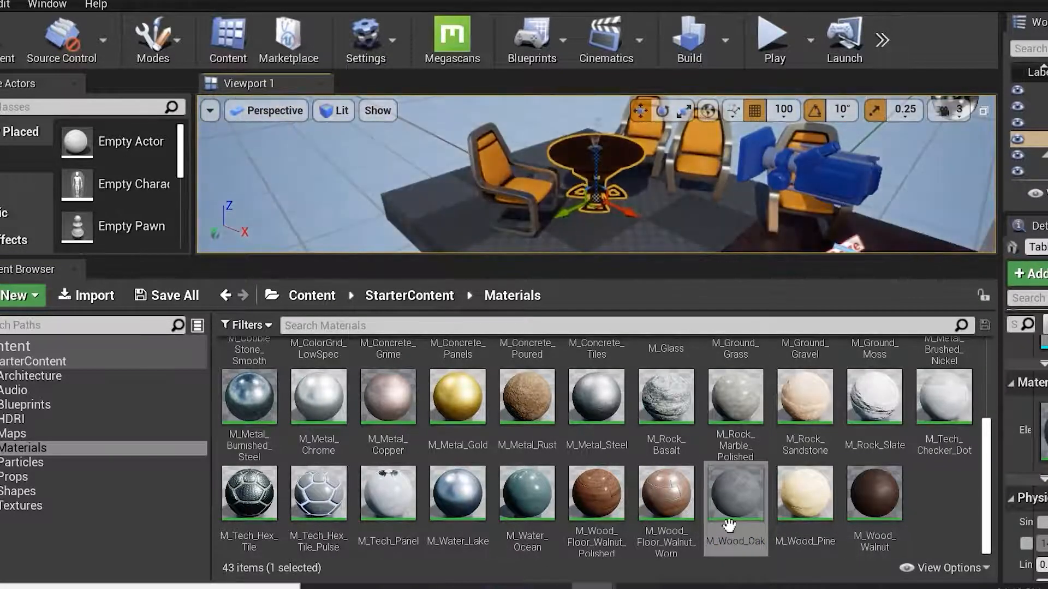
{"action": "left_click_drag", "start_coordinate": [666, 494], "coordinate": [696, 248]}
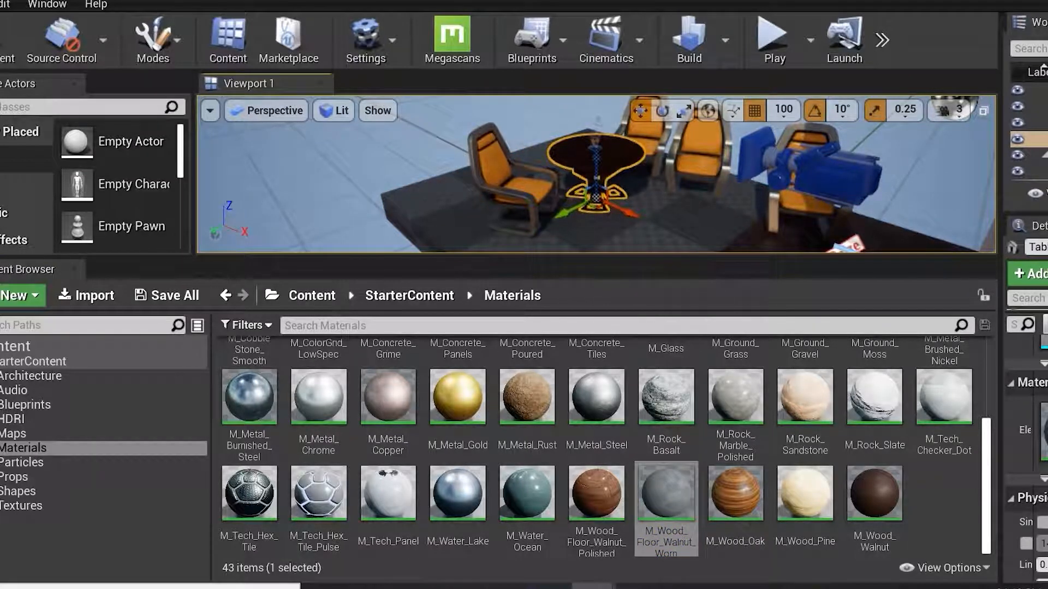
Place the P_Explosion particle effect on the platform beside the chairs.
{"action": "left_click_drag", "start_coordinate": [375, 368], "coordinate": [686, 210]}
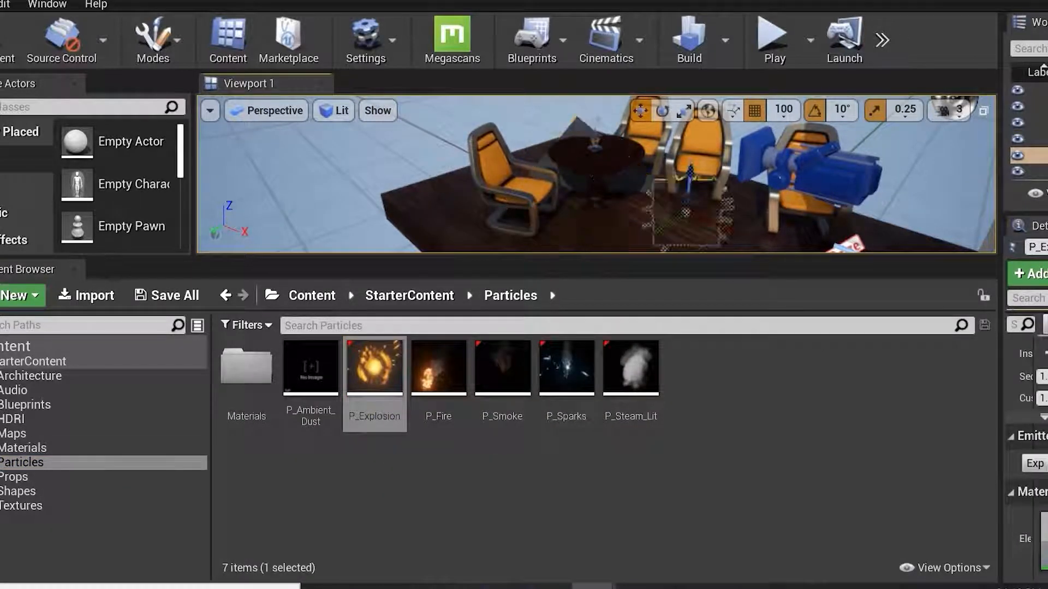
{"action": "left_click_drag", "start_coordinate": [479, 187], "coordinate": [567, 183], "text": "alt"}
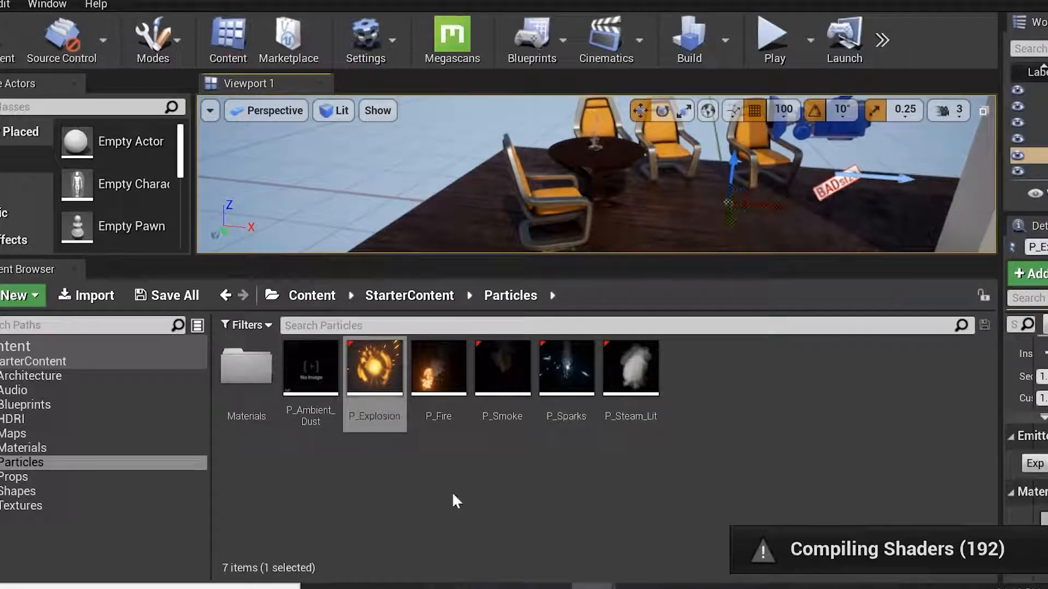
Open the Props folder and place an SM_Bush on the platform near its front edge.
{"action": "left_click", "coordinate": [28, 479]}
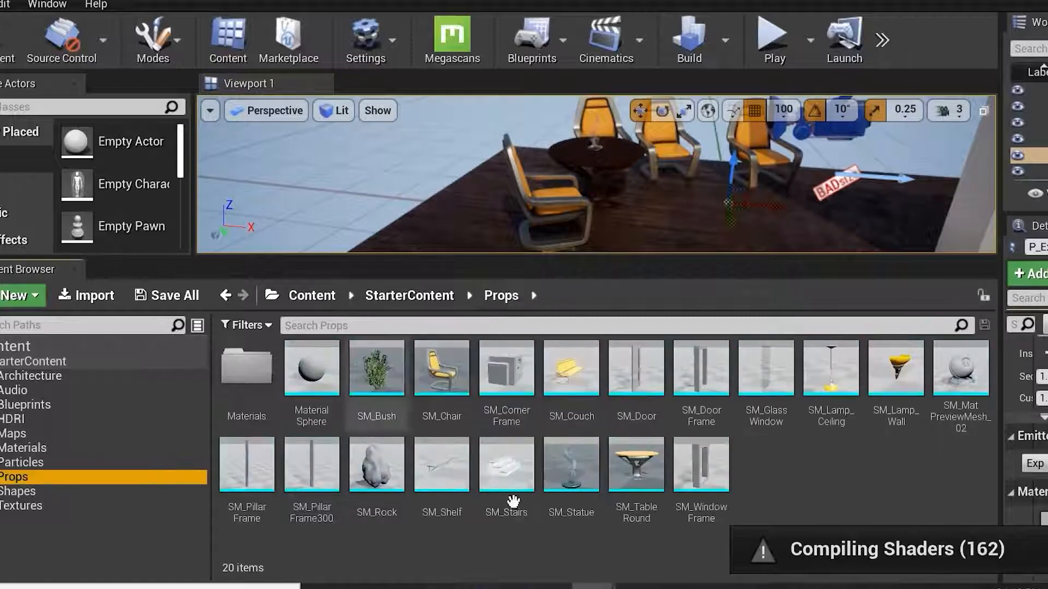
{"action": "left_click_drag", "start_coordinate": [376, 371], "coordinate": [477, 212]}
{"action": "left_click_drag", "start_coordinate": [501, 181], "coordinate": [426, 178], "text": "alt"}
{"action": "right_click_drag", "start_coordinate": [514, 180], "coordinate": [584, 170]}
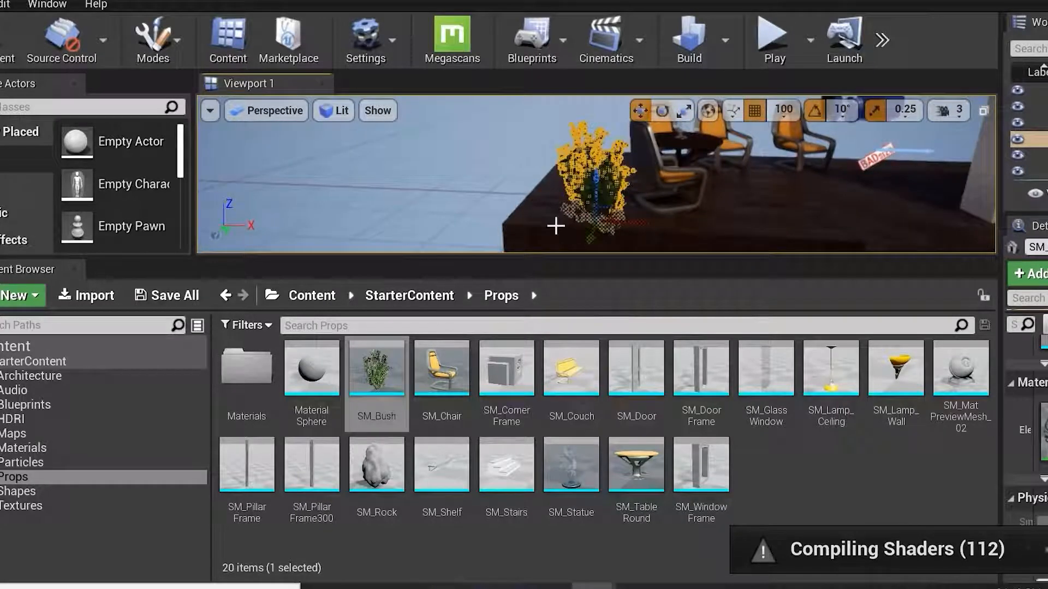
{"action": "scroll", "coordinate": [587, 227], "scroll_direction": "up", "scroll_amount": 4}
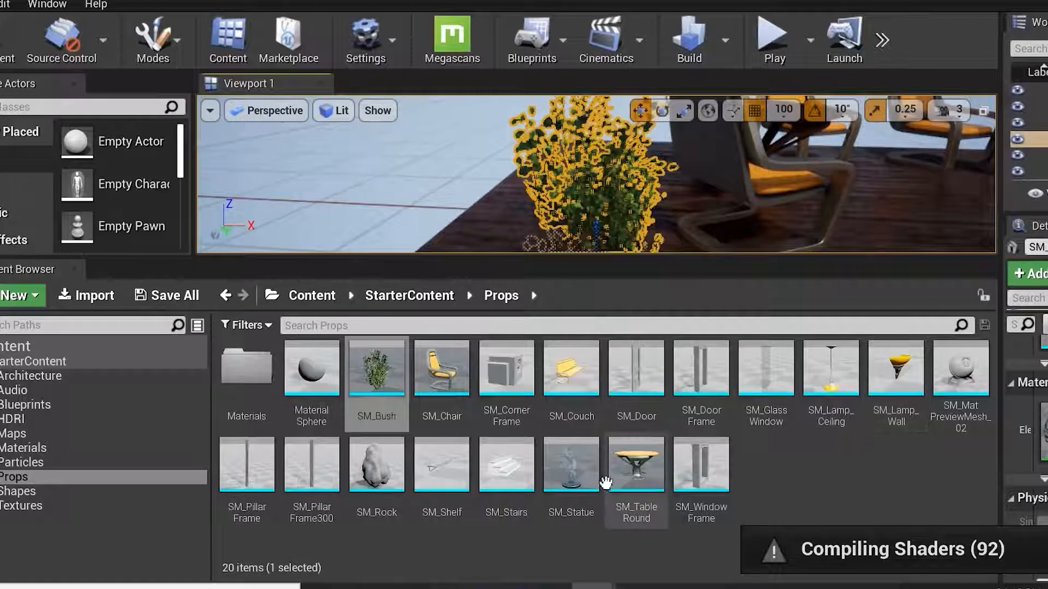
Place an SM_Rock on the platform next to the chairs and focus on it.
{"action": "left_click", "coordinate": [376, 464]}
{"action": "left_click_drag", "start_coordinate": [484, 412], "coordinate": [842, 198]}
{"action": "right_click_drag", "start_coordinate": [842, 197], "coordinate": [813, 167]}
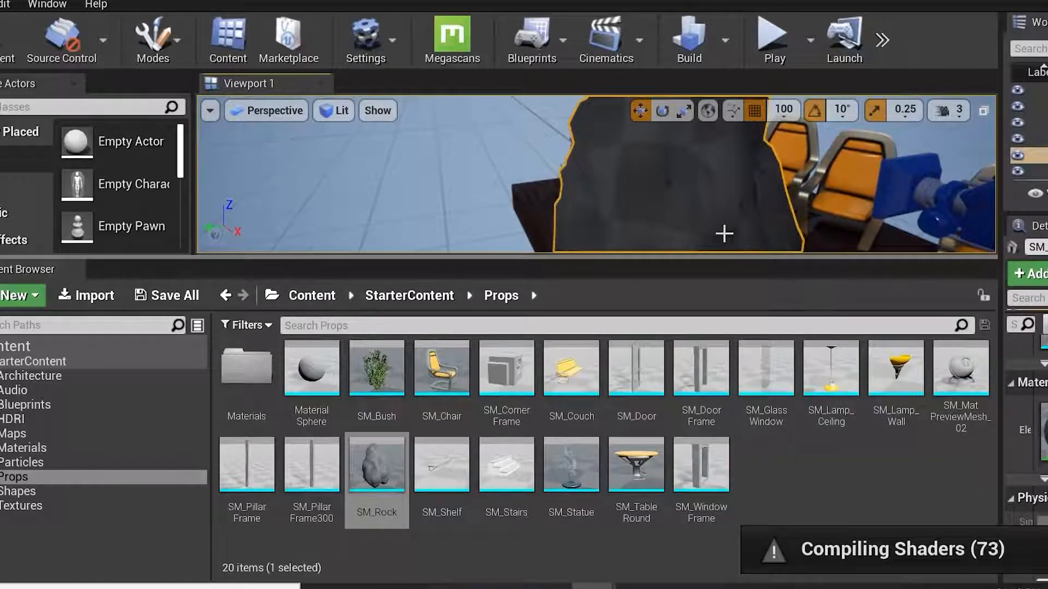
{"action": "key", "text": "f"}
{"action": "left_click_drag", "start_coordinate": [676, 207], "coordinate": [775, 205], "text": "alt"}
{"action": "scroll", "coordinate": [708, 187], "scroll_direction": "up", "scroll_amount": 5}
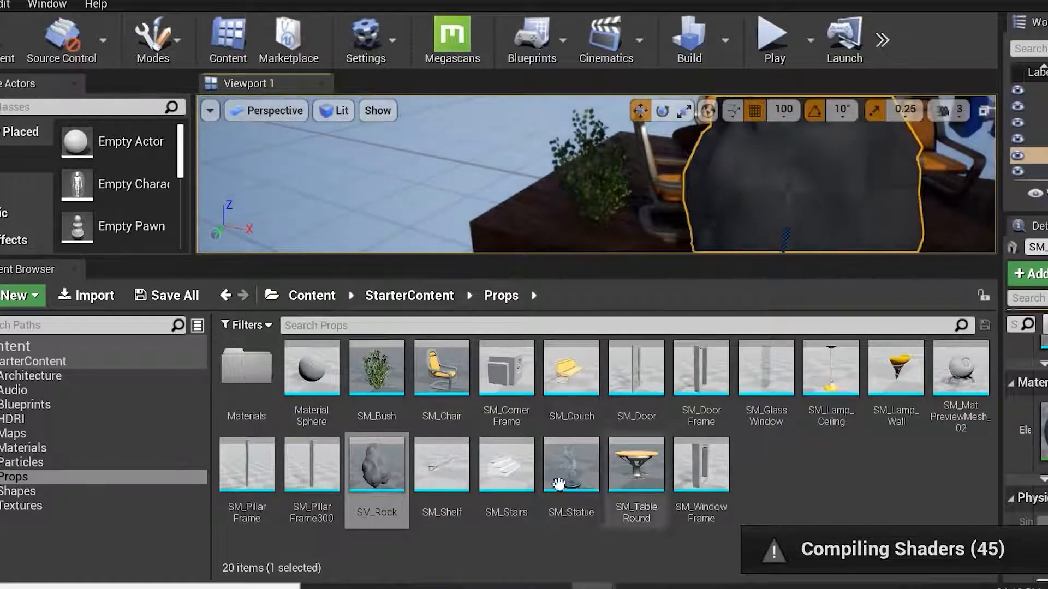
Browse the Shapes and Textures folders and inspect the texture assets.
{"action": "left_click", "coordinate": [11, 491]}
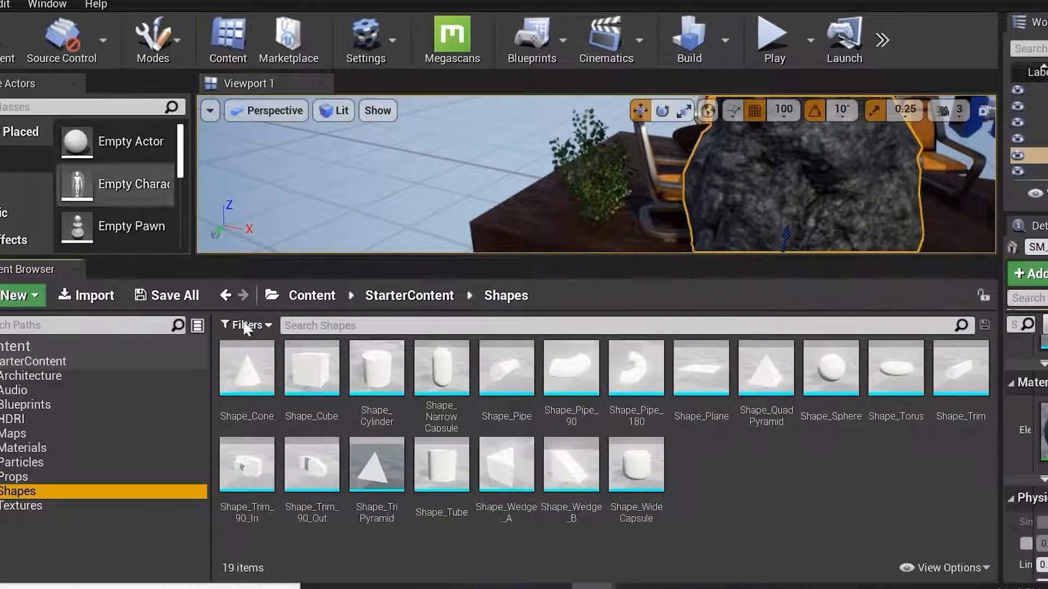
{"action": "left_click", "coordinate": [74, 507]}
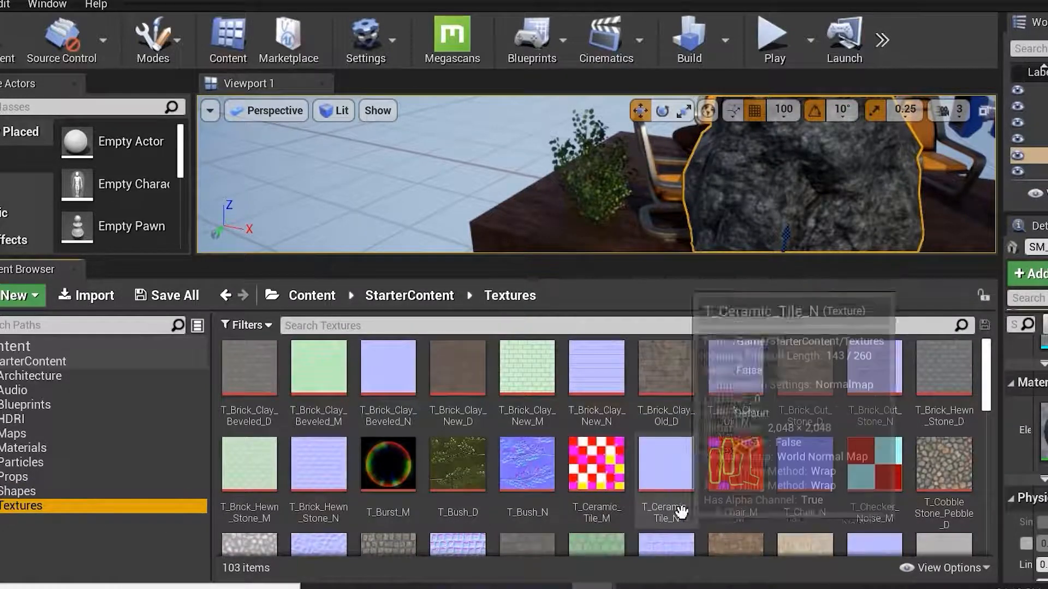
{"action": "scroll", "coordinate": [729, 497], "scroll_direction": "down", "scroll_amount": 3}
{"action": "scroll", "coordinate": [729, 497], "scroll_direction": "down", "scroll_amount": 1}
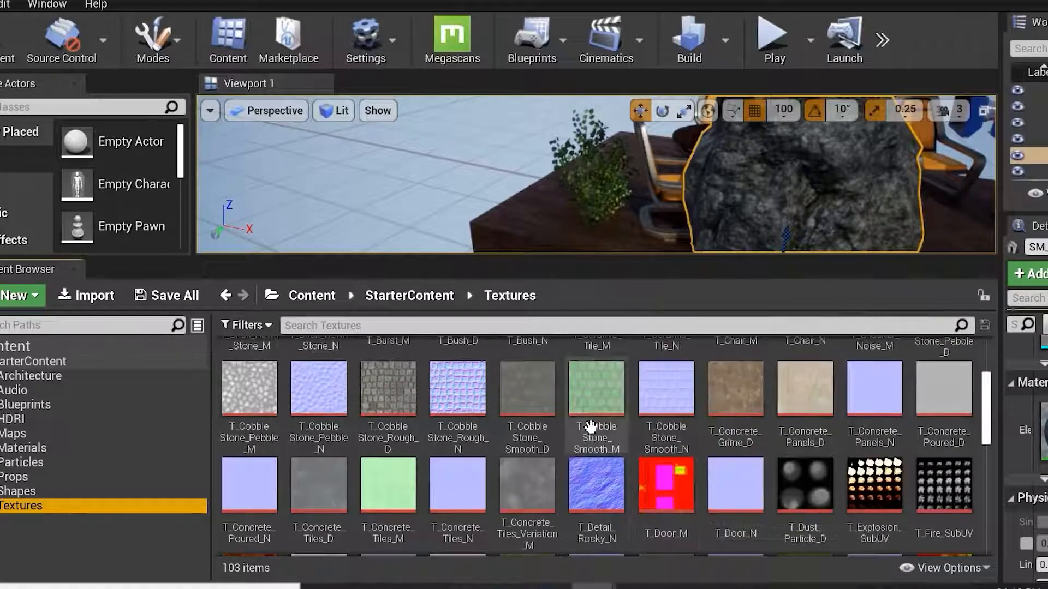
{"action": "mouse_move", "coordinate": [591, 477]}
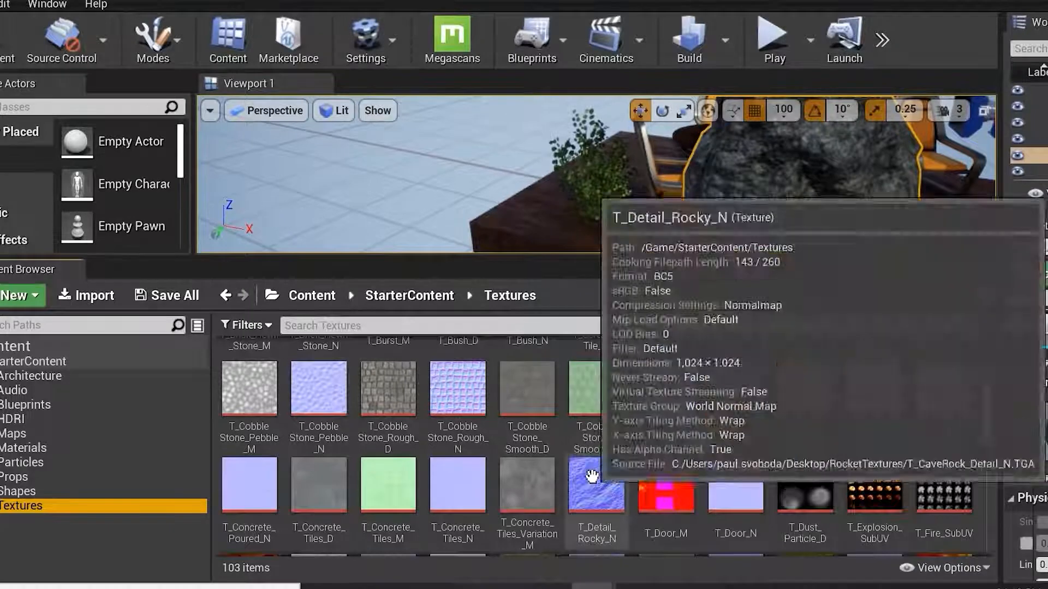
{"action": "scroll", "coordinate": [592, 476], "scroll_direction": "up", "scroll_amount": 6}
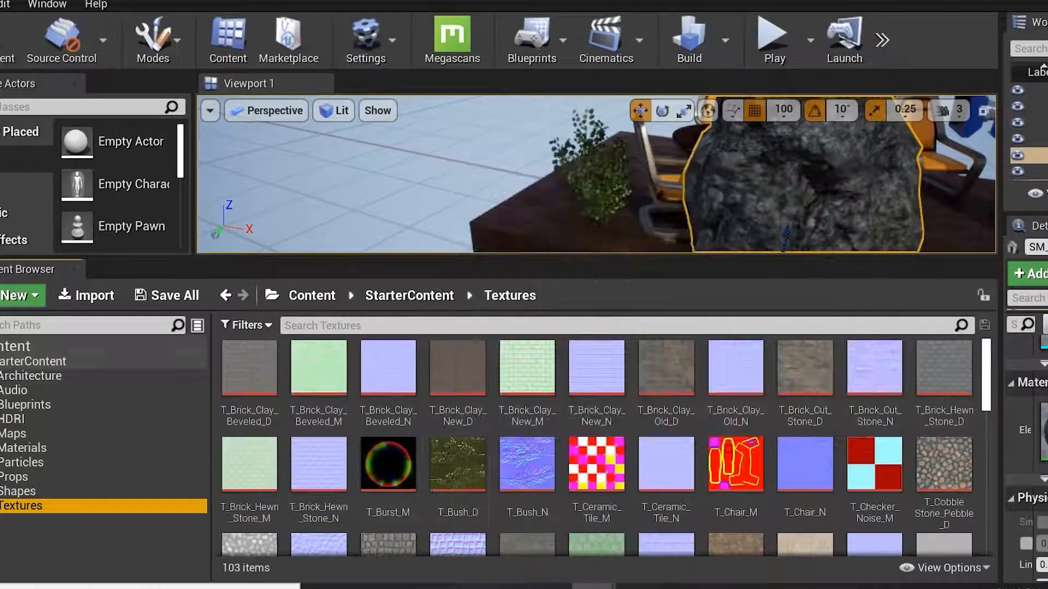
{"action": "left_click", "coordinate": [112, 310]}
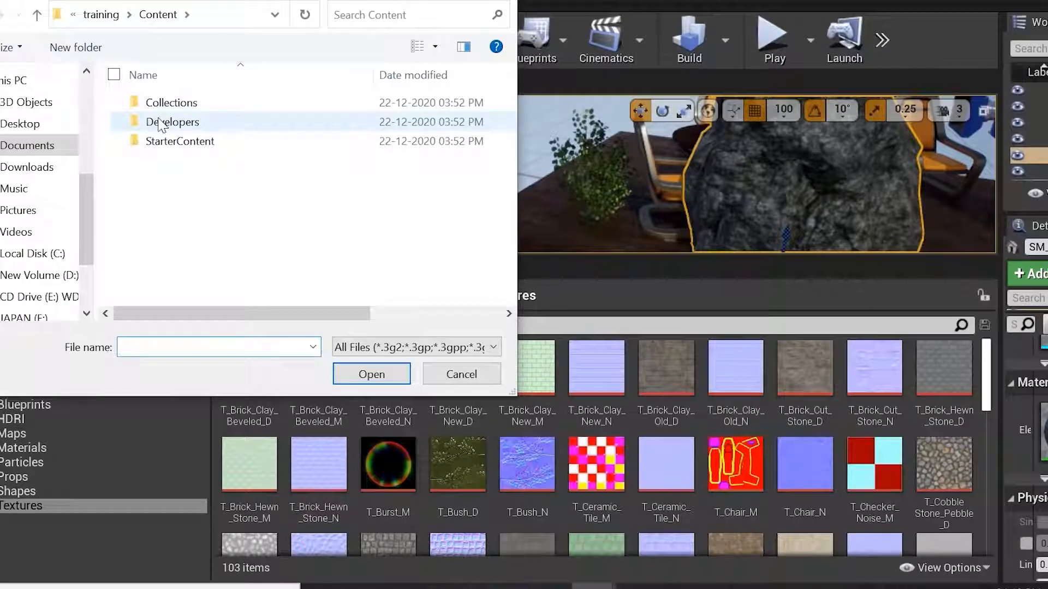
{"action": "double_click", "coordinate": [168, 126]}
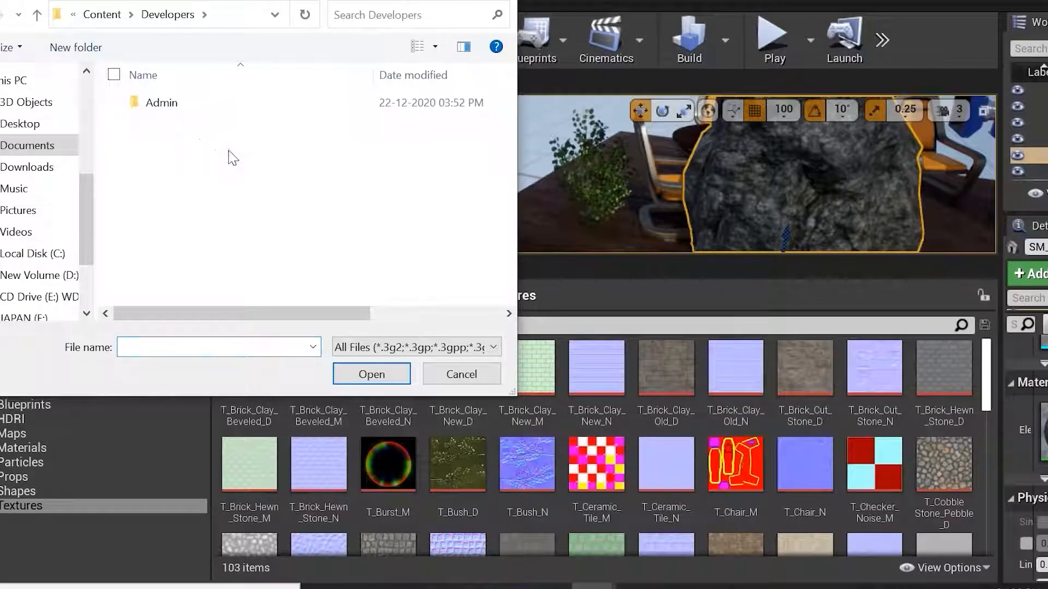
{"action": "key", "text": "BackSpace"}
{"action": "left_click", "coordinate": [447, 375]}
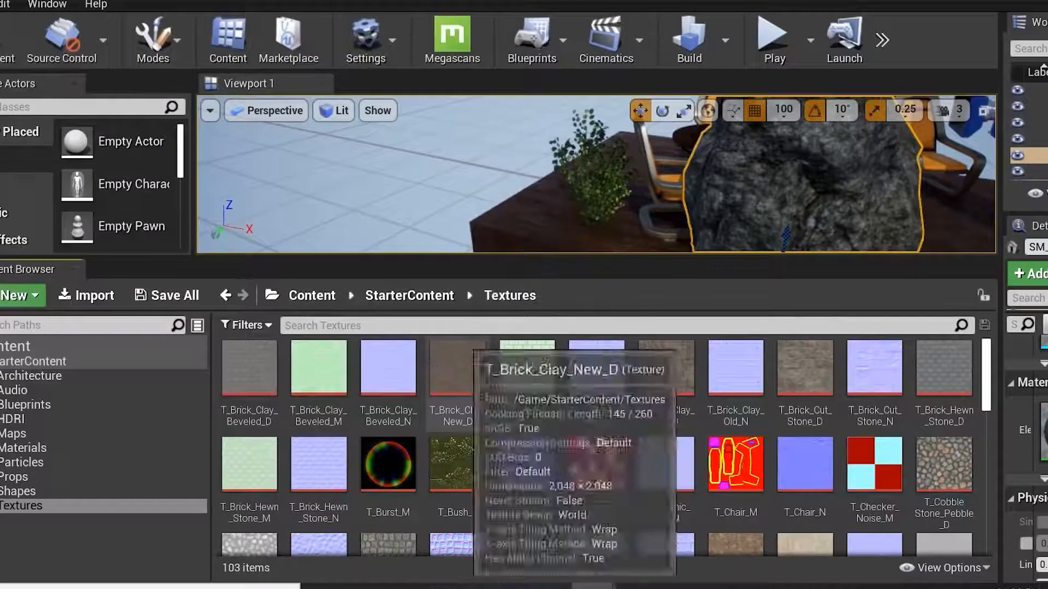
Navigate through the folder path to the HDRI folder and then the Architecture folder.
{"action": "left_click", "coordinate": [273, 296]}
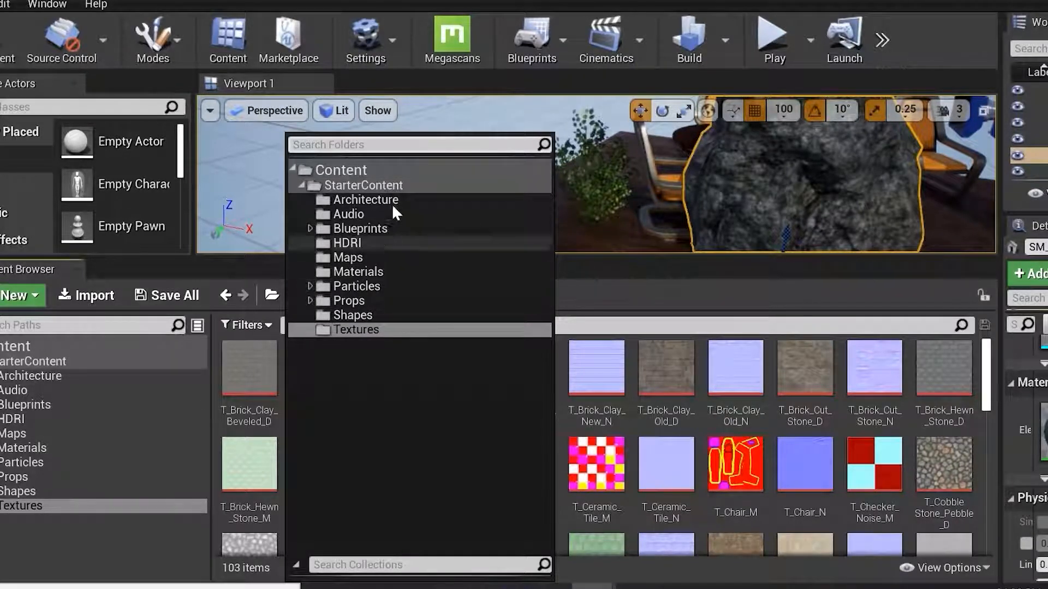
{"action": "left_click", "coordinate": [139, 419]}
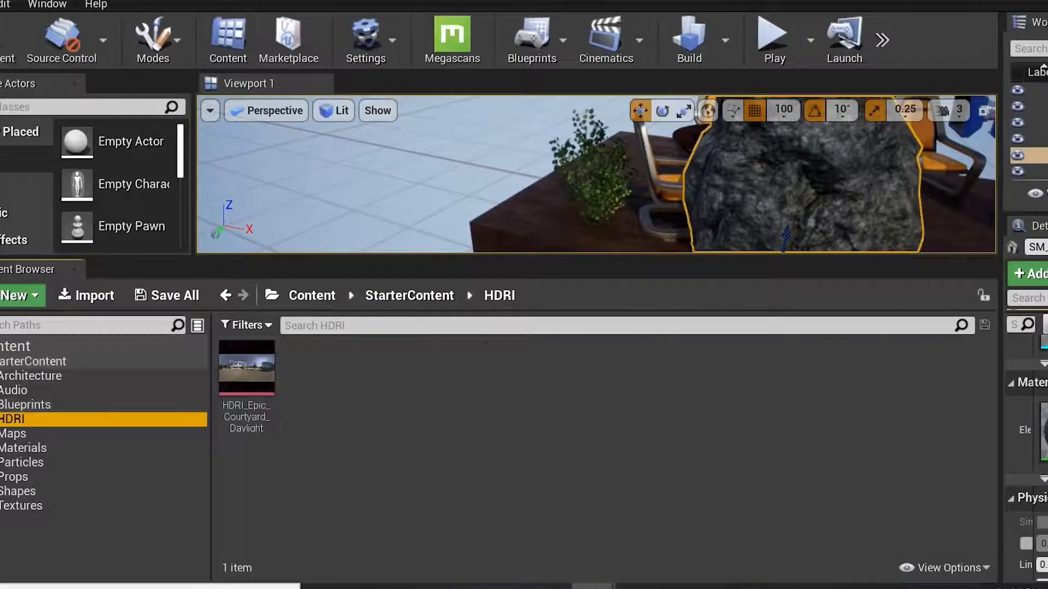
{"action": "left_click", "coordinate": [37, 347]}
{"action": "left_click", "coordinate": [27, 375]}
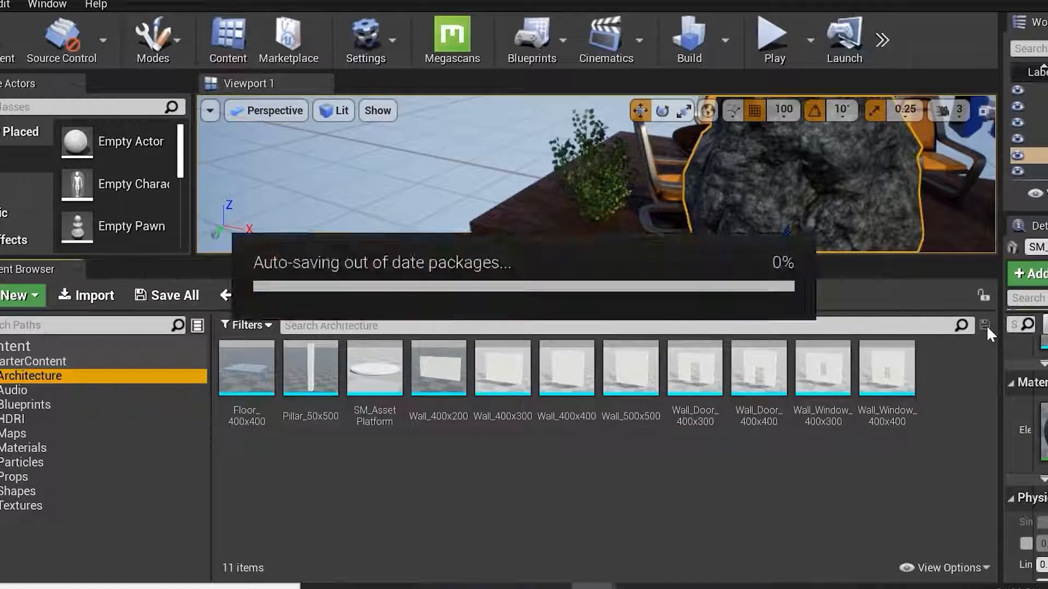
Switch the viewport to immersive full screen and zoom in to inspect the bush on the platform.
{"action": "right_click_drag", "start_coordinate": [882, 208], "coordinate": [875, 214]}
{"action": "mouse_move", "coordinate": [706, 198]}
{"action": "right_mouse_down"}
{"action": "mouse_move", "coordinate": [698, 199]}
{"action": "mouse_move", "coordinate": [706, 198]}
{"action": "right_mouse_up"}
{"action": "left_click", "coordinate": [654, 219]}
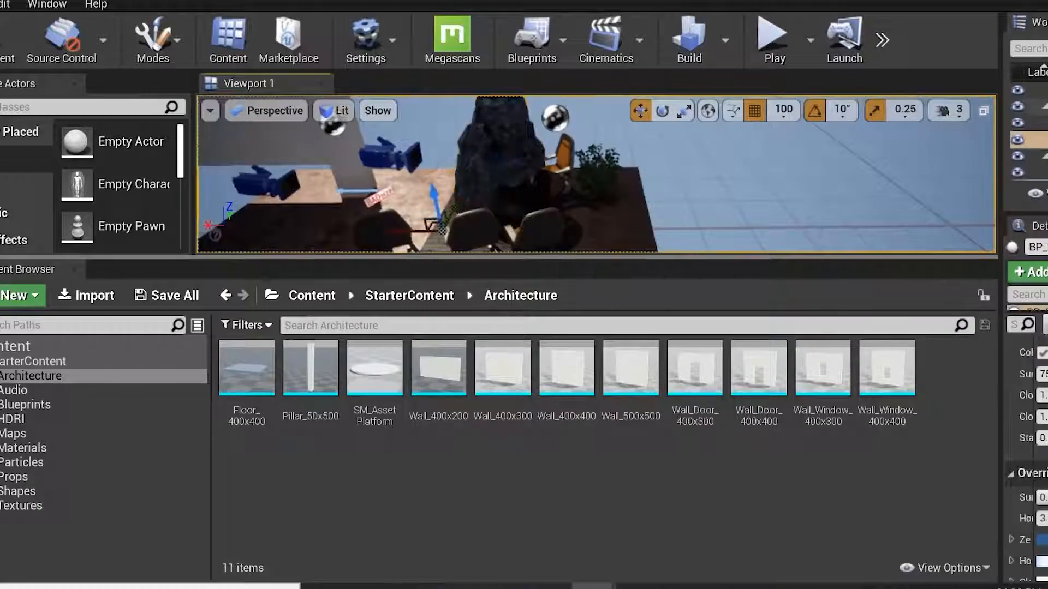
{"action": "left_click", "coordinate": [624, 218]}
{"action": "key", "text": "F11"}
{"action": "scroll", "coordinate": [548, 359], "scroll_direction": "up", "scroll_amount": 2}
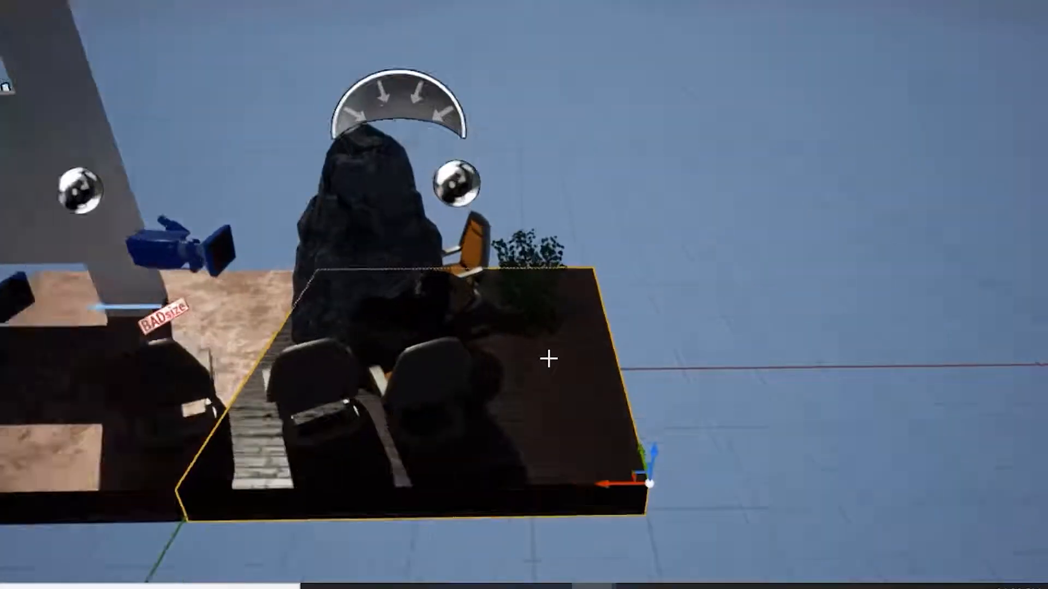
{"action": "scroll", "coordinate": [548, 359], "scroll_direction": "up", "scroll_amount": 3}
{"action": "left_click_drag", "start_coordinate": [563, 400], "coordinate": [499, 393], "text": "alt"}
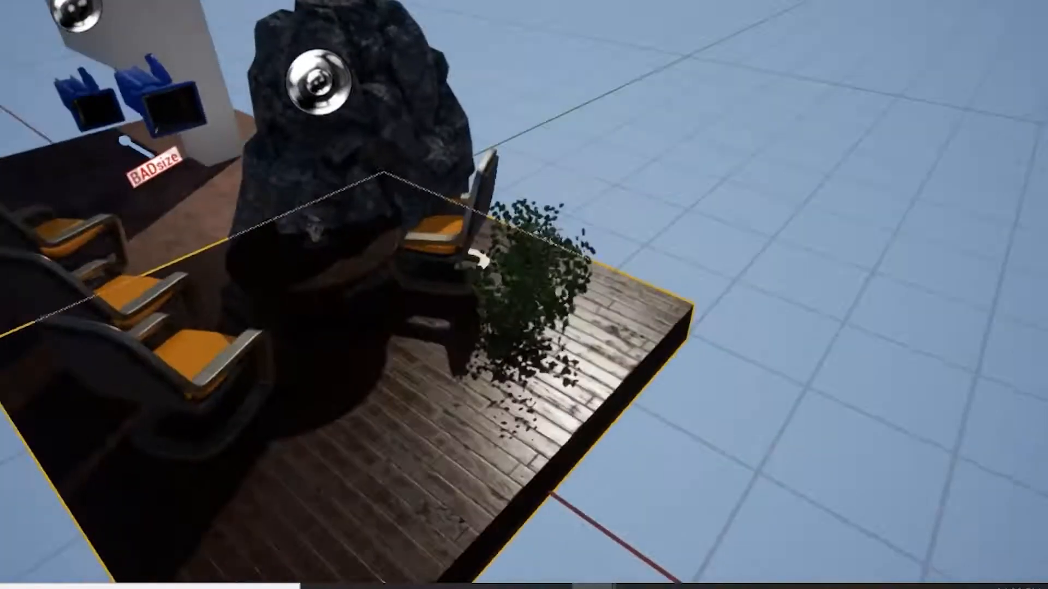
{"action": "scroll", "coordinate": [622, 393], "scroll_direction": "up", "scroll_amount": 5}
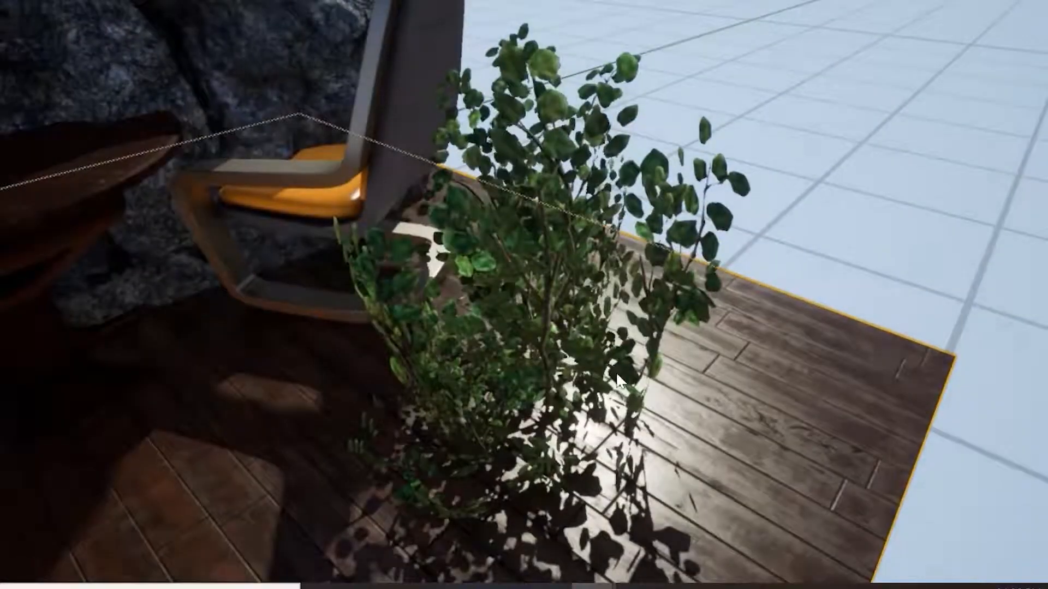
{"action": "left_click_drag", "start_coordinate": [616, 396], "coordinate": [614, 338], "text": "alt"}
{"action": "mouse_move", "coordinate": [617, 395]}
{"action": "right_mouse_down", "text": "alt"}
{"action": "mouse_move", "coordinate": [676, 398]}
{"action": "mouse_move", "coordinate": [617, 395]}
{"action": "right_mouse_up", "text": "alt"}
{"action": "left_click", "coordinate": [723, 261]}
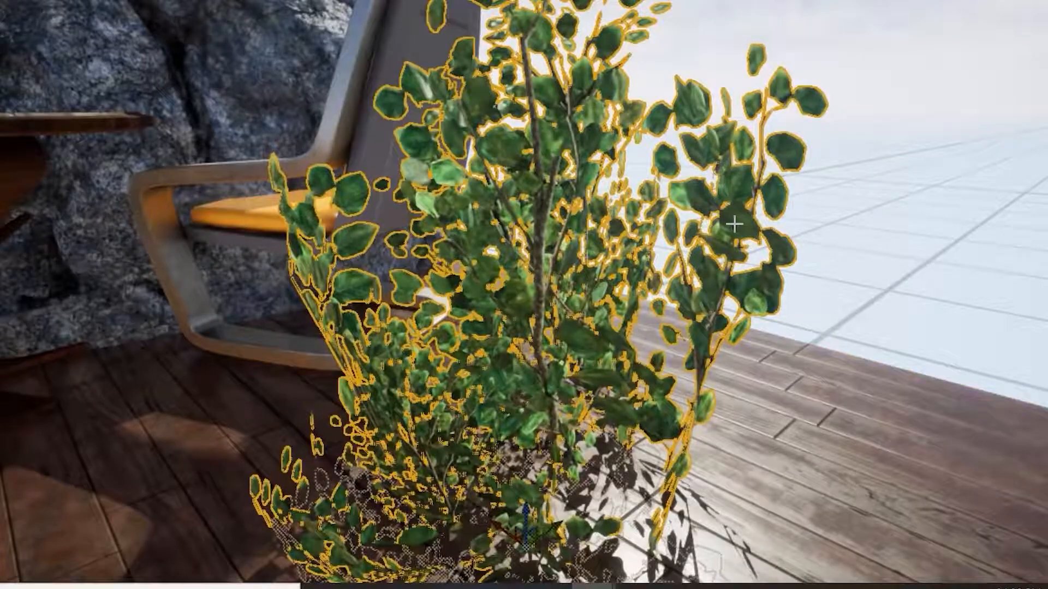
Leave immersive full screen, refocus on the bush, and open the StarterContent Maps folder in the content browser.
{"action": "key", "text": "F11"}
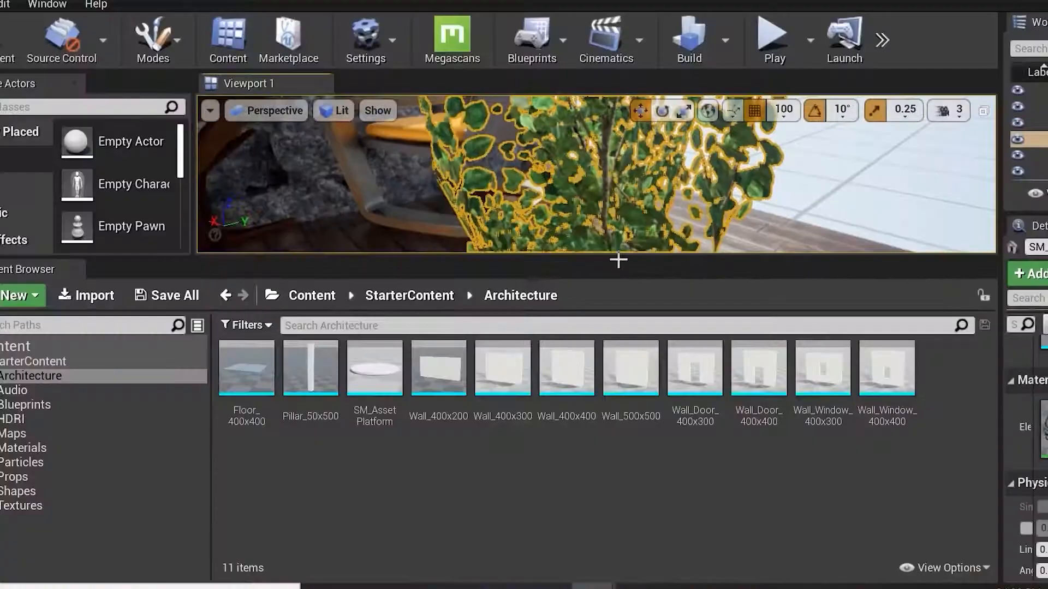
{"action": "key", "text": "f"}
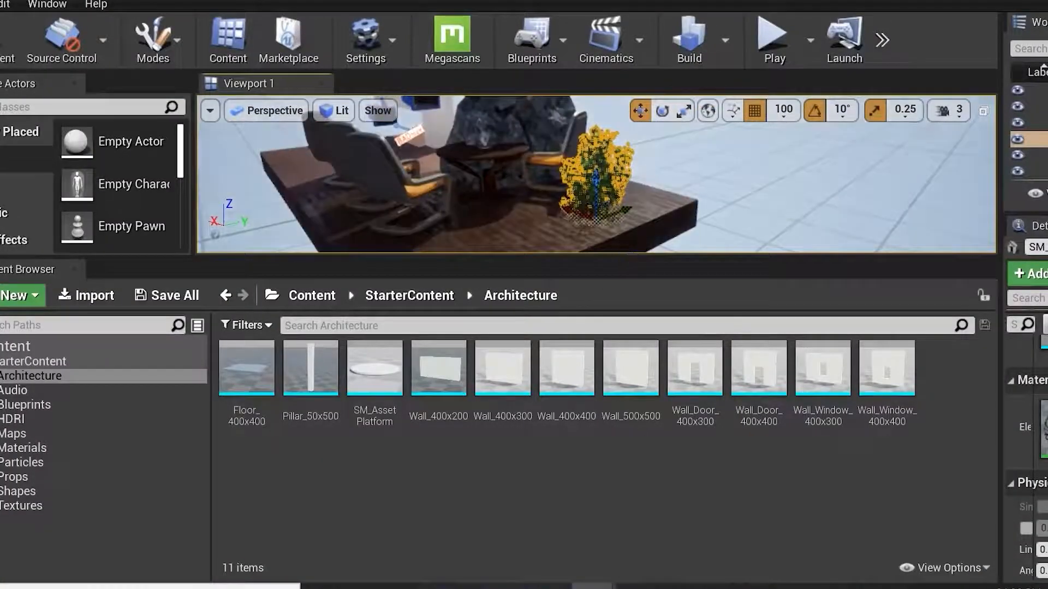
{"action": "left_click_drag", "start_coordinate": [622, 287], "coordinate": [622, 340]}
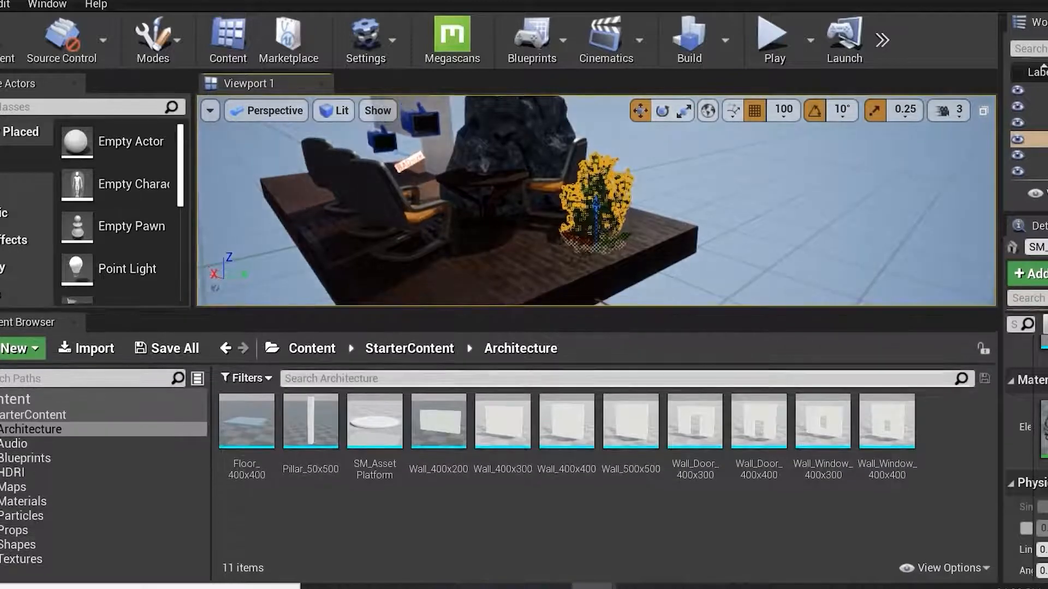
{"action": "left_click", "coordinate": [356, 350]}
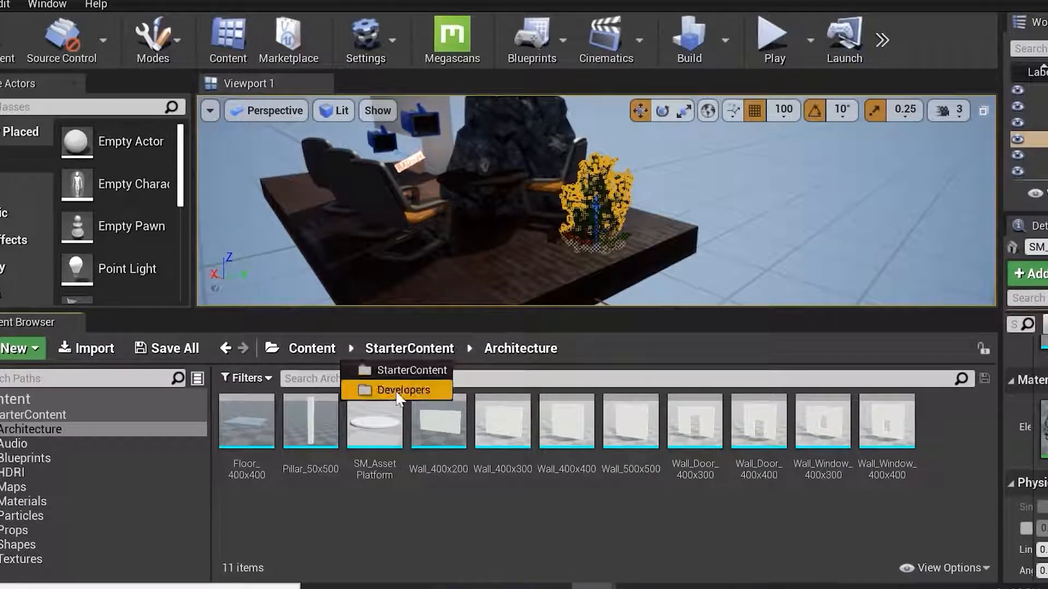
{"action": "left_click", "coordinate": [406, 371]}
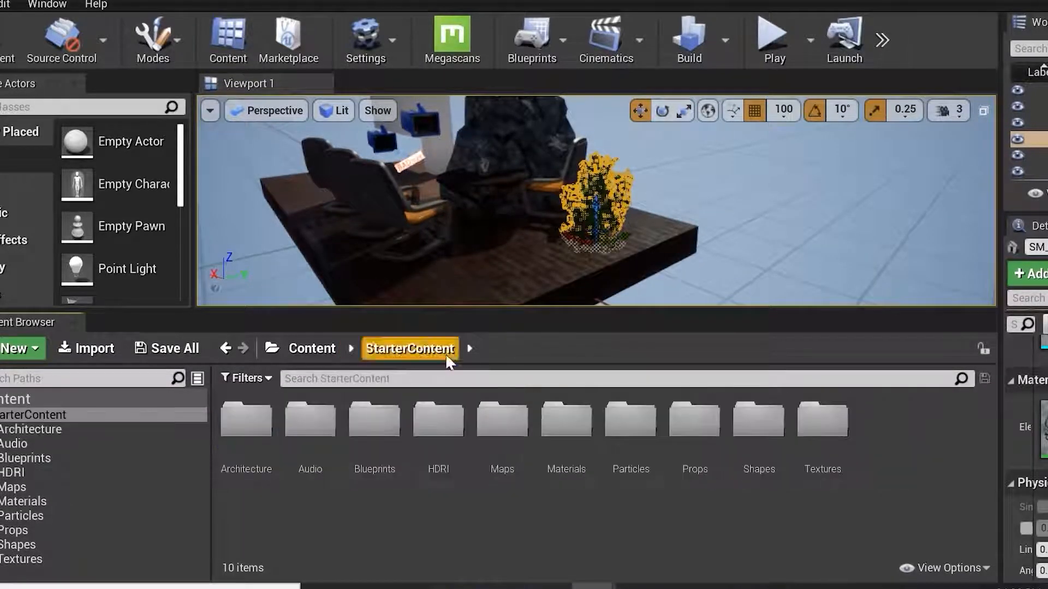
{"action": "left_click", "coordinate": [469, 348]}
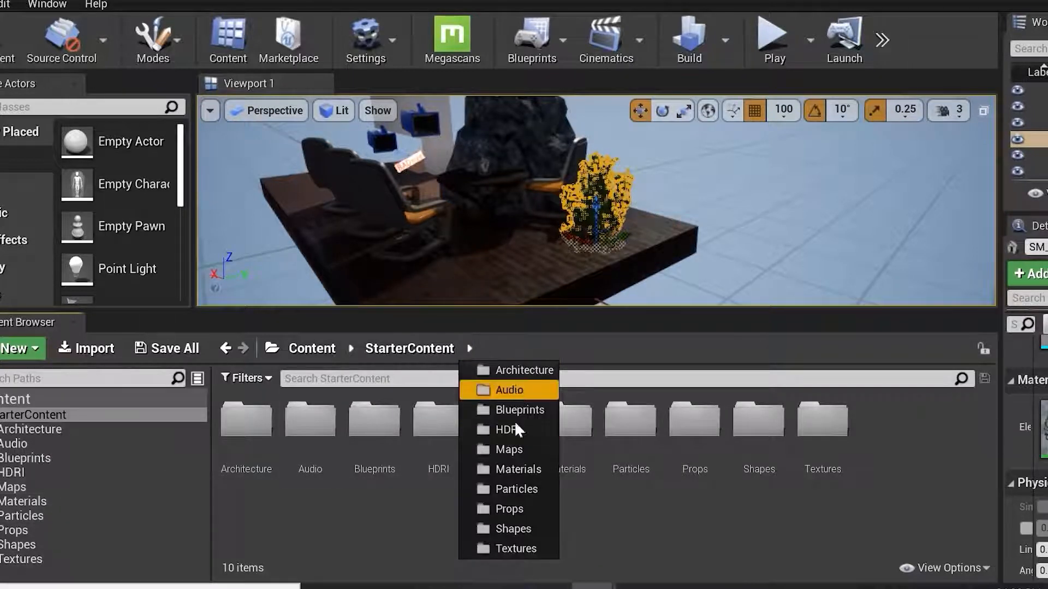
{"action": "left_click", "coordinate": [509, 464]}
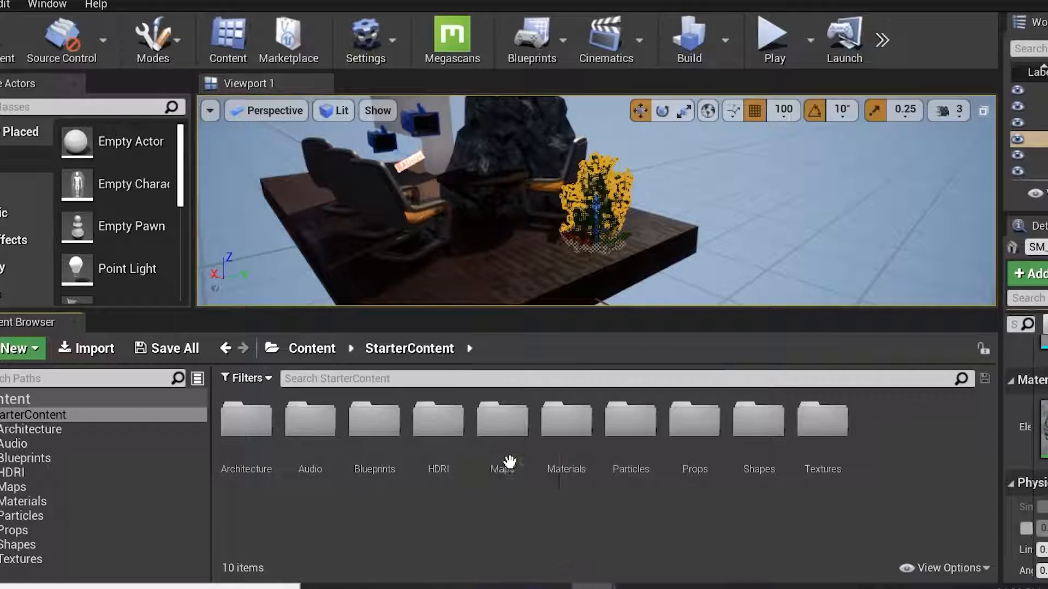
{"action": "double_click", "coordinate": [509, 463]}
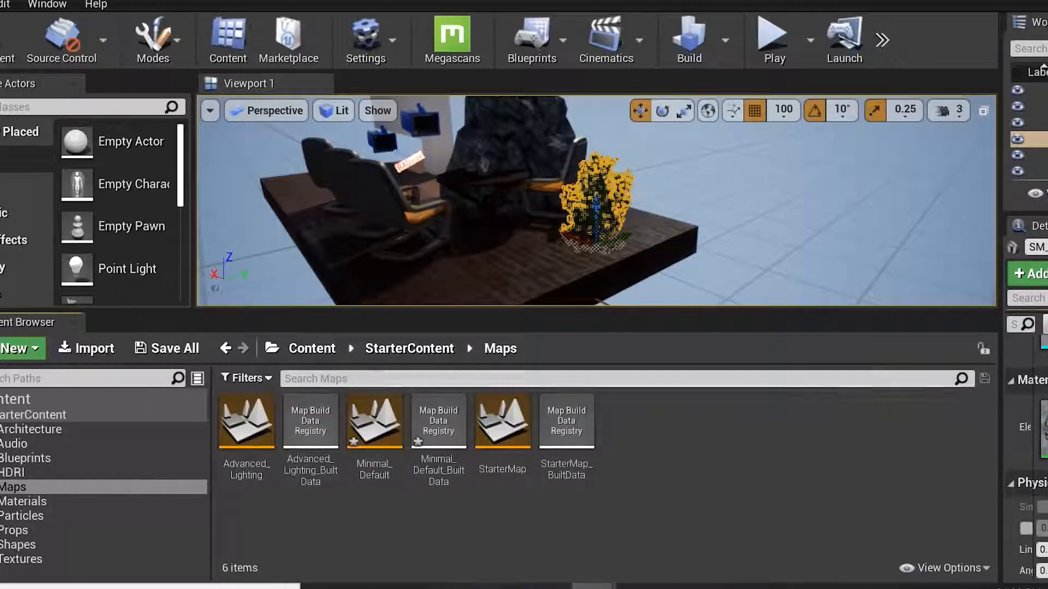
Enlarge the viewport and delete the rock, bush, table, wall, pillar and chairs from the platform.
{"action": "left_click_drag", "start_coordinate": [462, 310], "coordinate": [473, 470]}
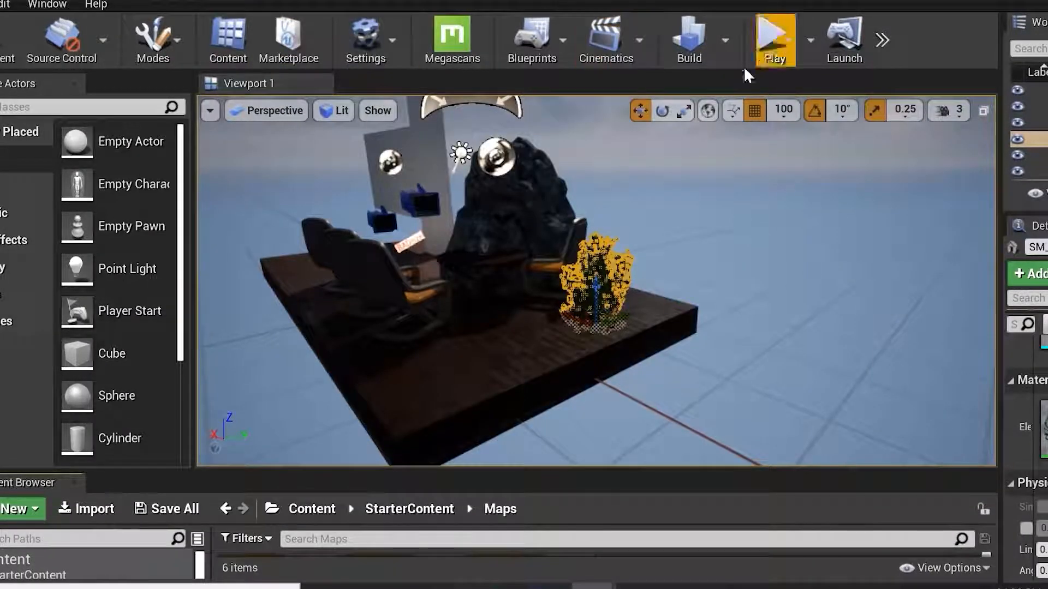
{"action": "left_click_drag", "start_coordinate": [193, 168], "coordinate": [210, 169]}
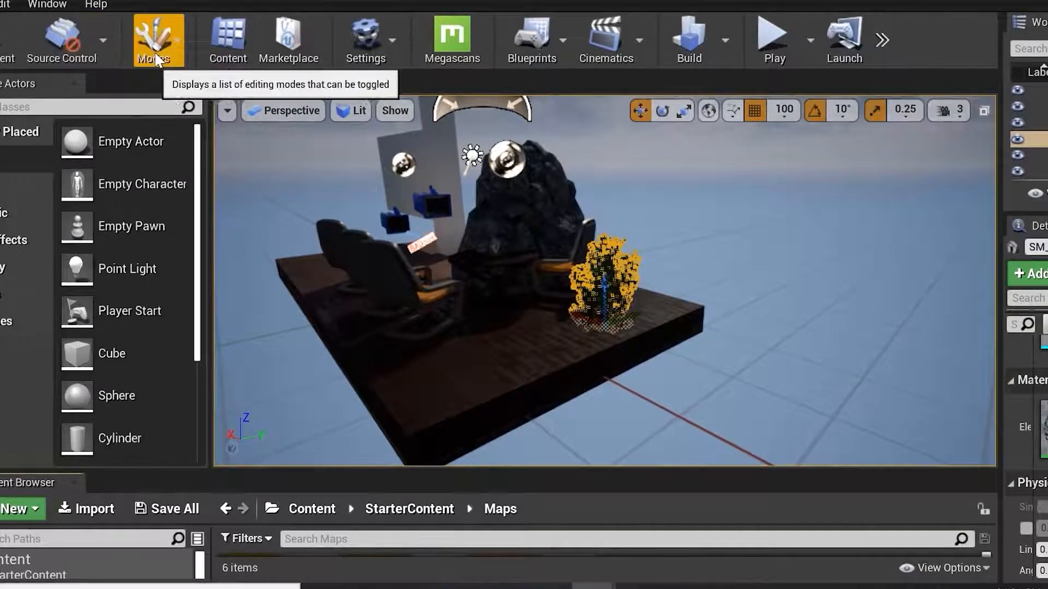
{"action": "left_click", "coordinate": [535, 232]}
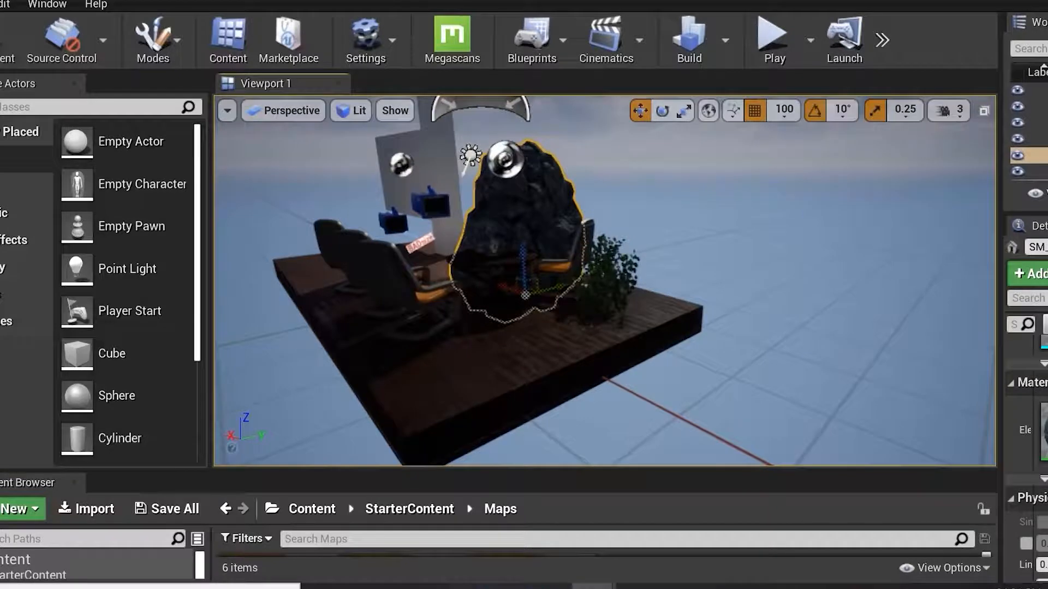
{"action": "key", "text": "Delete"}
{"action": "left_click", "coordinate": [603, 278]}
{"action": "key", "text": "Delete"}
{"action": "left_click", "coordinate": [588, 238]}
{"action": "key", "text": "Delete"}
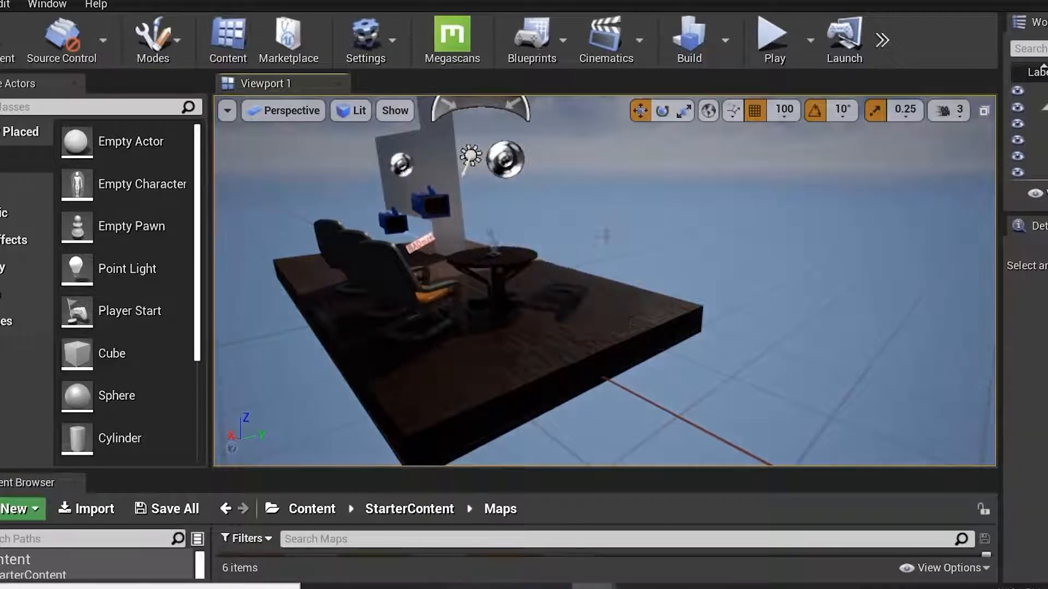
{"action": "left_click", "coordinate": [484, 266]}
{"action": "key", "text": "Delete"}
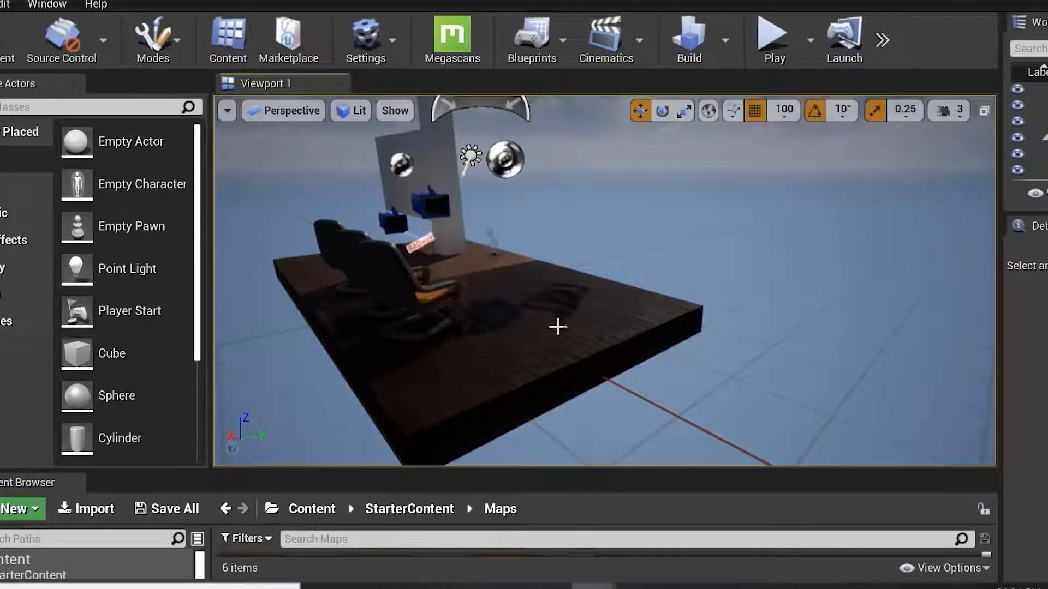
{"action": "left_click", "coordinate": [456, 324]}
{"action": "left_click", "coordinate": [446, 167]}
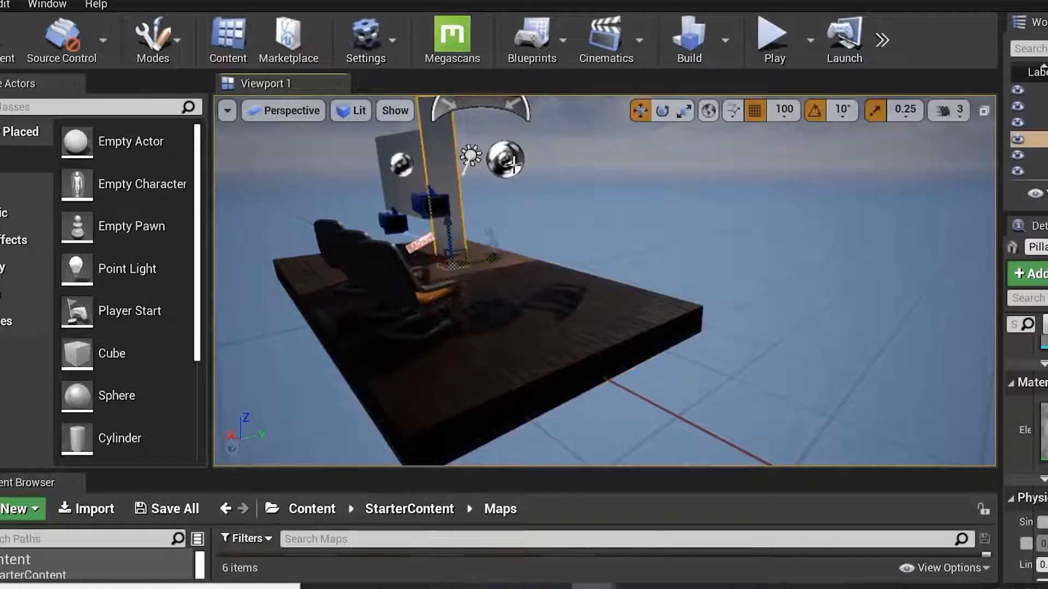
{"action": "key", "text": "Delete"}
{"action": "left_click", "coordinate": [426, 174]}
{"action": "key", "text": "Delete"}
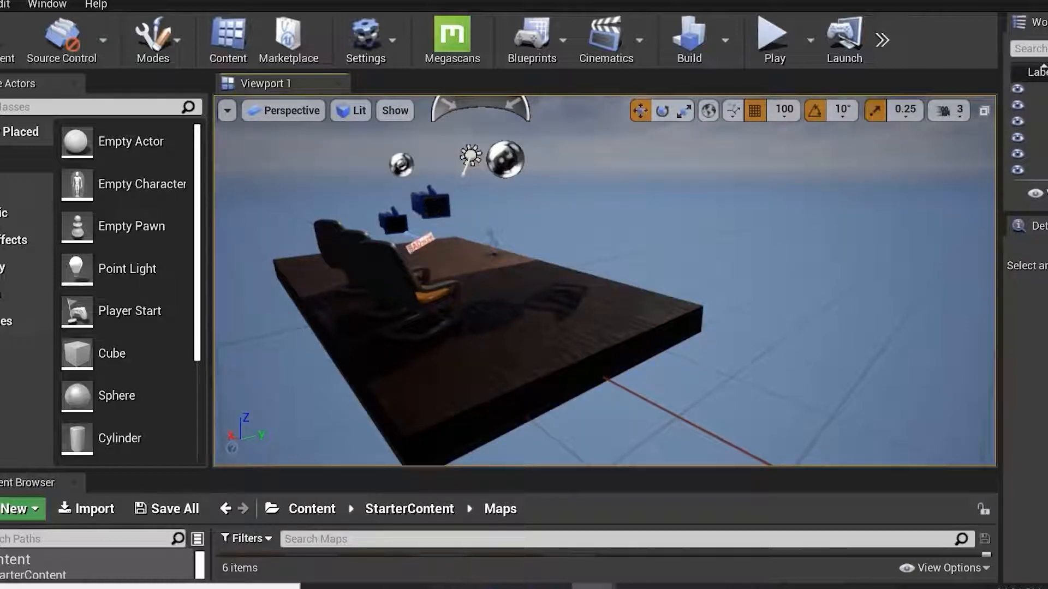
{"action": "left_click", "coordinate": [434, 210]}
{"action": "left_click", "coordinate": [396, 226]}
{"action": "left_click", "coordinate": [330, 243]}
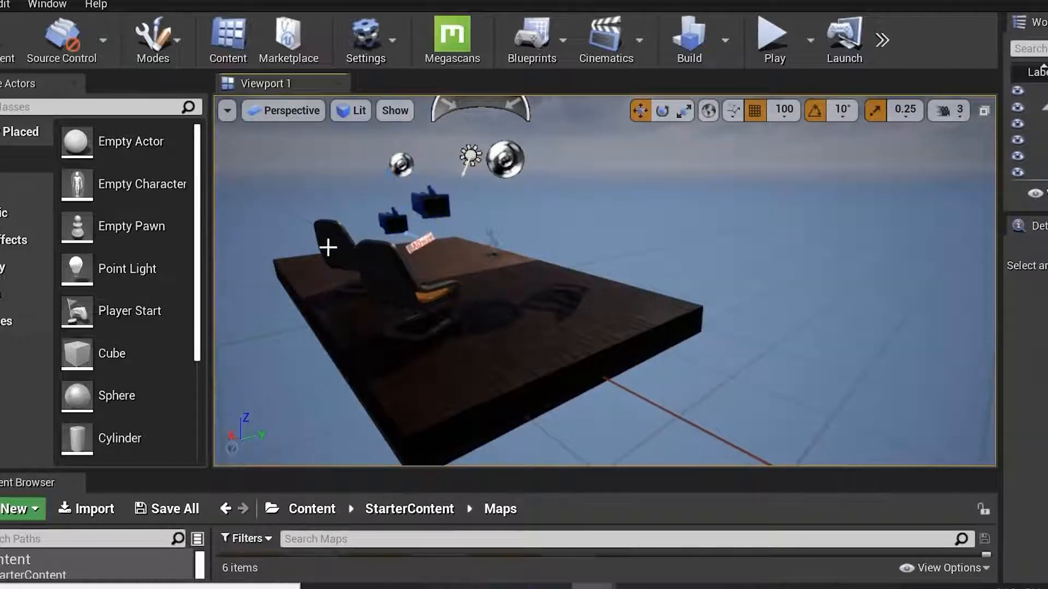
{"action": "key", "text": "Delete"}
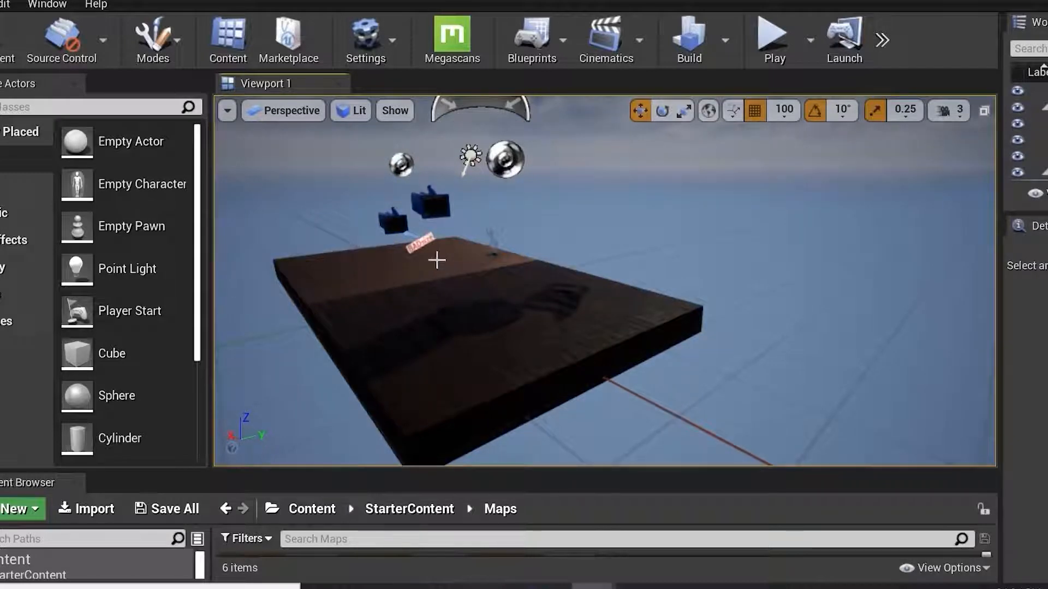
Delete the remaining blueprint actor, player start and camera actor from around the platform.
{"action": "left_click", "coordinate": [495, 239]}
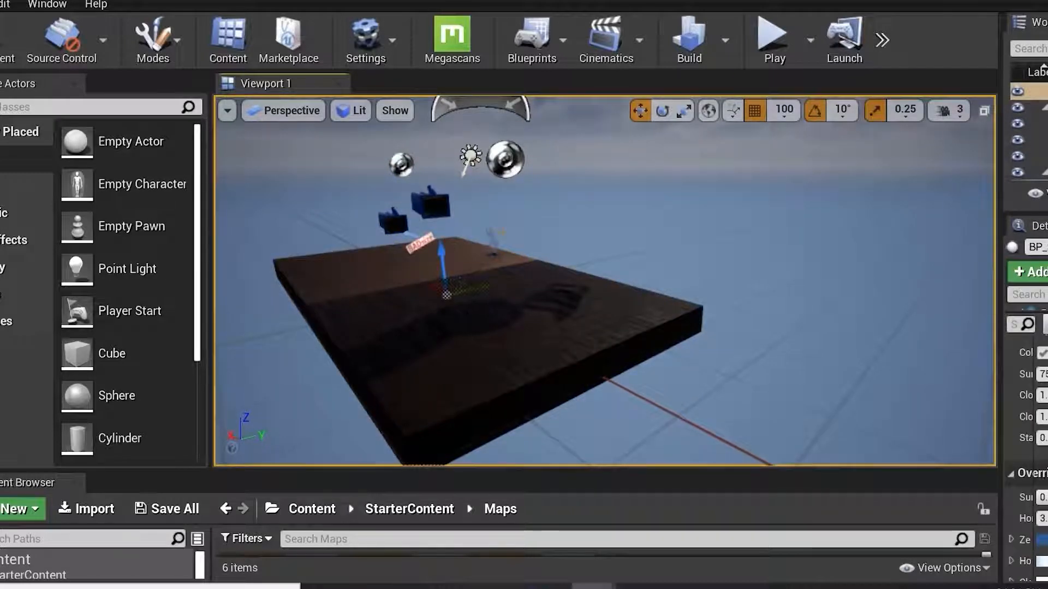
{"action": "left_click_drag", "start_coordinate": [497, 276], "coordinate": [533, 255], "text": "alt"}
{"action": "left_click", "coordinate": [557, 241]}
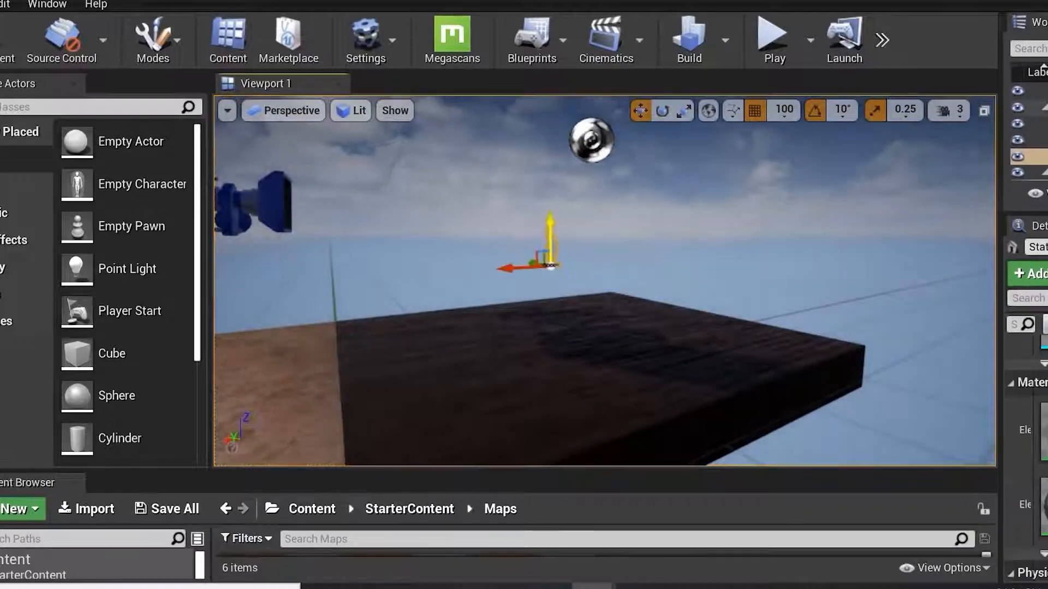
{"action": "key", "text": "Delete"}
{"action": "left_click_drag", "start_coordinate": [664, 355], "coordinate": [608, 374], "text": "alt"}
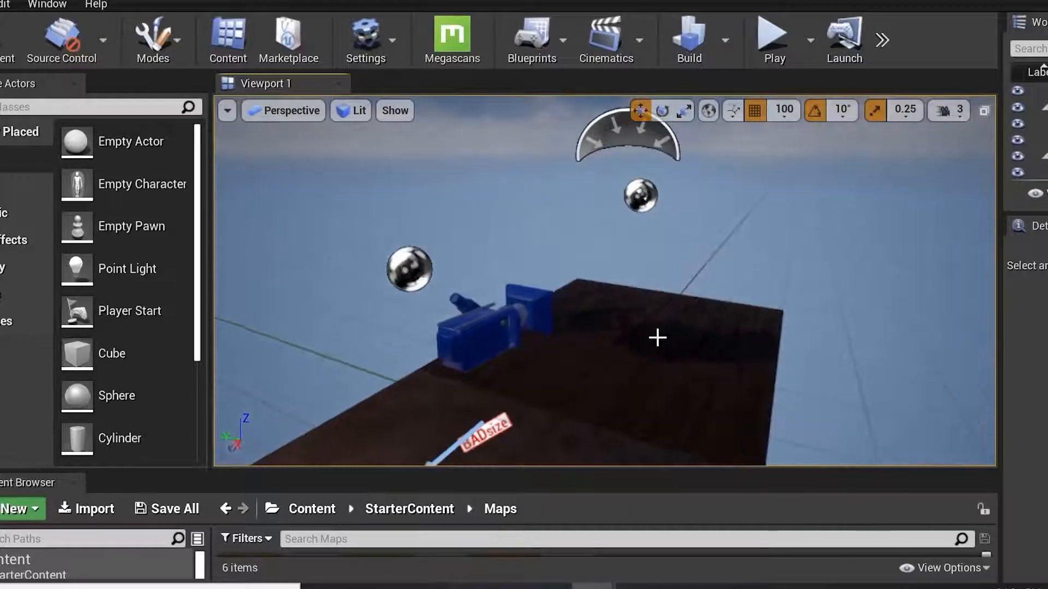
{"action": "left_click_drag", "start_coordinate": [658, 338], "coordinate": [648, 367], "text": "alt"}
{"action": "left_click", "coordinate": [615, 425]}
{"action": "left_click", "coordinate": [537, 386]}
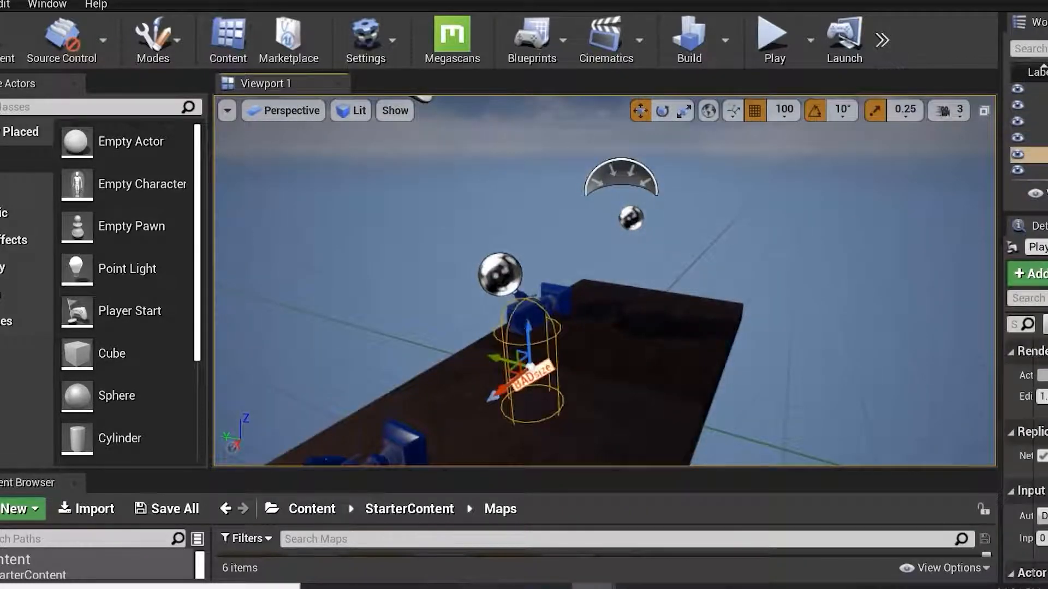
{"action": "left_click_drag", "start_coordinate": [537, 387], "coordinate": [541, 392], "text": "alt"}
{"action": "key", "text": "Delete"}
{"action": "left_click", "coordinate": [509, 295]}
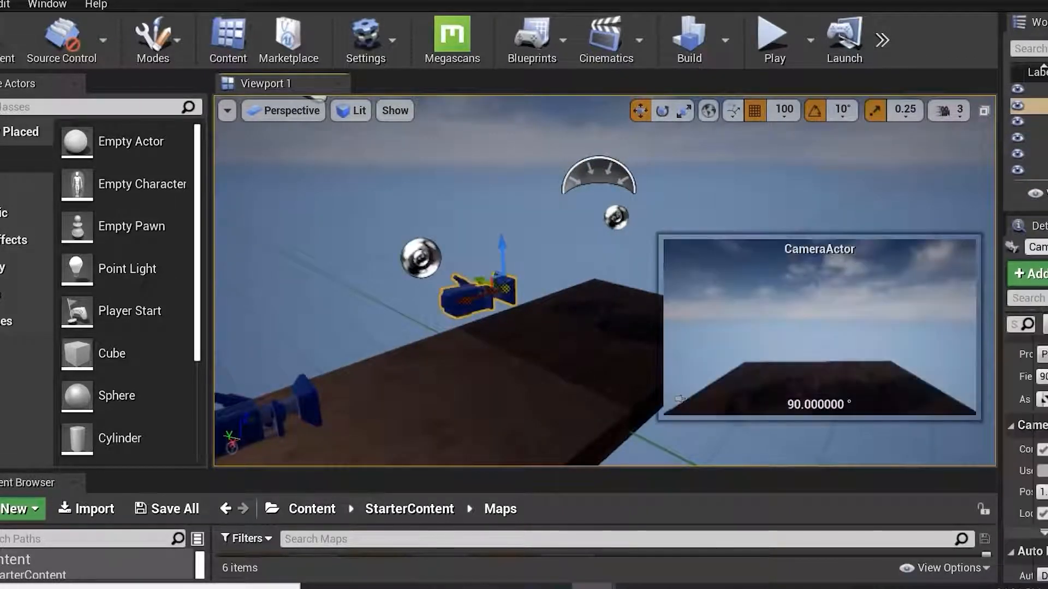
{"action": "key", "text": "Delete"}
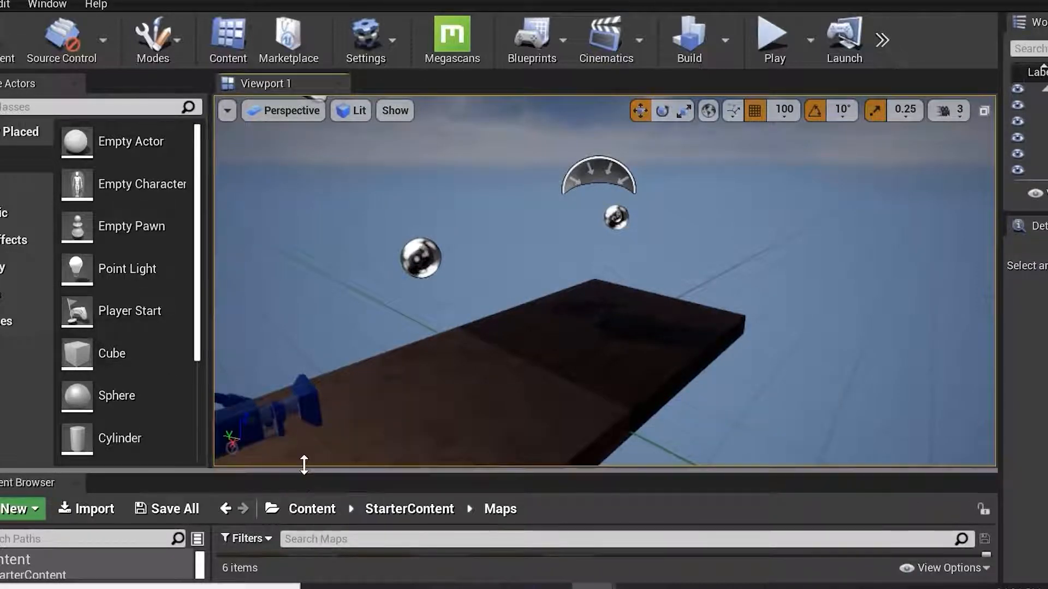
Search all content for rock and place an SM_Rock on the platform.
{"action": "left_click_drag", "start_coordinate": [303, 472], "coordinate": [303, 321]}
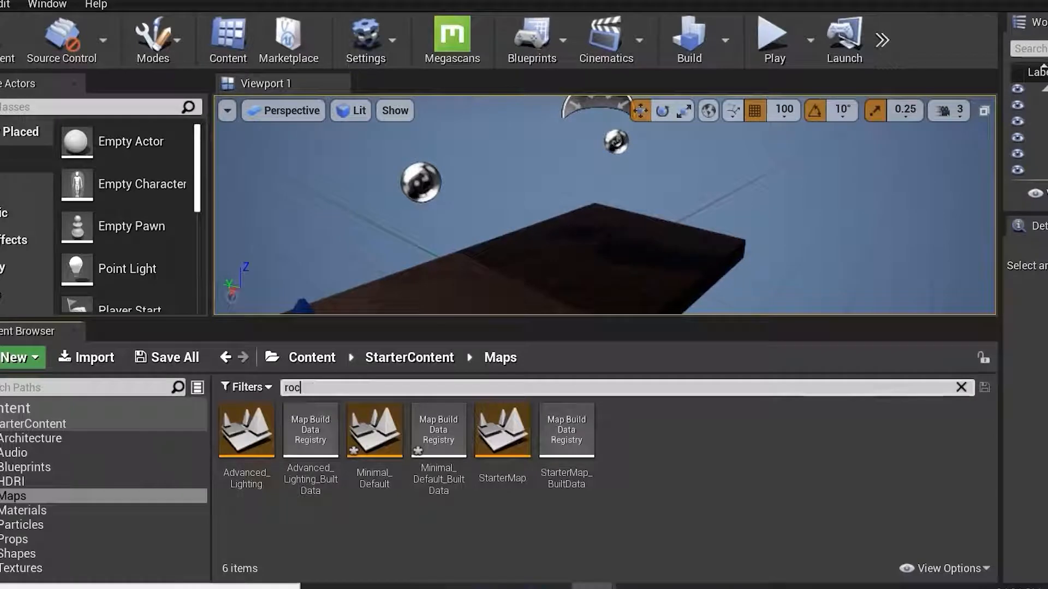
{"action": "type", "text": "k"}
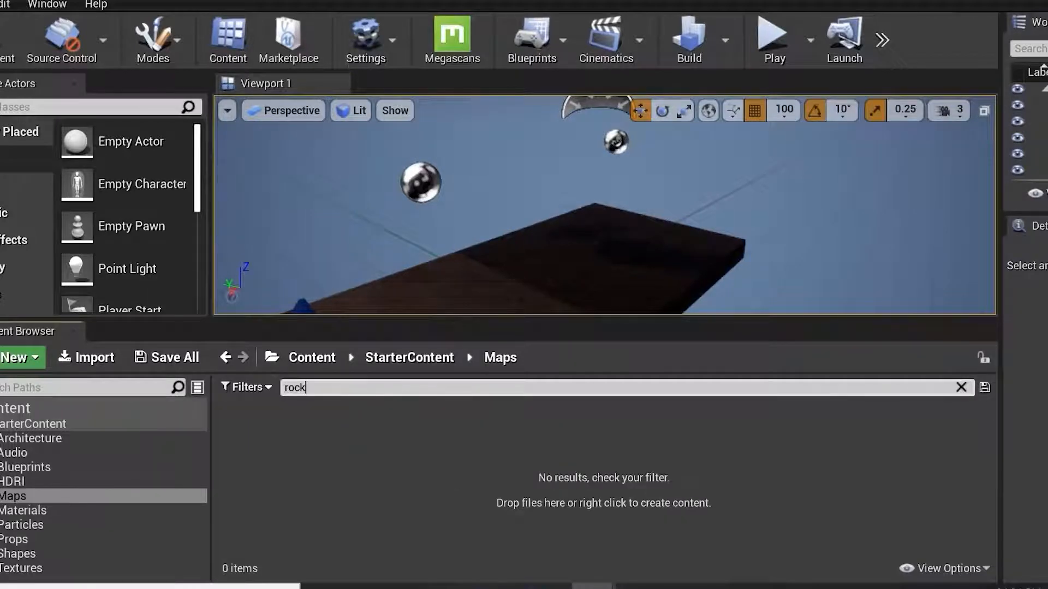
{"action": "left_click", "coordinate": [18, 408]}
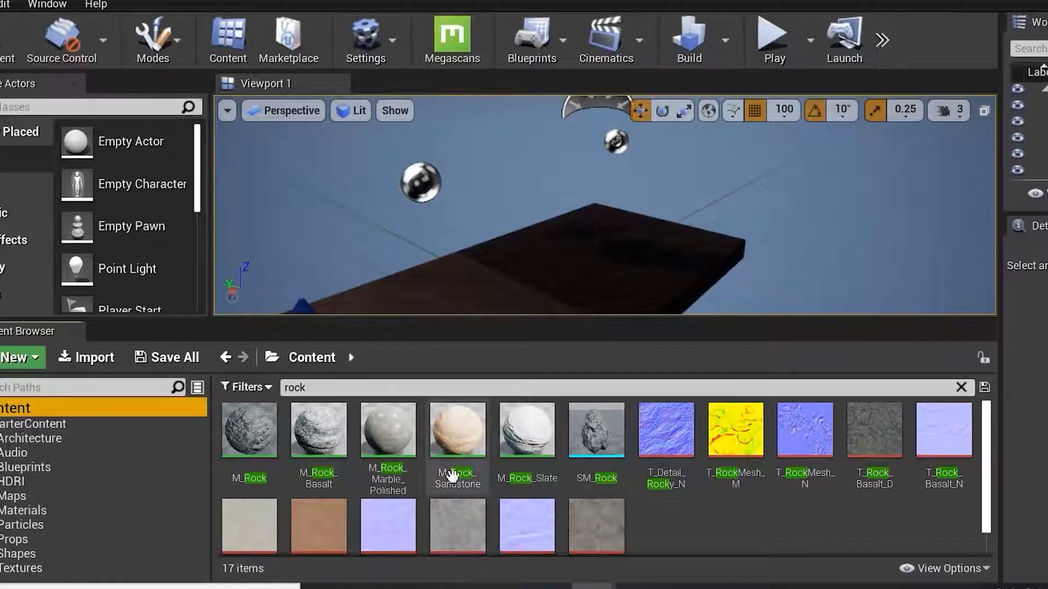
{"action": "mouse_move", "coordinate": [596, 431]}
{"action": "left_mouse_down"}
{"action": "mouse_move", "coordinate": [561, 264]}
{"action": "mouse_move", "coordinate": [573, 253]}
{"action": "mouse_move", "coordinate": [820, 230]}
{"action": "mouse_move", "coordinate": [458, 251]}
{"action": "mouse_move", "coordinate": [505, 262]}
{"action": "mouse_move", "coordinate": [500, 215]}
{"action": "mouse_move", "coordinate": [613, 319]}
{"action": "mouse_move", "coordinate": [612, 421]}
{"action": "left_mouse_up"}
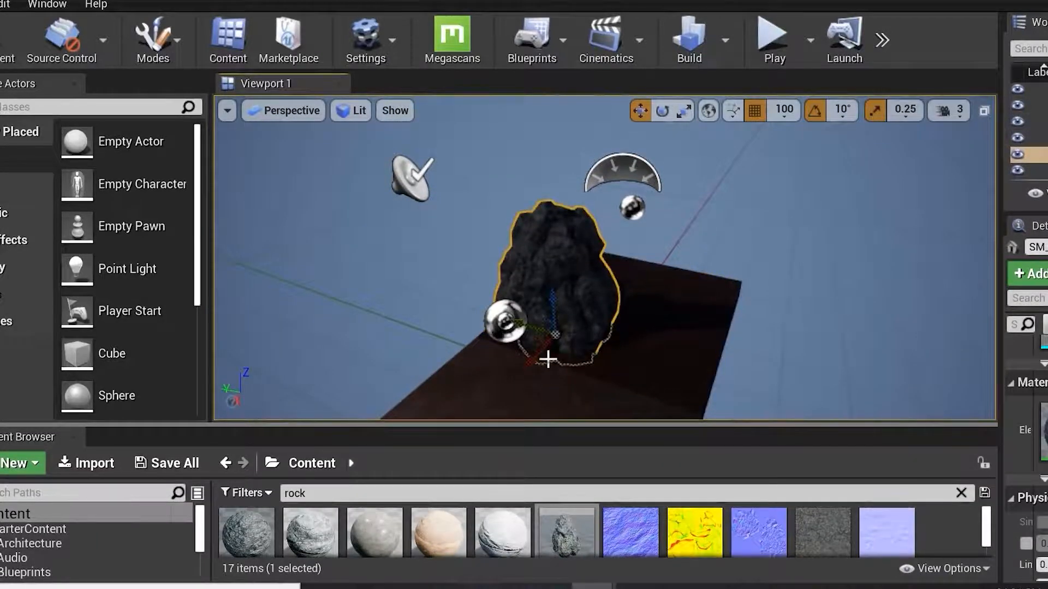
{"action": "left_click_drag", "start_coordinate": [530, 357], "coordinate": [621, 310], "text": "alt"}
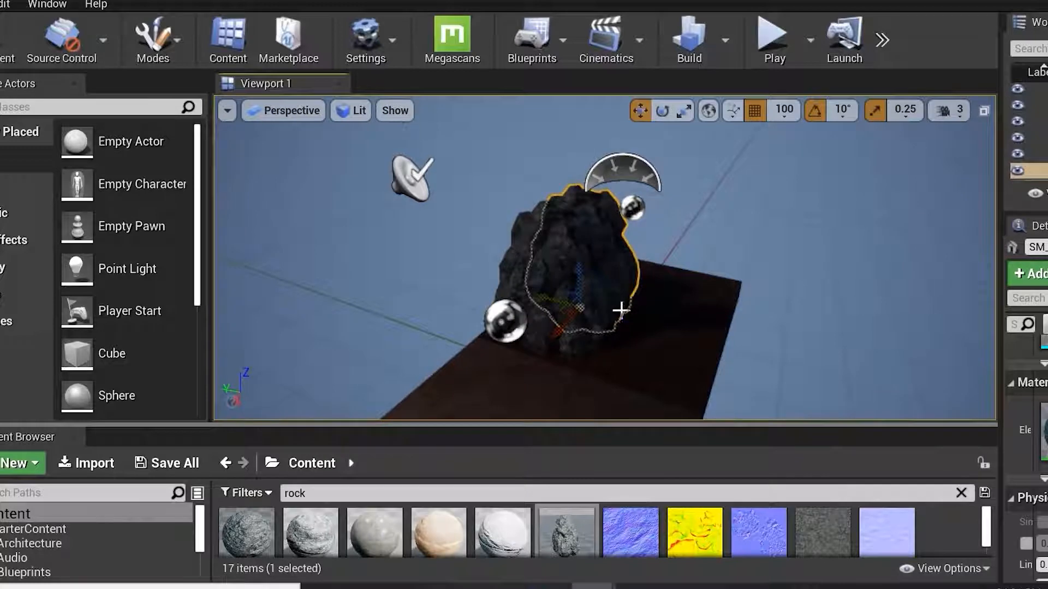
Switch the viewport to the four-pane layout and maximize the Top view.
{"action": "left_click", "coordinate": [984, 111]}
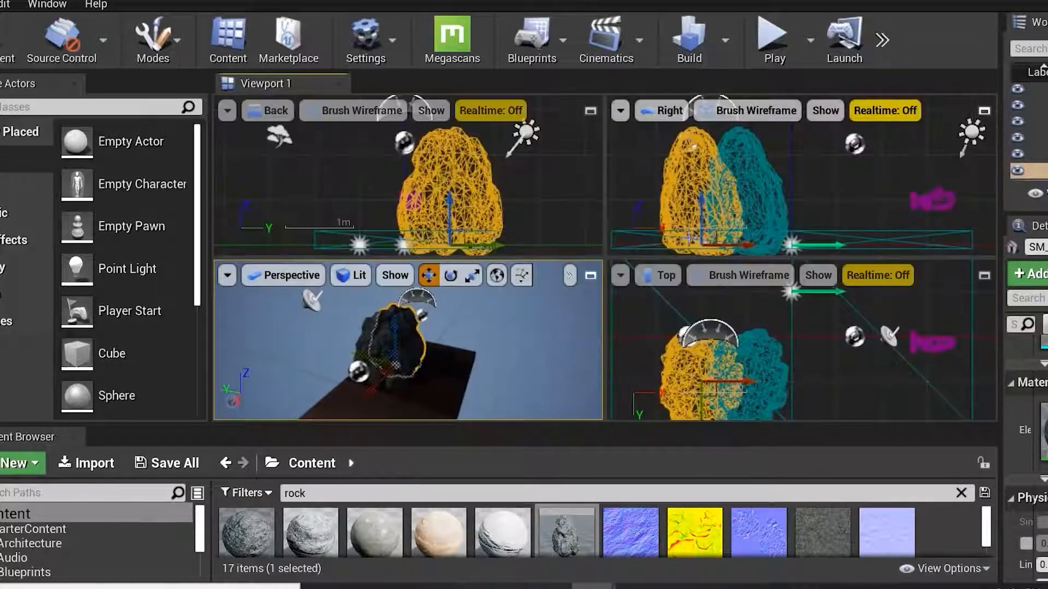
{"action": "left_click", "coordinate": [539, 189]}
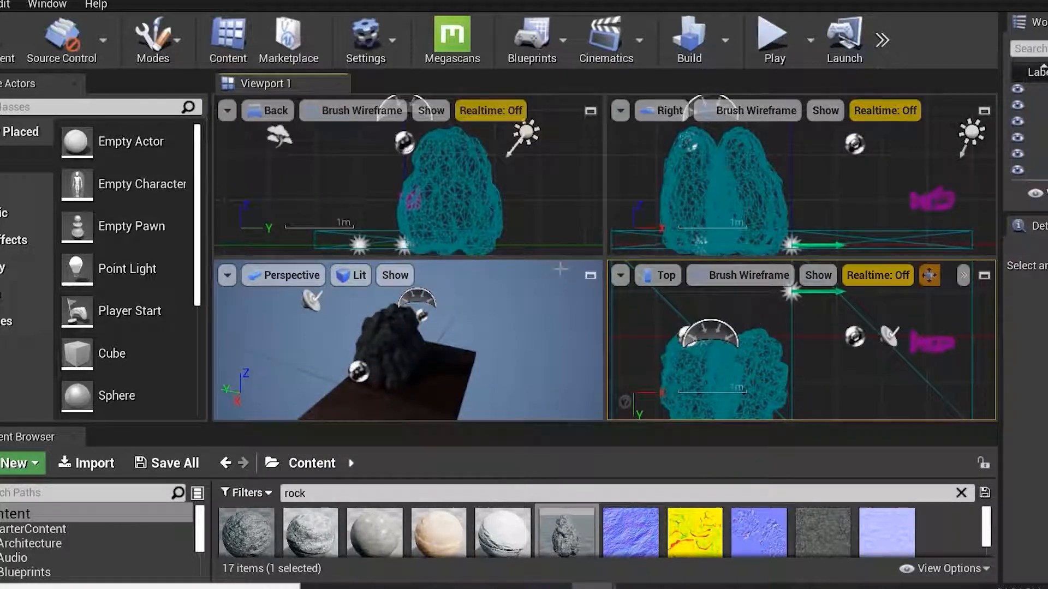
{"action": "left_click", "coordinate": [737, 334]}
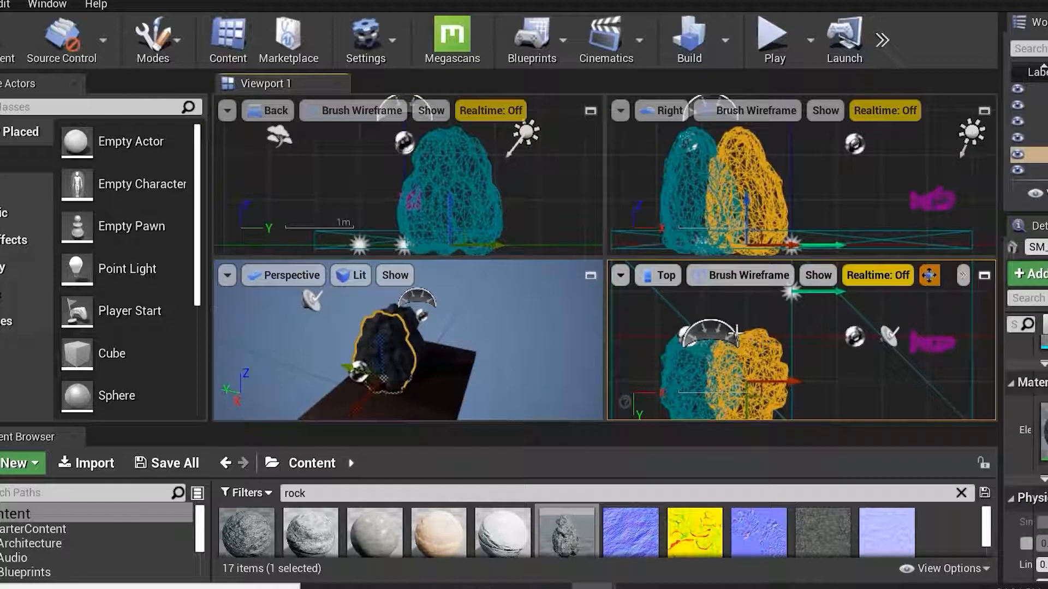
{"action": "left_click", "coordinate": [984, 276]}
Duplicate the rock in the Top view and place the copies side by side along the platform edge.
{"action": "left_click_drag", "start_coordinate": [555, 299], "coordinate": [540, 220]}
{"action": "left_click", "coordinate": [572, 336]}
{"action": "left_click_drag", "start_coordinate": [533, 394], "coordinate": [549, 364]}
{"action": "left_click", "coordinate": [552, 317]}
{"action": "left_click_drag", "start_coordinate": [562, 311], "coordinate": [539, 386]}
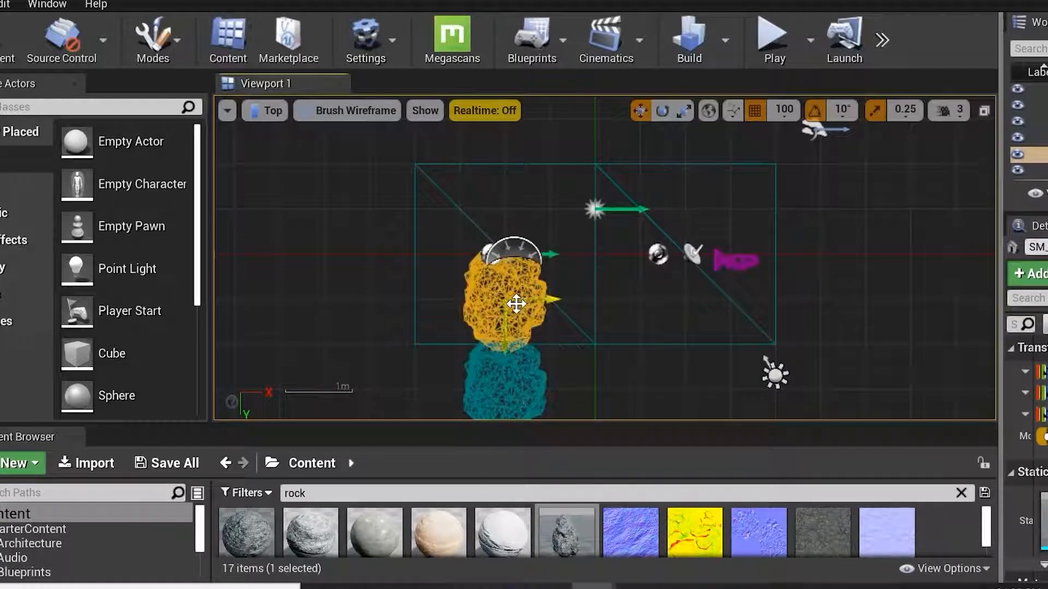
{"action": "left_click_drag", "start_coordinate": [538, 298], "coordinate": [585, 298], "text": "alt"}
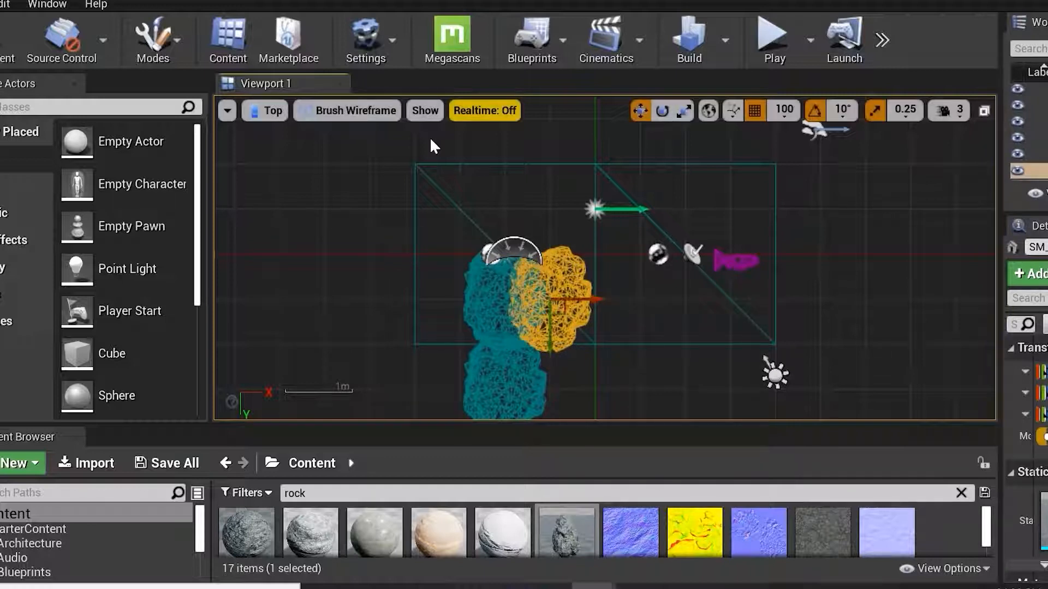
Turn off grid snapping and duplicate more rocks in the Top view to curve around the platform edge.
{"action": "left_click", "coordinate": [755, 111]}
{"action": "left_click_drag", "start_coordinate": [554, 298], "coordinate": [679, 256]}
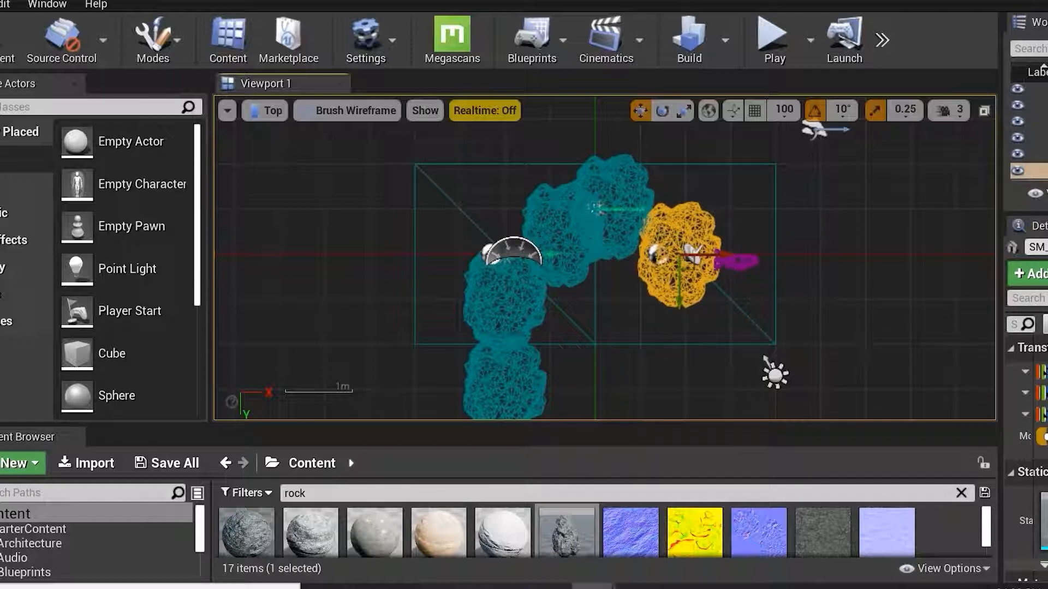
{"action": "left_click_drag", "start_coordinate": [728, 327], "coordinate": [732, 349]}
{"action": "left_click", "coordinate": [666, 318]}
{"action": "left_click", "coordinate": [674, 288]}
{"action": "left_click", "coordinate": [652, 299]}
{"action": "left_click_drag", "start_coordinate": [674, 266], "coordinate": [670, 273], "text": "alt"}
{"action": "left_click_drag", "start_coordinate": [681, 336], "coordinate": [723, 349], "text": "alt"}
{"action": "scroll", "coordinate": [733, 337], "scroll_direction": "down", "scroll_amount": 1}
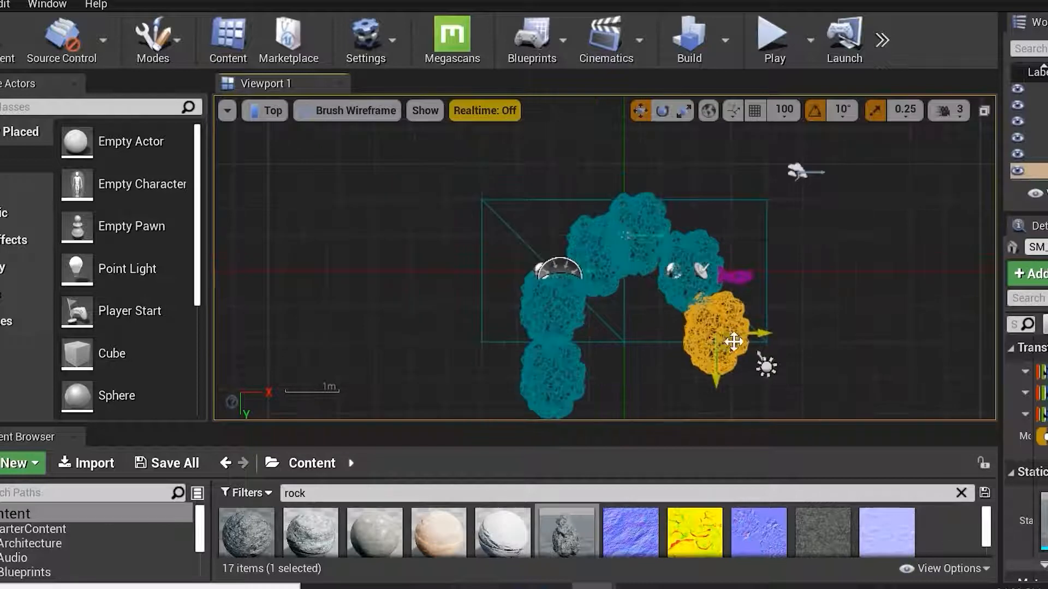
{"action": "left_click_drag", "start_coordinate": [730, 361], "coordinate": [727, 413], "text": "alt"}
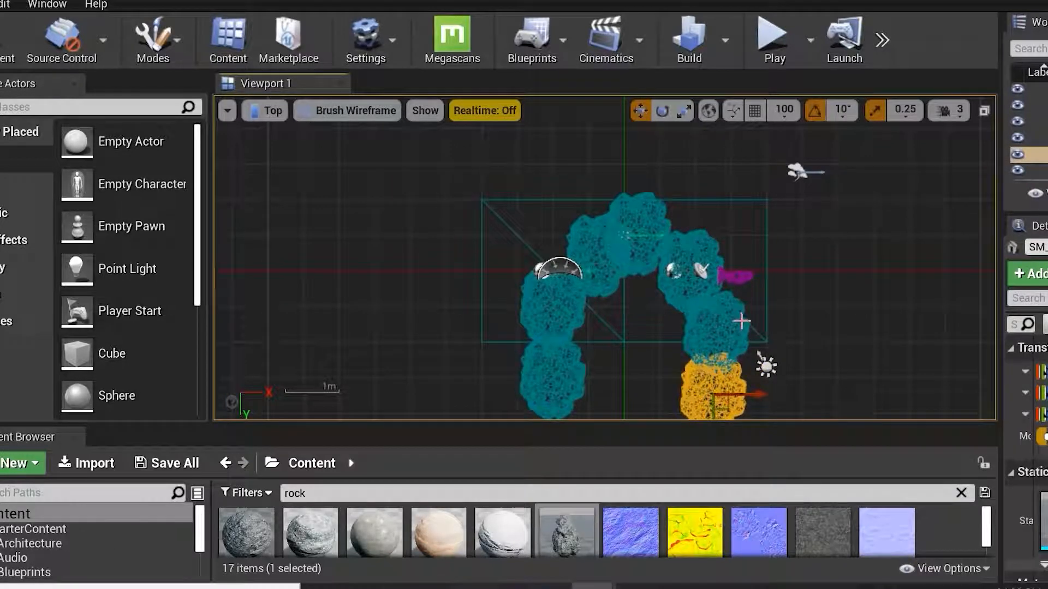
Return to the four-pane layout and maximize the Perspective view.
{"action": "left_click", "coordinate": [984, 111]}
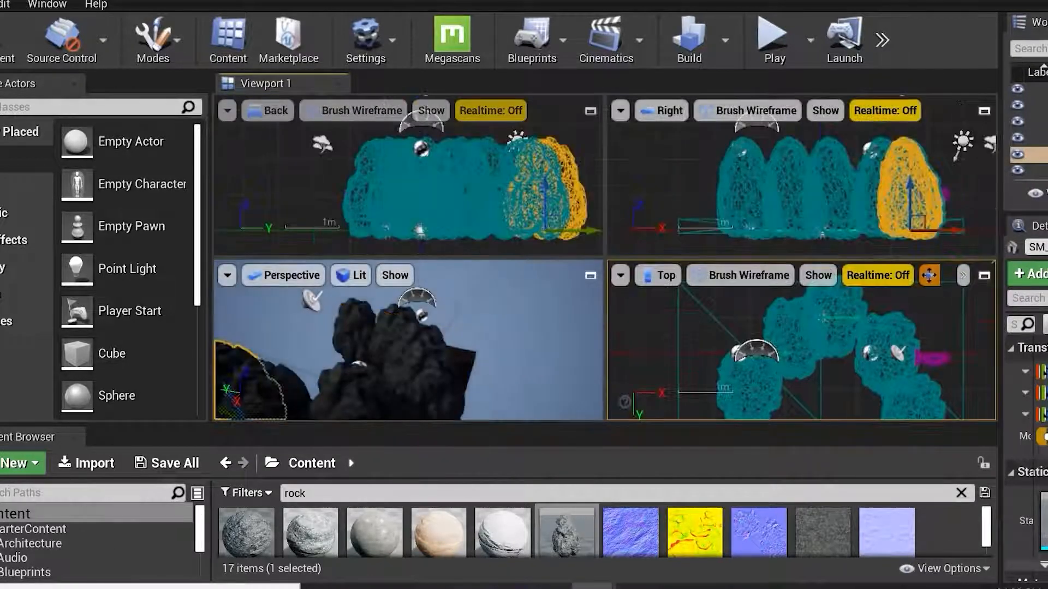
{"action": "left_click", "coordinate": [591, 275]}
{"action": "right_click_drag", "start_coordinate": [650, 283], "coordinate": [650, 283]}
{"action": "right_click_drag", "start_coordinate": [570, 291], "coordinate": [570, 292]}
{"action": "right_click_drag", "start_coordinate": [895, 244], "coordinate": [872, 258]}
{"action": "key", "text": "d"}
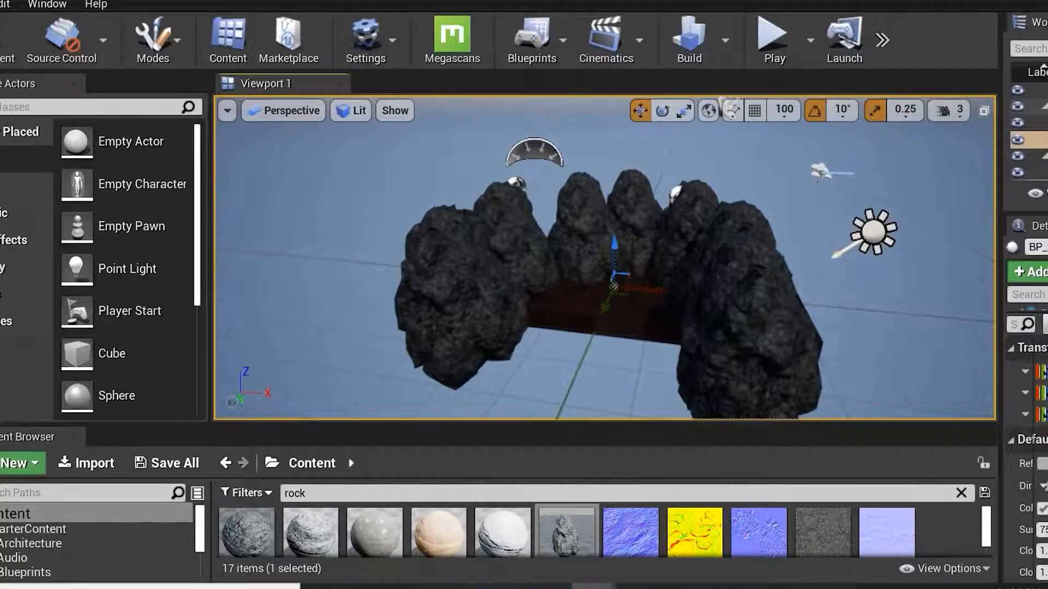
Rotate a front-left rock about 170 degrees and reposition it with the Move tool.
{"action": "scroll", "coordinate": [423, 191], "scroll_direction": "up", "scroll_amount": 6}
{"action": "left_click", "coordinate": [448, 235]}
{"action": "key", "text": "e"}
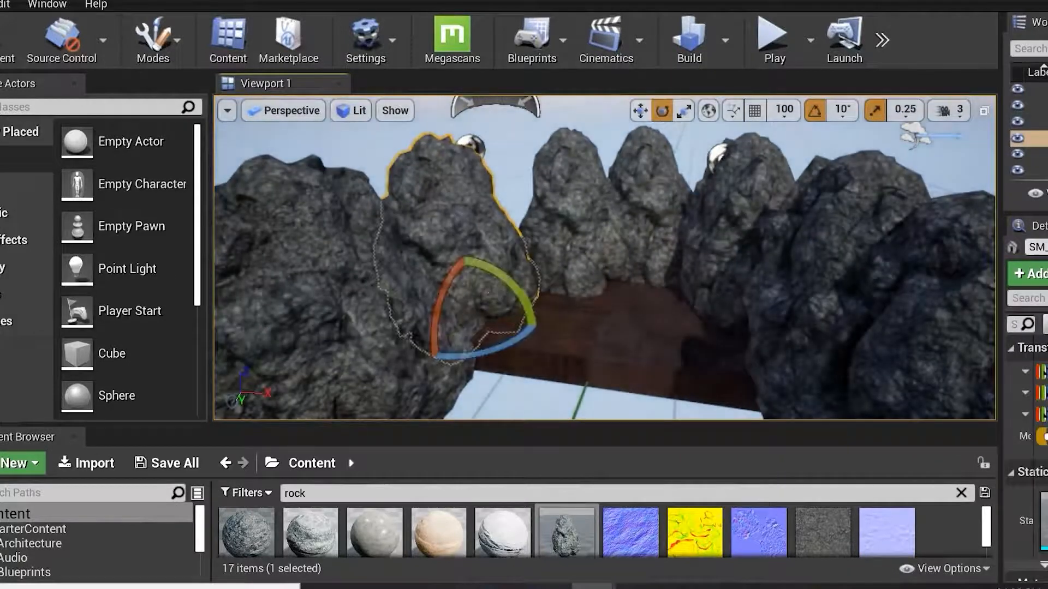
{"action": "left_click_drag", "start_coordinate": [502, 271], "coordinate": [475, 354]}
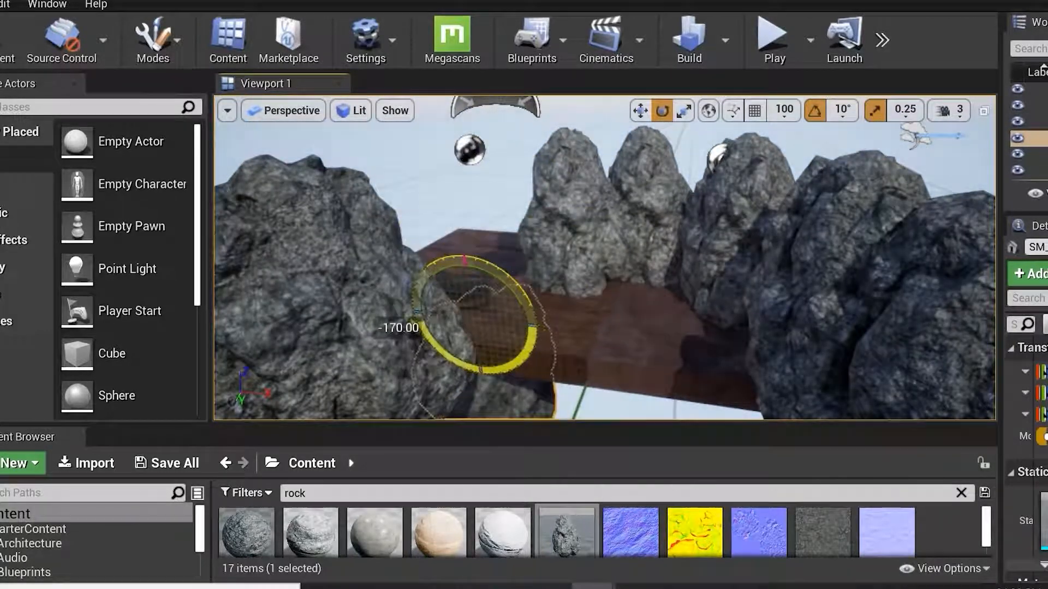
{"action": "key", "text": "w"}
{"action": "left_click_drag", "start_coordinate": [479, 262], "coordinate": [451, 104]}
Rotate a back rock about 30 degrees and scale down the rock beside it.
{"action": "left_click", "coordinate": [568, 188]}
{"action": "key", "text": "e"}
{"action": "left_click_drag", "start_coordinate": [630, 306], "coordinate": [644, 300]}
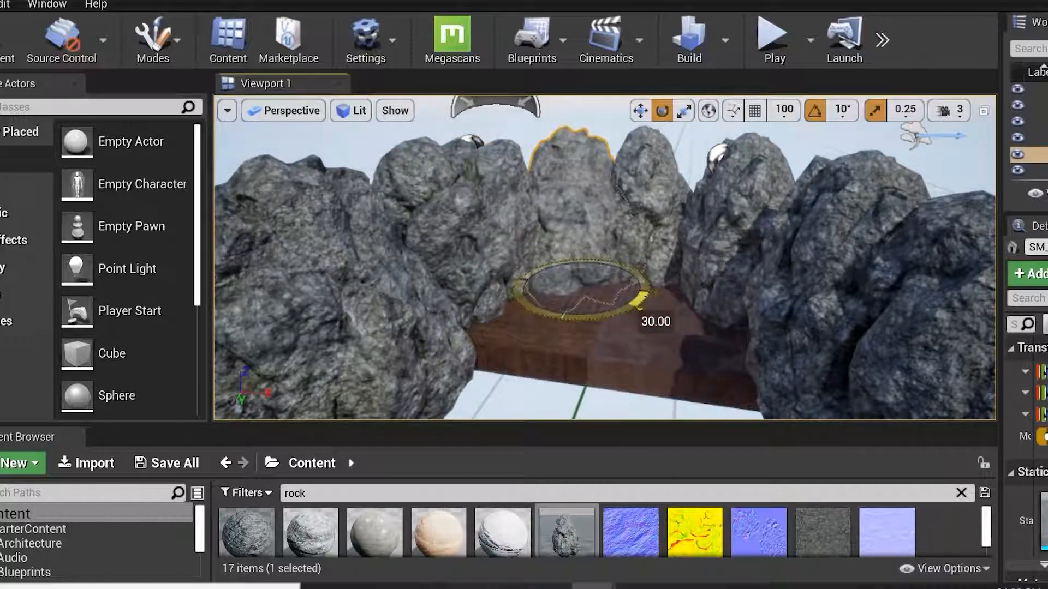
{"action": "left_click", "coordinate": [675, 143]}
{"action": "key", "text": "r"}
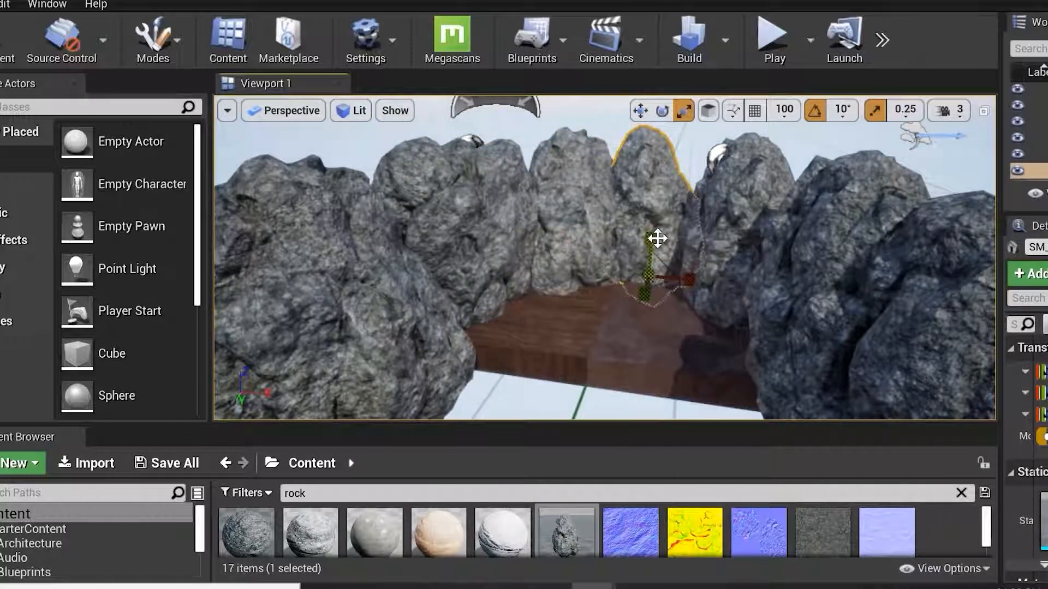
{"action": "left_click_drag", "start_coordinate": [647, 277], "coordinate": [635, 288]}
Scale and rotate the rock at the back-right corner of the platform.
{"action": "left_click", "coordinate": [717, 314]}
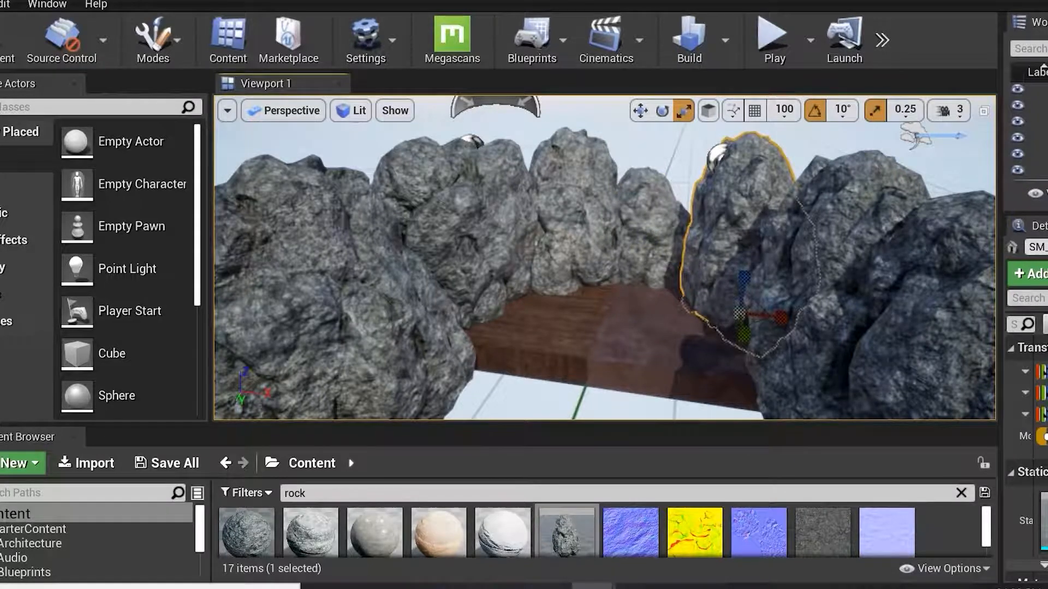
{"action": "right_click_drag", "start_coordinate": [688, 300], "coordinate": [732, 303]}
{"action": "key", "text": "e"}
{"action": "left_click_drag", "start_coordinate": [707, 315], "coordinate": [692, 303]}
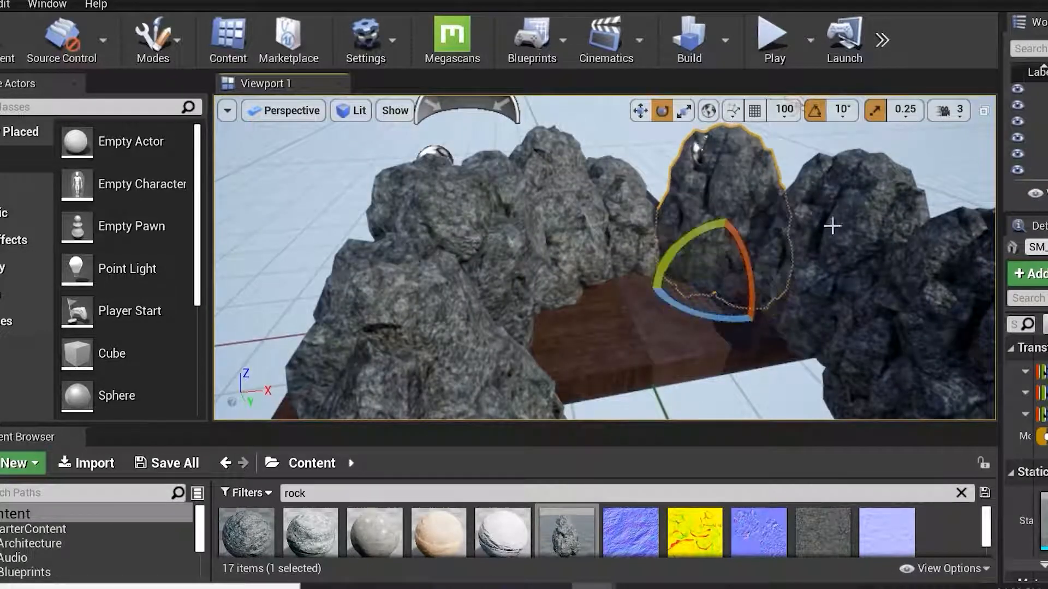
Rotate the front-right rock and raise it with the Move tool.
{"action": "left_click", "coordinate": [780, 273]}
{"action": "left_click_drag", "start_coordinate": [822, 383], "coordinate": [789, 366]}
{"action": "left_click_drag", "start_coordinate": [778, 319], "coordinate": [763, 287]}
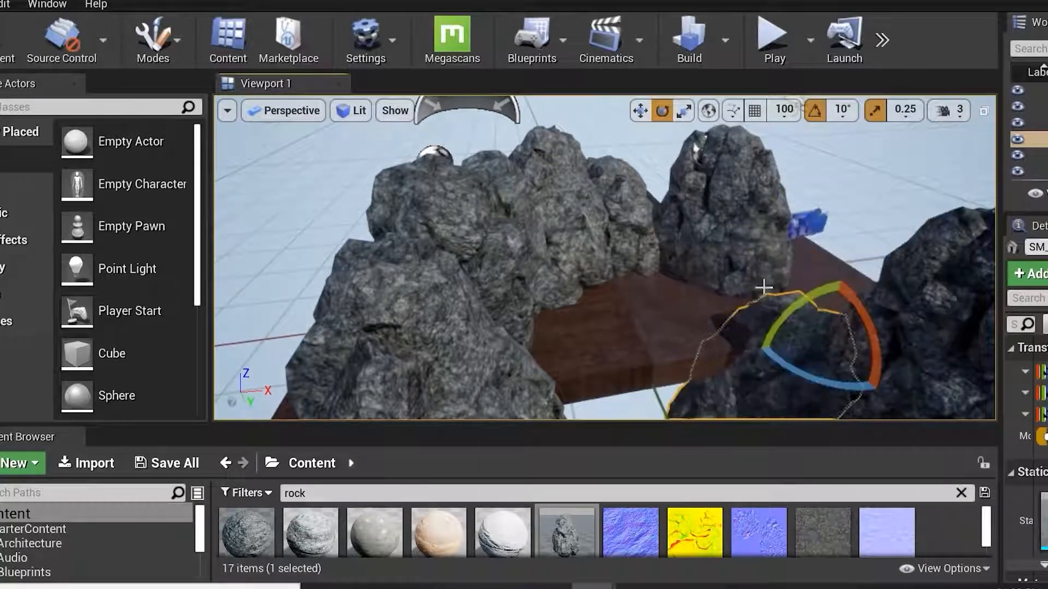
{"action": "key", "text": "w"}
{"action": "left_click_drag", "start_coordinate": [834, 306], "coordinate": [882, 233]}
{"action": "key", "text": "e"}
{"action": "key", "text": "w"}
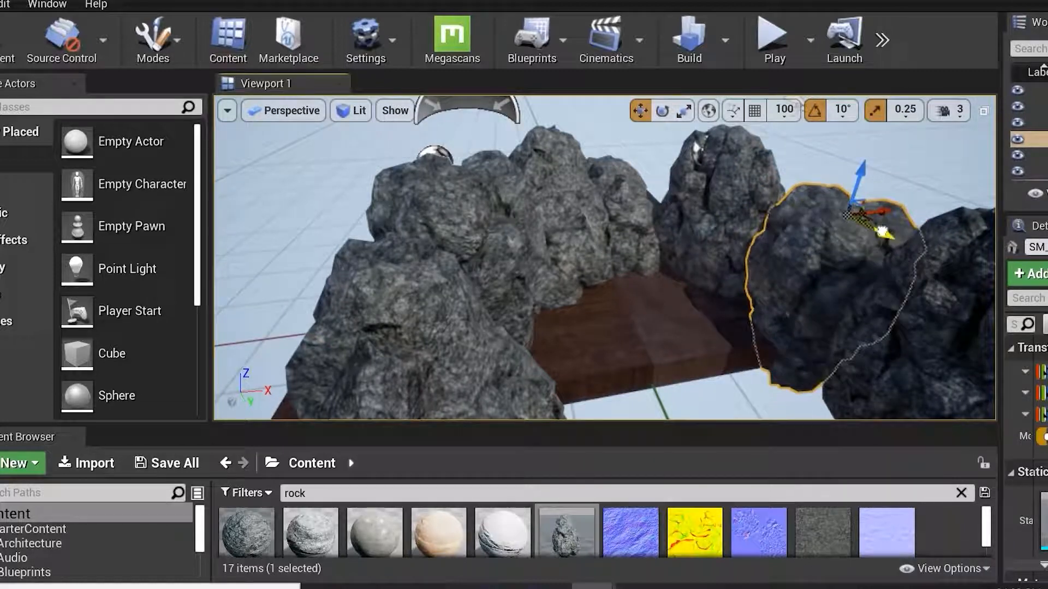
{"action": "left_click_drag", "start_coordinate": [856, 183], "coordinate": [858, 168]}
{"action": "right_click_drag", "start_coordinate": [791, 304], "coordinate": [775, 326]}
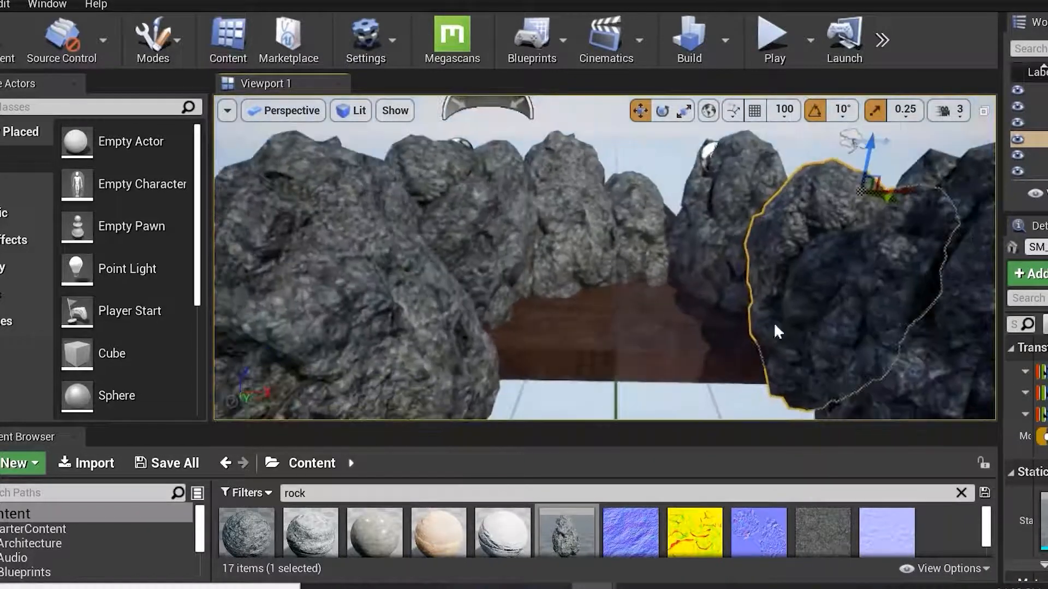
Delete the wooden platform and the object beneath it inside the rock ring.
{"action": "left_click", "coordinate": [618, 338]}
{"action": "key", "text": "Delete"}
{"action": "left_click", "coordinate": [599, 347]}
{"action": "key", "text": "Delete"}
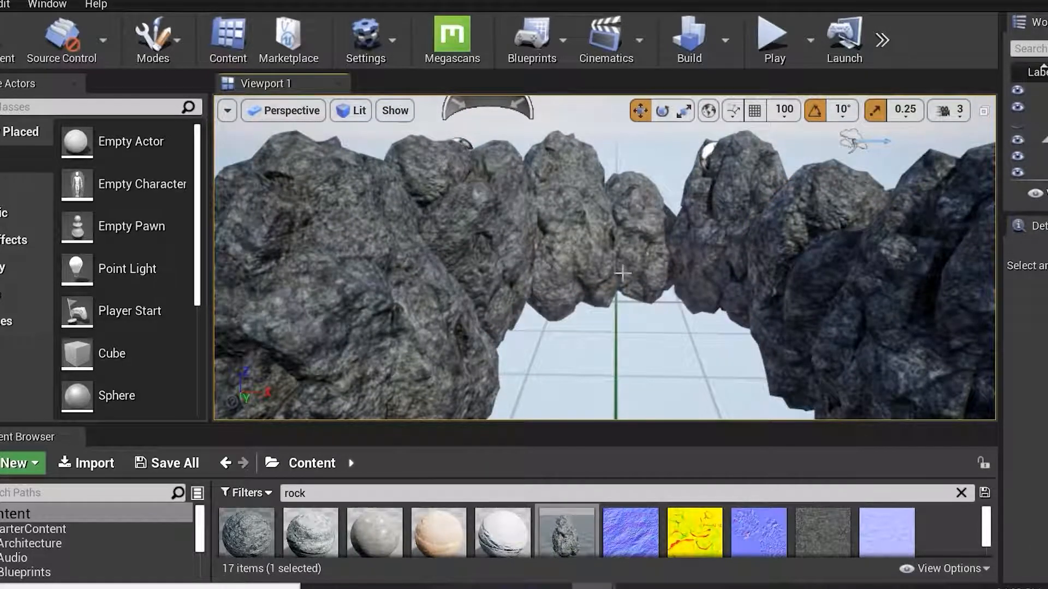
Move the front-left rock into the open gap at the front of the rock ring.
{"action": "scroll", "coordinate": [622, 272], "scroll_direction": "down", "scroll_amount": 5}
{"action": "right_click_drag", "start_coordinate": [618, 306], "coordinate": [593, 305]}
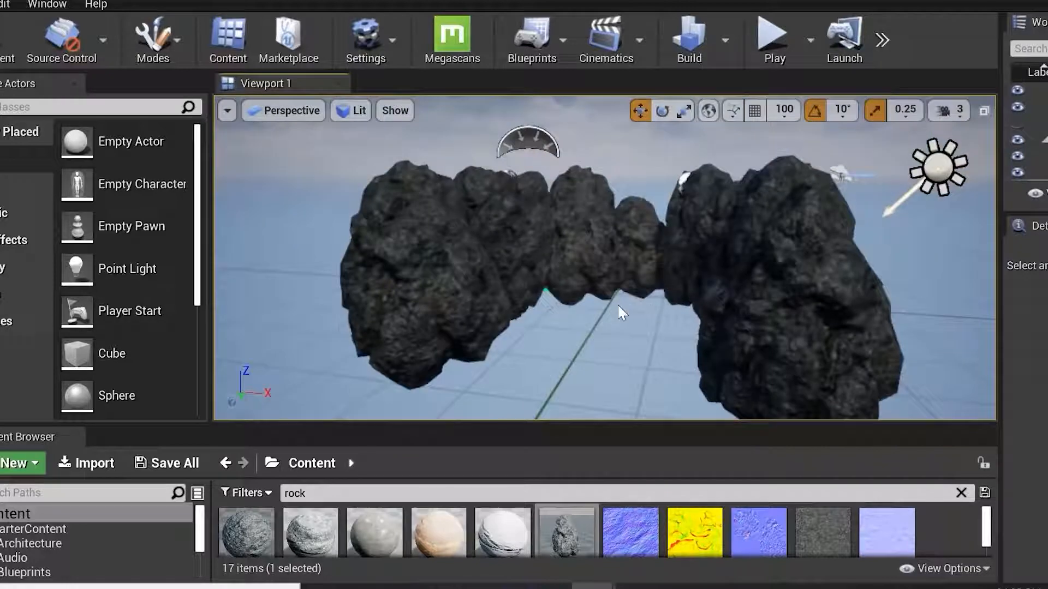
{"action": "scroll", "coordinate": [617, 304], "scroll_direction": "up", "scroll_amount": 7}
{"action": "scroll", "coordinate": [649, 295], "scroll_direction": "down", "scroll_amount": 1}
{"action": "scroll", "coordinate": [555, 256], "scroll_direction": "up", "scroll_amount": 2}
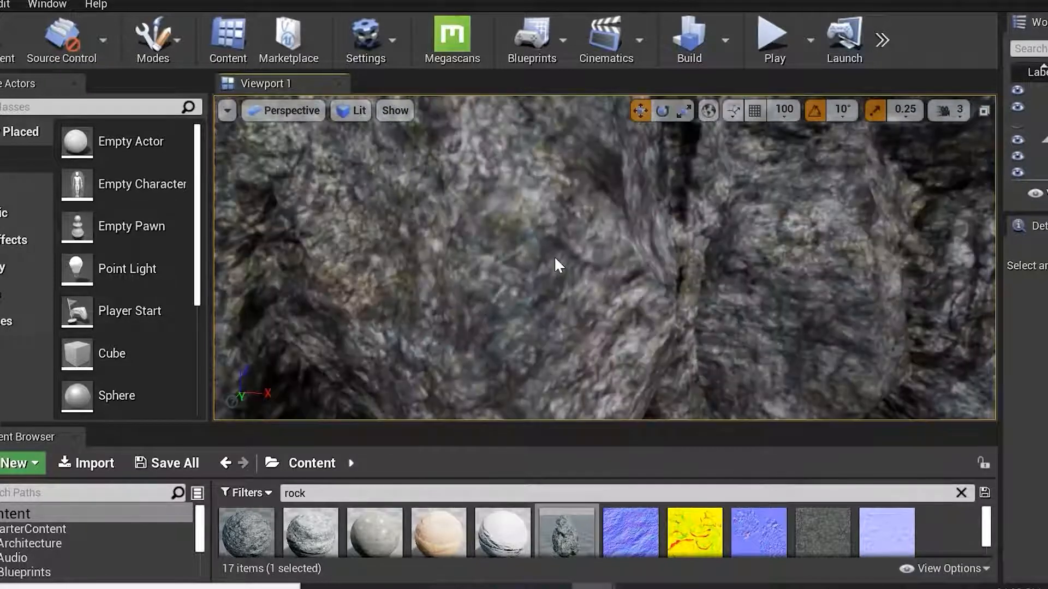
{"action": "scroll", "coordinate": [566, 278], "scroll_direction": "down", "scroll_amount": 5}
{"action": "right_click_drag", "start_coordinate": [566, 278], "coordinate": [630, 264]}
{"action": "scroll", "coordinate": [630, 264], "scroll_direction": "up", "scroll_amount": 3}
{"action": "scroll", "coordinate": [634, 263], "scroll_direction": "down", "scroll_amount": 4}
{"action": "scroll", "coordinate": [614, 338], "scroll_direction": "down", "scroll_amount": 6}
{"action": "right_click_drag", "start_coordinate": [614, 338], "coordinate": [614, 376]}
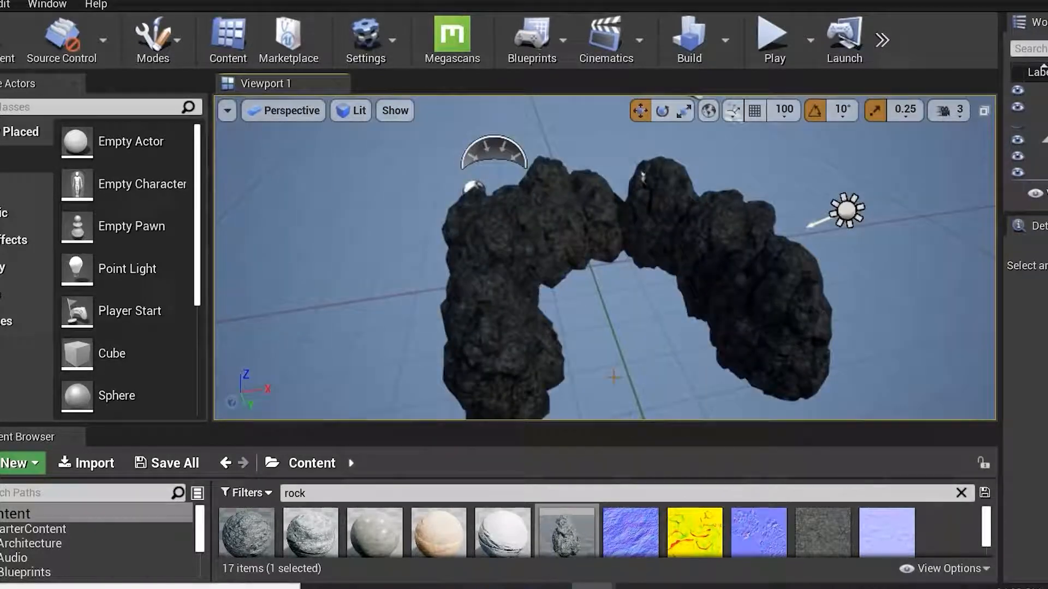
{"action": "left_click", "coordinate": [525, 377]}
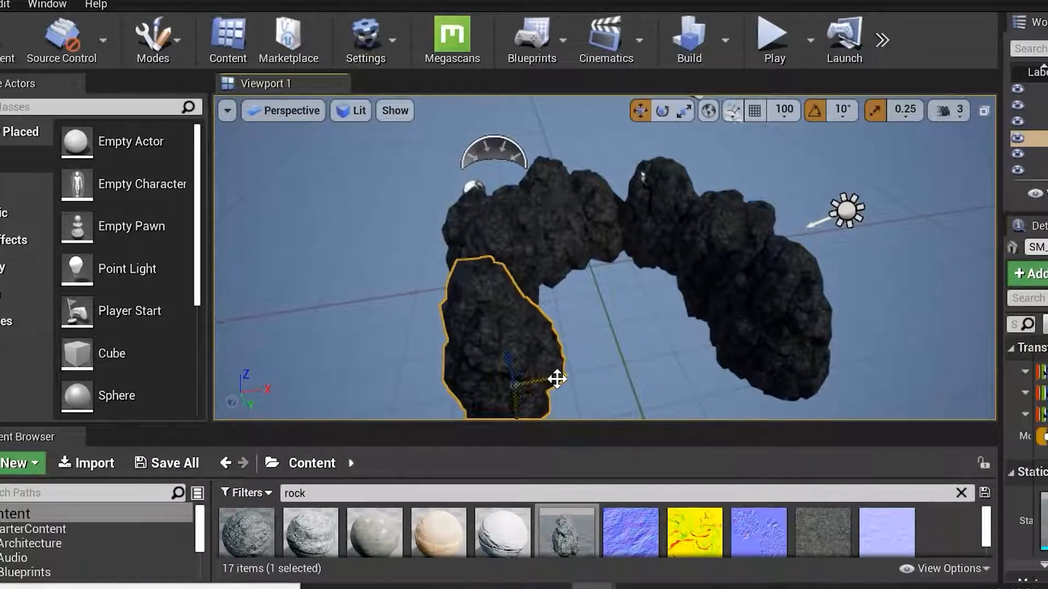
{"action": "left_click_drag", "start_coordinate": [556, 380], "coordinate": [666, 369], "text": "alt"}
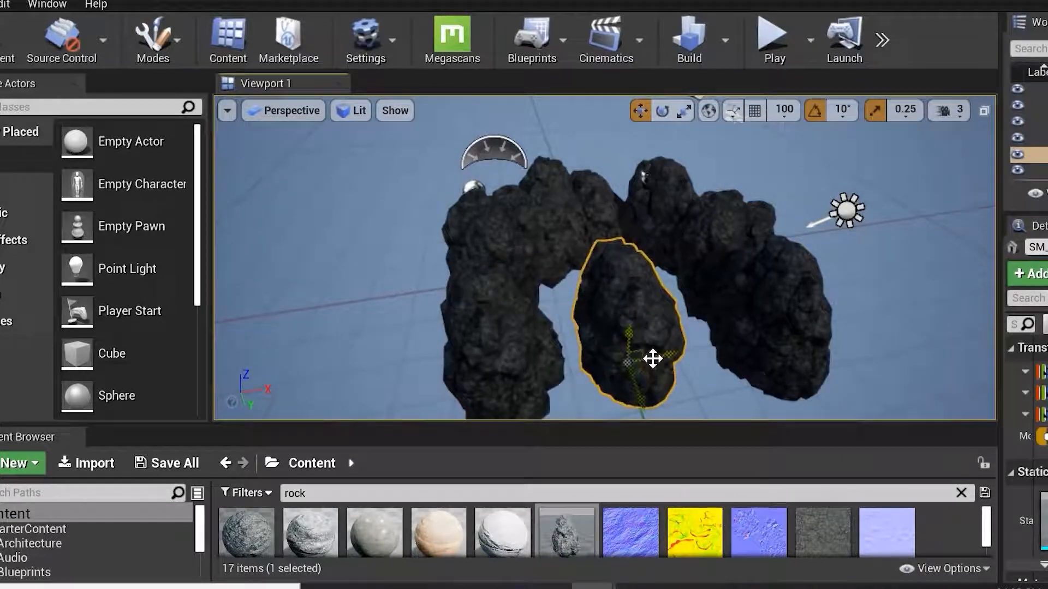
Rotate and scale the moved rock so it closes the gap in the ring.
{"action": "key", "text": "e"}
{"action": "left_click_drag", "start_coordinate": [709, 352], "coordinate": [638, 418]}
{"action": "key", "text": "r"}
{"action": "left_click_drag", "start_coordinate": [665, 352], "coordinate": [622, 382], "text": "alt"}
{"action": "key", "text": "e"}
{"action": "key", "text": "r"}
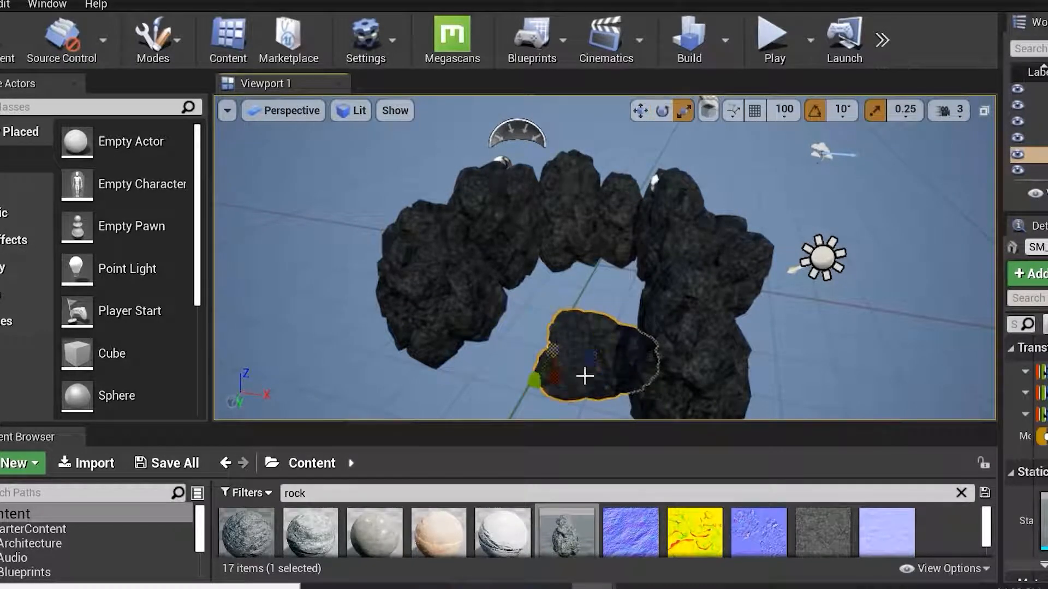
{"action": "left_click_drag", "start_coordinate": [553, 350], "coordinate": [462, 318]}
{"action": "key", "text": "w"}
{"action": "scroll", "coordinate": [462, 319], "scroll_direction": "up", "scroll_amount": 1}
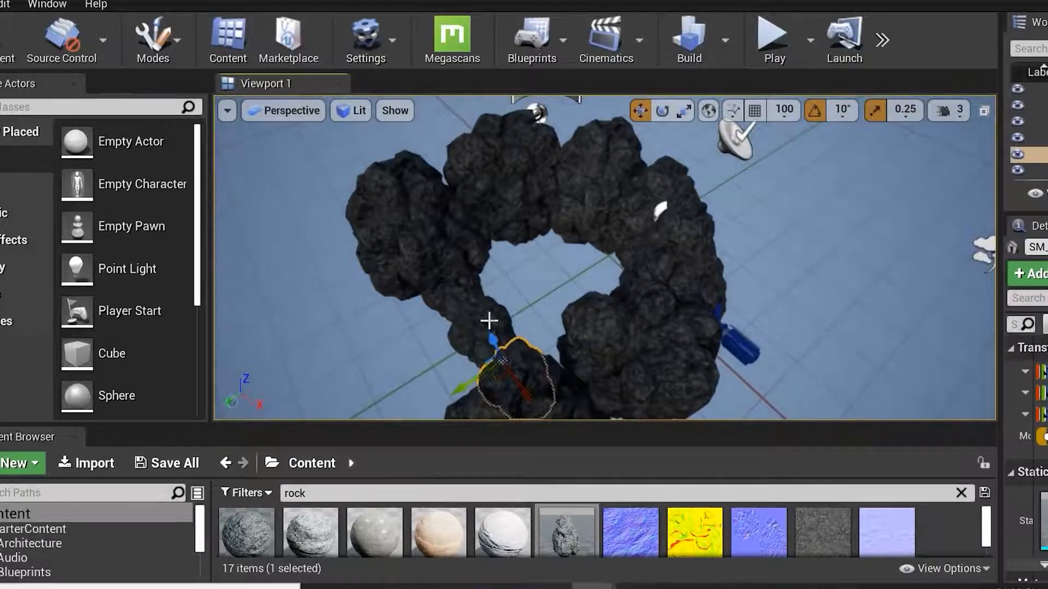
Select two small front rocks together and move them into the centre of the ring.
{"action": "left_click", "coordinate": [487, 319], "text": "ctrl"}
{"action": "left_click", "coordinate": [446, 304], "text": "ctrl"}
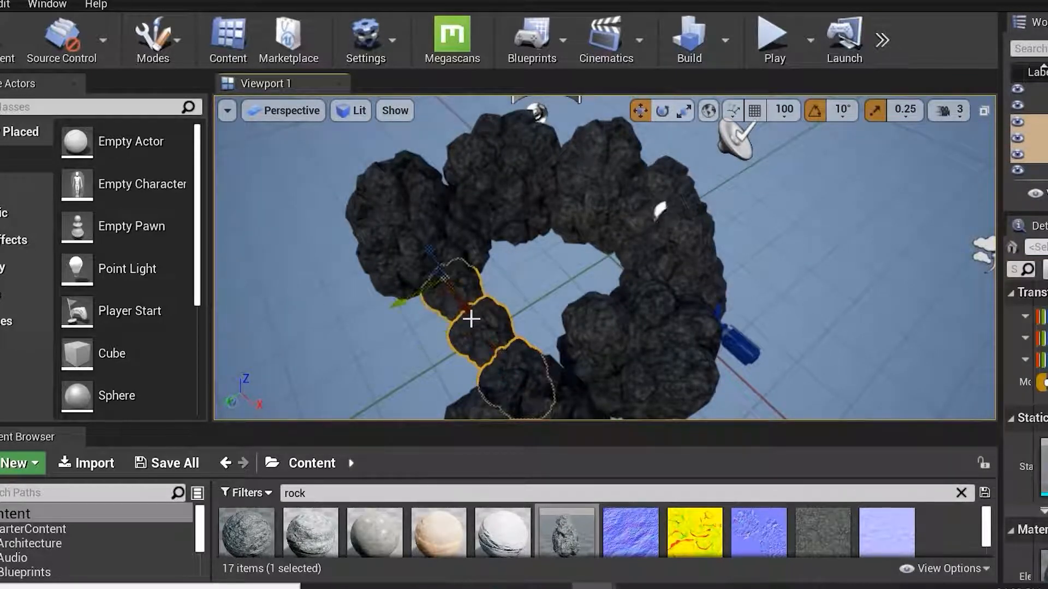
{"action": "left_click_drag", "start_coordinate": [401, 304], "coordinate": [449, 313]}
{"action": "mouse_move", "coordinate": [488, 362]}
{"action": "left_mouse_down"}
{"action": "mouse_move", "coordinate": [516, 352]}
{"action": "mouse_move", "coordinate": [508, 357]}
{"action": "left_mouse_up"}
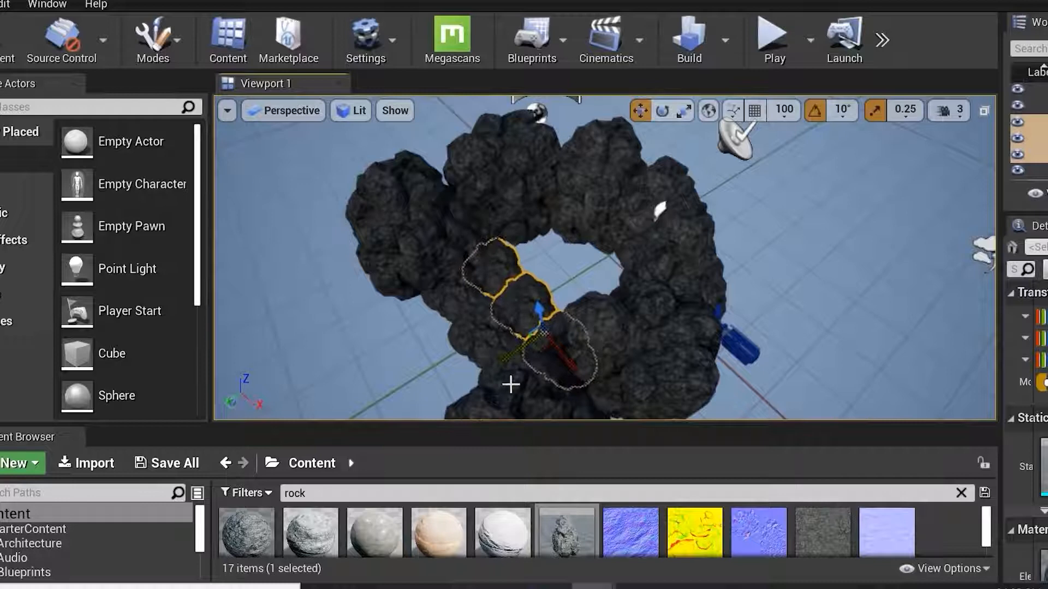
{"action": "left_click_drag", "start_coordinate": [498, 361], "coordinate": [568, 305]}
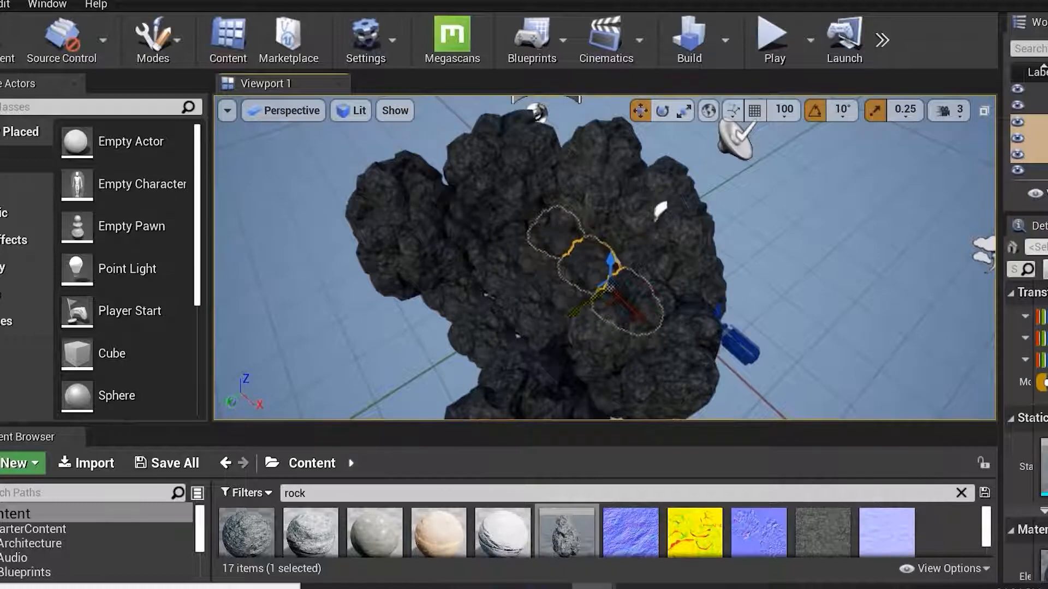
Inspect the inside of the rock enclosure up close, toggling the fullscreen viewport.
{"action": "left_click", "coordinate": [596, 306]}
{"action": "scroll", "coordinate": [596, 306], "scroll_direction": "up", "scroll_amount": 5}
{"action": "right_click_drag", "start_coordinate": [596, 306], "coordinate": [589, 218]}
{"action": "scroll", "coordinate": [545, 321], "scroll_direction": "up", "scroll_amount": 4}
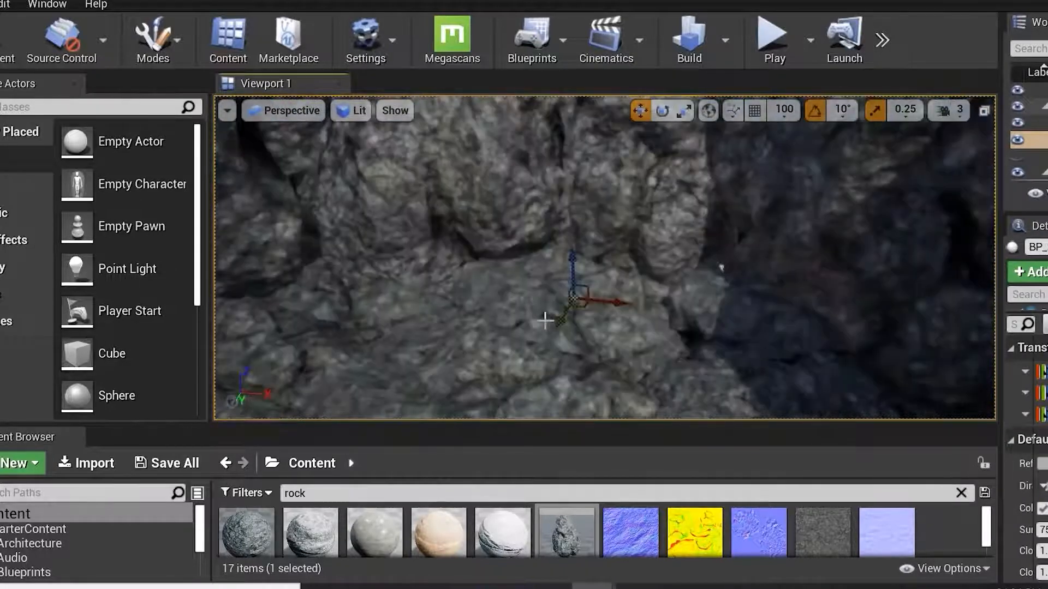
{"action": "scroll", "coordinate": [545, 321], "scroll_direction": "down", "scroll_amount": 4}
{"action": "key", "text": "F11"}
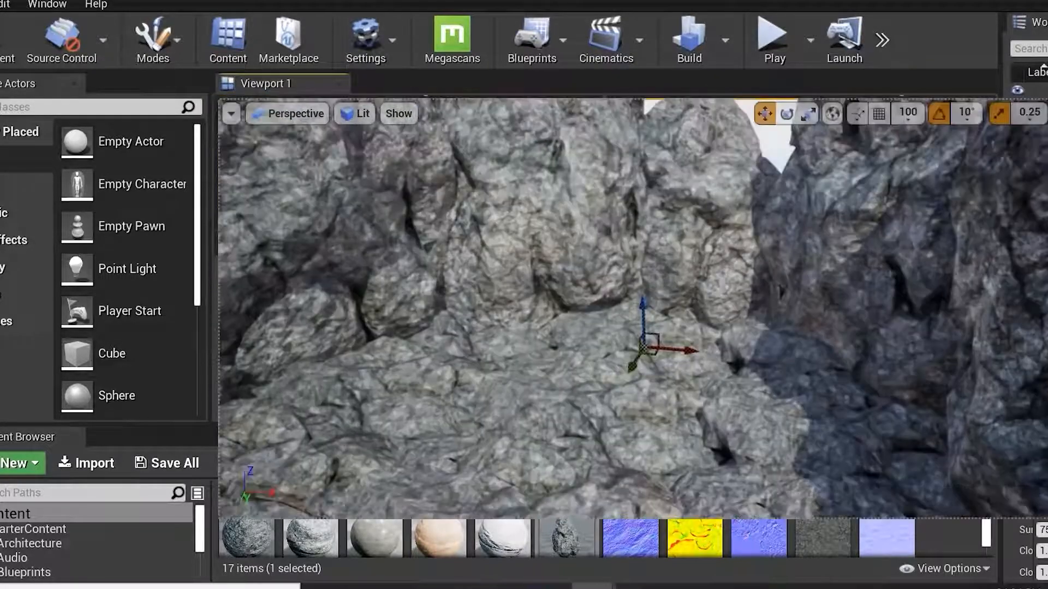
{"action": "right_click_drag", "start_coordinate": [584, 332], "coordinate": [593, 323]}
{"action": "left_click_drag", "start_coordinate": [551, 250], "coordinate": [568, 232], "text": "alt"}
{"action": "scroll", "coordinate": [551, 250], "scroll_direction": "up", "scroll_amount": 5}
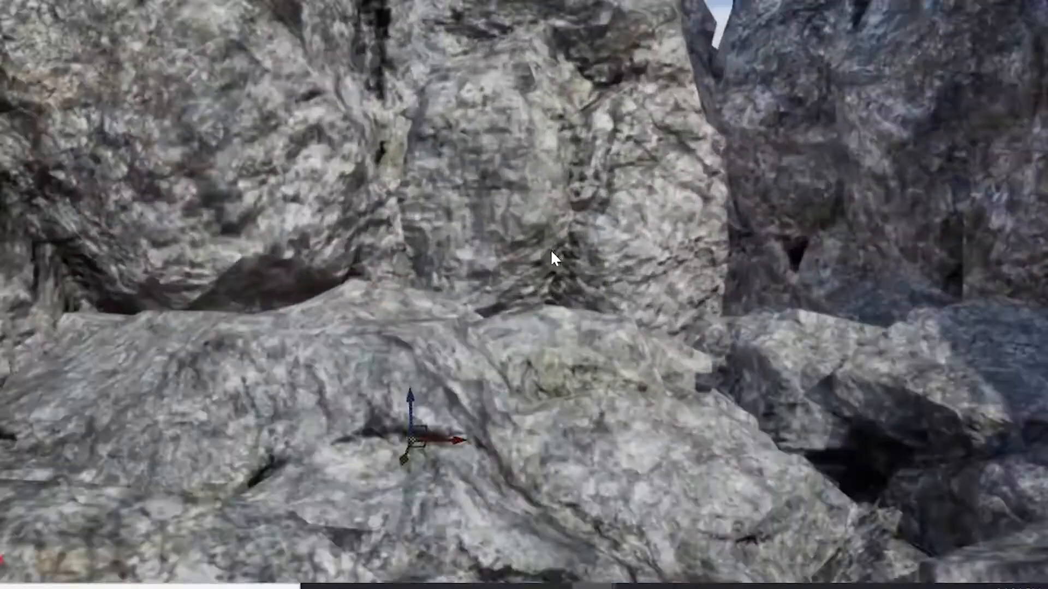
{"action": "mouse_move", "coordinate": [551, 250]}
{"action": "right_mouse_down"}
{"action": "mouse_move", "coordinate": [573, 271]}
{"action": "mouse_move", "coordinate": [524, 300]}
{"action": "mouse_move", "coordinate": [549, 254]}
{"action": "mouse_move", "coordinate": [579, 253]}
{"action": "mouse_move", "coordinate": [523, 273]}
{"action": "mouse_move", "coordinate": [546, 260]}
{"action": "right_mouse_up"}
{"action": "right_click_drag", "start_coordinate": [634, 296], "coordinate": [637, 301]}
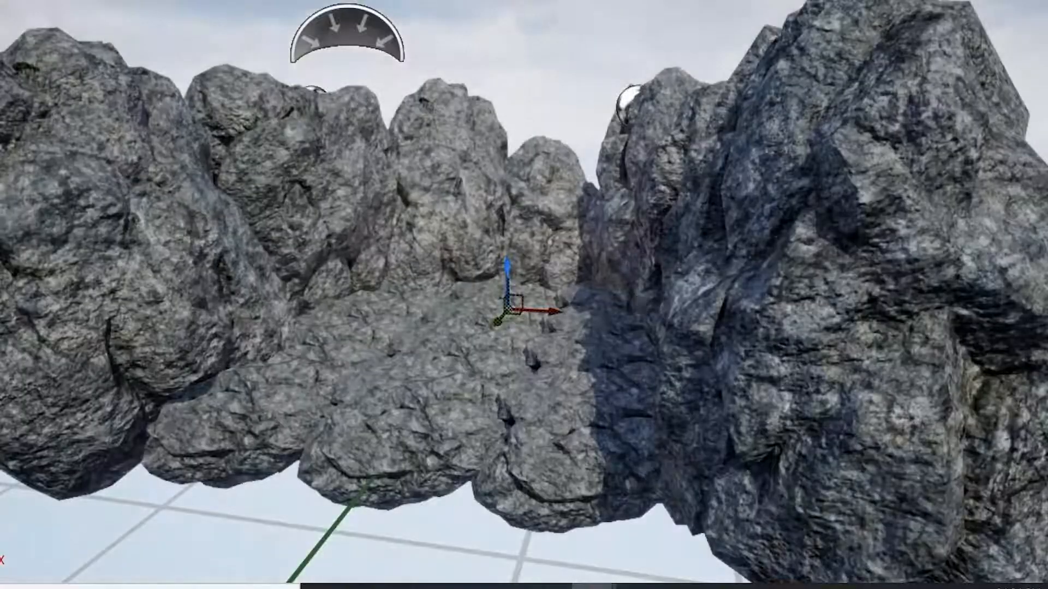
{"action": "key", "text": "F11"}
{"action": "right_click_drag", "start_coordinate": [543, 283], "coordinate": [567, 306]}
{"action": "left_click_drag", "start_coordinate": [568, 306], "coordinate": [572, 306], "text": "alt"}
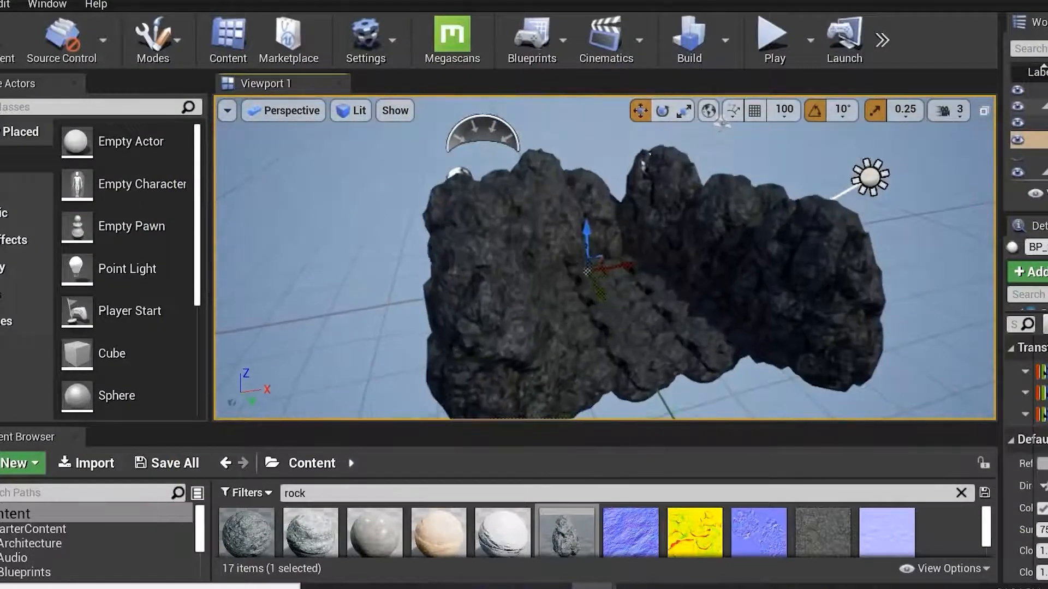
Search Place Actors for play, place a Player Start inside the rock enclosure, and play the level.
{"action": "left_click", "coordinate": [83, 107]}
{"action": "type", "text": "play"}
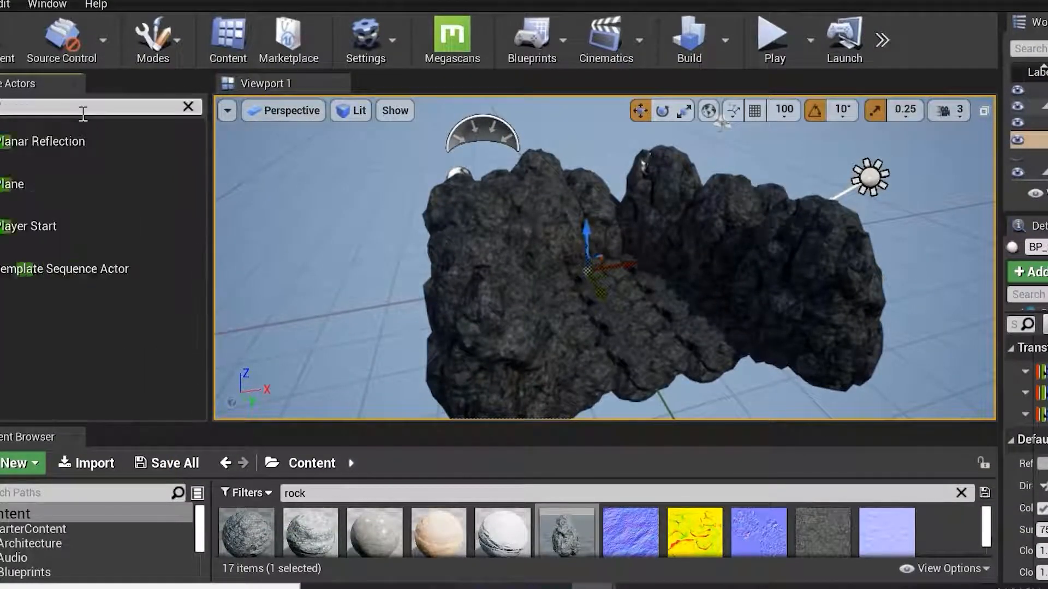
{"action": "left_click_drag", "start_coordinate": [19, 137], "coordinate": [677, 281]}
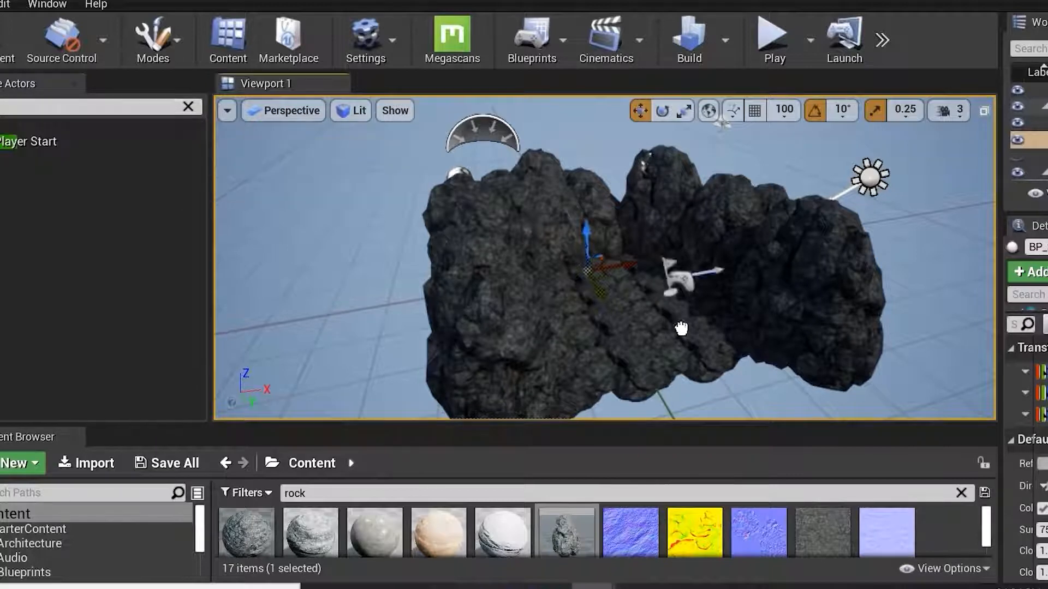
{"action": "left_click_drag", "start_coordinate": [662, 337], "coordinate": [590, 295]}
{"action": "right_click_drag", "start_coordinate": [589, 294], "coordinate": [628, 322]}
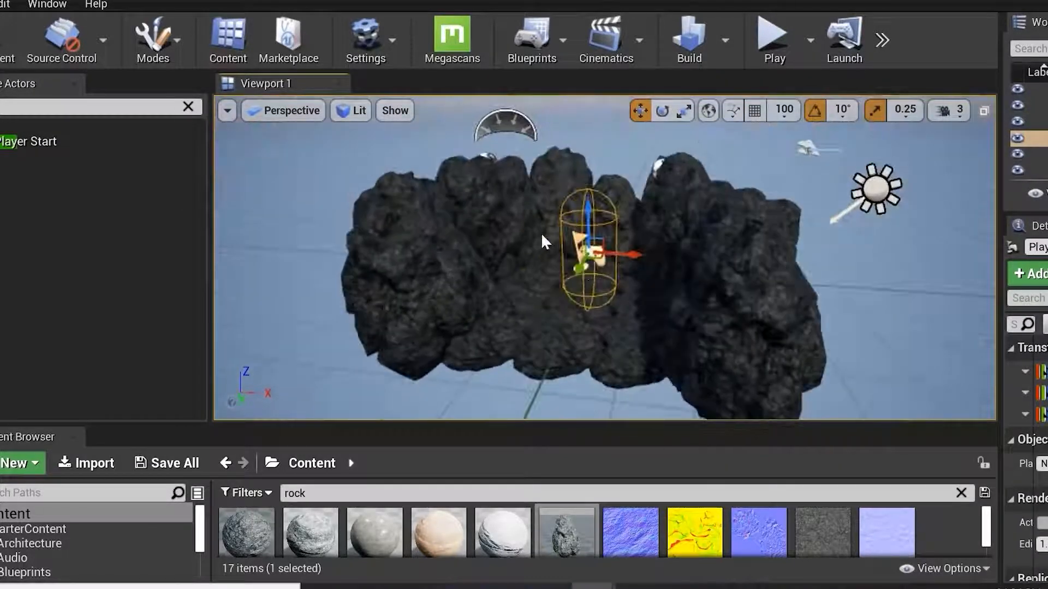
{"action": "scroll", "coordinate": [541, 244], "scroll_direction": "up", "scroll_amount": 8}
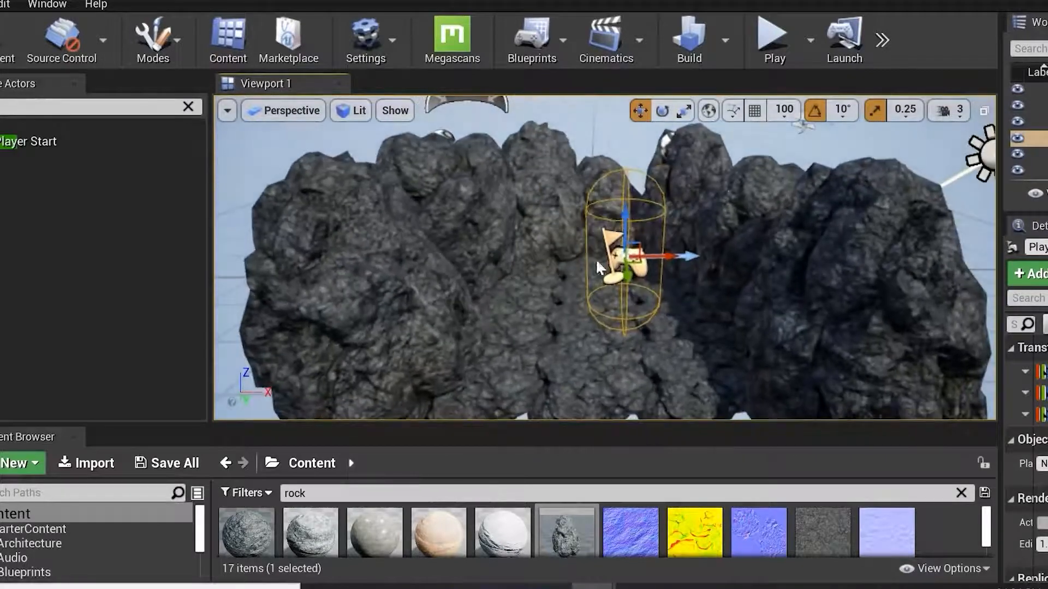
{"action": "left_click", "coordinate": [771, 36]}
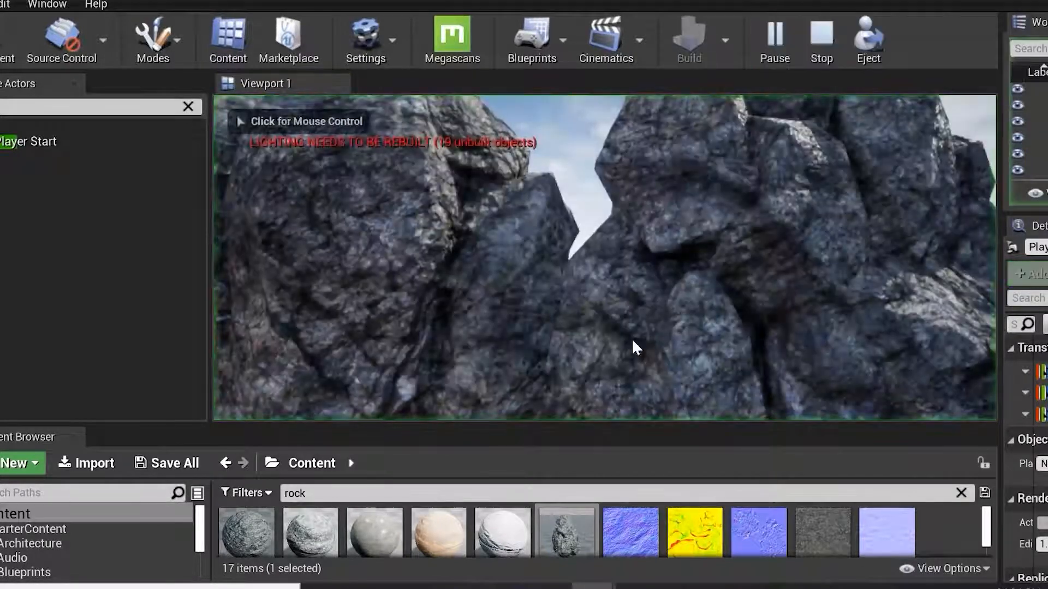
Walk around inside the rock enclosure in play mode, then stop playing.
{"action": "left_click", "coordinate": [645, 350]}
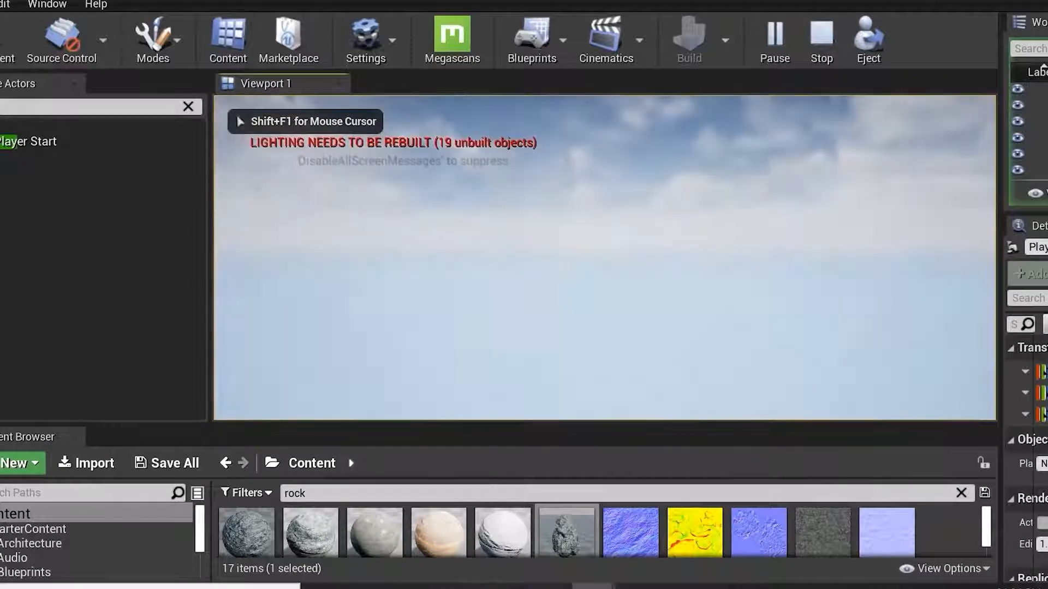
{"action": "key", "text": "s"}
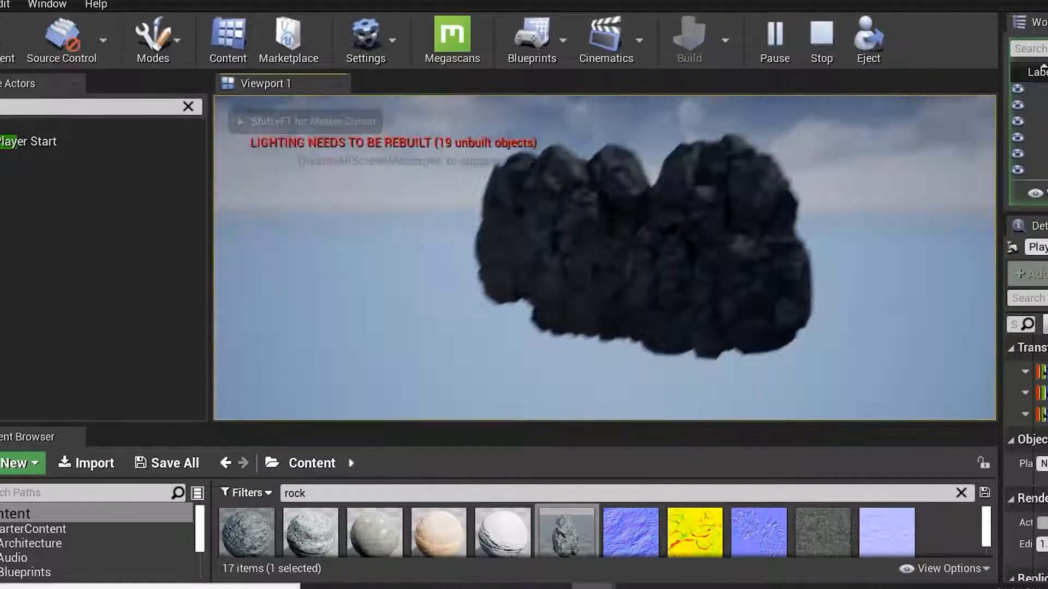
{"action": "key", "text": "w"}
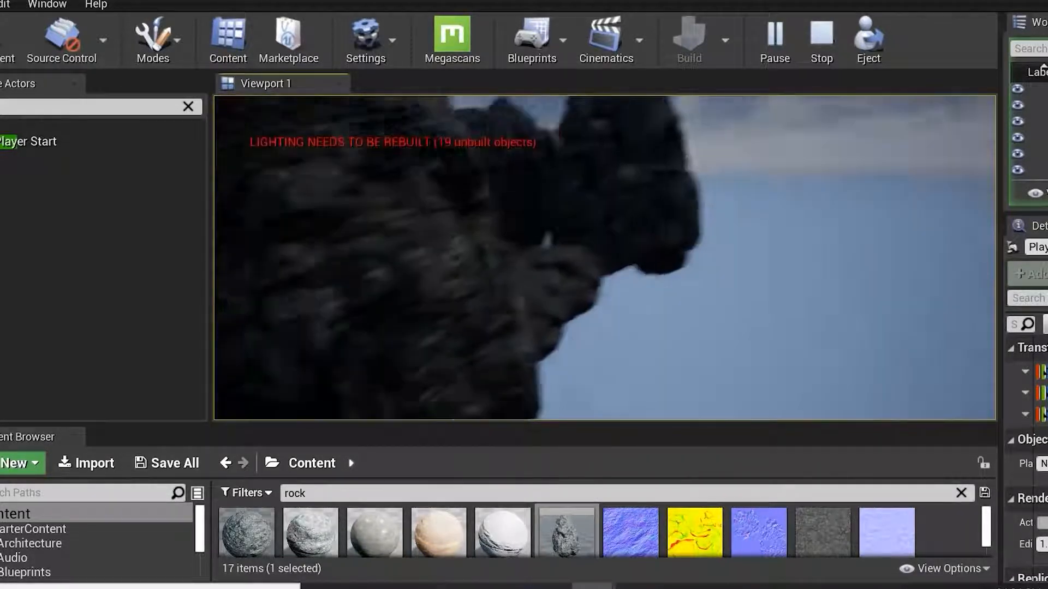
{"action": "key", "text": "w"}
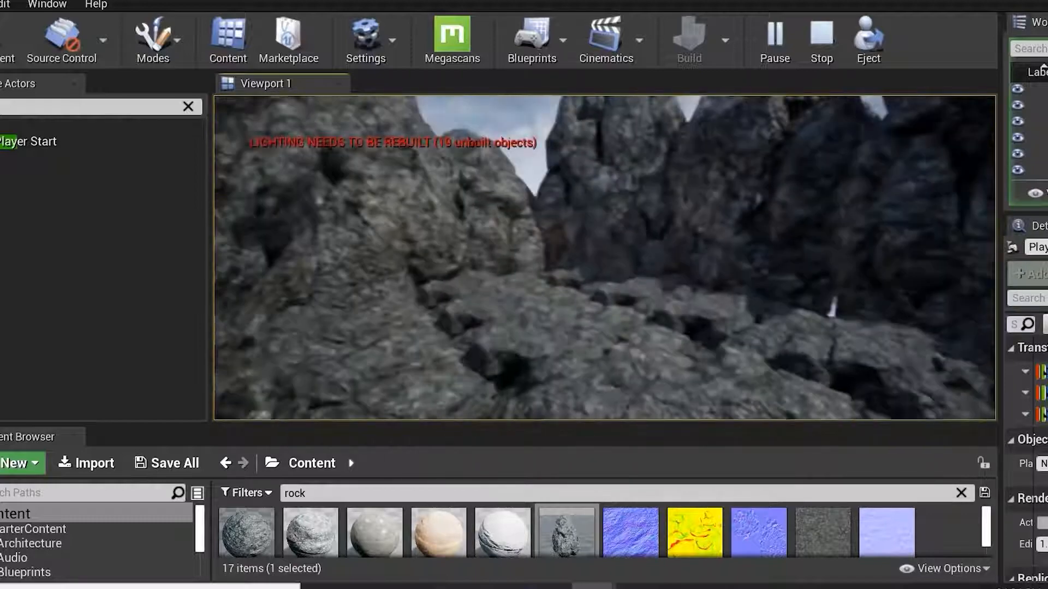
{"action": "key", "text": "w"}
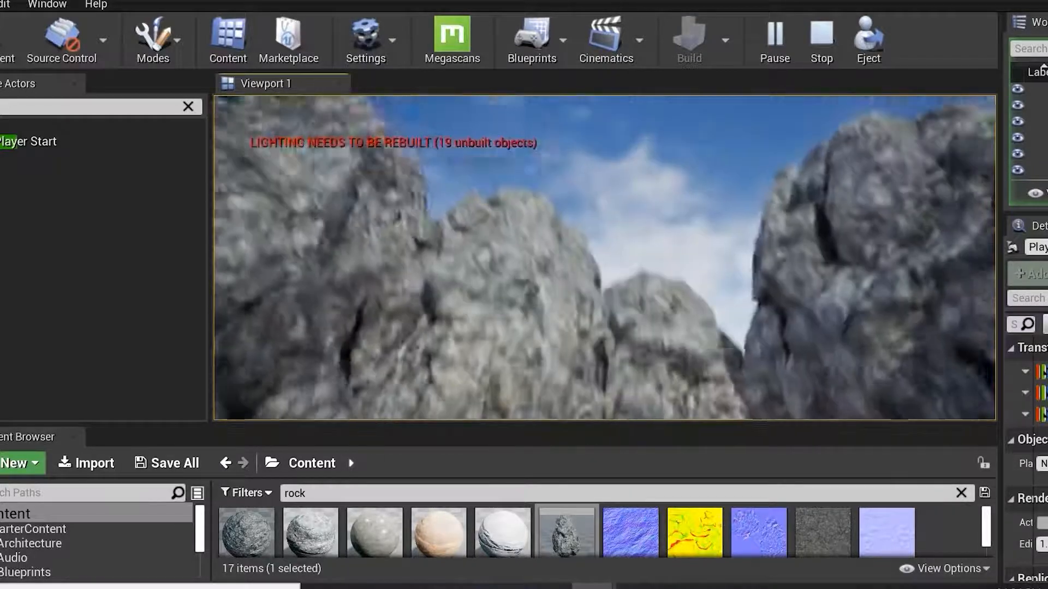
{"action": "key", "text": "w"}
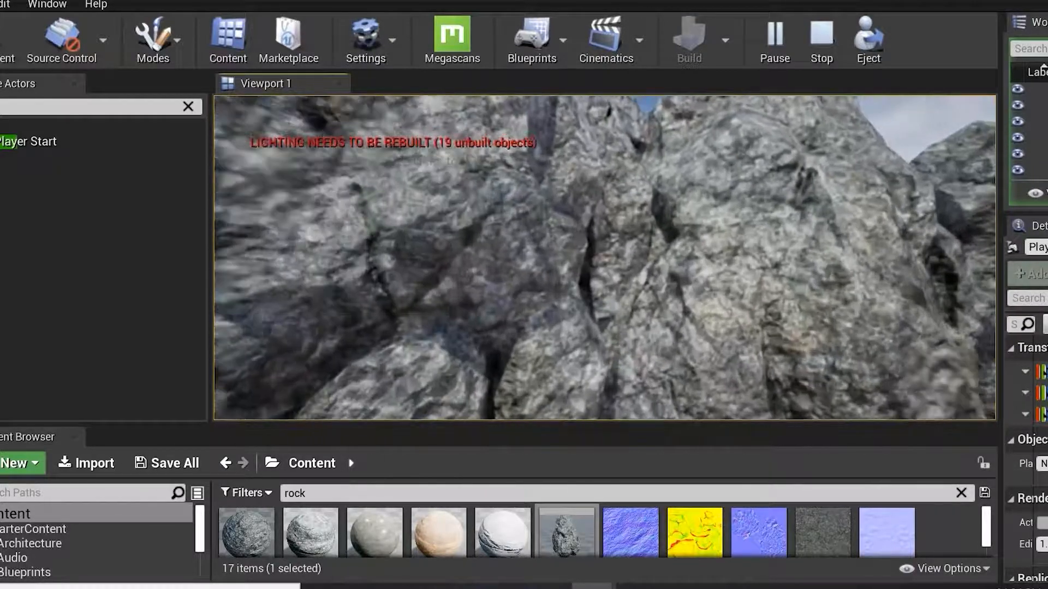
{"action": "key", "text": "s"}
{"action": "key", "text": "w"}
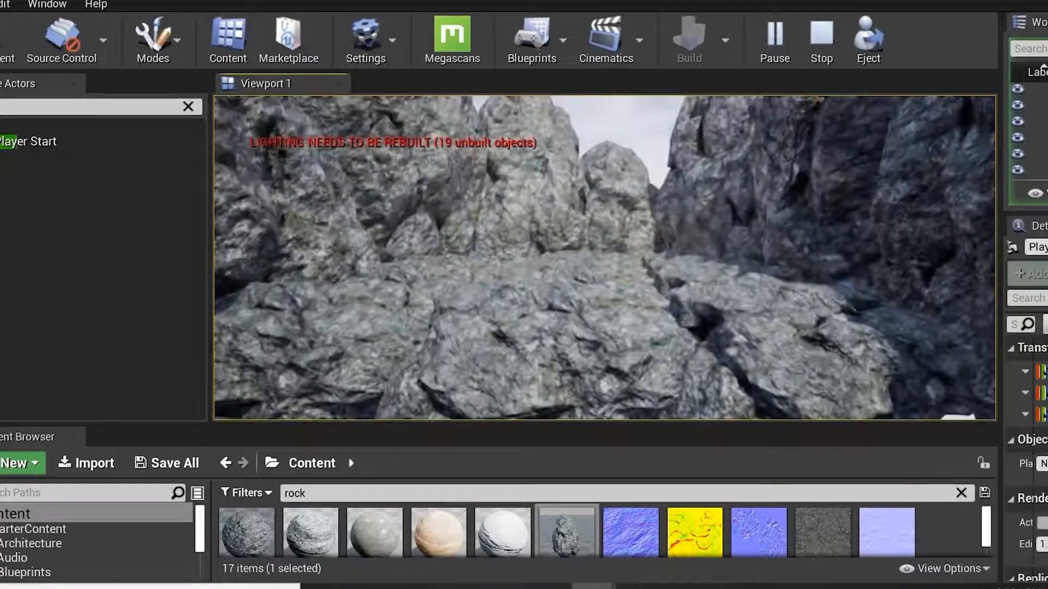
{"action": "key", "text": "Escape"}
Select a floor rock at the front of the enclosure, rotate it and scale it down to flatten the floor.
{"action": "left_click", "coordinate": [546, 339]}
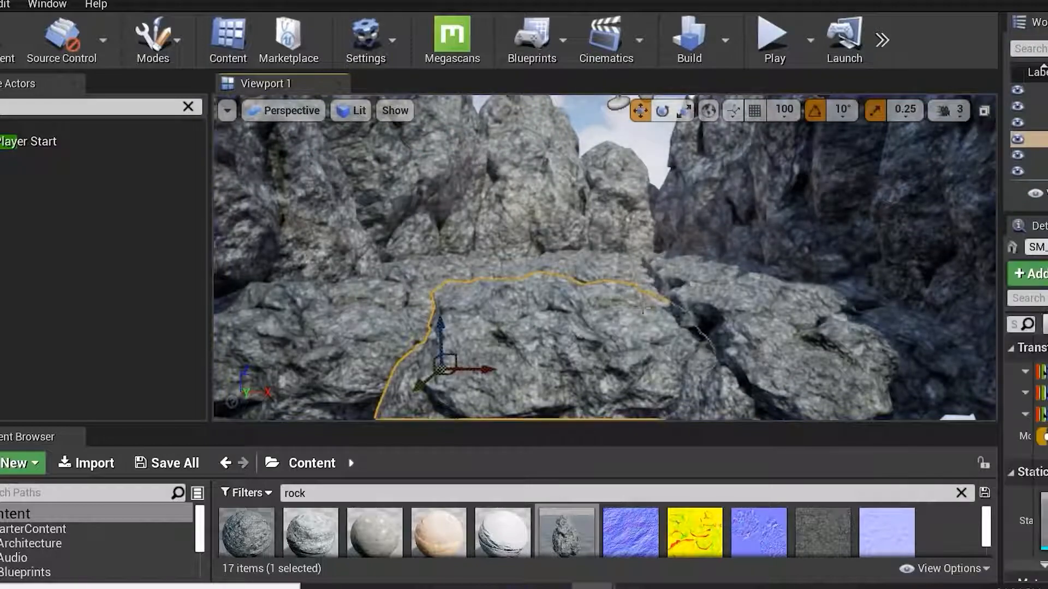
{"action": "right_click_drag", "start_coordinate": [546, 338], "coordinate": [551, 355]}
{"action": "scroll", "coordinate": [649, 263], "scroll_direction": "down", "scroll_amount": 4}
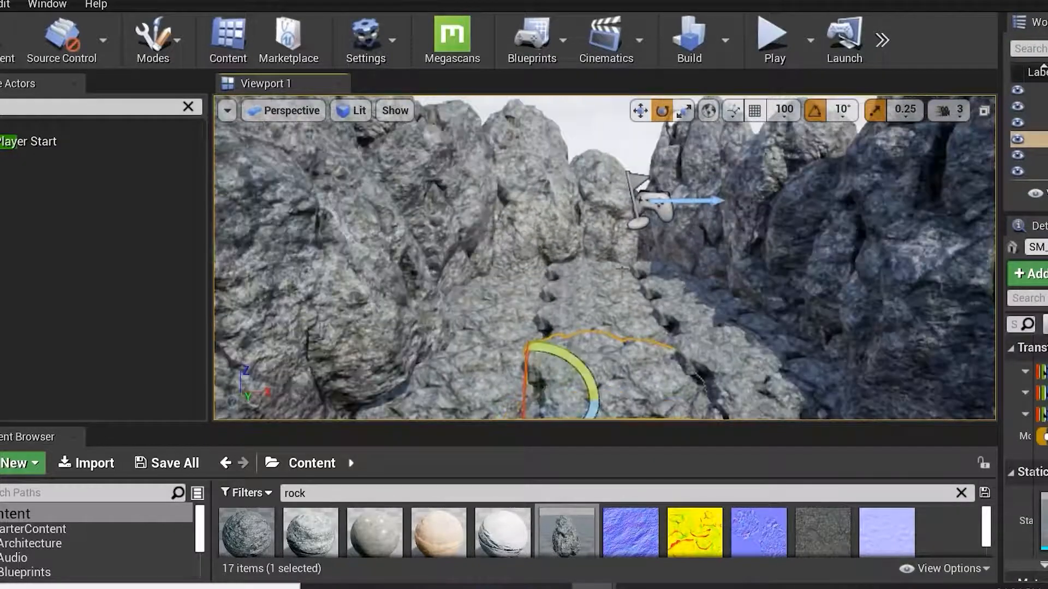
{"action": "key", "text": "F11"}
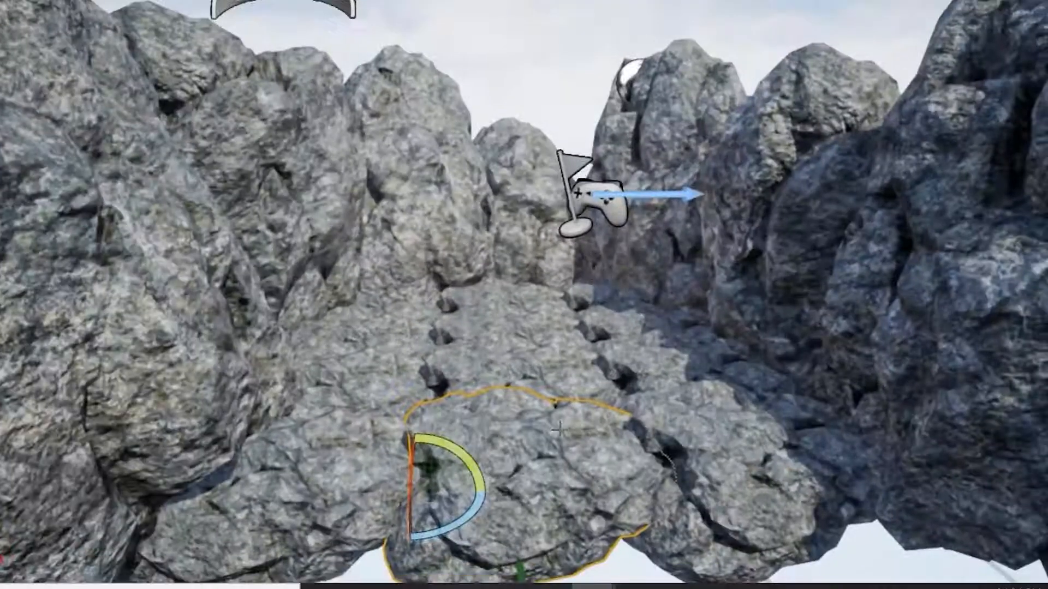
{"action": "left_click_drag", "start_coordinate": [471, 517], "coordinate": [501, 500]}
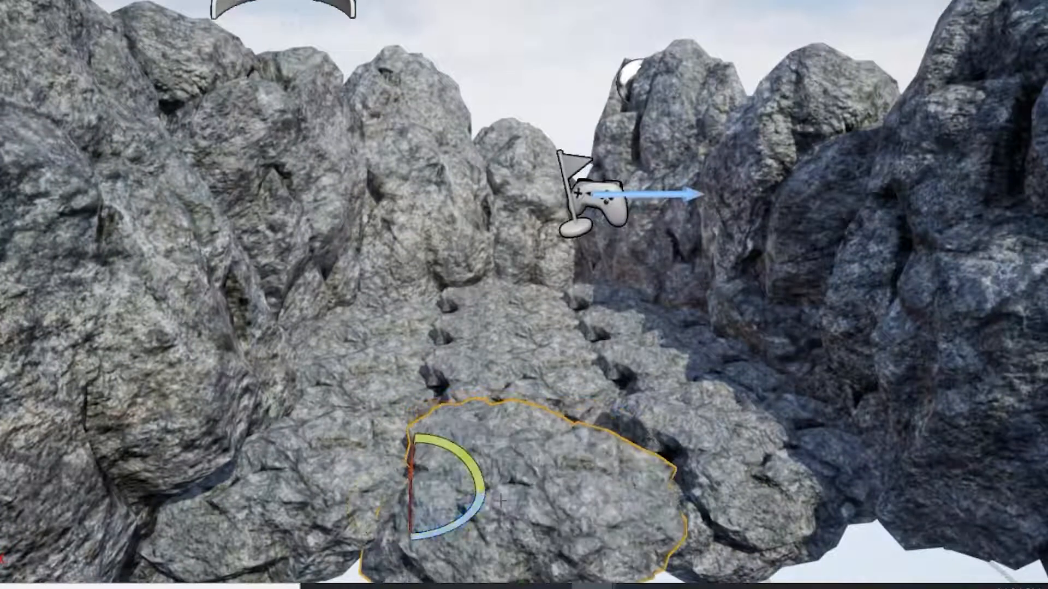
{"action": "key", "text": "r"}
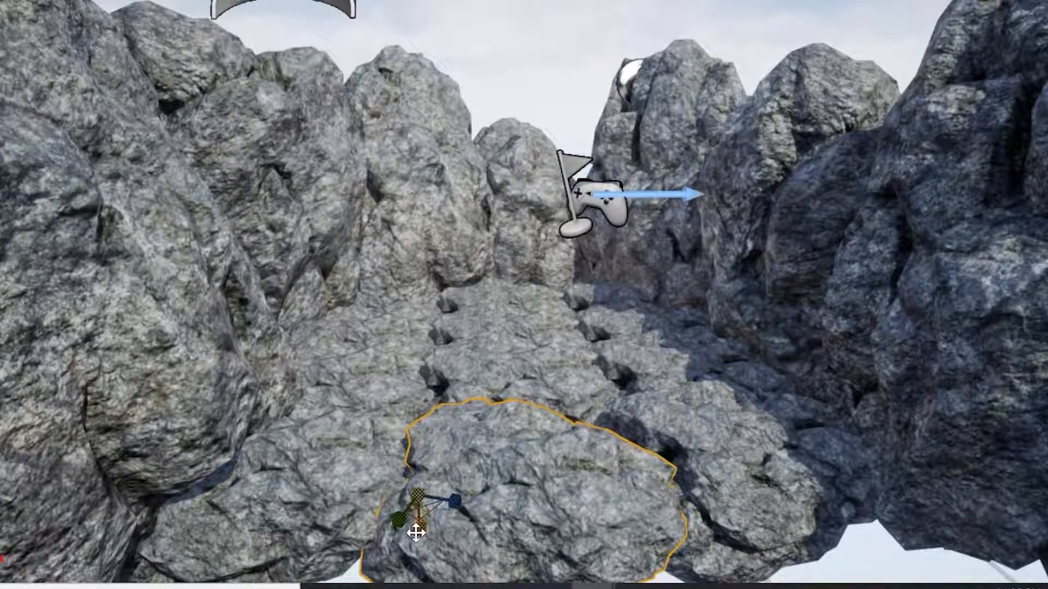
{"action": "left_click_drag", "start_coordinate": [419, 529], "coordinate": [418, 514]}
Select two more floor rocks inside the enclosure and rotate each to smooth the floor.
{"action": "left_click", "coordinate": [481, 382]}
{"action": "key", "text": "e"}
{"action": "left_click_drag", "start_coordinate": [486, 433], "coordinate": [473, 440]}
{"action": "left_click", "coordinate": [552, 334]}
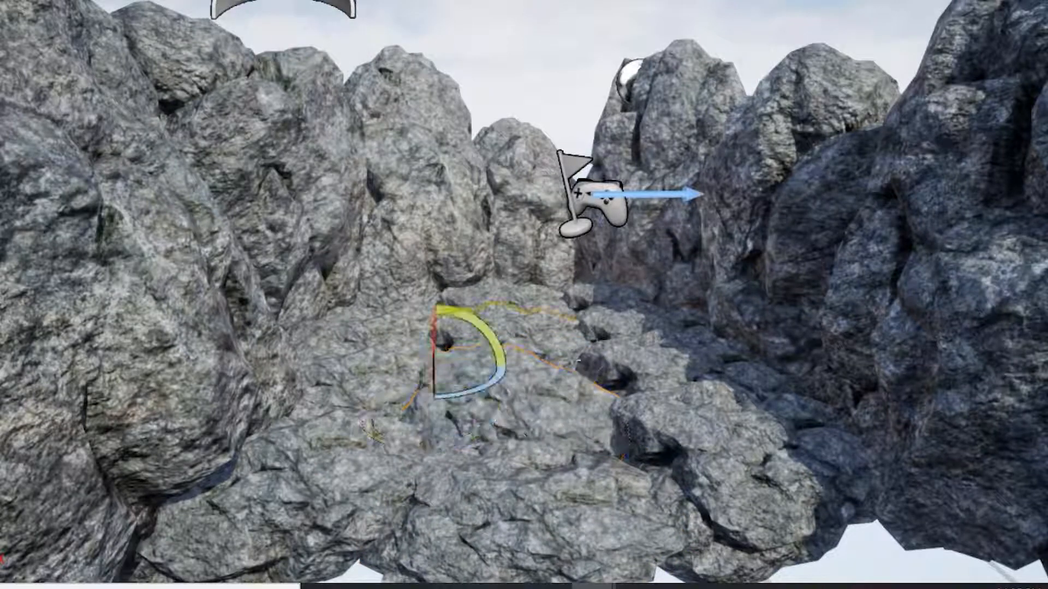
{"action": "left_click_drag", "start_coordinate": [484, 388], "coordinate": [553, 362]}
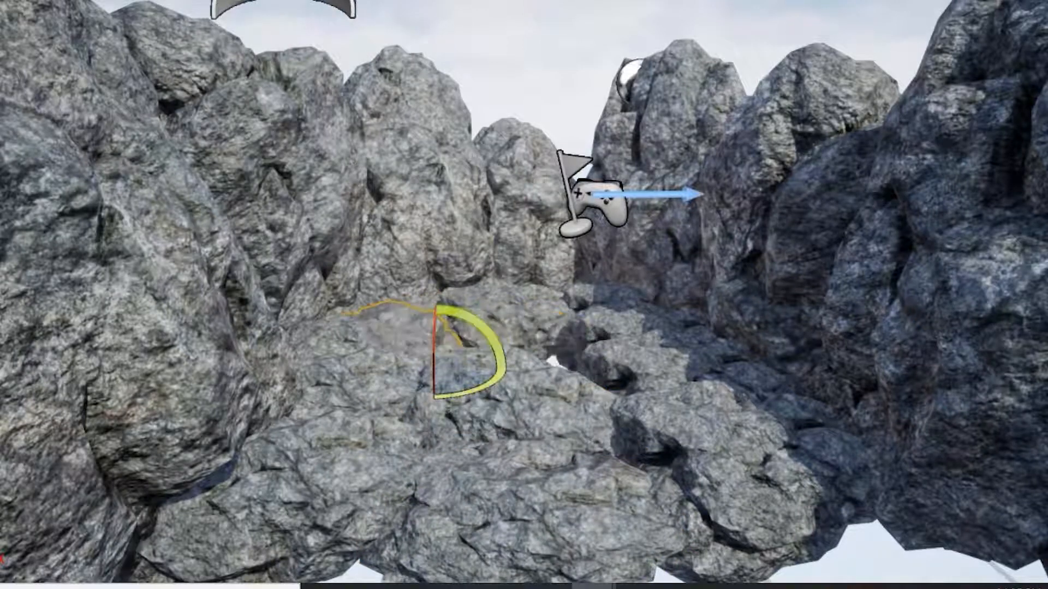
{"action": "left_click_drag", "start_coordinate": [636, 369], "coordinate": [648, 373]}
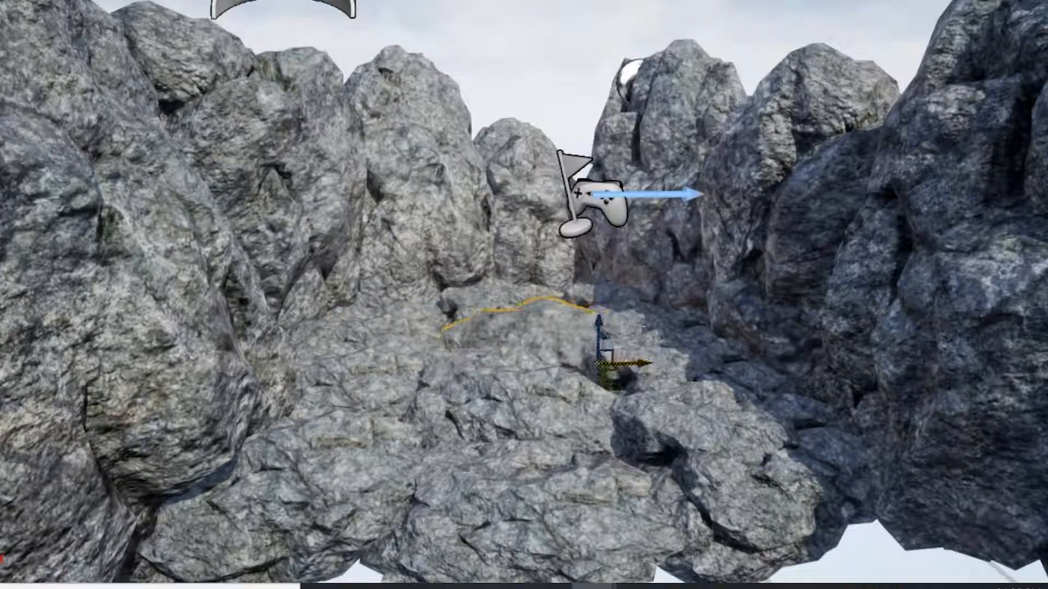
Move a floor rock inside the enclosure upward to level it with the surrounding rocks.
{"action": "scroll", "coordinate": [350, 353], "scroll_direction": "up", "scroll_amount": 5}
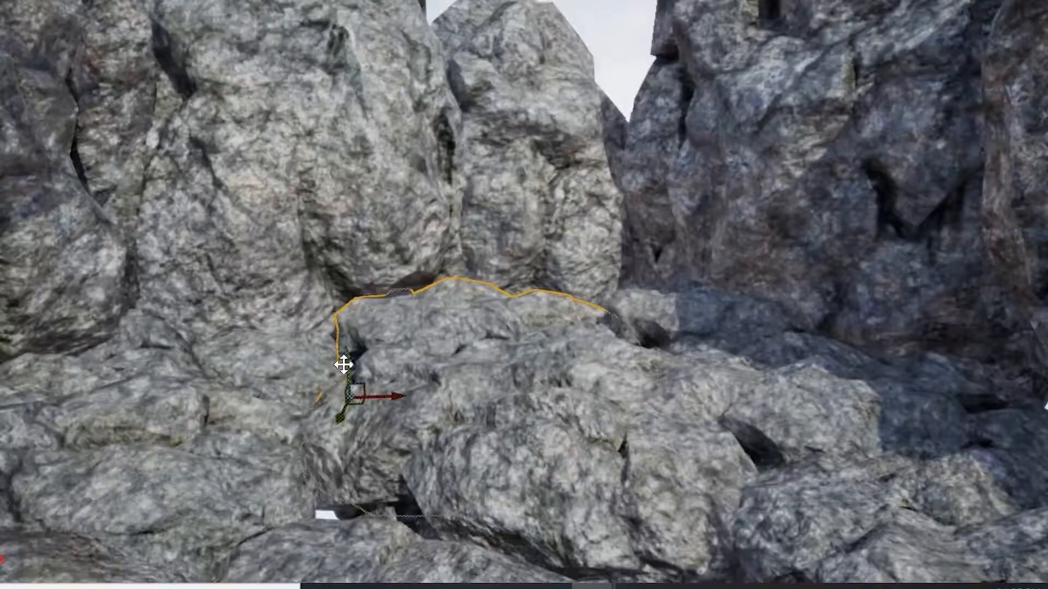
{"action": "right_click_drag", "start_coordinate": [337, 342], "coordinate": [302, 383]}
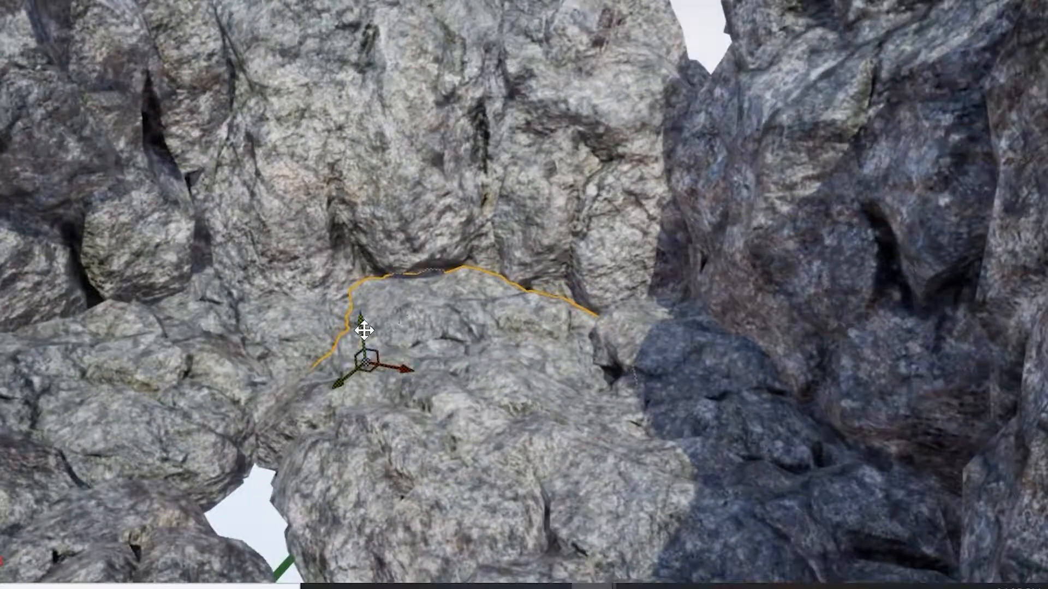
{"action": "left_click_drag", "start_coordinate": [362, 326], "coordinate": [364, 295]}
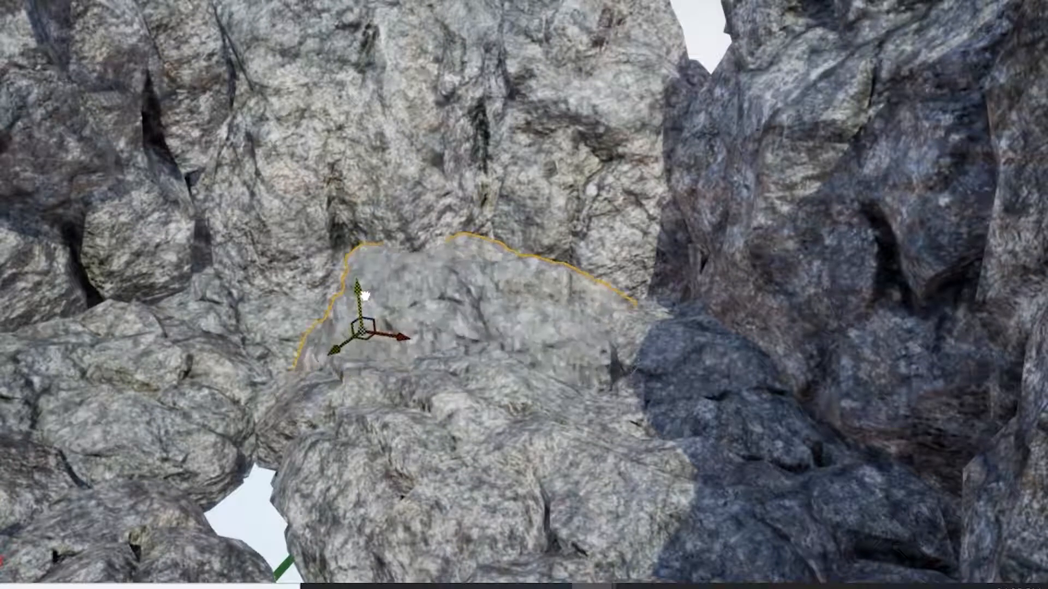
{"action": "left_click", "coordinate": [322, 531]}
{"action": "scroll", "coordinate": [278, 522], "scroll_direction": "down", "scroll_amount": 4}
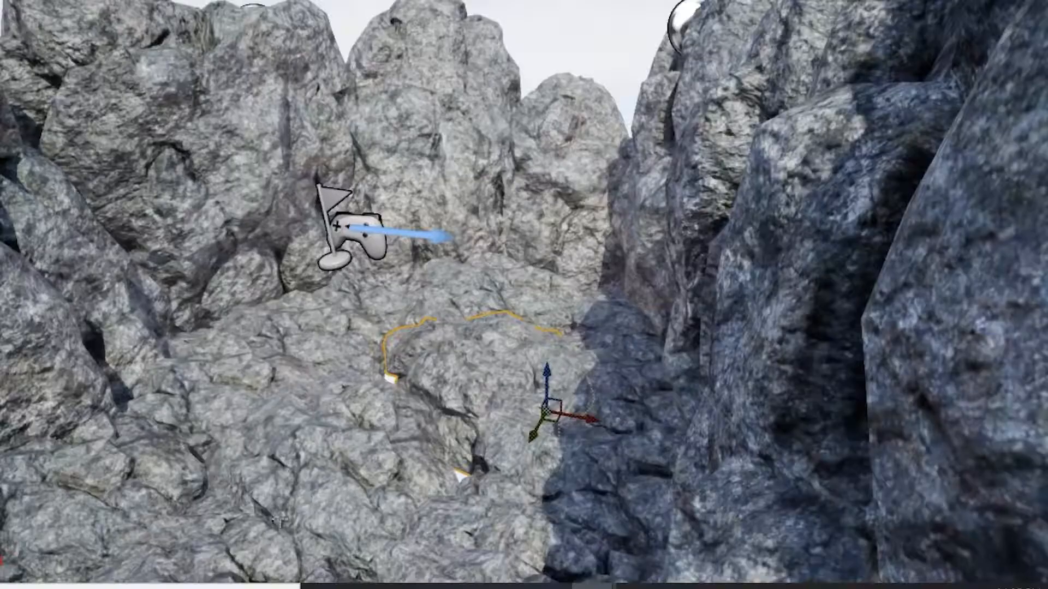
{"action": "right_click_drag", "start_coordinate": [302, 383], "coordinate": [262, 415]}
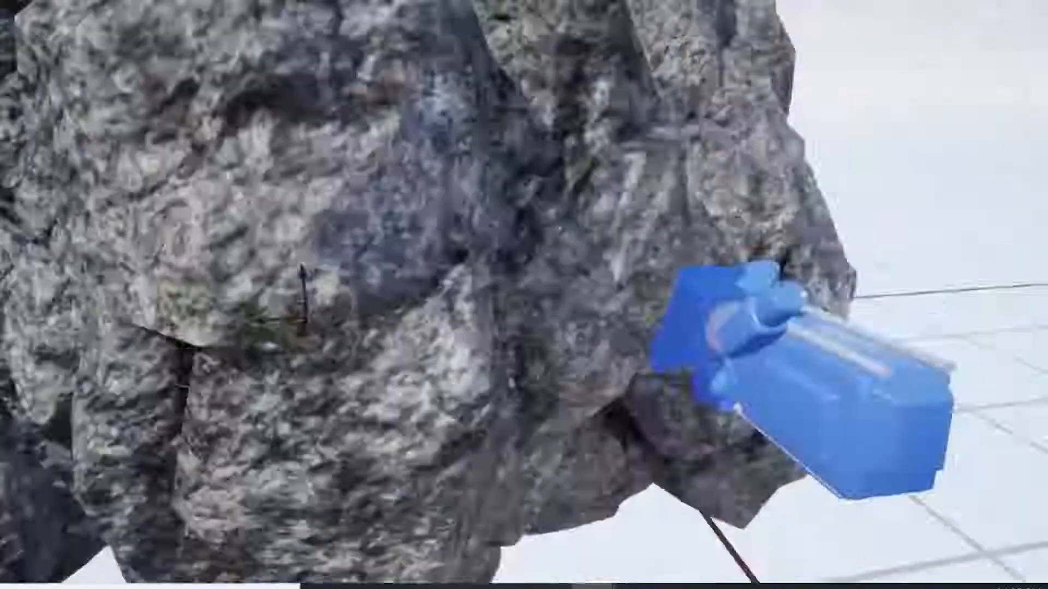
{"action": "right_click_drag", "start_coordinate": [524, 294], "coordinate": [439, 284]}
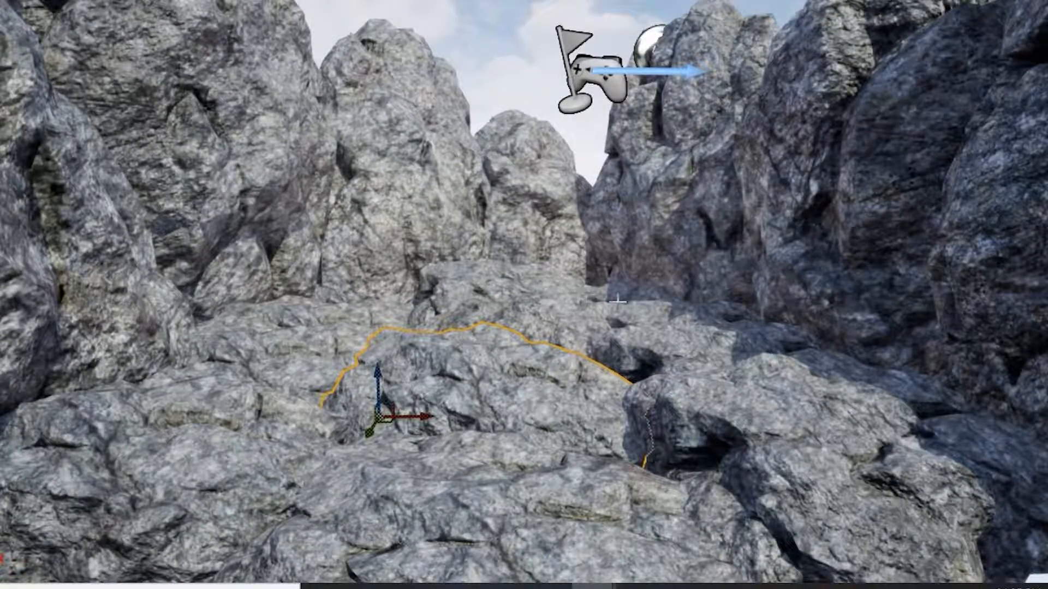
{"action": "right_click_drag", "start_coordinate": [524, 295], "coordinate": [548, 294]}
{"action": "scroll", "coordinate": [595, 275], "scroll_direction": "down", "scroll_amount": 10}
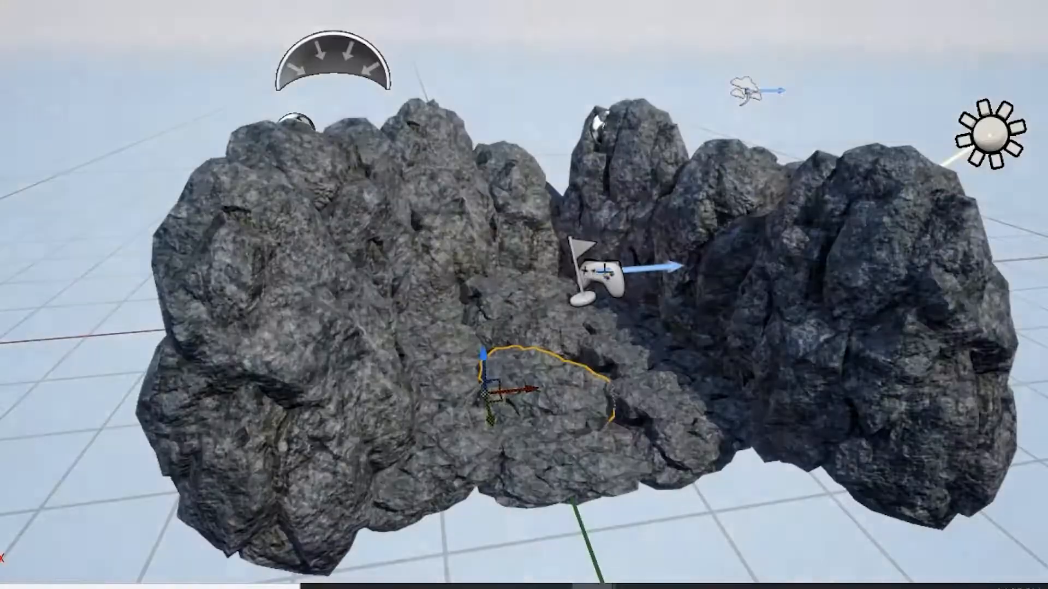
Select the directional light and rotate it to change the sun angle over the enclosure.
{"action": "left_click", "coordinate": [1014, 138]}
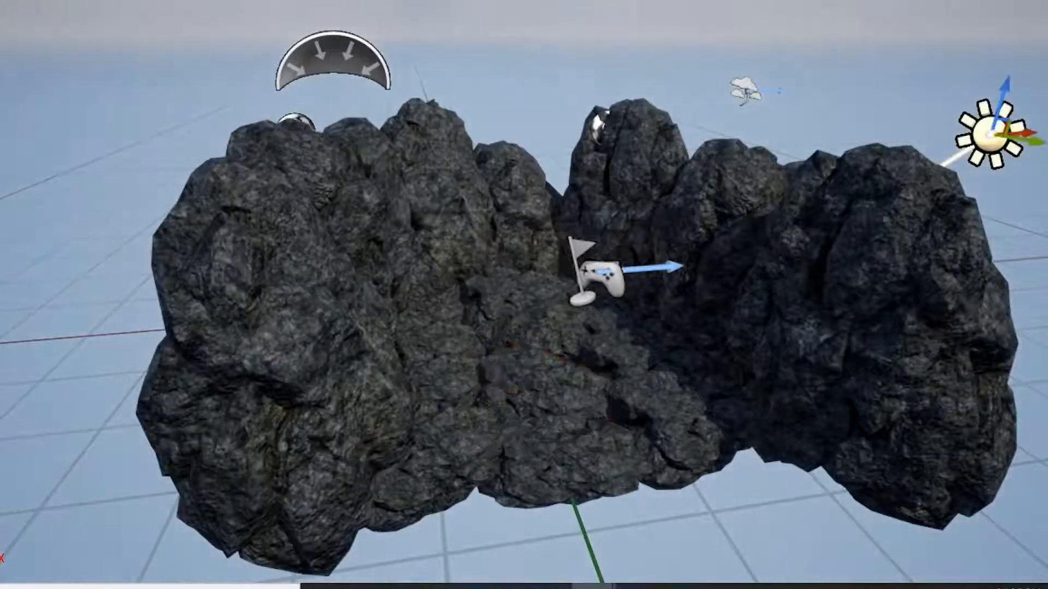
{"action": "left_click_drag", "start_coordinate": [1046, 88], "coordinate": [1018, 166]}
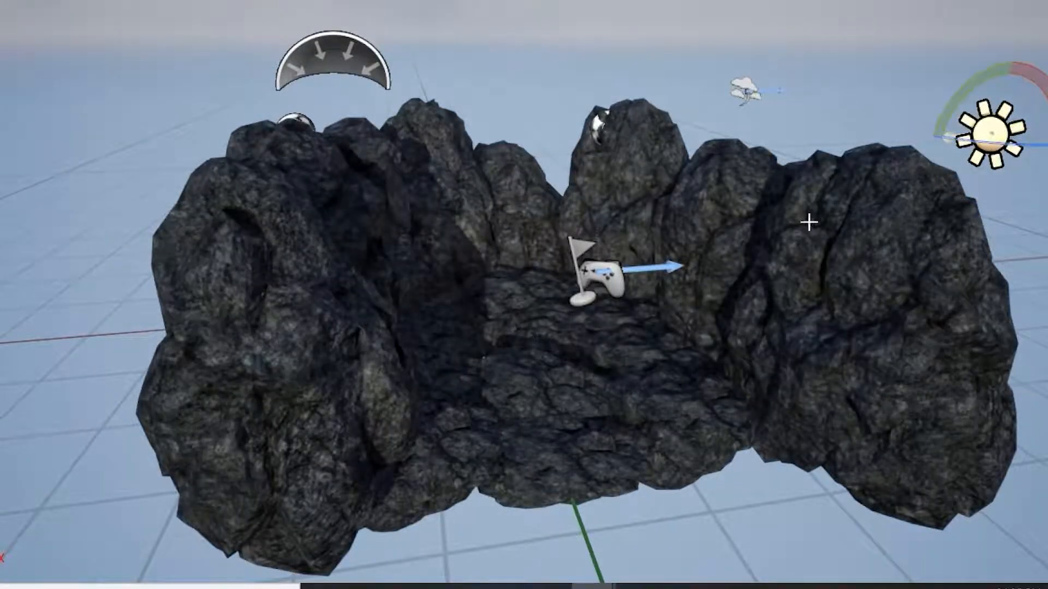
{"action": "left_click_drag", "start_coordinate": [1020, 89], "coordinate": [1001, 84]}
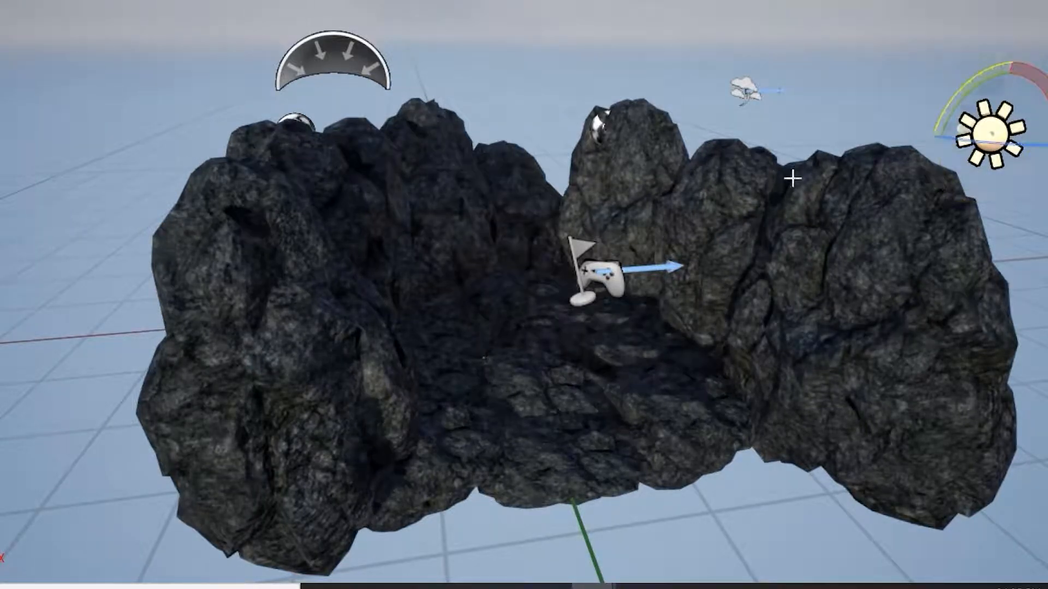
Fly through the enclosure to inspect it under the new lighting, then leave the fullscreen viewport.
{"action": "scroll", "coordinate": [547, 159], "scroll_direction": "up", "scroll_amount": 3}
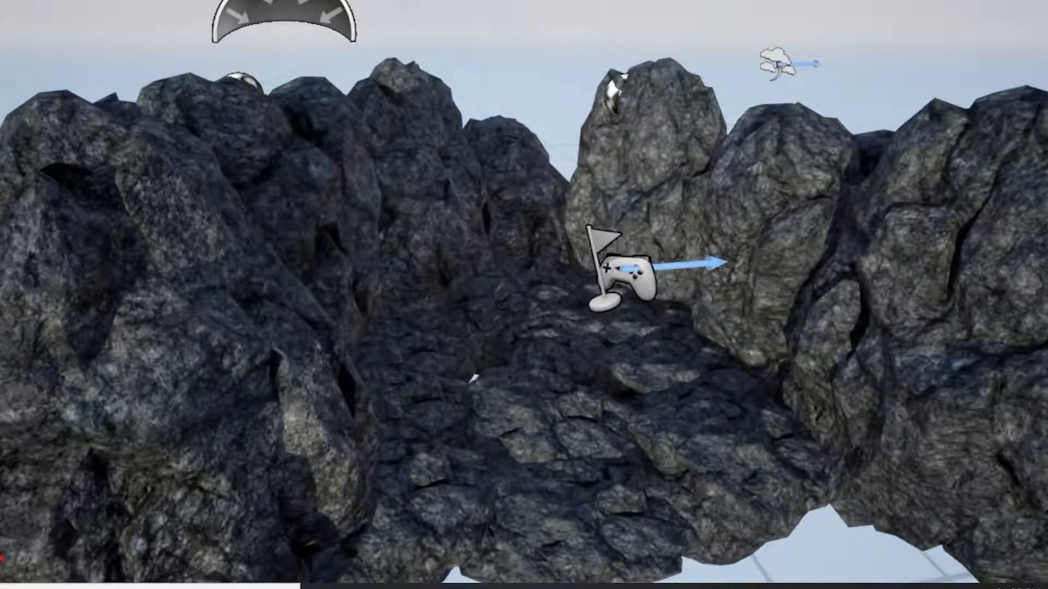
{"action": "key", "text": "w"}
{"action": "mouse_move", "coordinate": [637, 301]}
{"action": "right_mouse_down"}
{"action": "mouse_move", "coordinate": [628, 293]}
{"action": "mouse_move", "coordinate": [628, 306]}
{"action": "mouse_move", "coordinate": [629, 295]}
{"action": "right_mouse_up"}
{"action": "key", "text": "w"}
{"action": "key", "text": "s"}
{"action": "right_click_drag", "start_coordinate": [573, 173], "coordinate": [573, 173]}
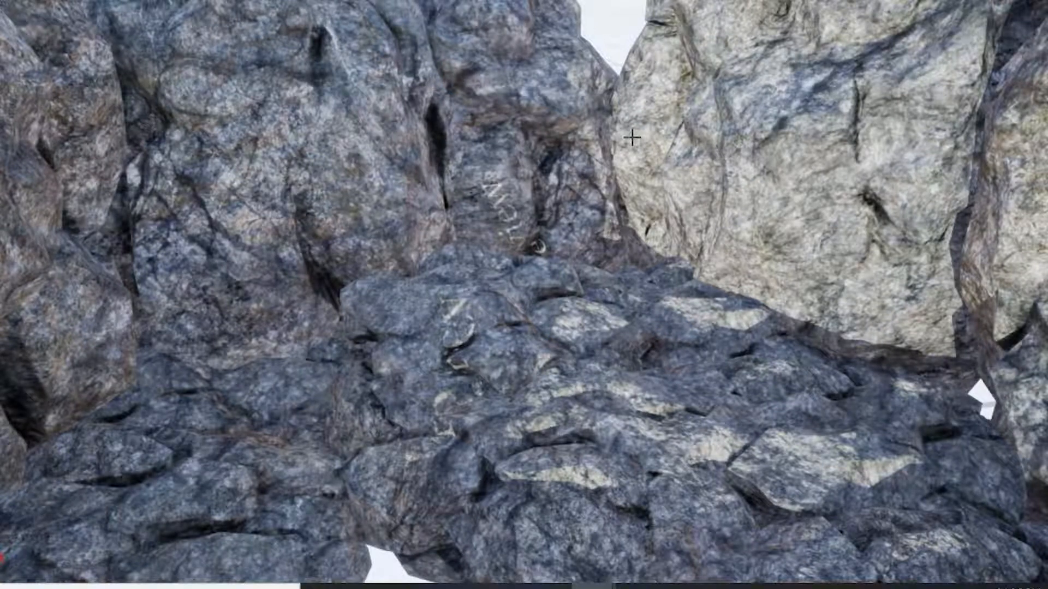
{"action": "key", "text": "F11"}
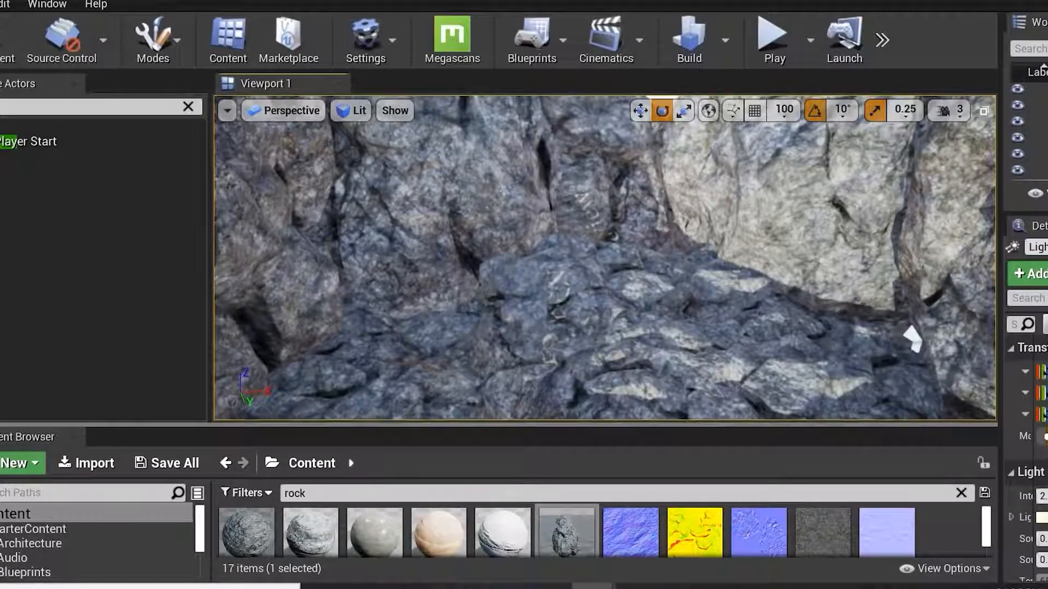
Enlarge the viewport and nudge a floor rock at the back of the enclosure slightly, then deselect it.
{"action": "left_click_drag", "start_coordinate": [535, 425], "coordinate": [535, 497]}
{"action": "left_click", "coordinate": [615, 307]}
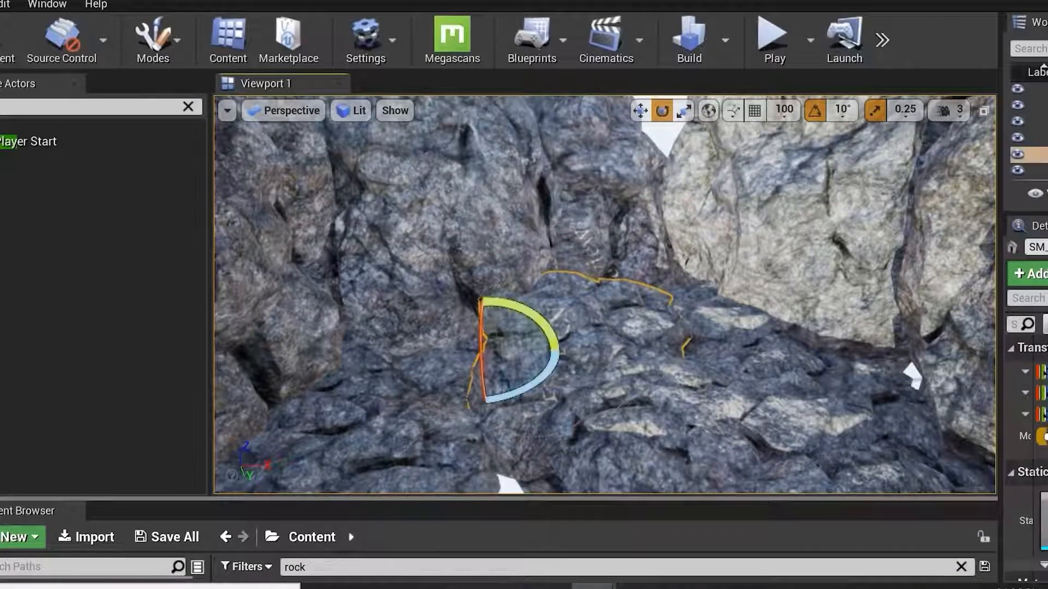
{"action": "key", "text": "w"}
{"action": "right_click_drag", "start_coordinate": [615, 305], "coordinate": [611, 300]}
{"action": "key", "text": "s"}
{"action": "key", "text": "Escape"}
{"action": "left_click", "coordinate": [594, 254]}
{"action": "left_click", "coordinate": [539, 240]}
{"action": "left_click", "coordinate": [598, 153]}
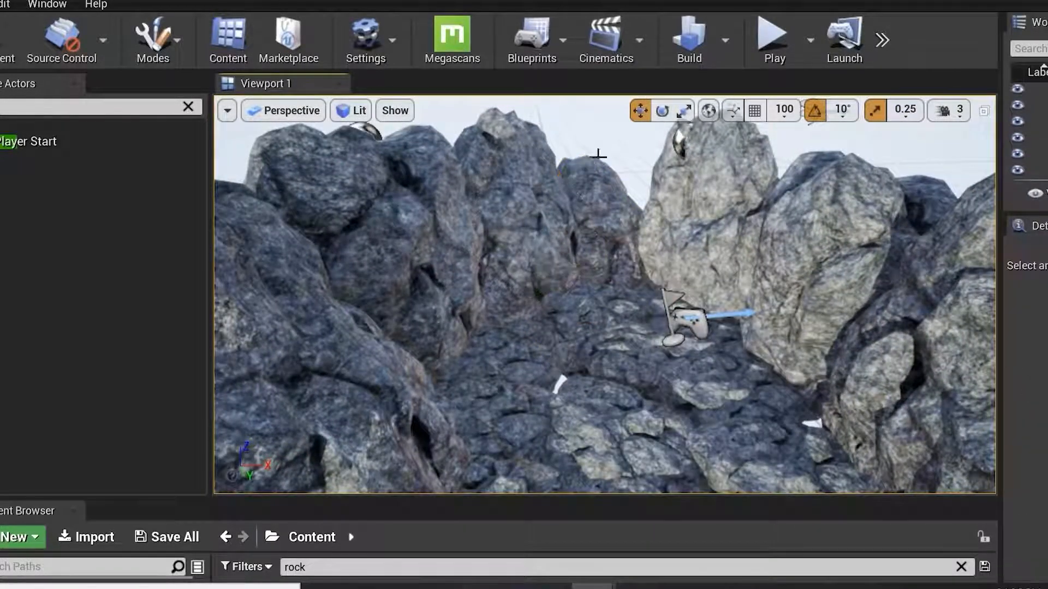
{"action": "left_click_drag", "start_coordinate": [598, 164], "coordinate": [597, 164], "text": "alt"}
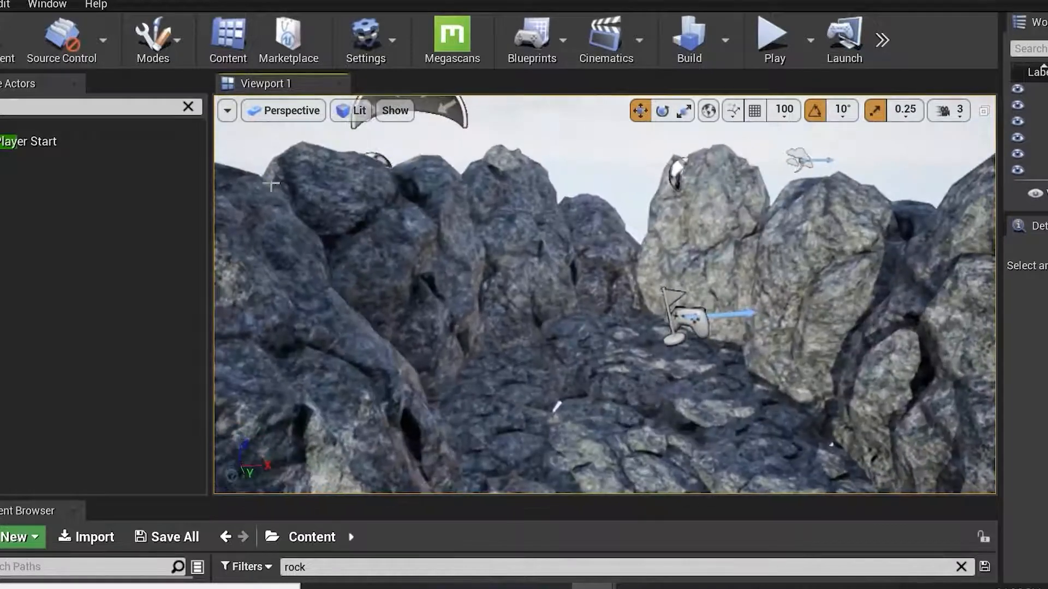
Switch to Landscape mode and create a new landscape with the default 63×63 quads settings.
{"action": "left_click", "coordinate": [181, 45]}
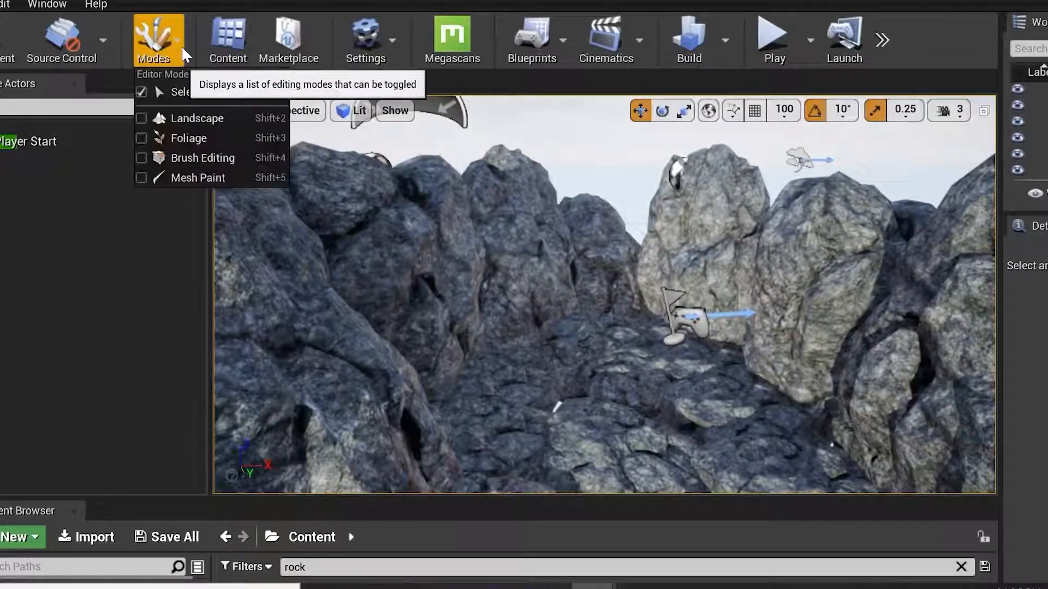
{"action": "left_click", "coordinate": [210, 119]}
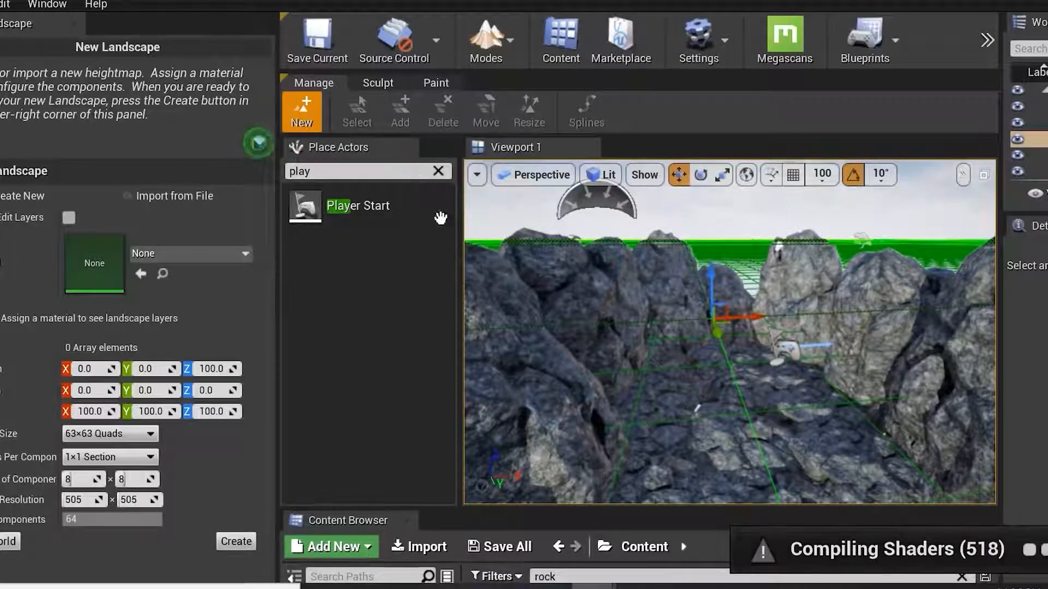
{"action": "right_click_drag", "start_coordinate": [698, 408], "coordinate": [683, 388]}
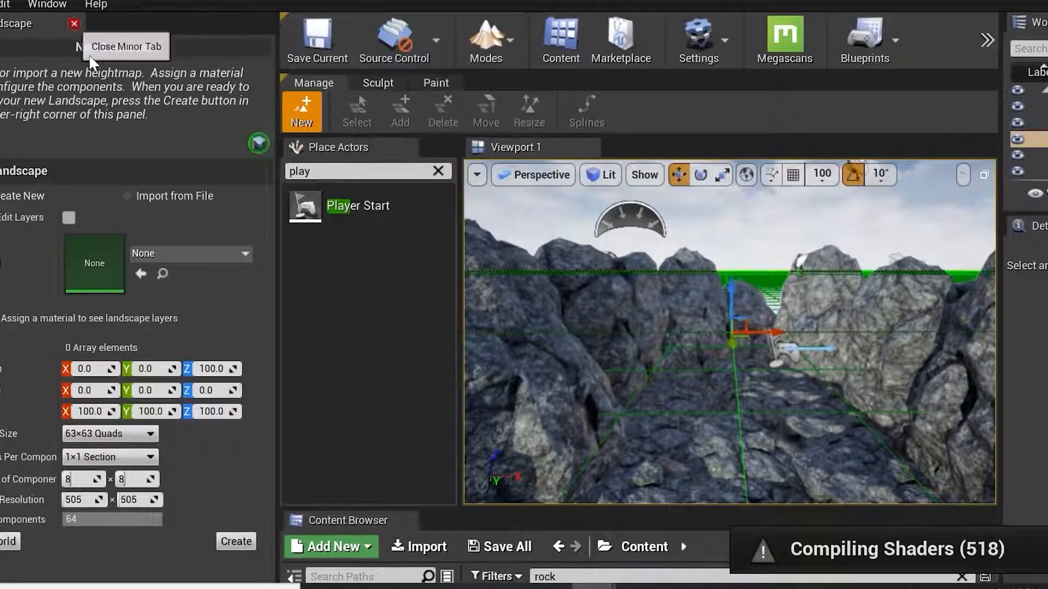
{"action": "left_click", "coordinate": [241, 544]}
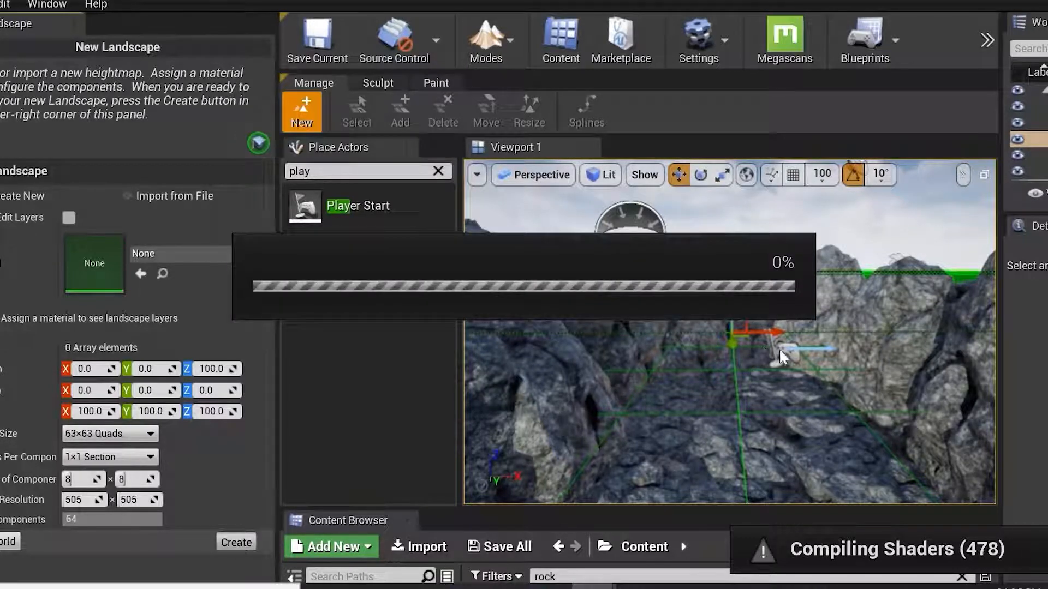
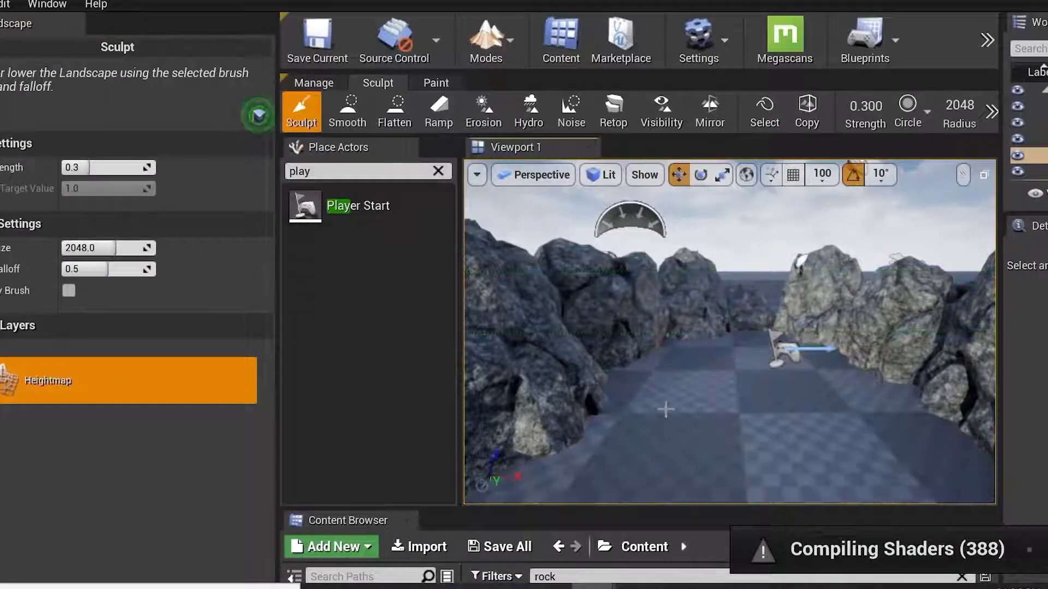
Clear the search filter in the Place Actors panel.
{"action": "left_click_drag", "start_coordinate": [719, 372], "coordinate": [747, 425], "text": "alt"}
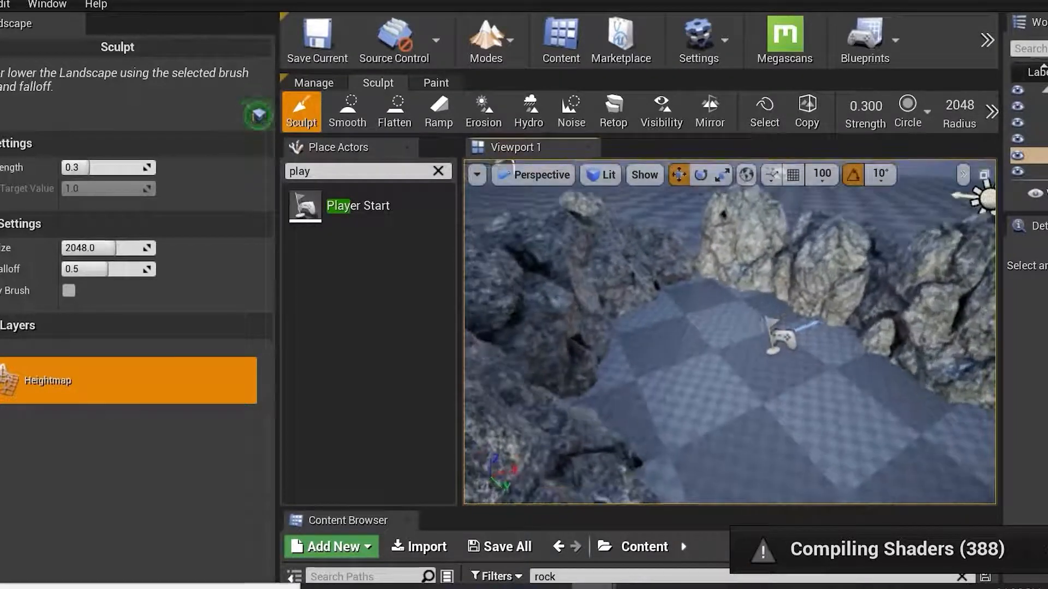
{"action": "left_click", "coordinate": [437, 172]}
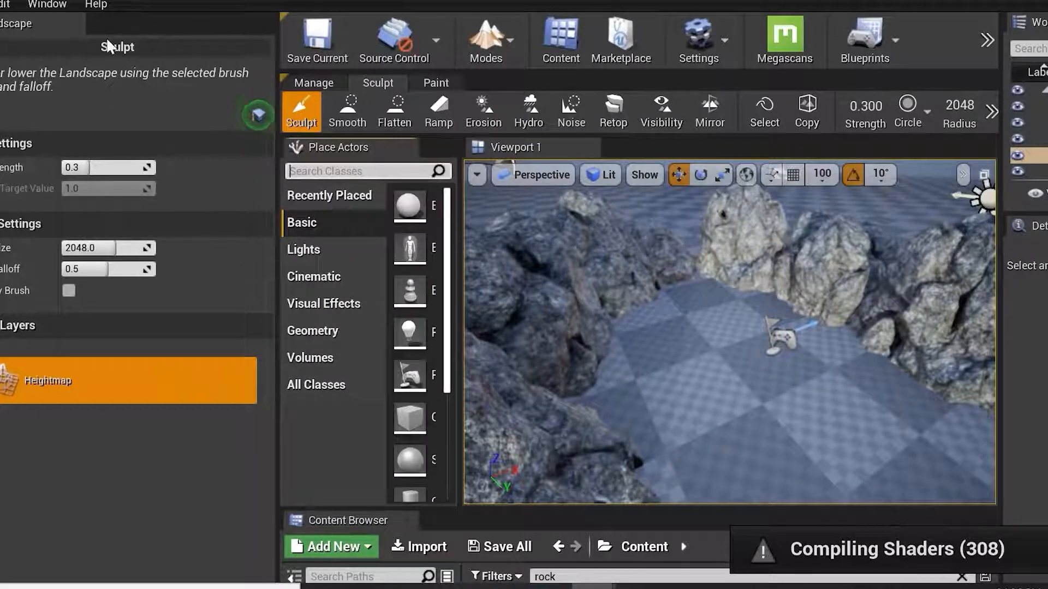
{"action": "left_click", "coordinate": [74, 24]}
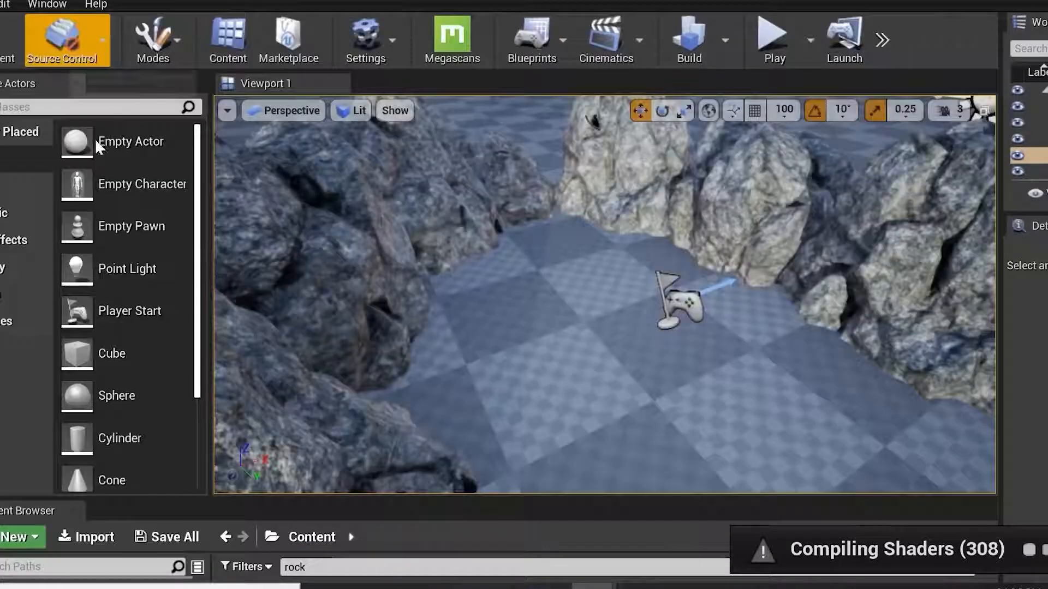
{"action": "left_click", "coordinate": [392, 38]}
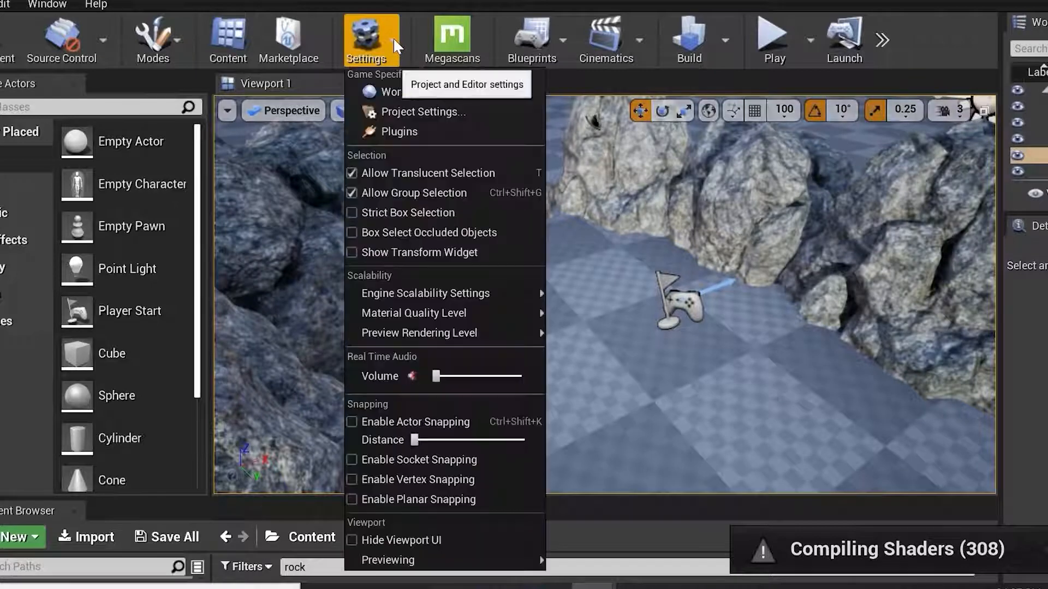
{"action": "left_click", "coordinate": [179, 43]}
{"action": "left_click", "coordinate": [187, 117]}
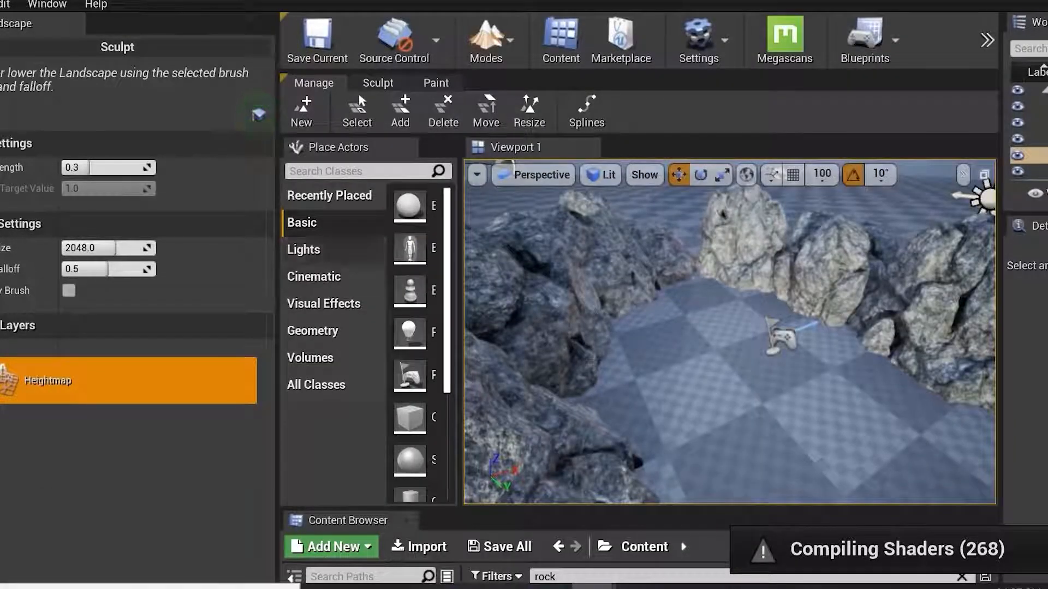
Open the landscape Sculpt tools and reduce the brush radius to about 366.5.
{"action": "left_click_drag", "start_coordinate": [277, 365], "coordinate": [43, 366]}
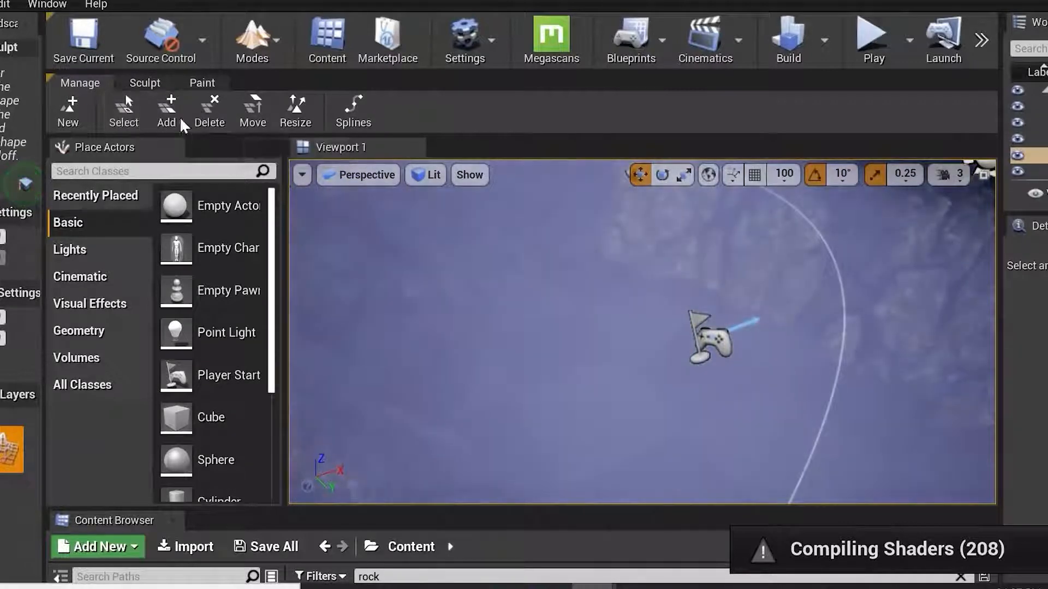
{"action": "left_click", "coordinate": [148, 83]}
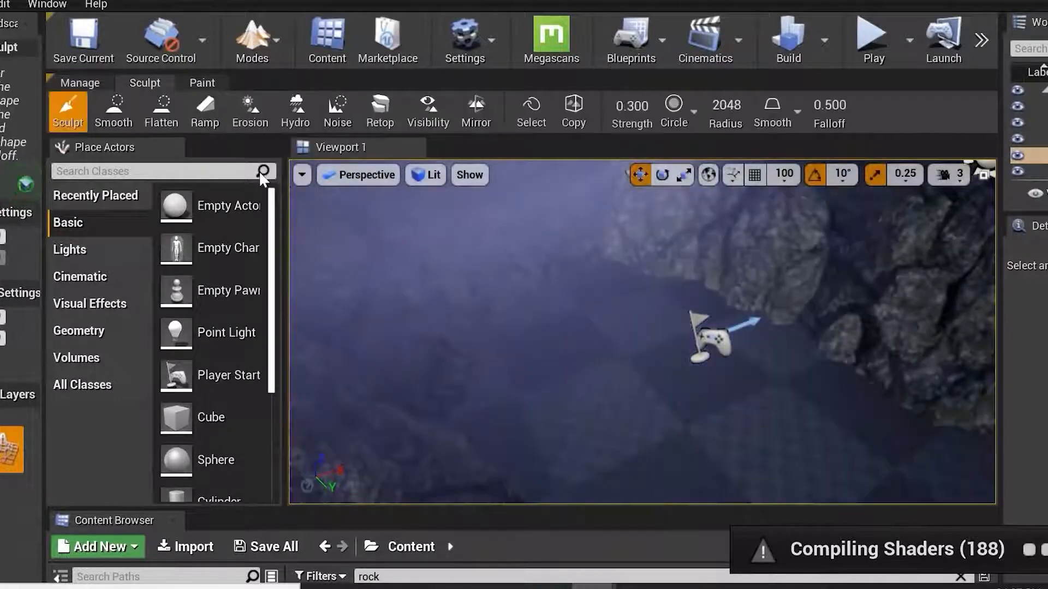
{"action": "scroll", "coordinate": [762, 428], "scroll_direction": "down", "scroll_amount": 6}
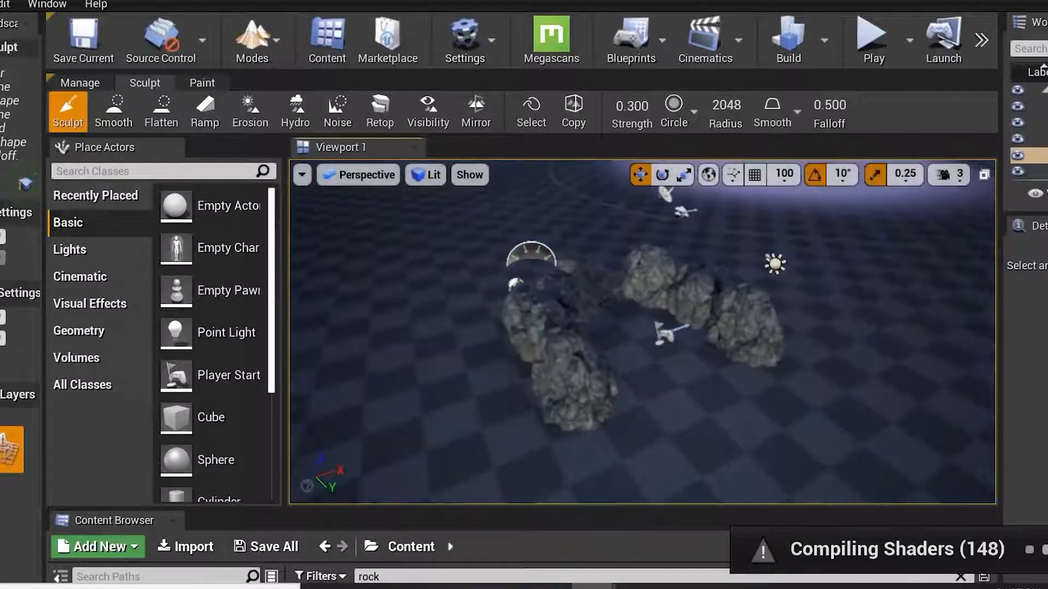
{"action": "left_click_drag", "start_coordinate": [727, 105], "coordinate": [704, 105]}
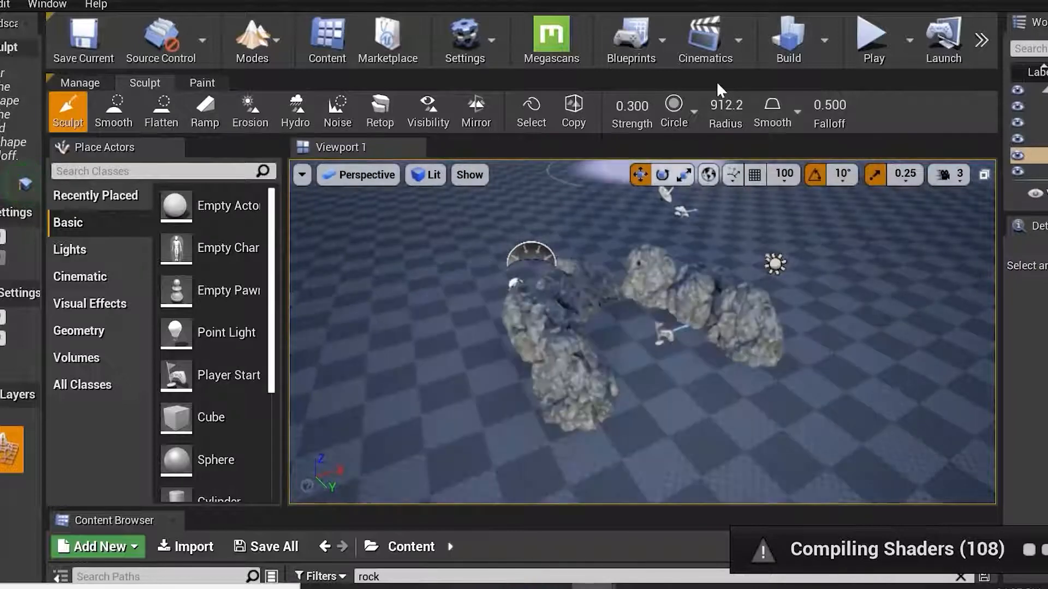
{"action": "mouse_move", "coordinate": [729, 109]}
{"action": "left_mouse_down"}
{"action": "mouse_move", "coordinate": [714, 109]}
{"action": "mouse_move", "coordinate": [731, 110]}
{"action": "left_mouse_up"}
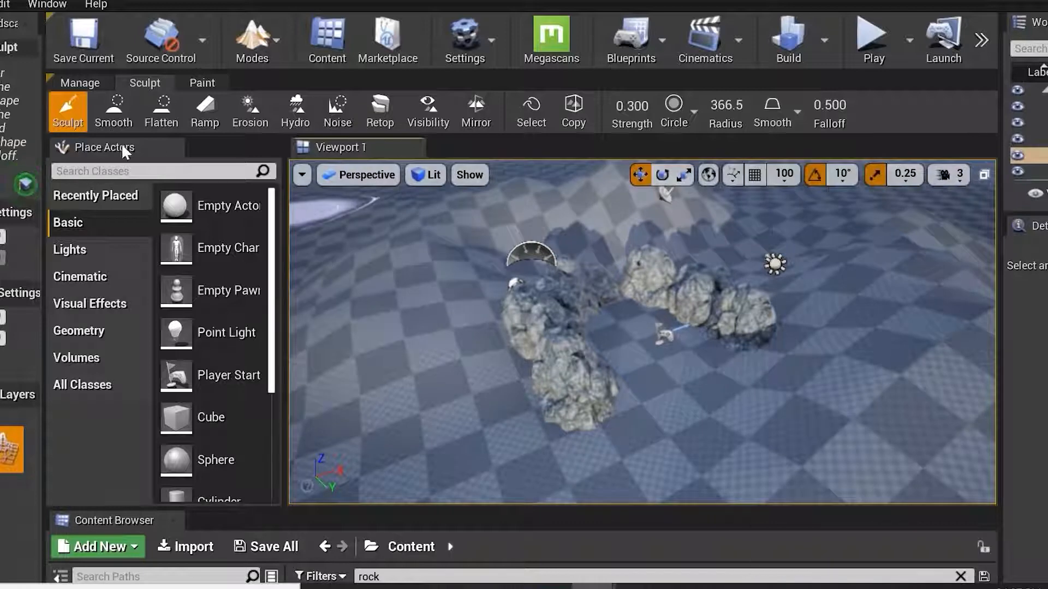
Use the Smooth tool to soften the landscape around the rock enclosure.
{"action": "left_click", "coordinate": [114, 109]}
{"action": "mouse_move", "coordinate": [868, 322]}
{"action": "left_mouse_down", "text": "alt"}
{"action": "mouse_move", "coordinate": [830, 310]}
{"action": "mouse_move", "coordinate": [895, 328]}
{"action": "left_mouse_up", "text": "alt"}
{"action": "left_click", "coordinate": [845, 314], "text": "alt"}
{"action": "left_click_drag", "start_coordinate": [837, 241], "coordinate": [435, 402], "text": "alt"}
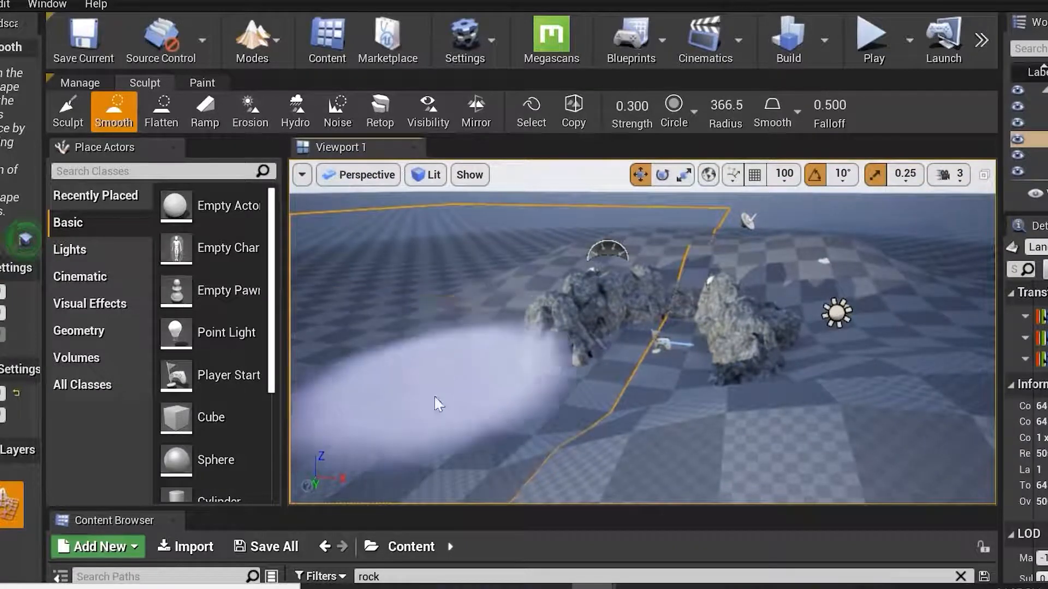
Use the Flatten tool to level the terrain inside and beside the enclosure.
{"action": "left_click", "coordinate": [162, 112]}
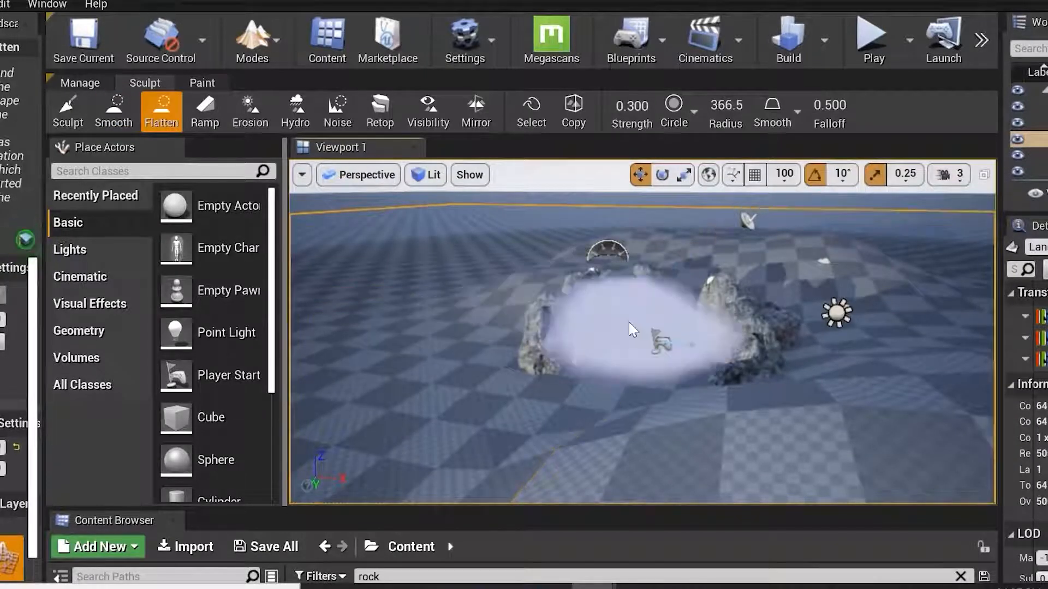
{"action": "left_click_drag", "start_coordinate": [499, 296], "coordinate": [501, 354], "text": "alt"}
{"action": "scroll", "coordinate": [502, 232], "scroll_direction": "up", "scroll_amount": 2}
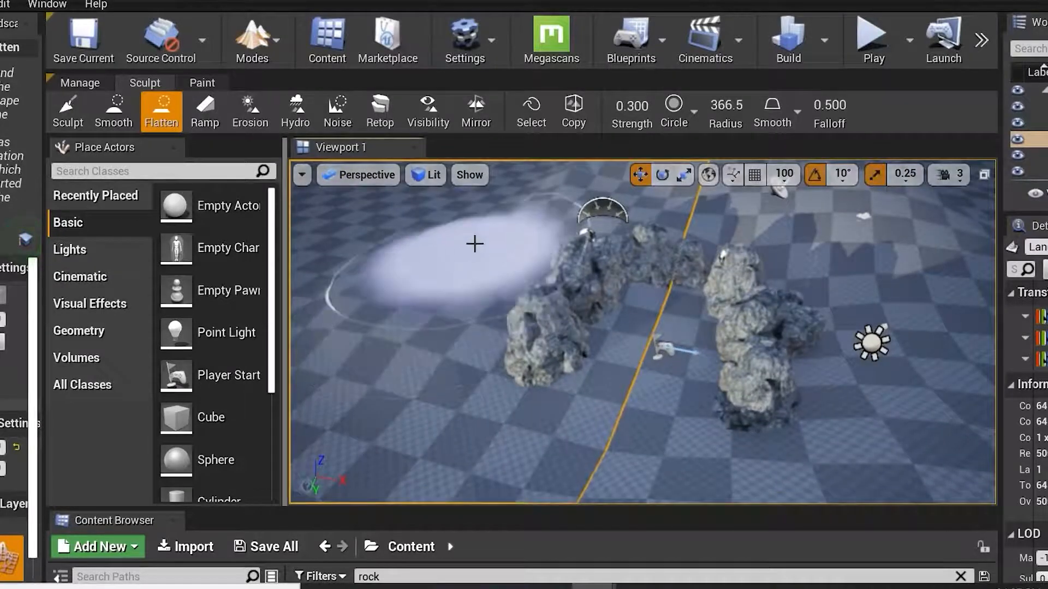
{"action": "left_click_drag", "start_coordinate": [592, 363], "coordinate": [591, 306], "text": "alt"}
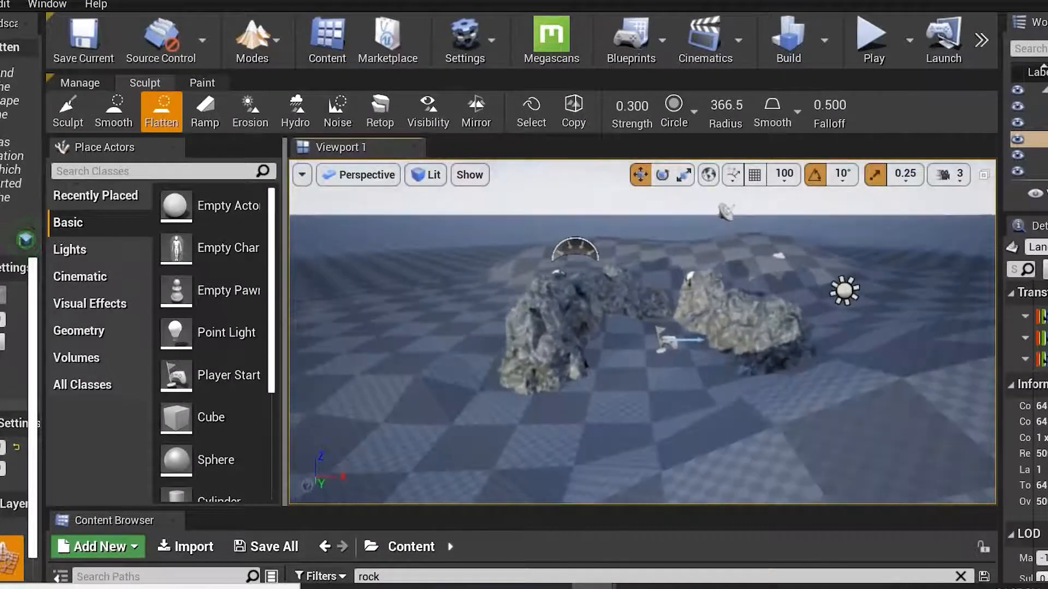
Switch to the Ramp tool and place two ramp points on the landscape beside the enclosure.
{"action": "left_click", "coordinate": [205, 112]}
{"action": "left_click_drag", "start_coordinate": [692, 348], "coordinate": [681, 435], "text": "alt"}
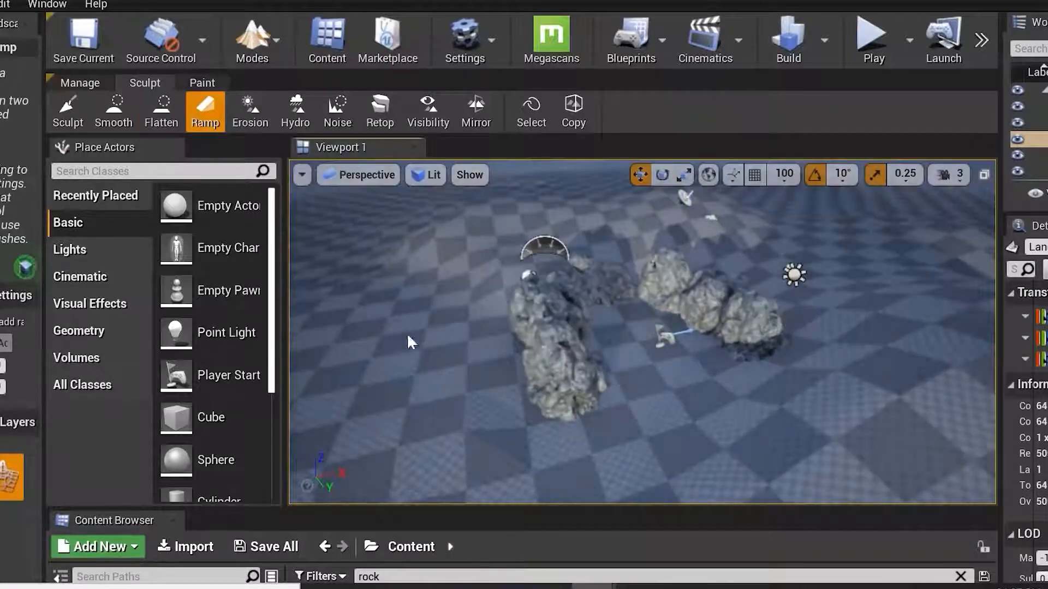
{"action": "right_click_drag", "start_coordinate": [373, 320], "coordinate": [336, 304]}
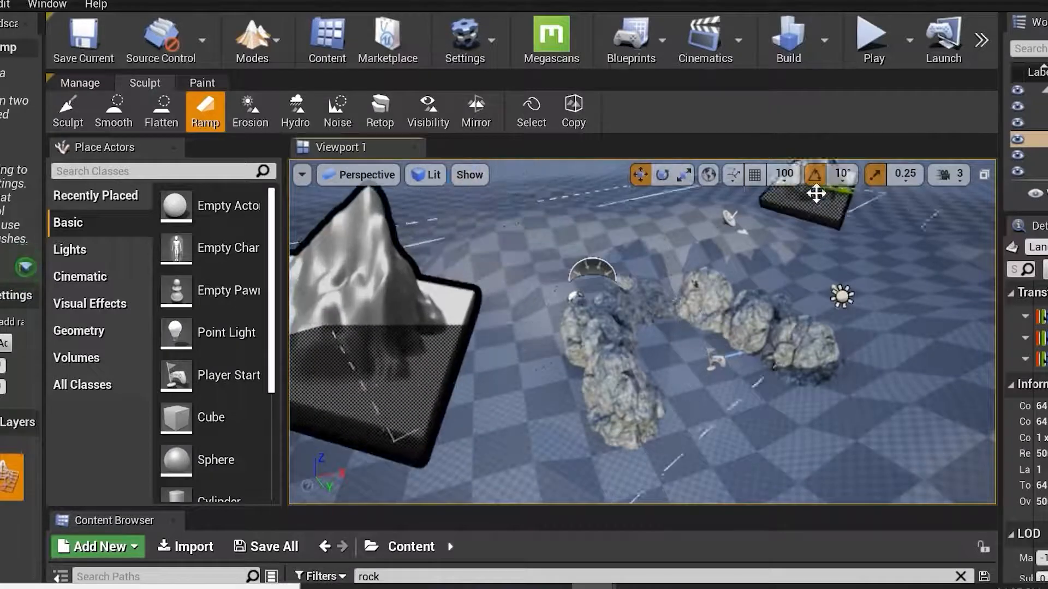
{"action": "right_click_drag", "start_coordinate": [498, 340], "coordinate": [785, 392], "text": "alt"}
Try adding the ramp and undo it.
{"action": "left_click_drag", "start_coordinate": [46, 350], "coordinate": [270, 355]}
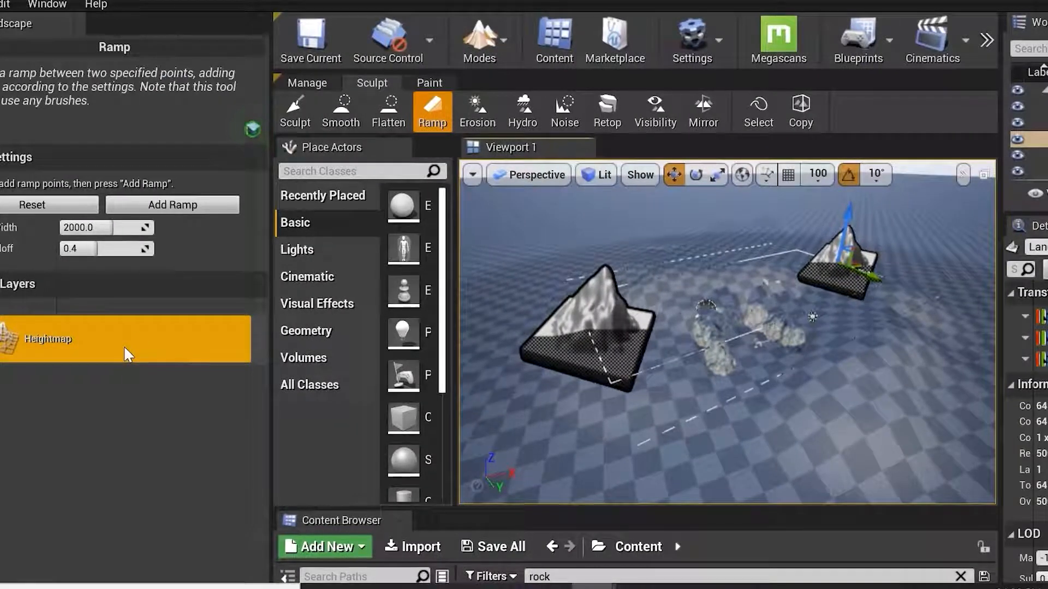
{"action": "left_click", "coordinate": [196, 210]}
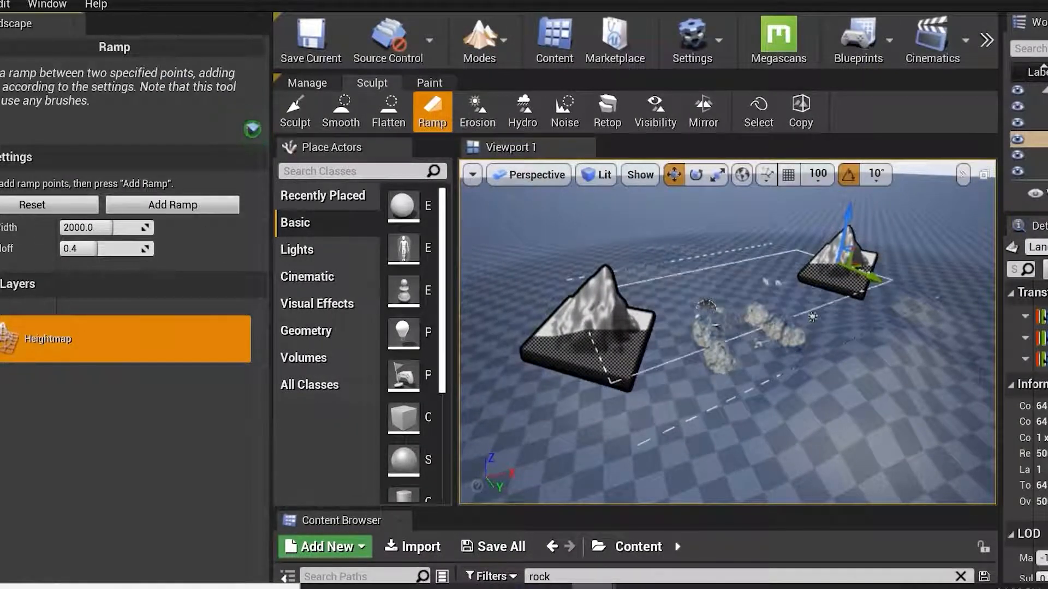
{"action": "key", "text": "ctrl+z"}
Raise and reposition the ramp points, then add the ramp to the landscape.
{"action": "left_click_drag", "start_coordinate": [587, 353], "coordinate": [600, 216]}
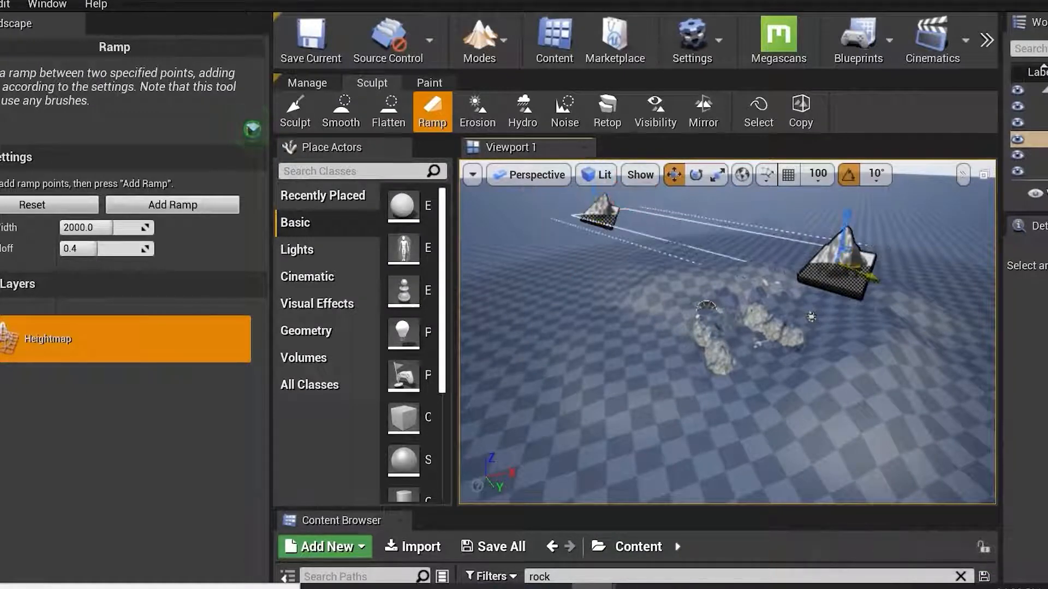
{"action": "left_click_drag", "start_coordinate": [846, 235], "coordinate": [848, 189]}
{"action": "left_click_drag", "start_coordinate": [676, 400], "coordinate": [449, 400], "text": "alt"}
{"action": "left_click_drag", "start_coordinate": [516, 363], "coordinate": [538, 362], "text": "alt"}
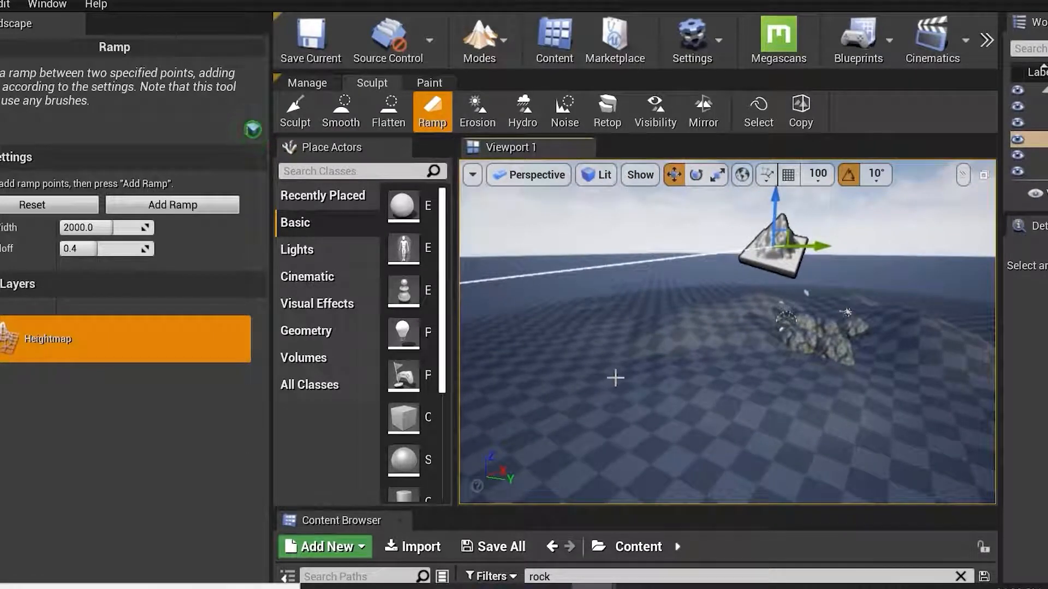
{"action": "right_click_drag", "start_coordinate": [615, 378], "coordinate": [634, 374]}
{"action": "left_click_drag", "start_coordinate": [615, 378], "coordinate": [797, 281]}
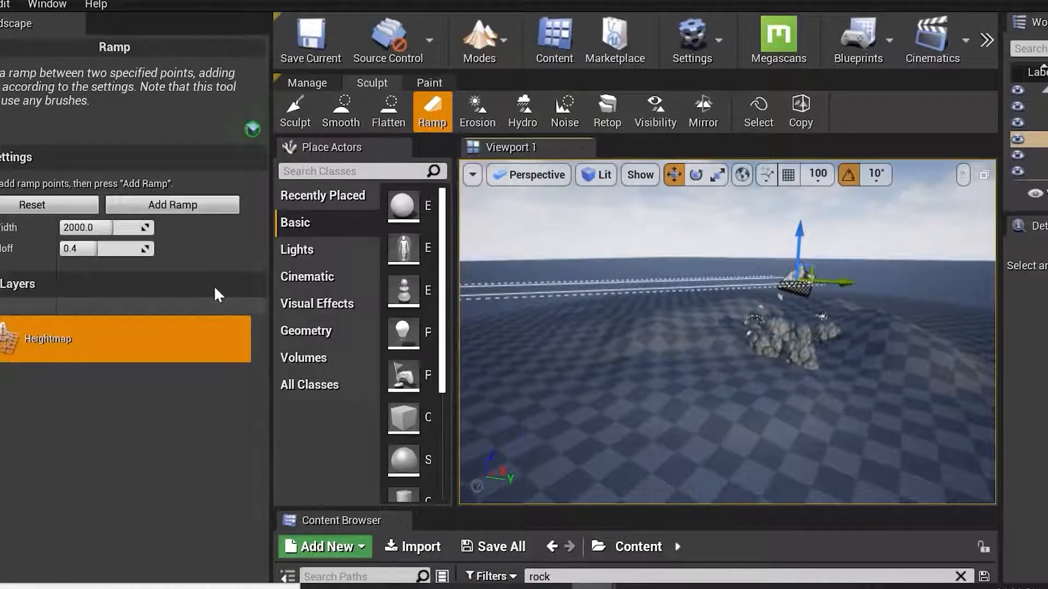
{"action": "left_click_drag", "start_coordinate": [799, 244], "coordinate": [803, 200]}
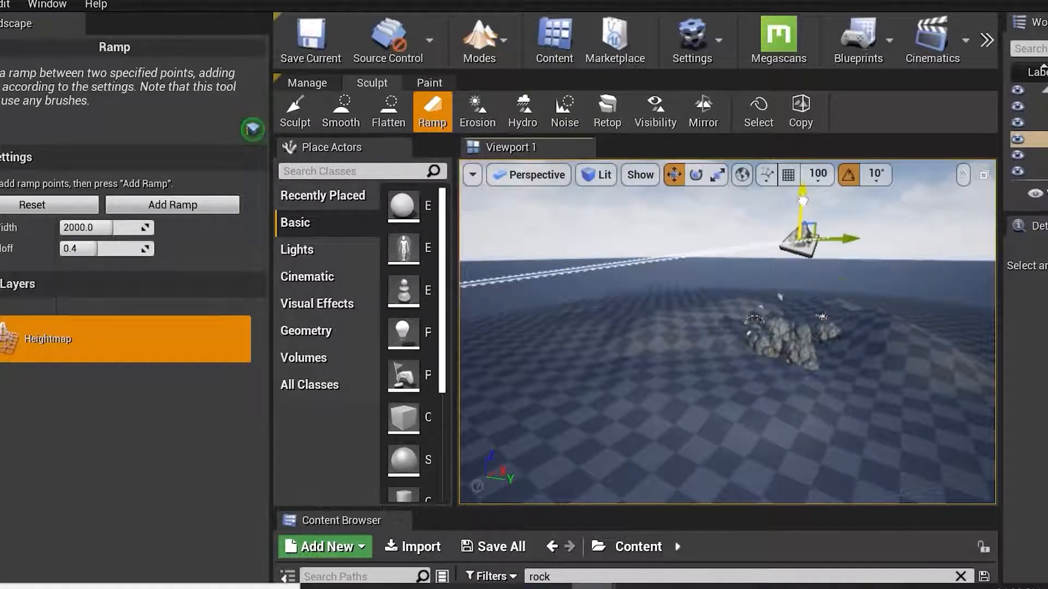
{"action": "left_click", "coordinate": [173, 204]}
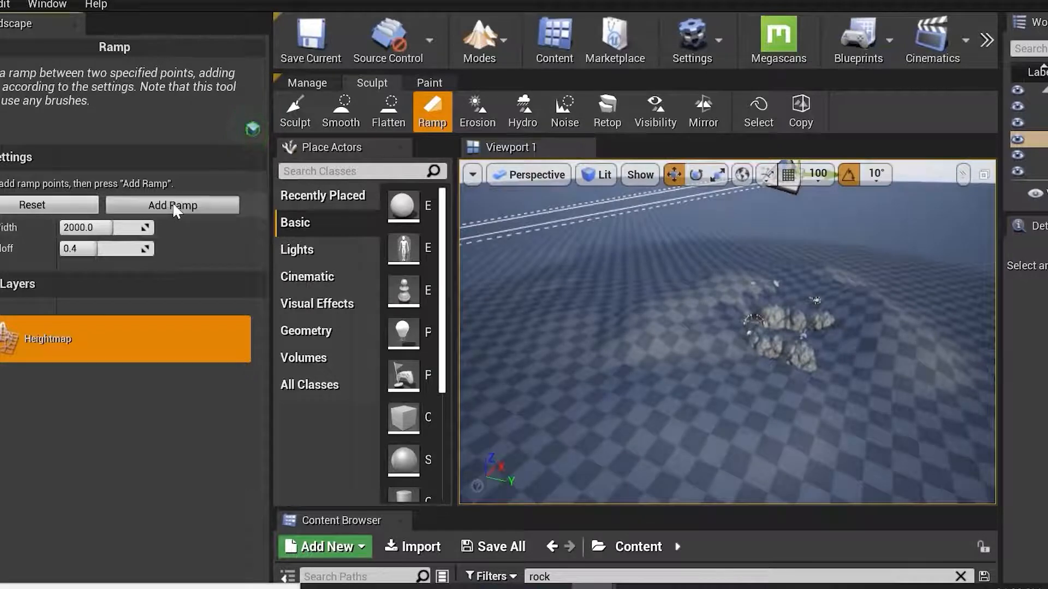
Inspect the new ramp and surrounding terrain in the fullscreen viewport.
{"action": "key", "text": "d"}
{"action": "right_click_drag", "start_coordinate": [727, 272], "coordinate": [592, 262]}
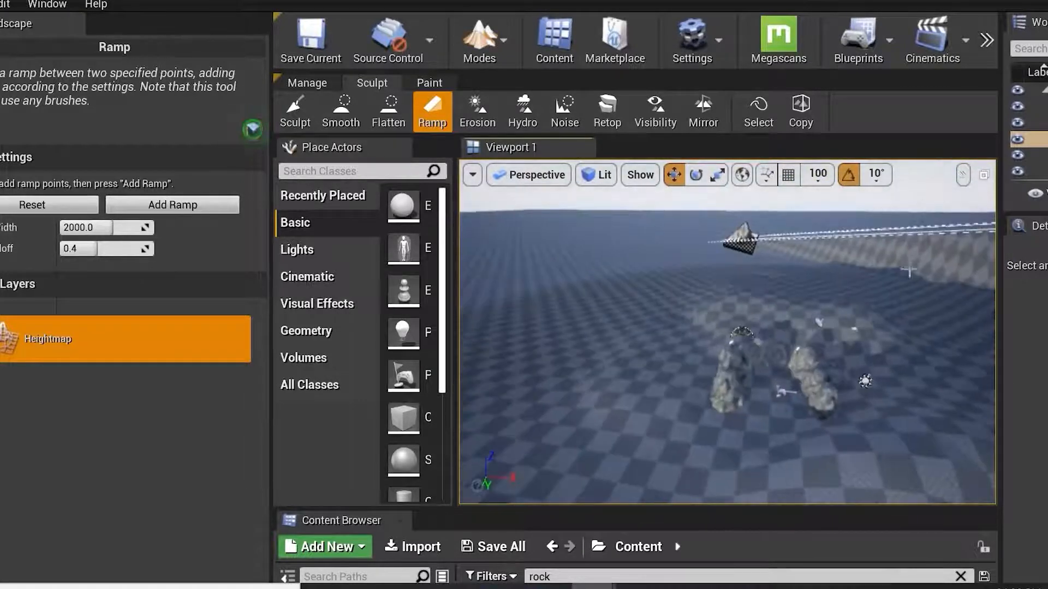
{"action": "key", "text": "F11"}
{"action": "right_click_drag", "start_coordinate": [776, 218], "coordinate": [499, 339]}
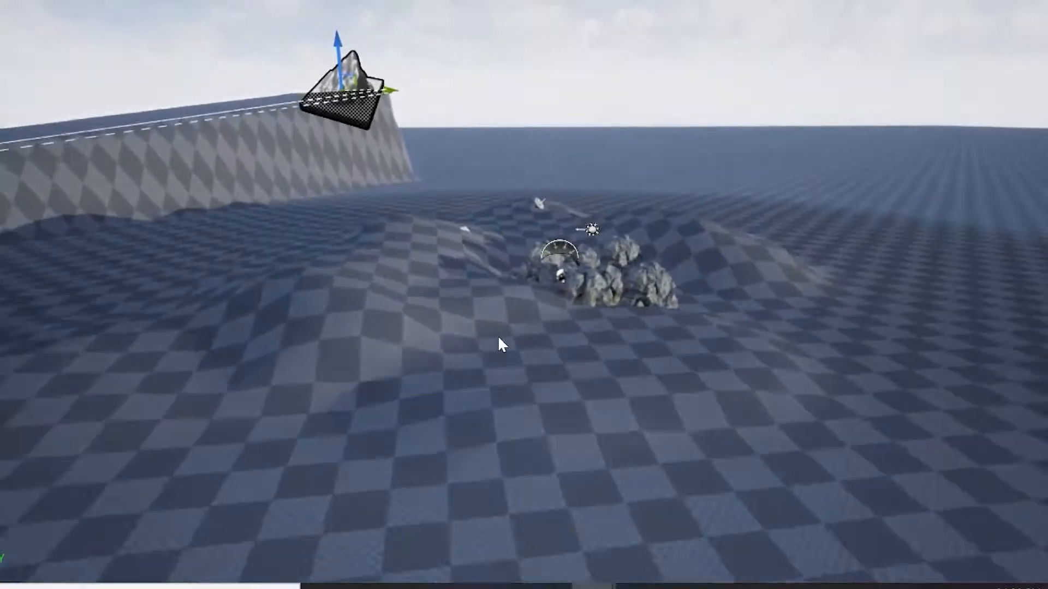
{"action": "right_click_drag", "start_coordinate": [316, 237], "coordinate": [376, 262]}
{"action": "key", "text": "a"}
{"action": "left_click_drag", "start_coordinate": [128, 52], "coordinate": [124, 228]}
{"action": "left_click_drag", "start_coordinate": [195, 198], "coordinate": [311, 169]}
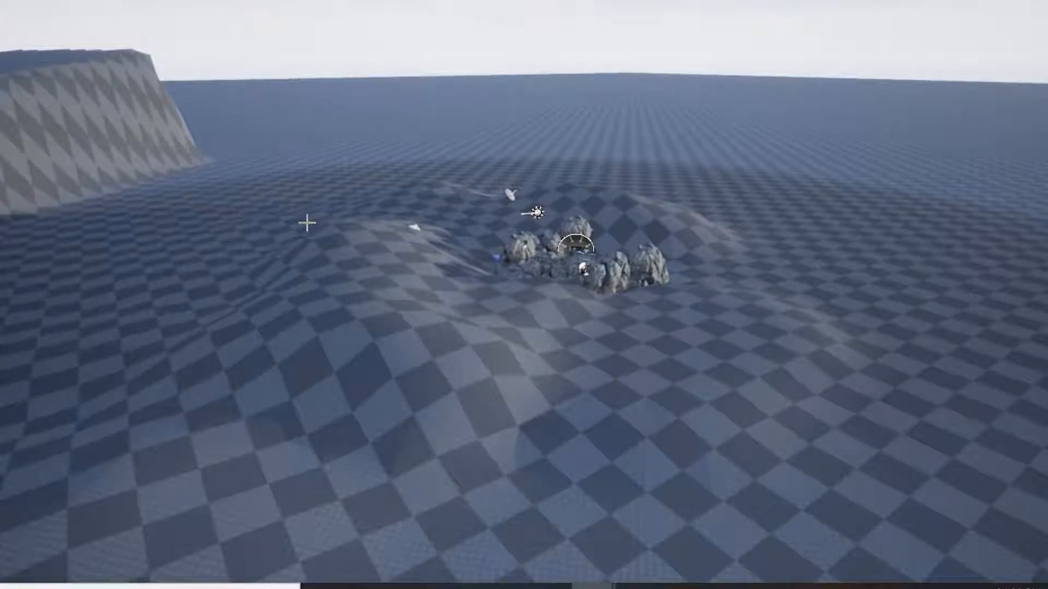
{"action": "left_click", "coordinate": [186, 177]}
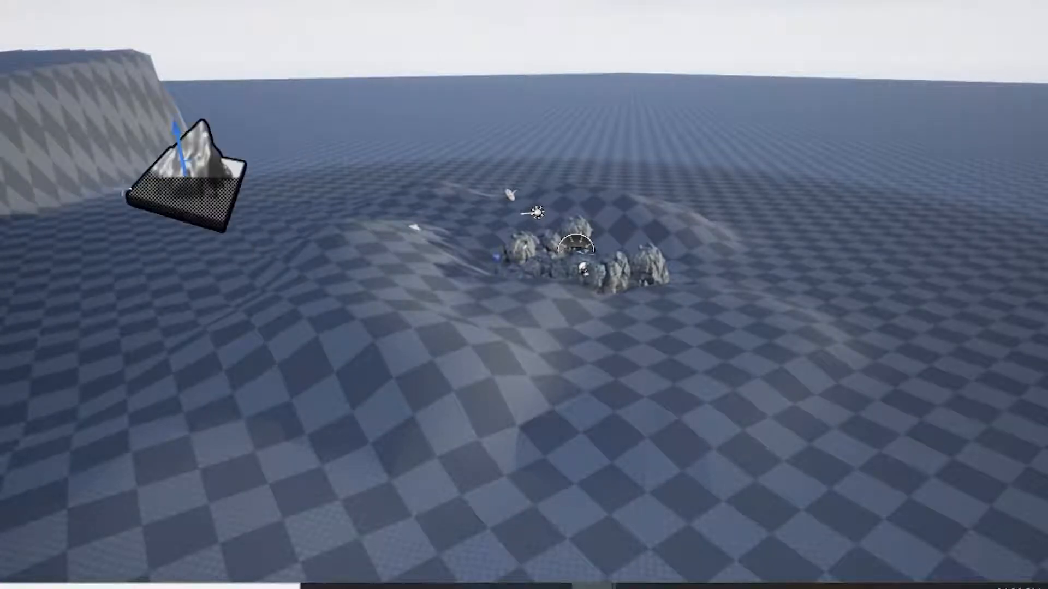
{"action": "key", "text": "ctrl+z"}
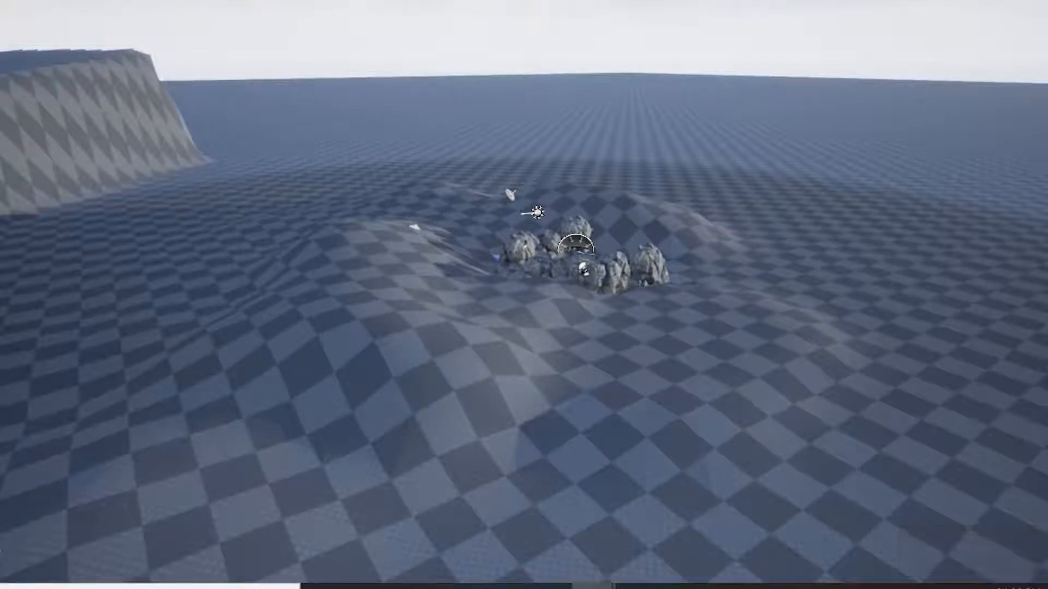
{"action": "key", "text": "F11"}
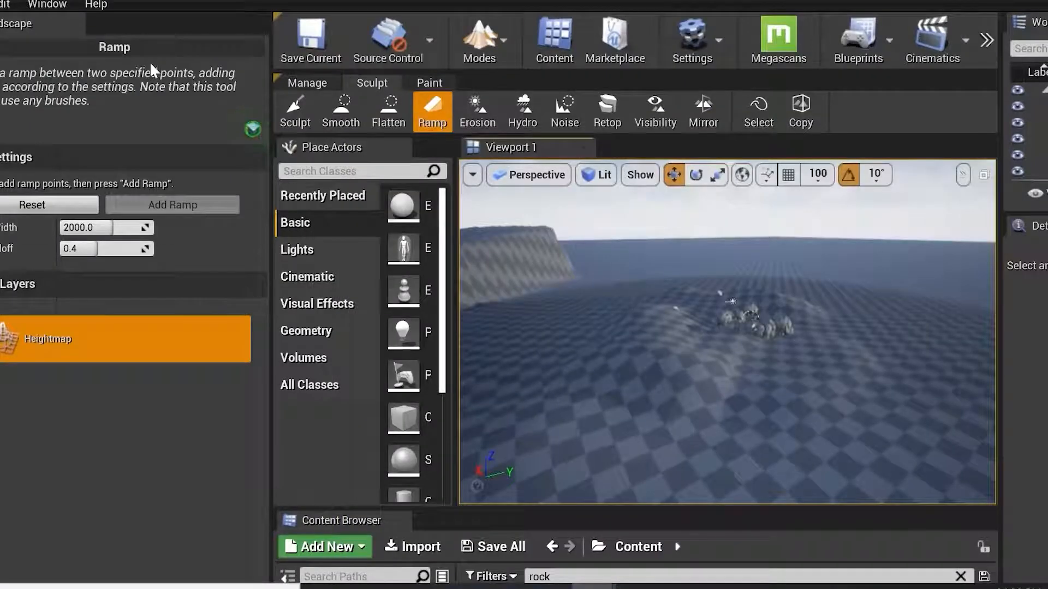
Switch to the Sculpt tool and raise a small bump on the terrain near the ramp.
{"action": "left_click", "coordinate": [301, 124]}
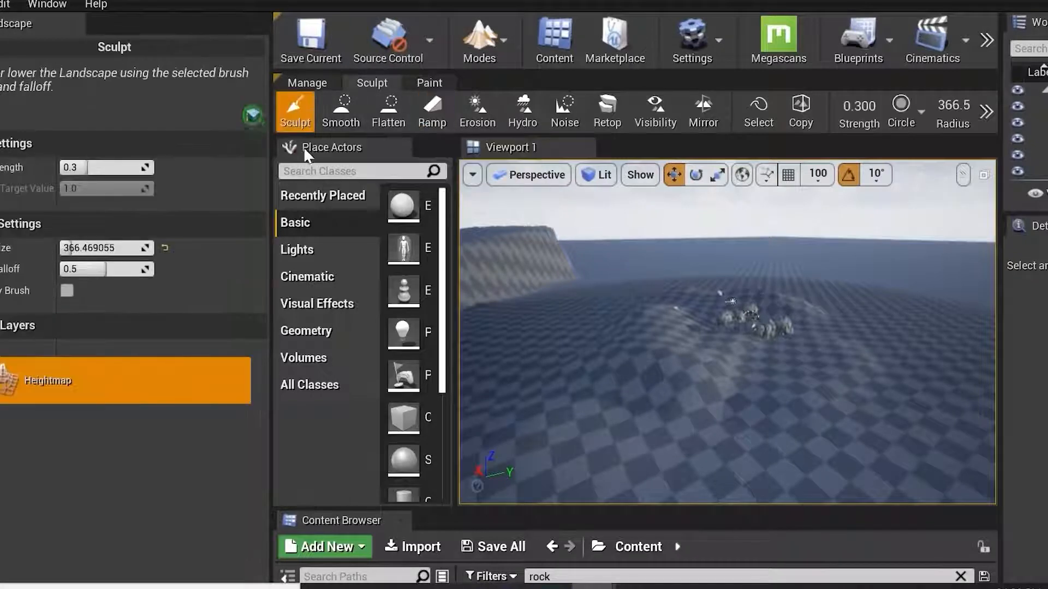
{"action": "left_click", "coordinate": [617, 332]}
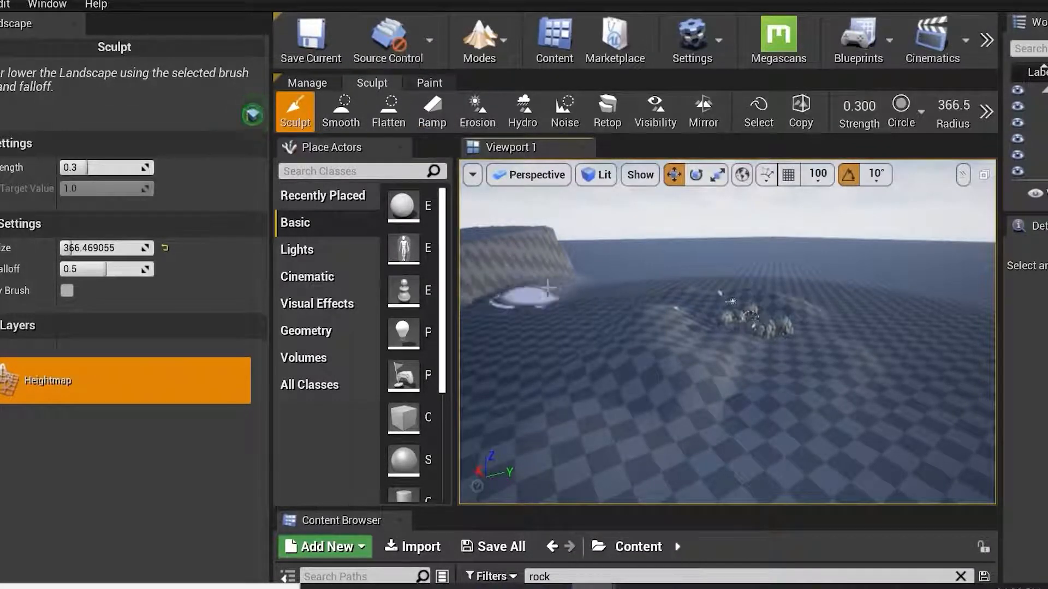
{"action": "mouse_move", "coordinate": [533, 274]}
{"action": "right_mouse_down"}
{"action": "mouse_move", "coordinate": [465, 268]}
{"action": "mouse_move", "coordinate": [496, 272]}
{"action": "mouse_move", "coordinate": [486, 327]}
{"action": "mouse_move", "coordinate": [469, 272]}
{"action": "right_mouse_up"}
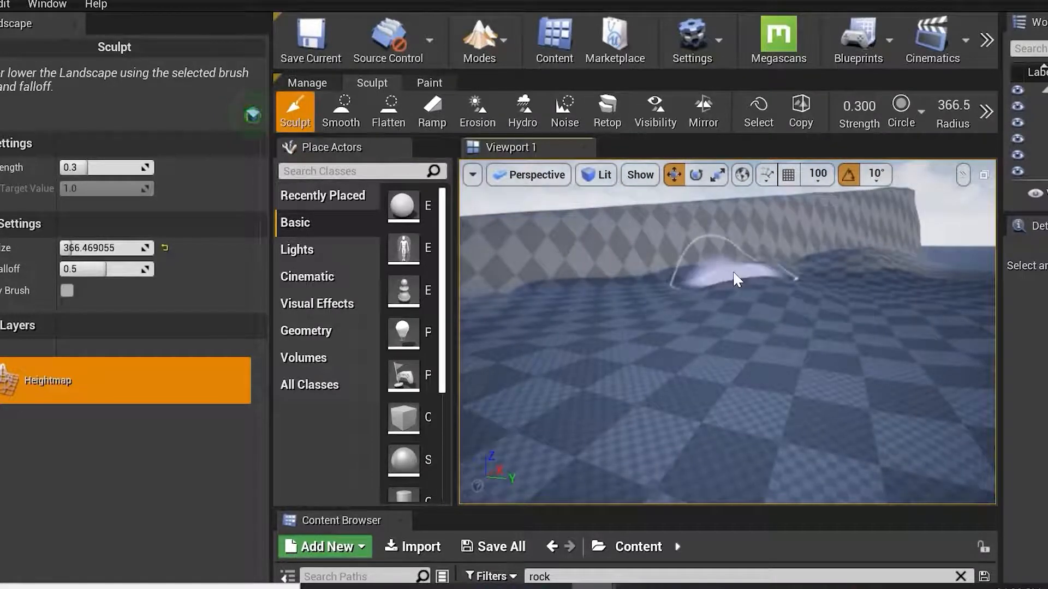
Examine the sculpted terrain and ramp up close in the fullscreen viewport.
{"action": "key", "text": "F11"}
{"action": "mouse_move", "coordinate": [606, 194]}
{"action": "right_mouse_down"}
{"action": "mouse_move", "coordinate": [625, 210]}
{"action": "mouse_move", "coordinate": [731, 213]}
{"action": "right_mouse_up"}
{"action": "scroll", "coordinate": [603, 444], "scroll_direction": "down", "scroll_amount": 8}
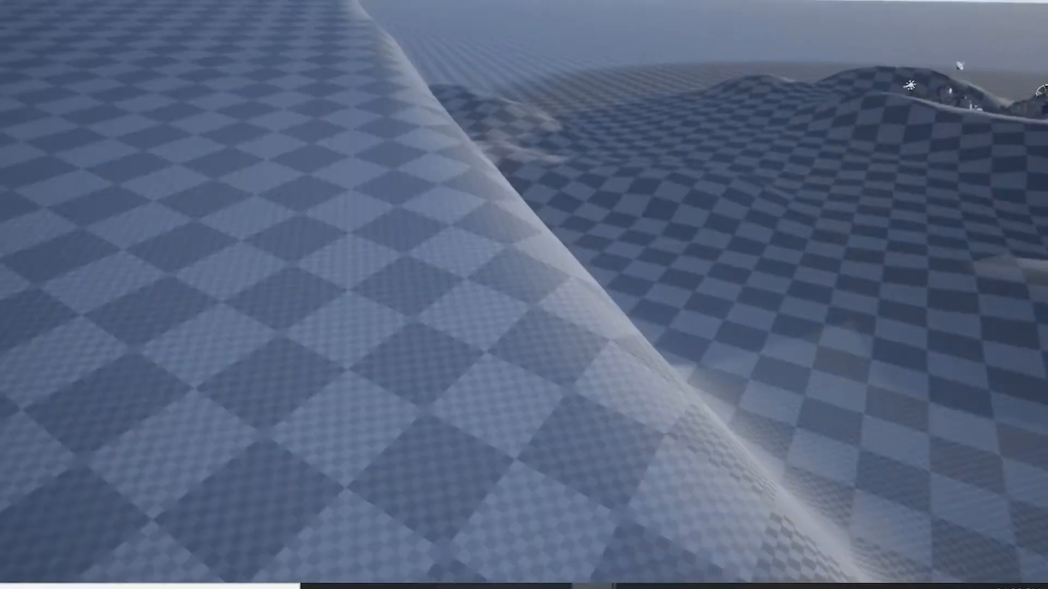
{"action": "scroll", "coordinate": [753, 510], "scroll_direction": "down", "scroll_amount": 6}
{"action": "scroll", "coordinate": [828, 428], "scroll_direction": "down", "scroll_amount": 6}
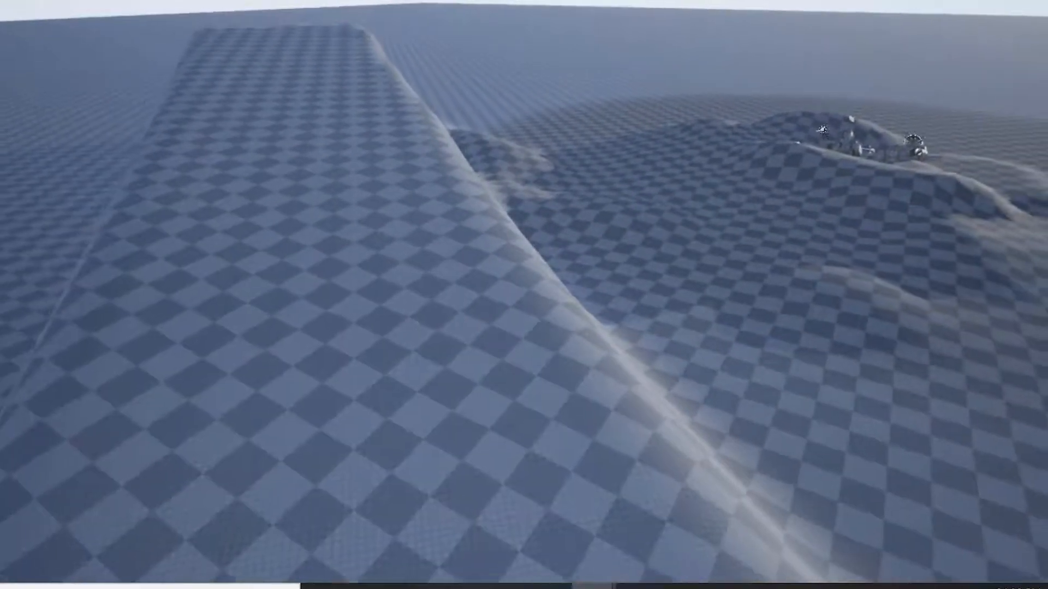
{"action": "mouse_move", "coordinate": [589, 400]}
{"action": "right_mouse_down"}
{"action": "mouse_move", "coordinate": [526, 322]}
{"action": "mouse_move", "coordinate": [486, 396]}
{"action": "mouse_move", "coordinate": [554, 376]}
{"action": "mouse_move", "coordinate": [520, 376]}
{"action": "mouse_move", "coordinate": [521, 401]}
{"action": "mouse_move", "coordinate": [671, 342]}
{"action": "mouse_move", "coordinate": [681, 463]}
{"action": "mouse_move", "coordinate": [600, 426]}
{"action": "mouse_move", "coordinate": [617, 408]}
{"action": "mouse_move", "coordinate": [655, 477]}
{"action": "mouse_move", "coordinate": [813, 485]}
{"action": "mouse_move", "coordinate": [644, 445]}
{"action": "mouse_move", "coordinate": [655, 417]}
{"action": "mouse_move", "coordinate": [764, 431]}
{"action": "mouse_move", "coordinate": [830, 480]}
{"action": "mouse_move", "coordinate": [671, 382]}
{"action": "mouse_move", "coordinate": [868, 442]}
{"action": "mouse_move", "coordinate": [889, 450]}
{"action": "mouse_move", "coordinate": [822, 434]}
{"action": "mouse_move", "coordinate": [974, 492]}
{"action": "mouse_move", "coordinate": [964, 490]}
{"action": "right_mouse_up"}
{"action": "right_click_drag", "start_coordinate": [758, 363], "coordinate": [728, 354]}
{"action": "right_click_drag", "start_coordinate": [862, 397], "coordinate": [758, 361]}
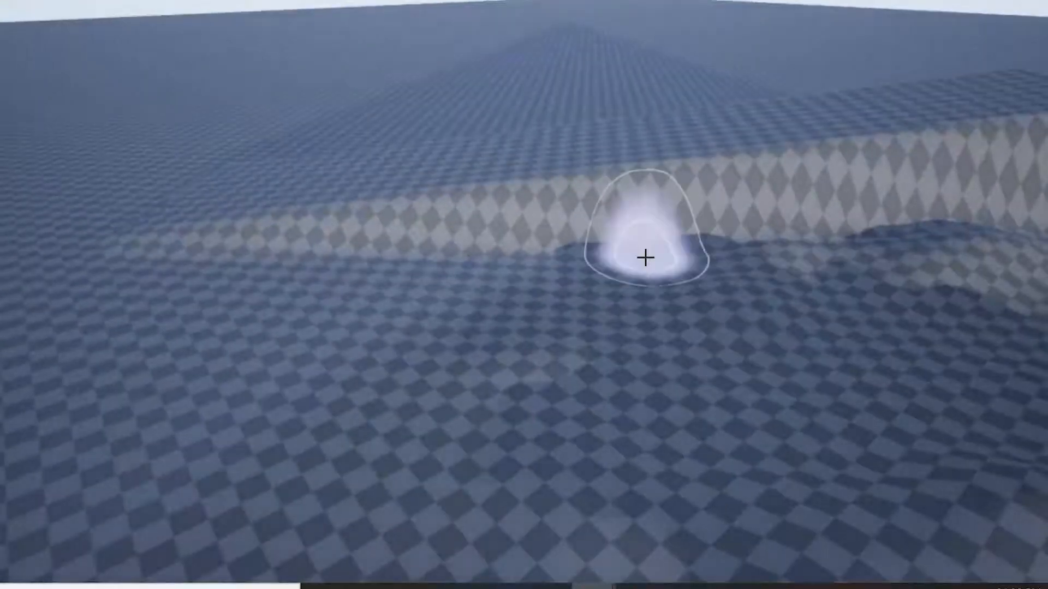
{"action": "key", "text": "F11"}
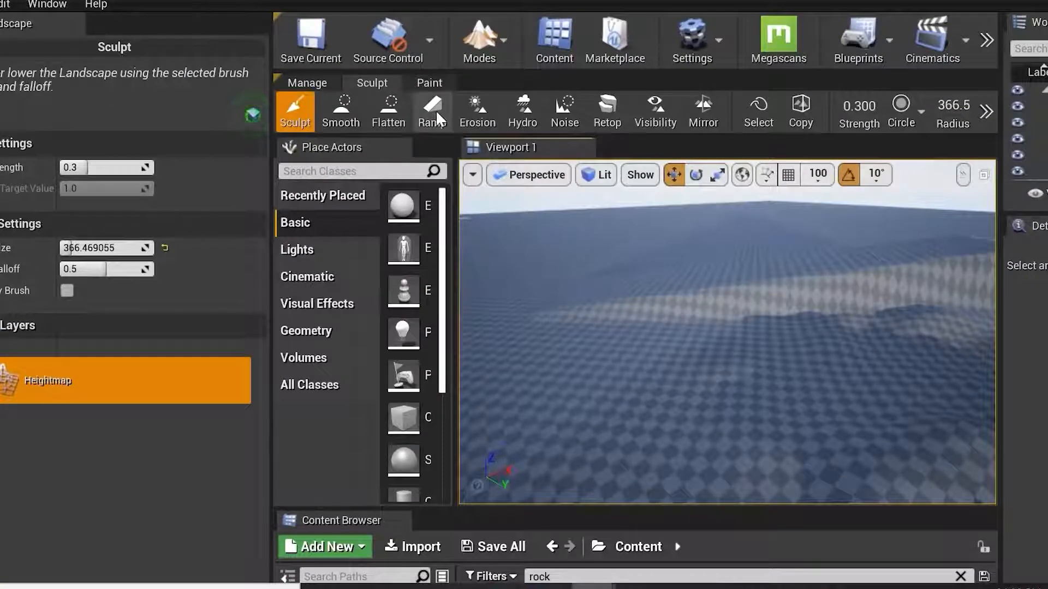
Switch to the Erosion tool, set the brush radius to about 2010, and erode the terrain.
{"action": "left_click", "coordinate": [480, 114]}
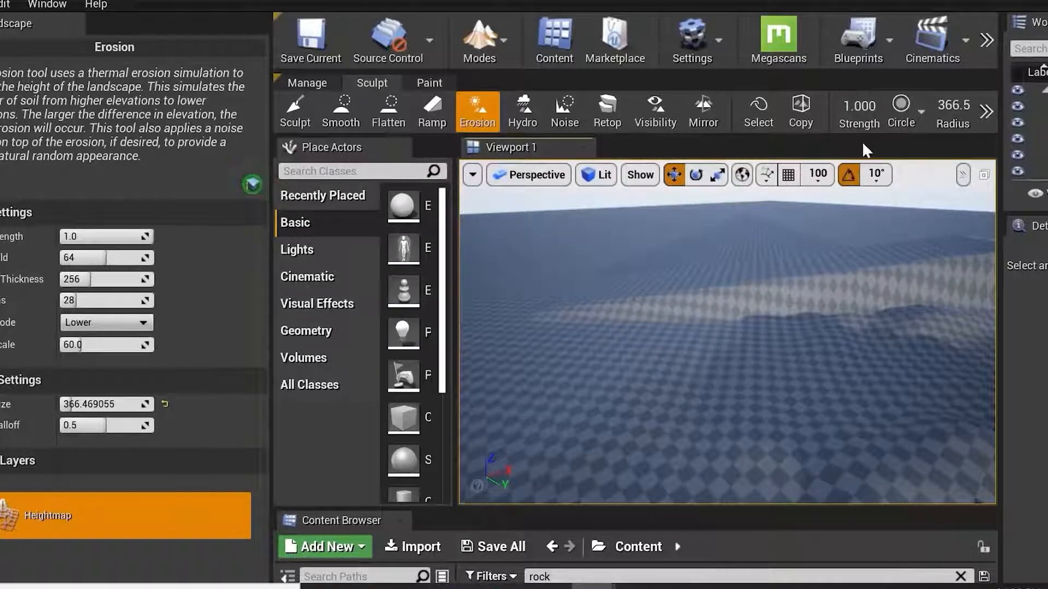
{"action": "left_click_drag", "start_coordinate": [89, 404], "coordinate": [153, 404]}
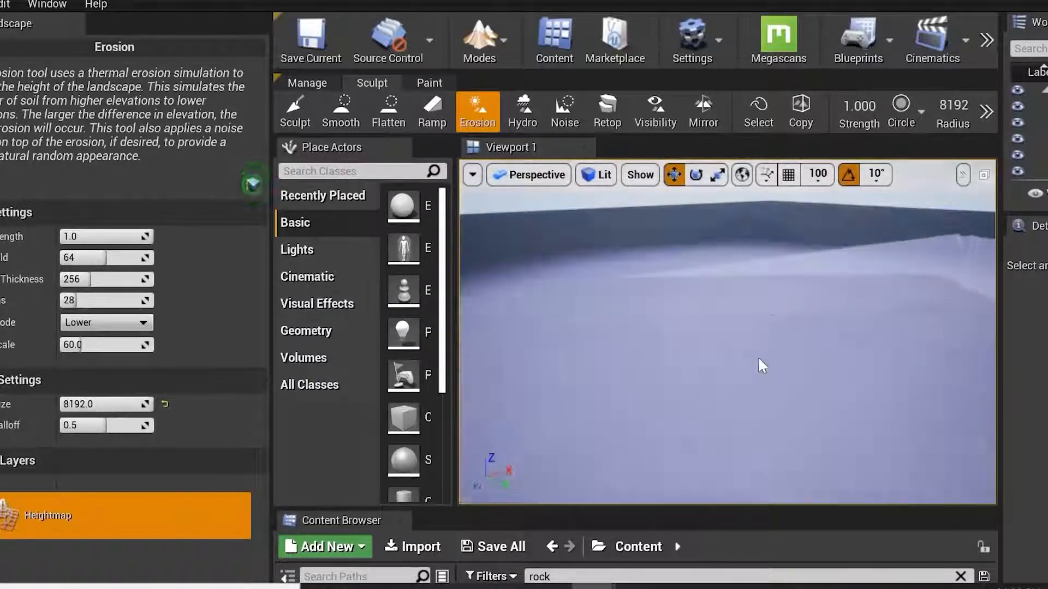
{"action": "mouse_move", "coordinate": [948, 110]}
{"action": "left_mouse_down"}
{"action": "mouse_move", "coordinate": [922, 110]}
{"action": "mouse_move", "coordinate": [946, 107]}
{"action": "left_mouse_up"}
{"action": "mouse_move", "coordinate": [620, 348]}
{"action": "left_mouse_down"}
{"action": "mouse_move", "coordinate": [713, 351]}
{"action": "mouse_move", "coordinate": [790, 397]}
{"action": "left_mouse_up"}
{"action": "right_click_drag", "start_coordinate": [750, 327], "coordinate": [750, 357]}
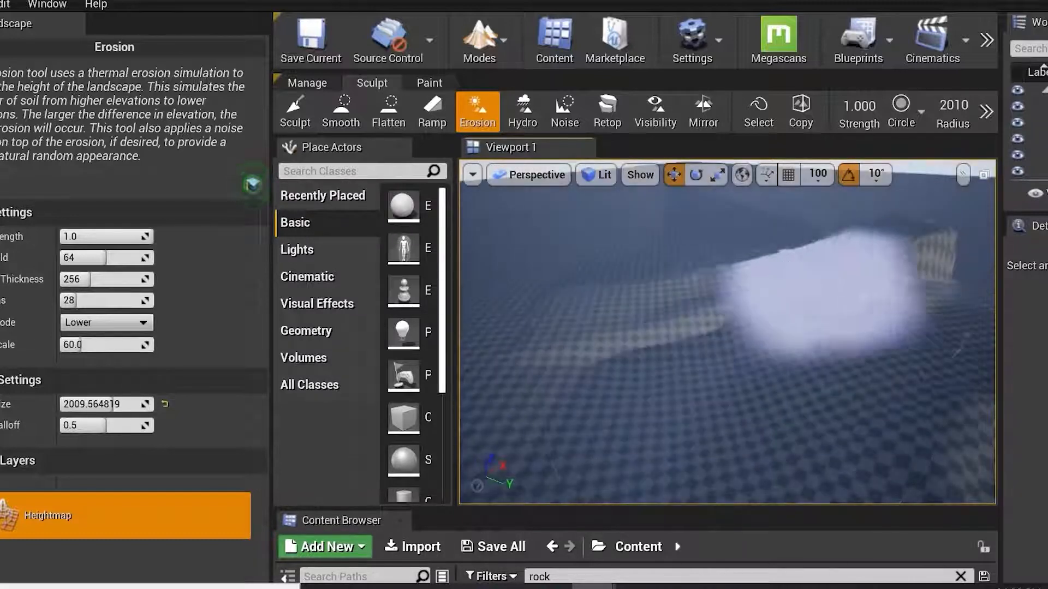
{"action": "mouse_move", "coordinate": [884, 286]}
{"action": "left_mouse_down"}
{"action": "mouse_move", "coordinate": [649, 382]}
{"action": "mouse_move", "coordinate": [776, 398]}
{"action": "left_mouse_up"}
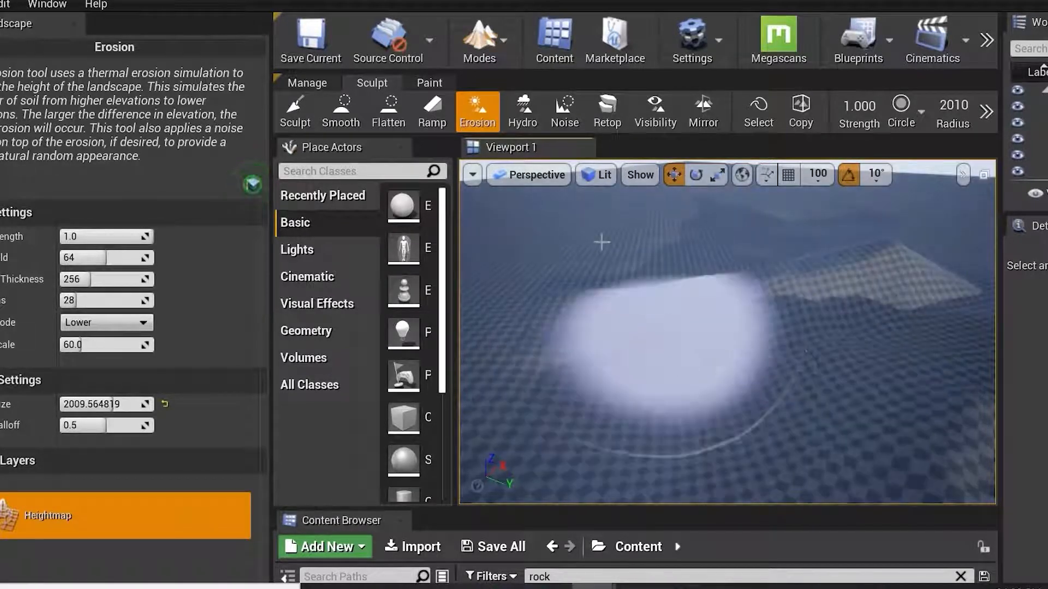
Apply noise to the terrain with the Noise tool and reduce its brush radius to about 817.
{"action": "left_click", "coordinate": [565, 112]}
{"action": "scroll", "coordinate": [690, 346], "scroll_direction": "down", "scroll_amount": 4}
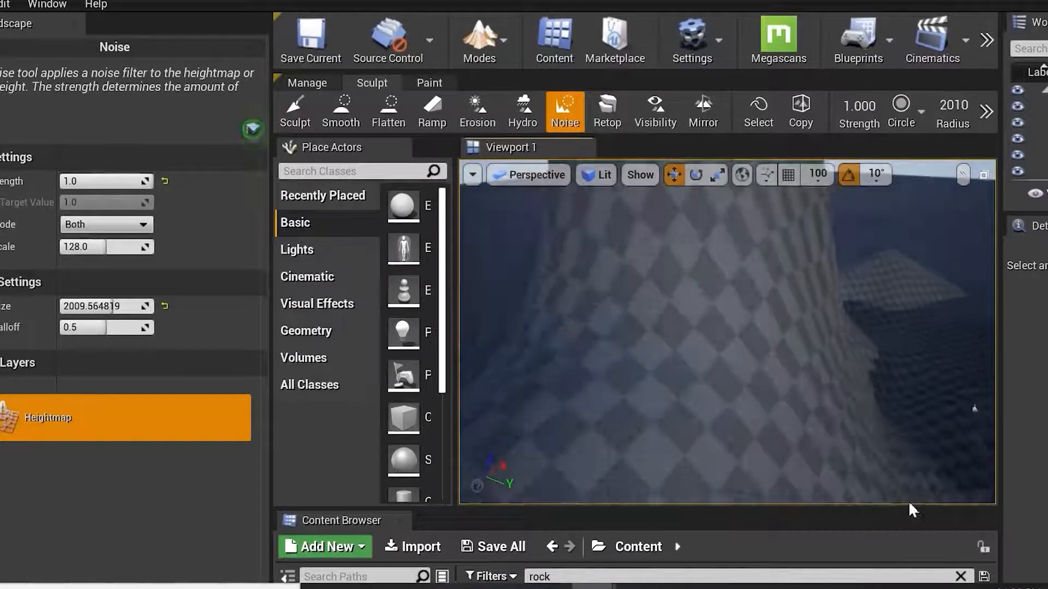
{"action": "right_click_drag", "start_coordinate": [833, 388], "coordinate": [704, 393]}
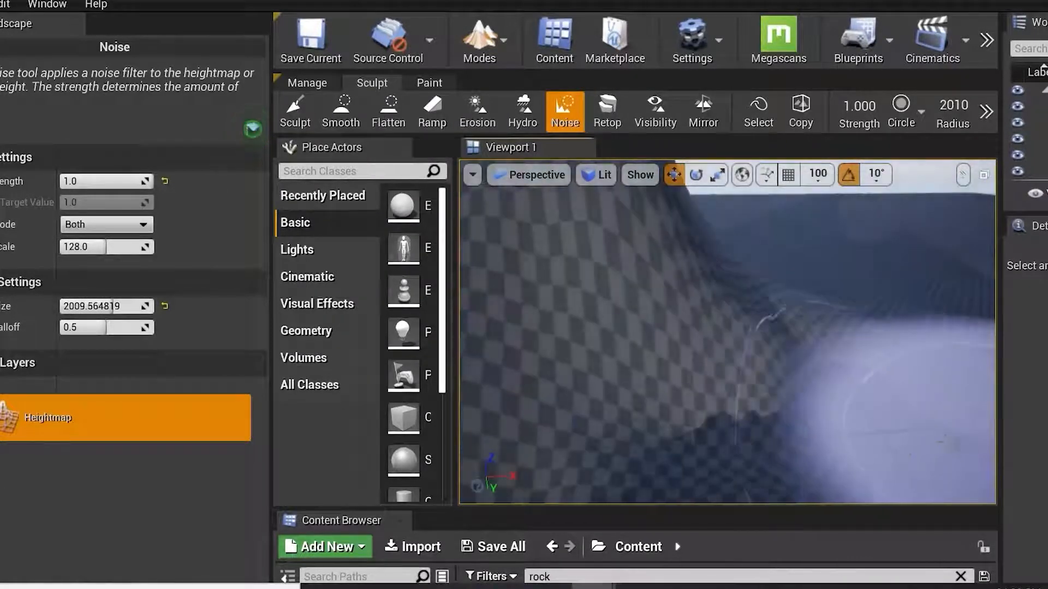
{"action": "key", "text": "ctrl+z"}
{"action": "key", "text": "ctrl+y"}
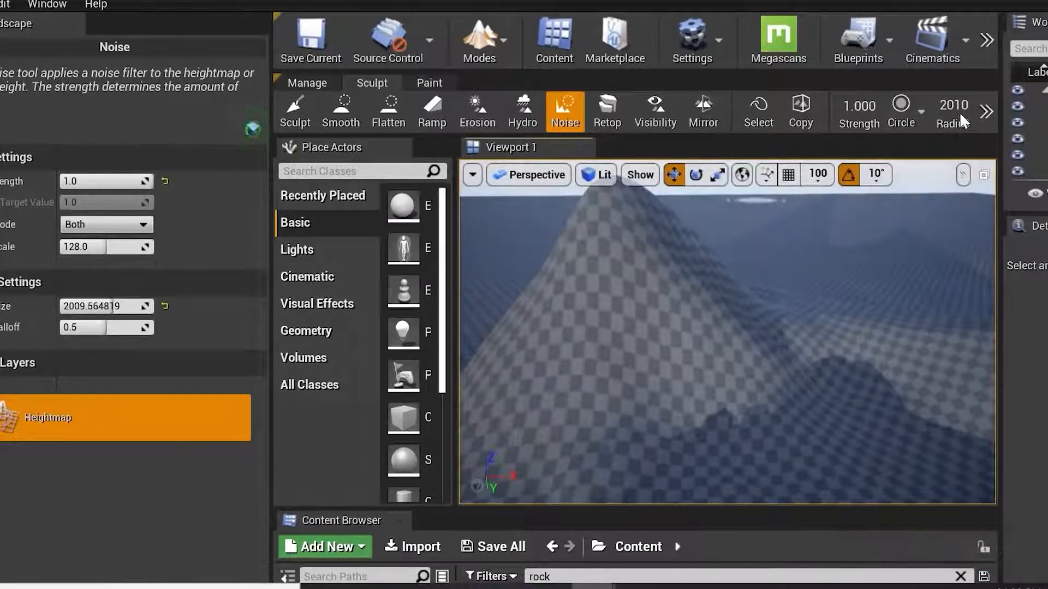
{"action": "left_click_drag", "start_coordinate": [959, 113], "coordinate": [922, 112]}
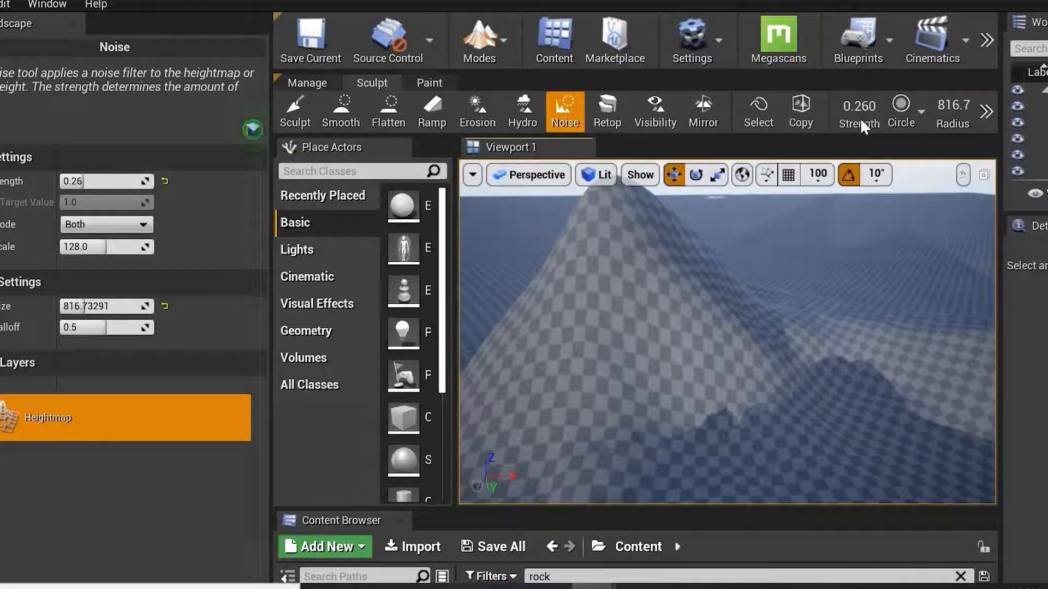
{"action": "left_click_drag", "start_coordinate": [861, 122], "coordinate": [880, 122]}
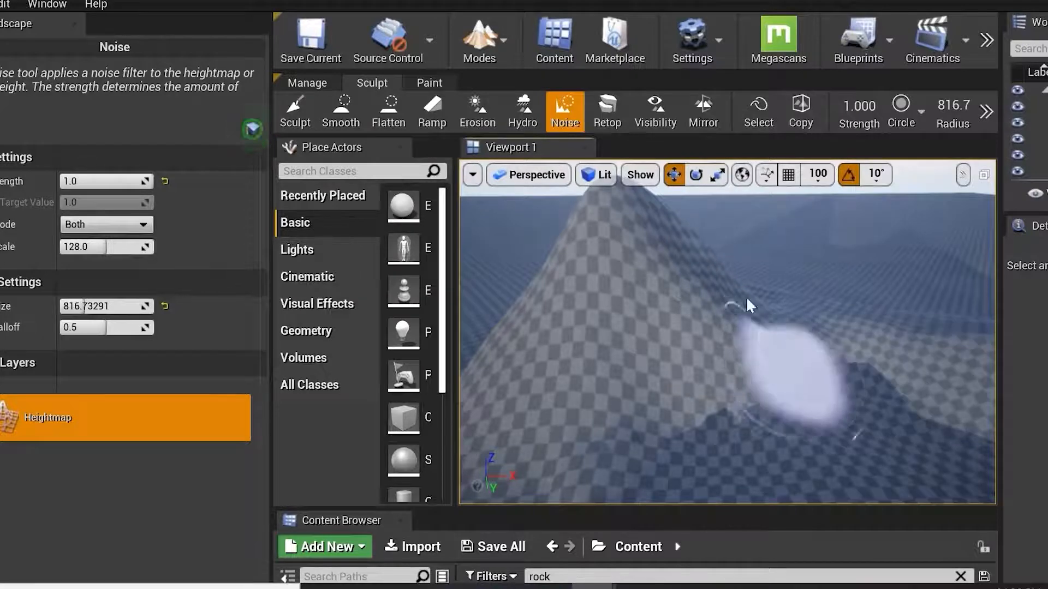
Browse the landscape mode's Paint, Sculpt and Manage tool sets.
{"action": "left_click", "coordinate": [505, 48]}
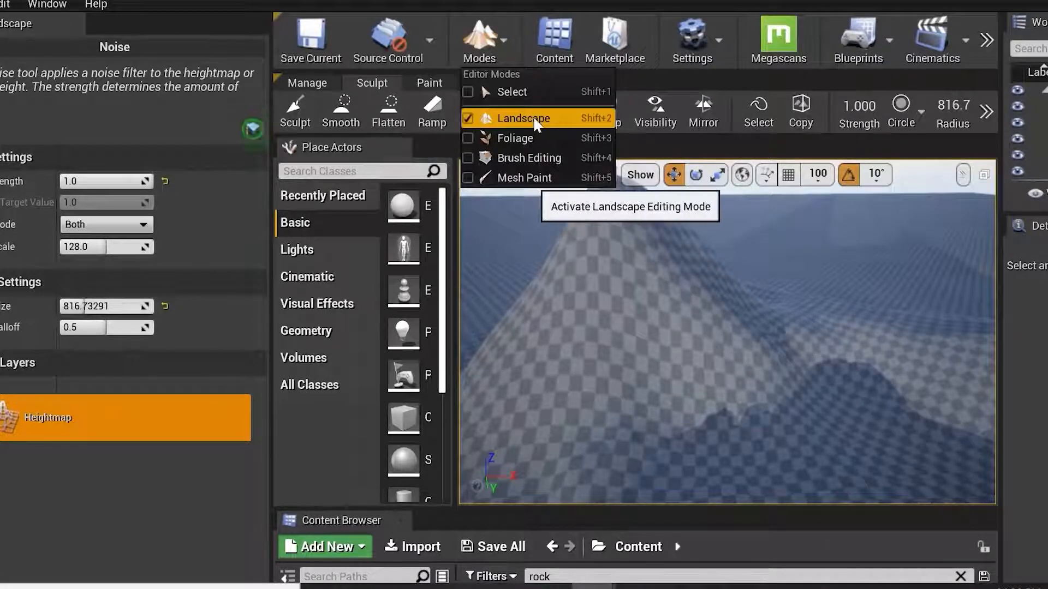
{"action": "left_click", "coordinate": [431, 85]}
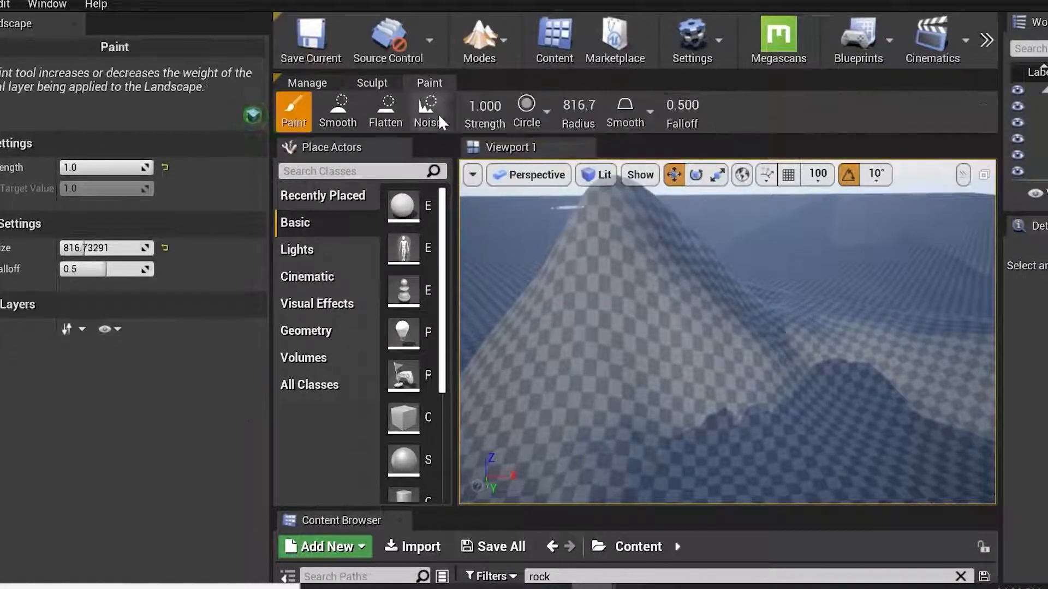
{"action": "left_click", "coordinate": [338, 112]}
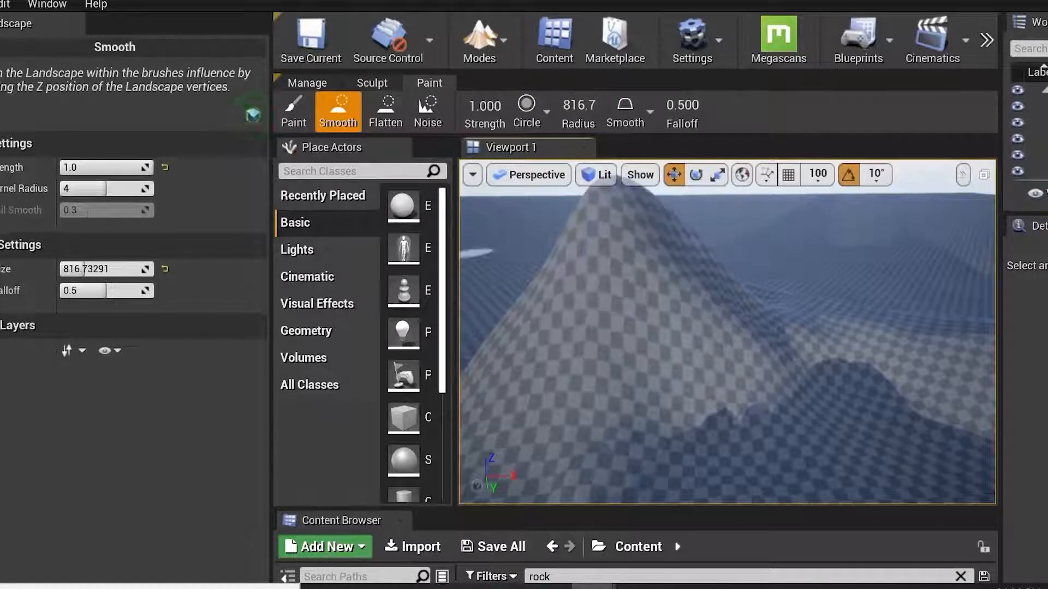
{"action": "left_click", "coordinate": [387, 113]}
{"action": "left_click", "coordinate": [421, 112]}
{"action": "left_click", "coordinate": [382, 81]}
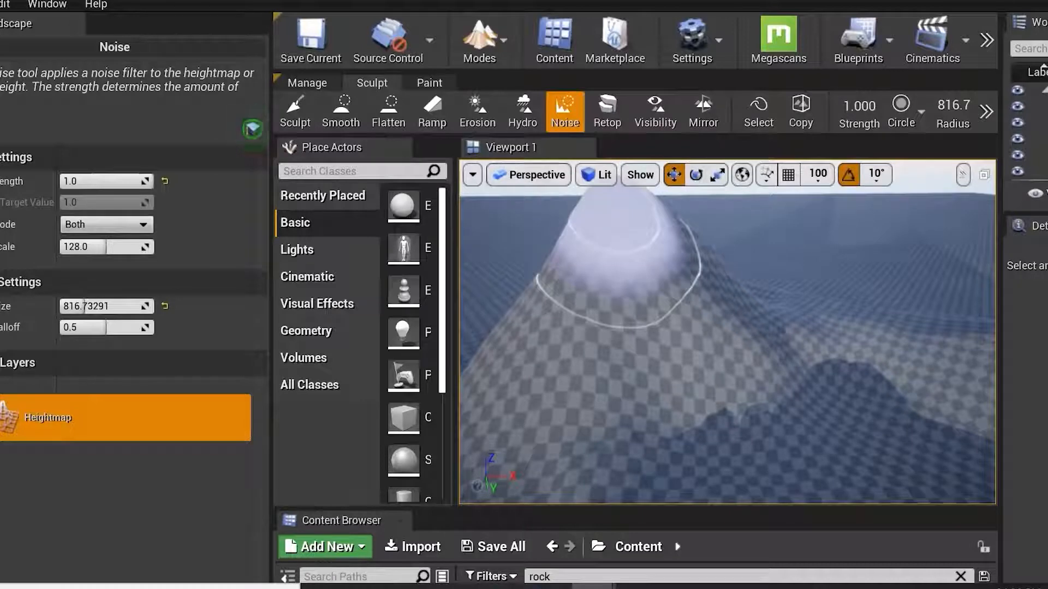
{"action": "left_click", "coordinate": [307, 82]}
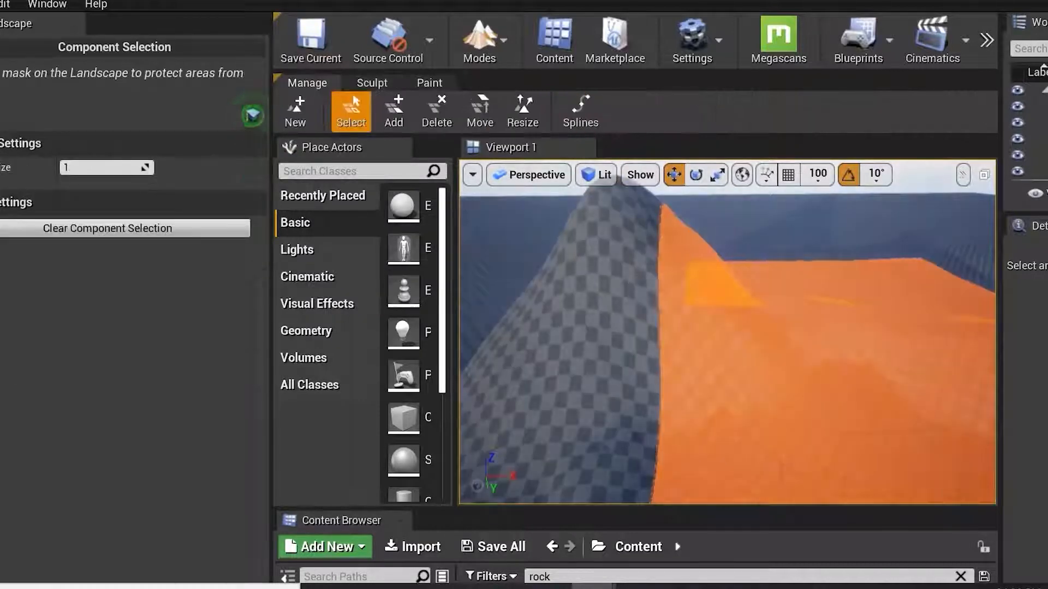
Try creating a new landscape and undo it.
{"action": "left_click", "coordinate": [300, 109]}
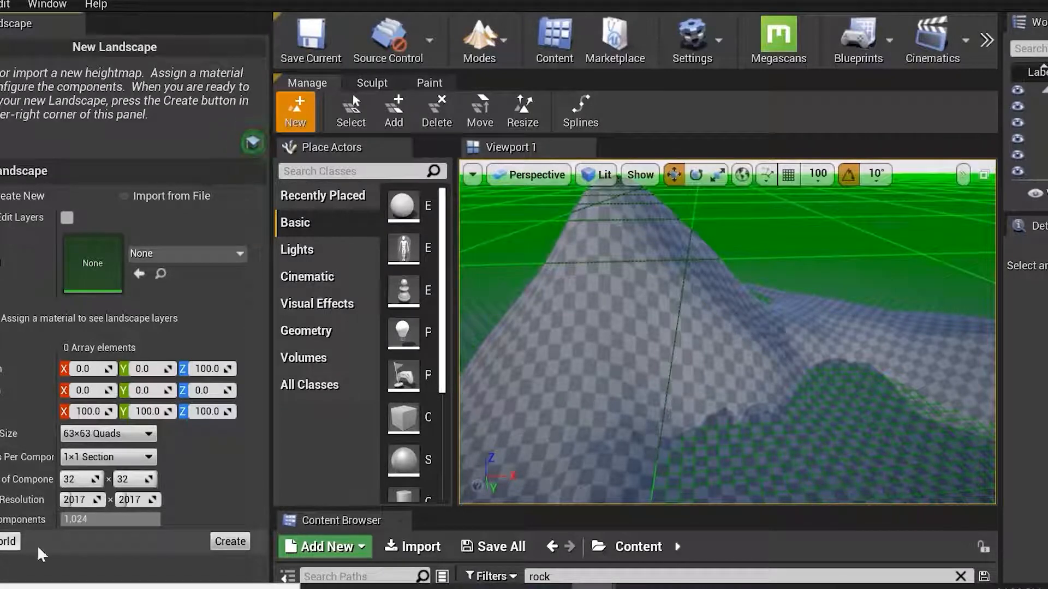
{"action": "left_click", "coordinate": [229, 542]}
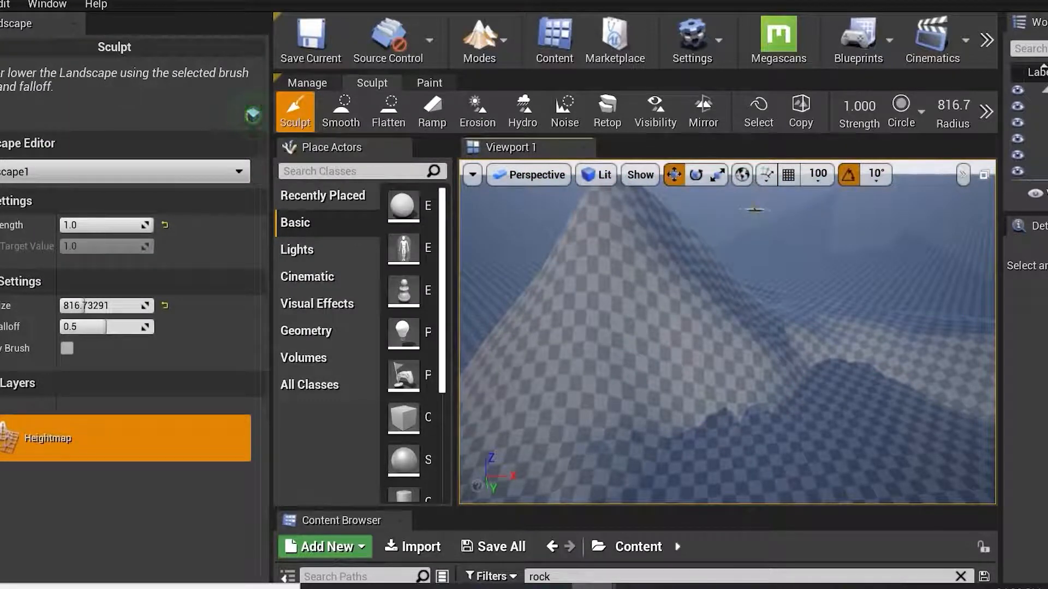
{"action": "key", "text": "ctrl+z"}
Leave landscape mode and inspect the rock enclosure up close in the viewport.
{"action": "right_click_drag", "start_coordinate": [772, 336], "coordinate": [821, 395]}
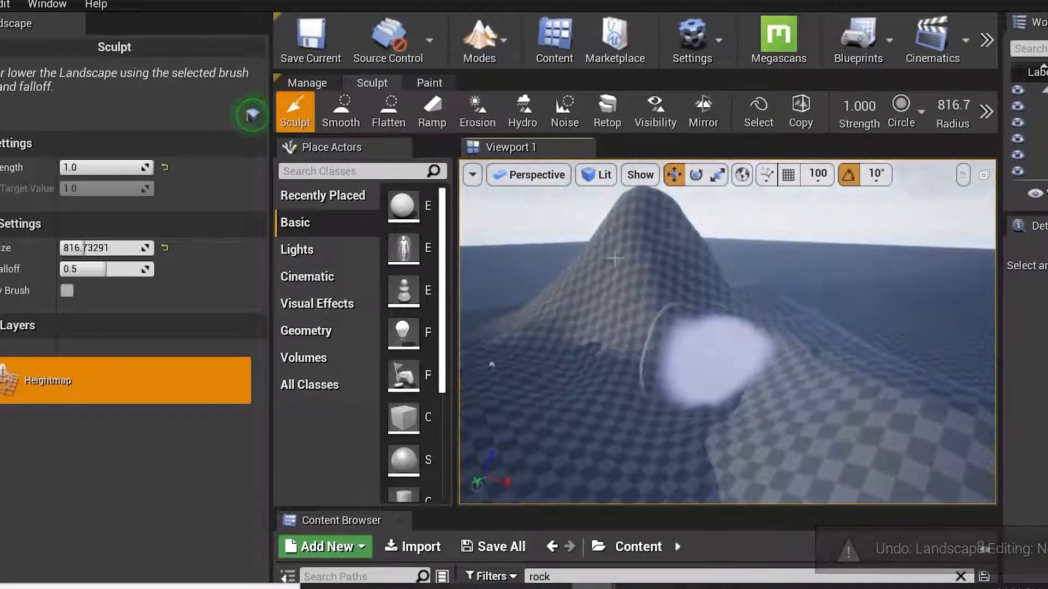
{"action": "left_click", "coordinate": [75, 23]}
{"action": "scroll", "coordinate": [703, 432], "scroll_direction": "down", "scroll_amount": 2}
{"action": "left_click_drag", "start_coordinate": [703, 433], "coordinate": [518, 295]}
{"action": "right_click_drag", "start_coordinate": [517, 294], "coordinate": [407, 273]}
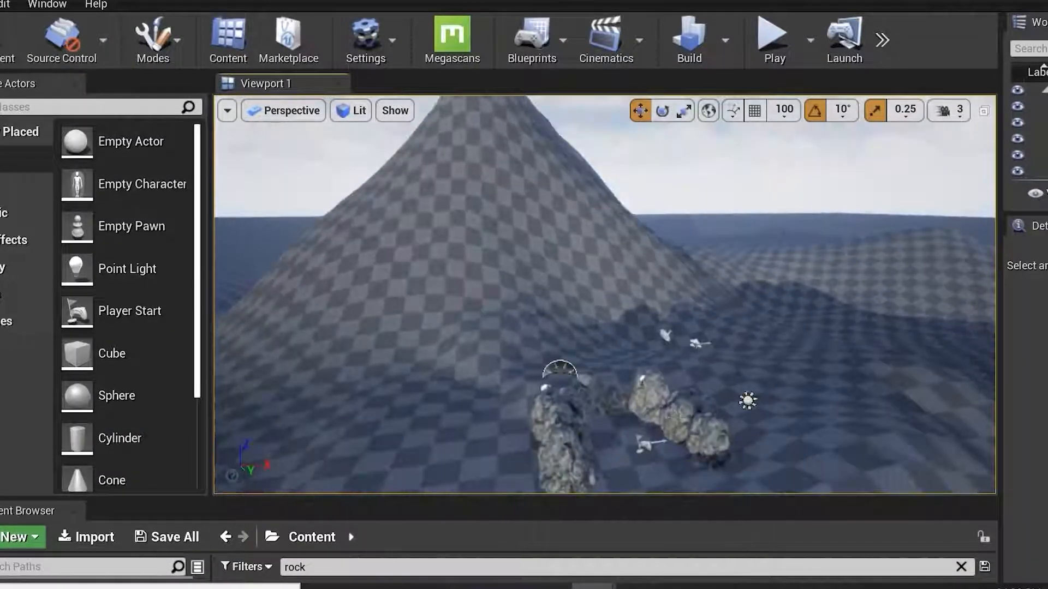
{"action": "left_click", "coordinate": [656, 395]}
{"action": "key", "text": "f"}
{"action": "left_click_drag", "start_coordinate": [574, 333], "coordinate": [562, 294], "text": "alt"}
{"action": "middle_click_drag", "start_coordinate": [430, 229], "coordinate": [393, 199]}
{"action": "scroll", "coordinate": [430, 265], "scroll_direction": "up", "scroll_amount": 3}
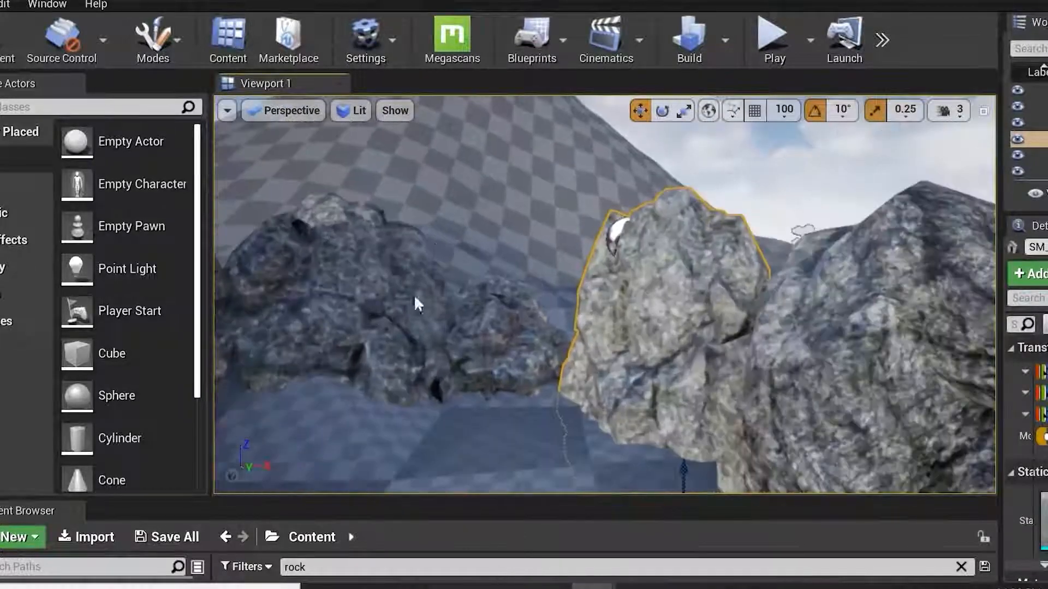
{"action": "left_click_drag", "start_coordinate": [430, 264], "coordinate": [423, 246], "text": "alt"}
{"action": "scroll", "coordinate": [650, 417], "scroll_direction": "down", "scroll_amount": 4}
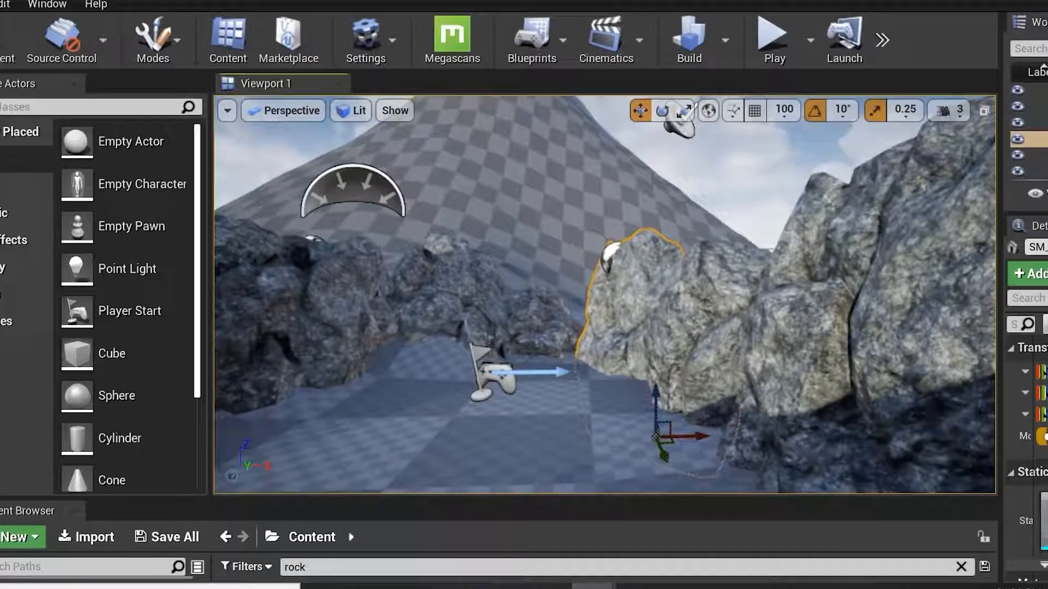
Select the landscape and lower its Z location to 43.
{"action": "left_click", "coordinate": [649, 416]}
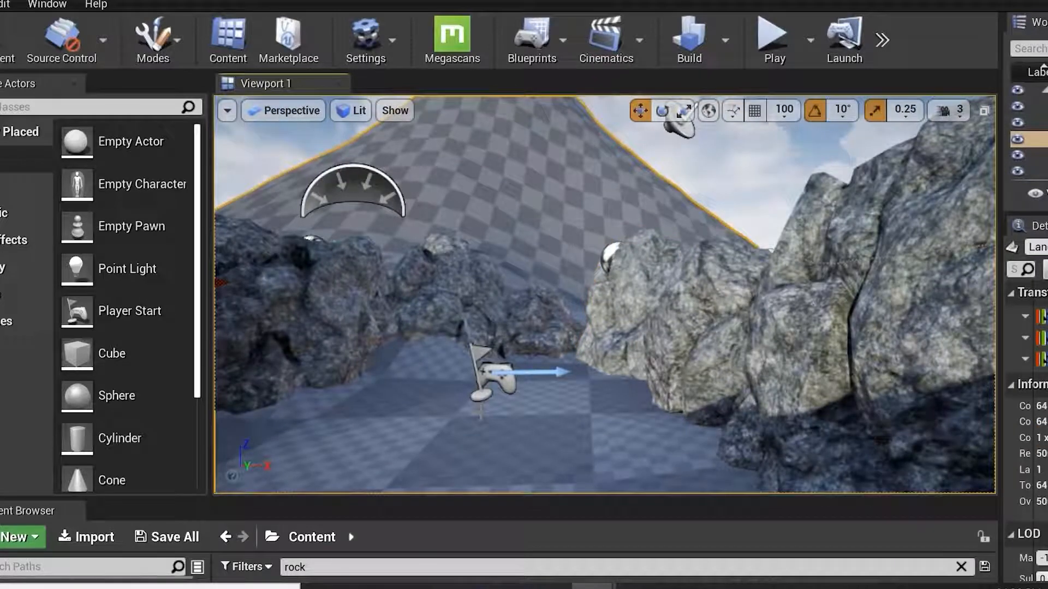
{"action": "left_click_drag", "start_coordinate": [1004, 231], "coordinate": [769, 232]}
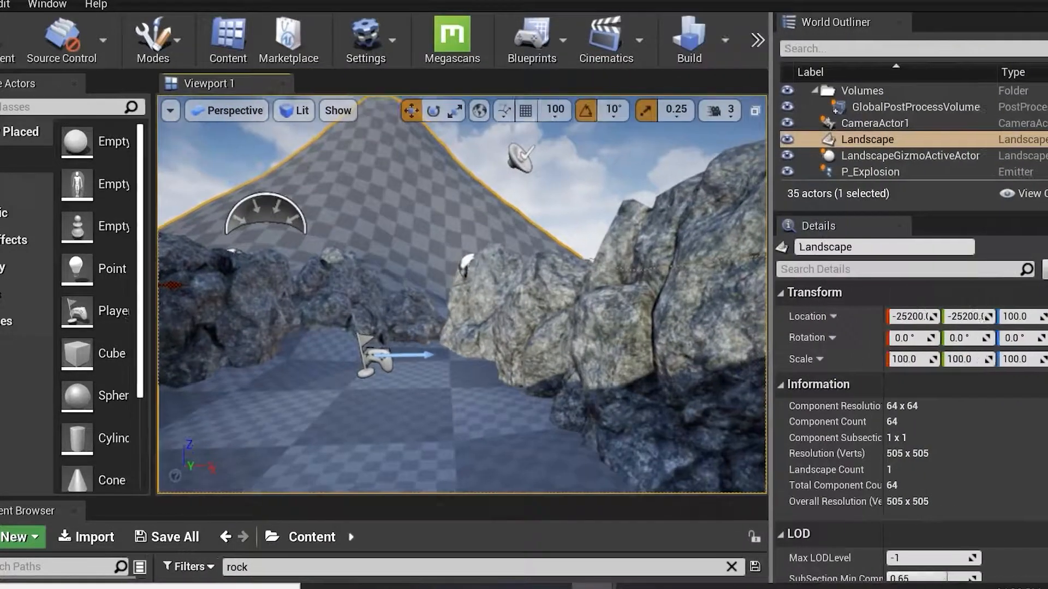
{"action": "left_click_drag", "start_coordinate": [958, 315], "coordinate": [917, 315]}
{"action": "key", "text": "ctrl+z"}
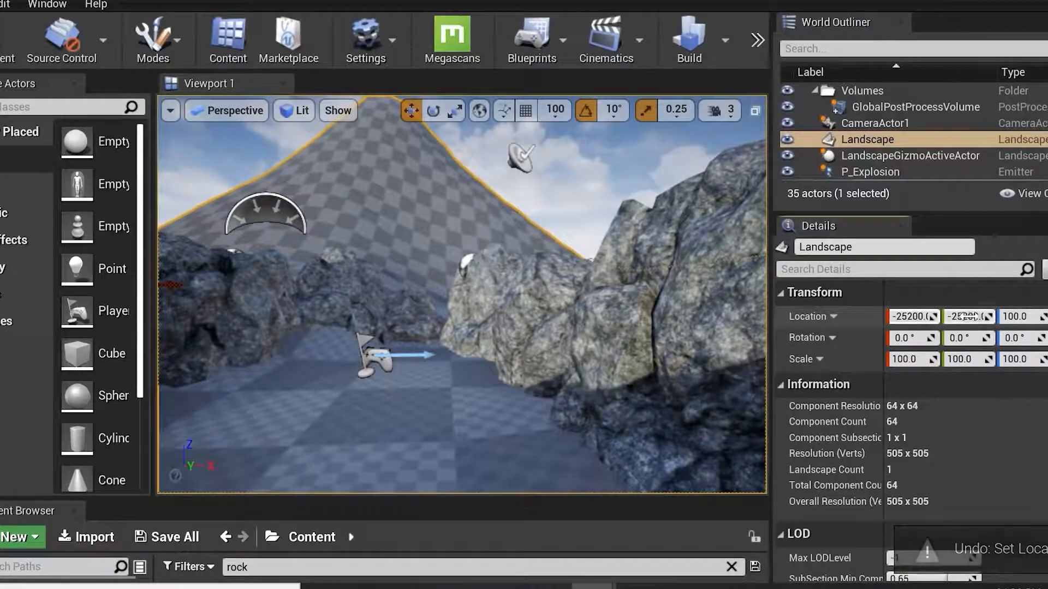
{"action": "key", "text": "ctrl+z"}
{"action": "key", "text": "ctrl+z"}
{"action": "left_click", "coordinate": [392, 218]}
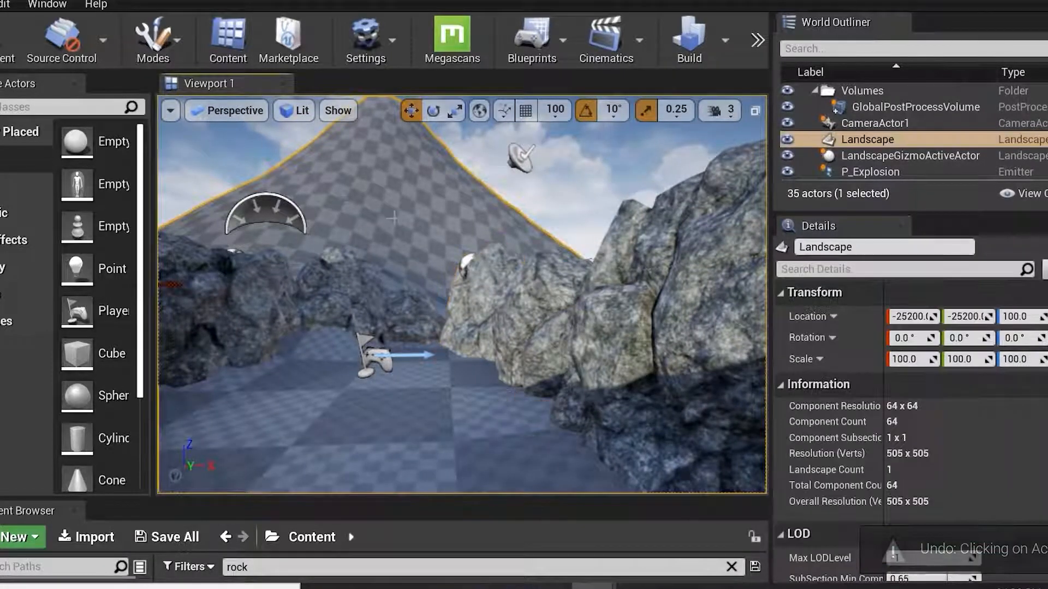
{"action": "left_click_drag", "start_coordinate": [1015, 316], "coordinate": [1007, 316]}
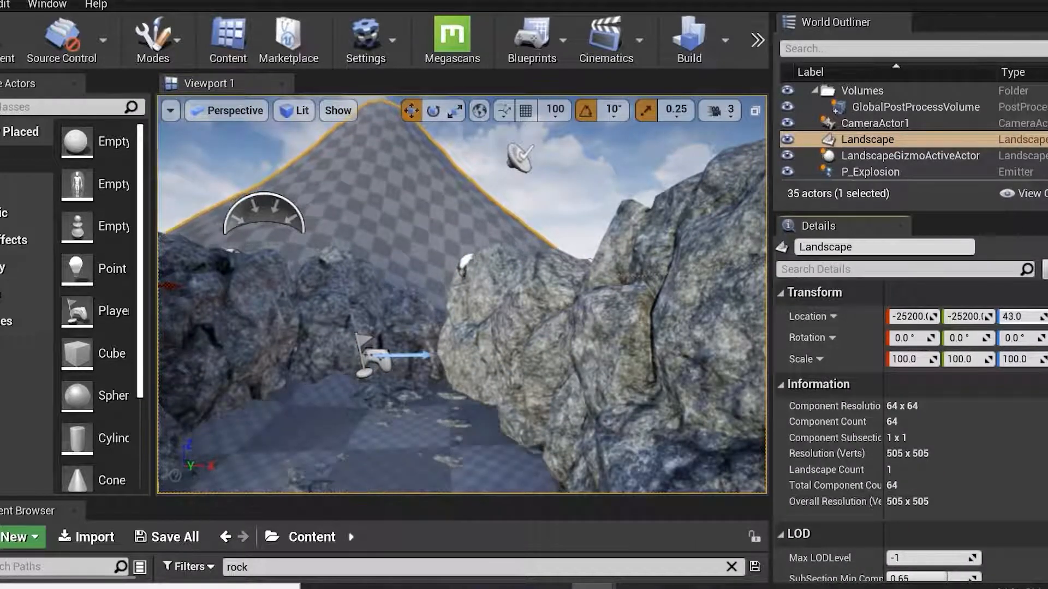
Switch the editor to Foliage mode and widen its side panels.
{"action": "left_click", "coordinate": [406, 402]}
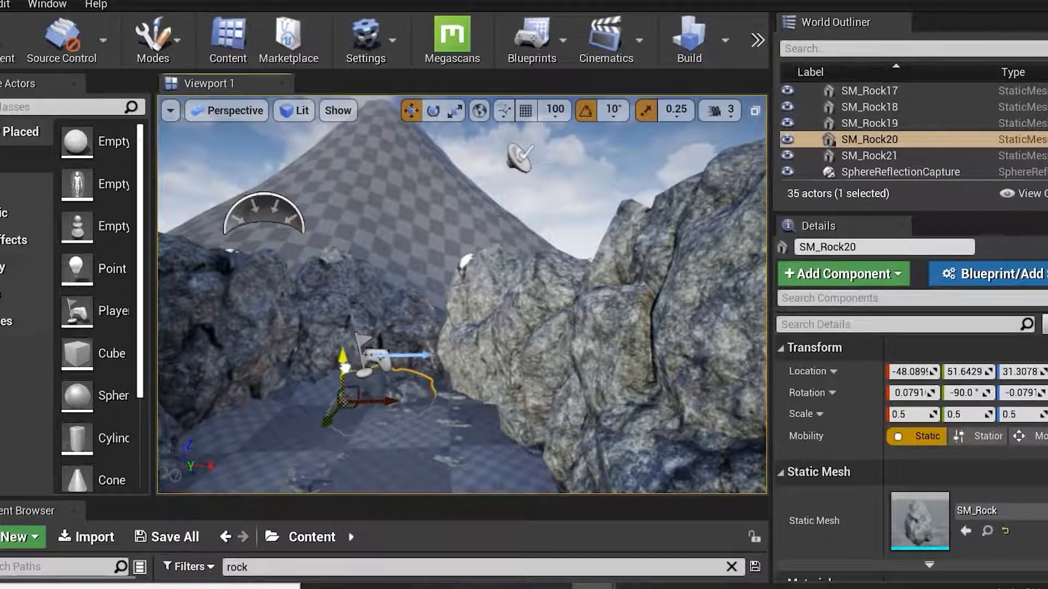
{"action": "left_click", "coordinate": [317, 465]}
{"action": "right_click_drag", "start_coordinate": [350, 306], "coordinate": [426, 298]}
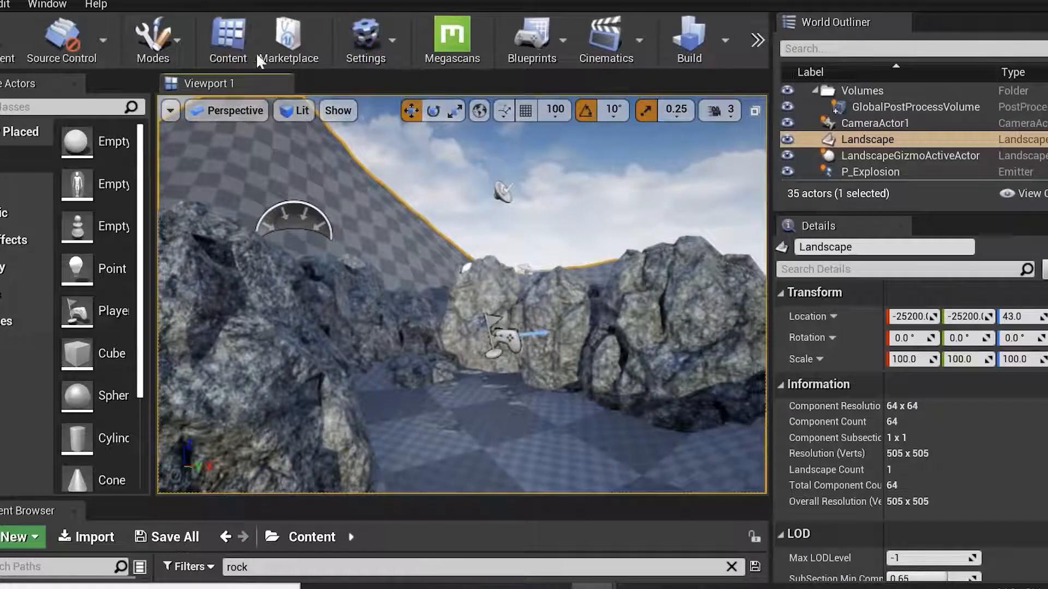
{"action": "left_click", "coordinate": [153, 37]}
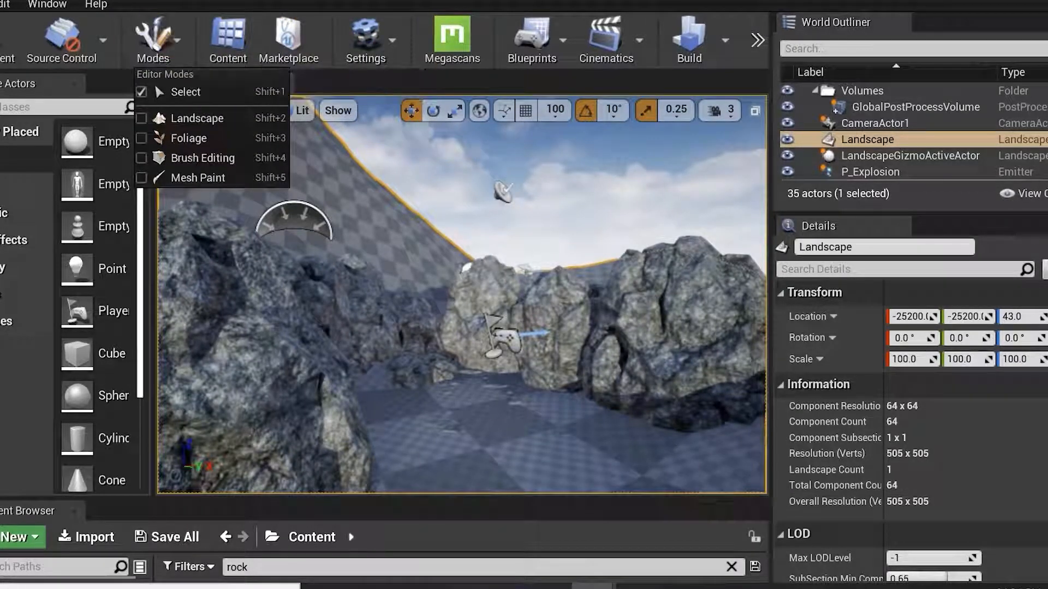
{"action": "left_click", "coordinate": [191, 139]}
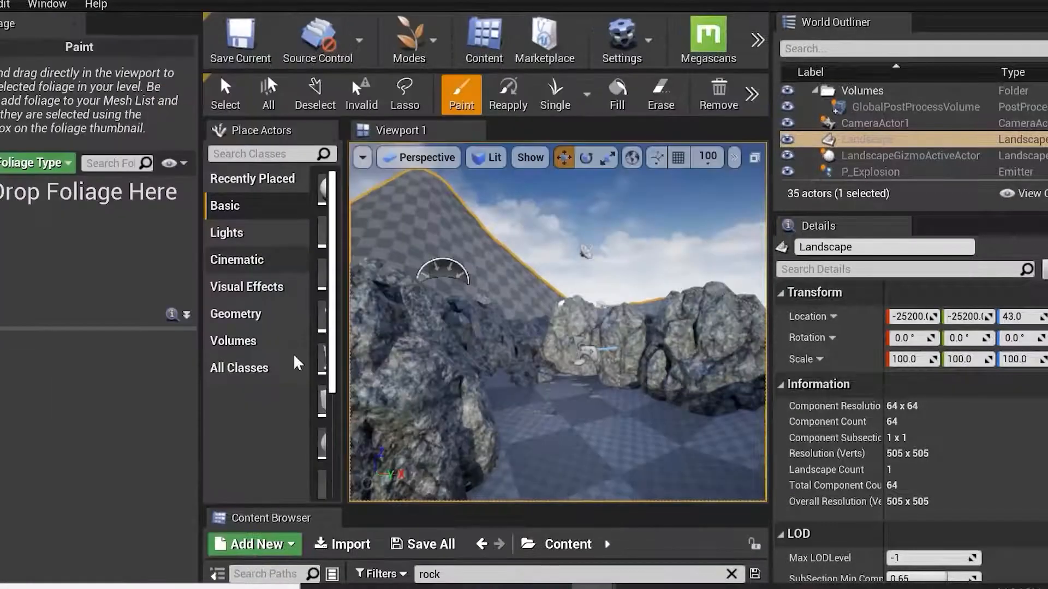
{"action": "left_click_drag", "start_coordinate": [351, 345], "coordinate": [476, 355]}
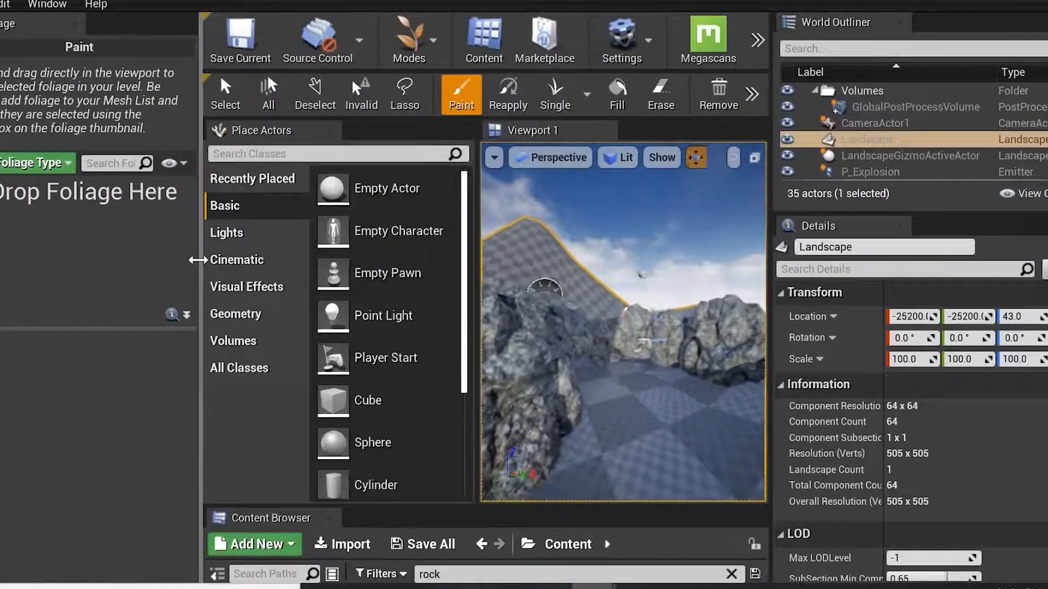
{"action": "left_click_drag", "start_coordinate": [196, 263], "coordinate": [162, 263]}
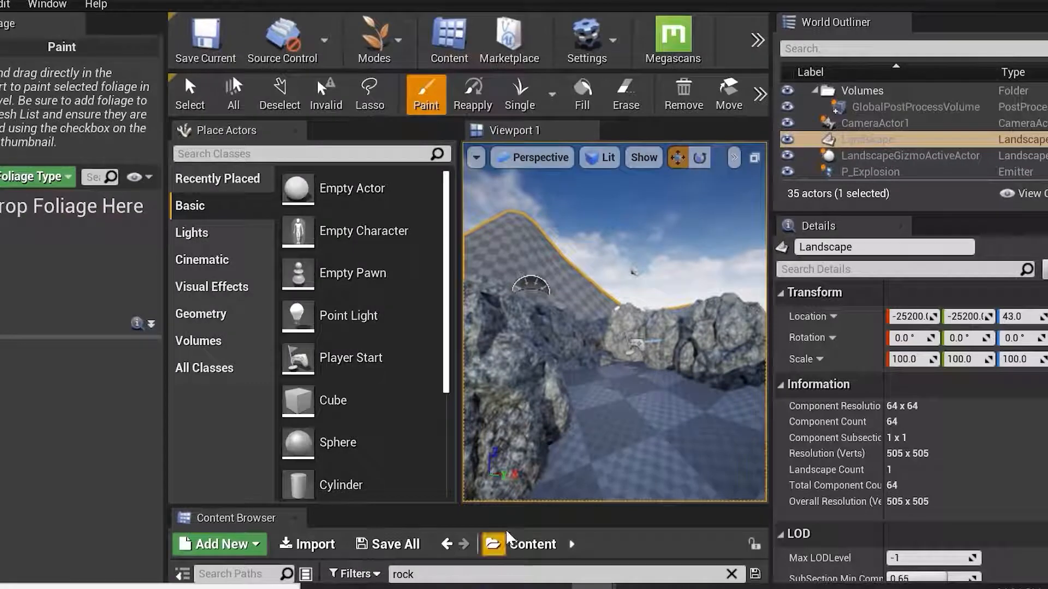
Enlarge the Content Browser panel and switch the editor to Brush Editing mode.
{"action": "left_click_drag", "start_coordinate": [553, 506], "coordinate": [553, 344]}
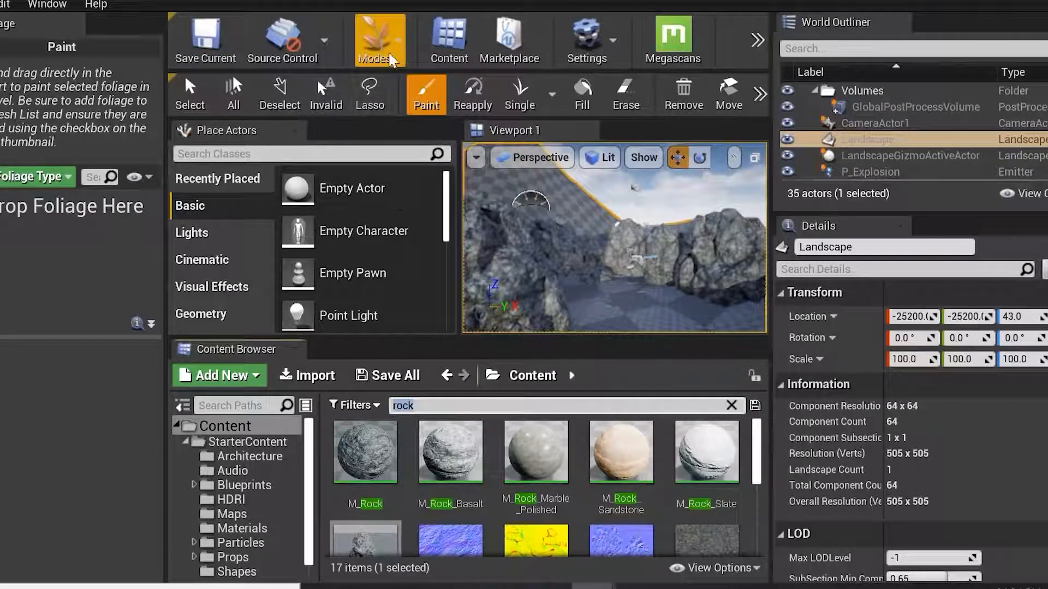
{"action": "left_click", "coordinate": [375, 39]}
{"action": "left_click", "coordinate": [420, 158]}
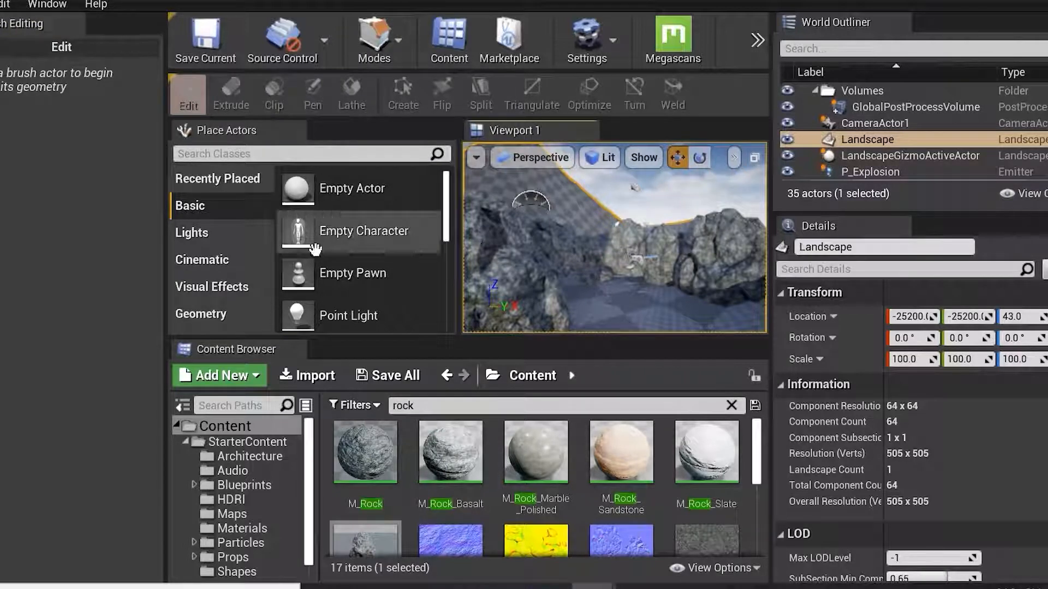
{"action": "left_click", "coordinate": [73, 24]}
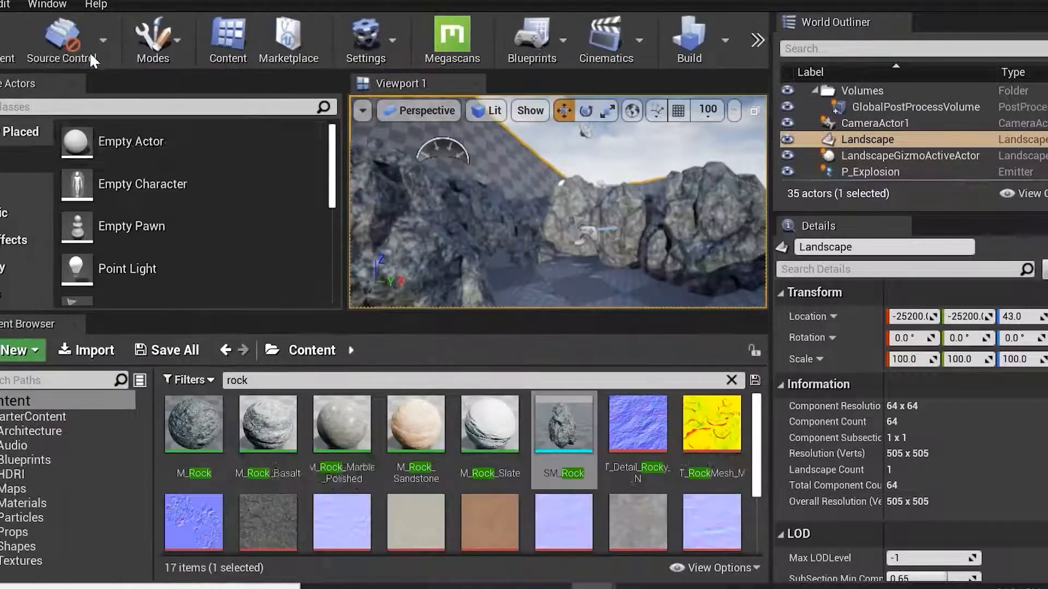
Switch the editor to Mesh Paint mode and resize the side panels around the viewport.
{"action": "left_click", "coordinate": [163, 63]}
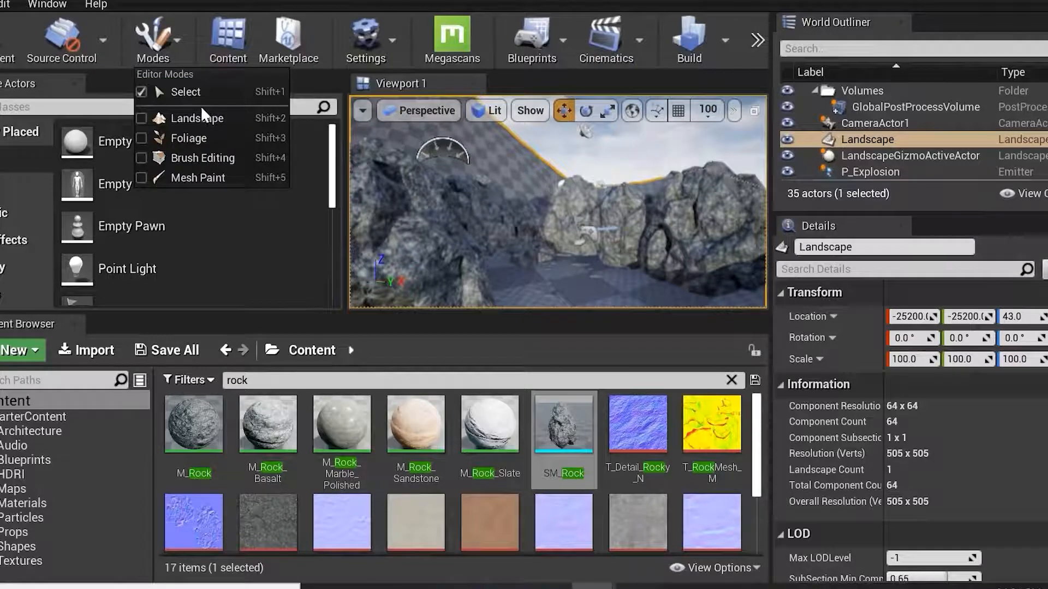
{"action": "left_click", "coordinate": [213, 178]}
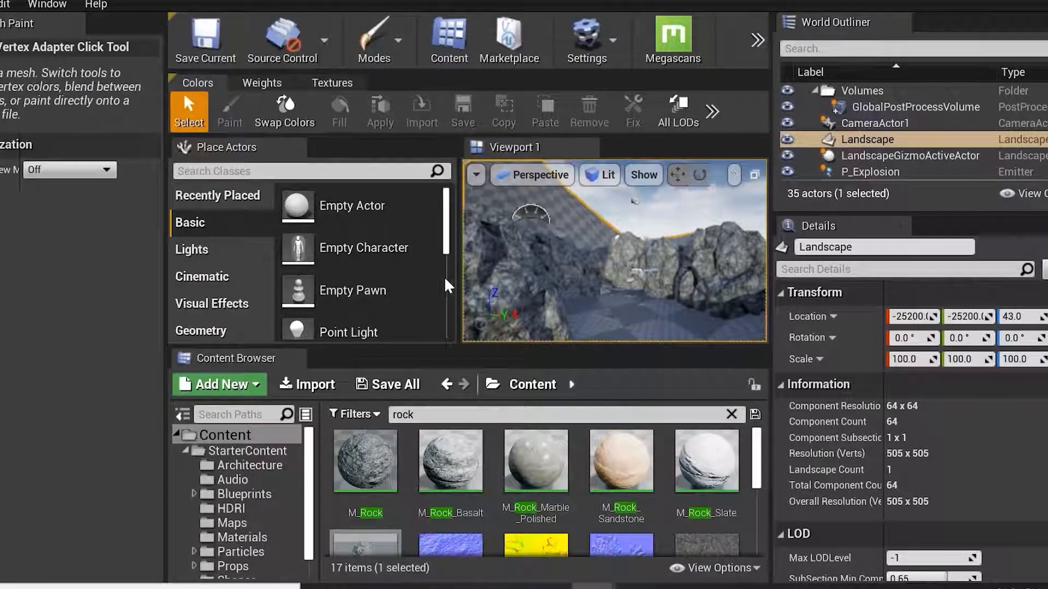
{"action": "left_click_drag", "start_coordinate": [458, 268], "coordinate": [427, 265]}
{"action": "right_click_drag", "start_coordinate": [589, 237], "coordinate": [548, 265]}
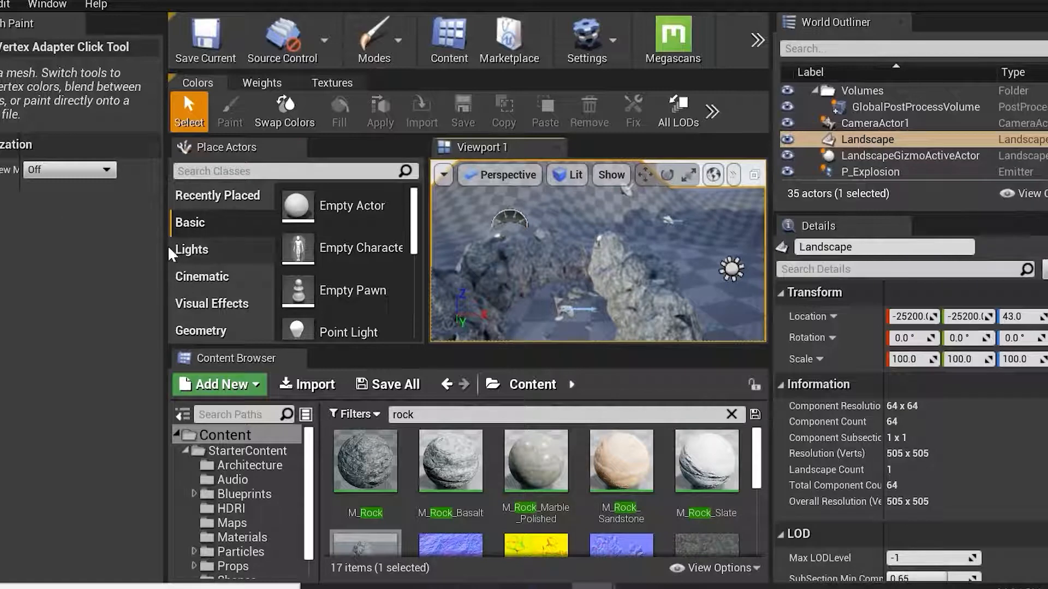
{"action": "left_click_drag", "start_coordinate": [159, 250], "coordinate": [0, 251]}
{"action": "scroll", "coordinate": [710, 316], "scroll_direction": "down", "scroll_amount": 2}
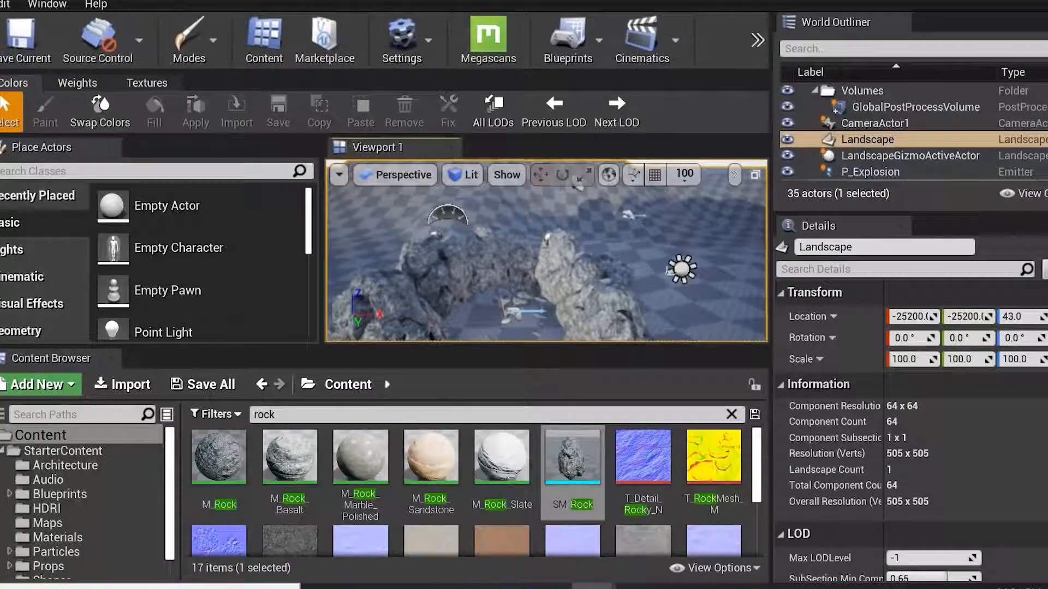